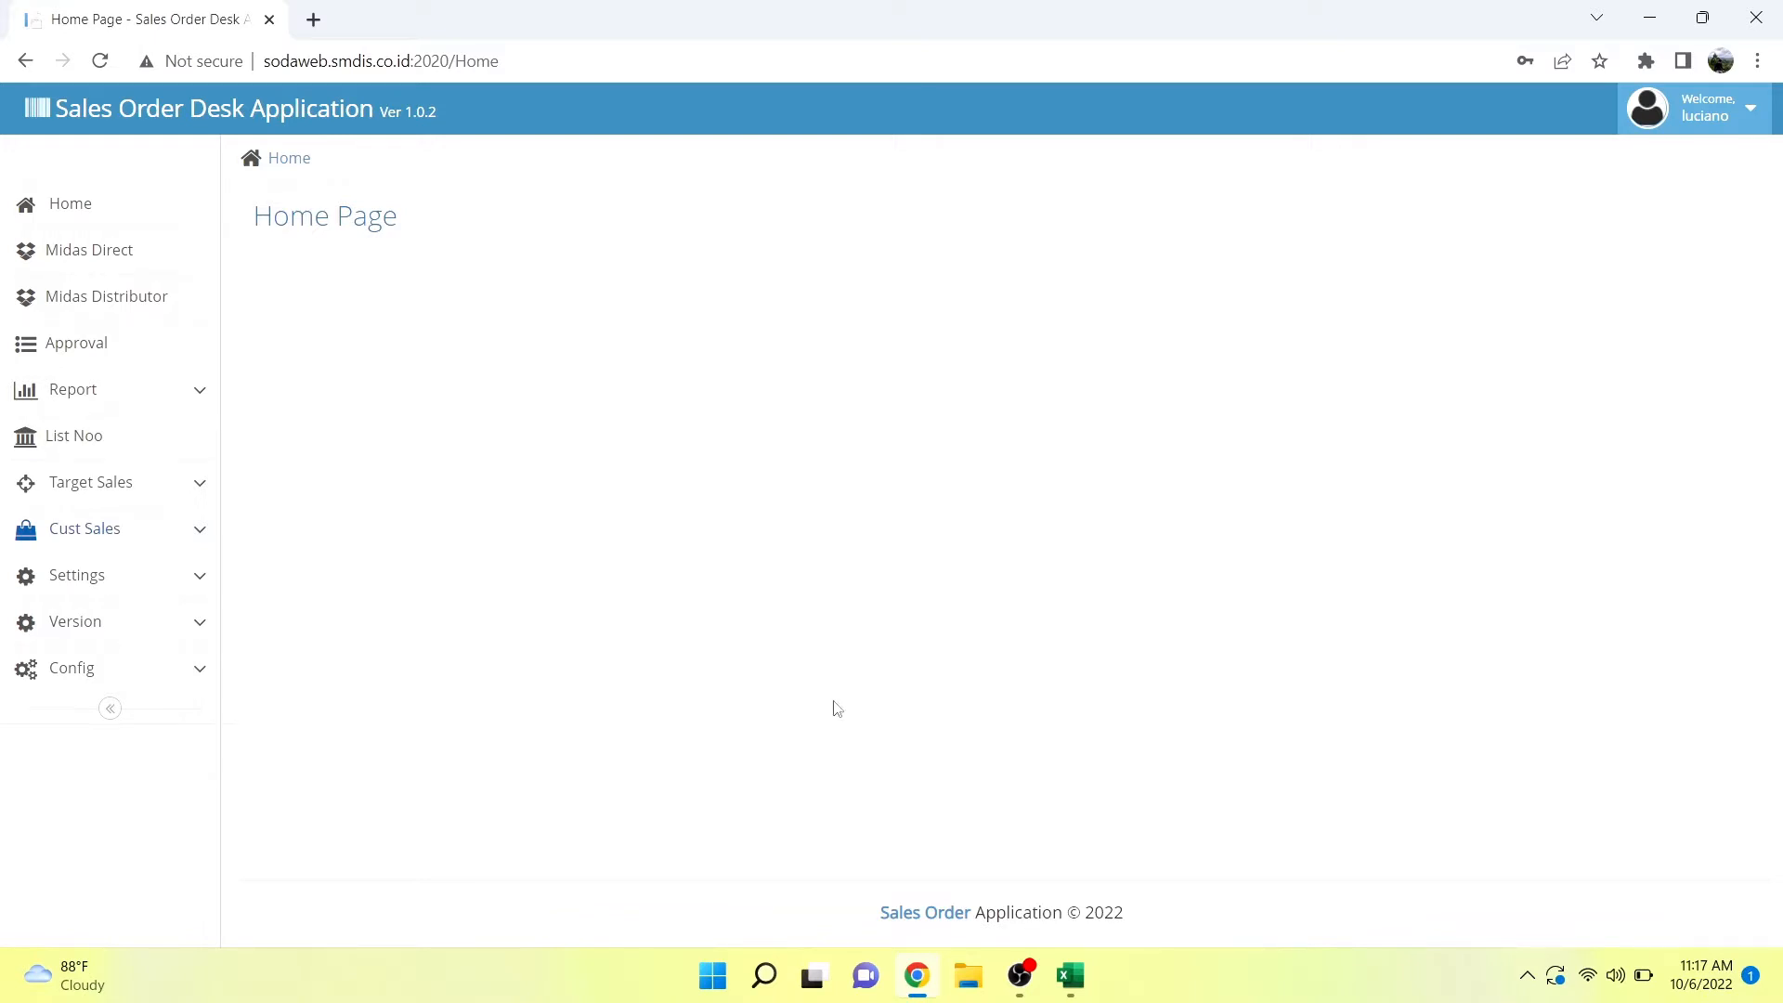
# Switch to the breakdown sales dki update workbook in Excel and examine the TARGET PERSALESMAN columns from CUSTID to KOLOM BANTUAN.
pyautogui.click(1081, 977)
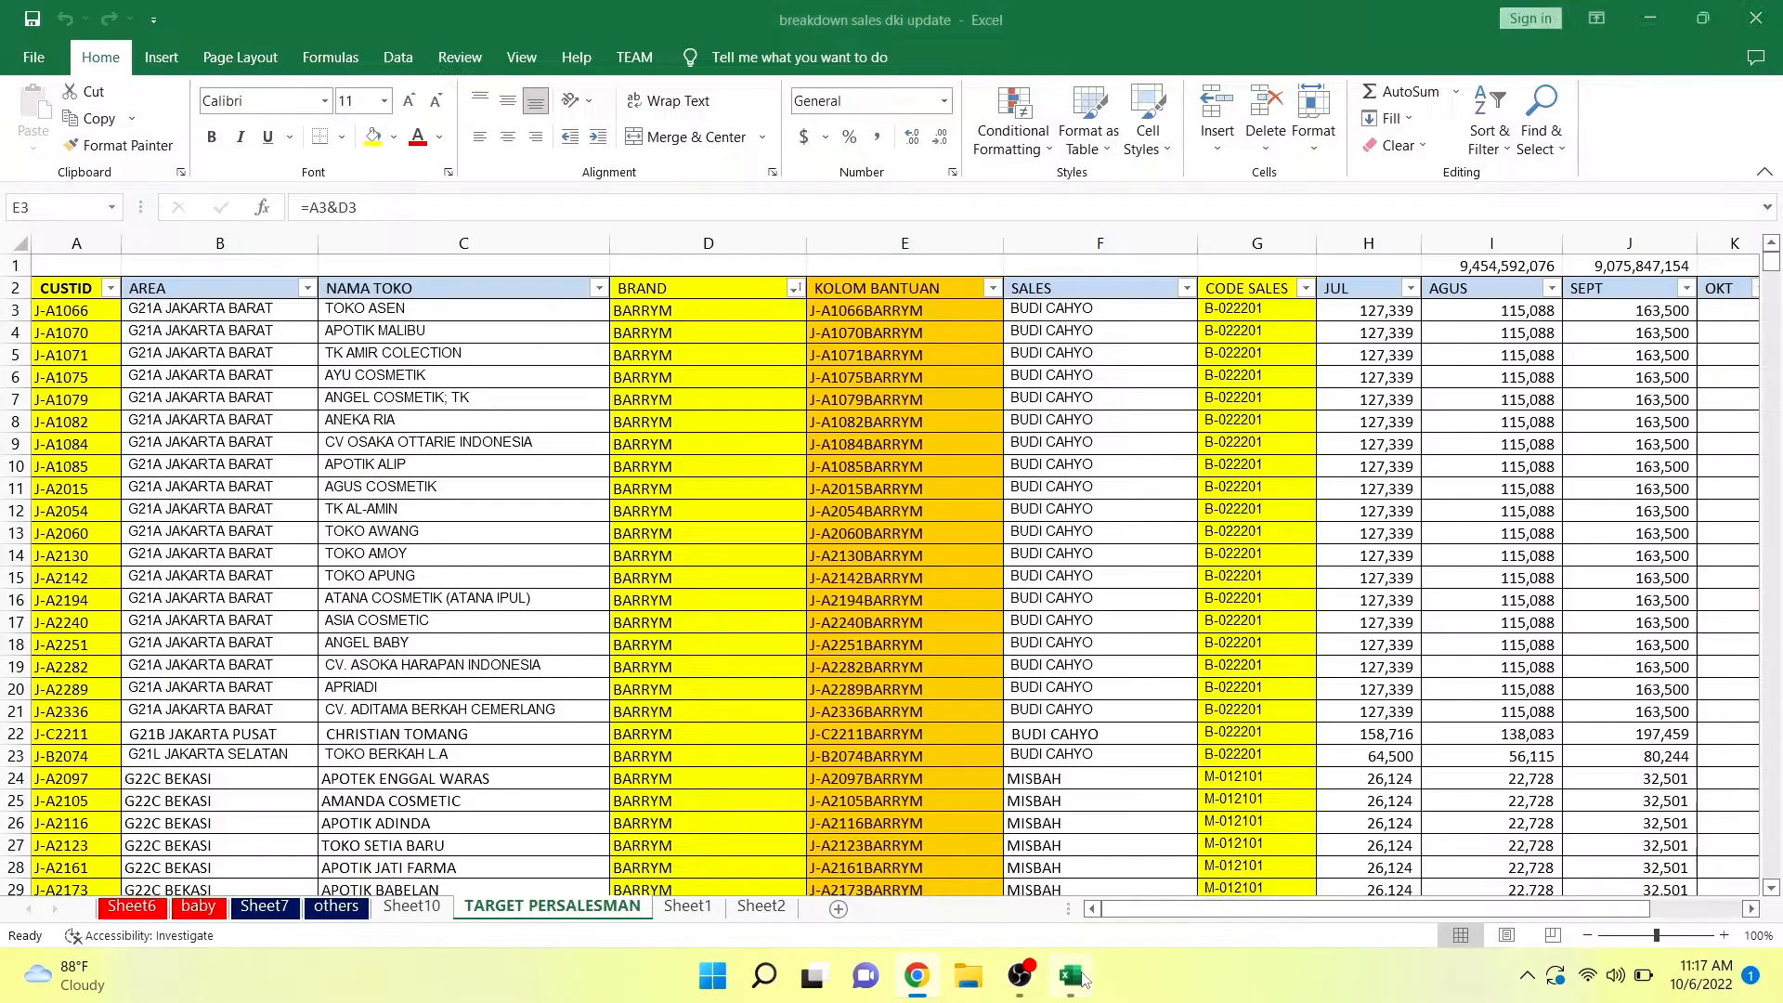
pyautogui.click(870, 551)
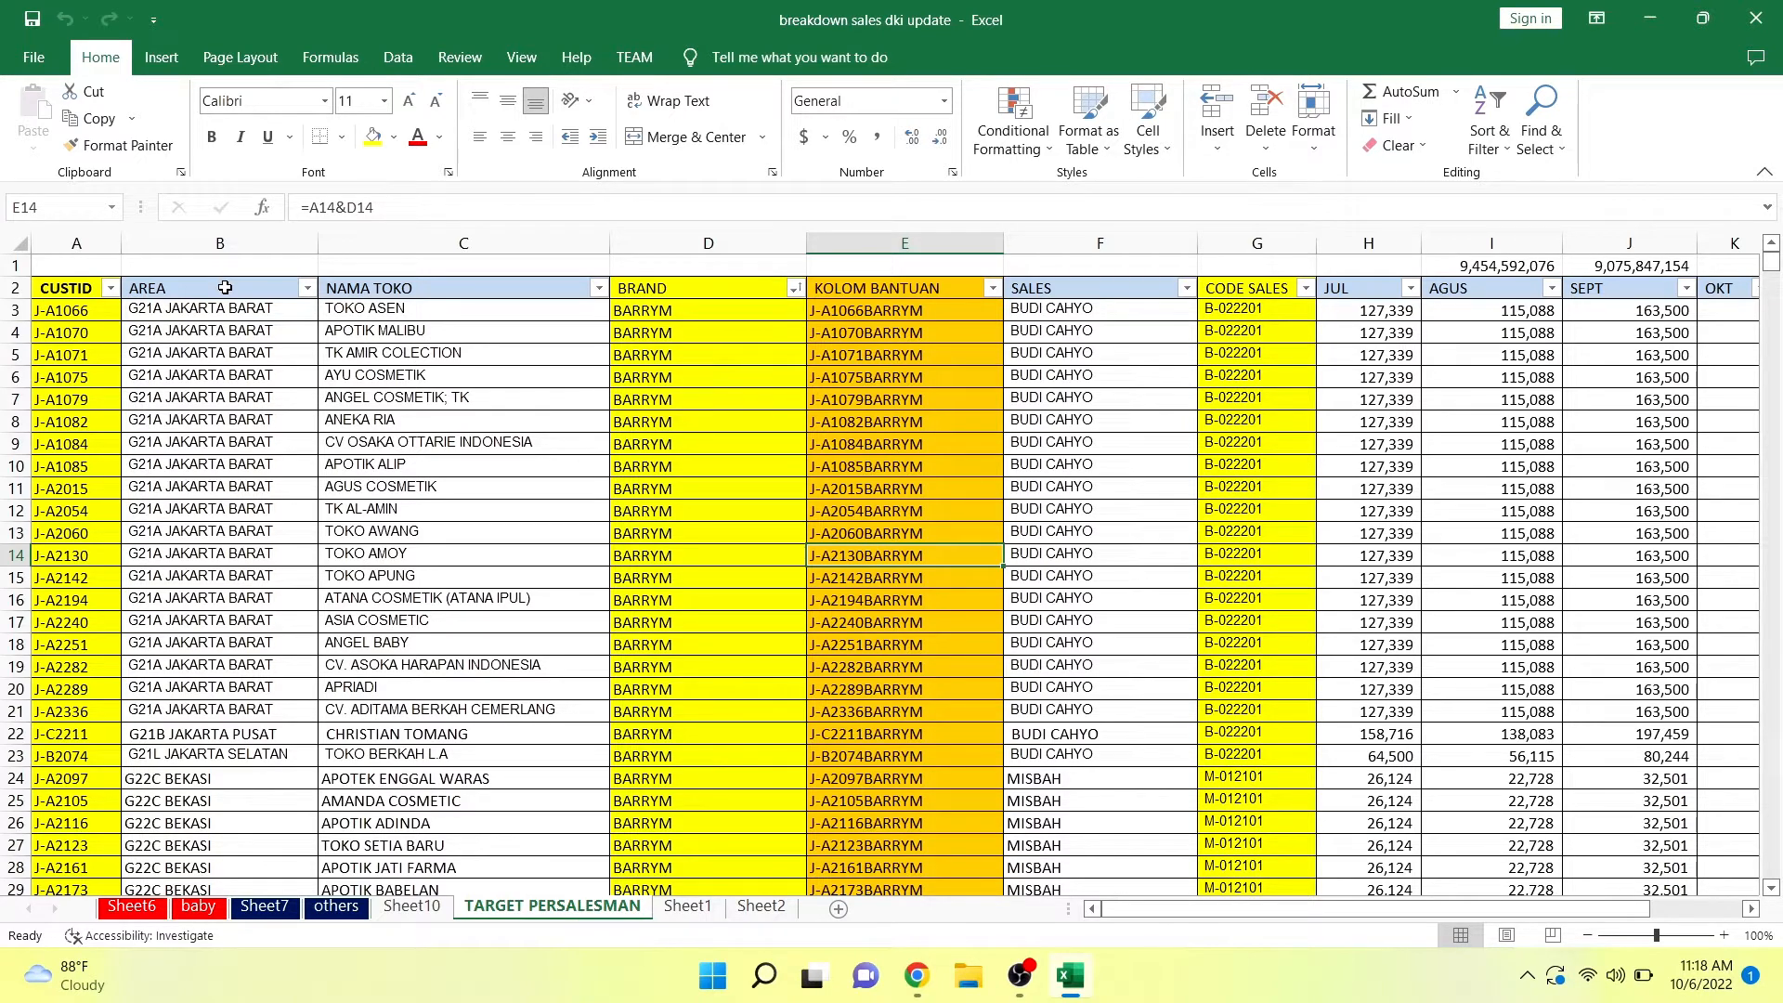
pyautogui.click(81, 238)
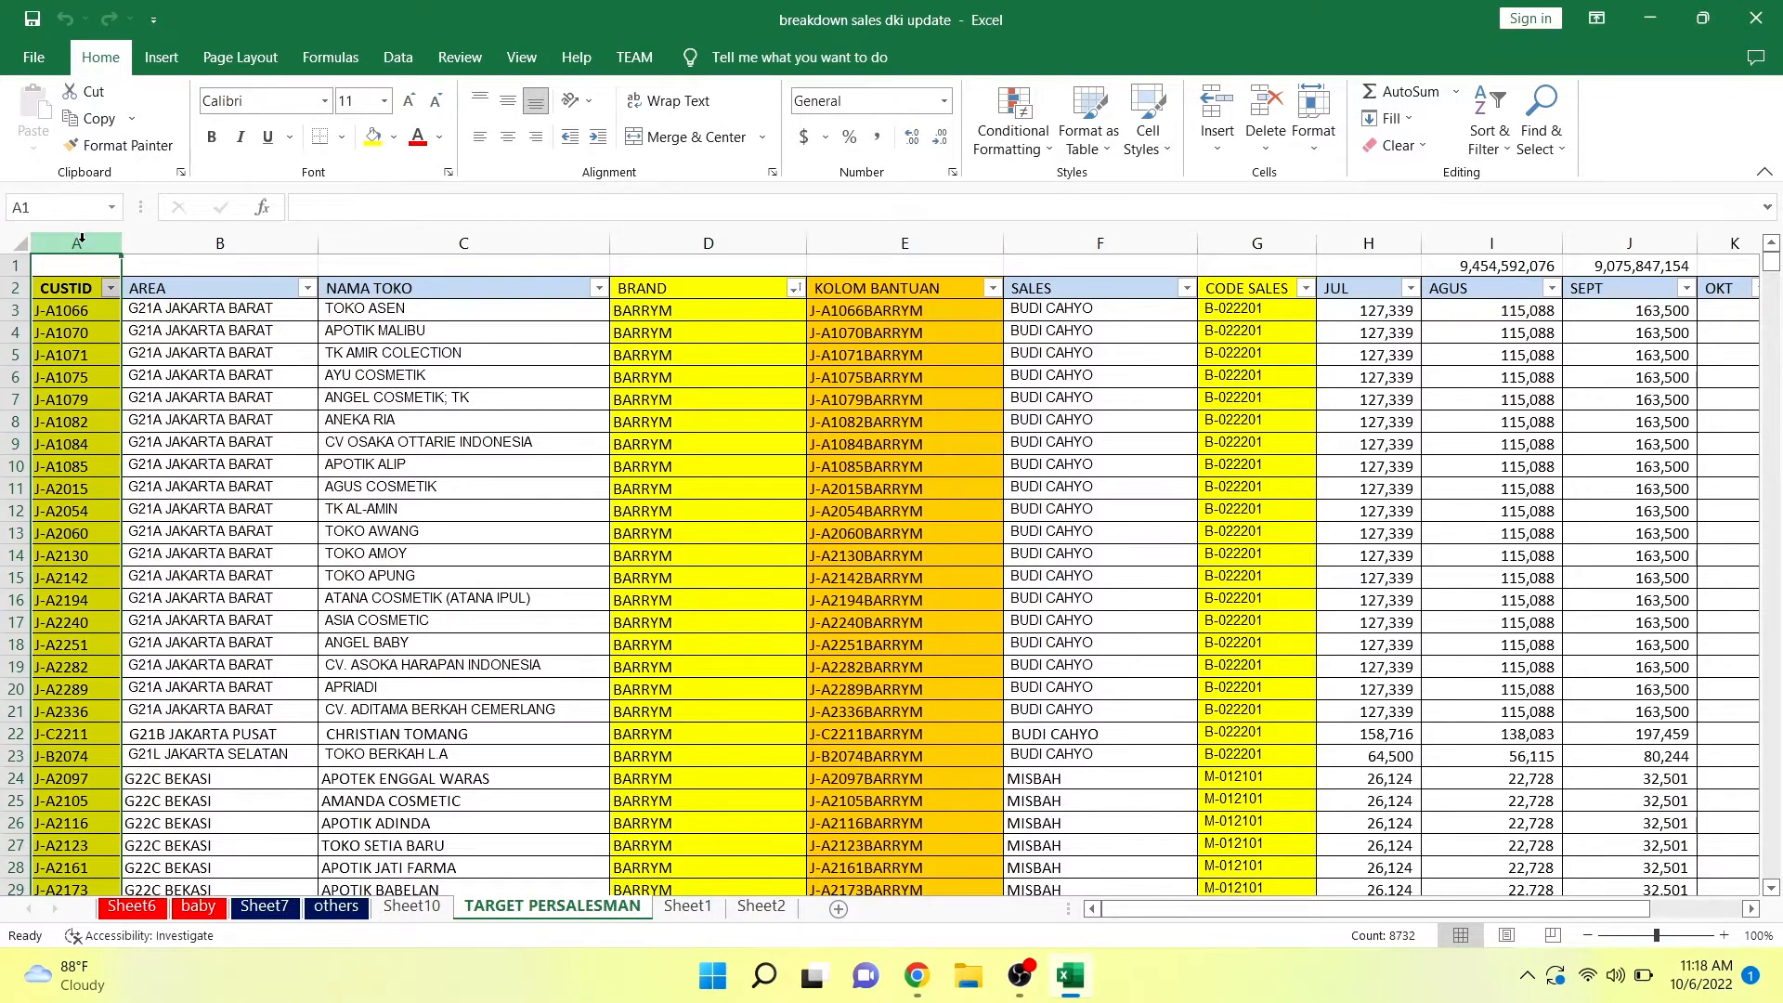
pyautogui.click(159, 242)
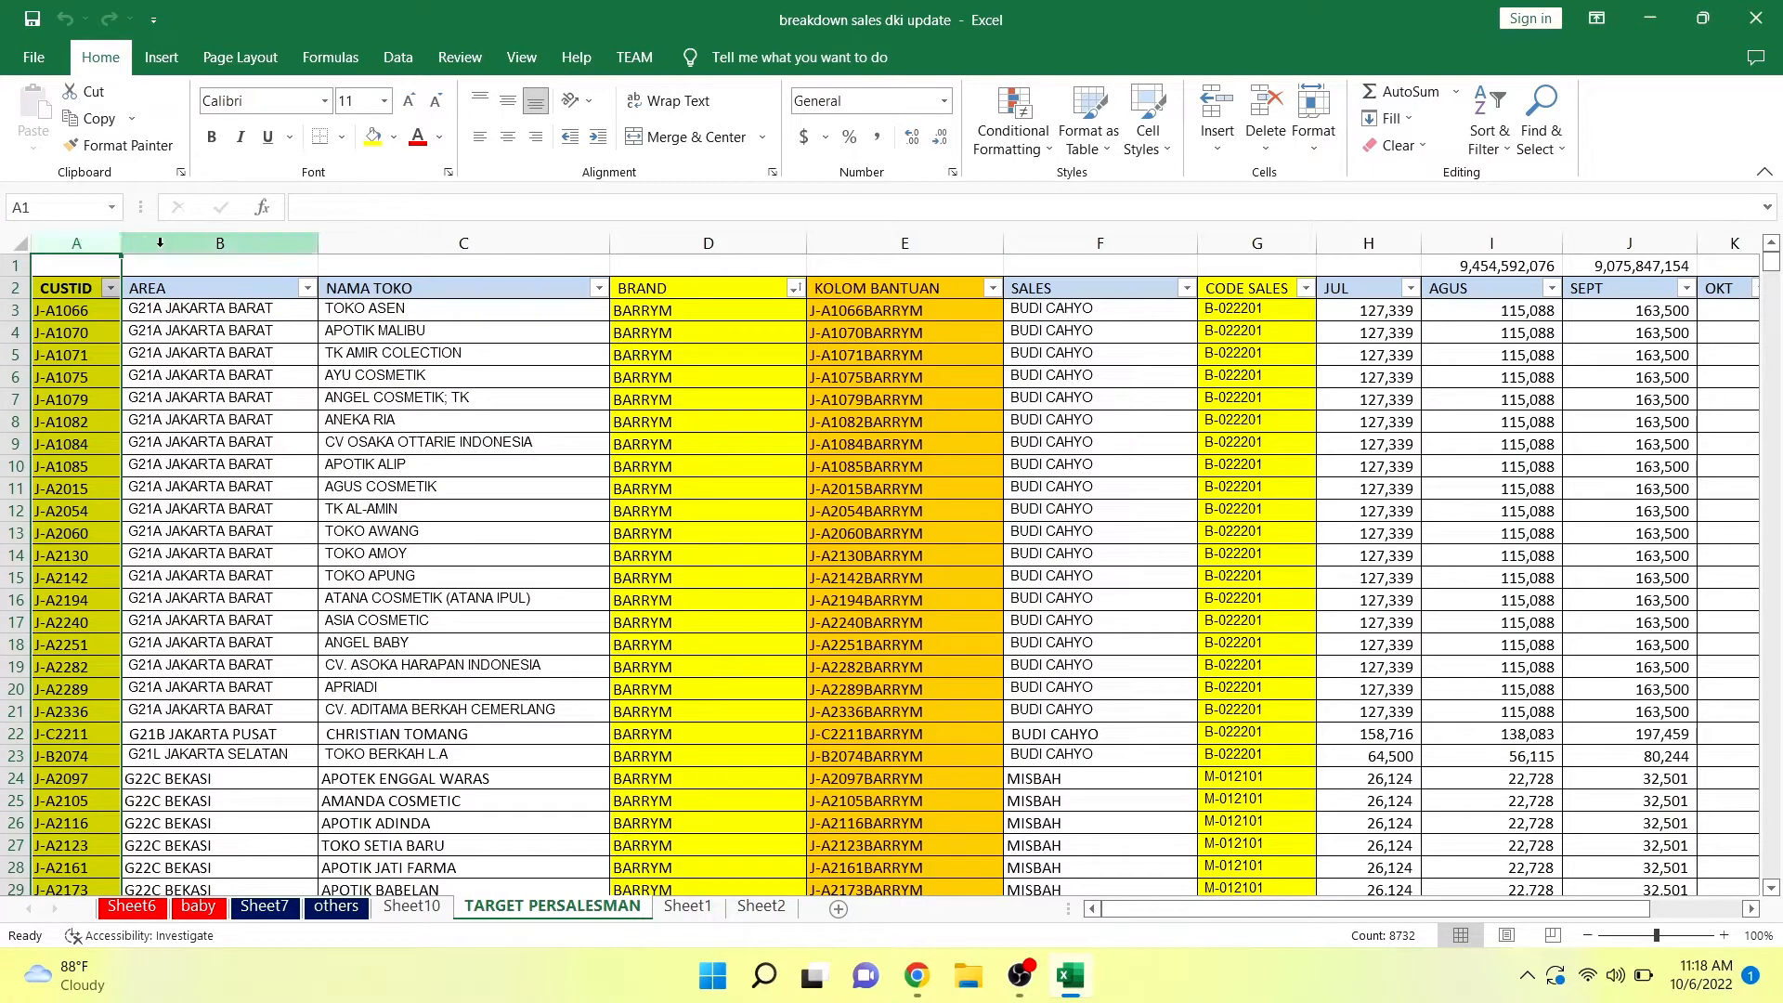
pyautogui.click(192, 241)
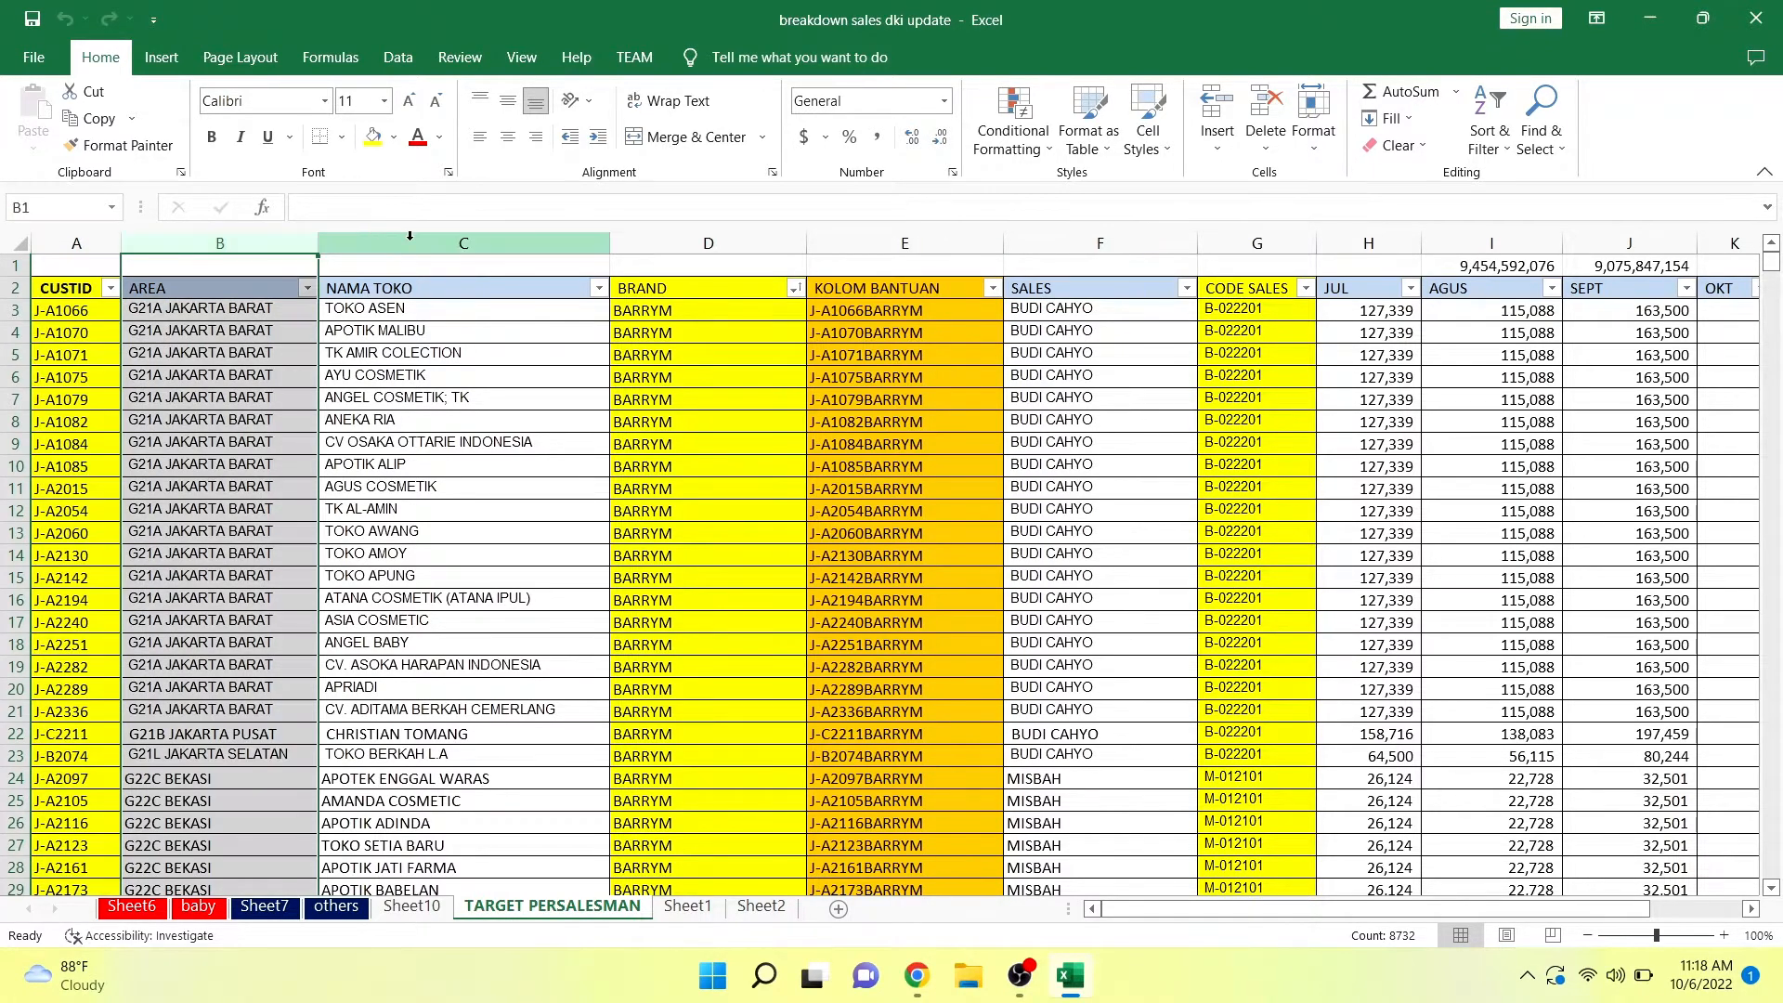
pyautogui.click(520, 243)
pyautogui.click(738, 244)
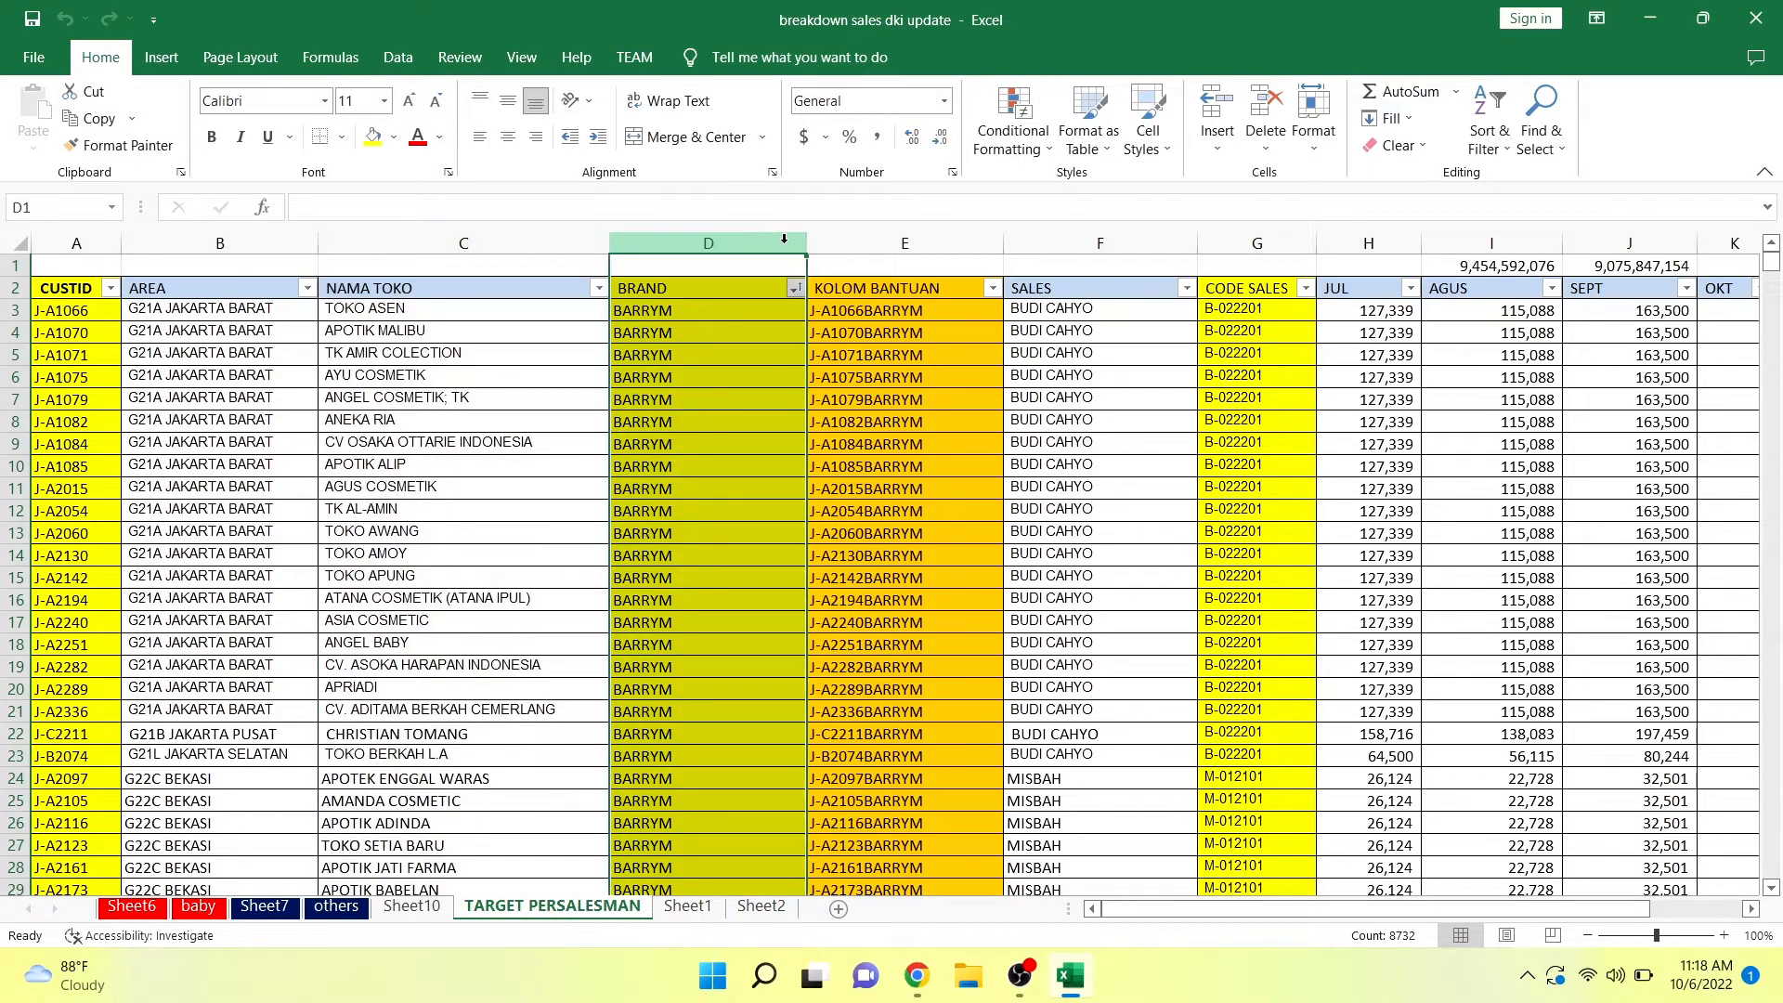
pyautogui.click(889, 240)
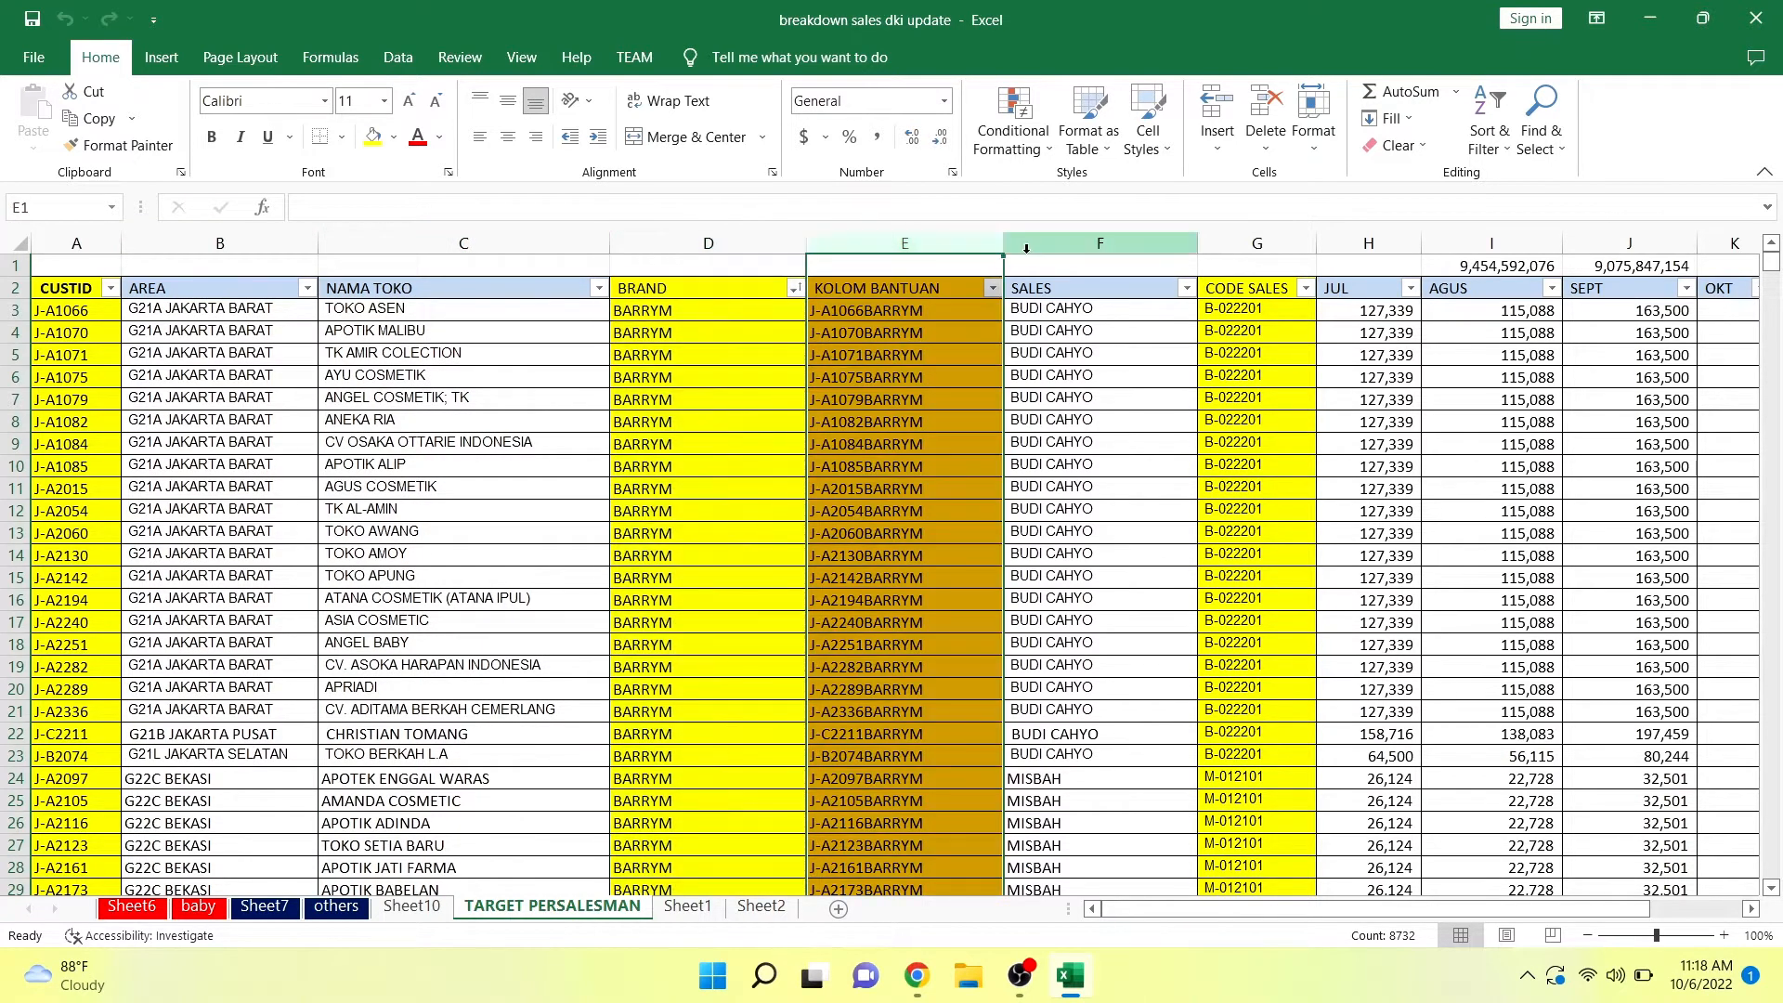
# Hide the KOLOM BANTUAN helper column on the TARGET PERSALESMAN sheet.
pyautogui.click(1068, 238)
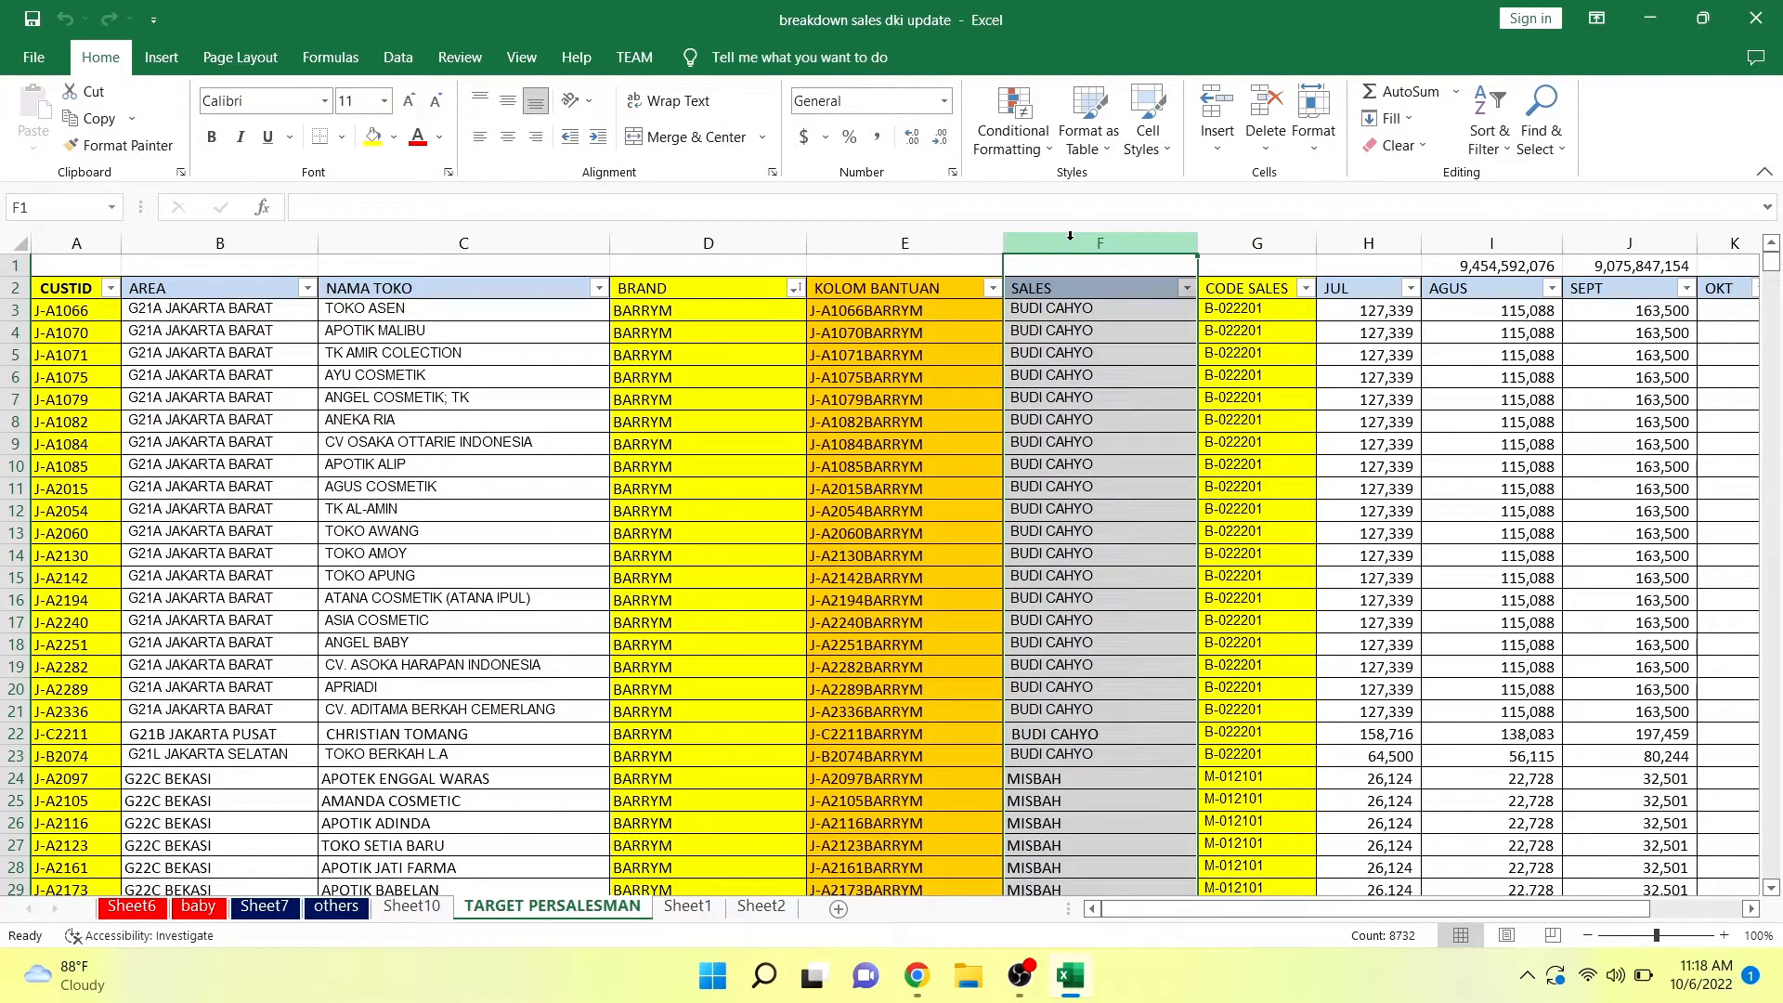
pyautogui.rightClick(947, 243)
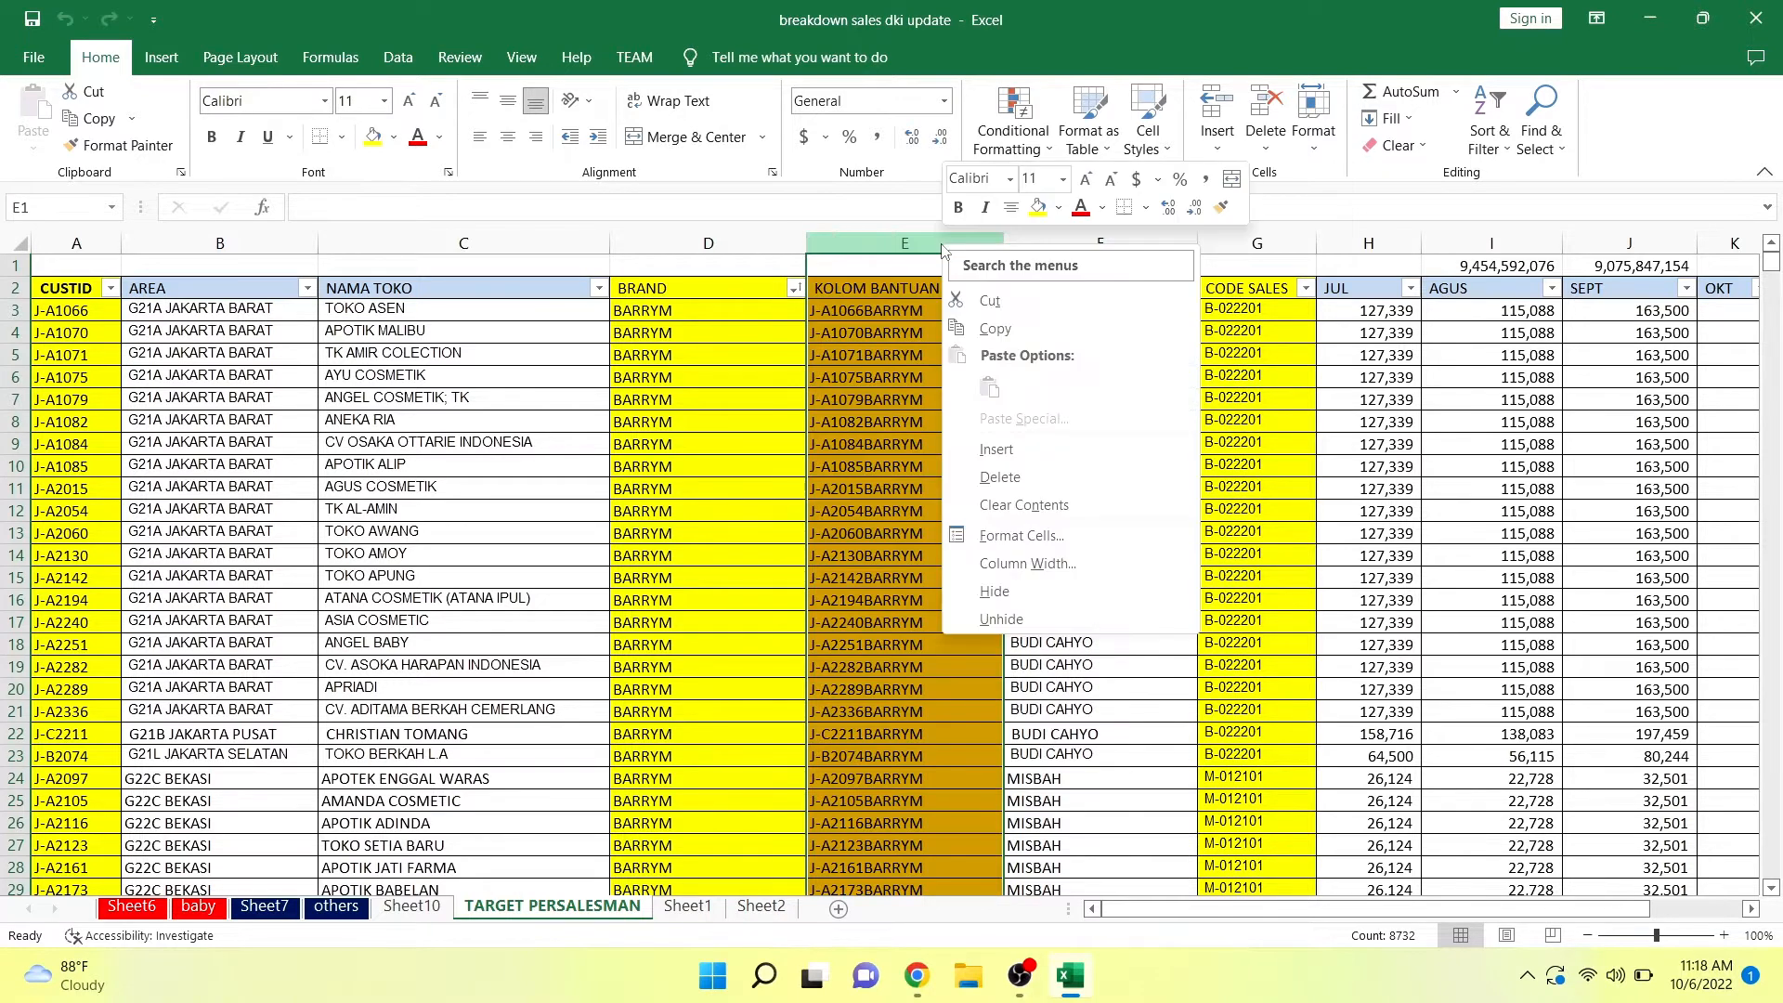
pyautogui.click(1040, 594)
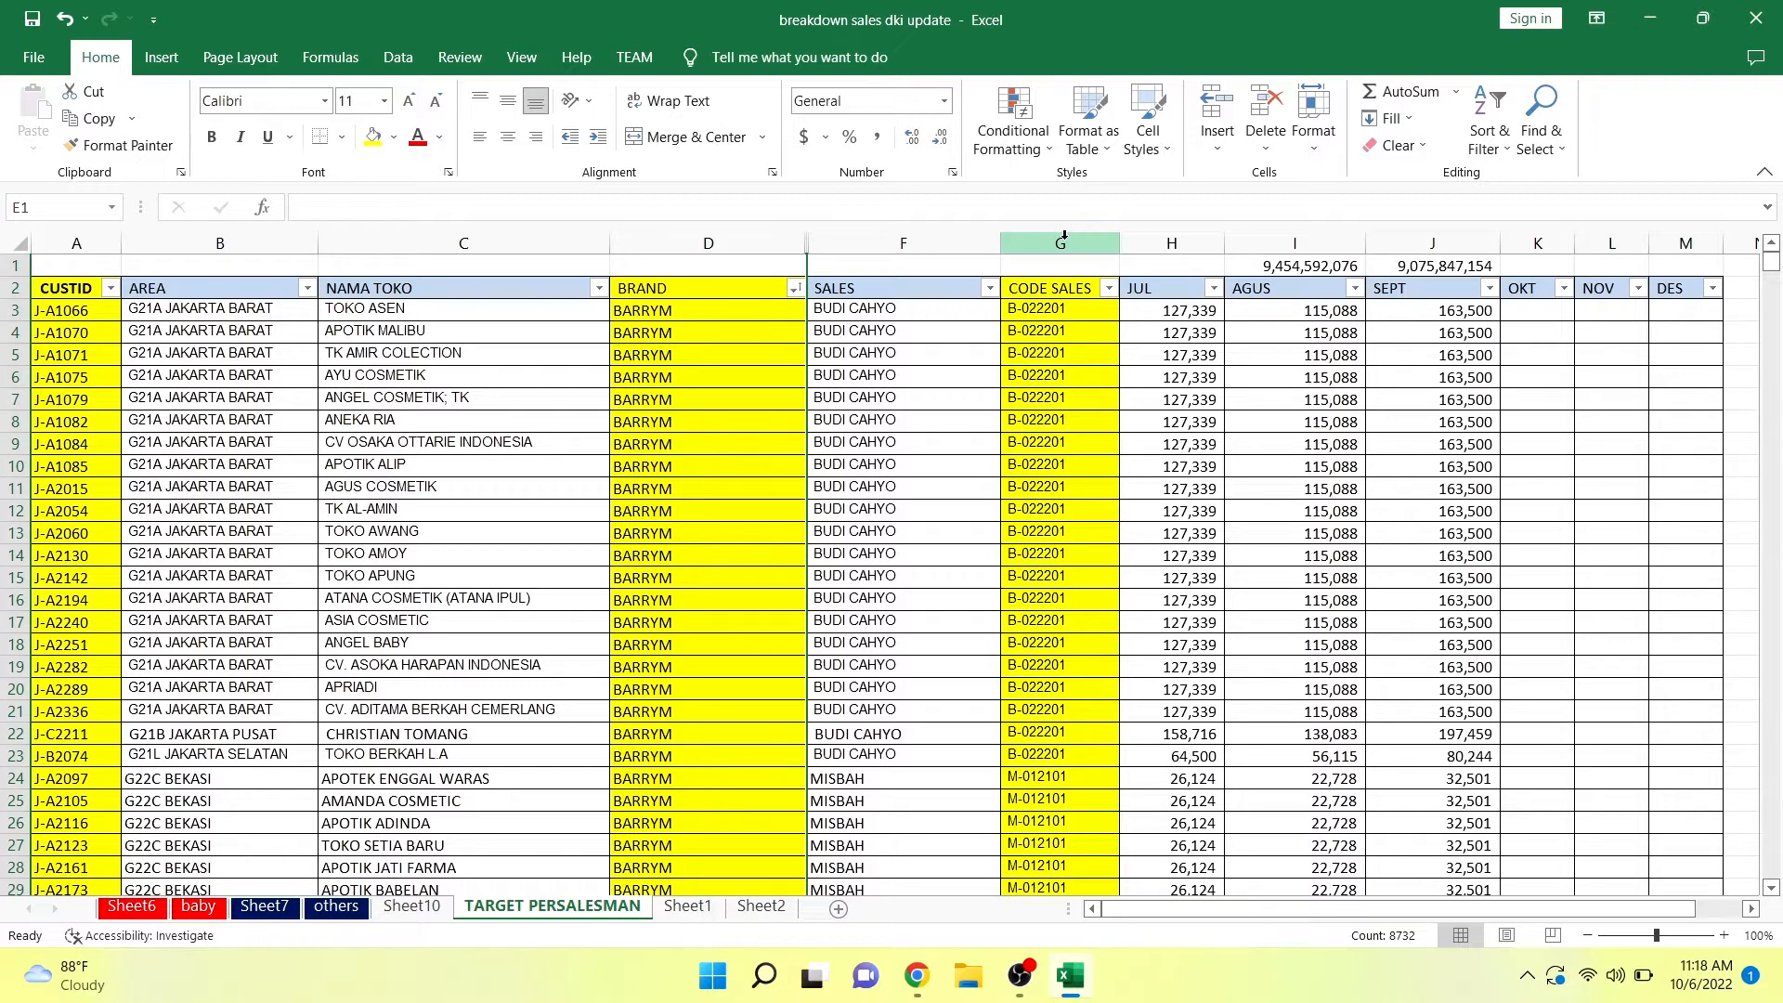
# Examine the SALES, CODE SALES and JUL to SEPT columns, plus the yellow-marked CUSTID, BRAND and CODE SALES columns.
pyautogui.moveTo(964, 242); pyautogui.dragTo(1018, 238)
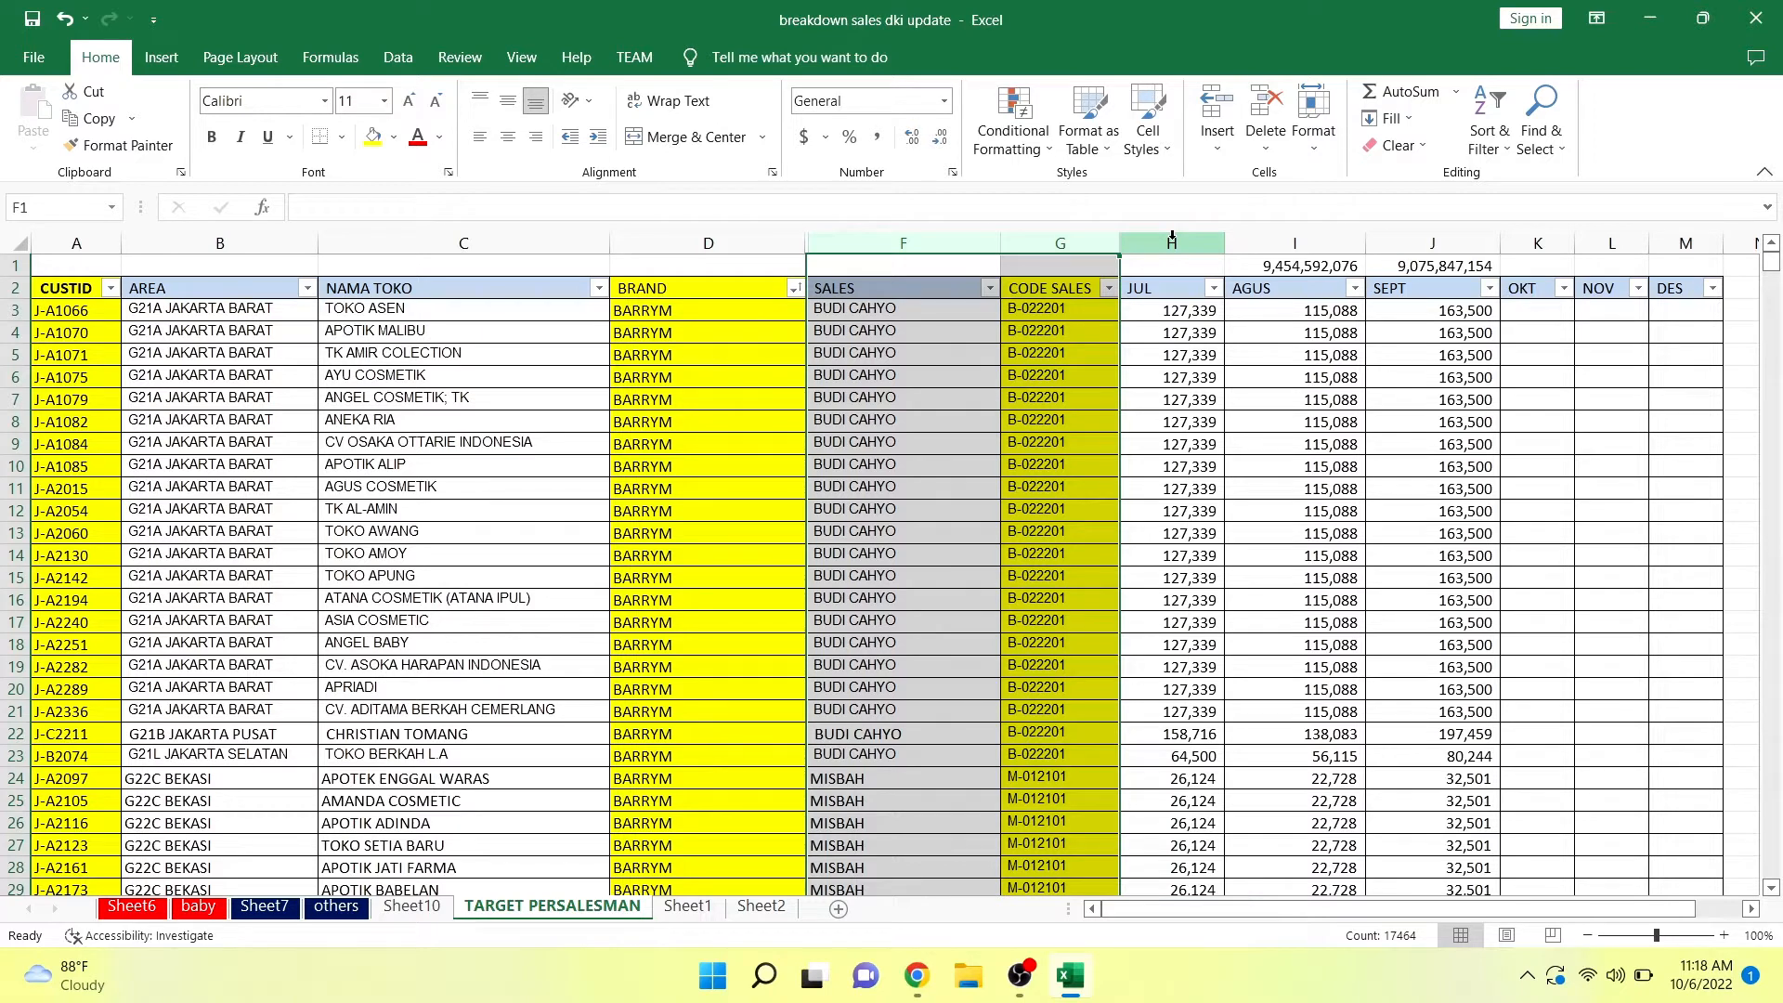
pyautogui.moveTo(1172, 237); pyautogui.dragTo(1412, 245)
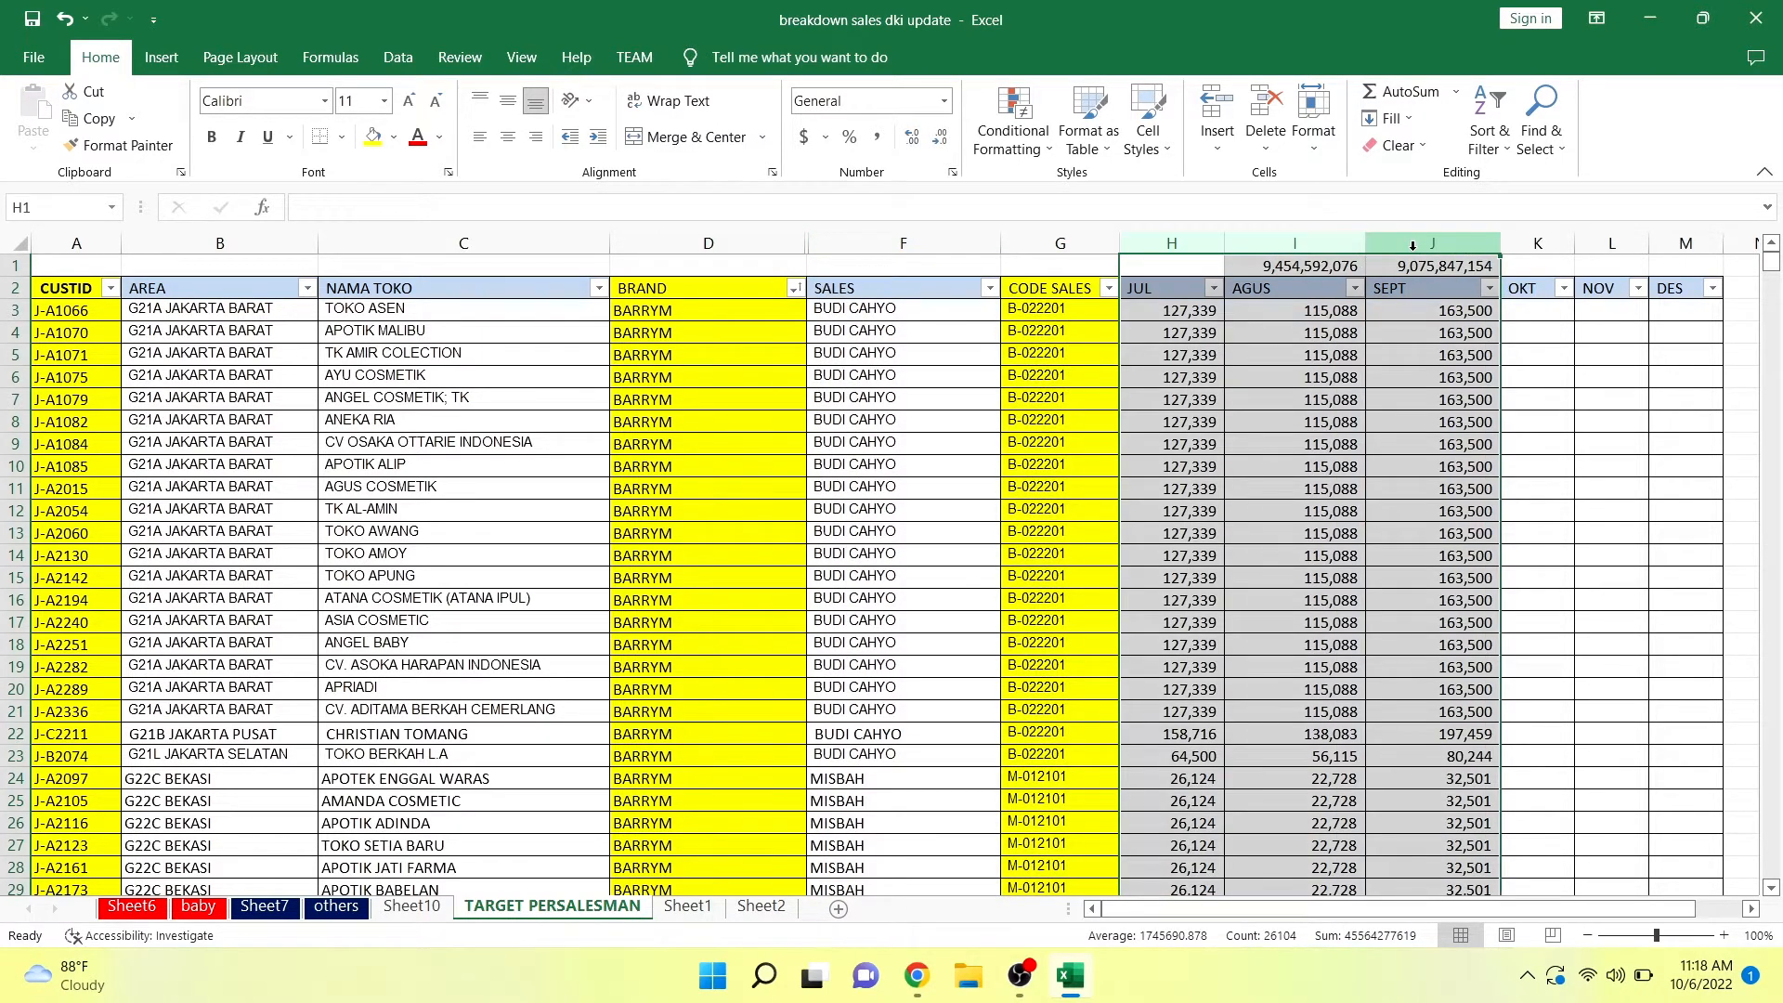
pyautogui.click(1191, 239)
pyautogui.click(1300, 239)
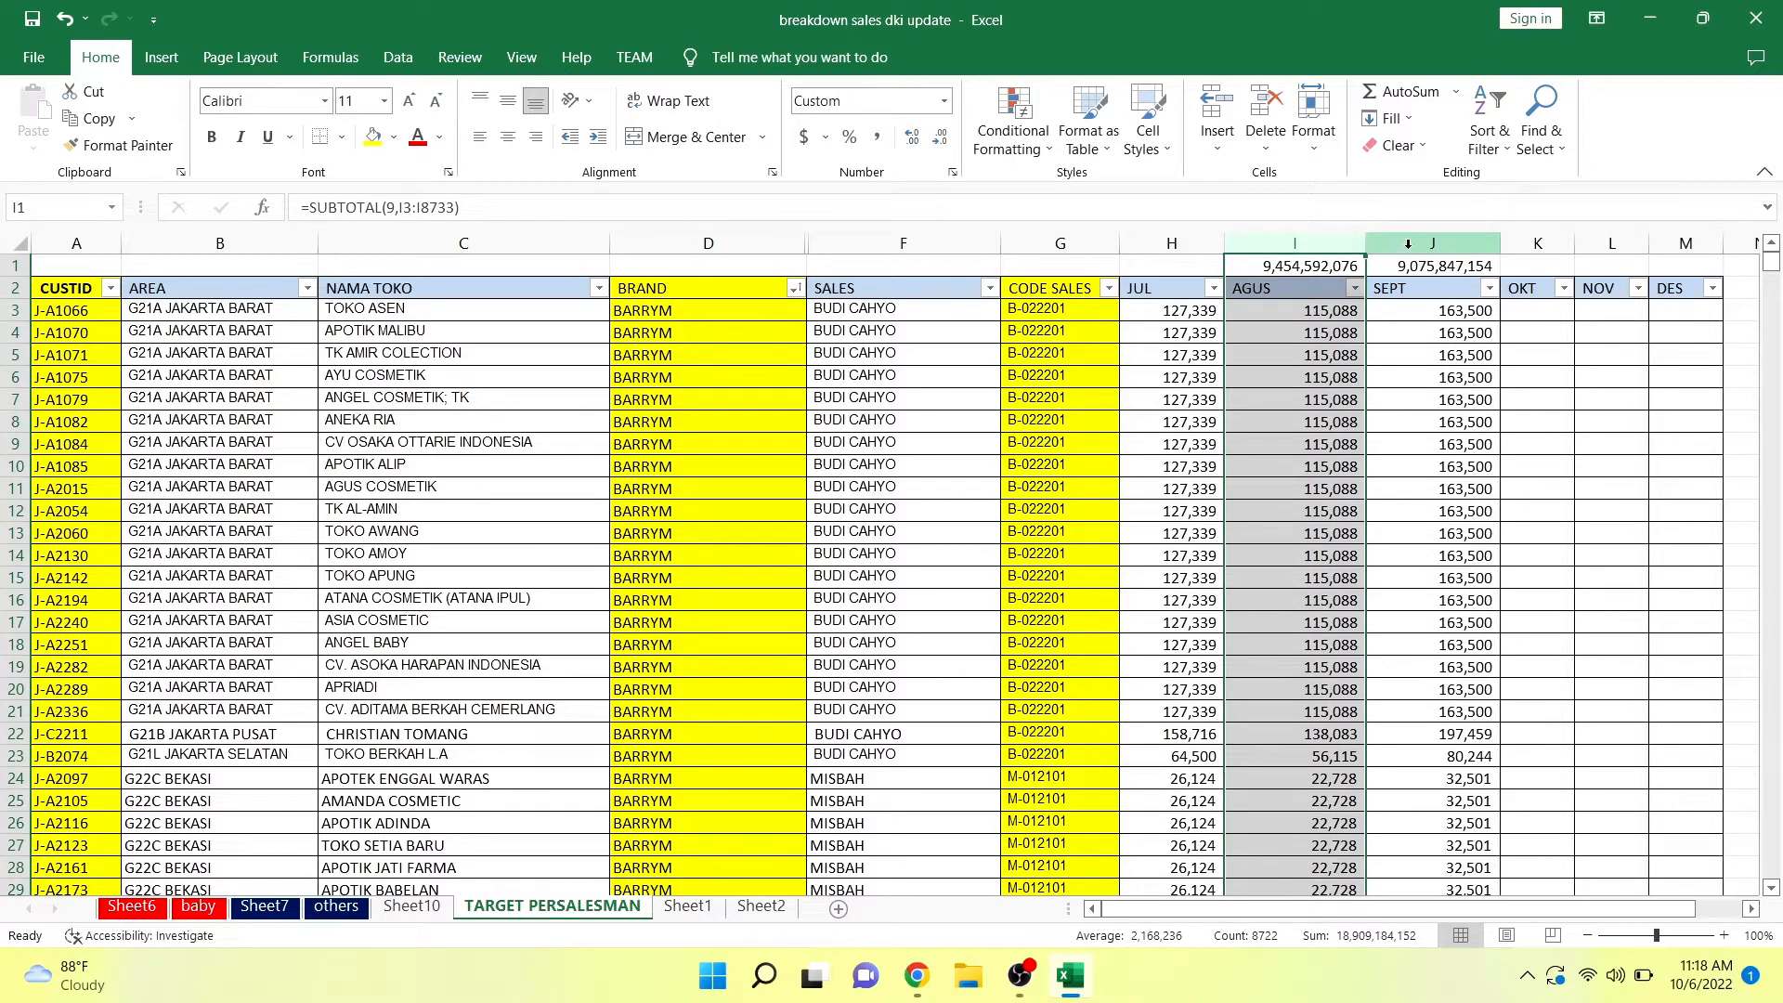
pyautogui.click(1408, 243)
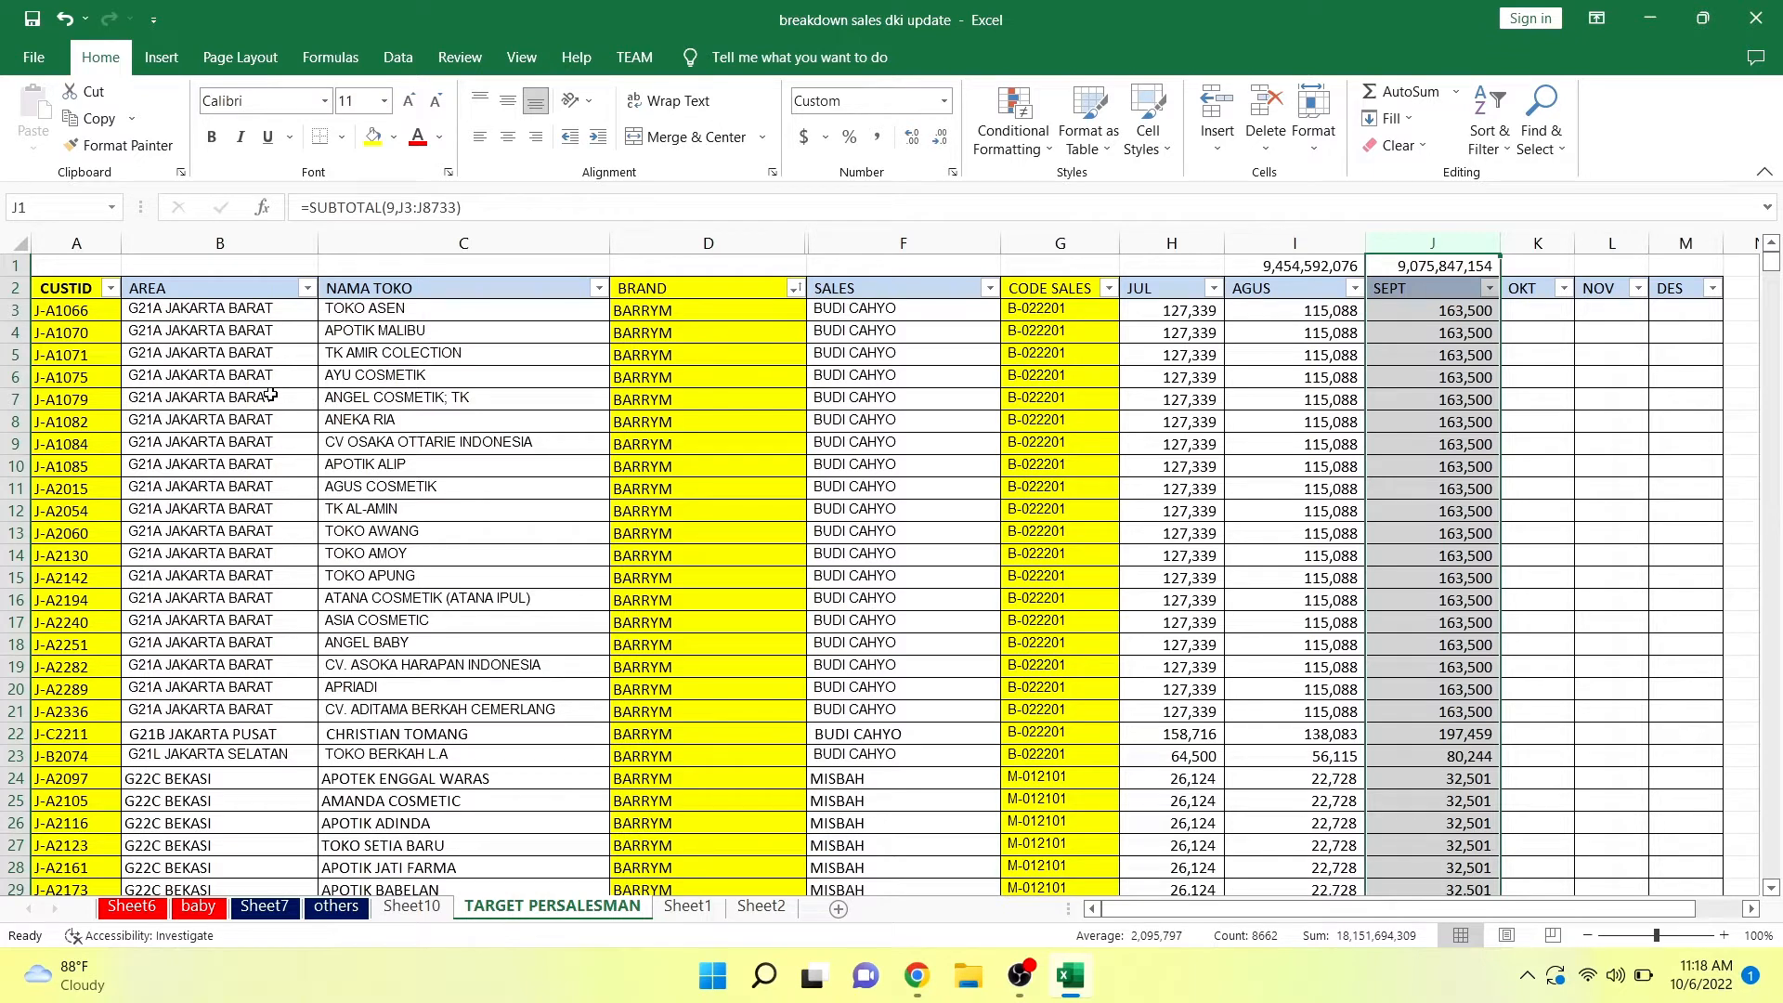
pyautogui.click(218, 380)
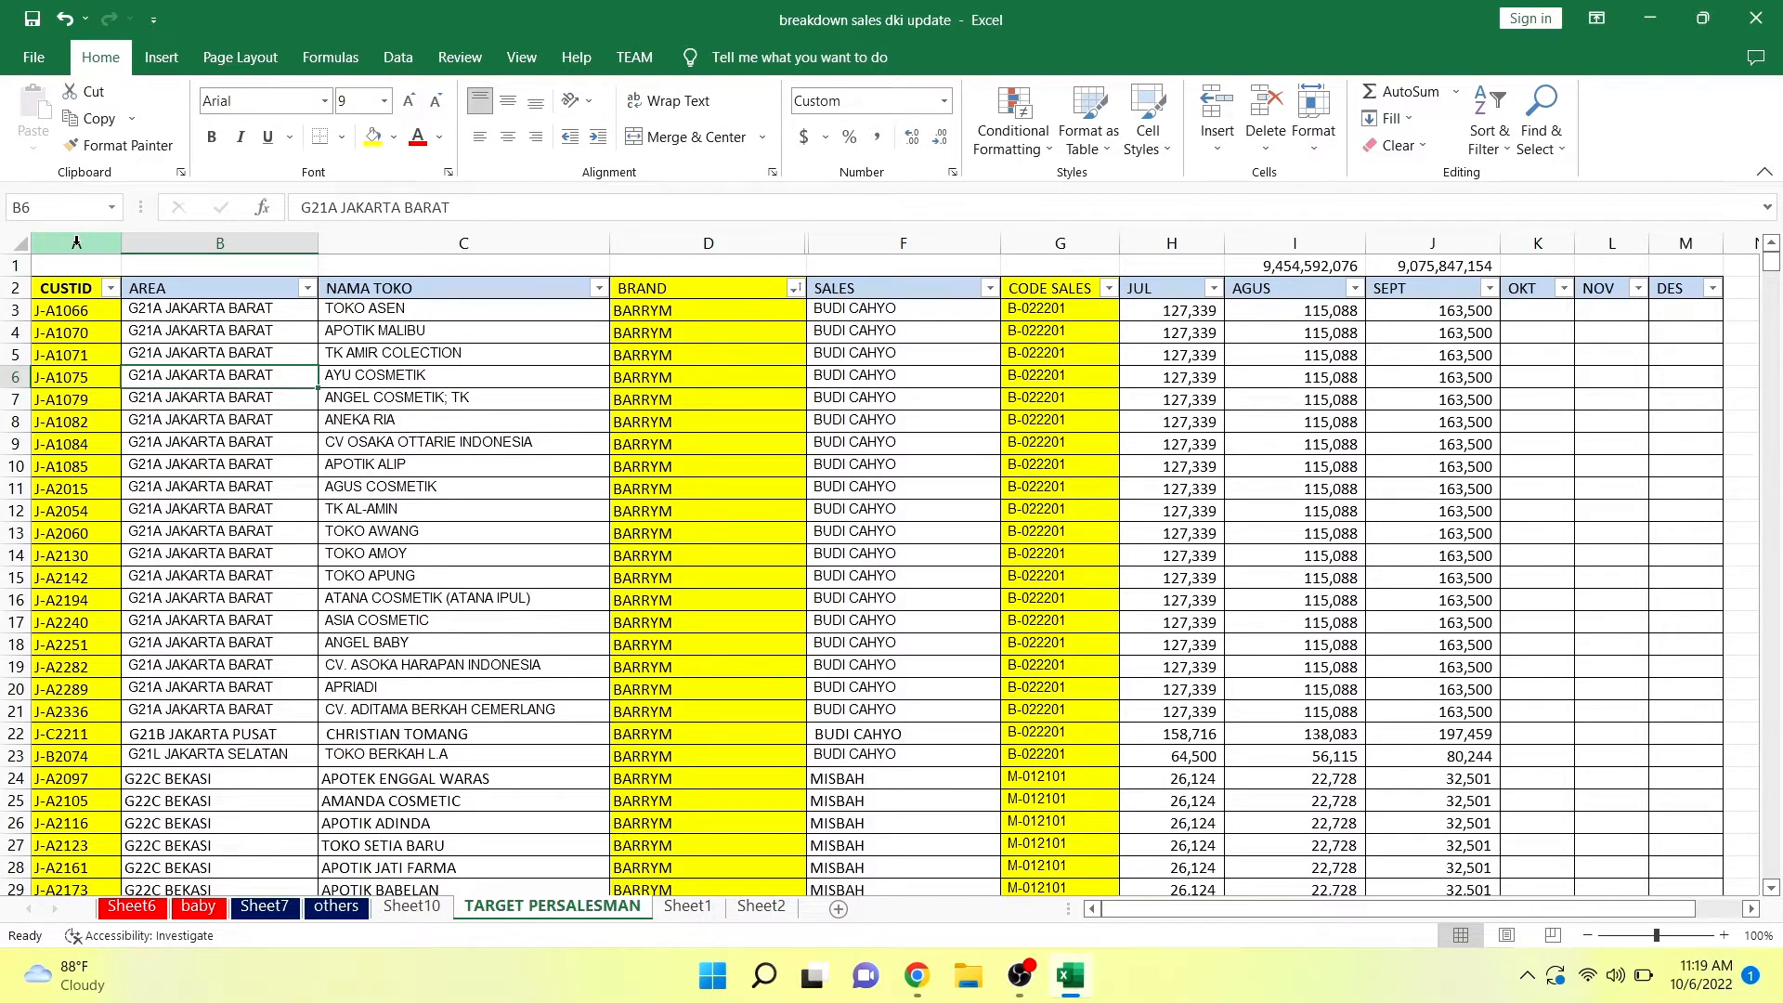
pyautogui.click(76, 243)
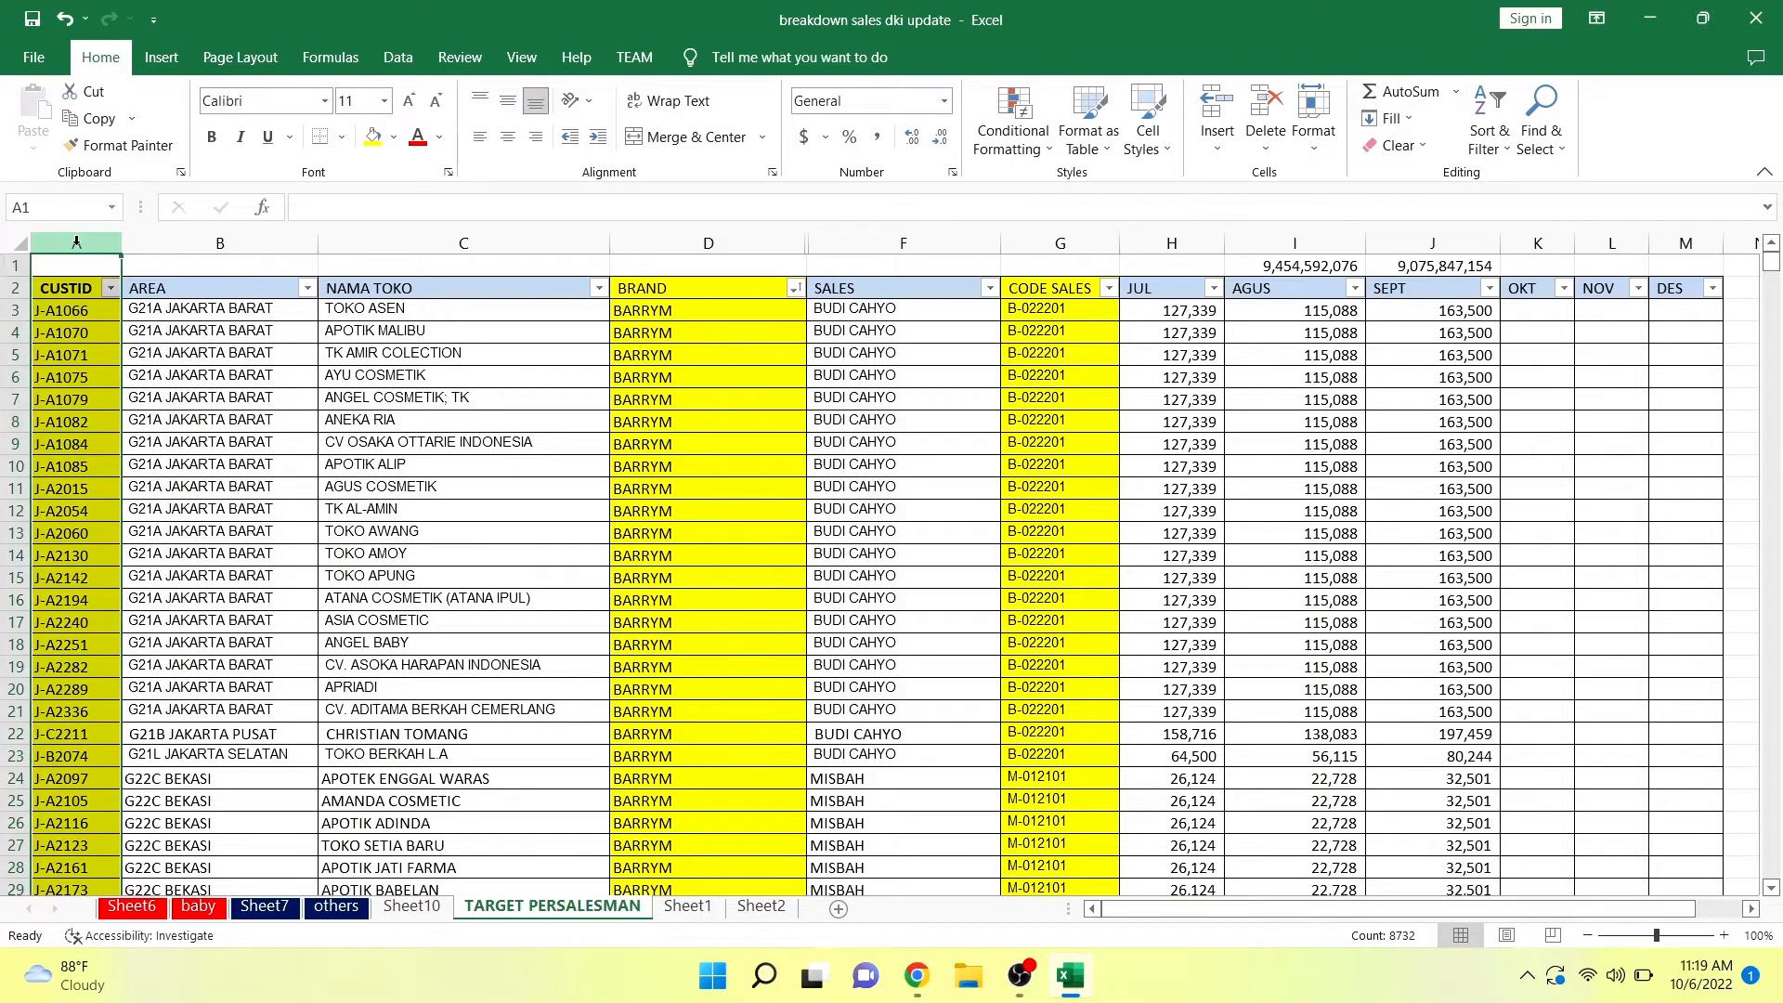
pyautogui.click(679, 238)
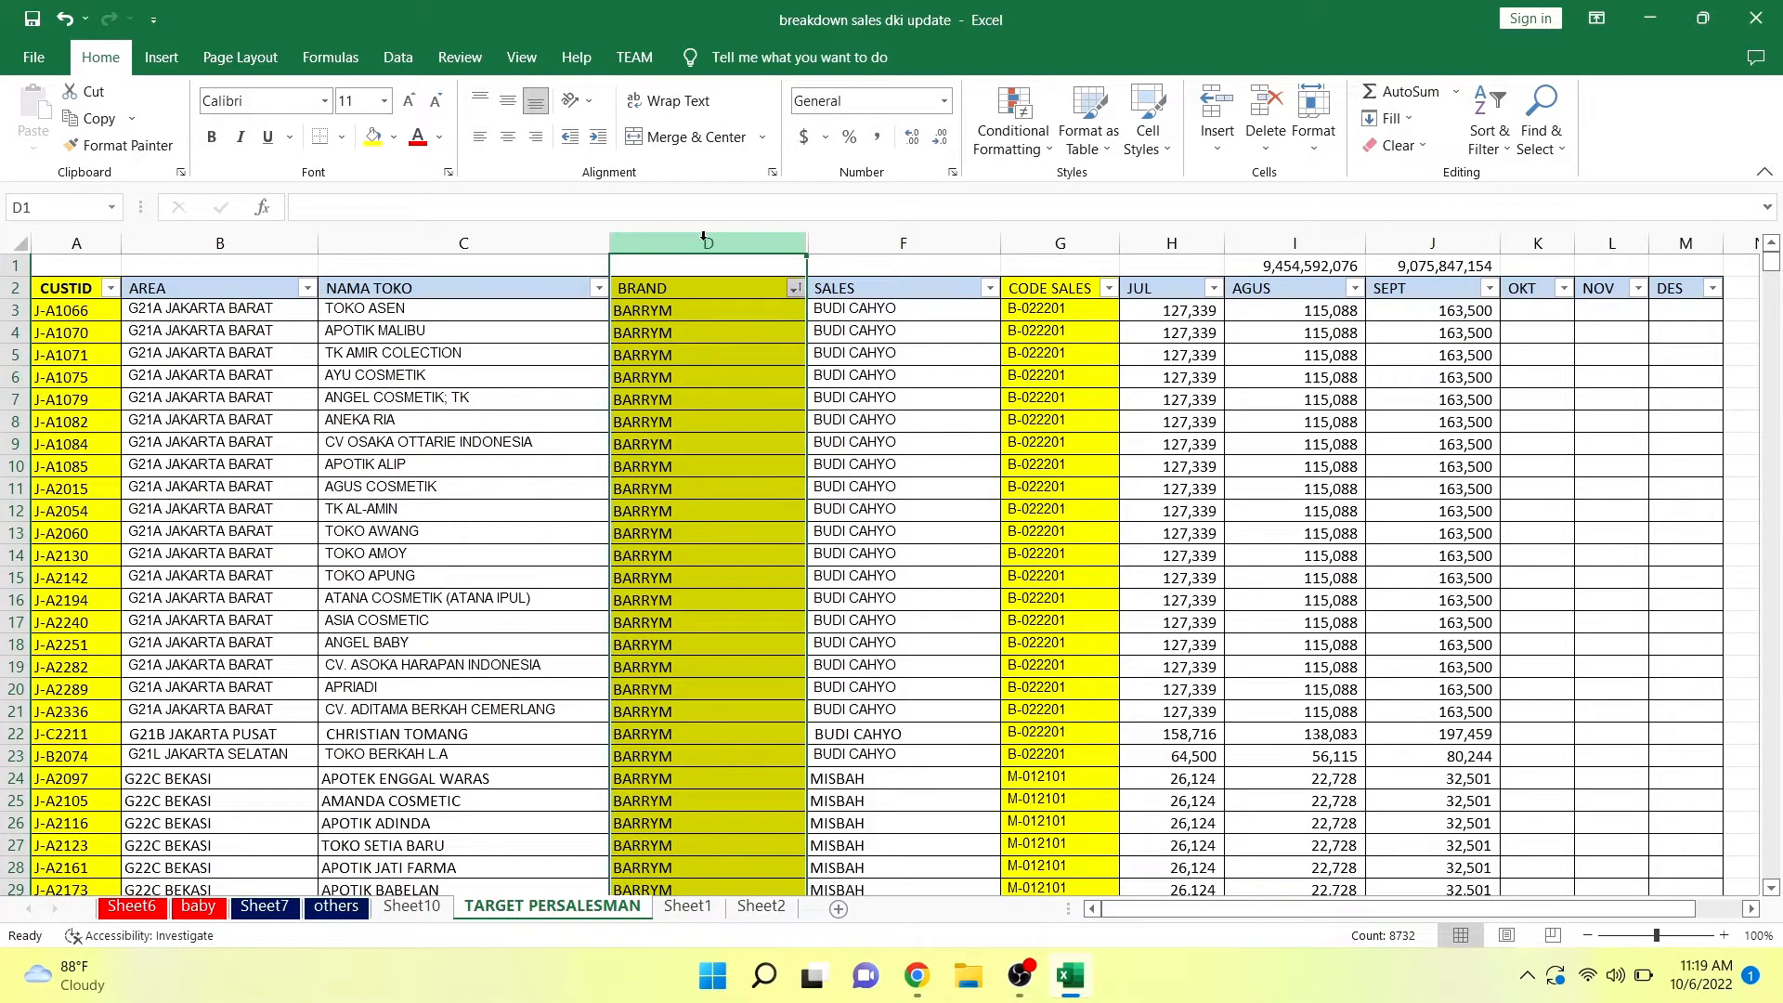
pyautogui.click(1057, 241)
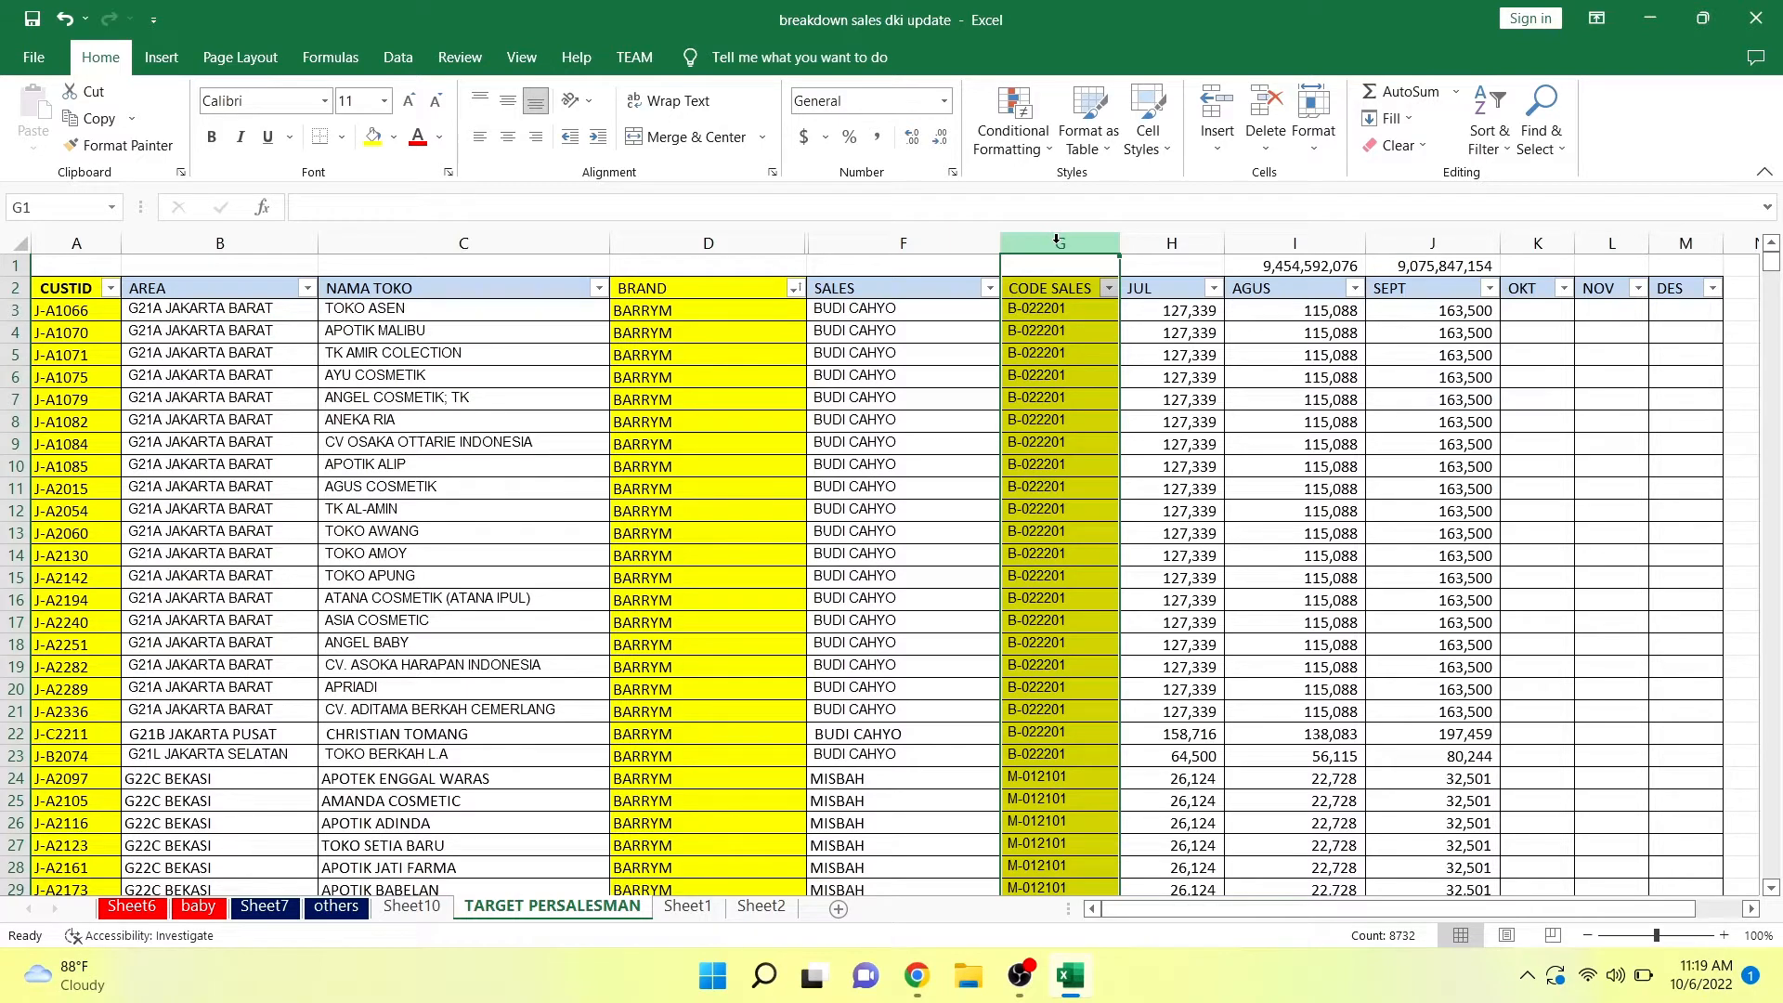
pyautogui.moveTo(1057, 240); pyautogui.dragTo(864, 235)
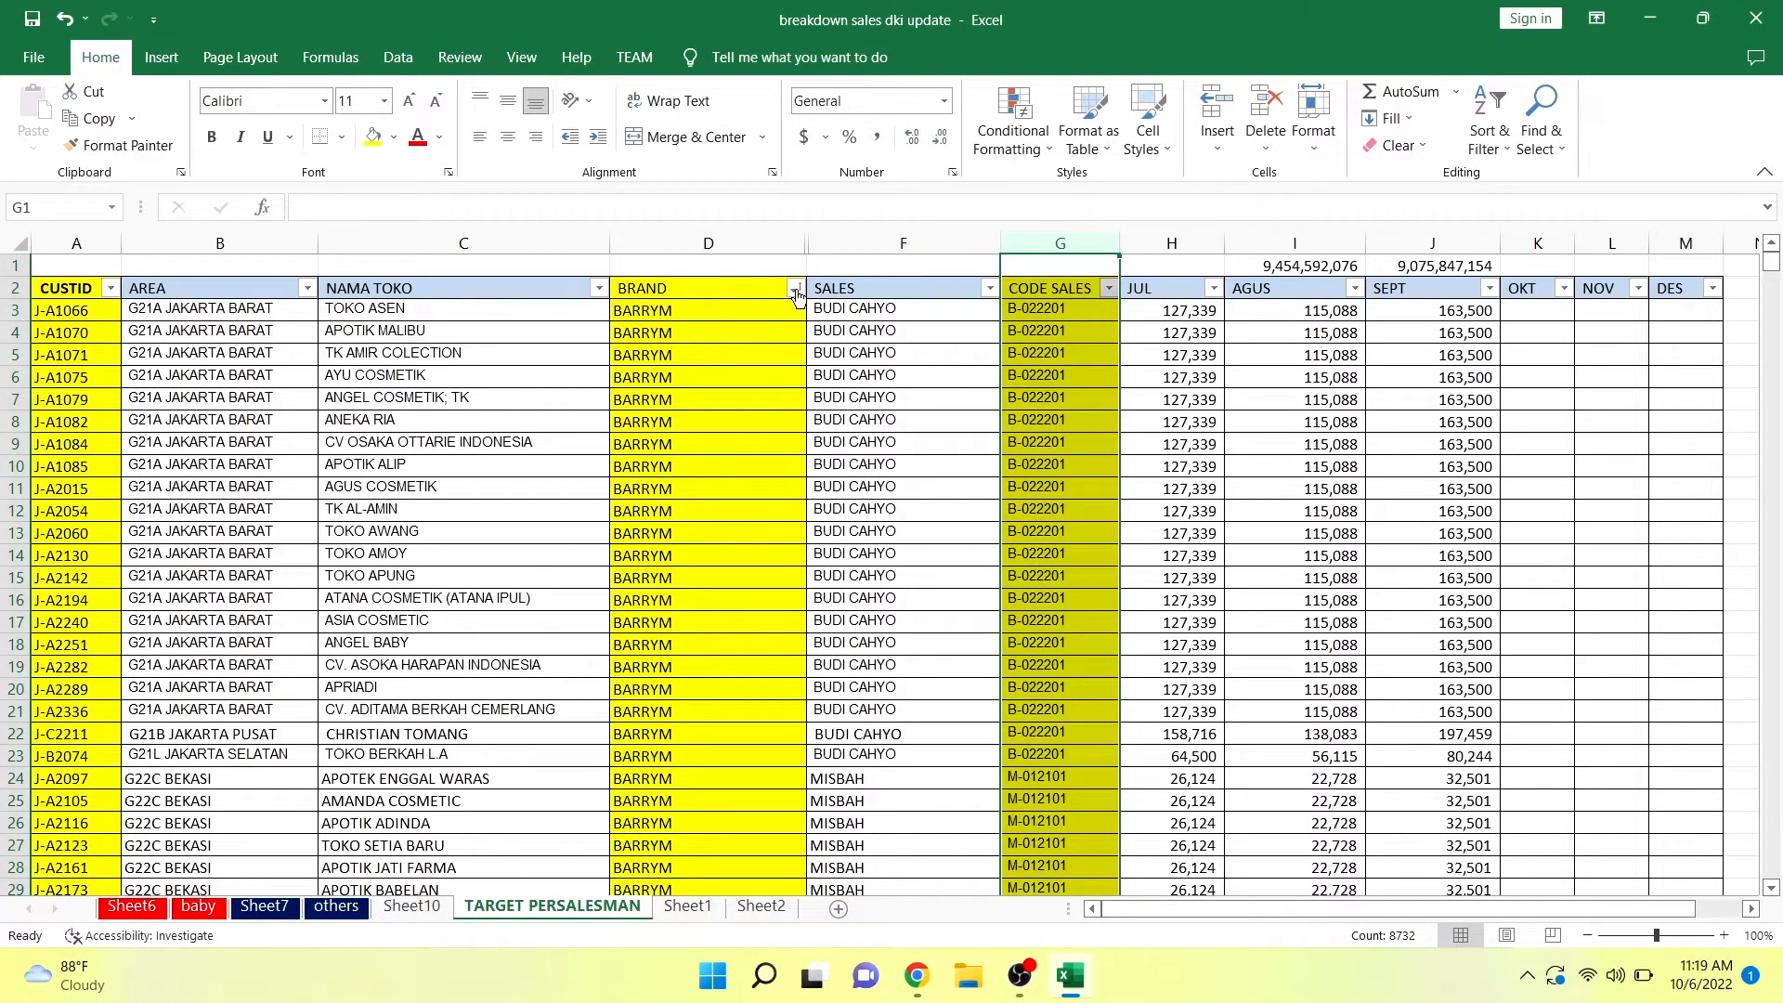
# Check the brand names in the BRAND column's filter list, leaving the filter unapplied.
pyautogui.click(794, 289)
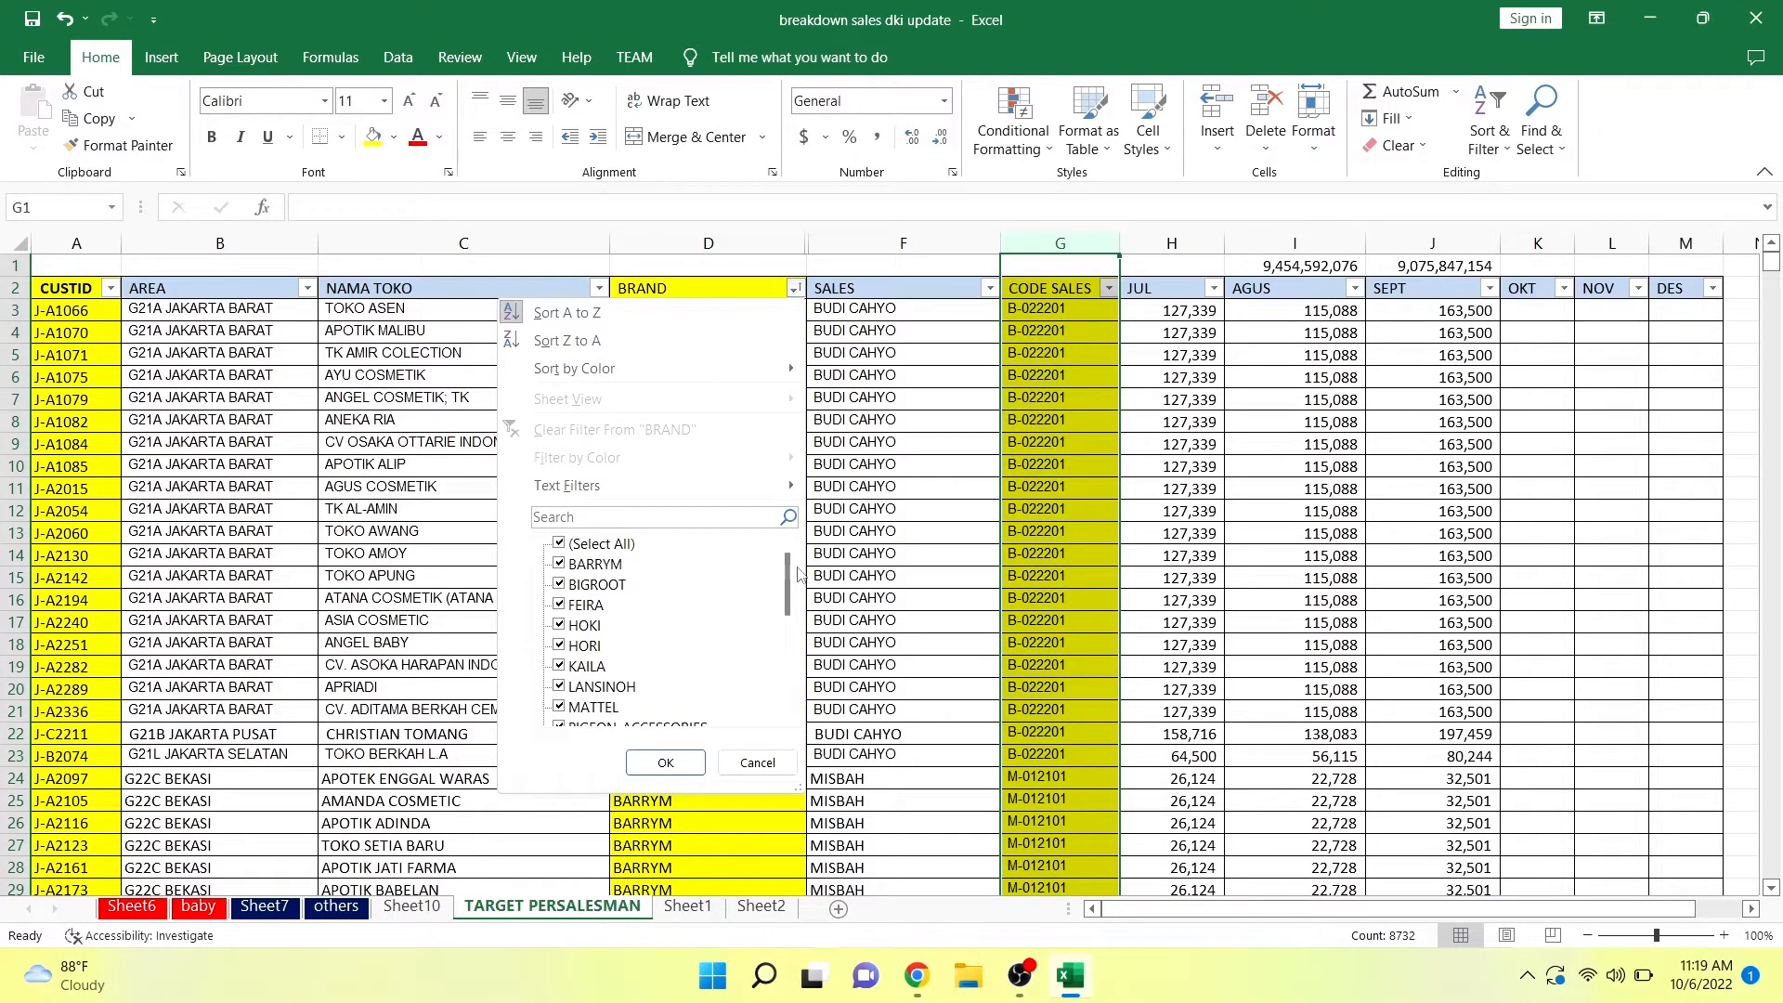
pyautogui.moveTo(789, 576)
pyautogui.mouseDown()
pyautogui.moveTo(787, 664)
pyautogui.moveTo(791, 573)
pyautogui.mouseUp()
pyautogui.moveTo(920, 980)
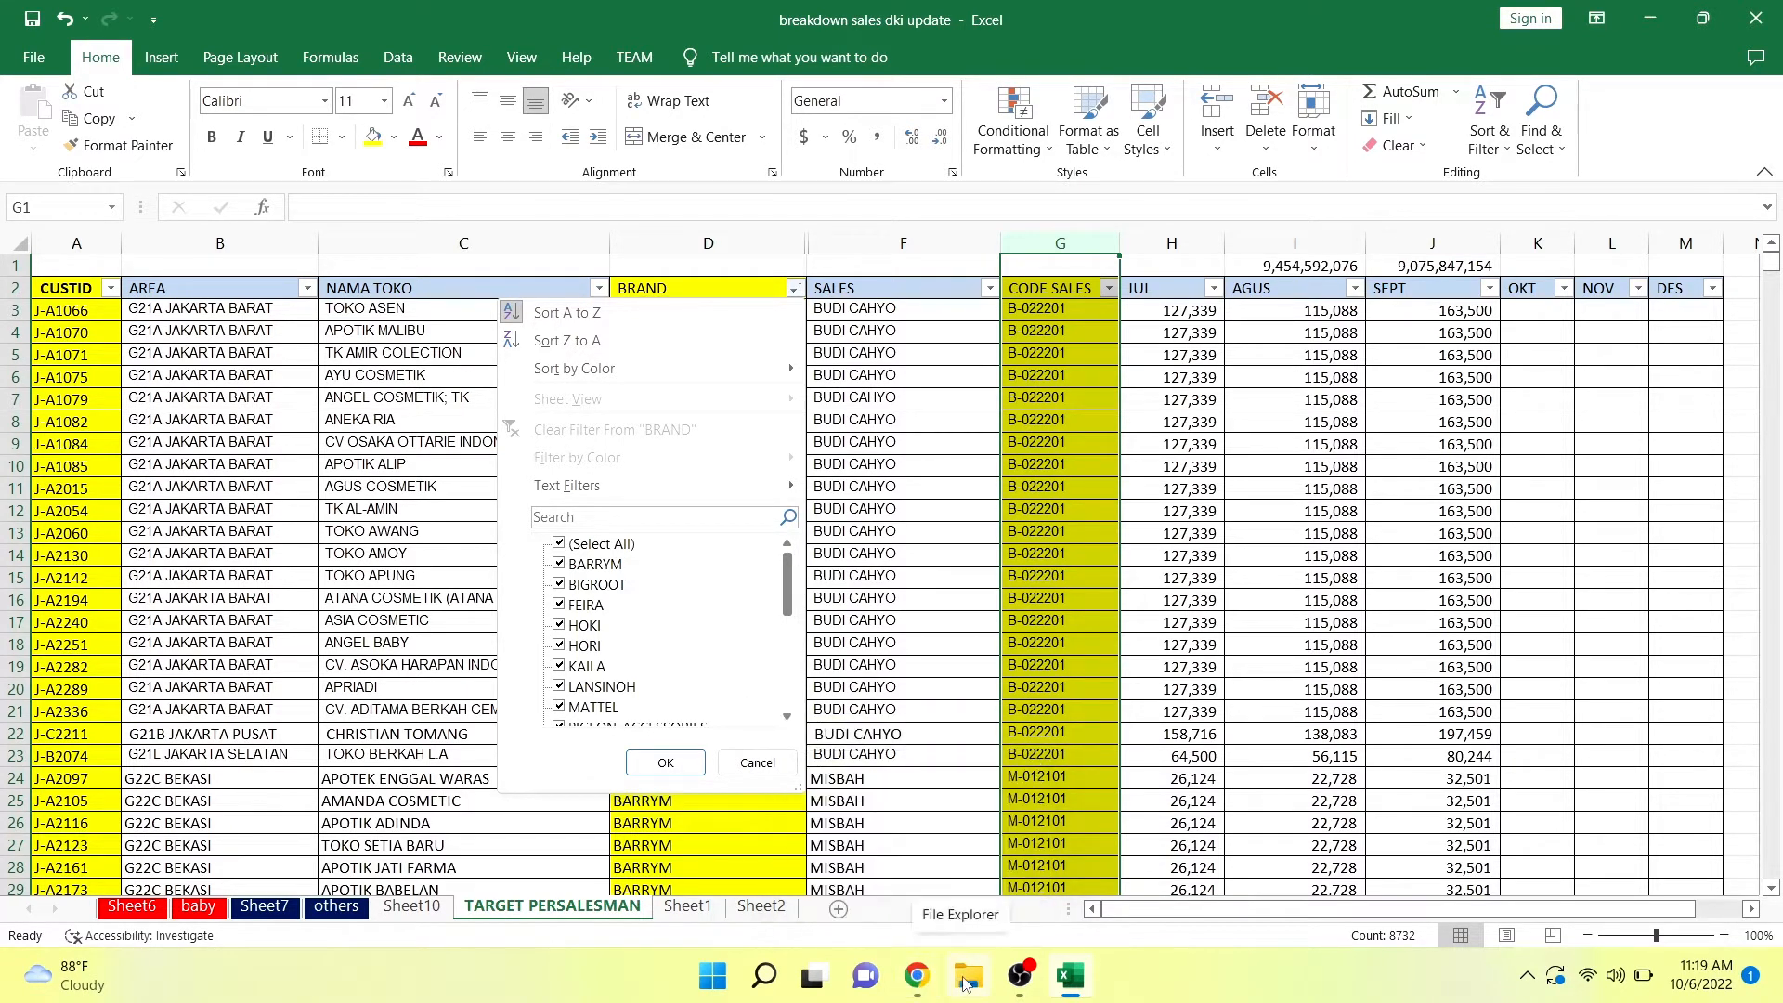
pyautogui.click(748, 763)
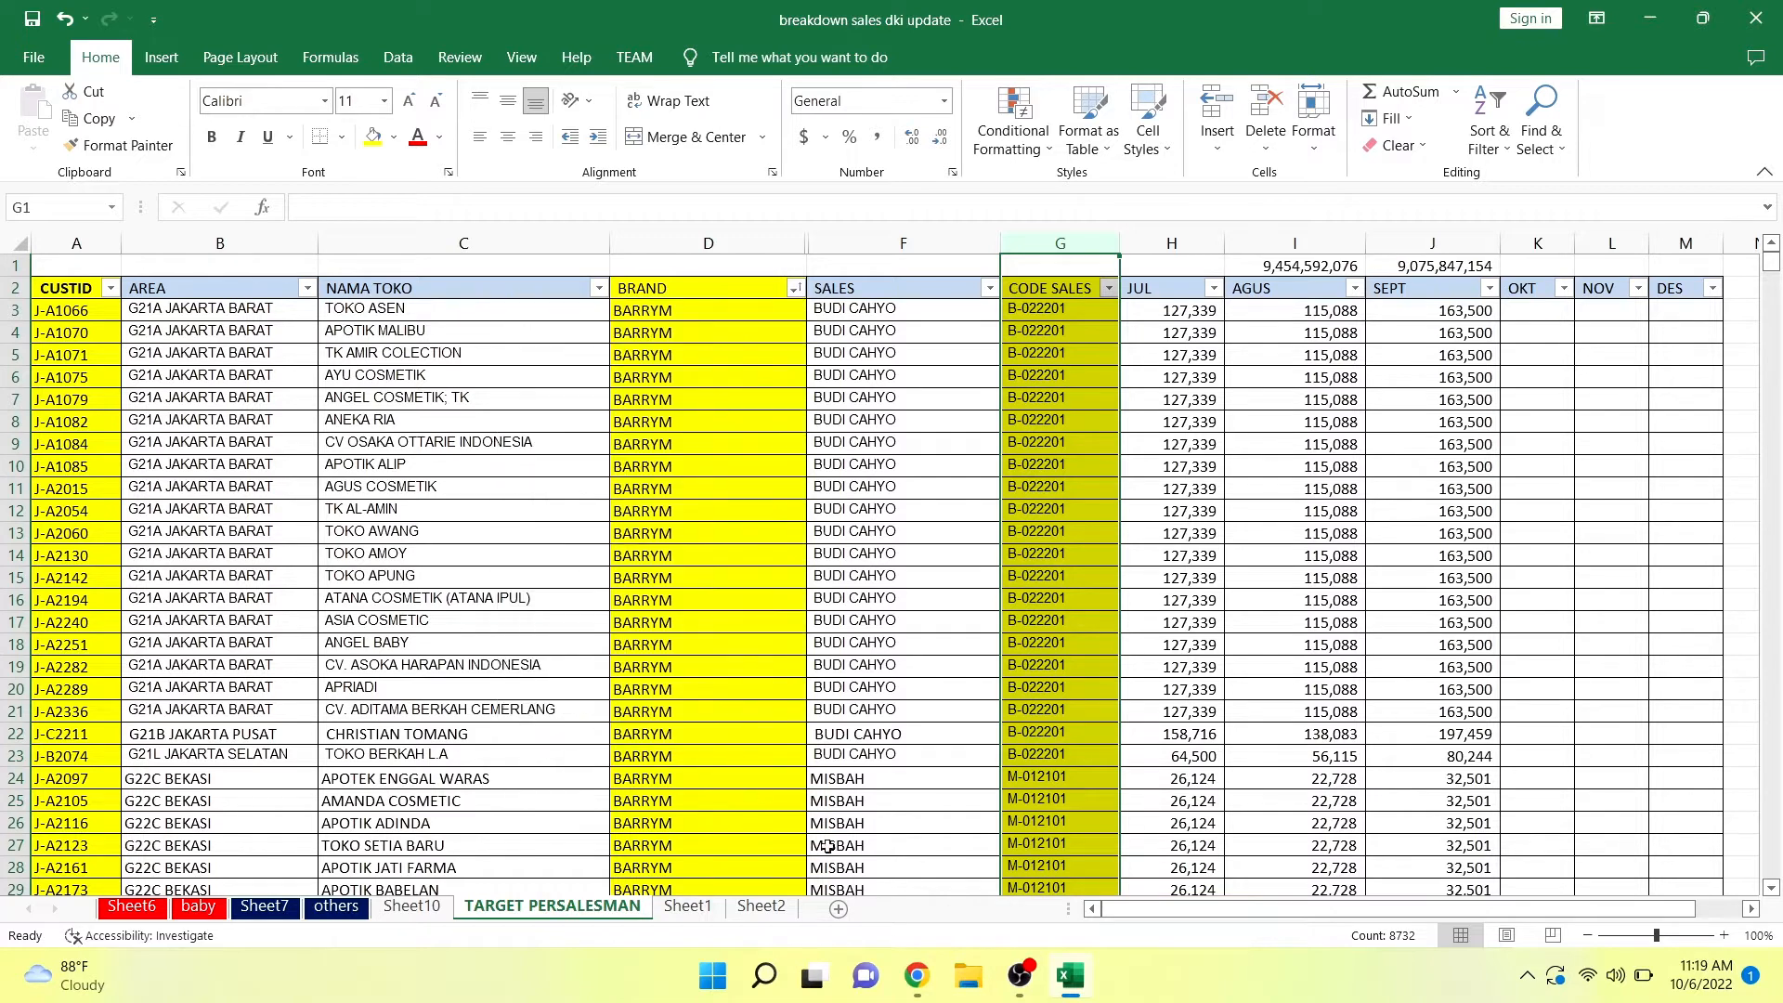
# Switch to File Explorer and open the UploadTarget_G22E (2) workbook from the recent files.
pyautogui.click(966, 984)
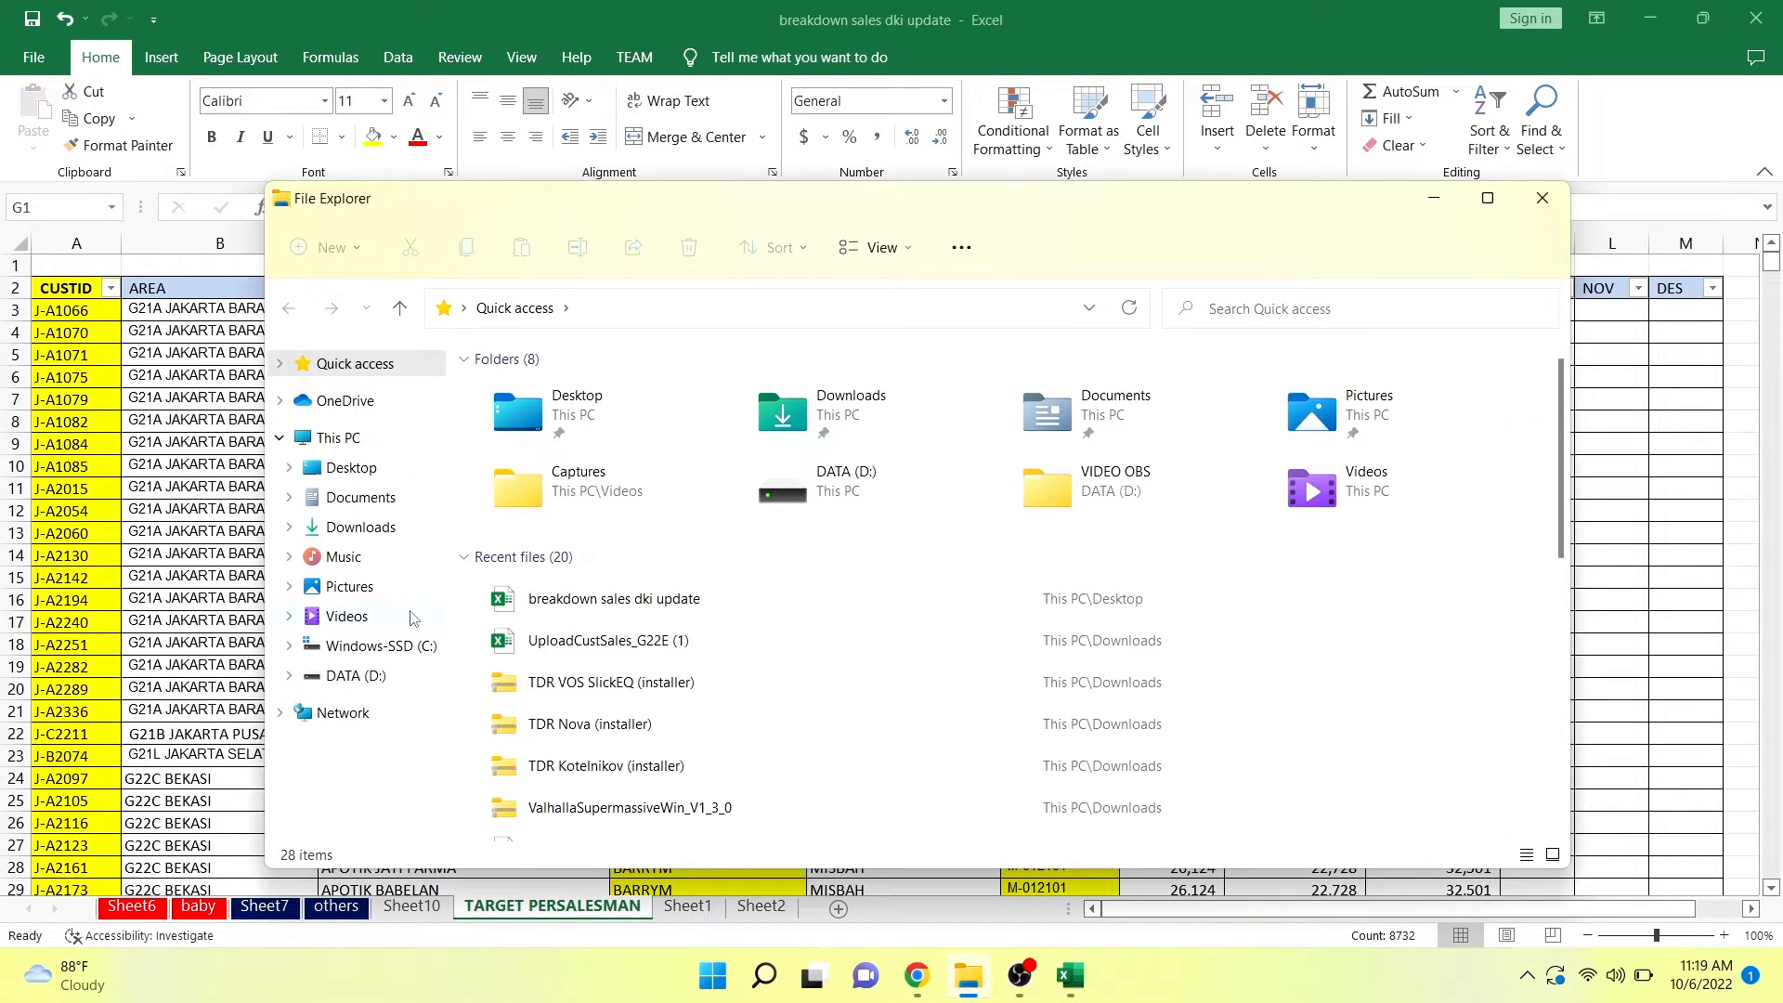
pyautogui.click(550, 640)
pyautogui.scroll(-1, 551, 637)
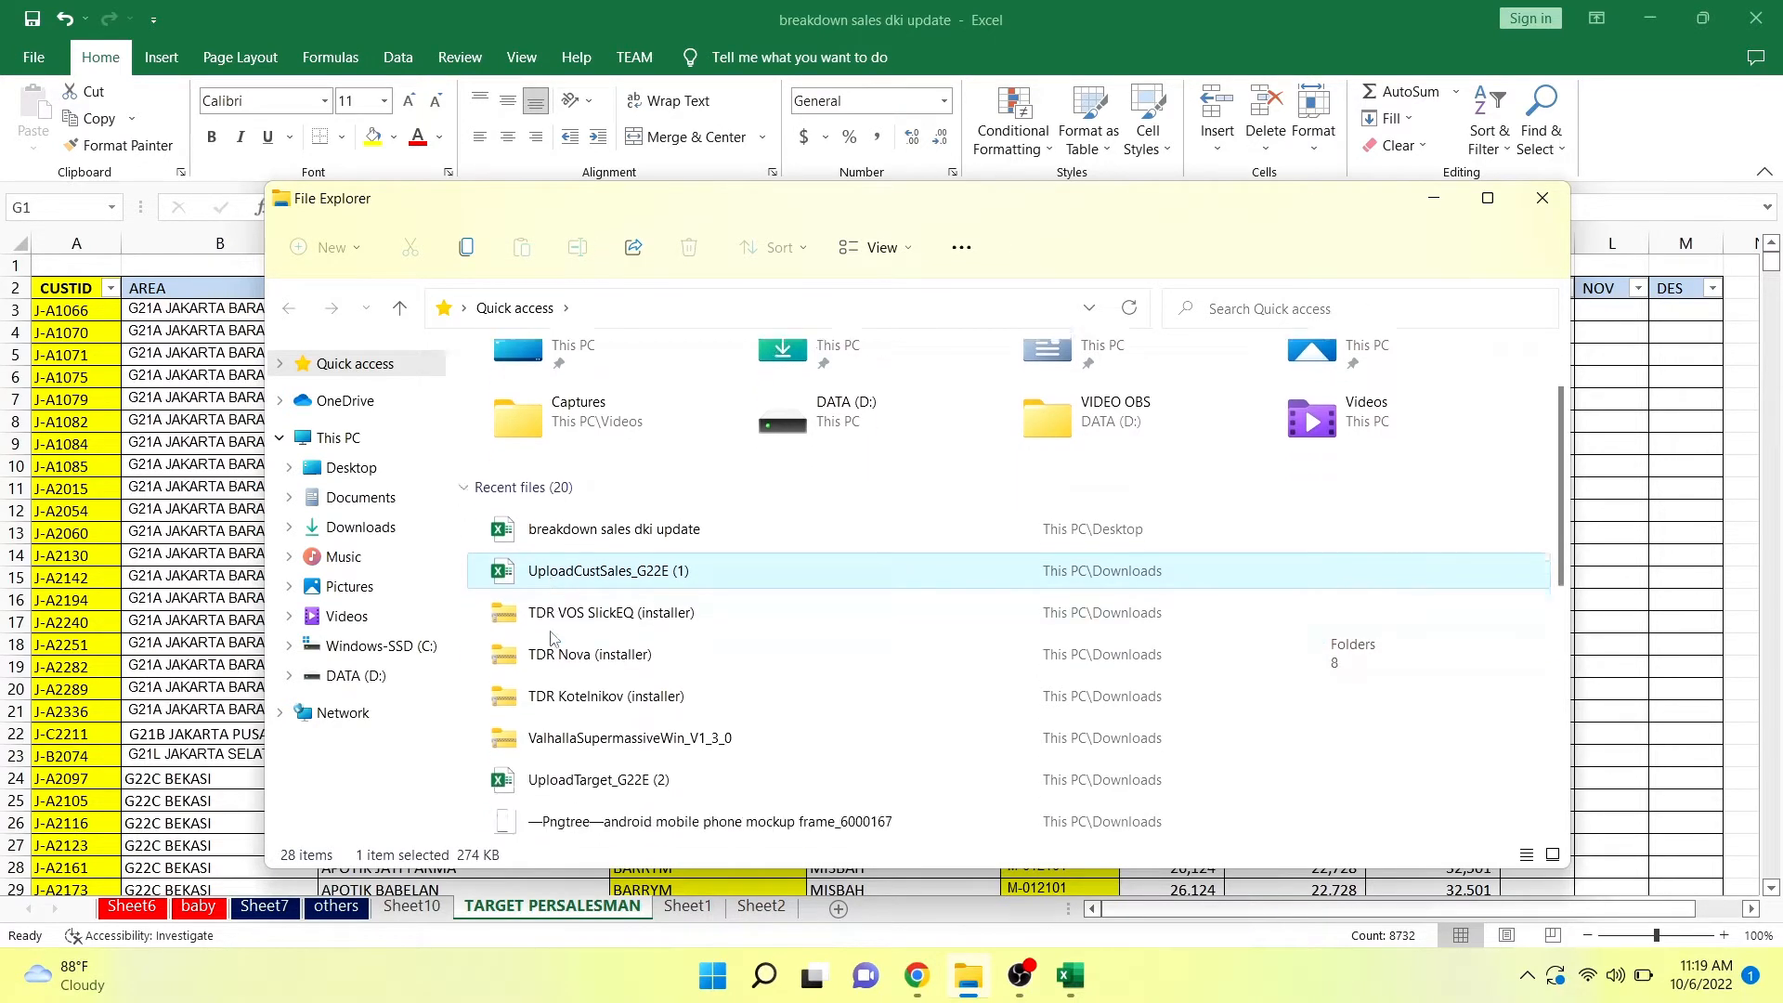
pyautogui.doubleClick(576, 767)
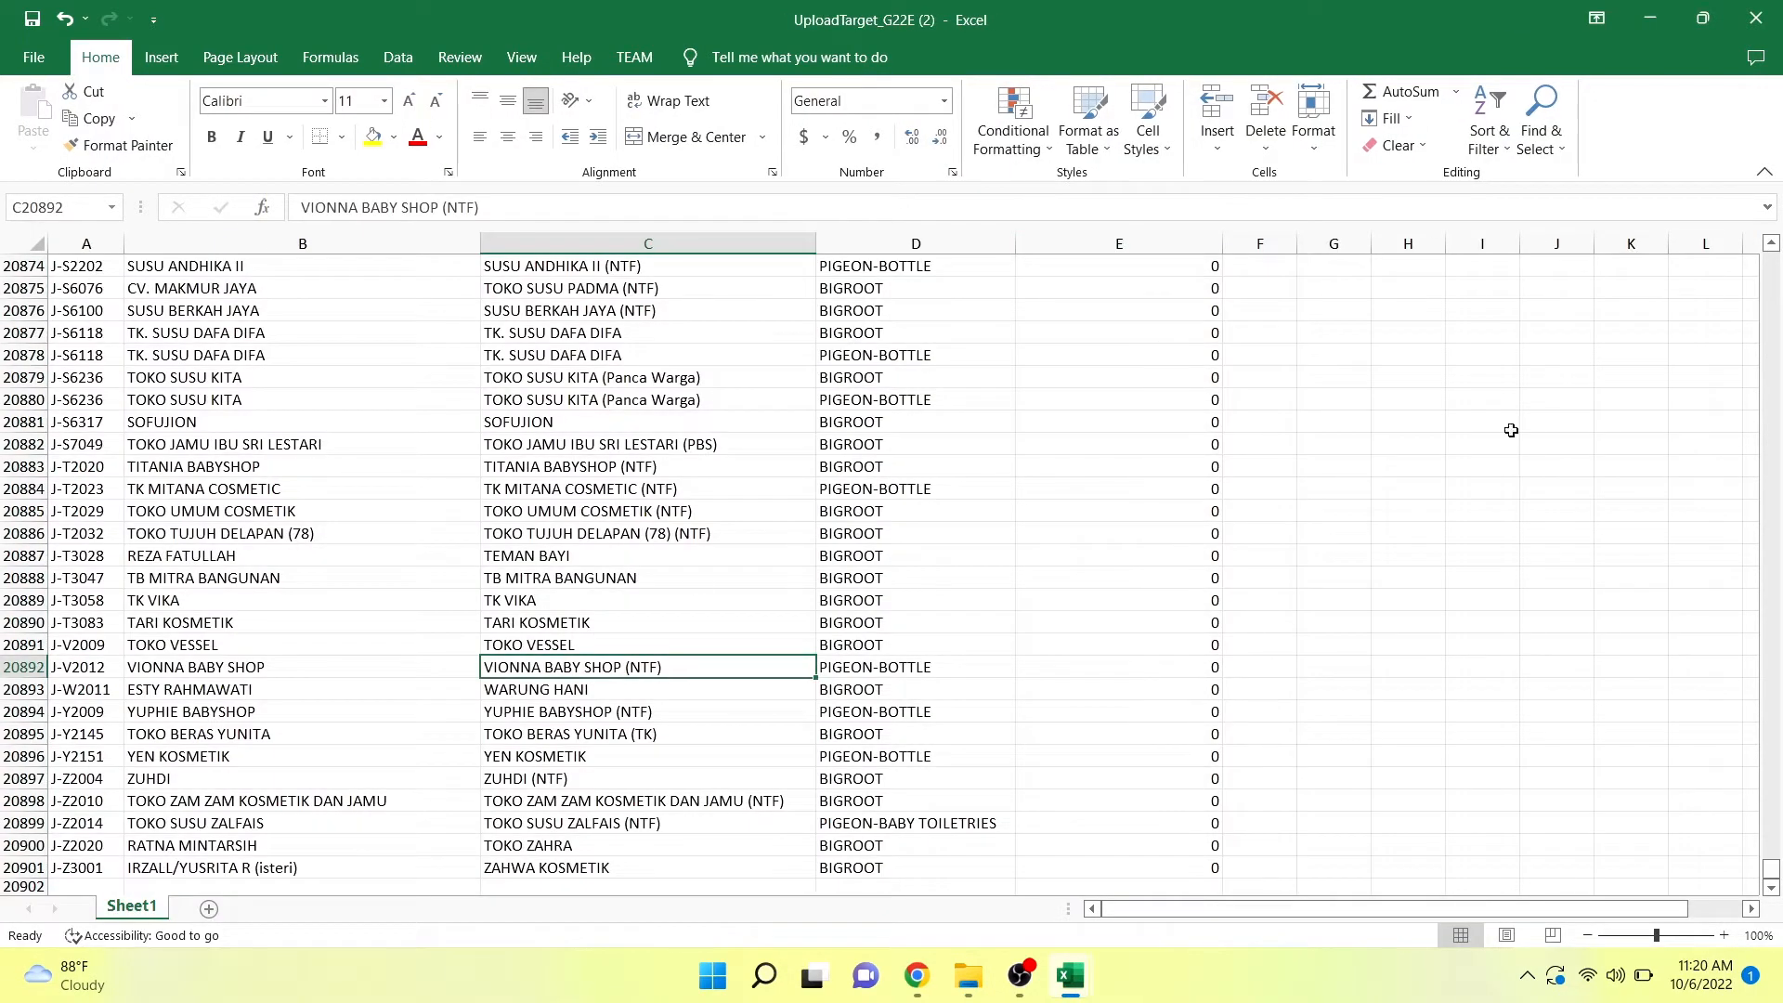
# Look through the Brand column's filter list in the upload target workbook and close it without filtering.
pyautogui.moveTo(1771, 870); pyautogui.dragTo(1769, 262)
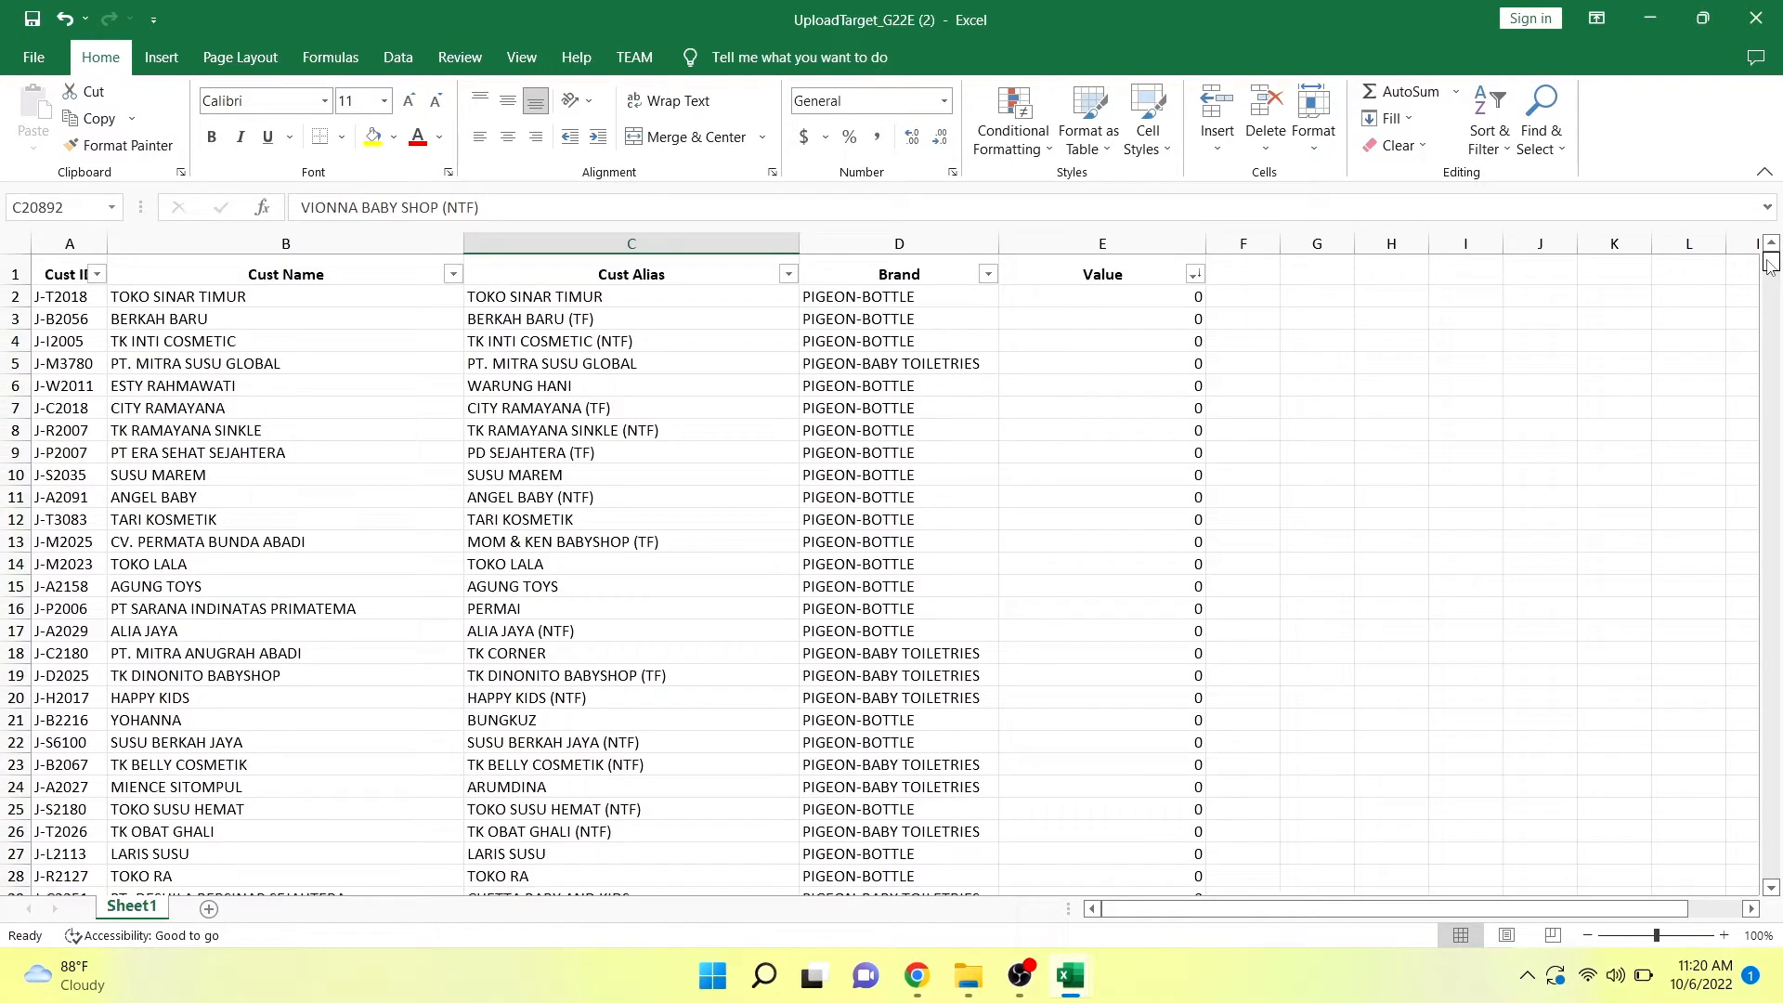
pyautogui.click(988, 274)
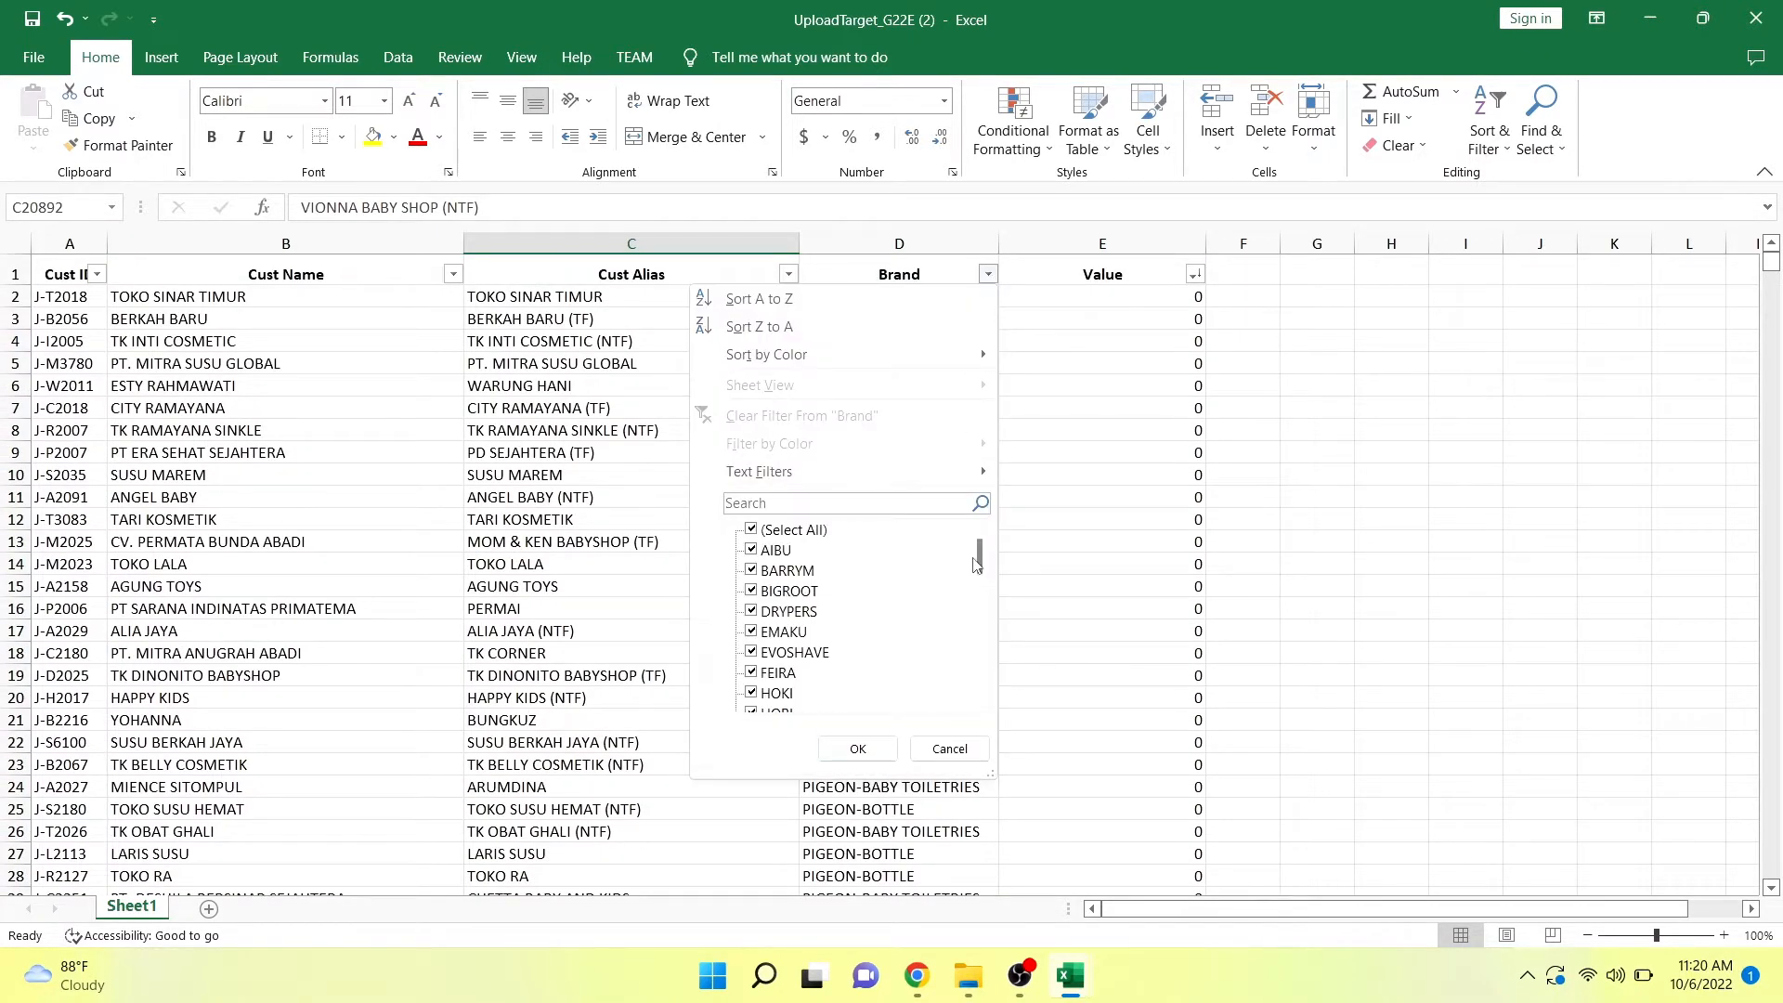
pyautogui.moveTo(977, 564); pyautogui.dragTo(982, 637)
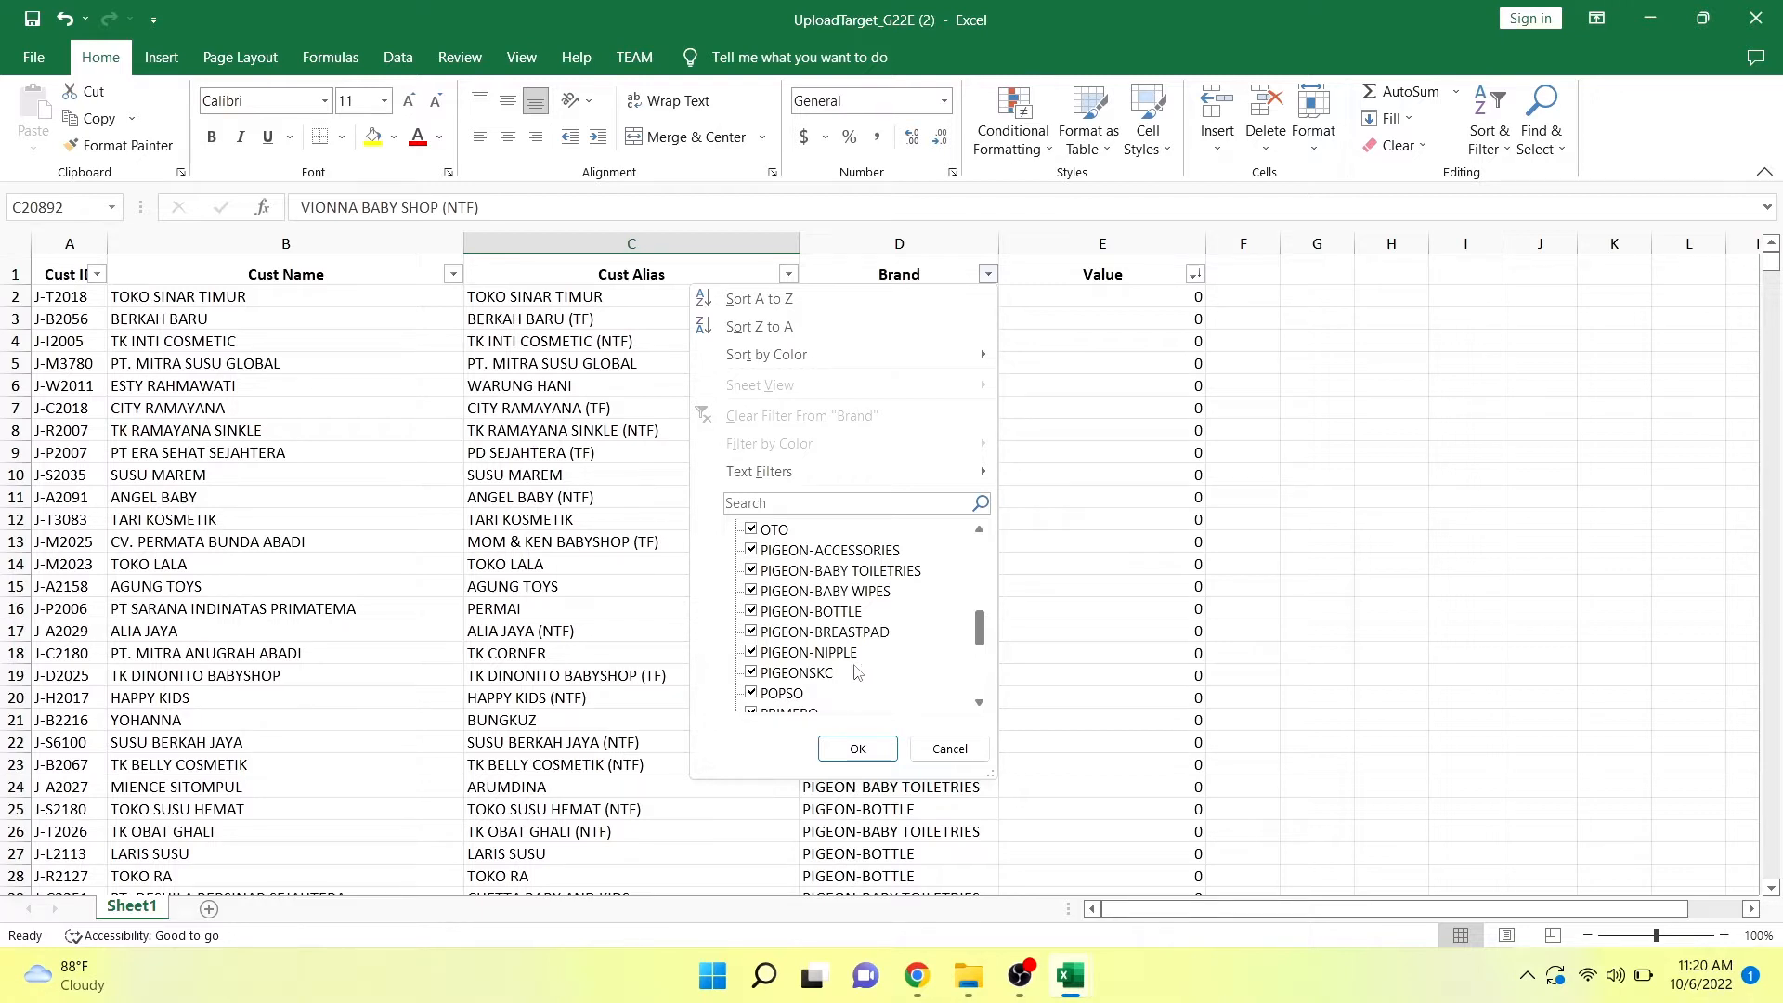
pyautogui.click(951, 752)
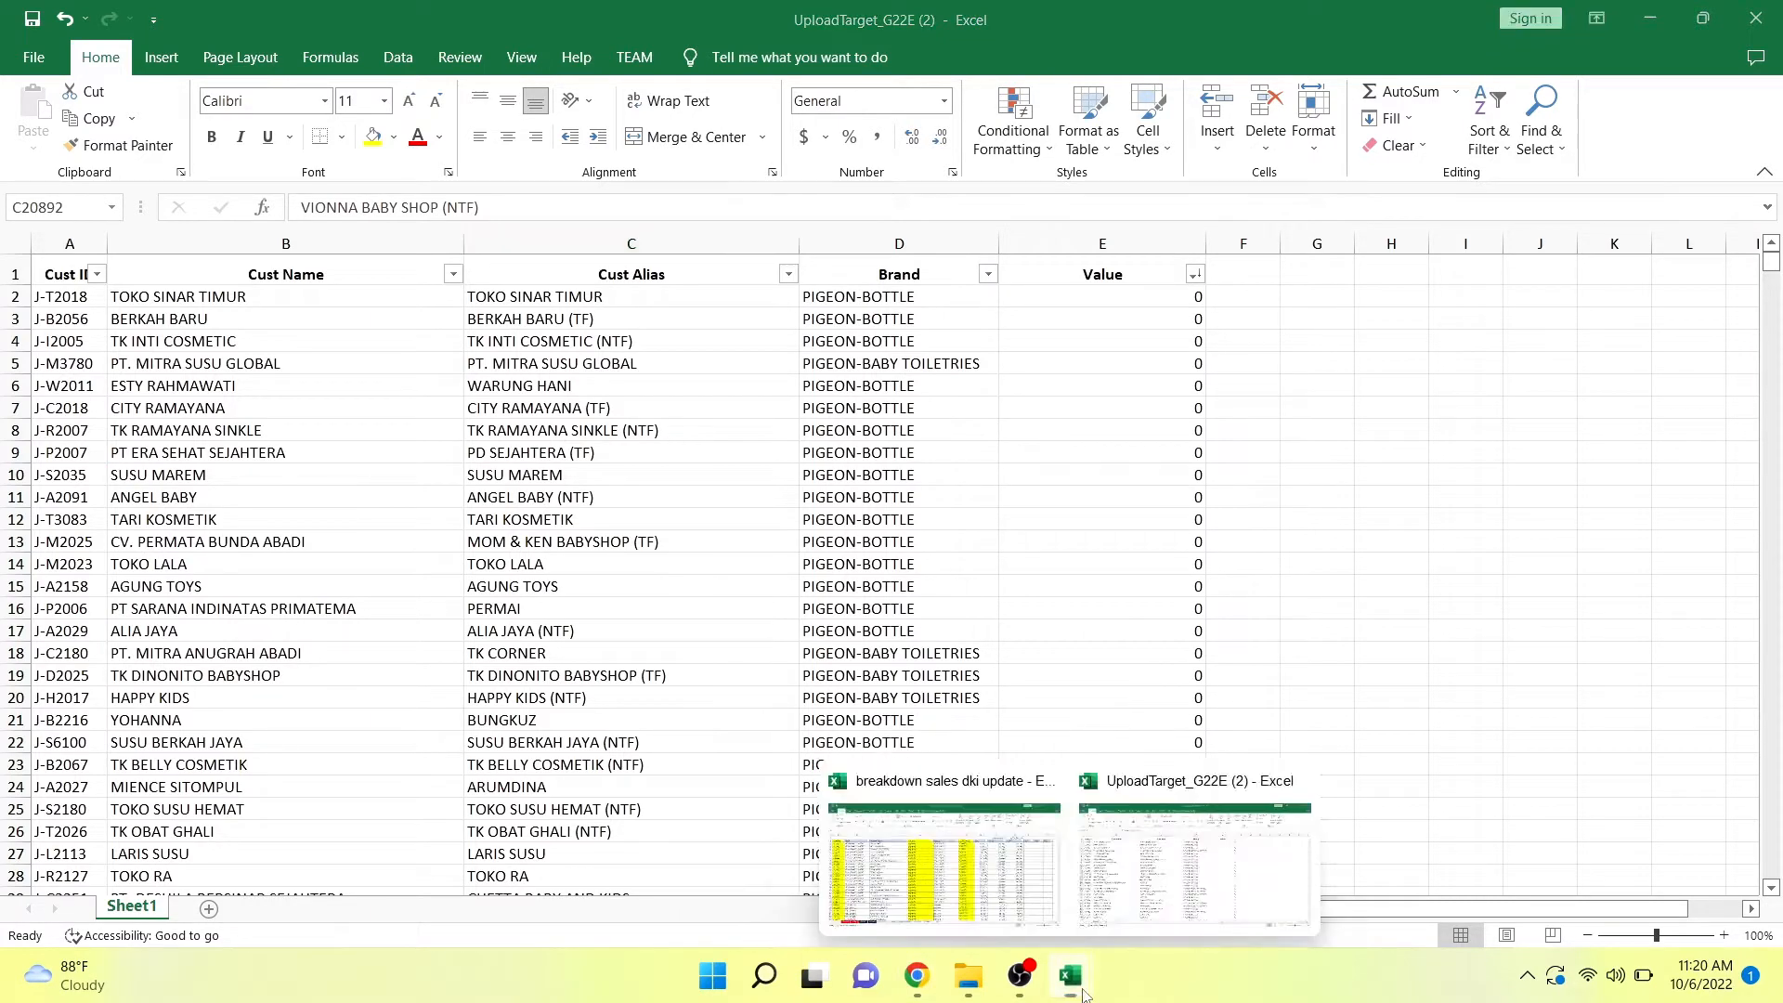
# Return to the breakdown sales dki update workbook and compare the names in its BRAND filter list without filtering.
pyautogui.click(984, 836)
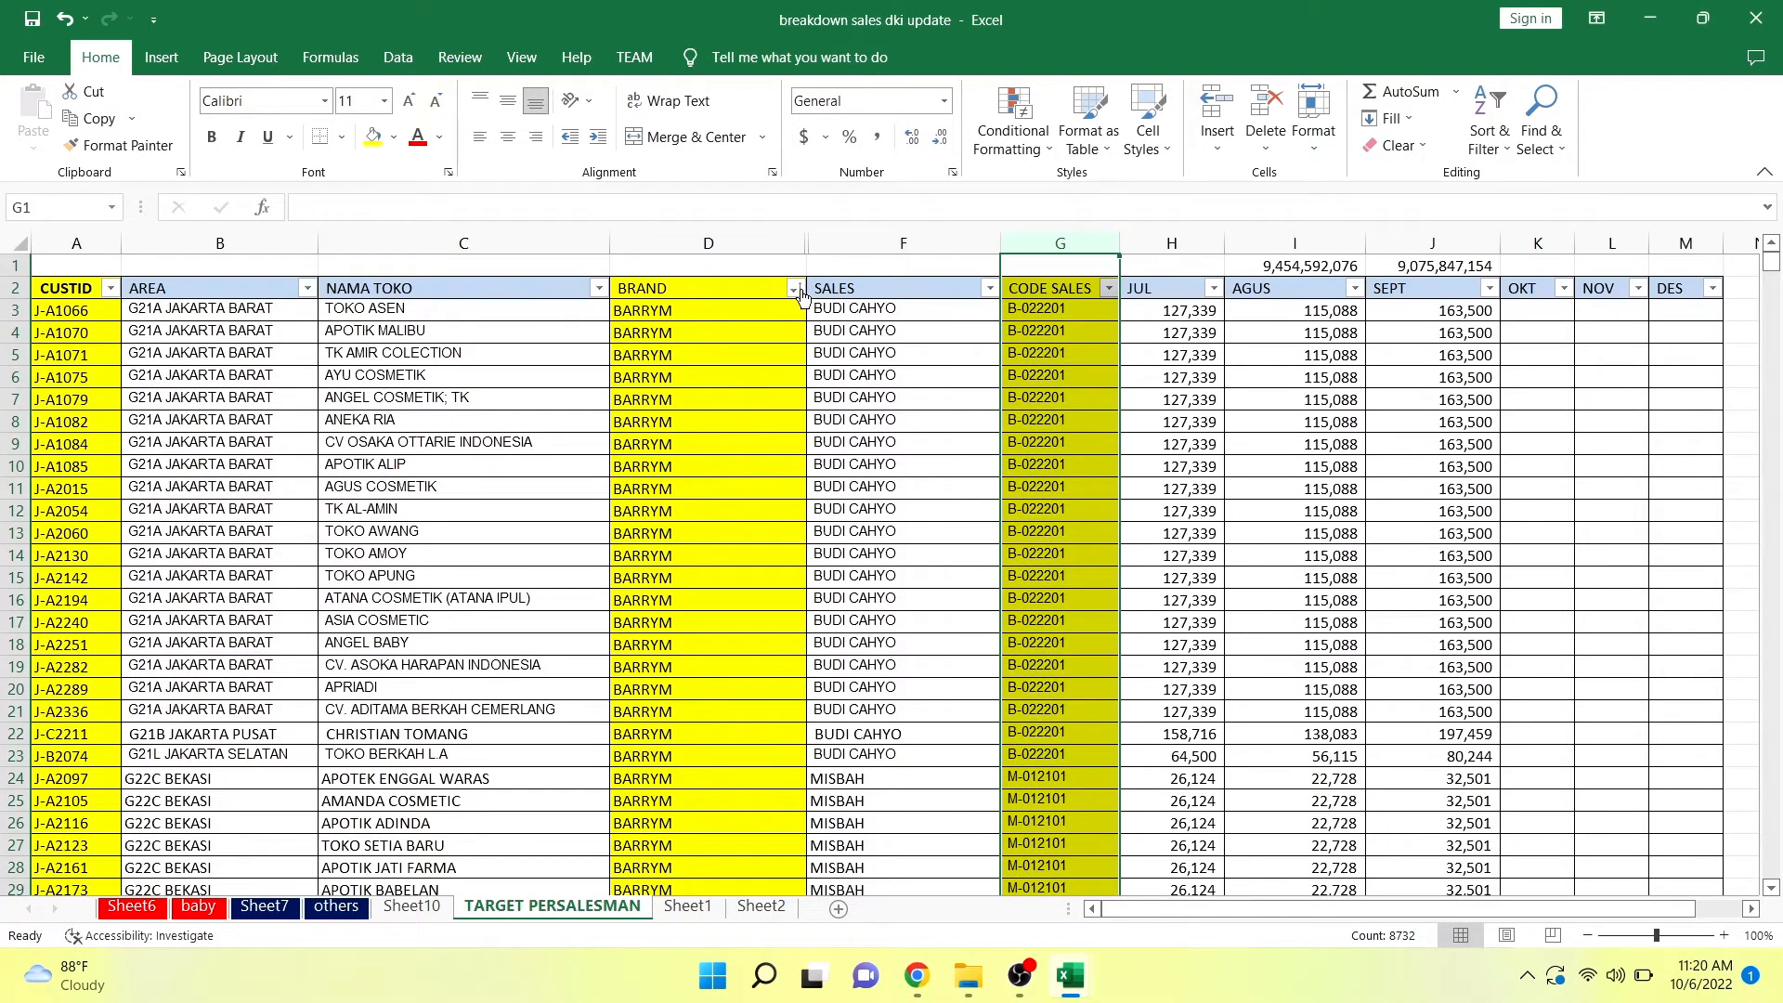
pyautogui.click(795, 289)
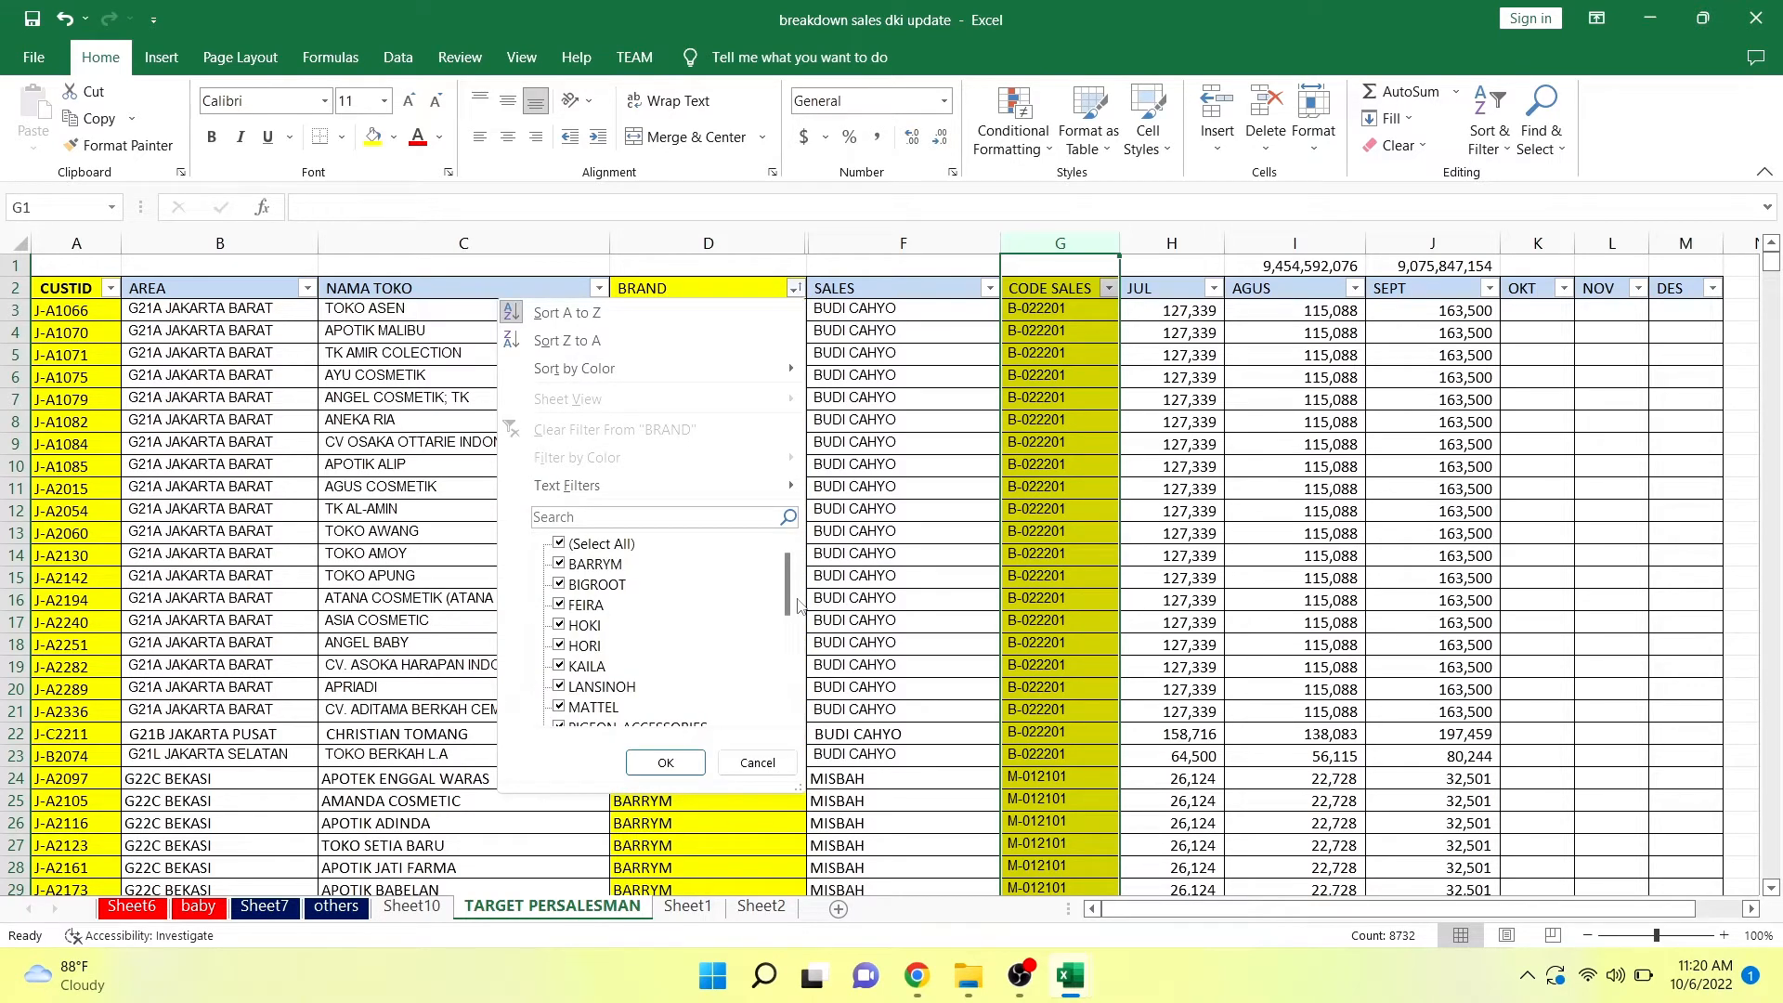
pyautogui.moveTo(790, 605)
pyautogui.mouseDown()
pyautogui.moveTo(796, 696)
pyautogui.moveTo(811, 587)
pyautogui.mouseUp()
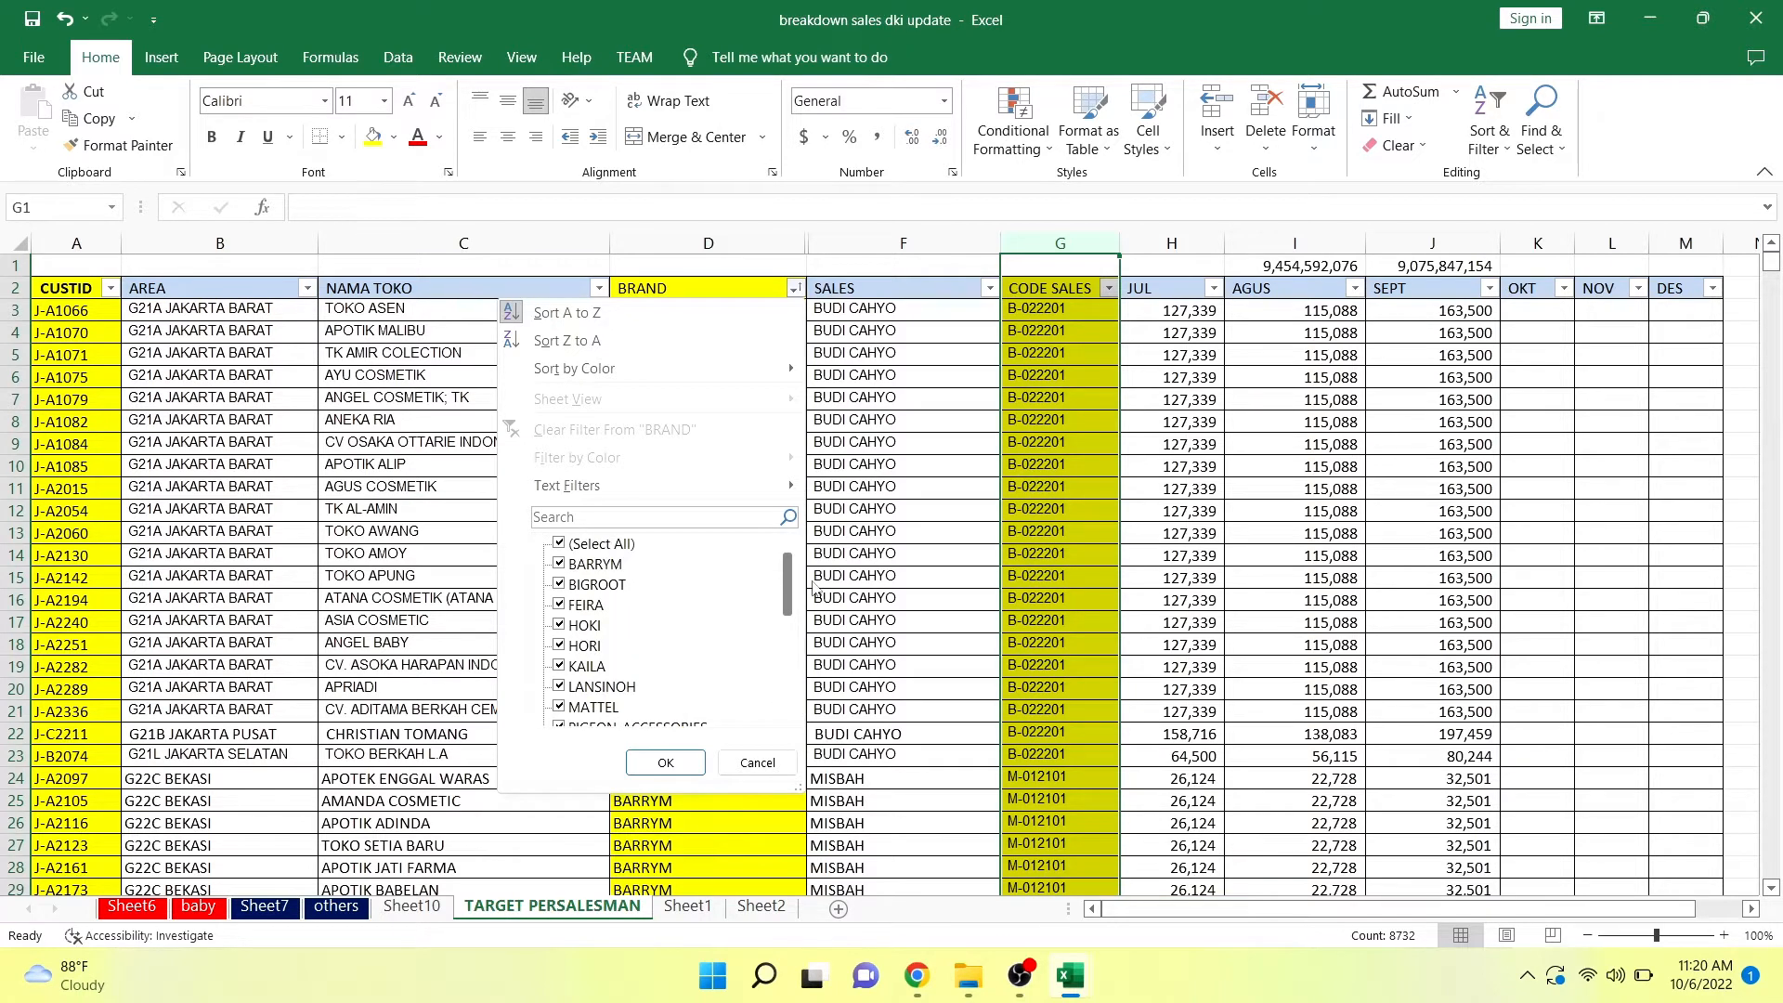
pyautogui.click(733, 764)
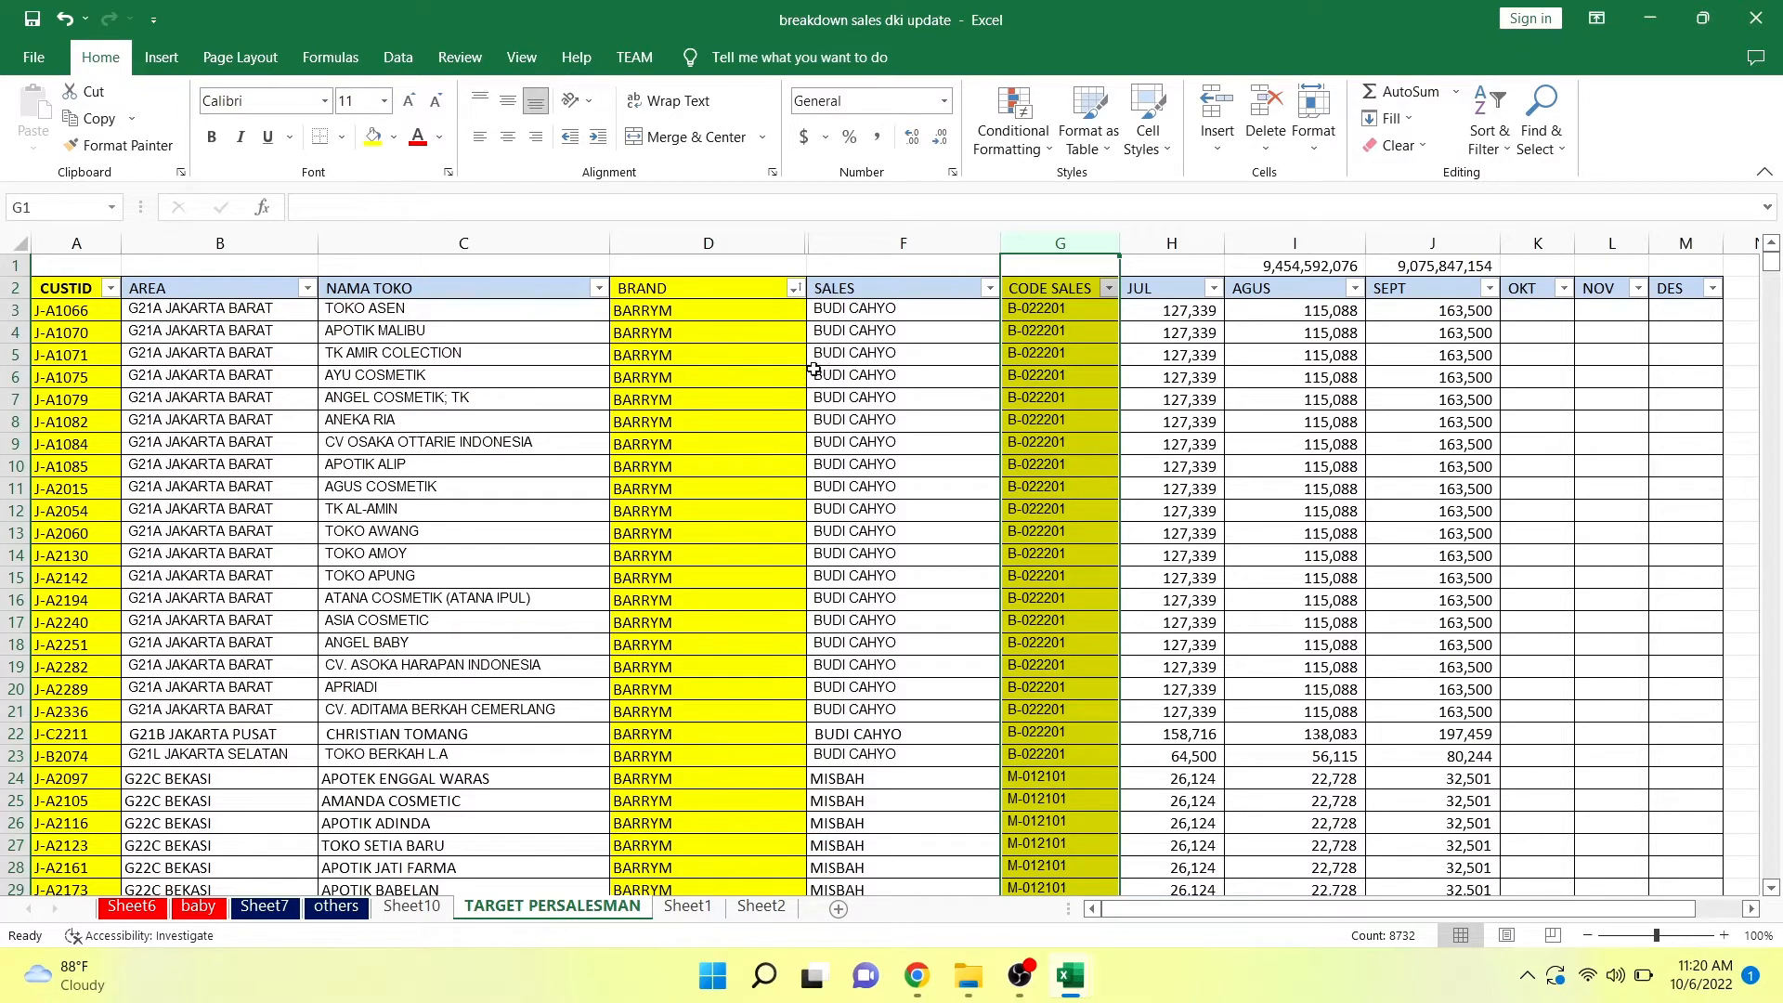
# Unhide the KOLOM BANTUAN column between BRAND and SALES and select cell E3 to show its formula.
pyautogui.moveTo(786, 240); pyautogui.dragTo(812, 242)
pyautogui.rightClick(812, 244)
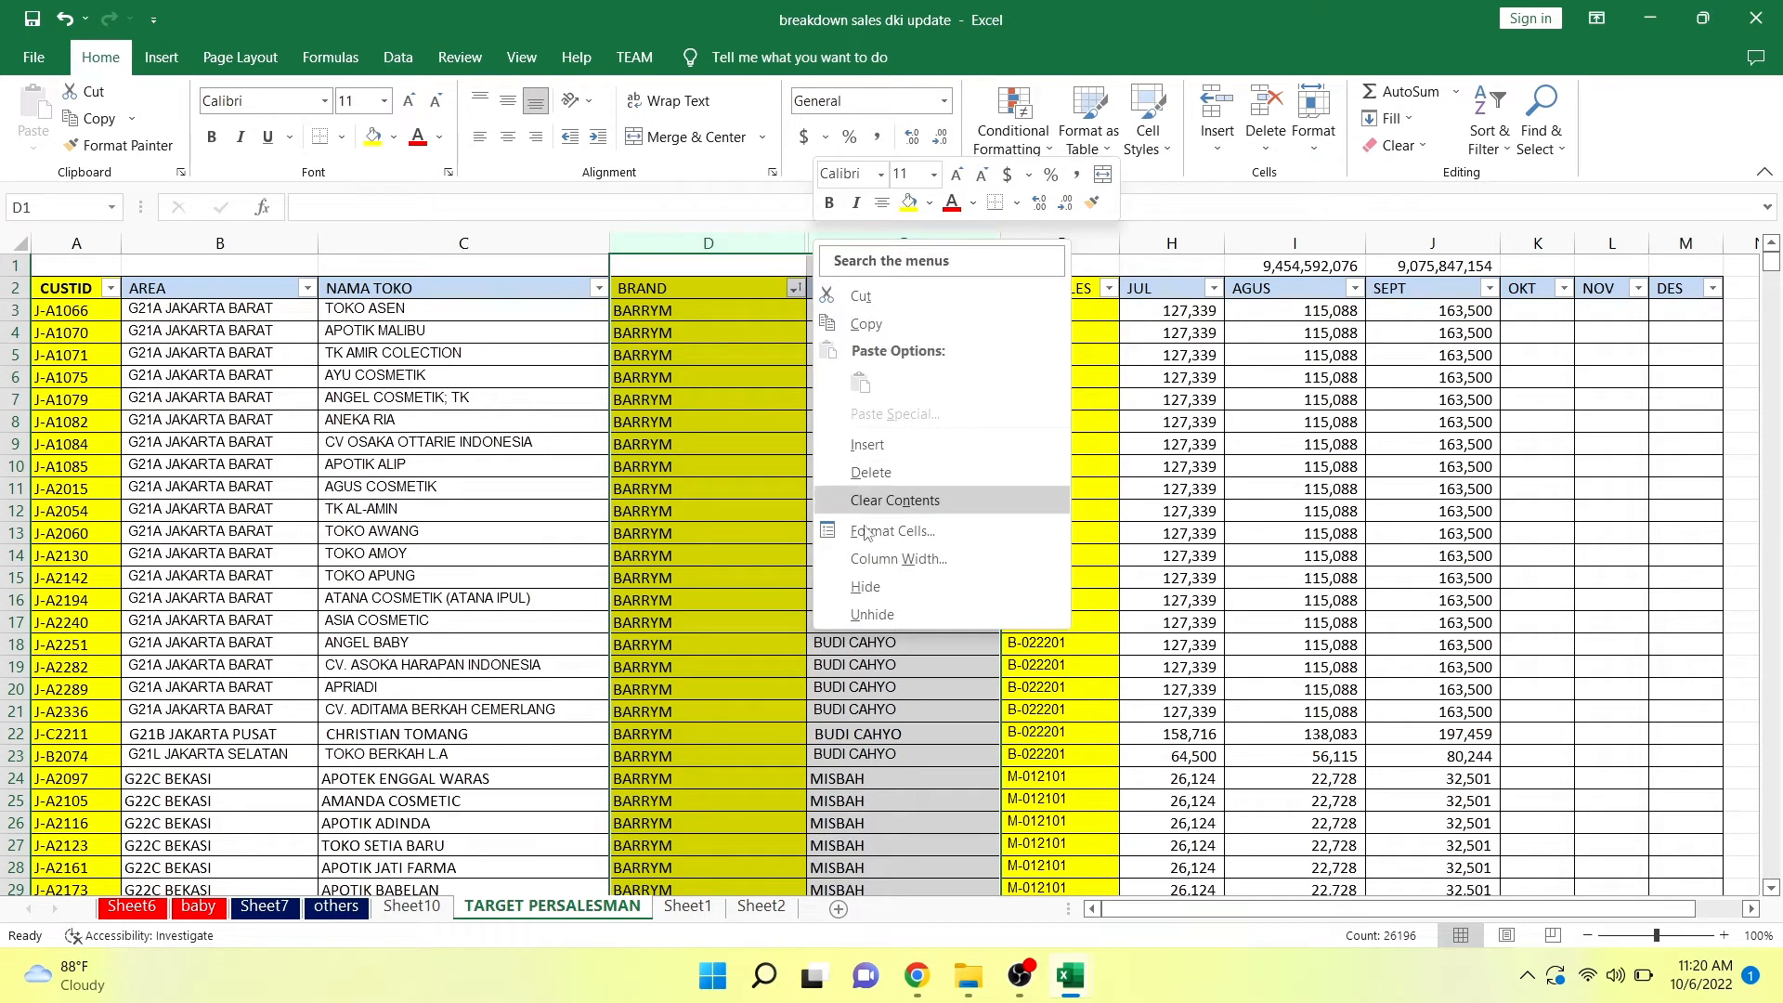
pyautogui.click(878, 600)
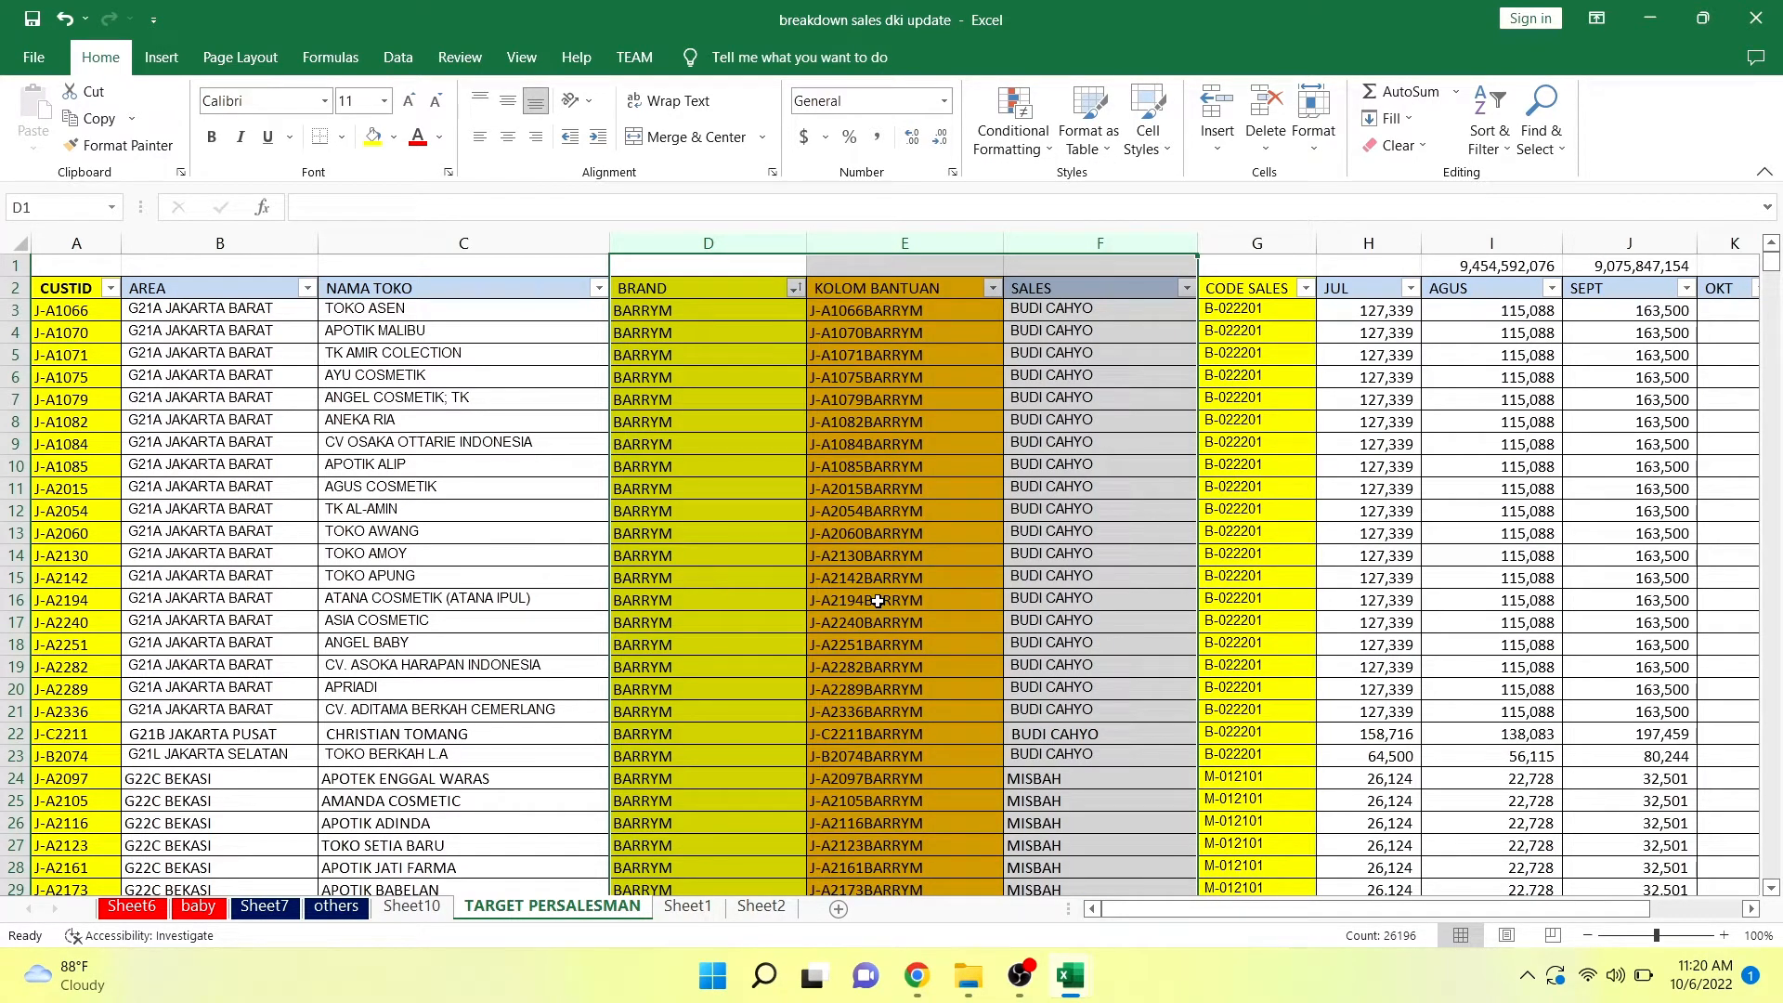
pyautogui.click(917, 310)
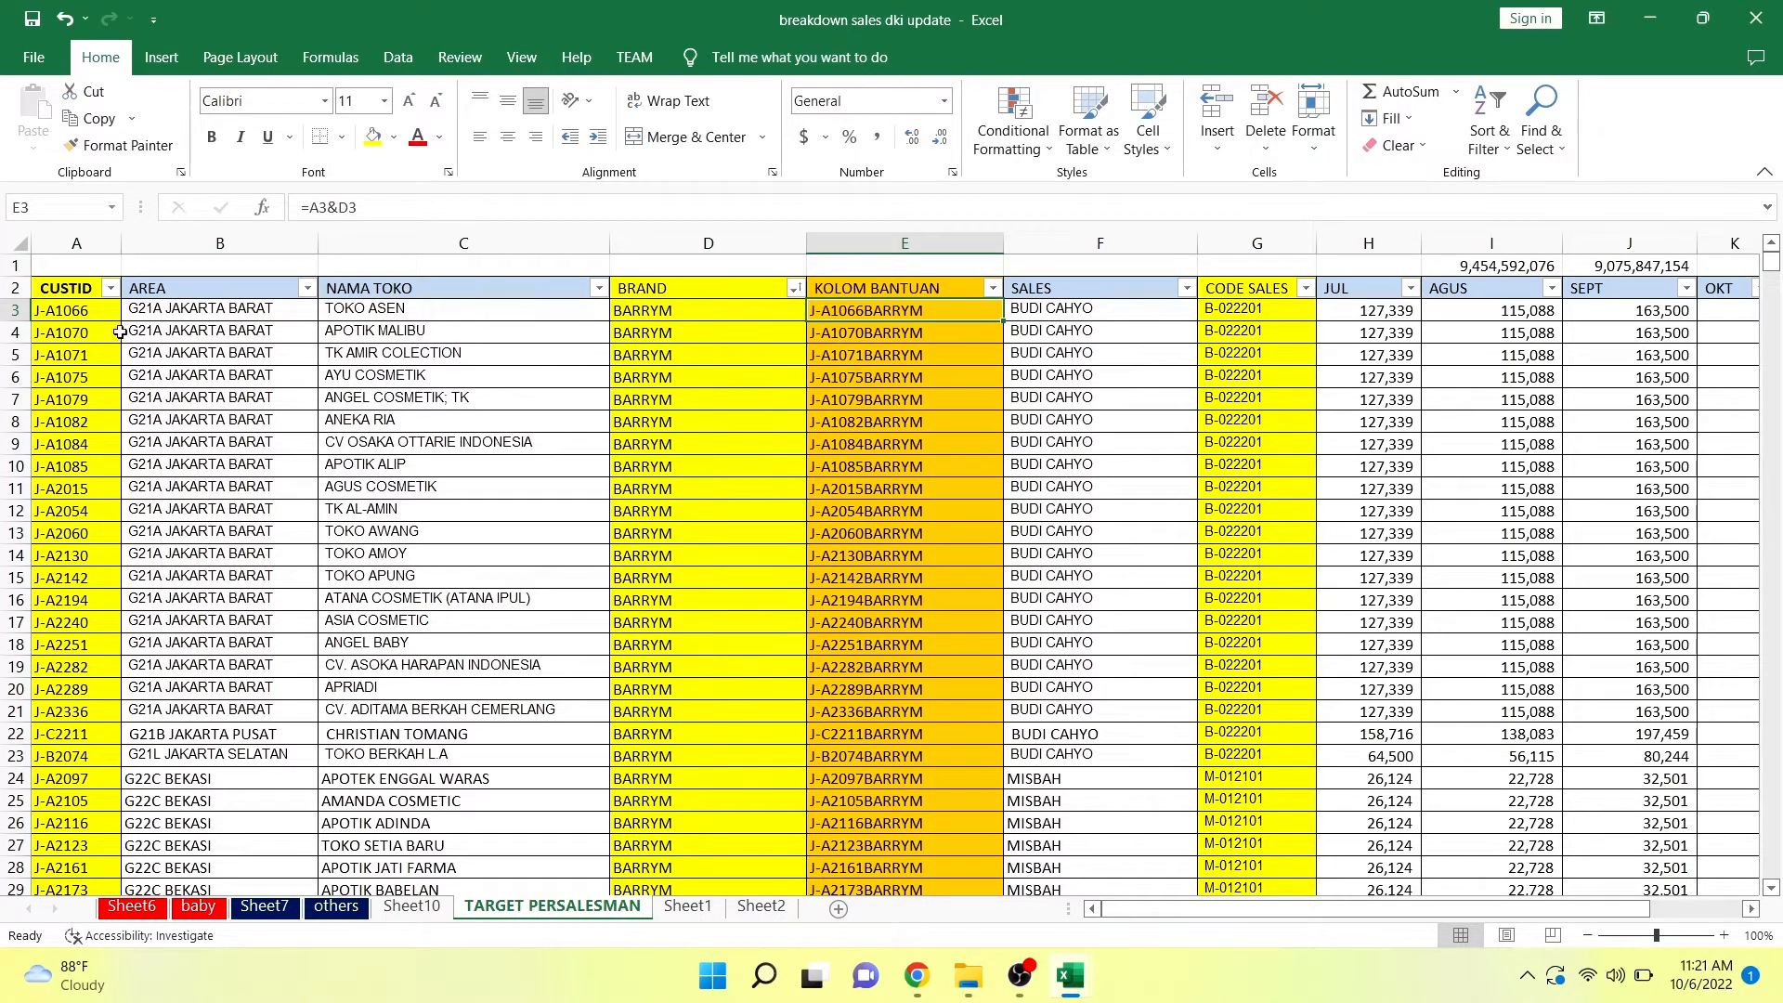
# Examine the CUSTID column down to its last row, the row 3 values and the KOLOM BANTUAN formula in E3 without changing it.
pyautogui.click(93, 307)
pyautogui.hotkey('ctrl', 'shift', 'Down')
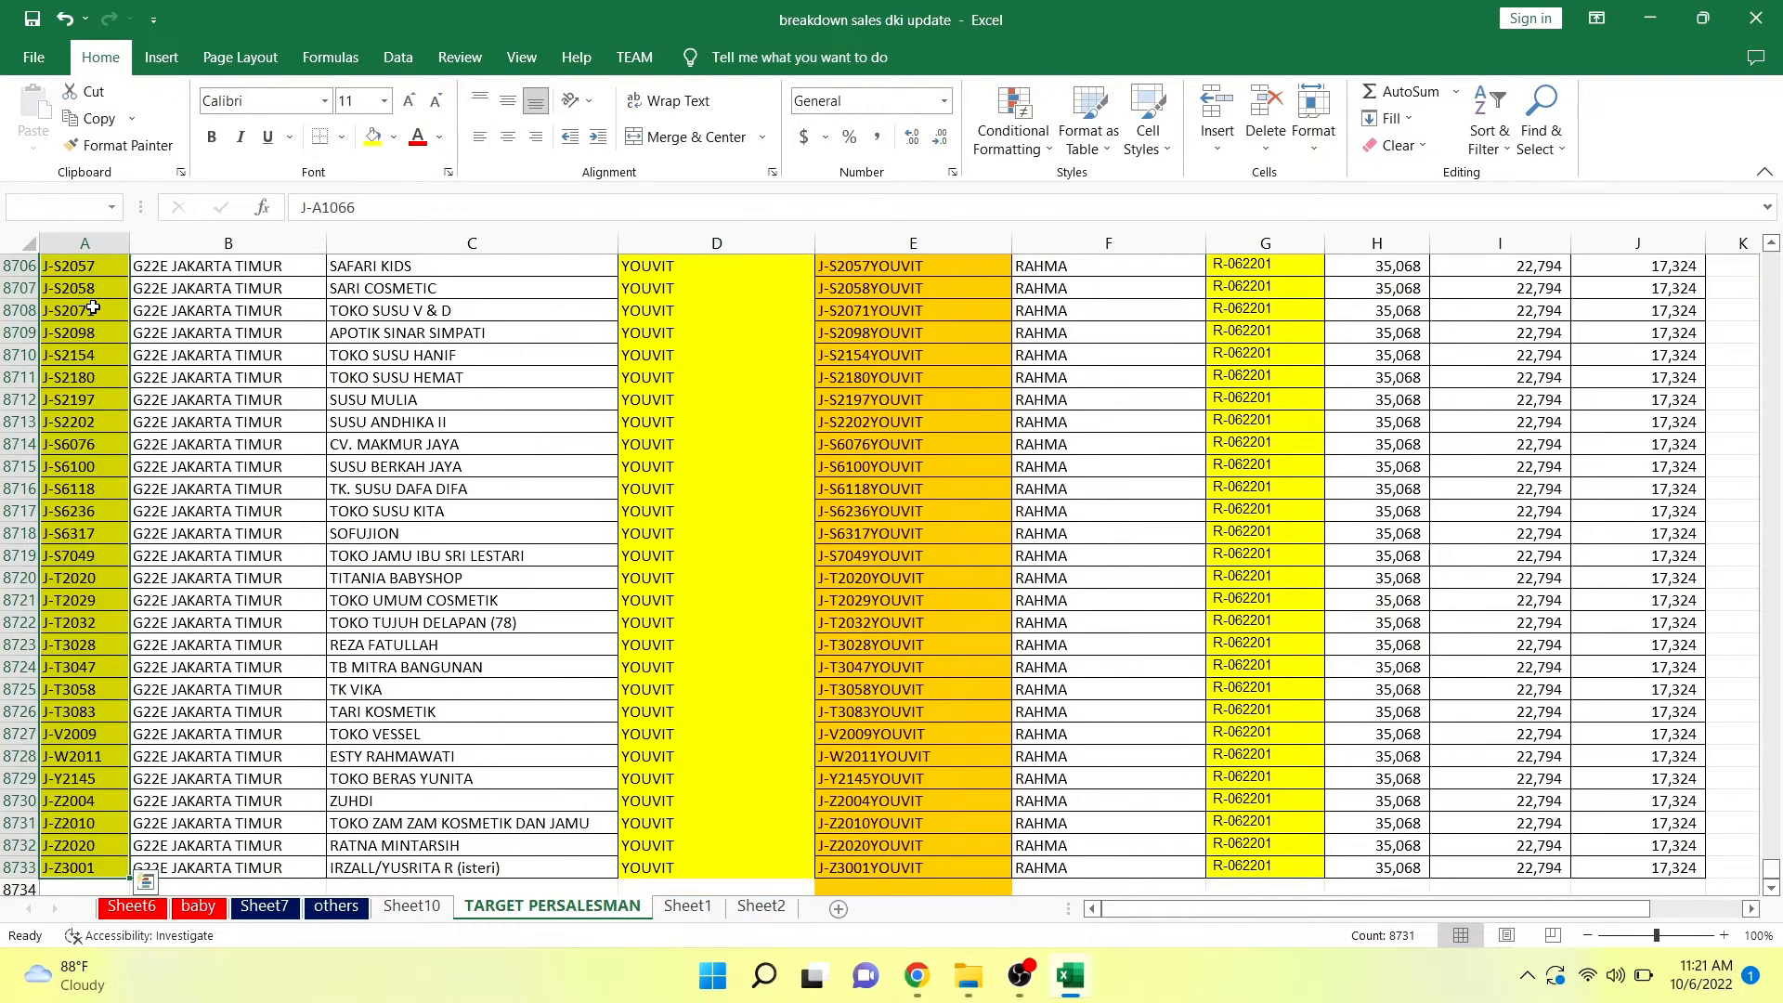
pyautogui.hotkey('ctrl', 'Up')
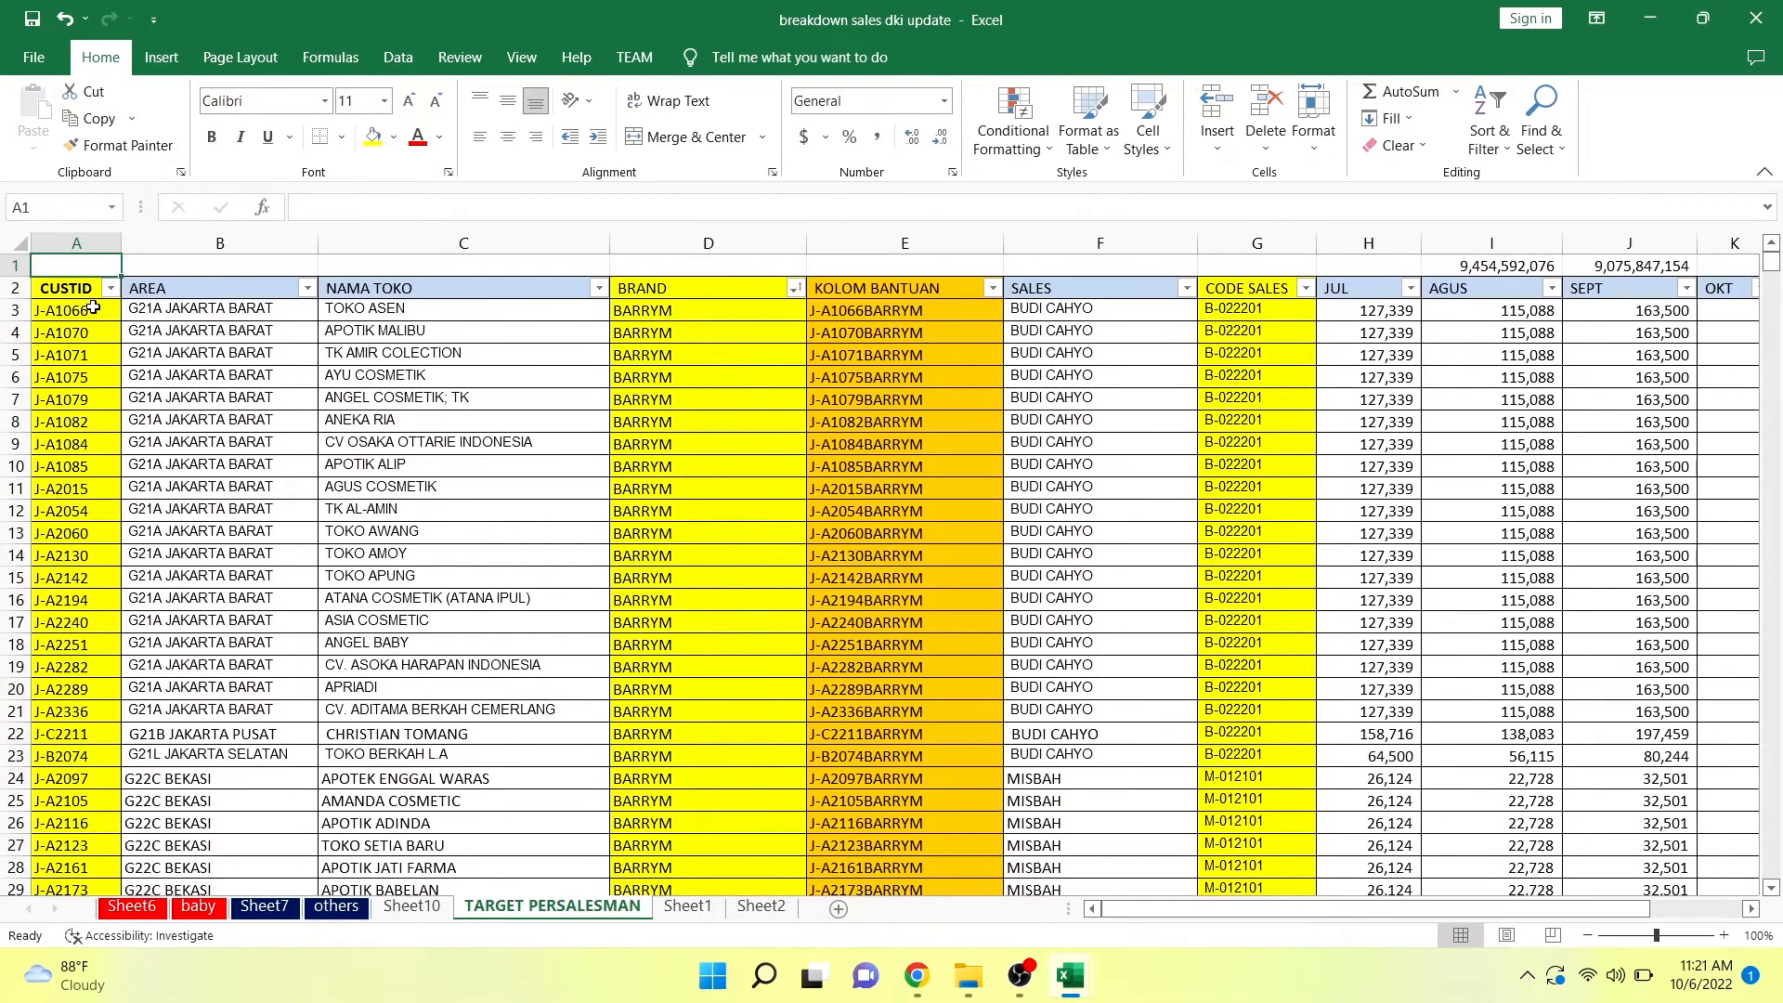
pyautogui.press('Down')
pyautogui.press('Up')
pyautogui.press('Right')
pyautogui.press('Right')
pyautogui.press('Right')
pyautogui.press('Right')
pyautogui.press('Right')
pyautogui.press('Right')
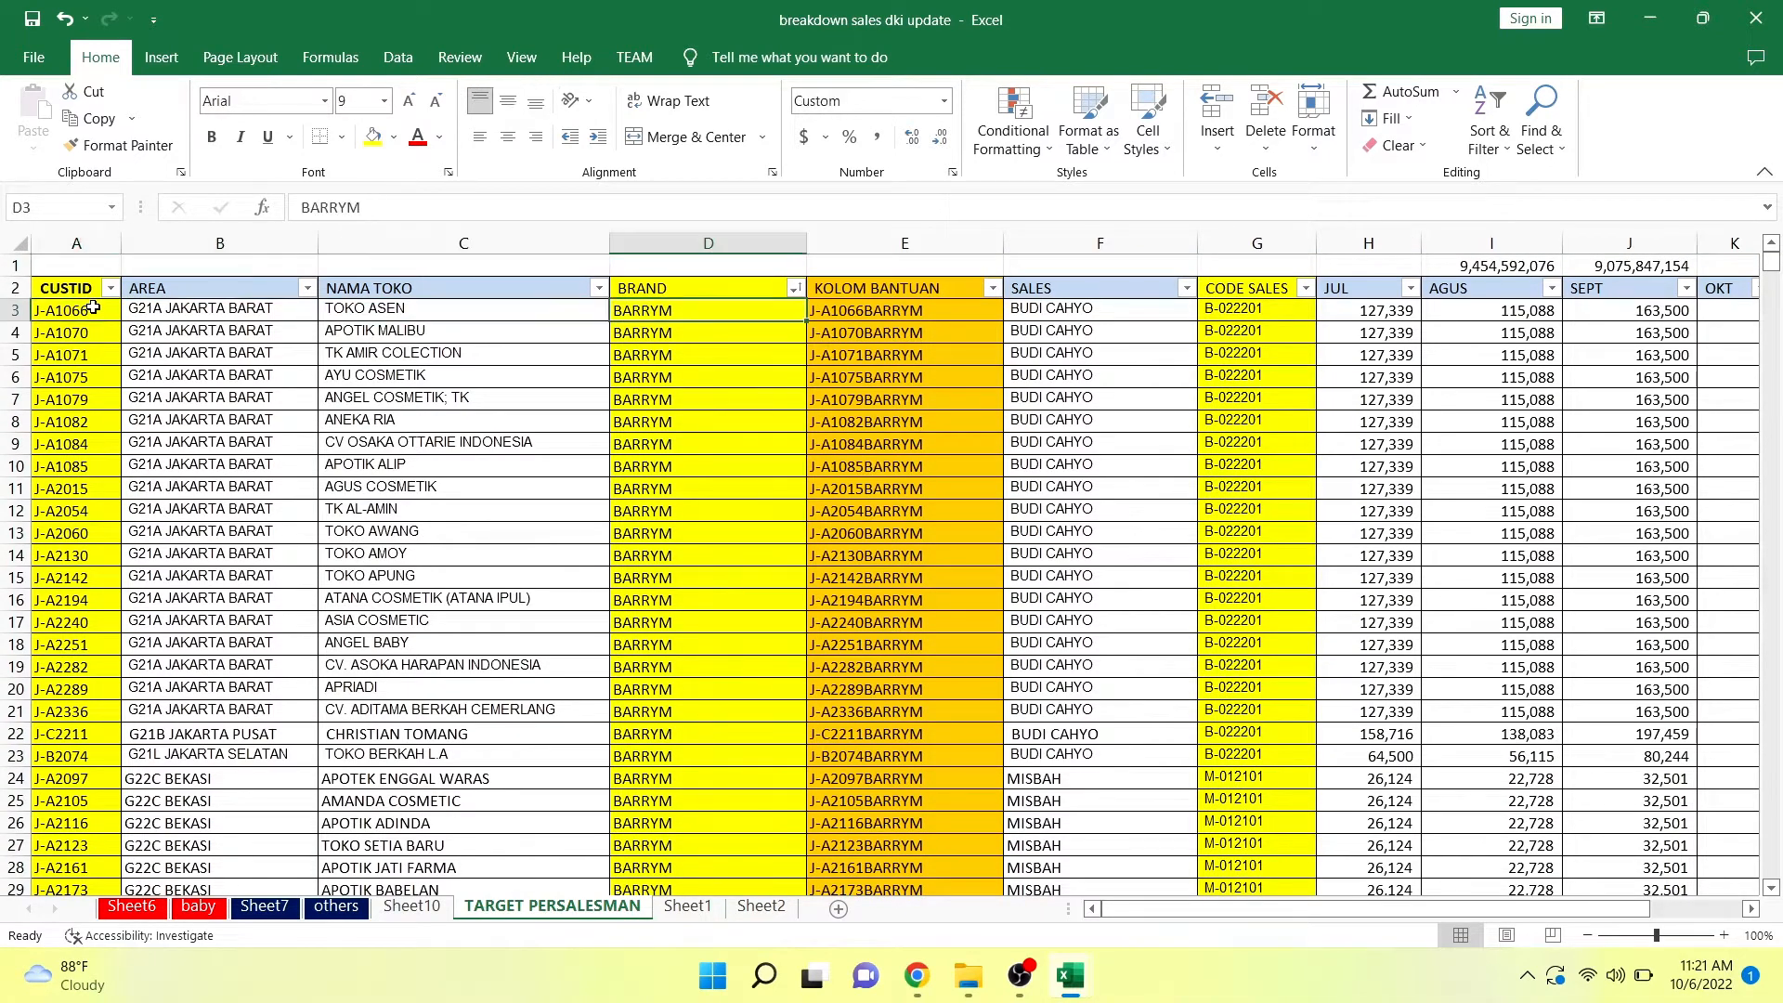
pyautogui.press('Right')
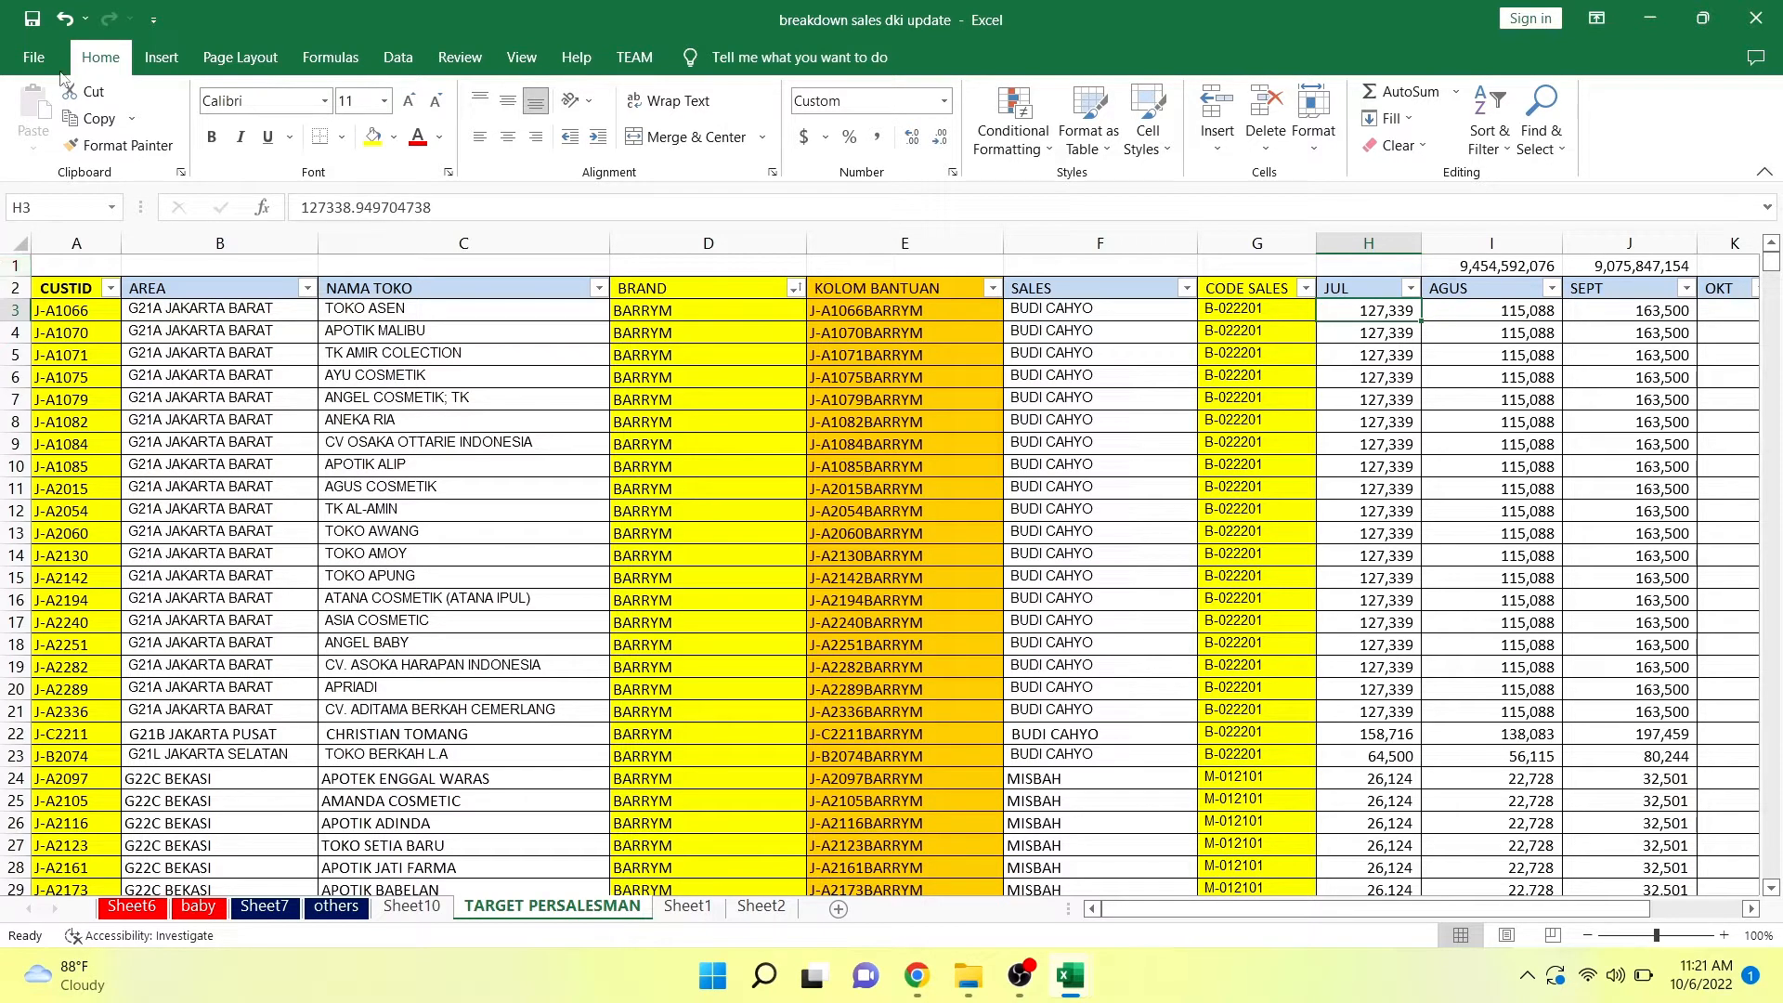
pyautogui.click(880, 310)
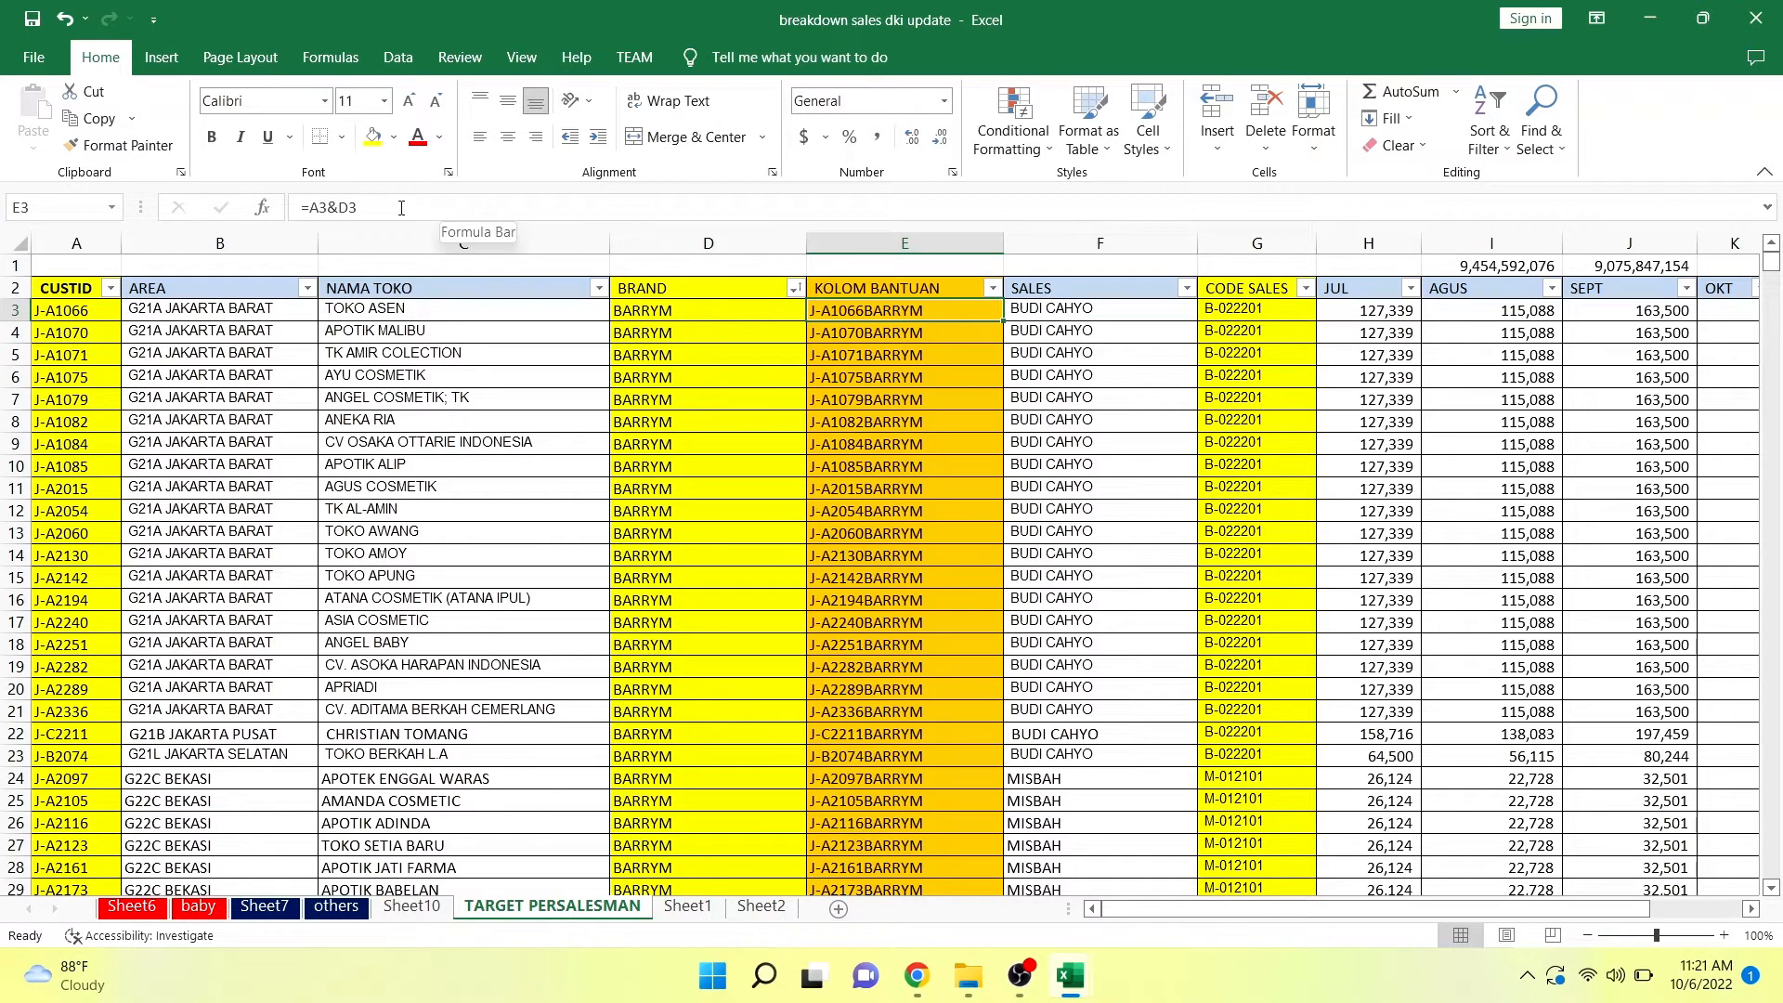
pyautogui.moveTo(358, 207); pyautogui.dragTo(298, 208)
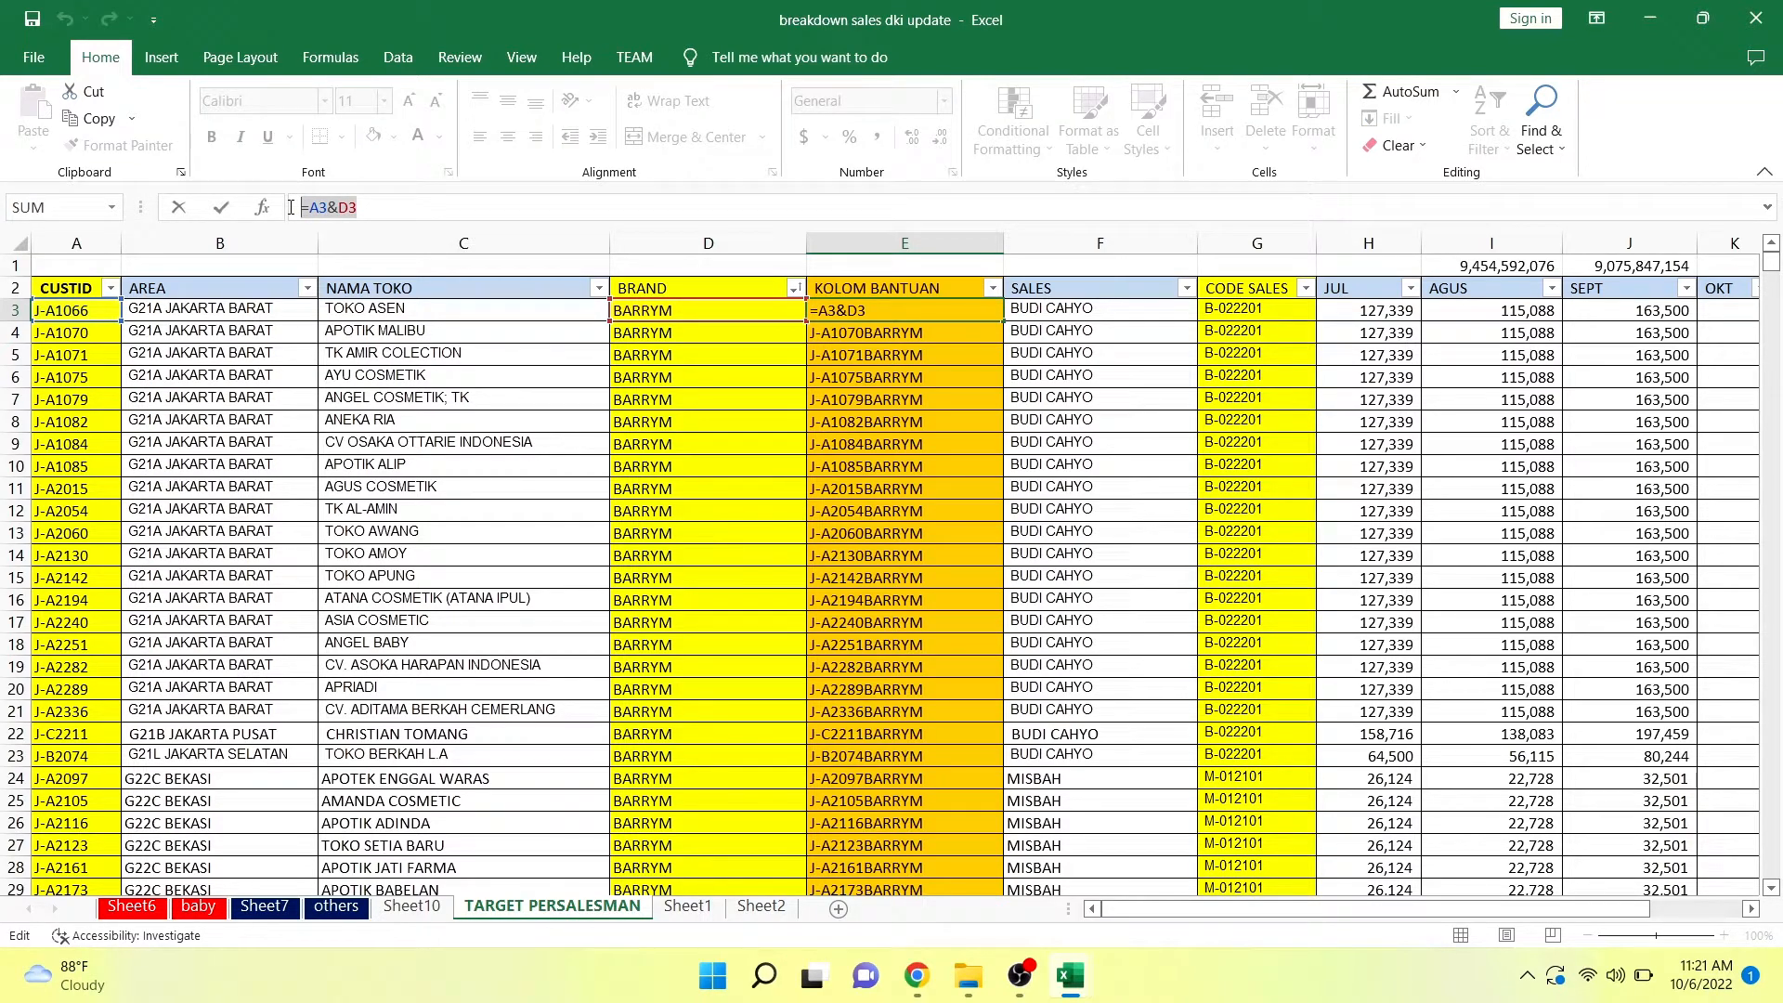
pyautogui.press('Return')
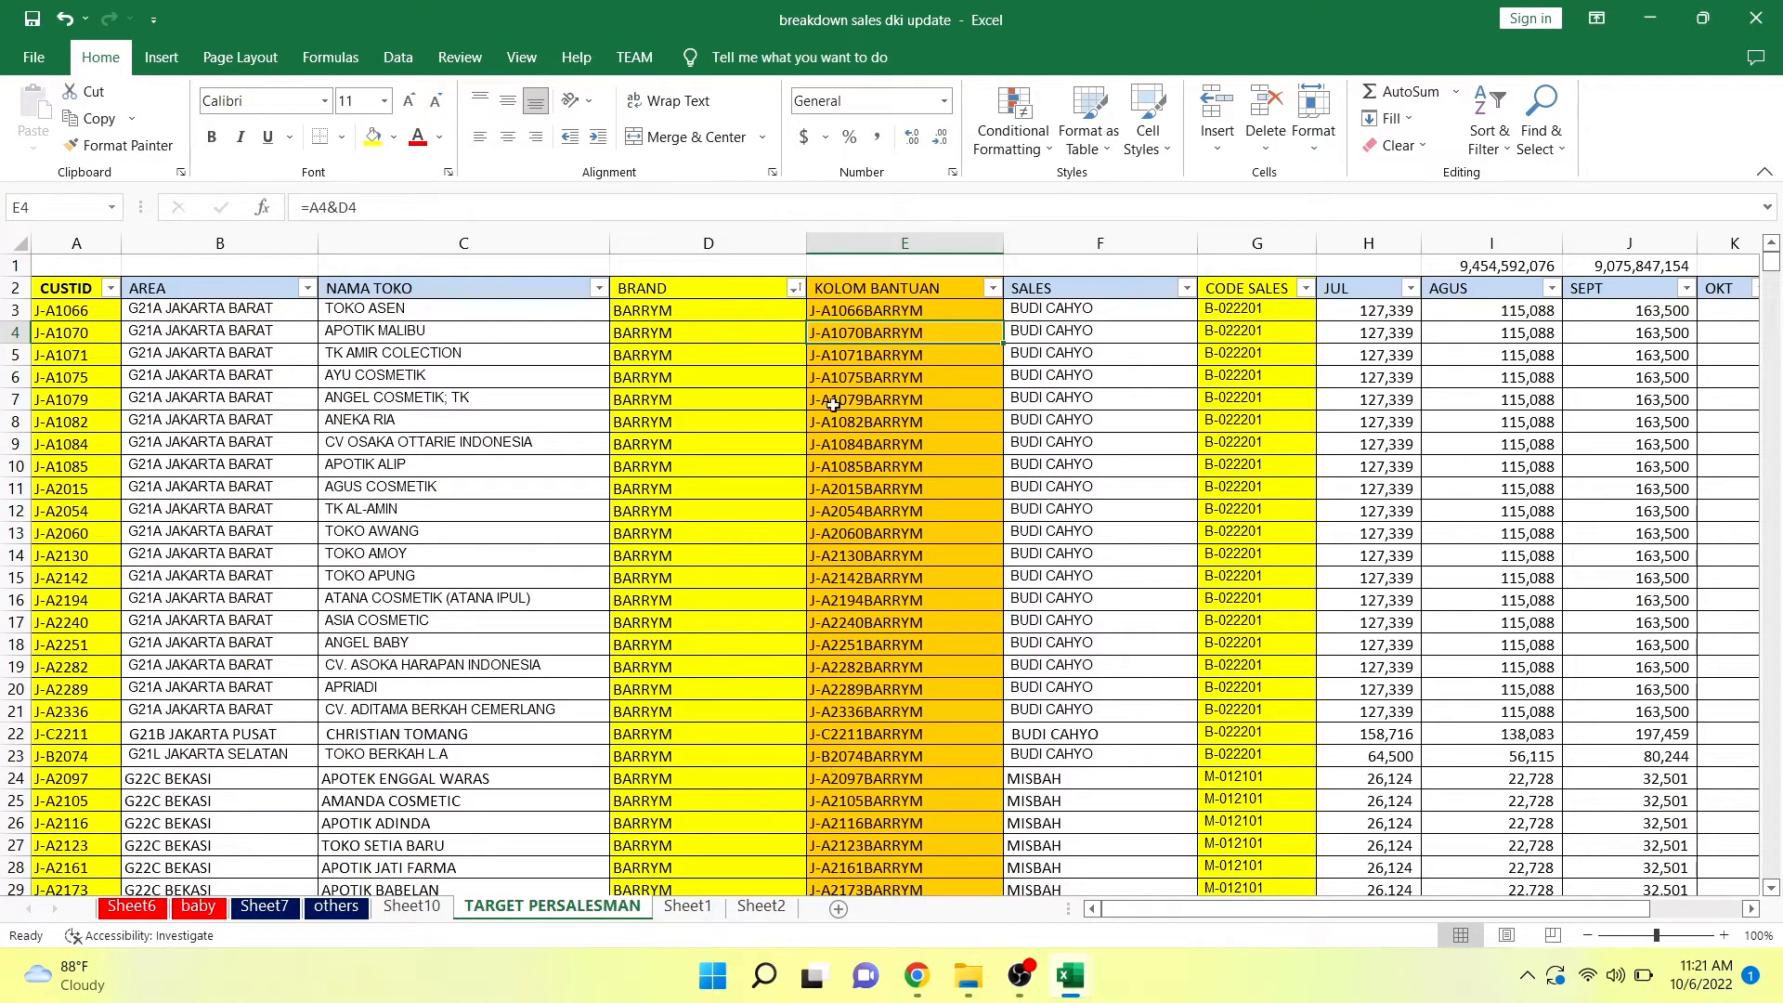
# Switch to the Sales Order Desk Application in Chrome and start a new target upload from the List Upload Target page.
pyautogui.click(916, 980)
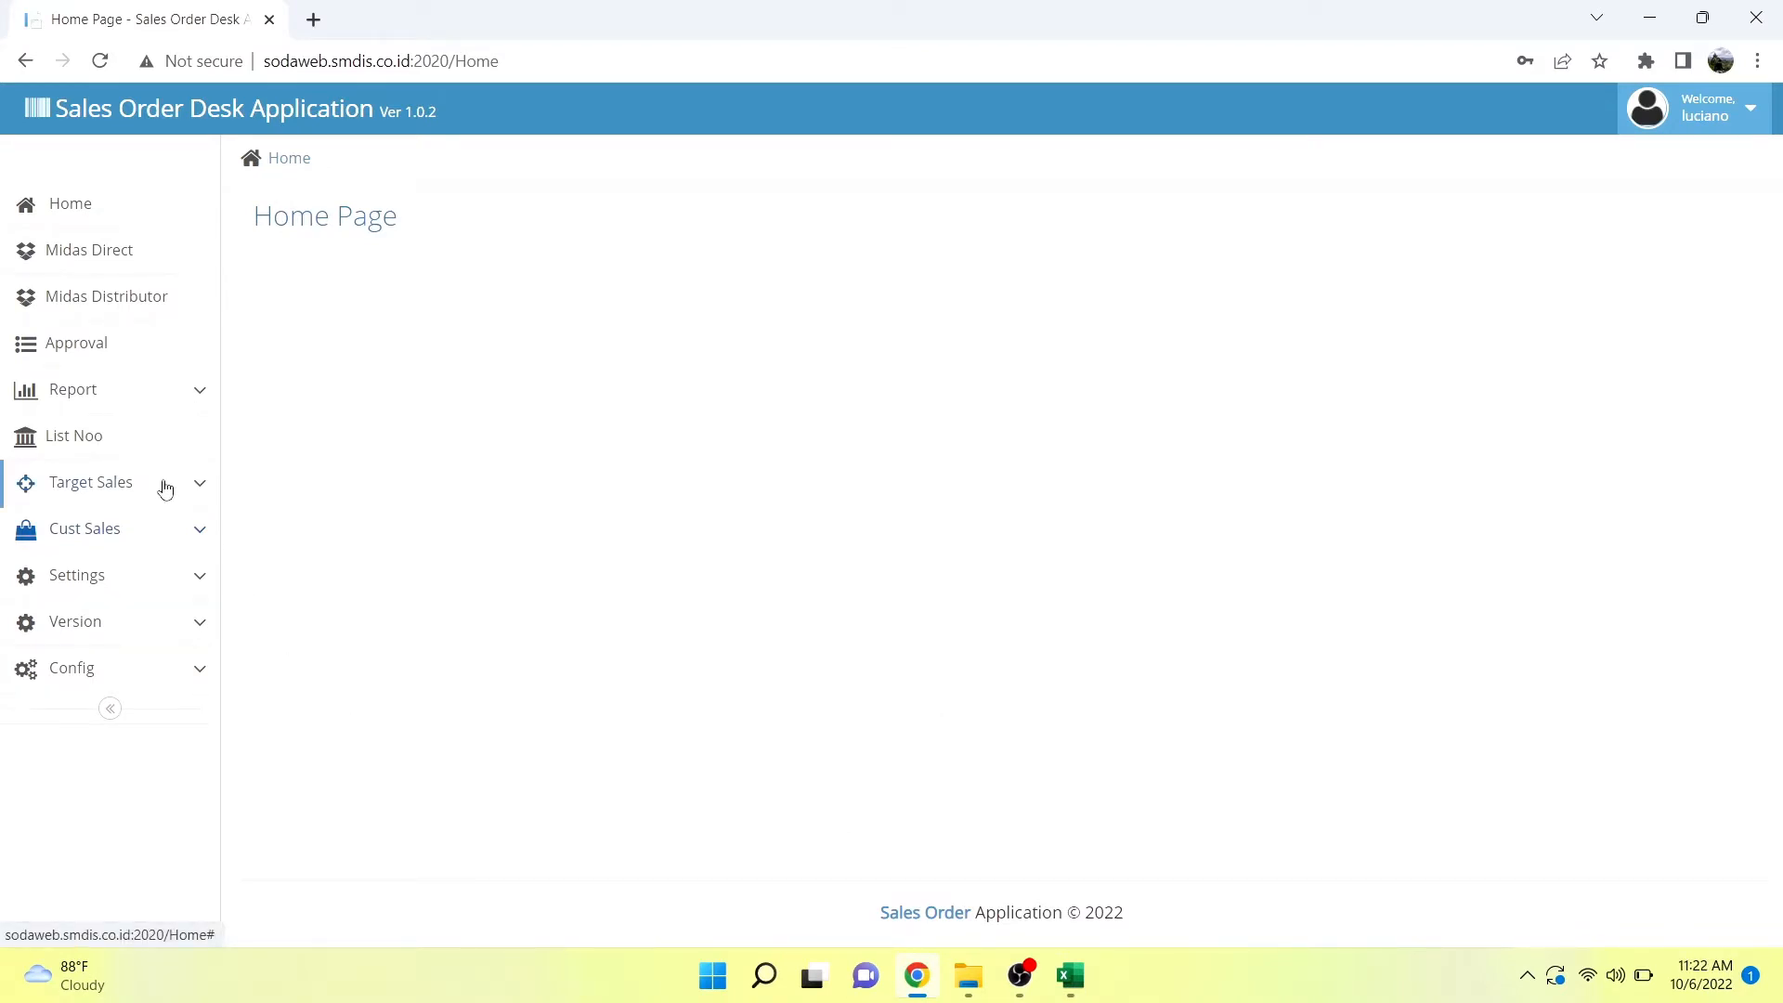
pyautogui.click(165, 490)
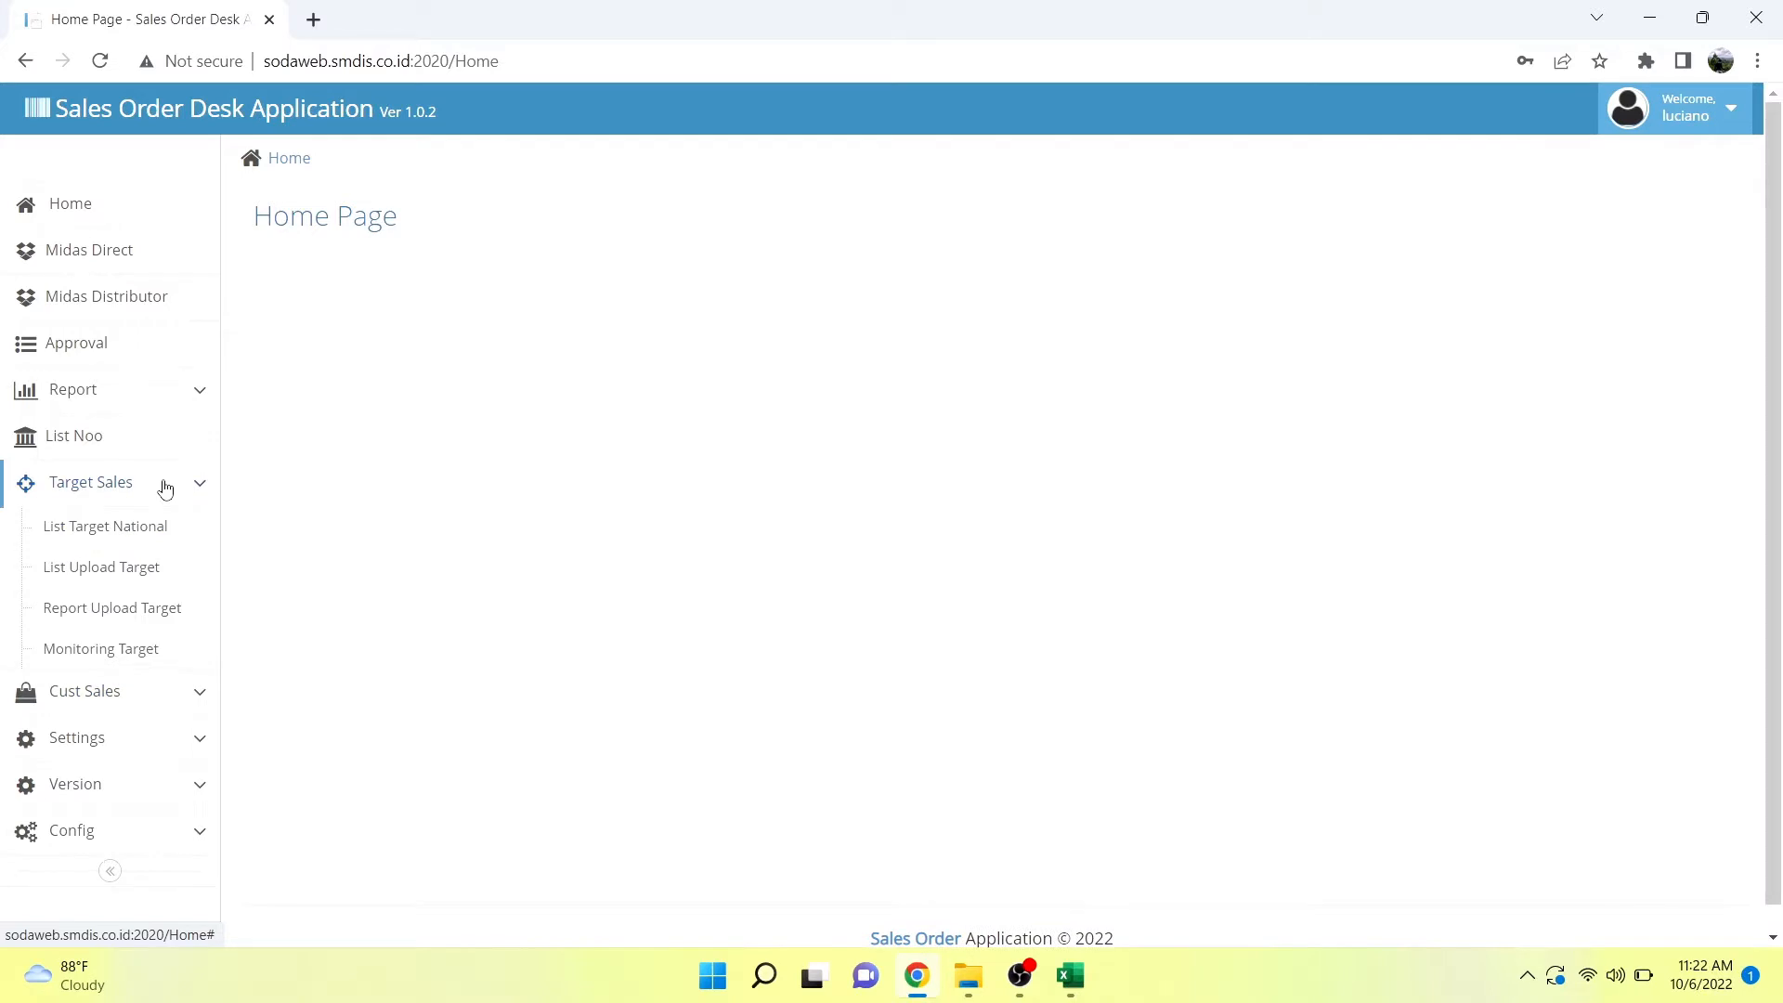
pyautogui.click(153, 576)
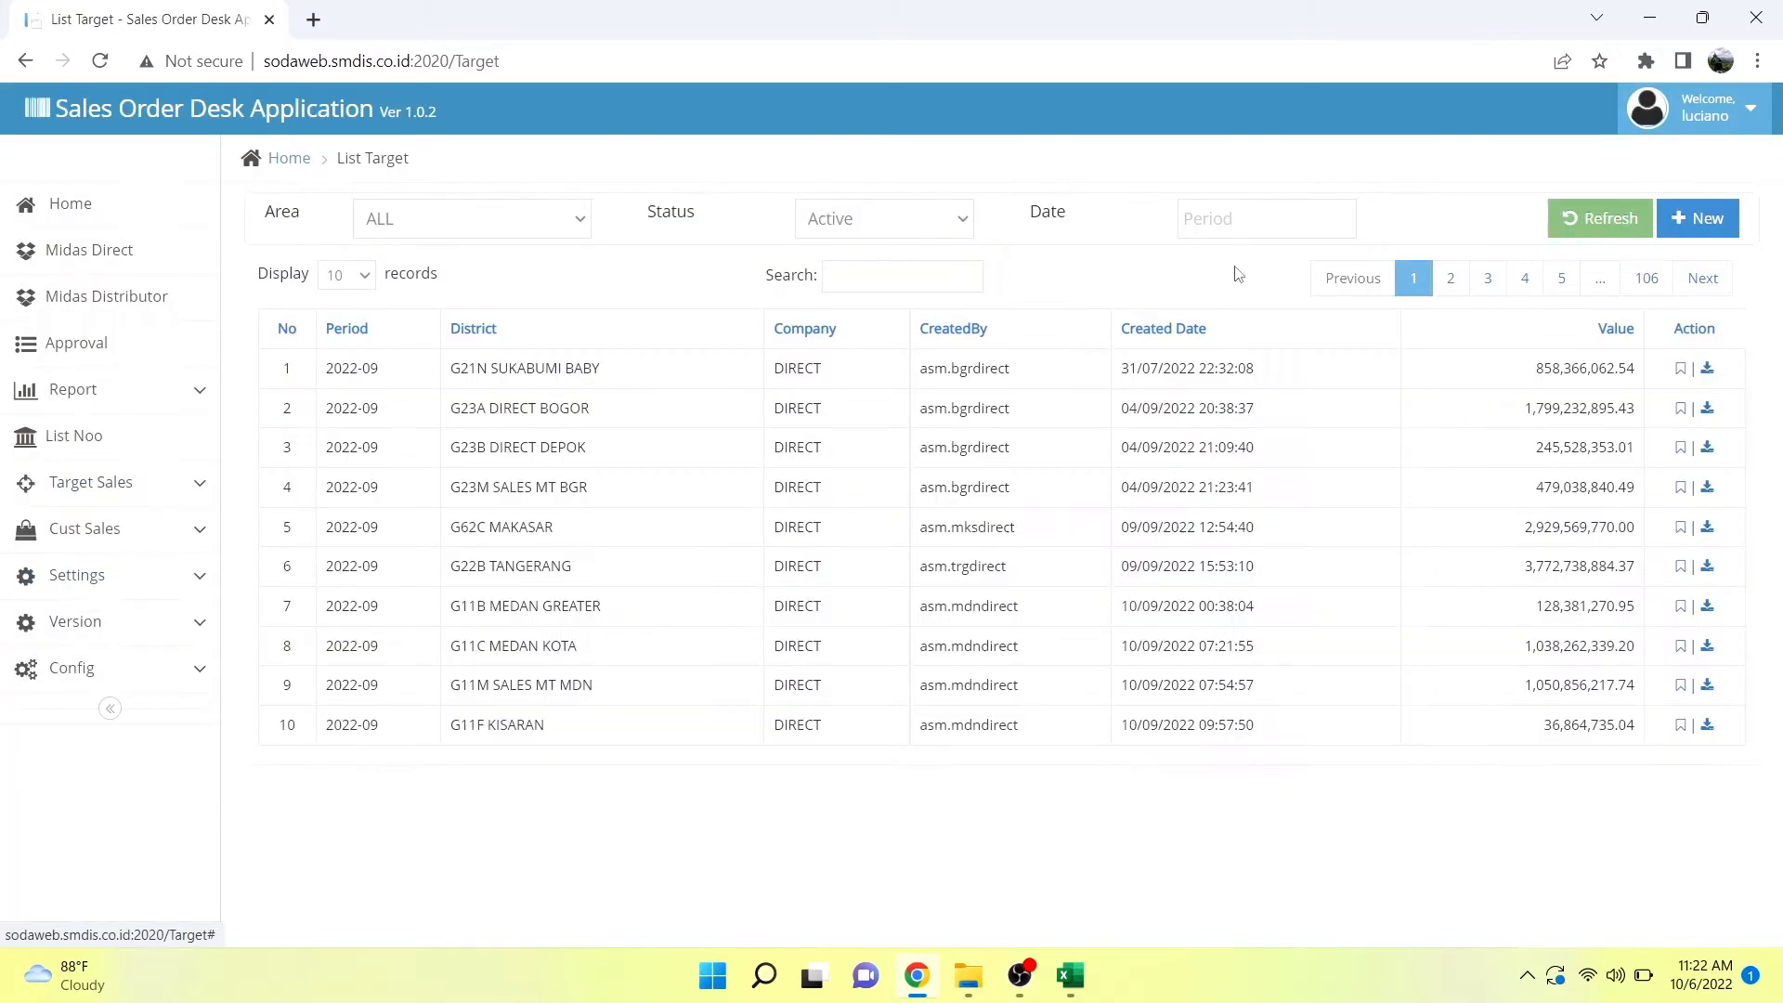
pyautogui.click(1682, 215)
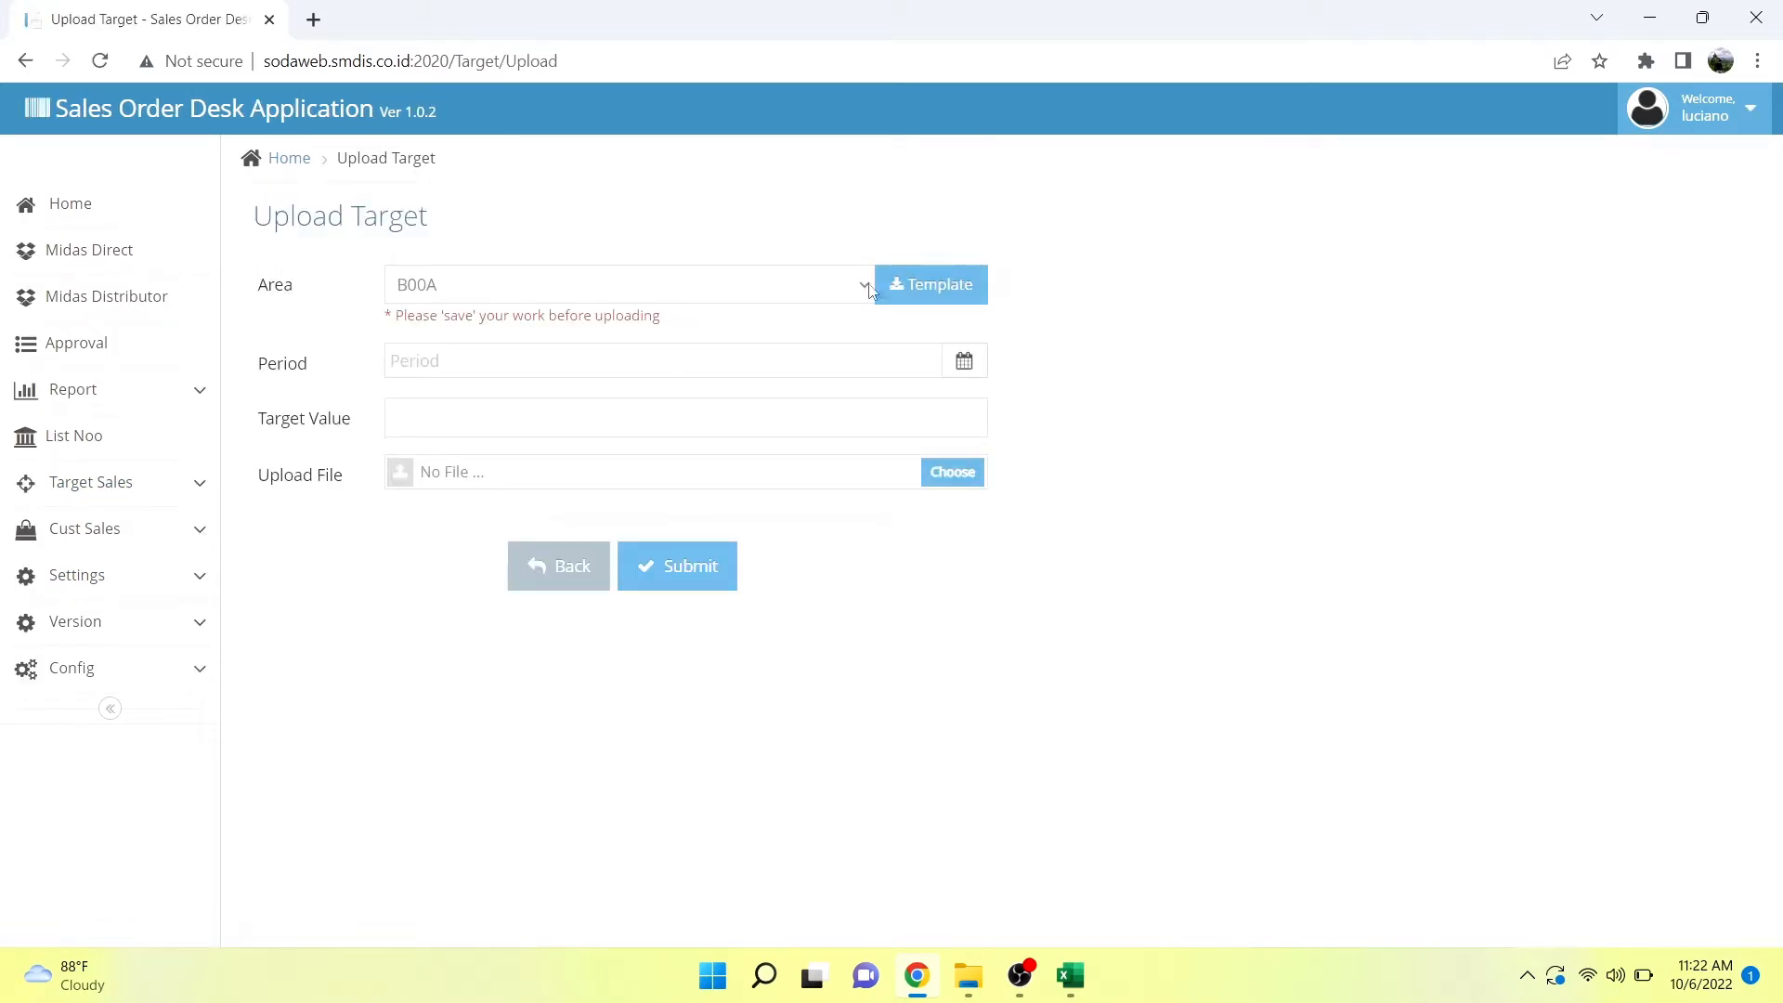
# Set the upload target's area to G22E JAKARTA TIMUR.
pyautogui.click(865, 288)
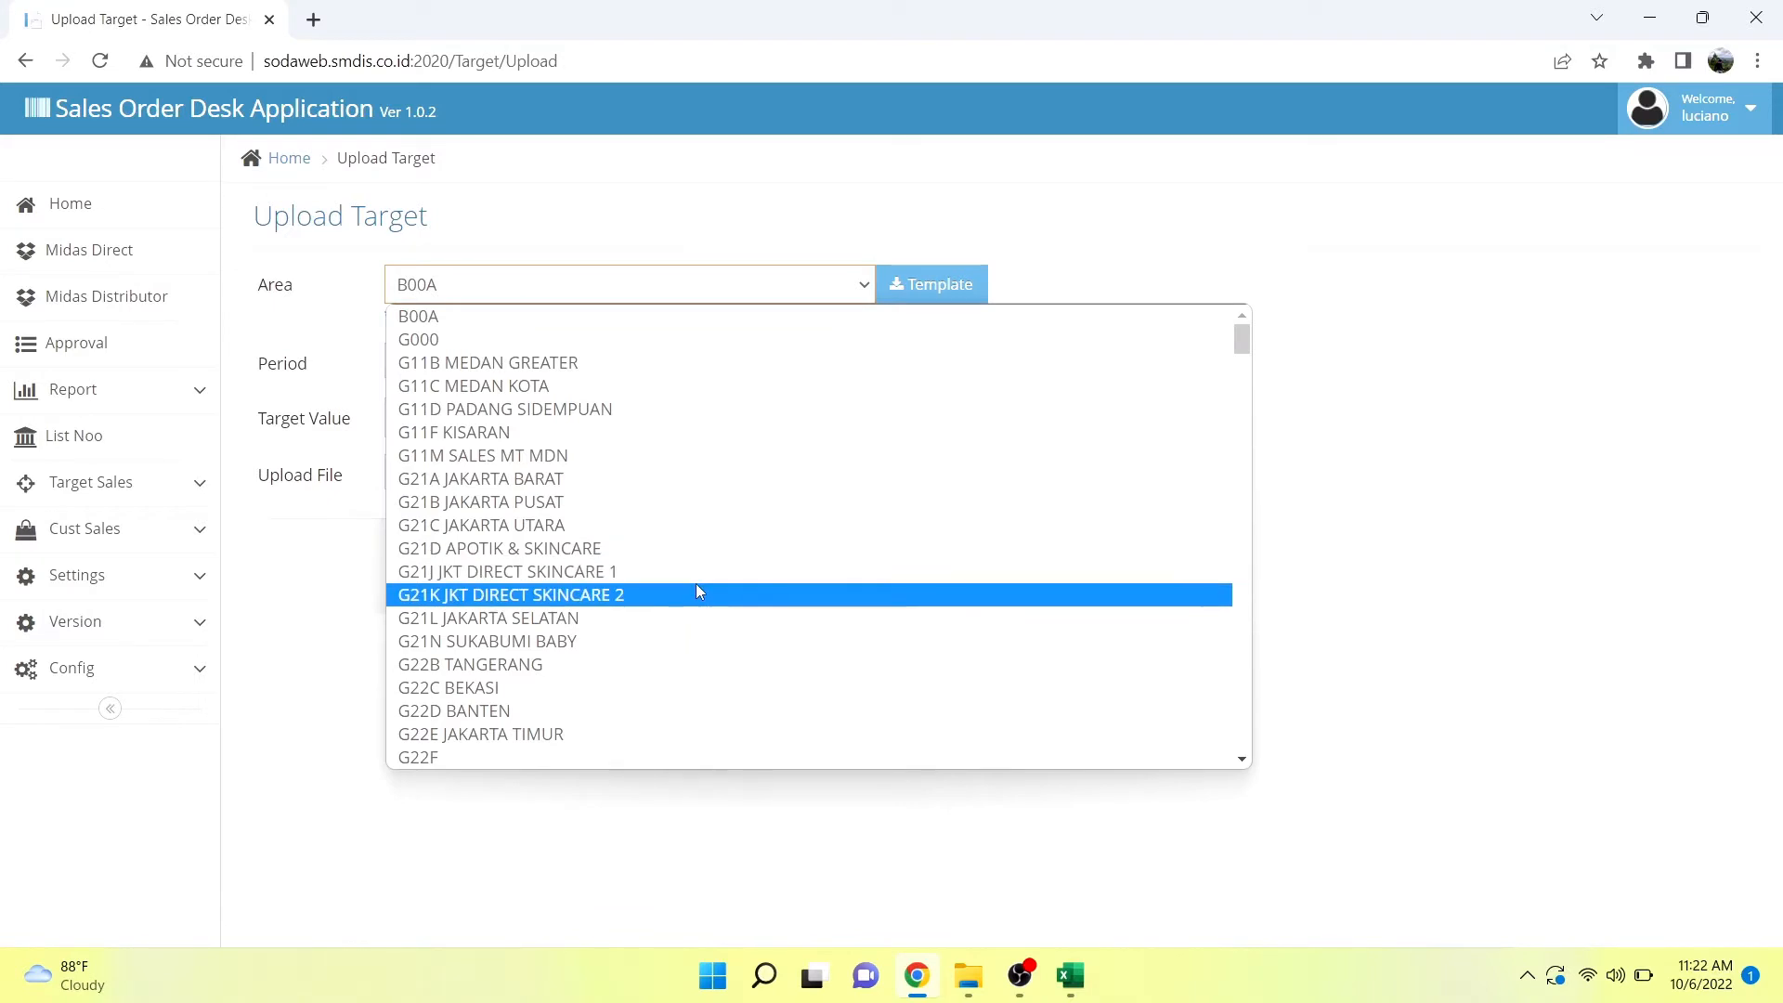
pyautogui.scroll(-1, 699, 591)
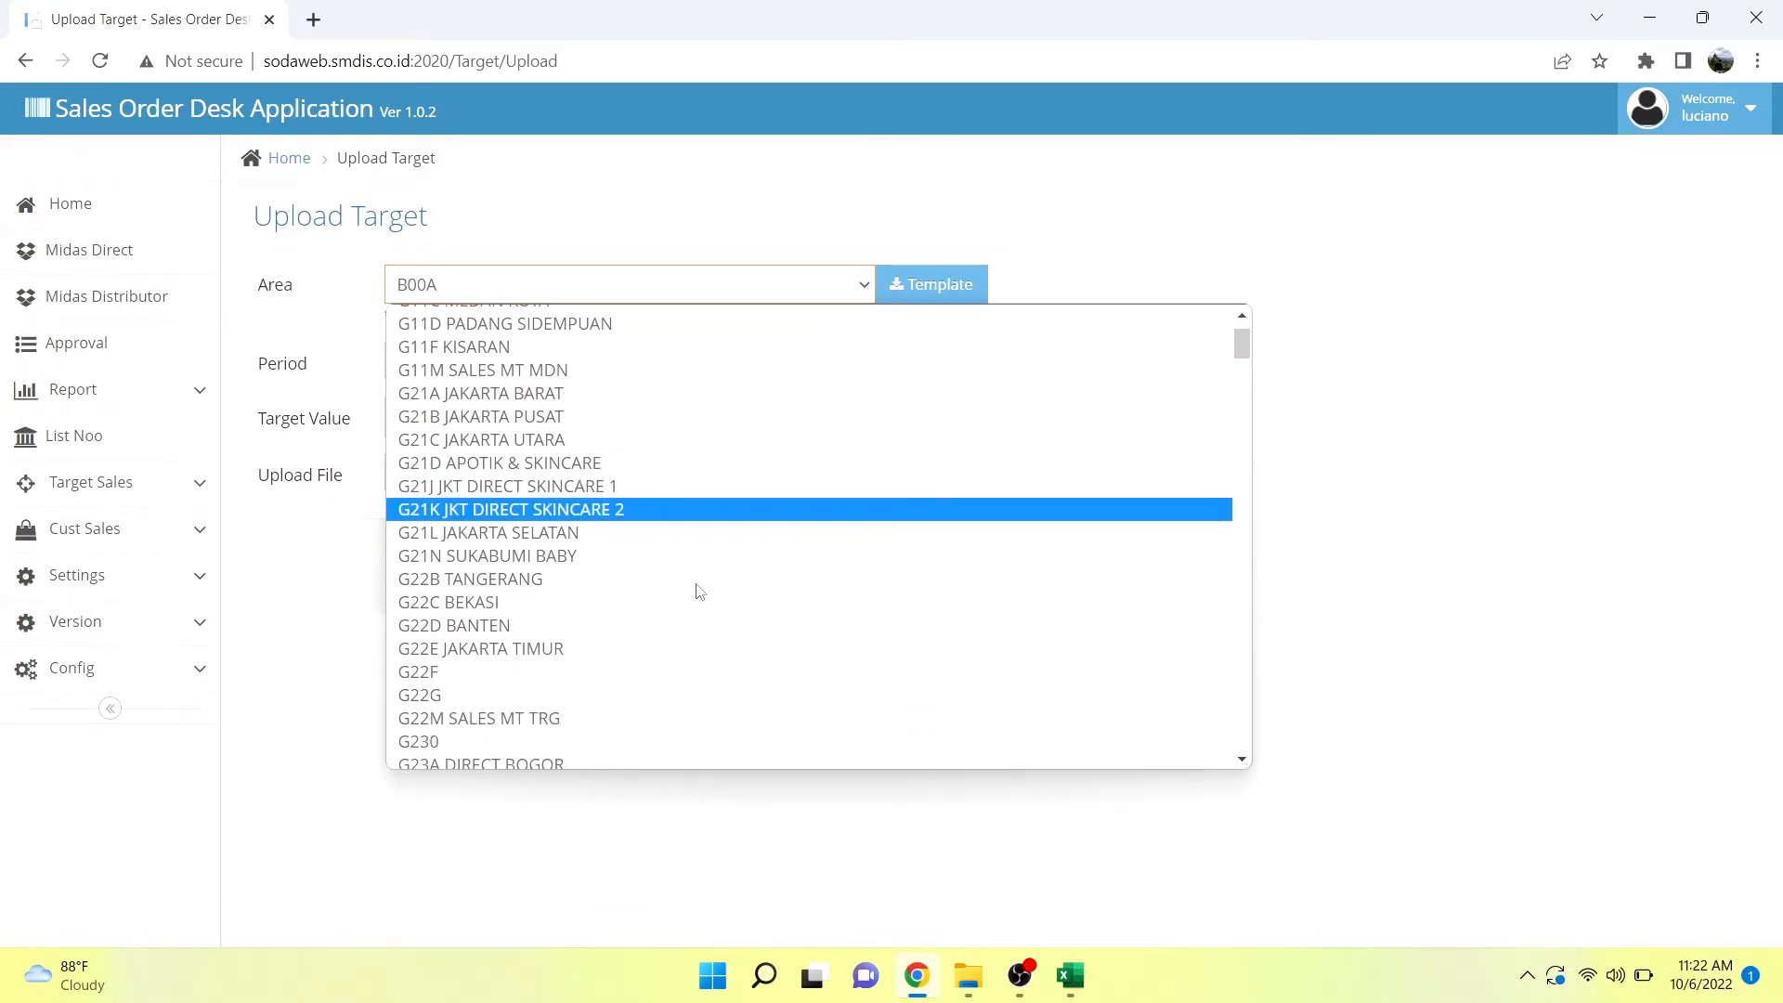
pyautogui.scroll(-1, 699, 591)
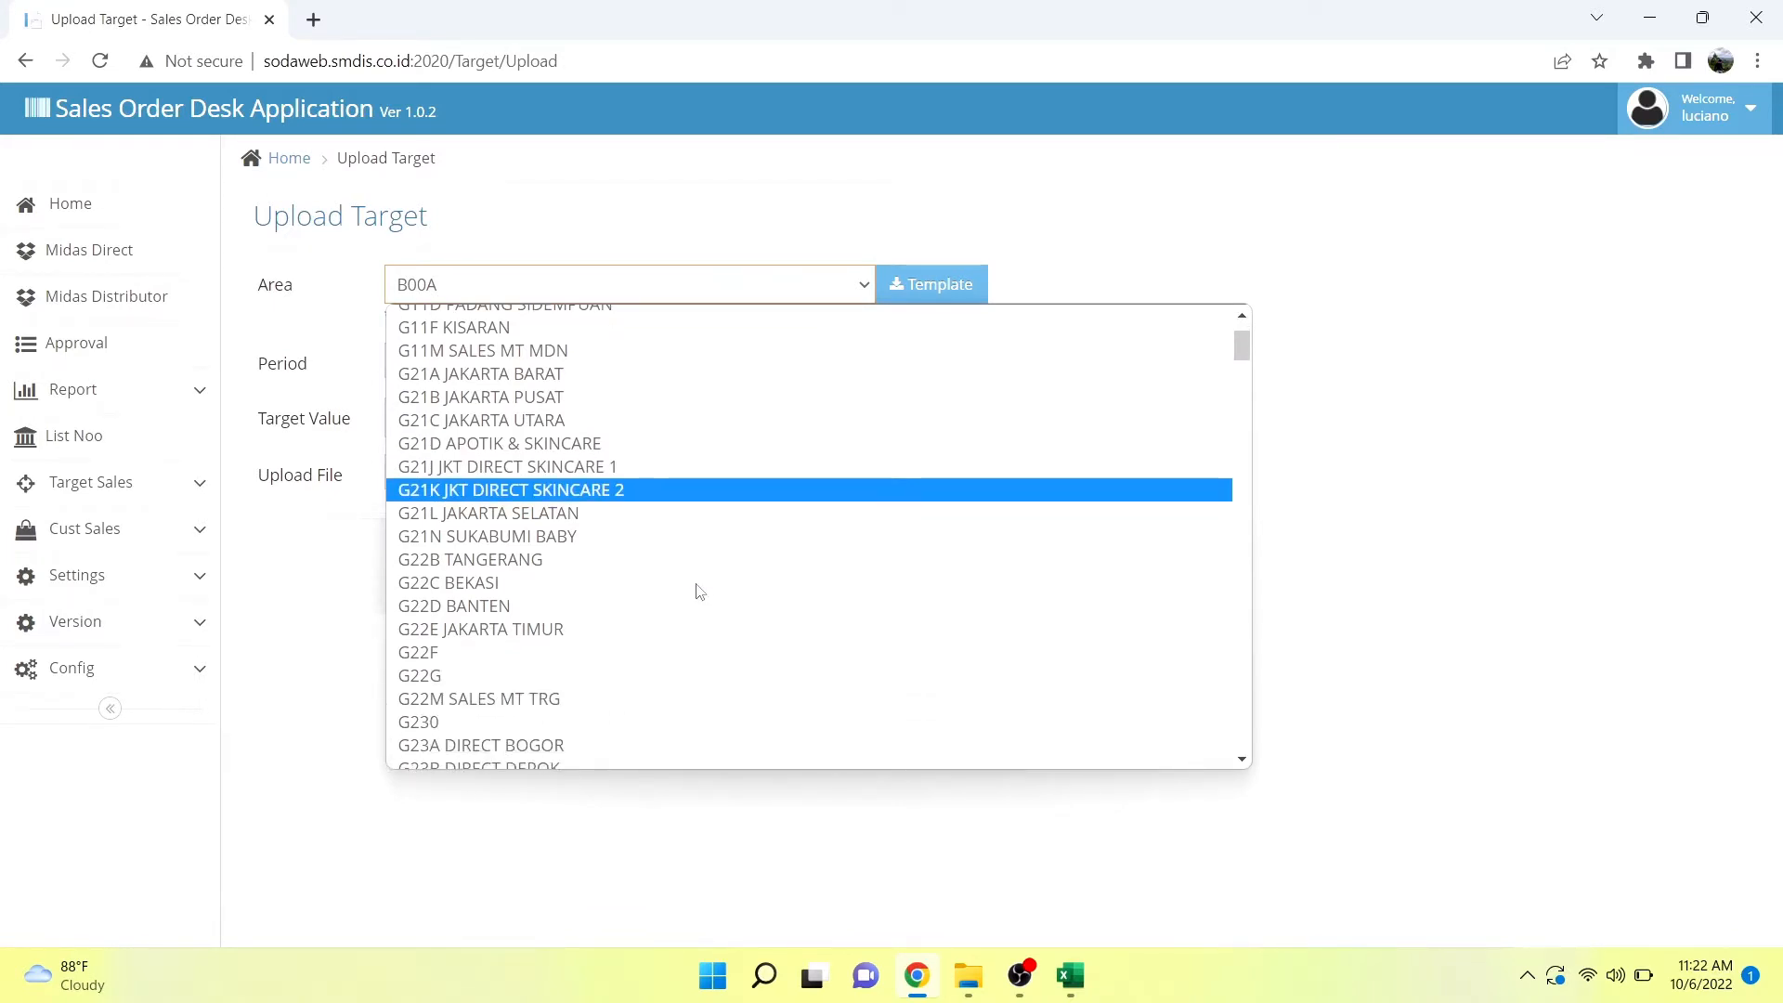
pyautogui.click(591, 629)
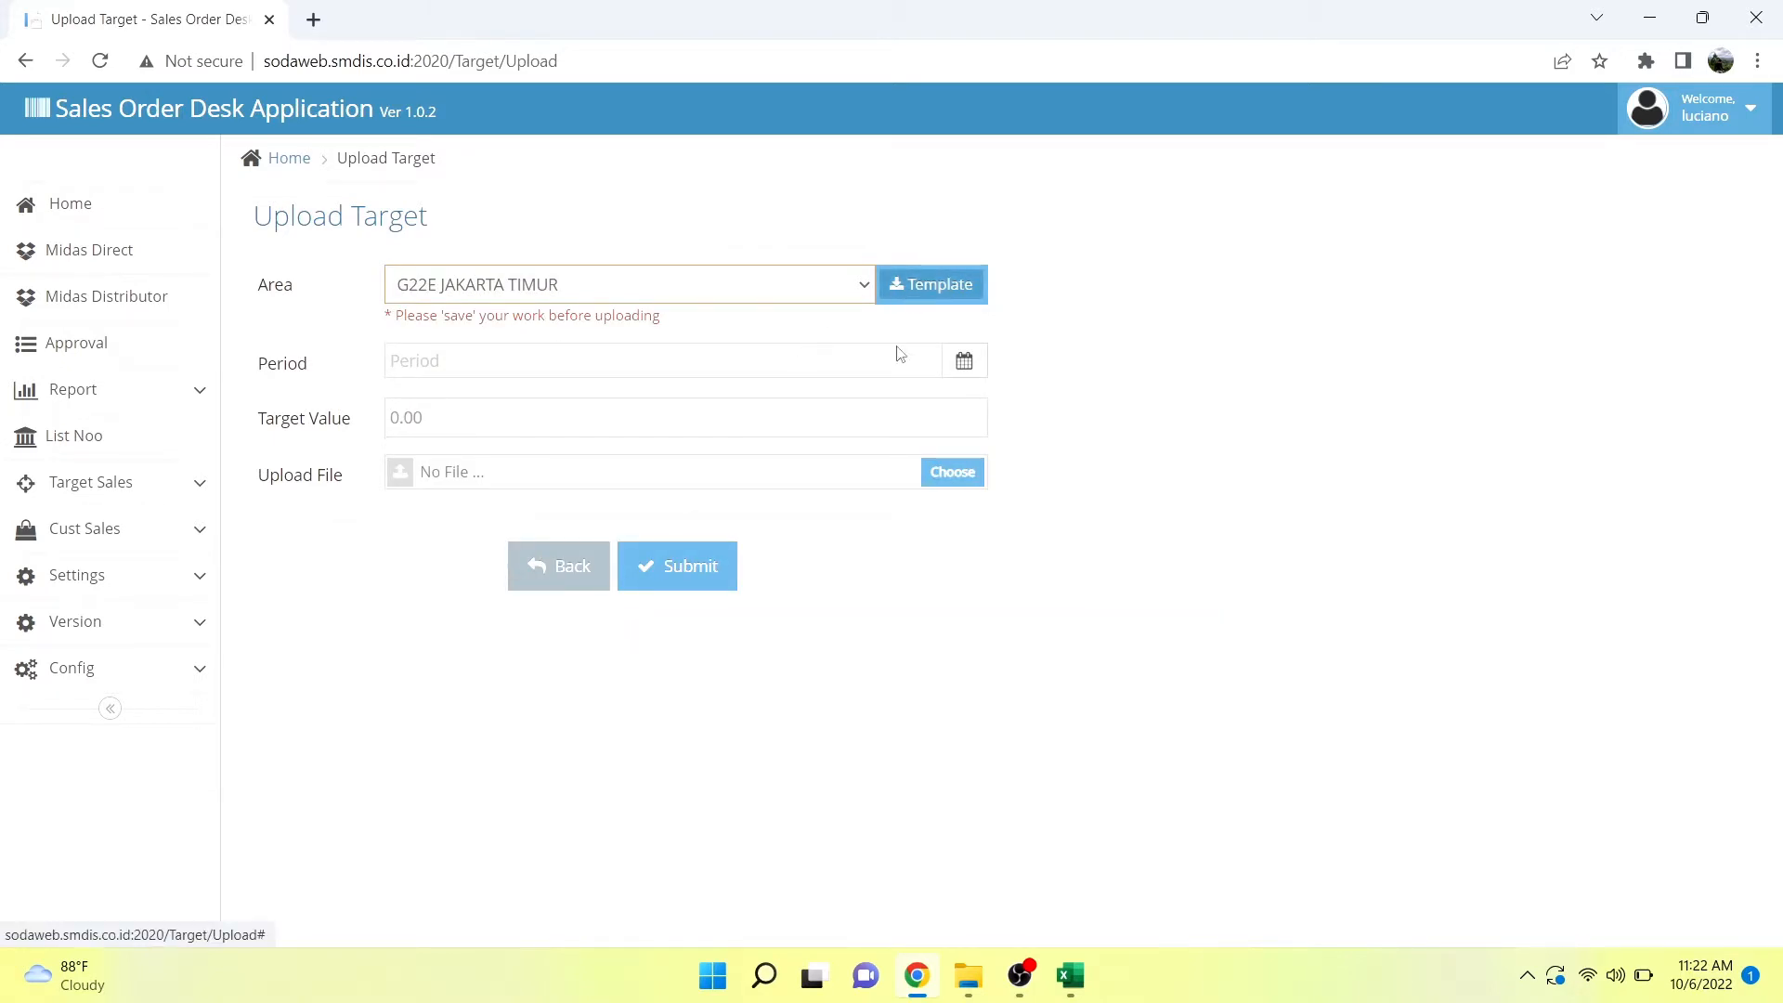
# Switch to the UploadTarget_G22E (2) workbook in Excel and insert an empty column between Brand and Value.
pyautogui.moveTo(1058, 984)
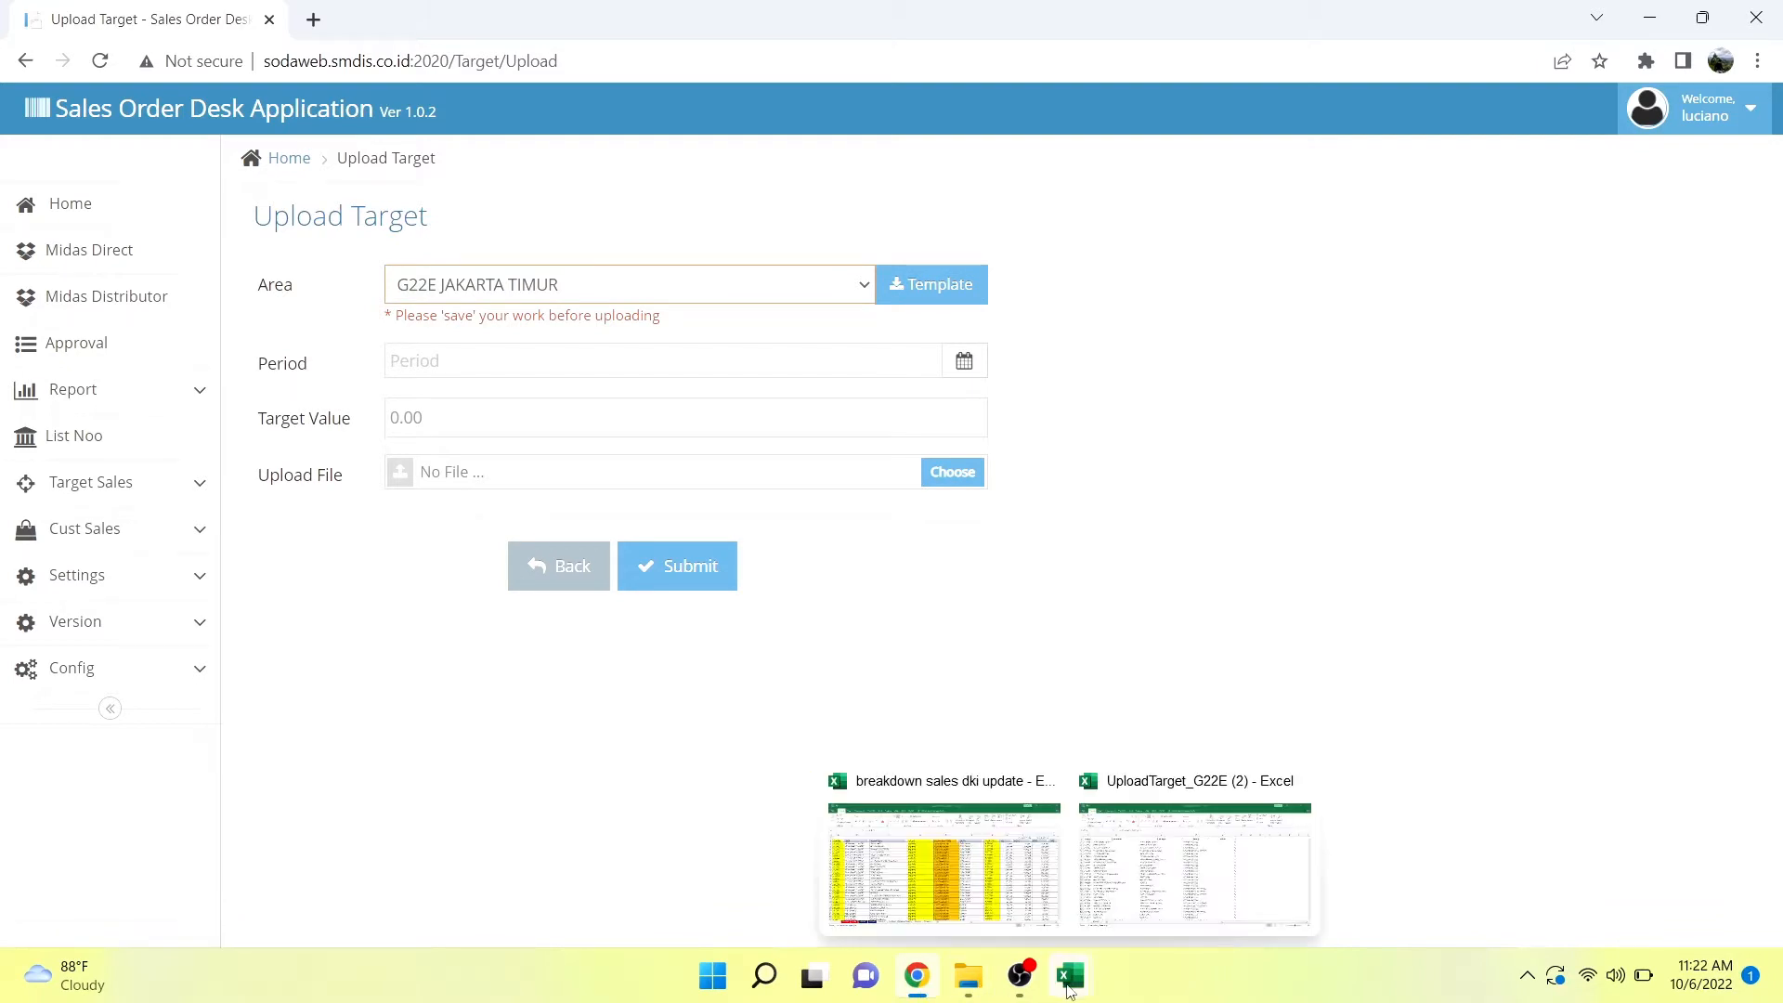
pyautogui.click(1166, 889)
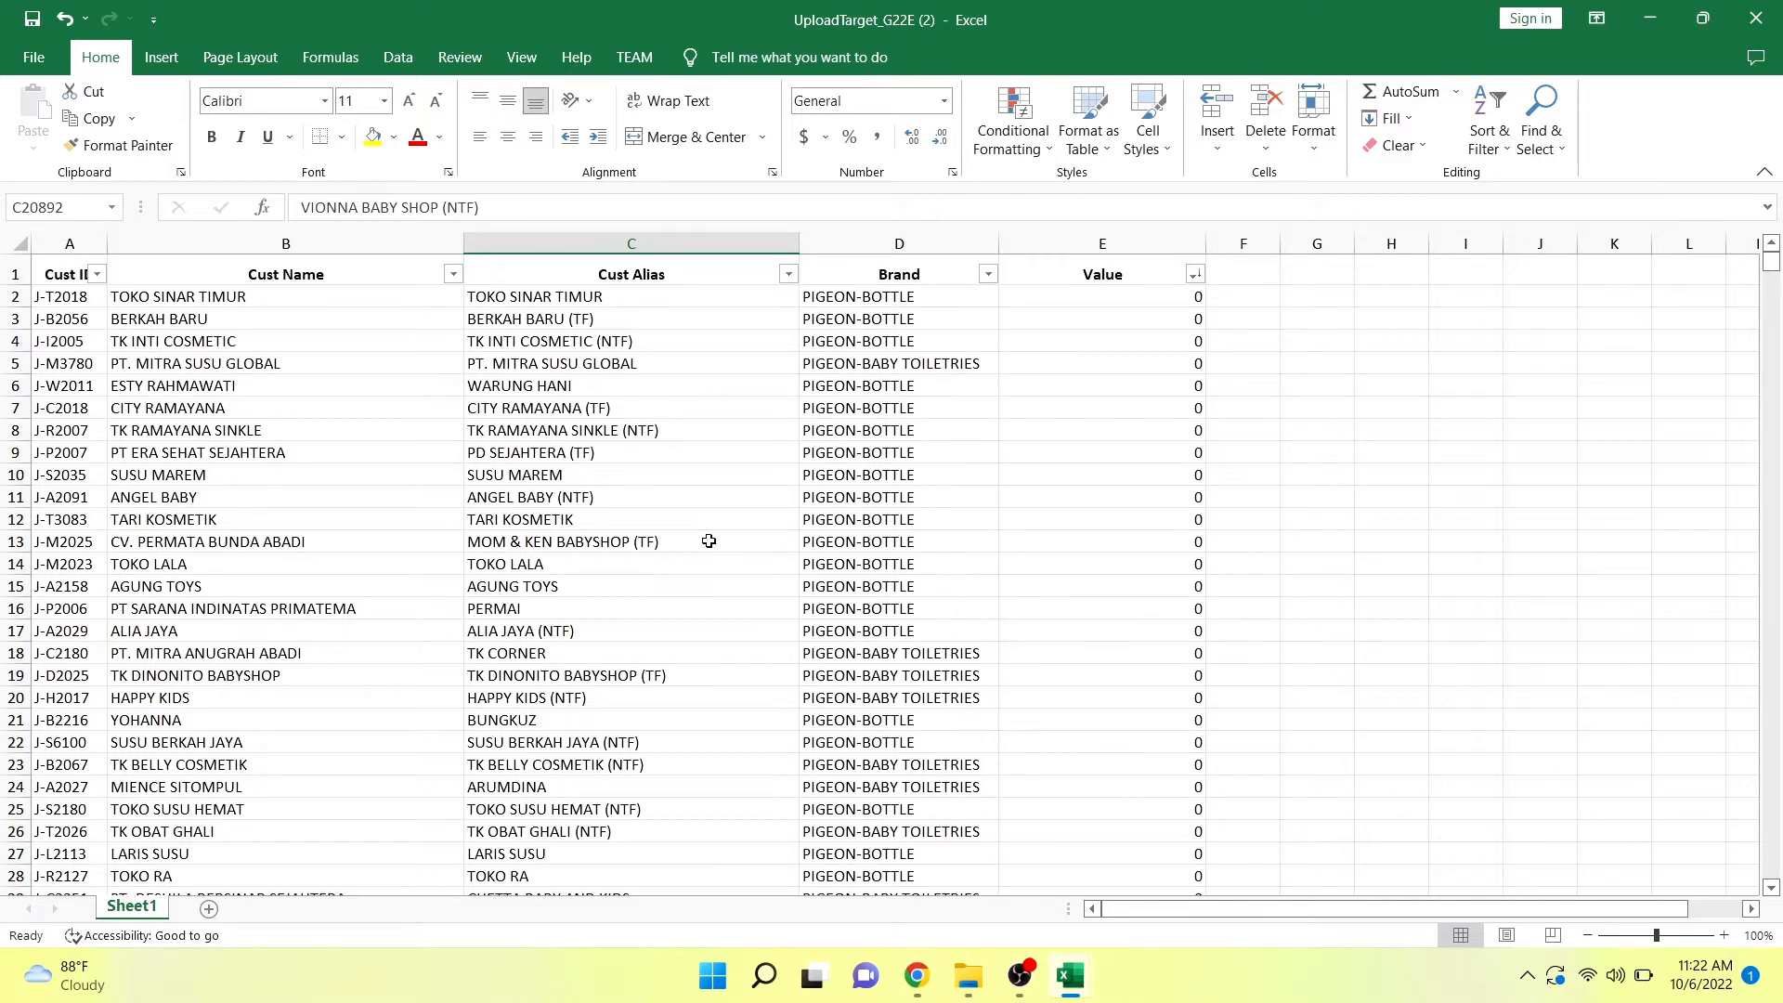
pyautogui.click(1042, 239)
pyautogui.rightClick(1042, 241)
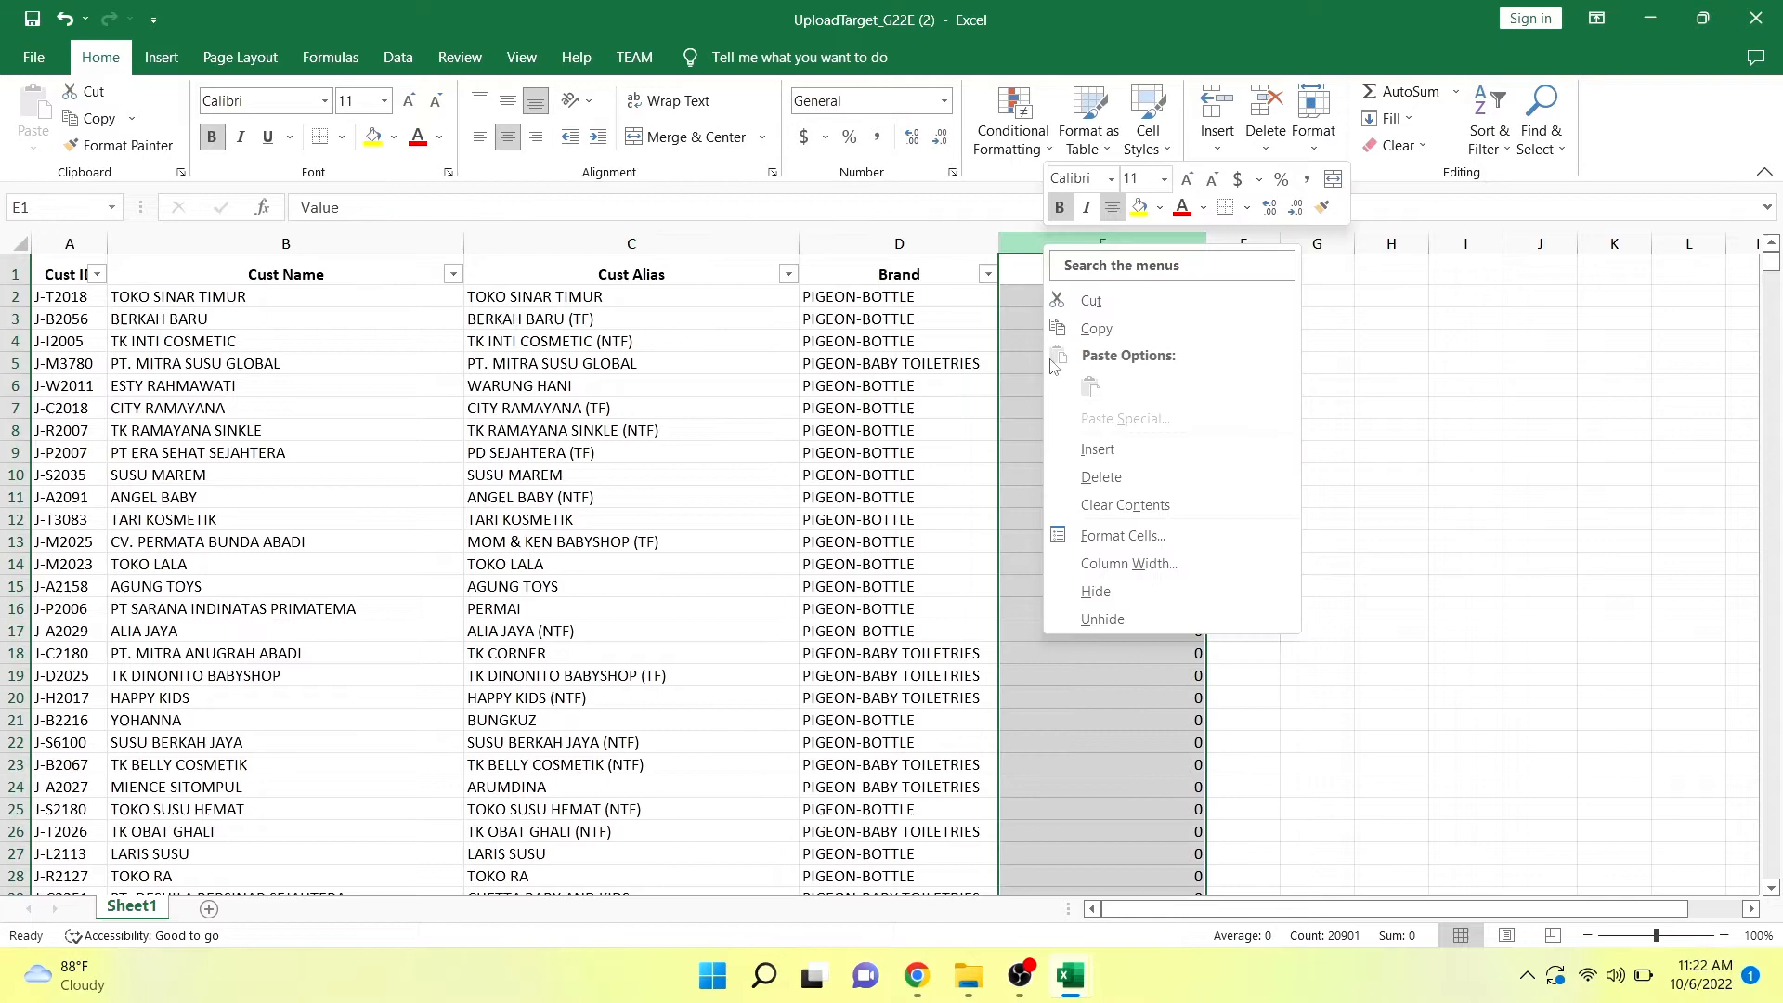
pyautogui.click(1074, 453)
# Enter the header KOLOMBANTUAN in cell E1 of the new column.
pyautogui.click(1046, 269)
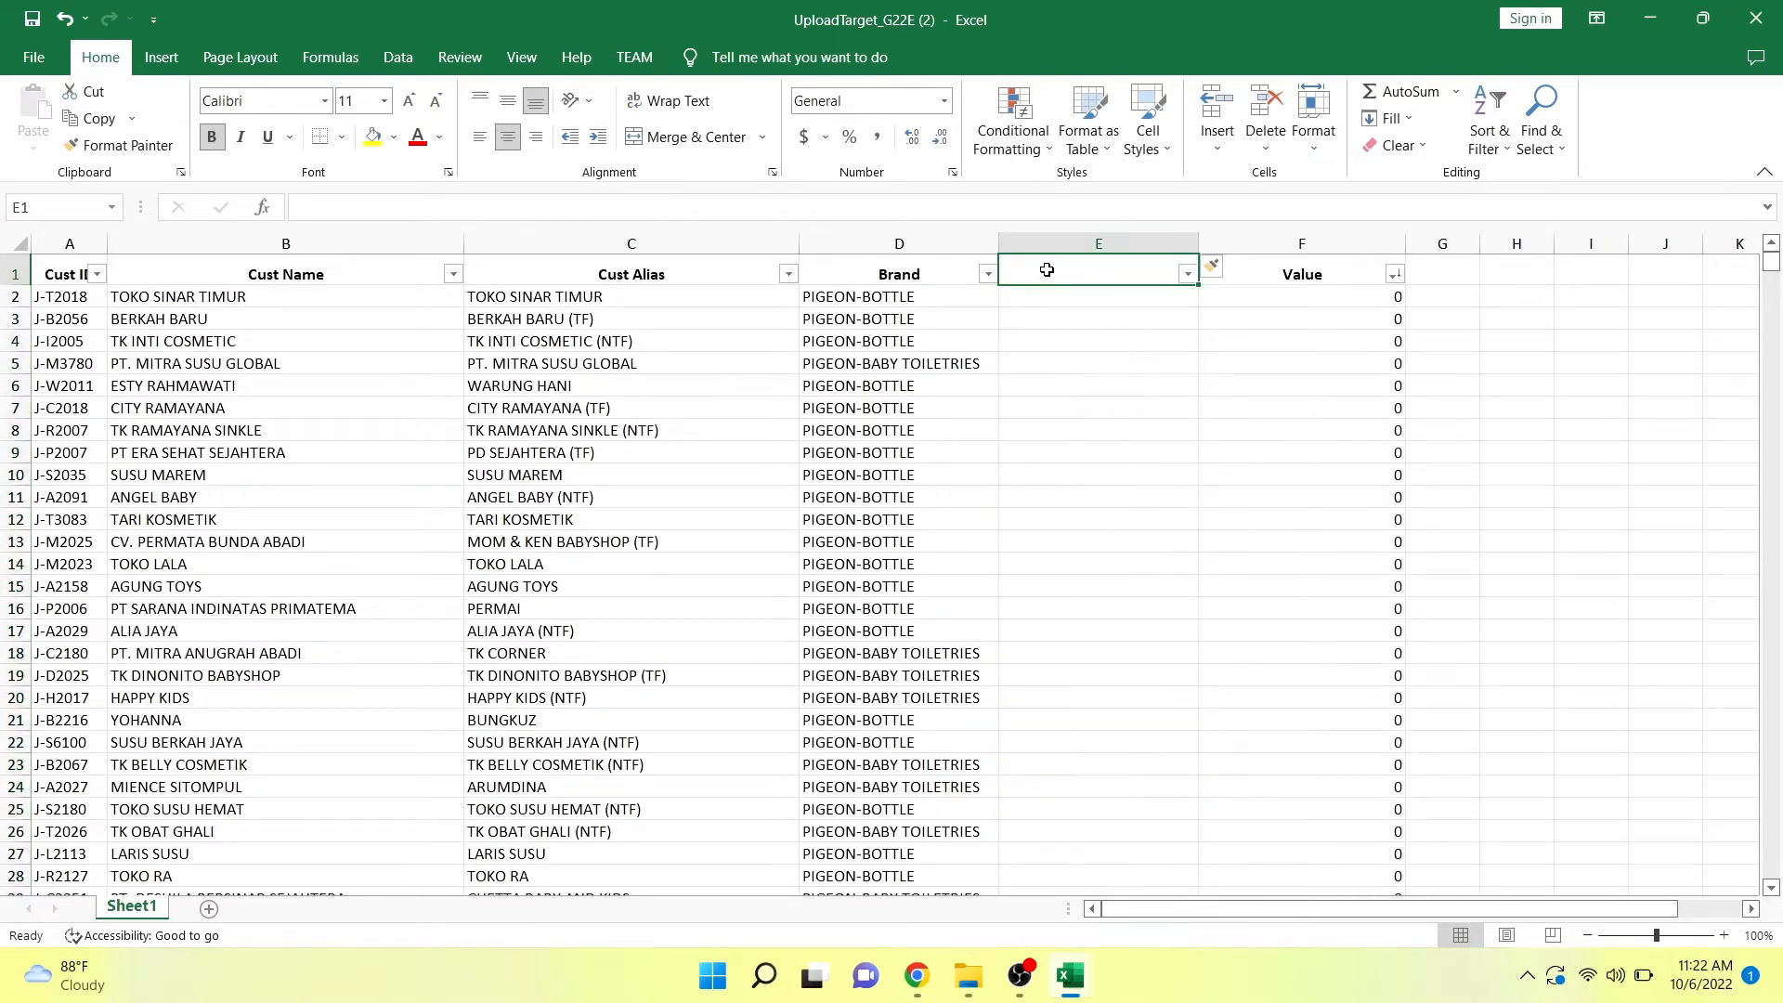
pyautogui.write('KOLOMB')
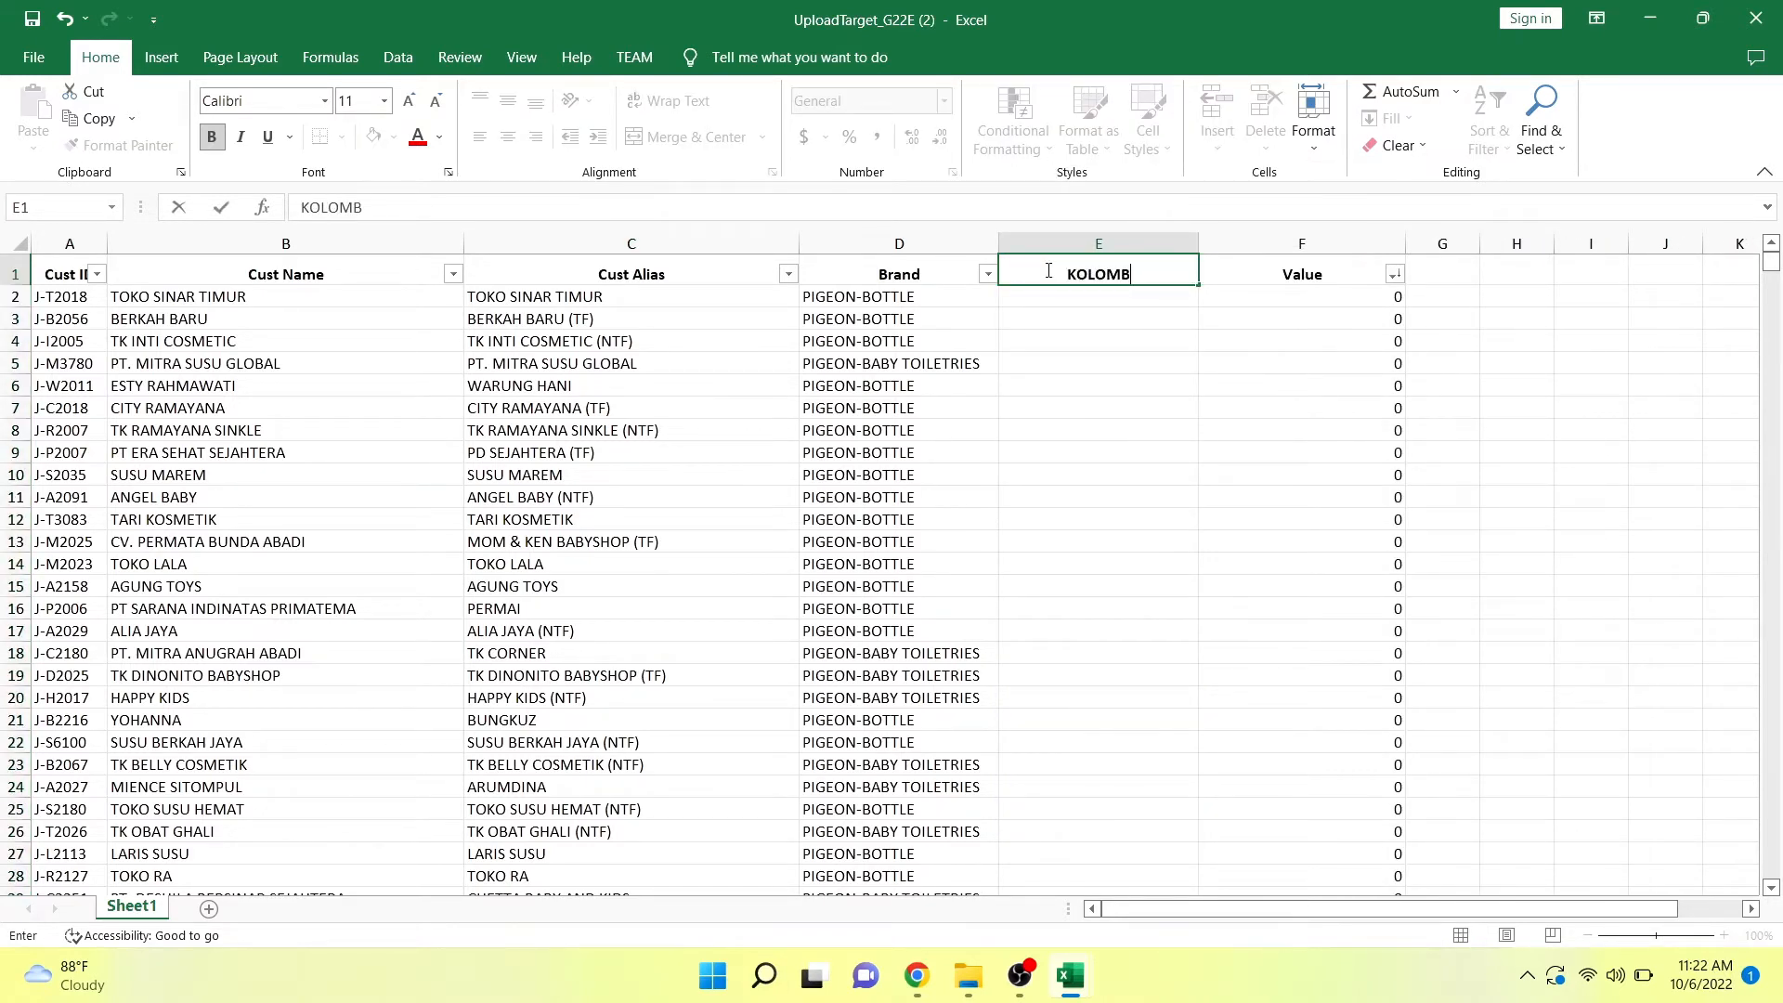
pyautogui.write('ANTUAN')
pyautogui.press('Return')
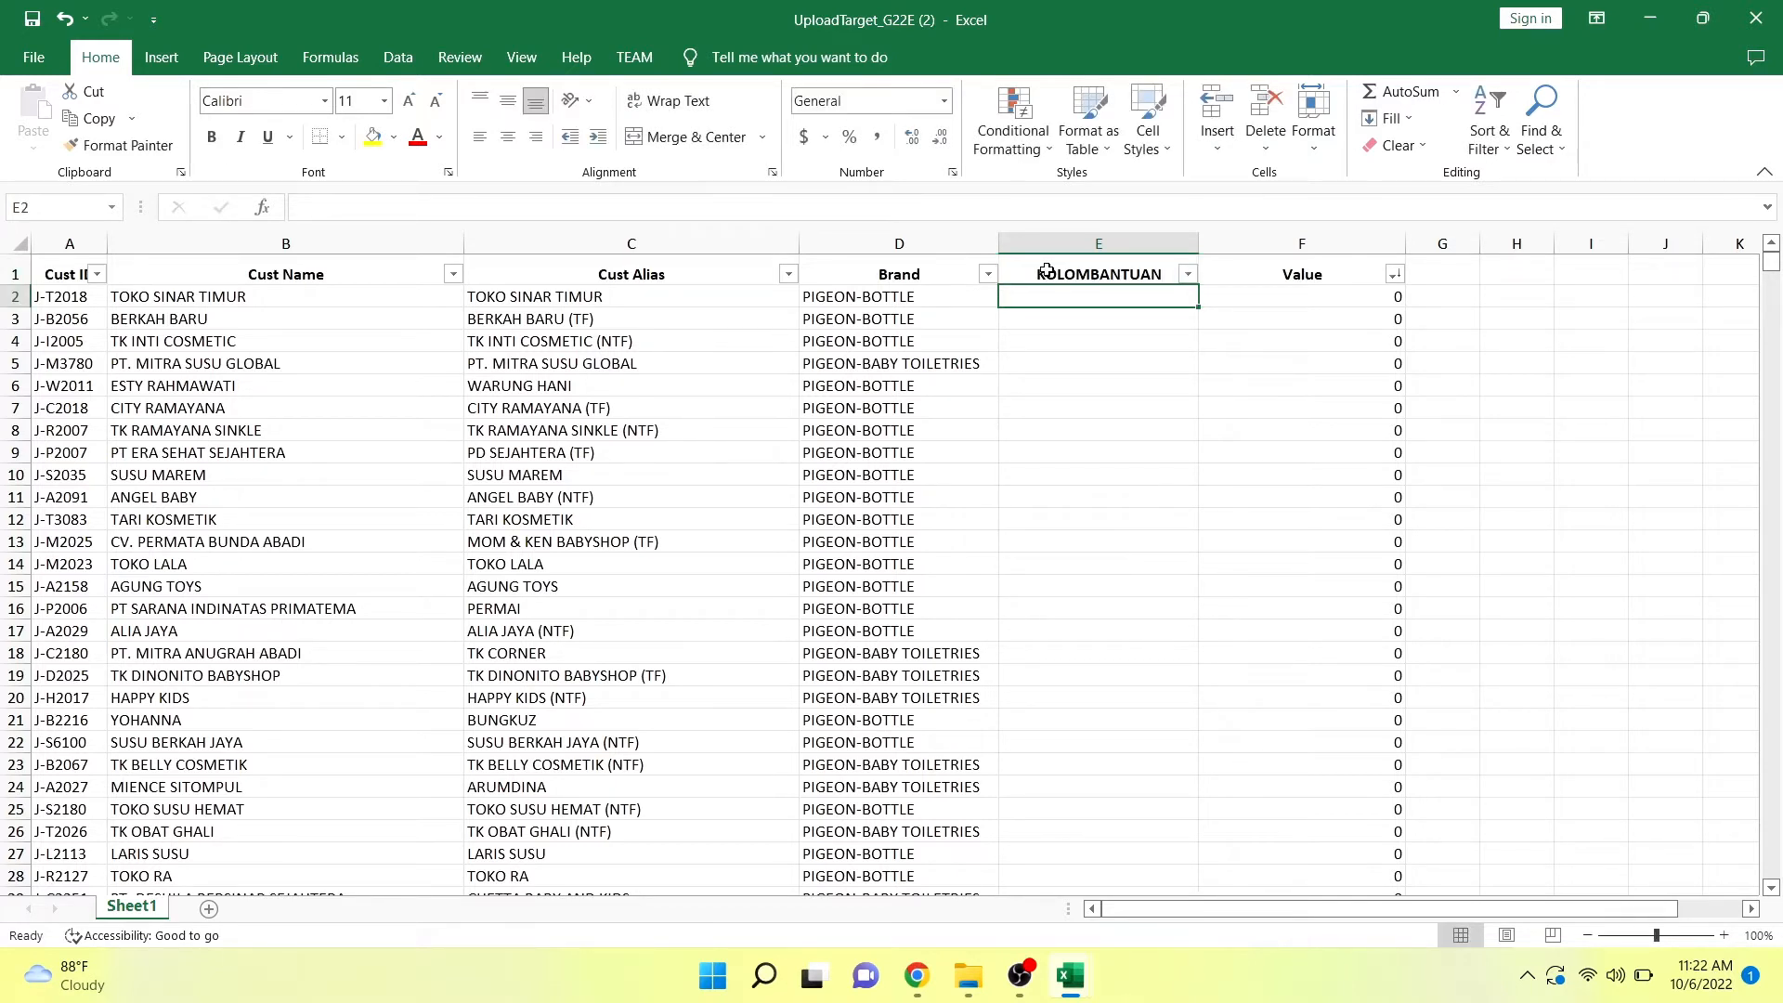
# Enter the formula =A2&D2 in cell E2 to join the customer ID and the brand.
pyautogui.write('=')
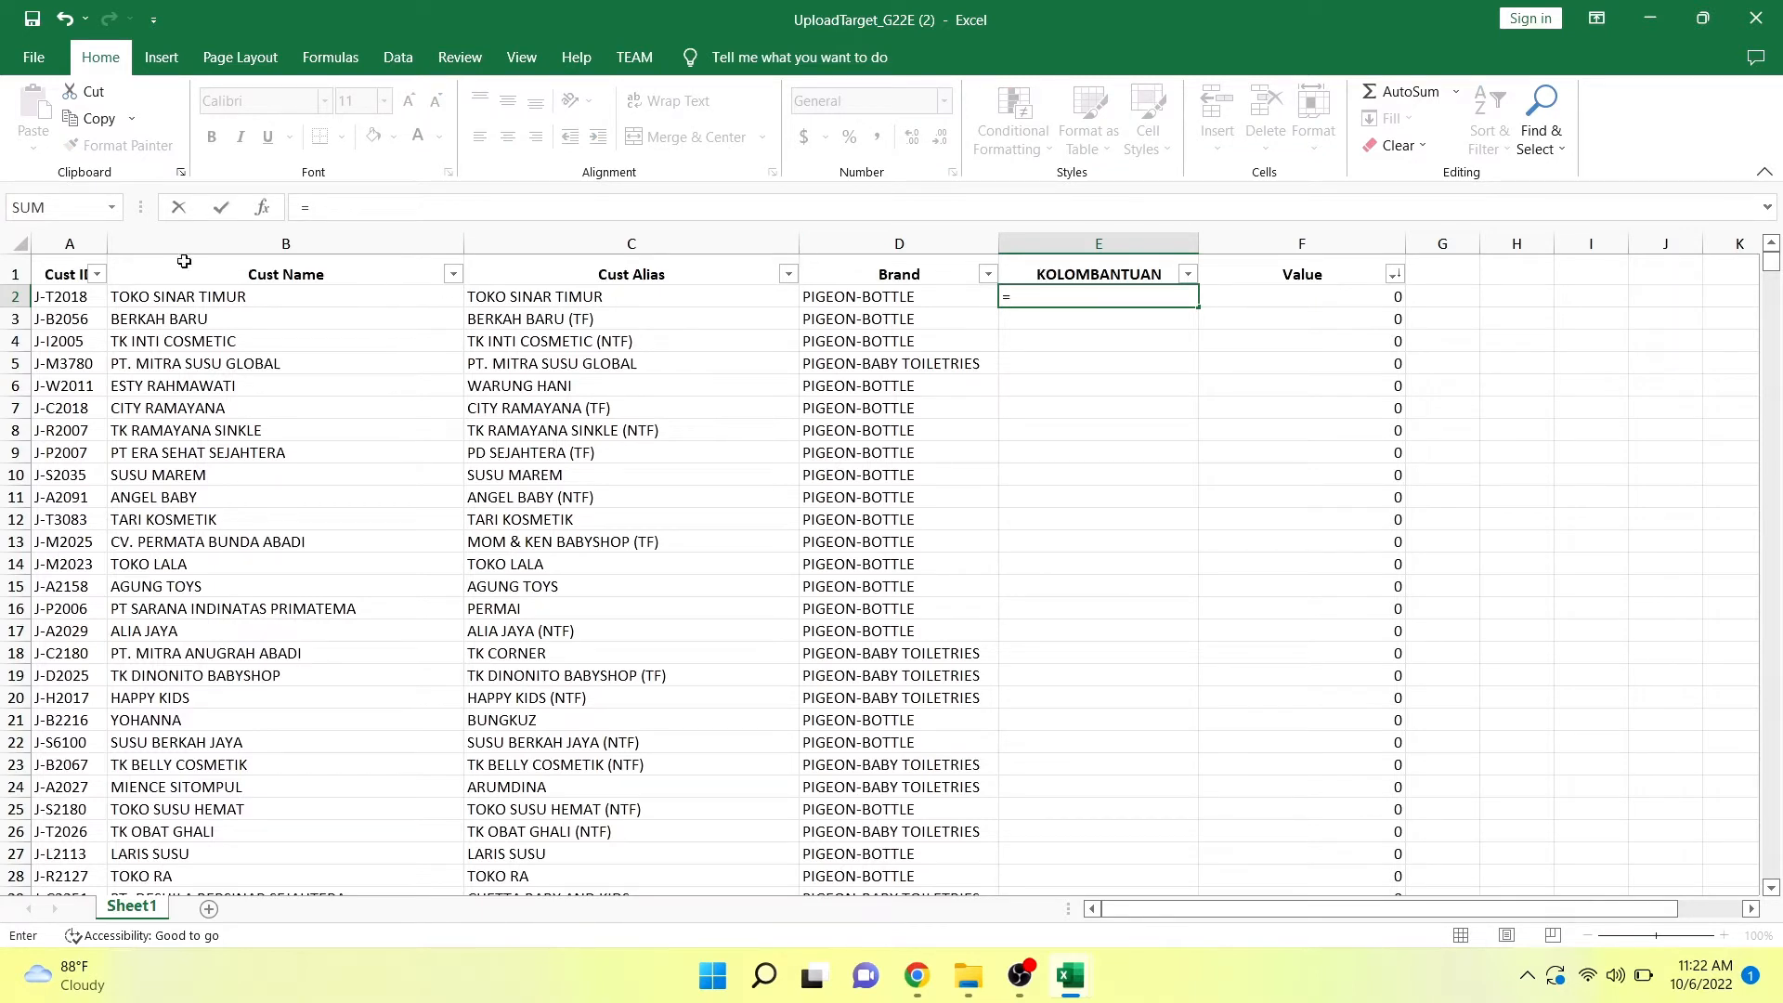
pyautogui.click(84, 297)
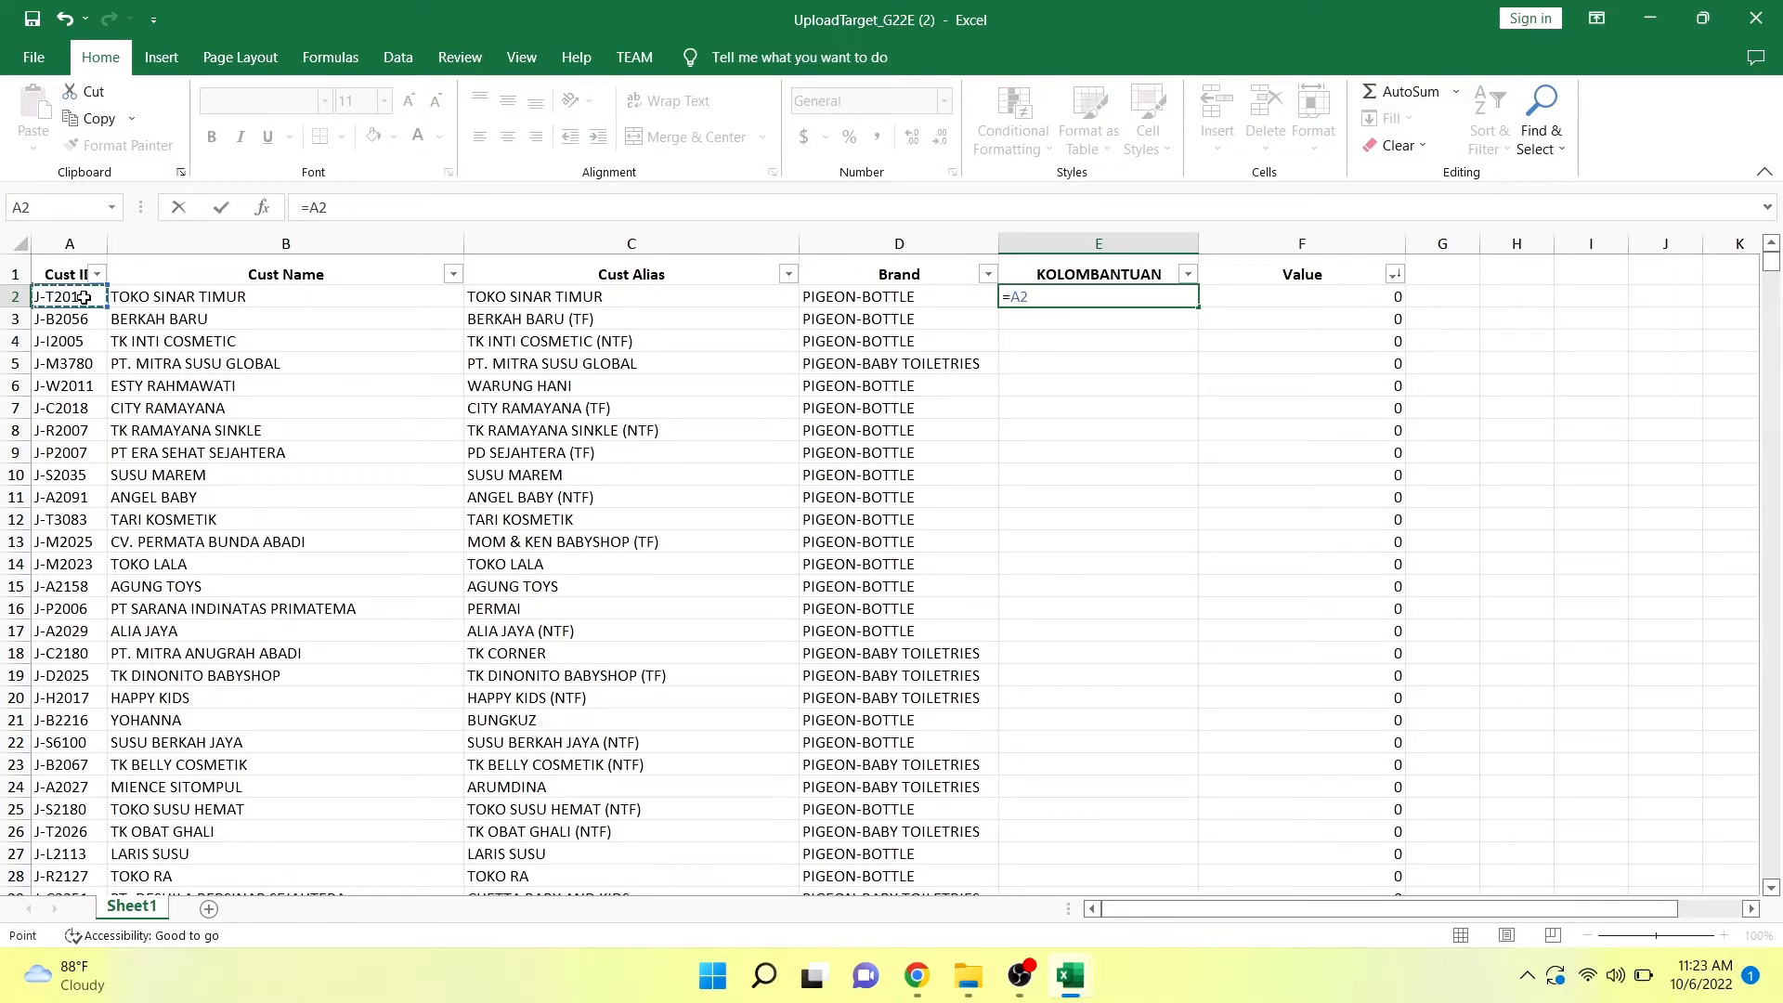
pyautogui.write('&')
pyautogui.click(862, 297)
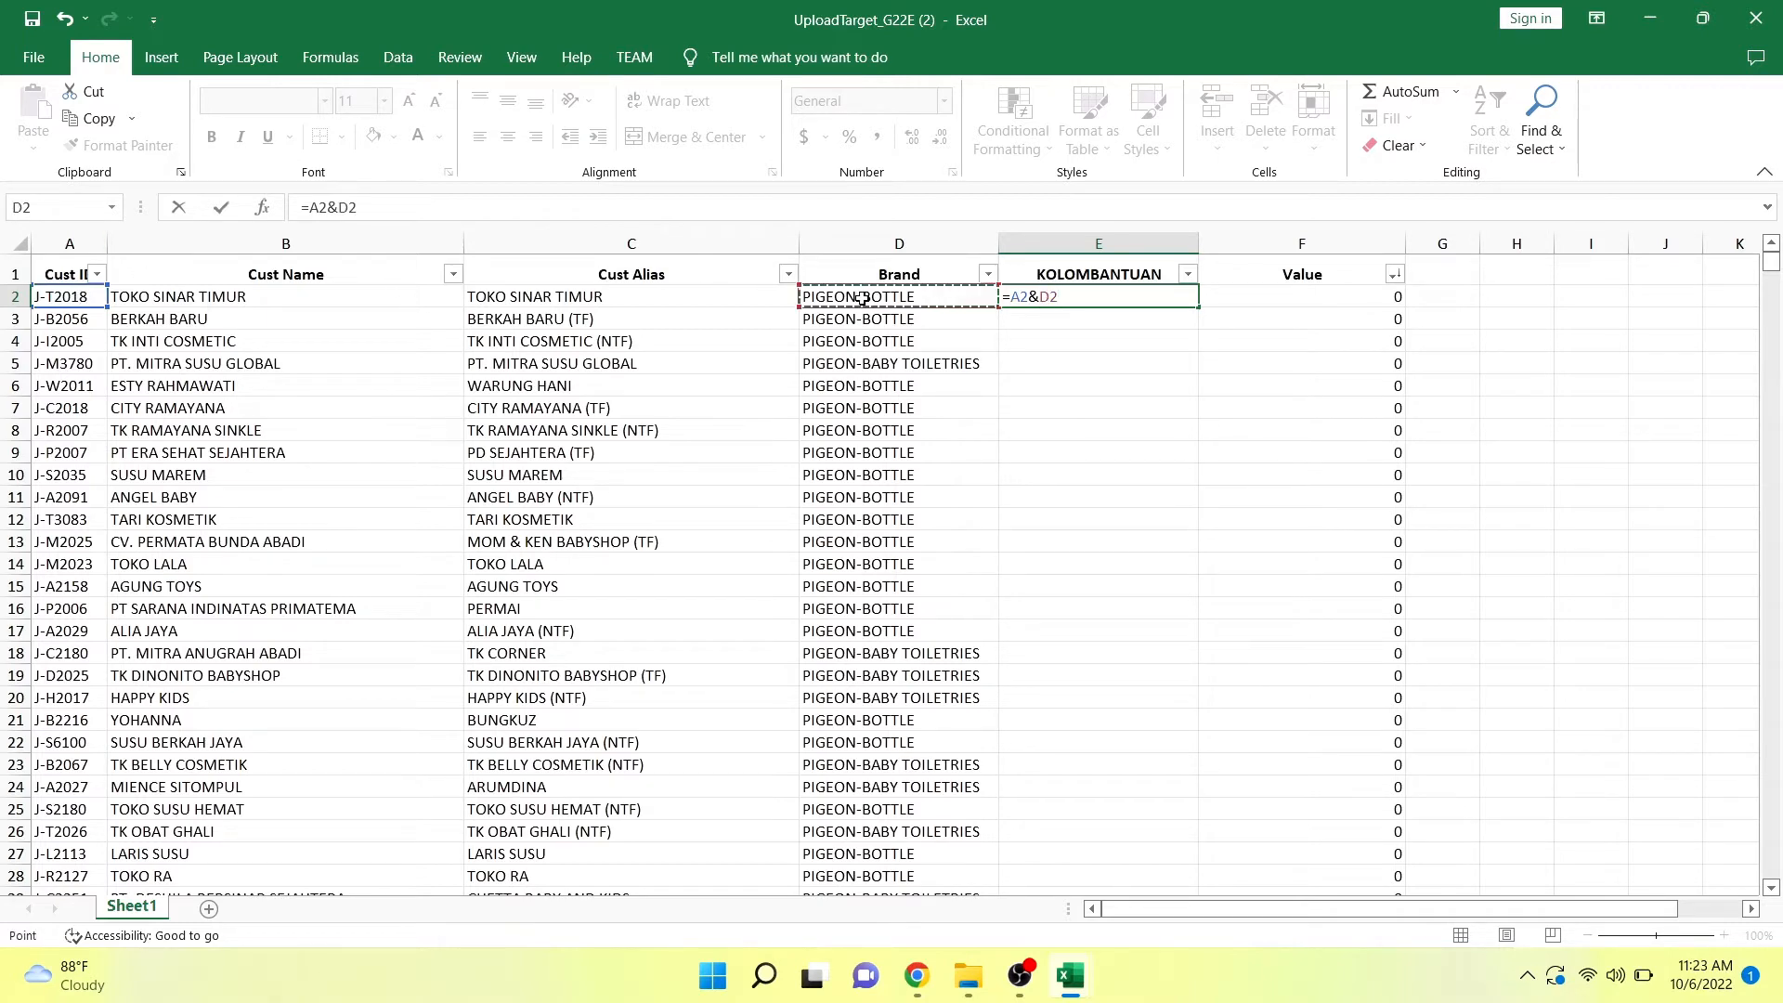
pyautogui.press('Return')
# Fill the E2 formula down to the last data row and colour the KOLOMBANTUAN column yellow, header included.
pyautogui.click(1169, 294)
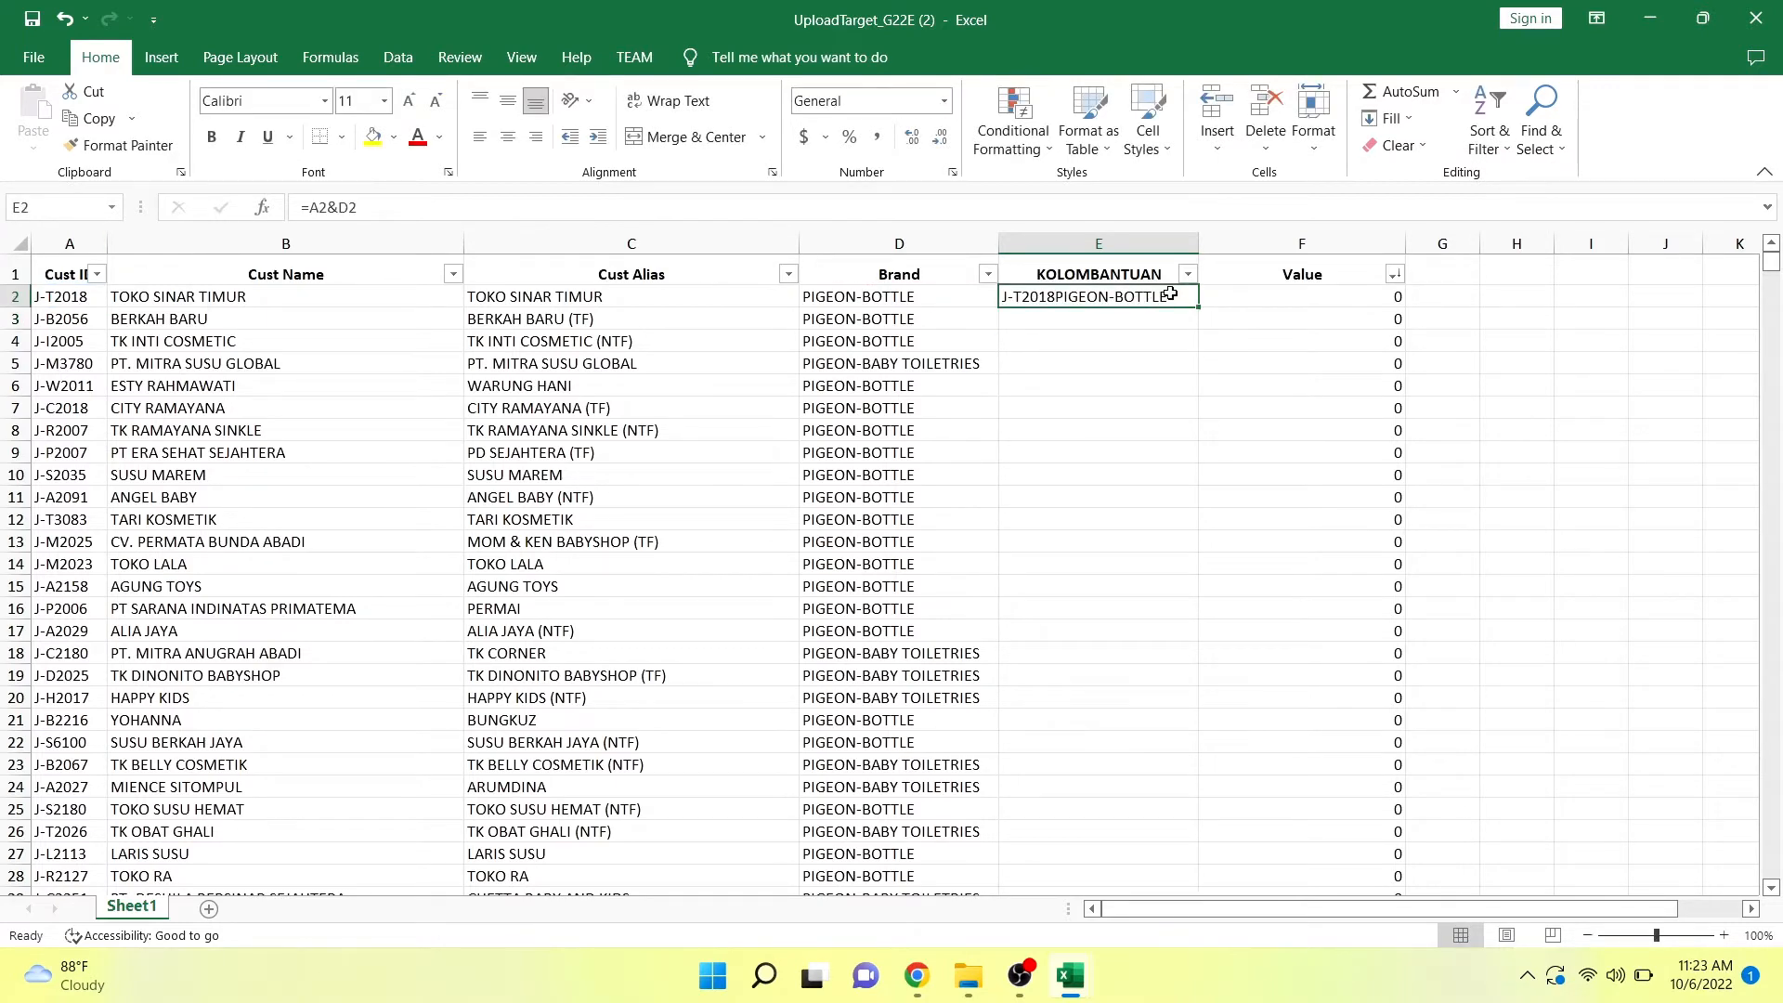
pyautogui.doubleClick(1197, 306)
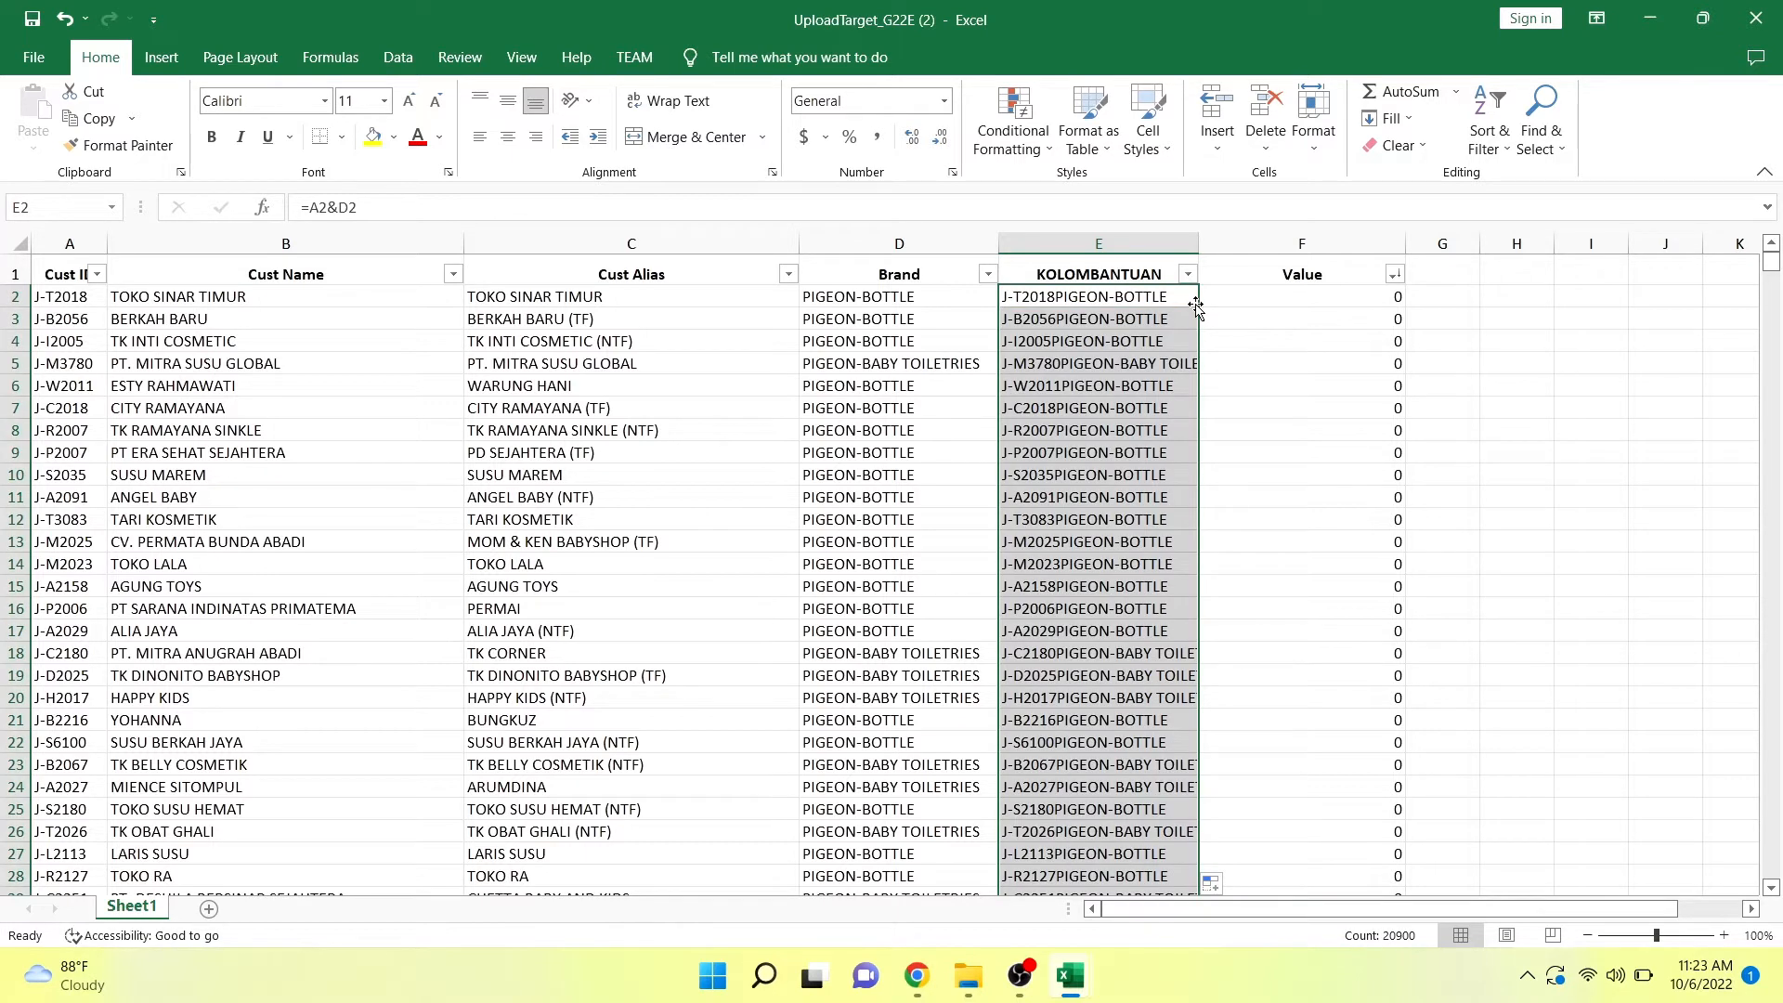
pyautogui.click(1128, 261)
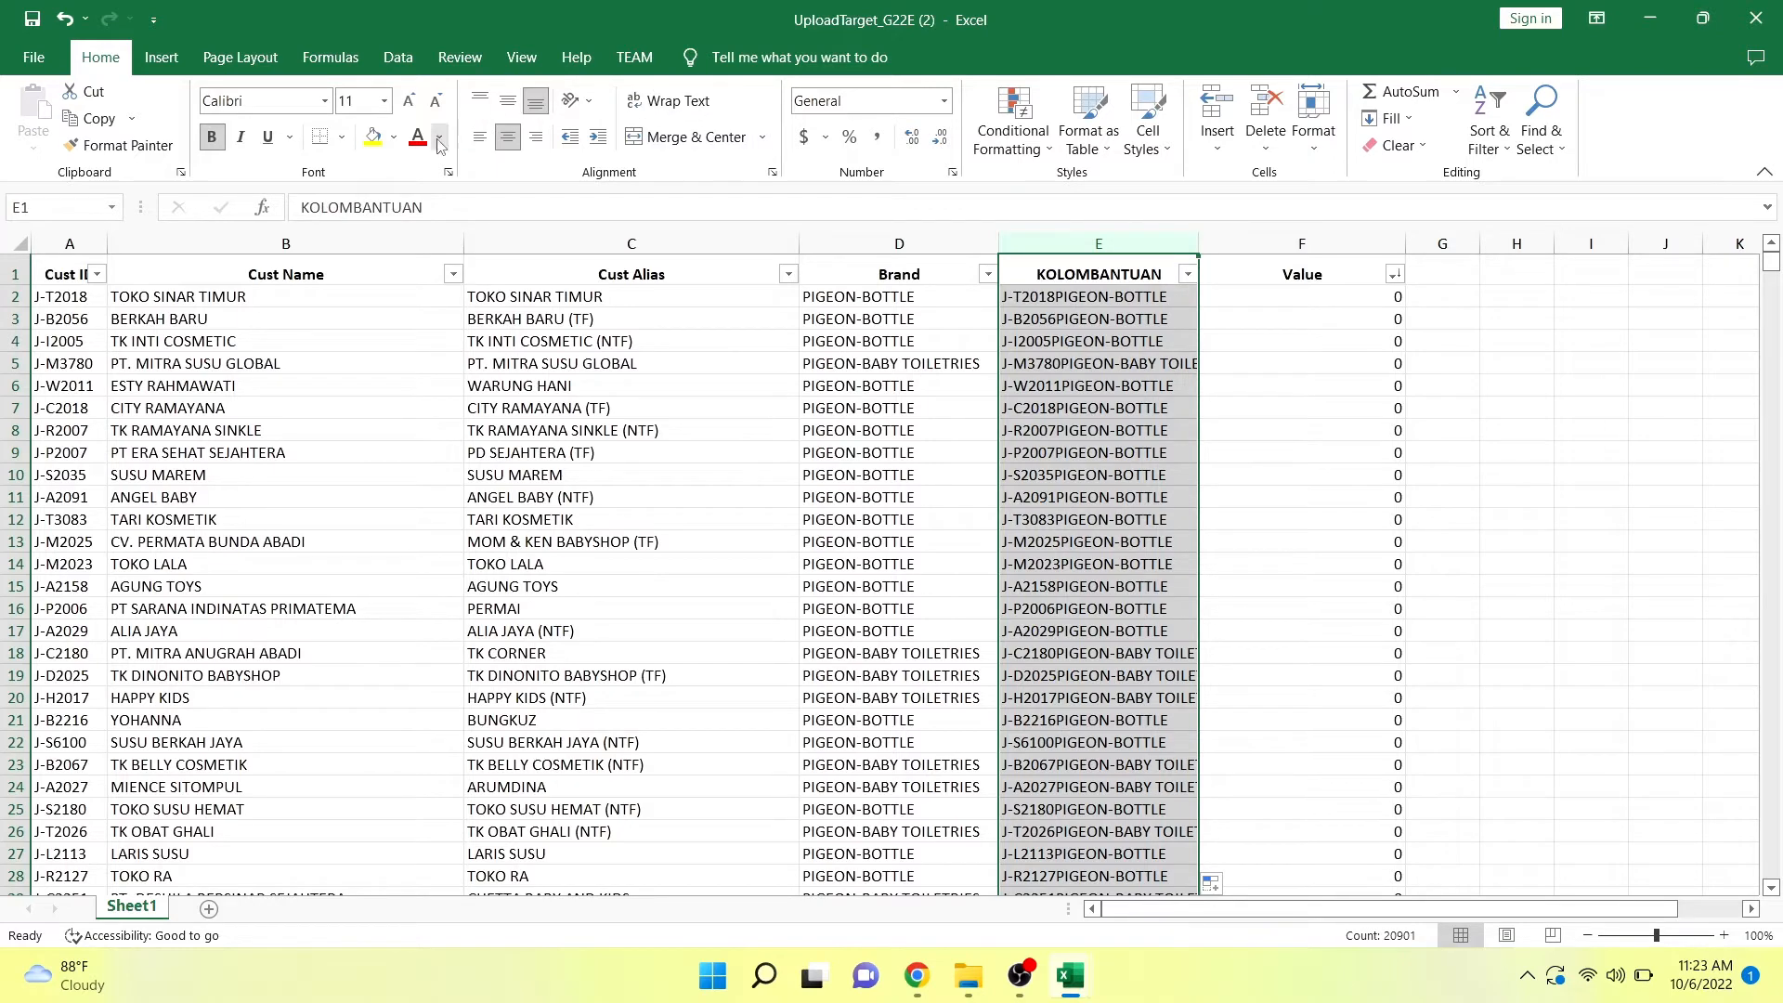
pyautogui.click(371, 141)
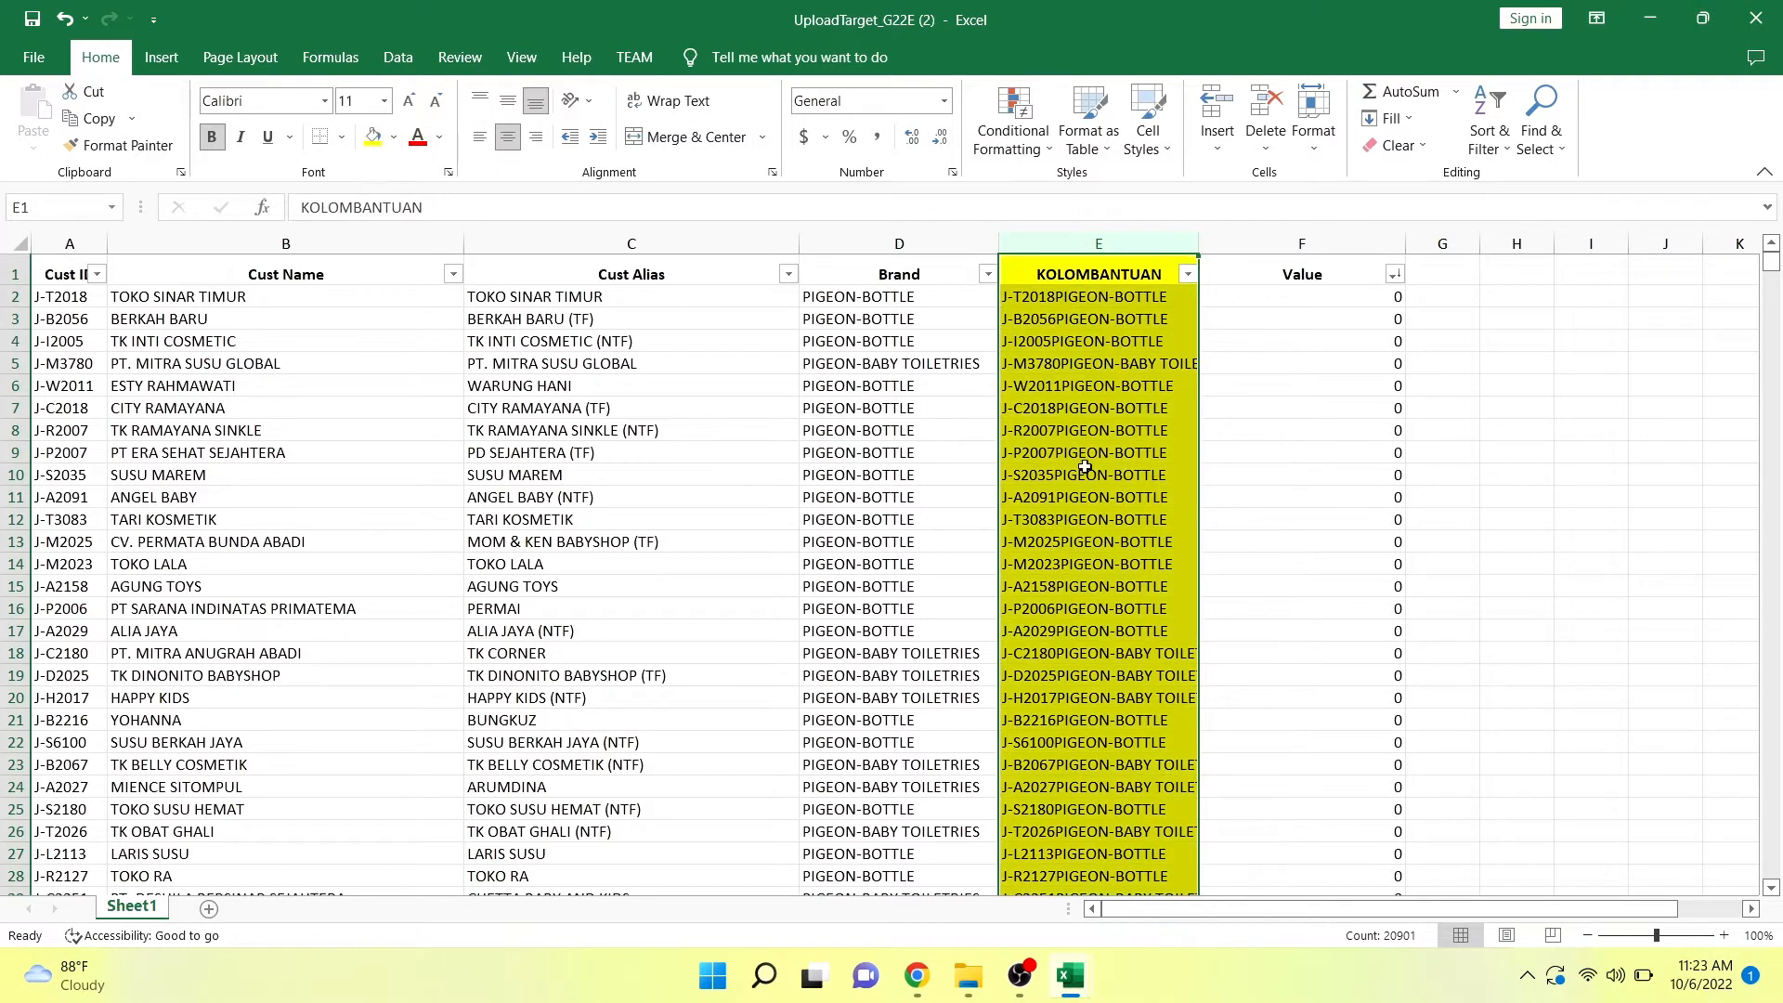
pyautogui.click(1326, 297)
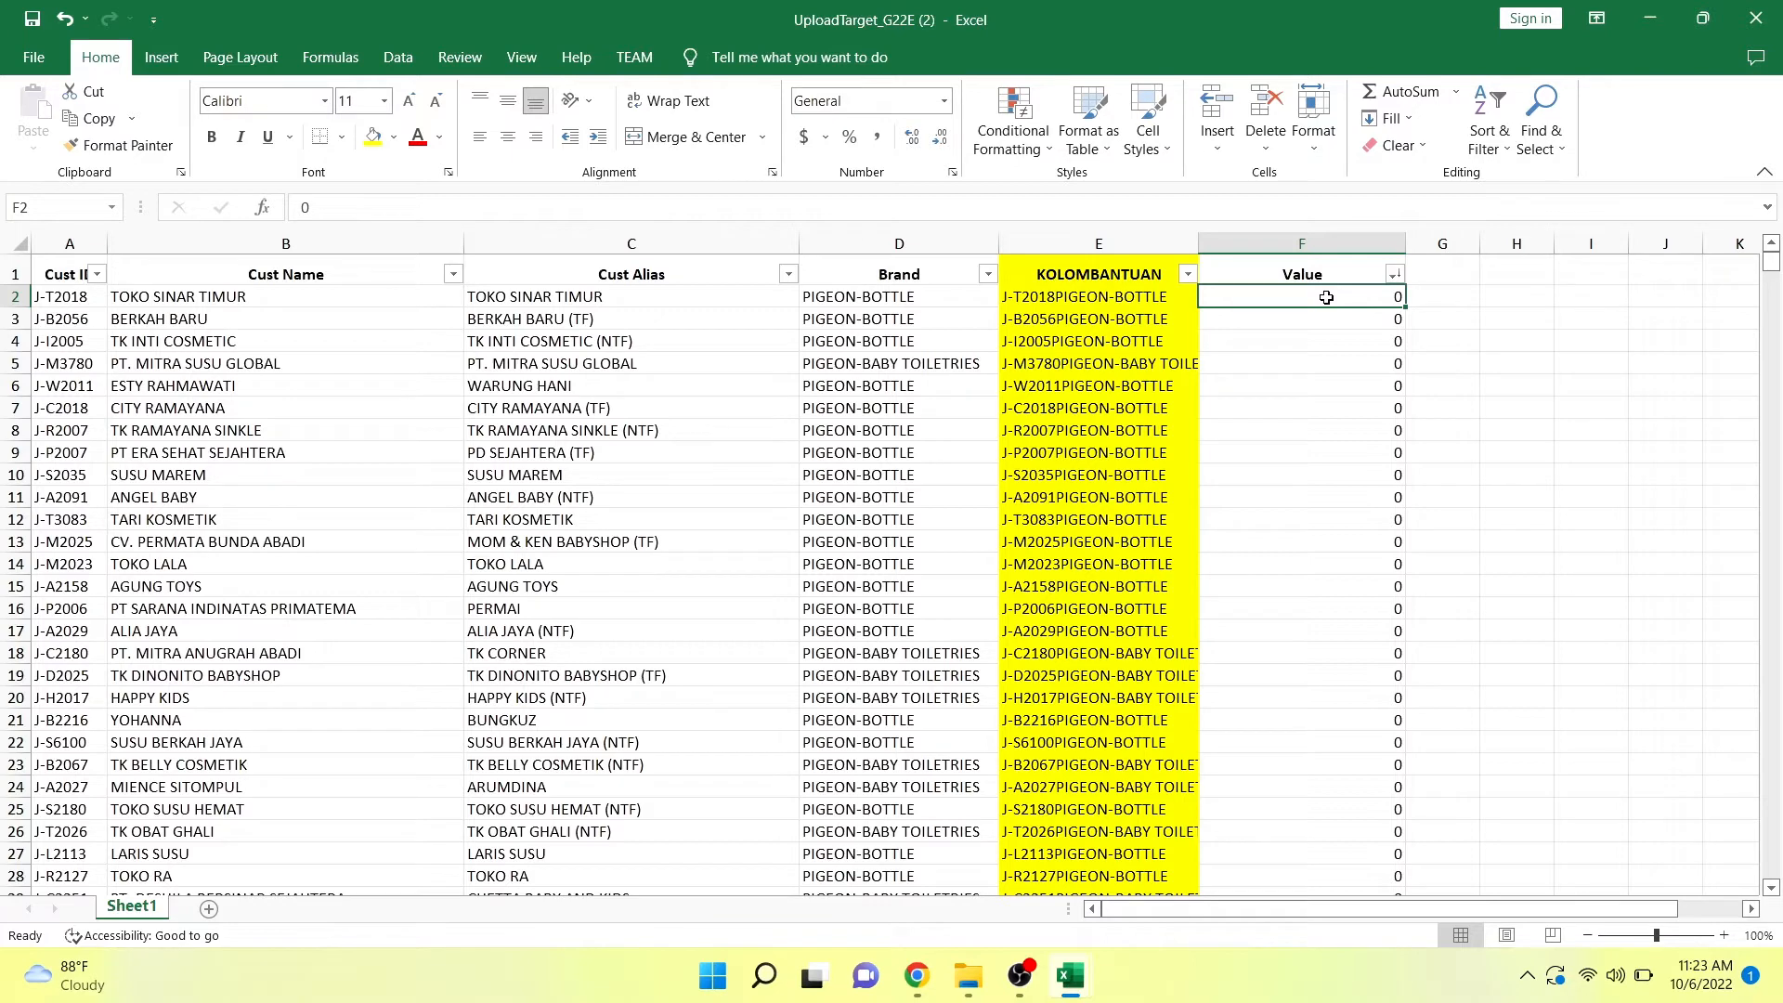
pyautogui.click(1317, 234)
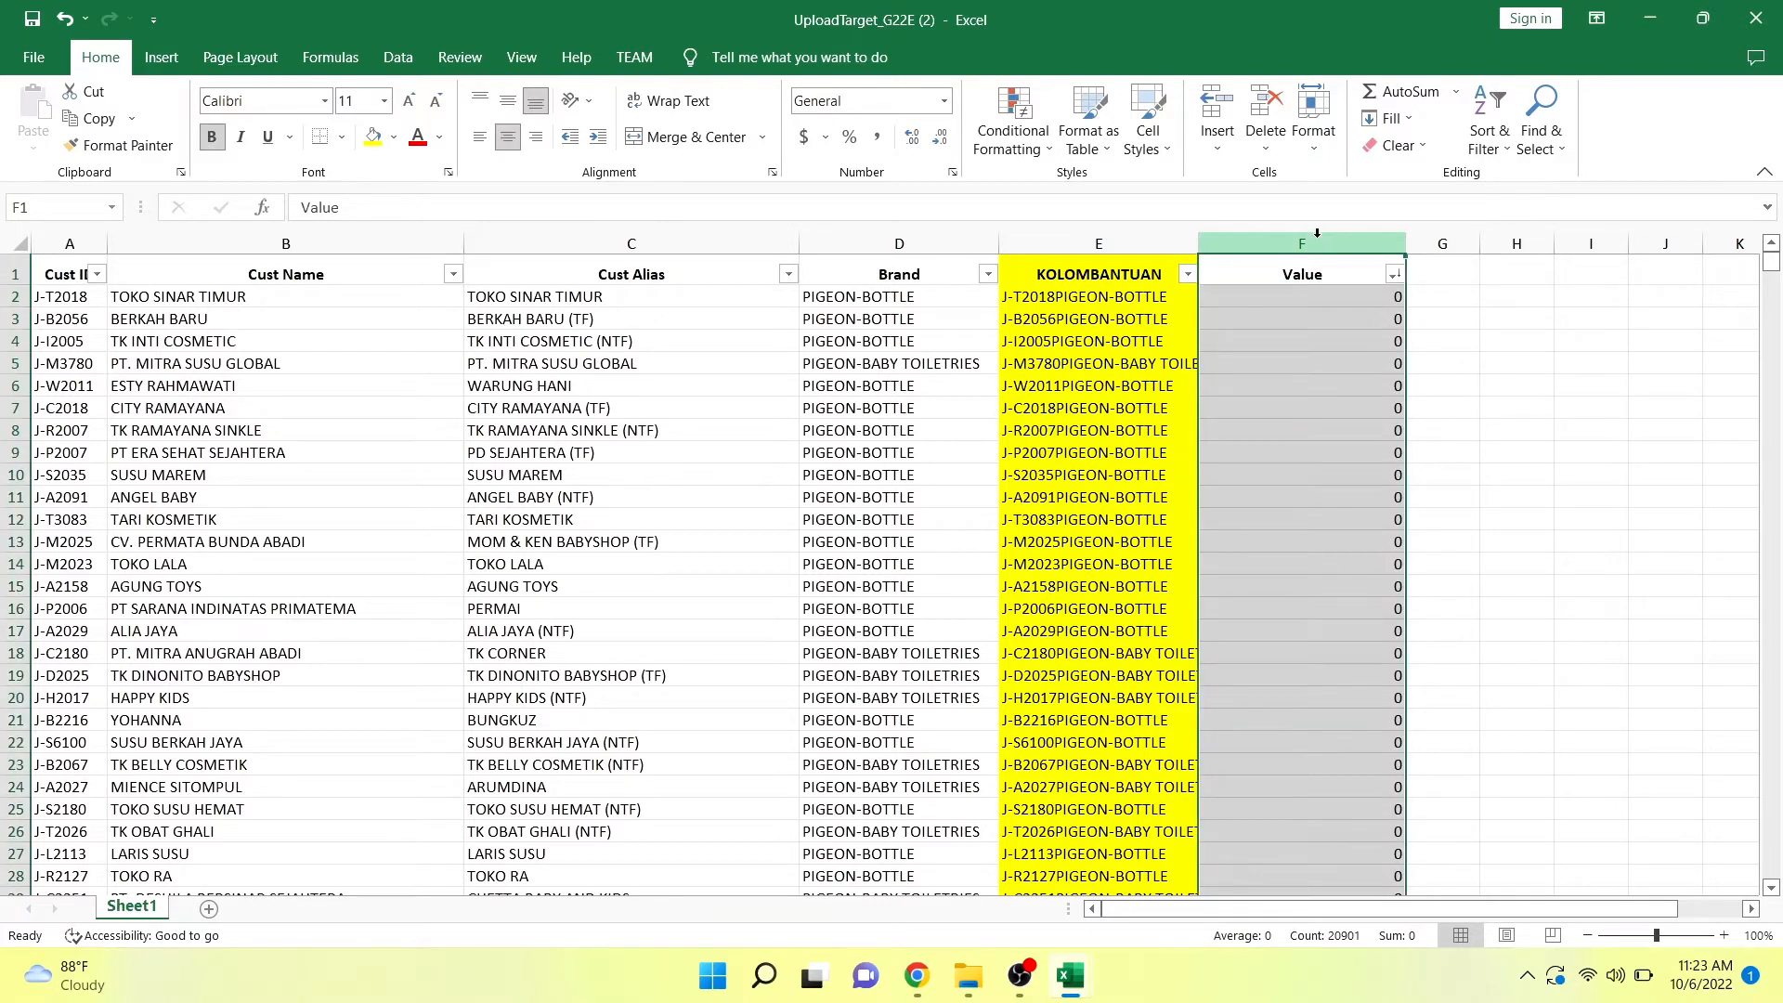
pyautogui.click(80, 295)
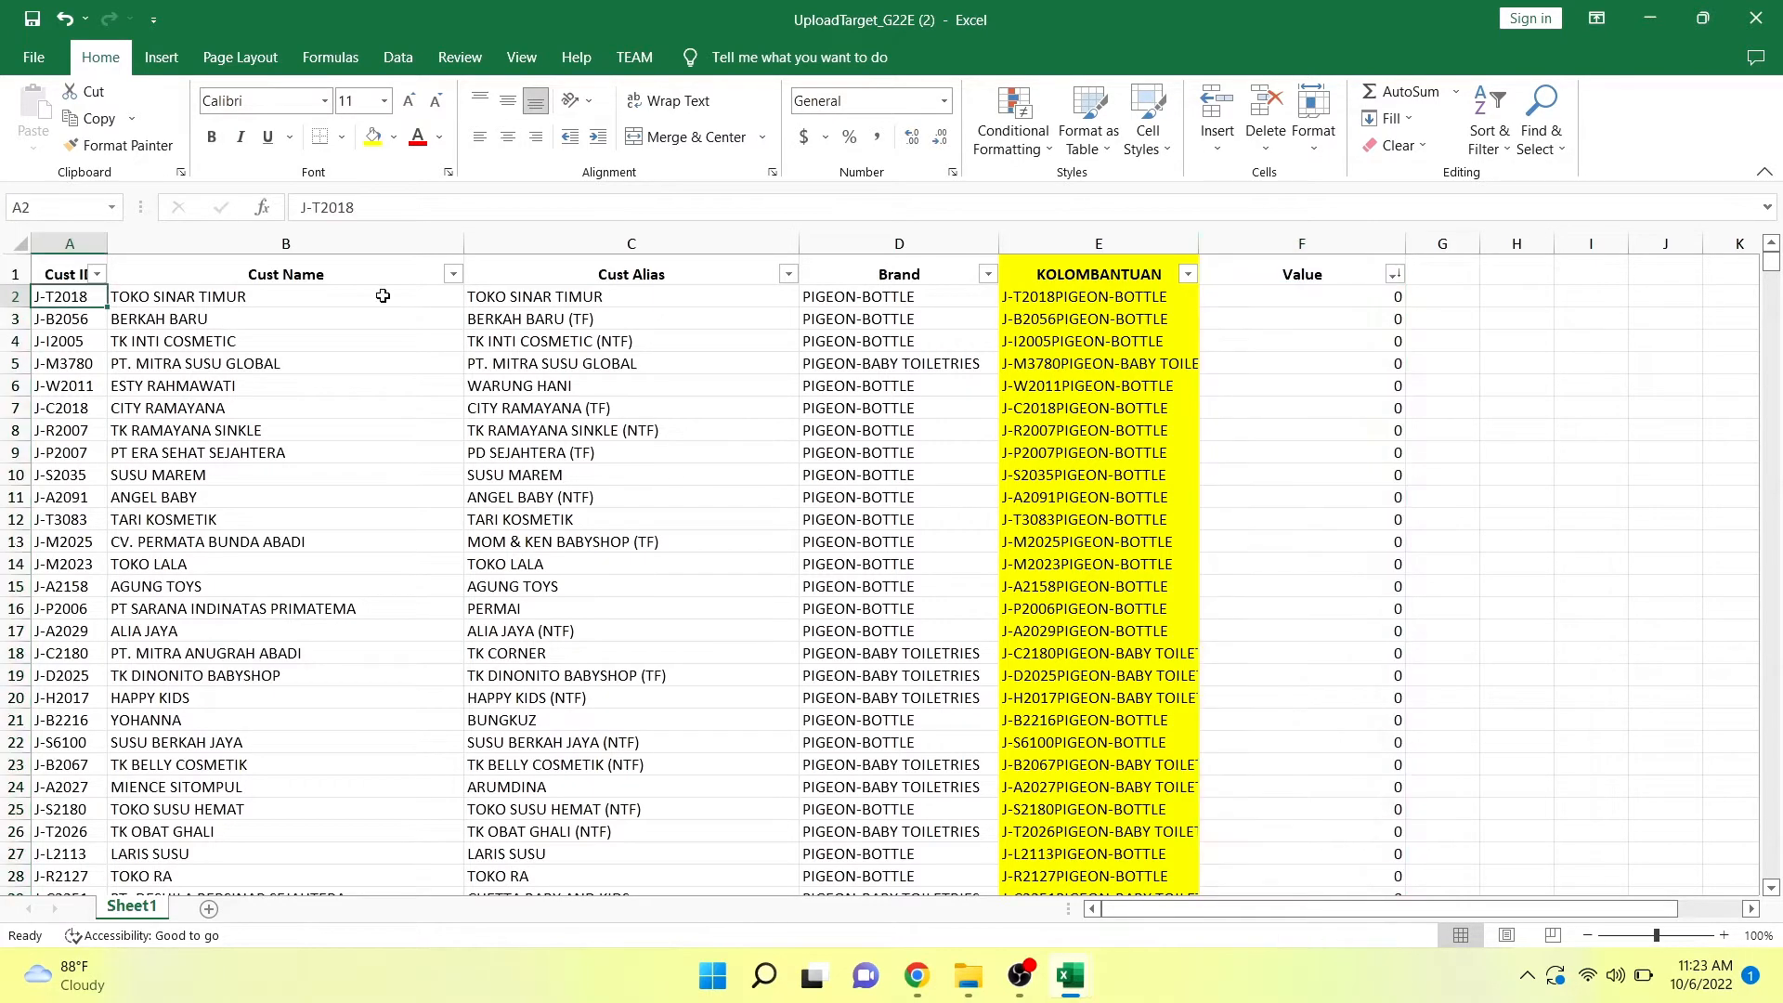
pyautogui.click(860, 294)
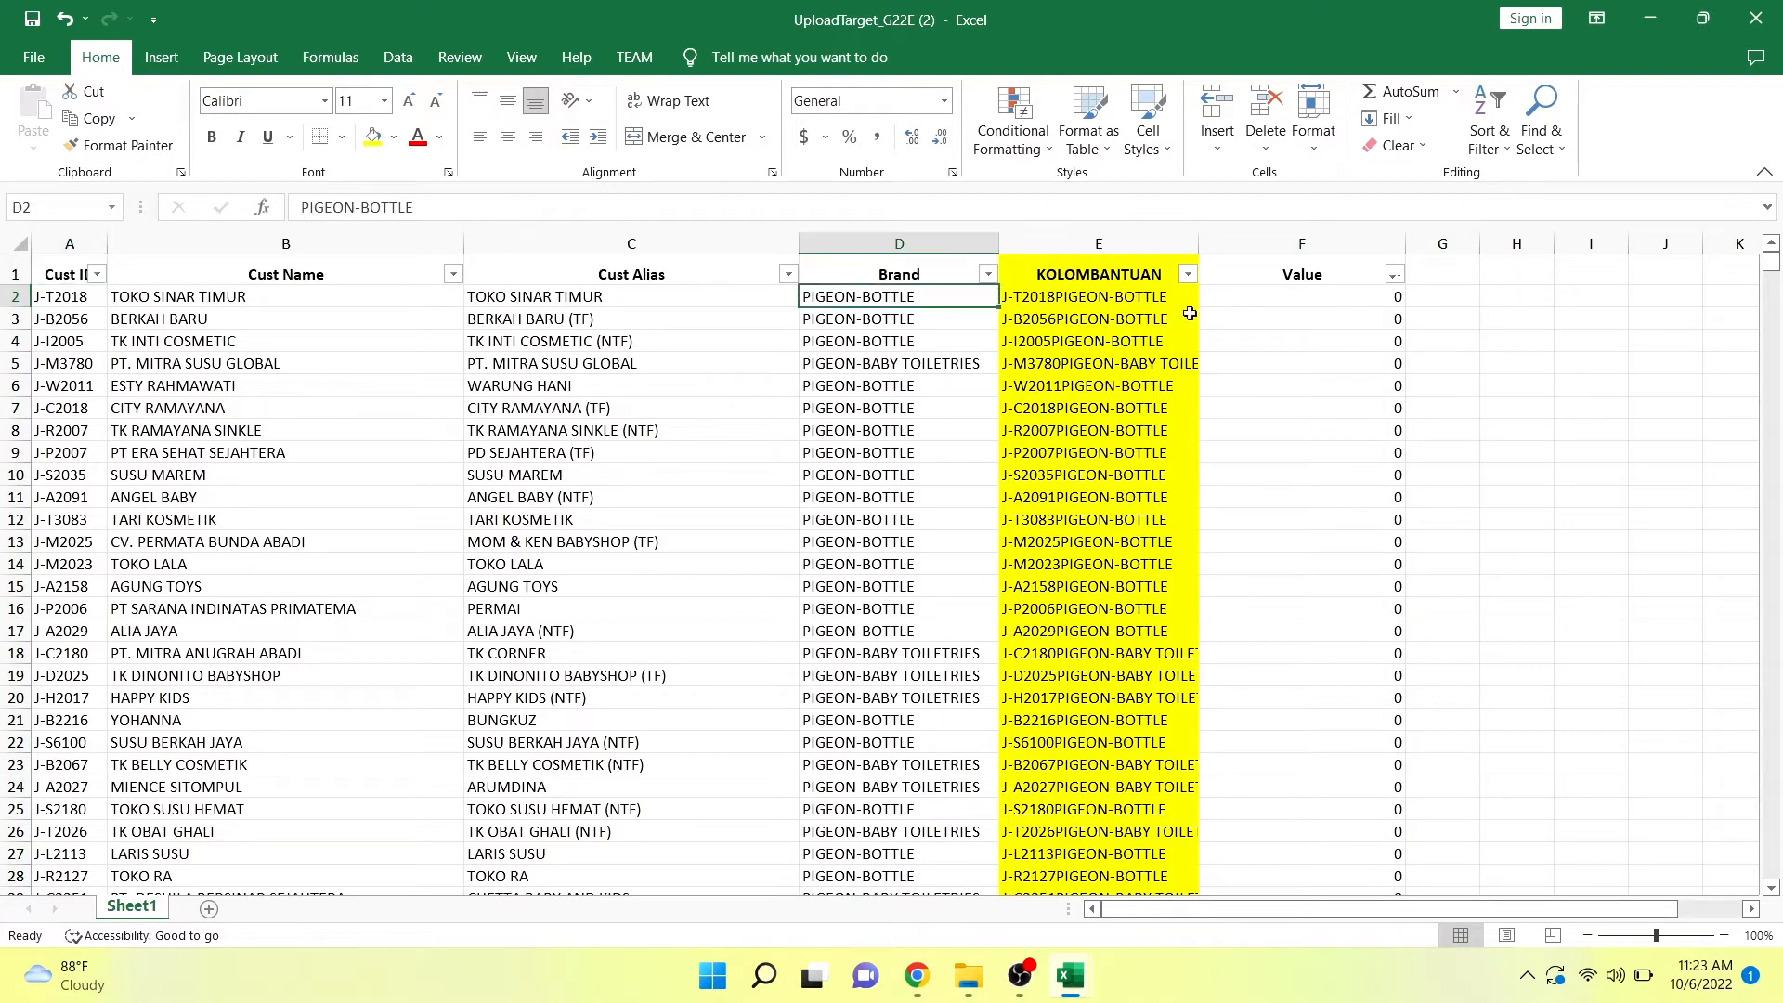
# Begin an IFERROR formula in the first Value cell, F2, wrapping a VLOOKUP with helper cell E2 as the lookup value.
pyautogui.click(1303, 297)
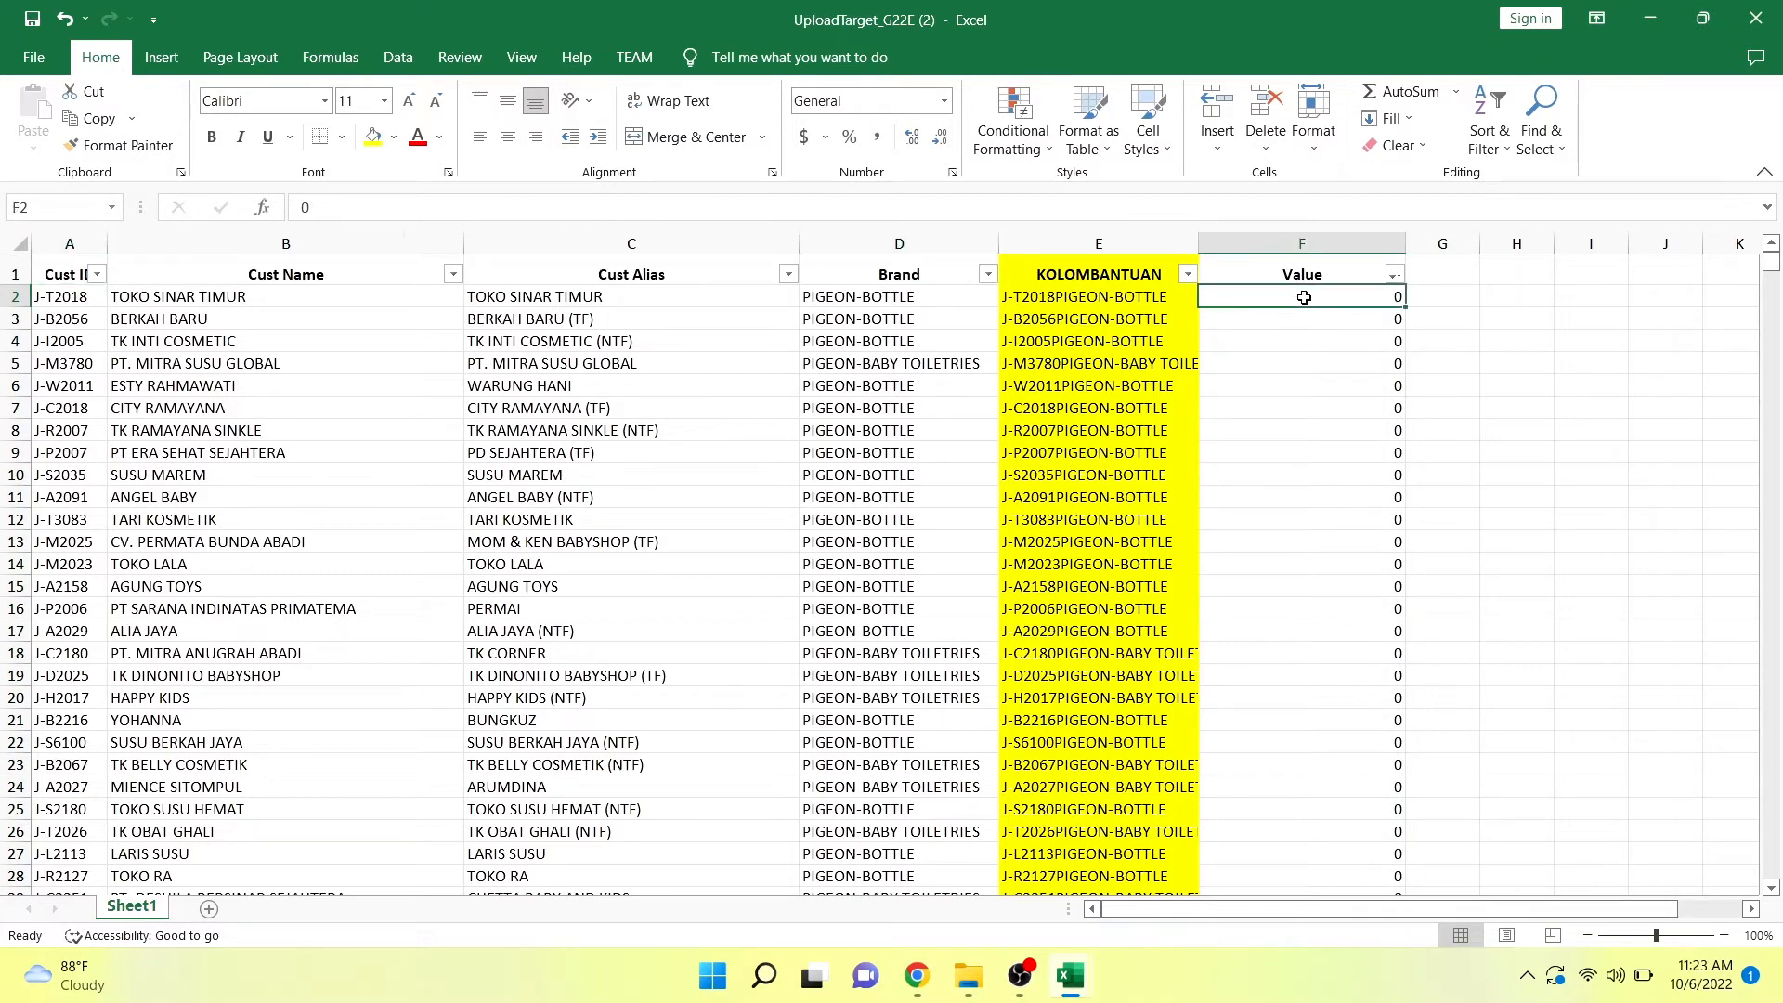
pyautogui.write('=')
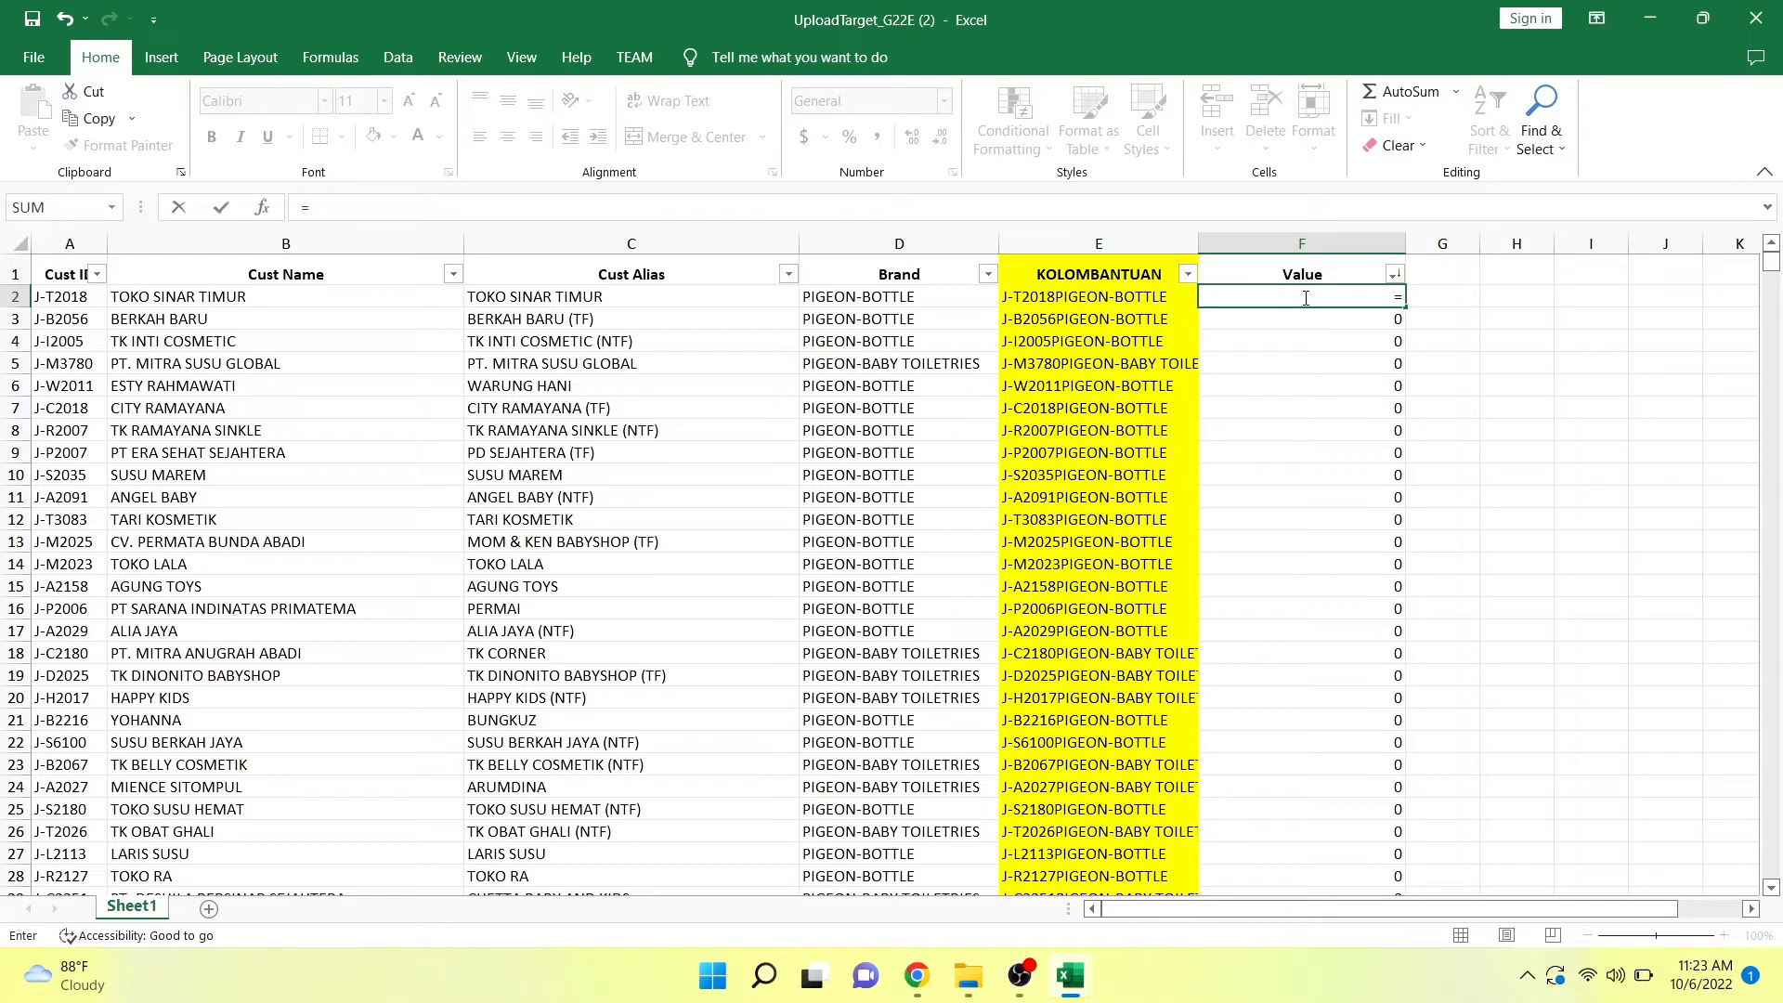
pyautogui.write('v')
pyautogui.press('BackSpace')
pyautogui.write('IF')
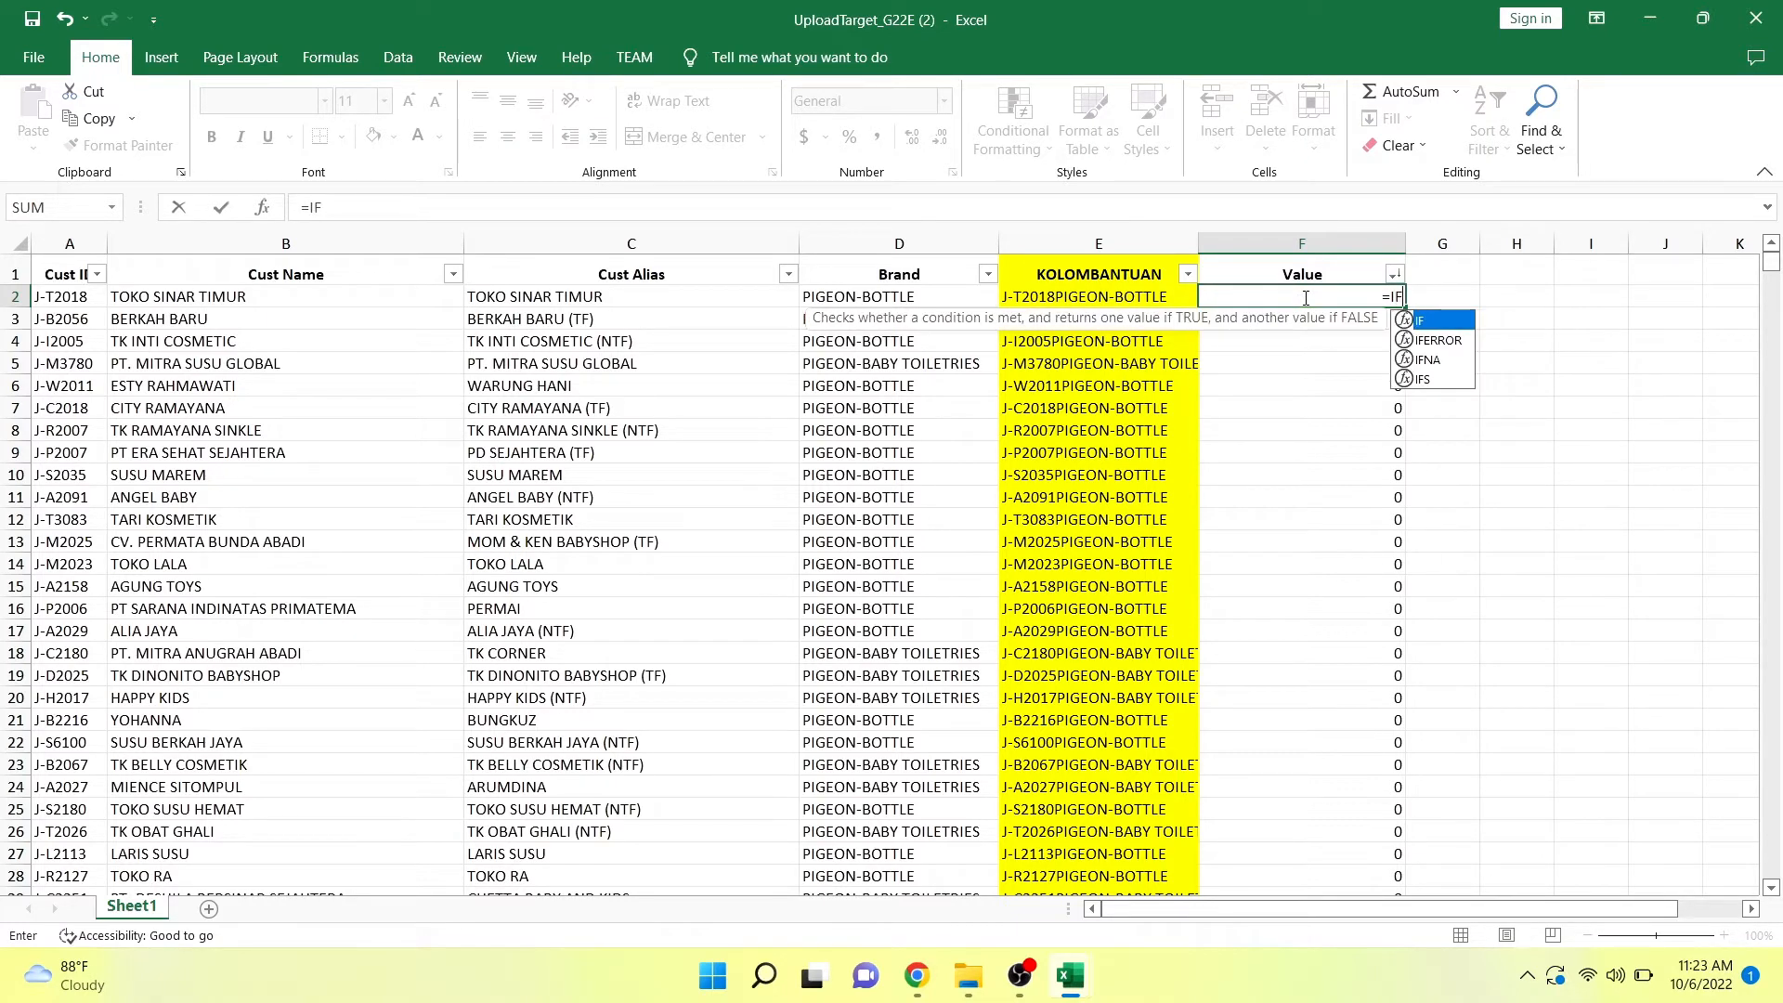
pyautogui.press('Down')
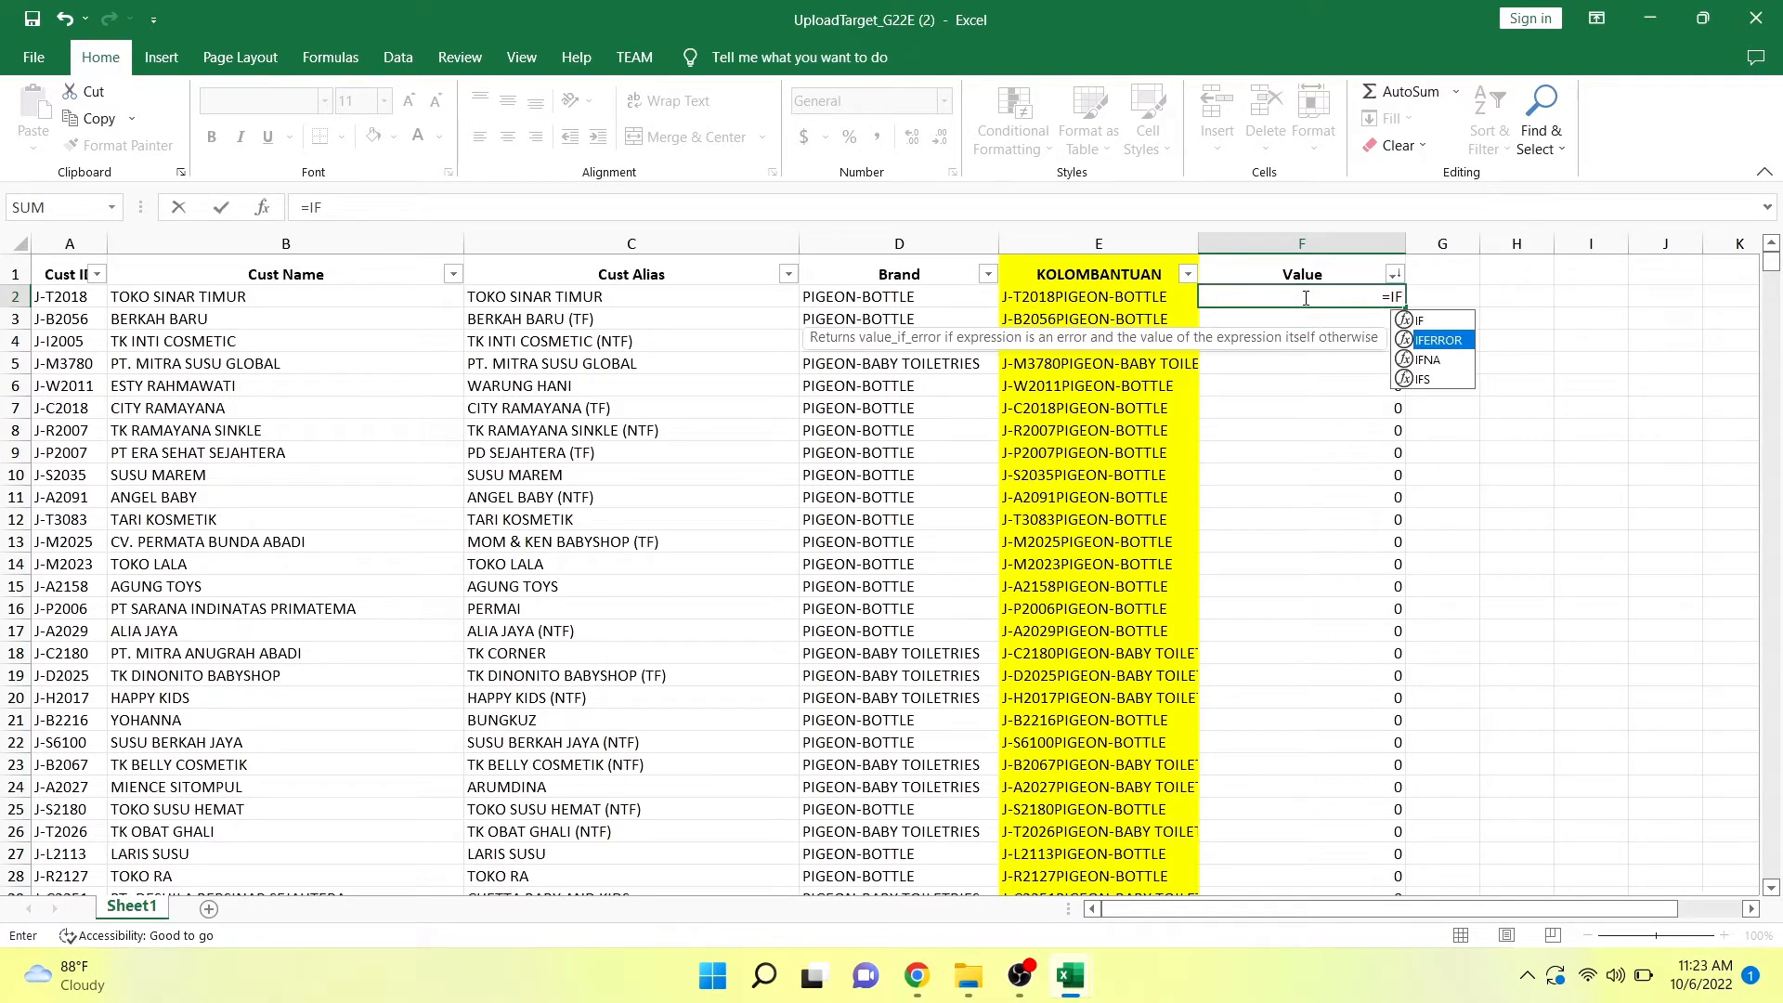
pyautogui.press('Tab')
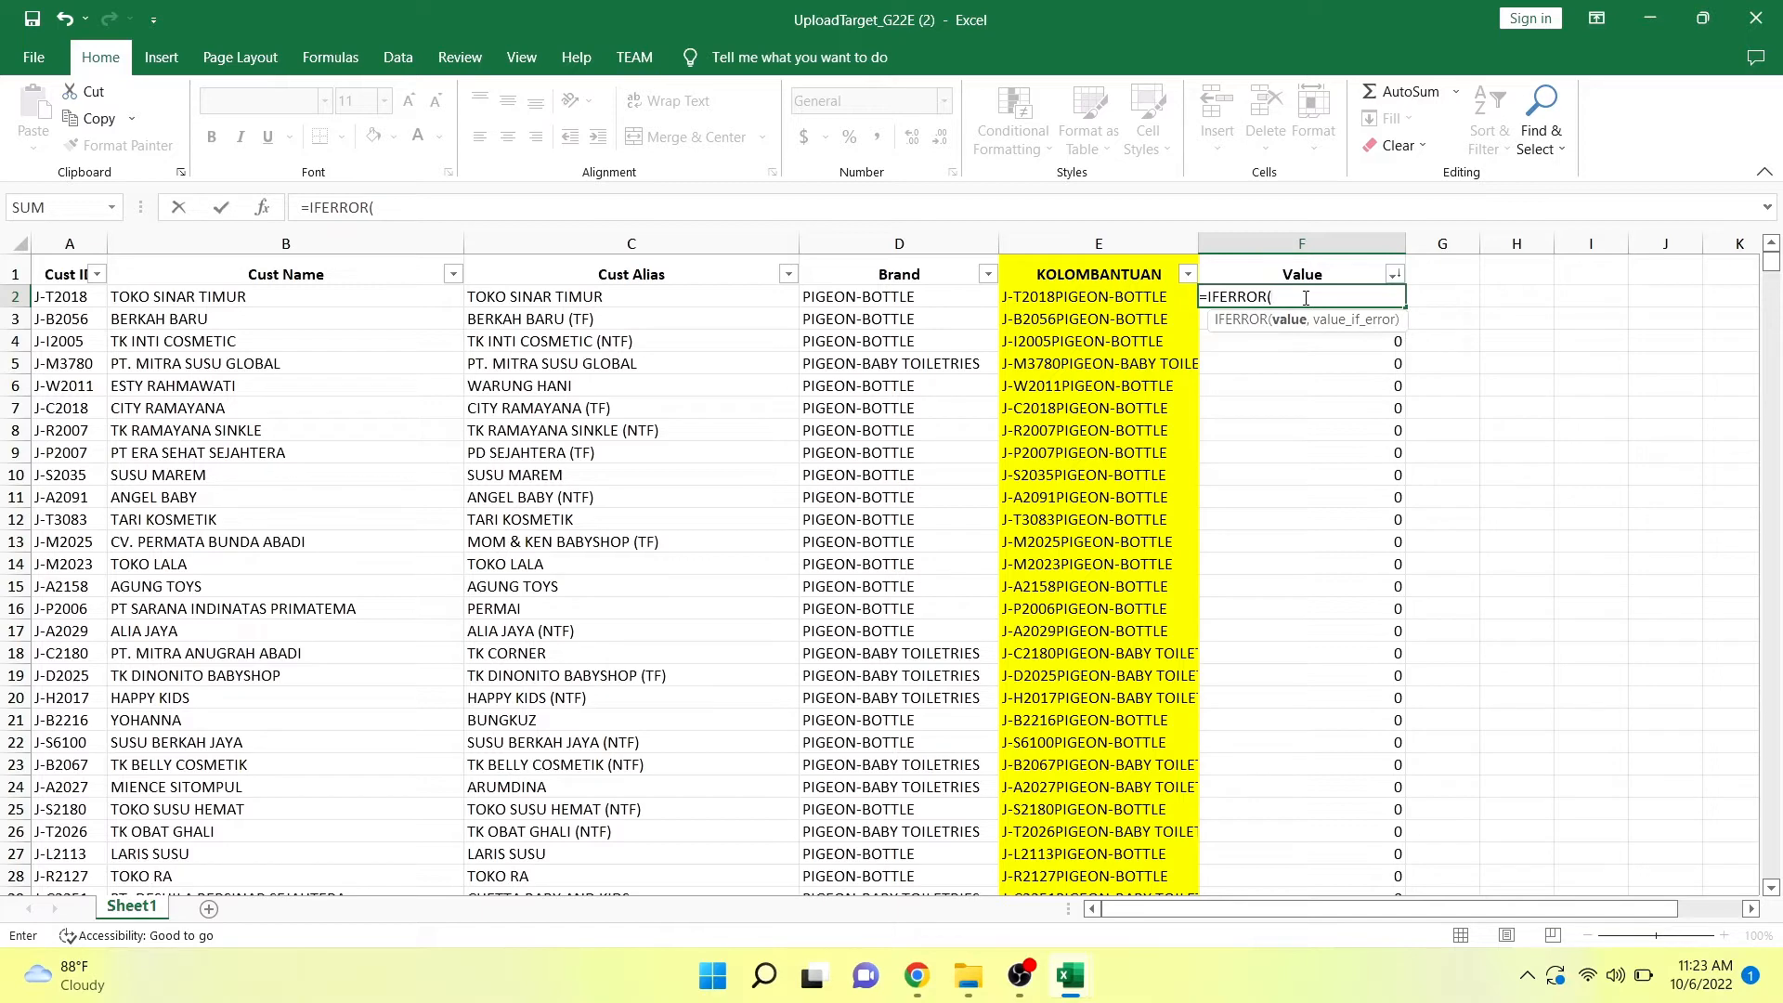
pyautogui.write('VLO')
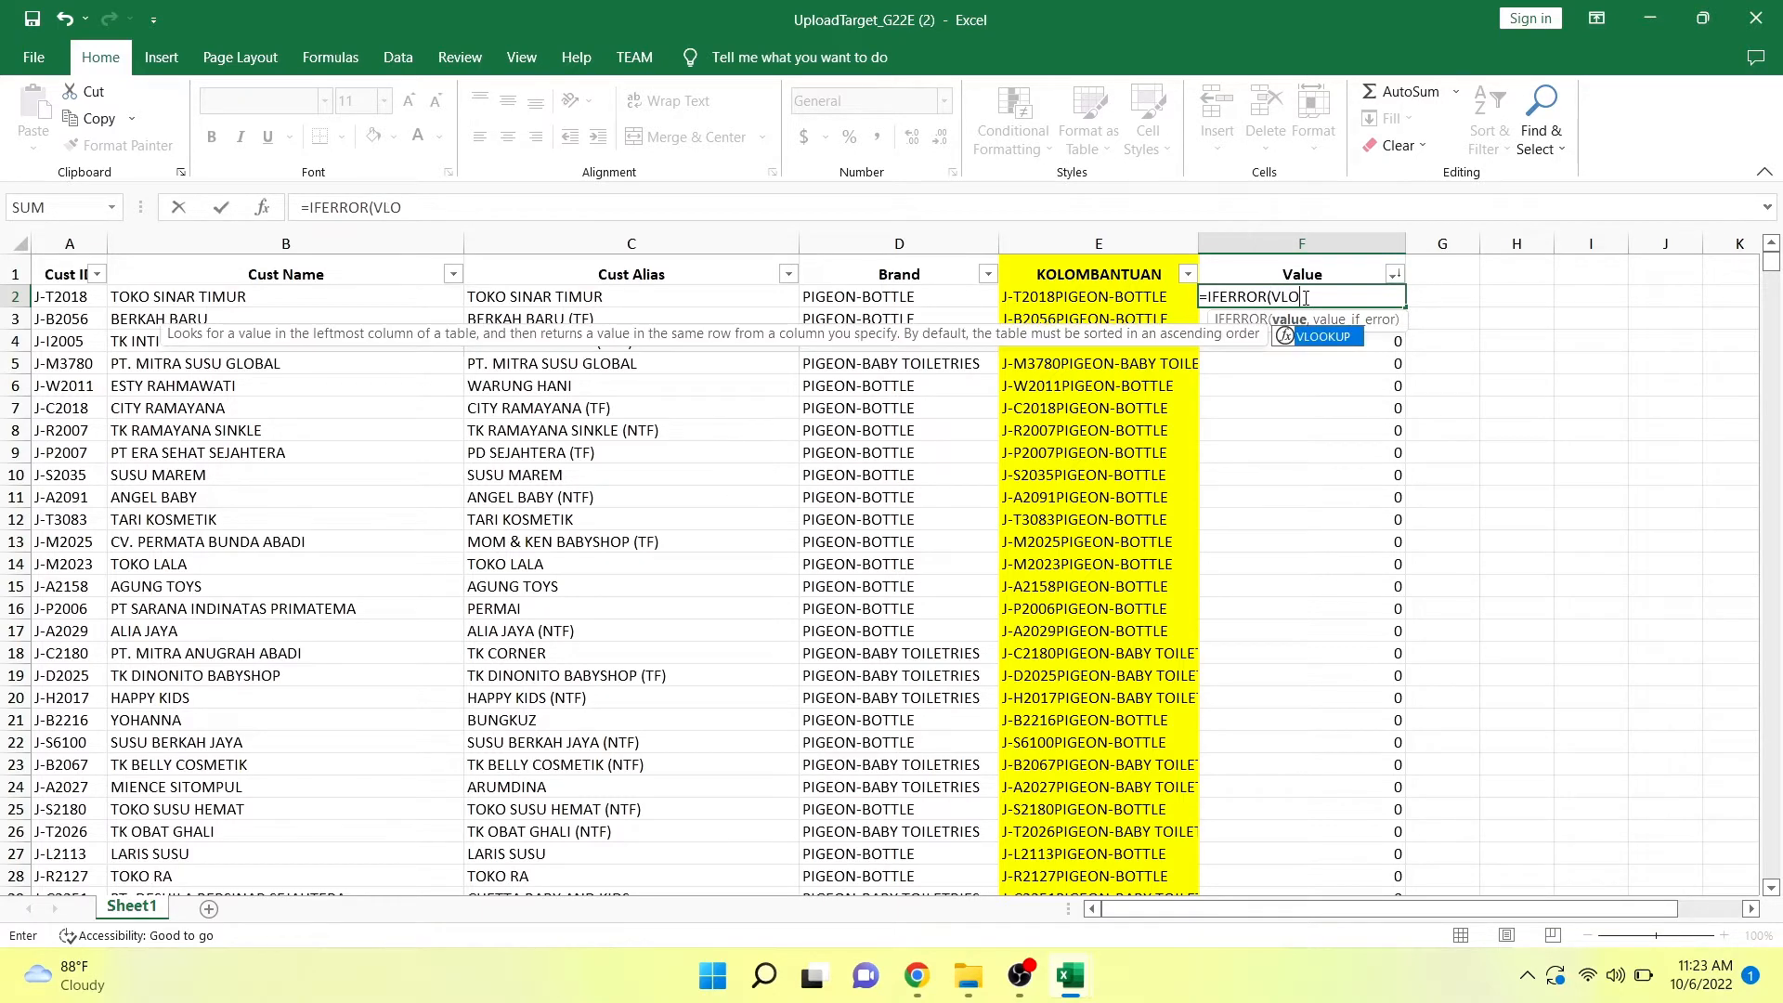
pyautogui.press('Tab')
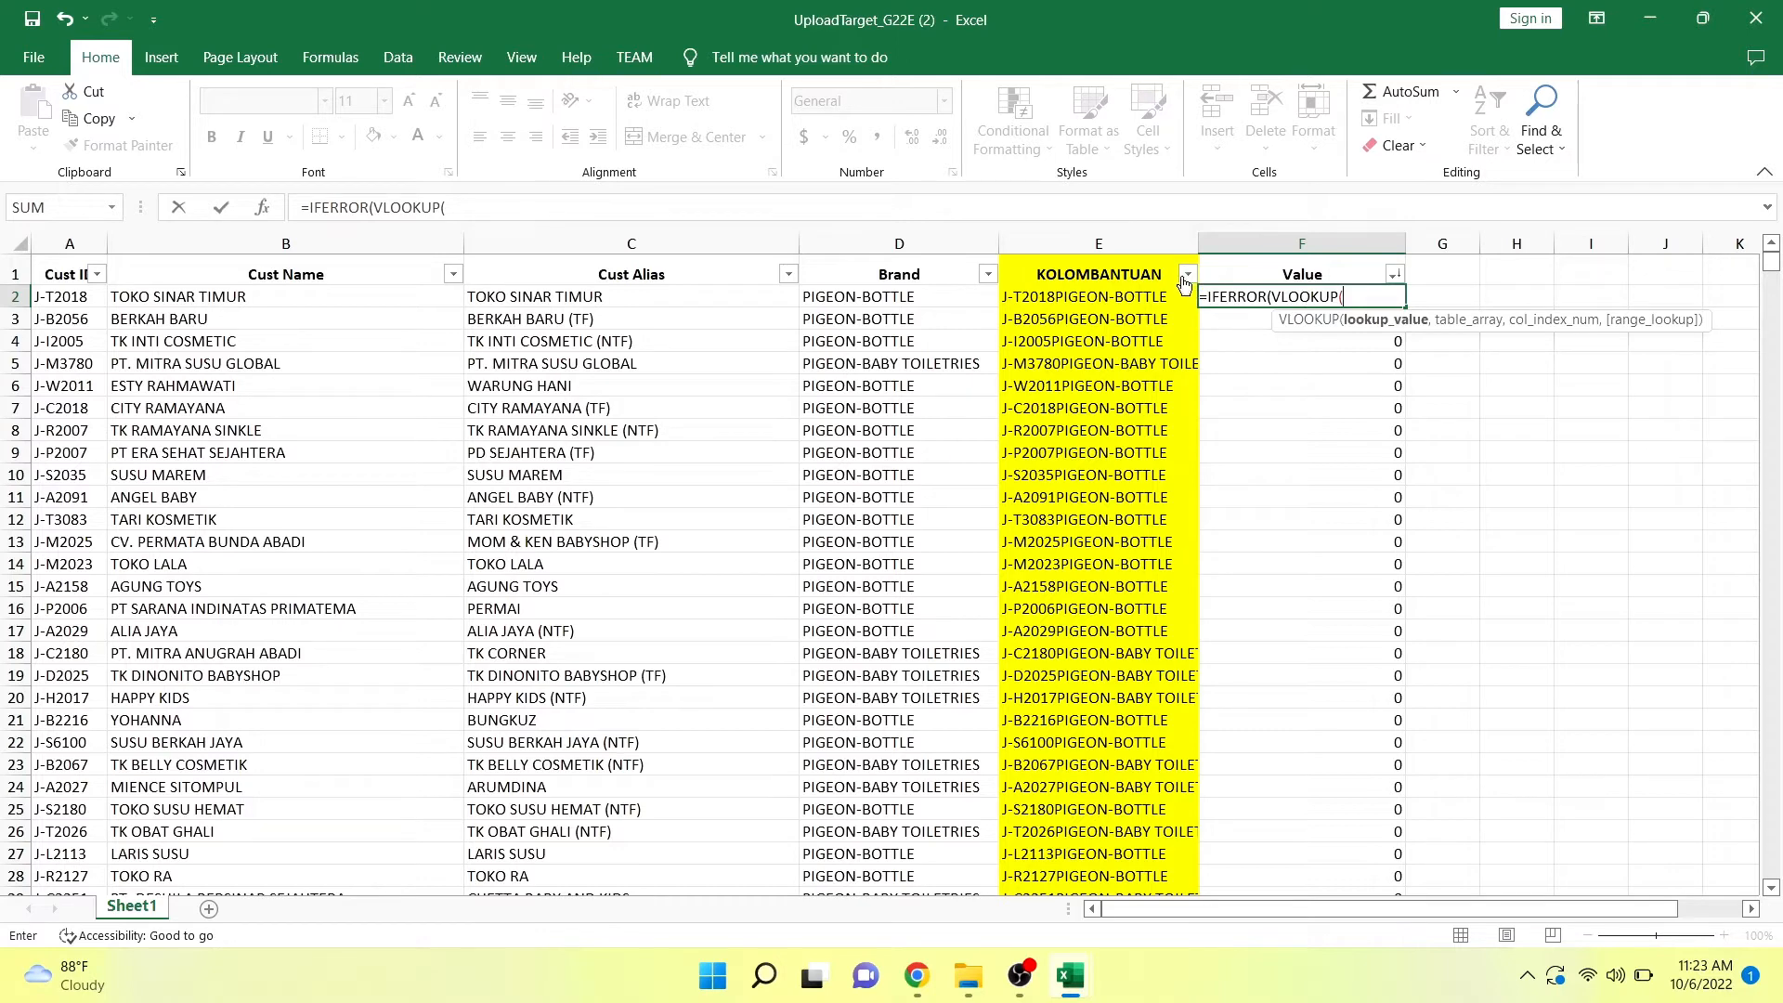
pyautogui.click(1136, 297)
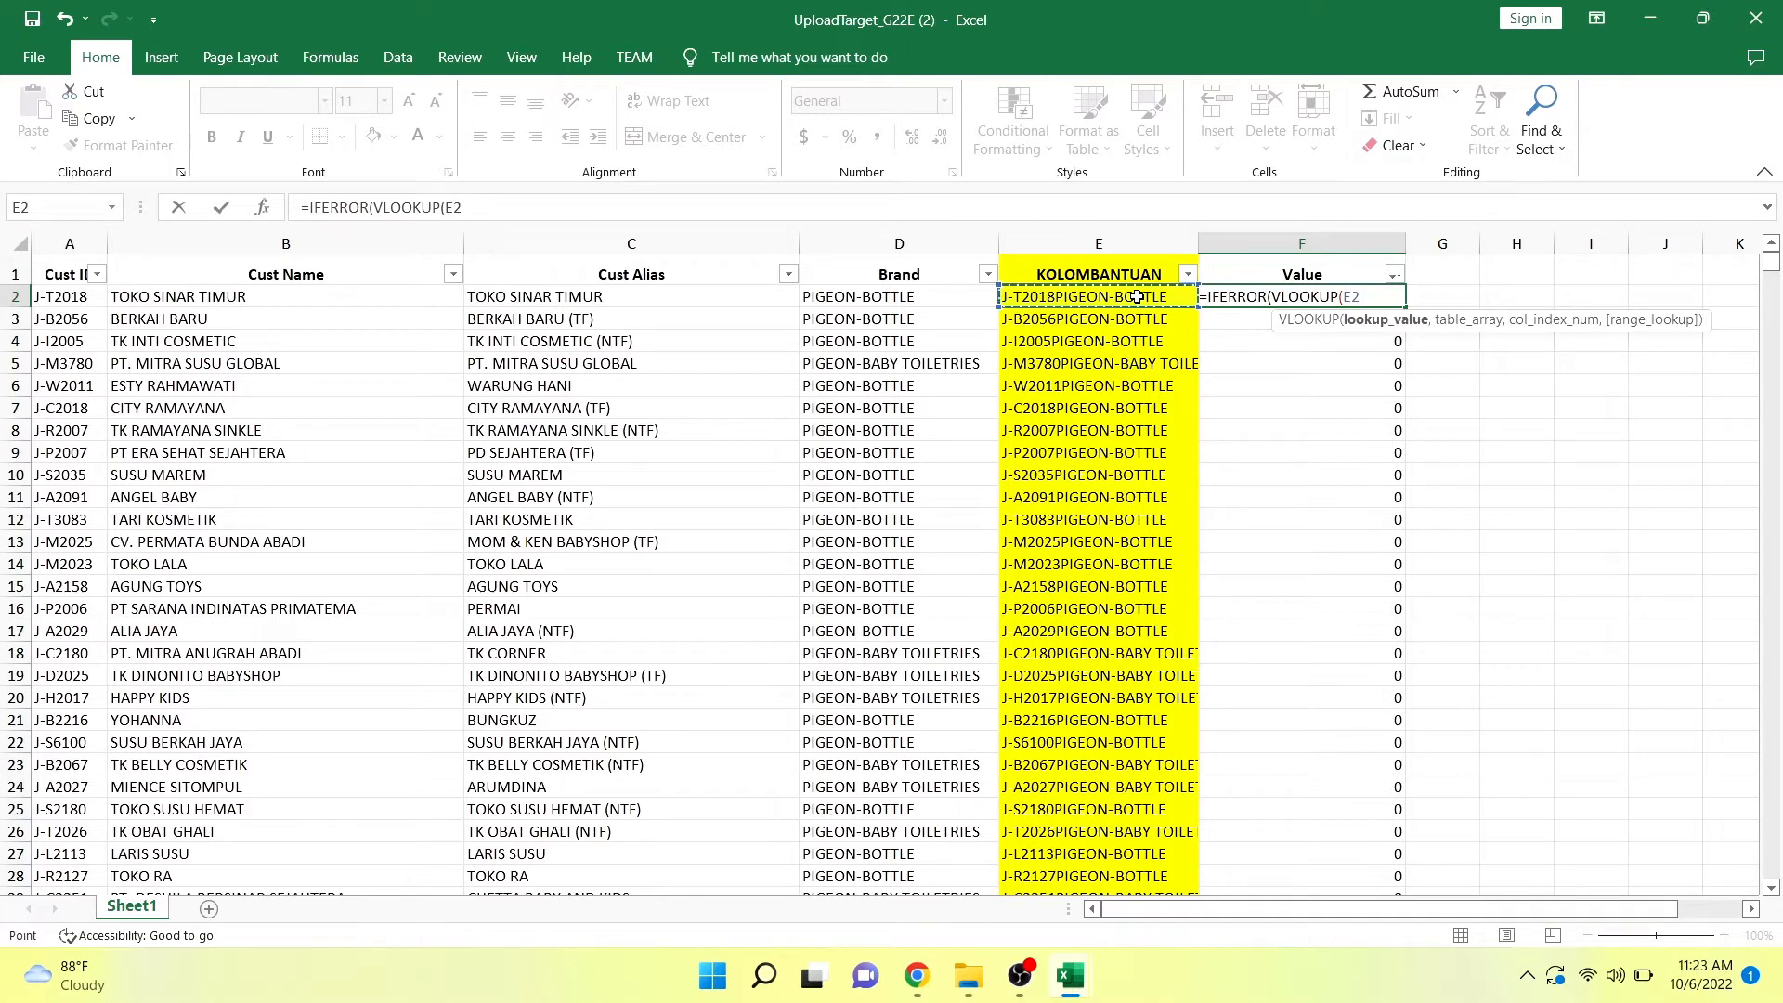
pyautogui.write(',')
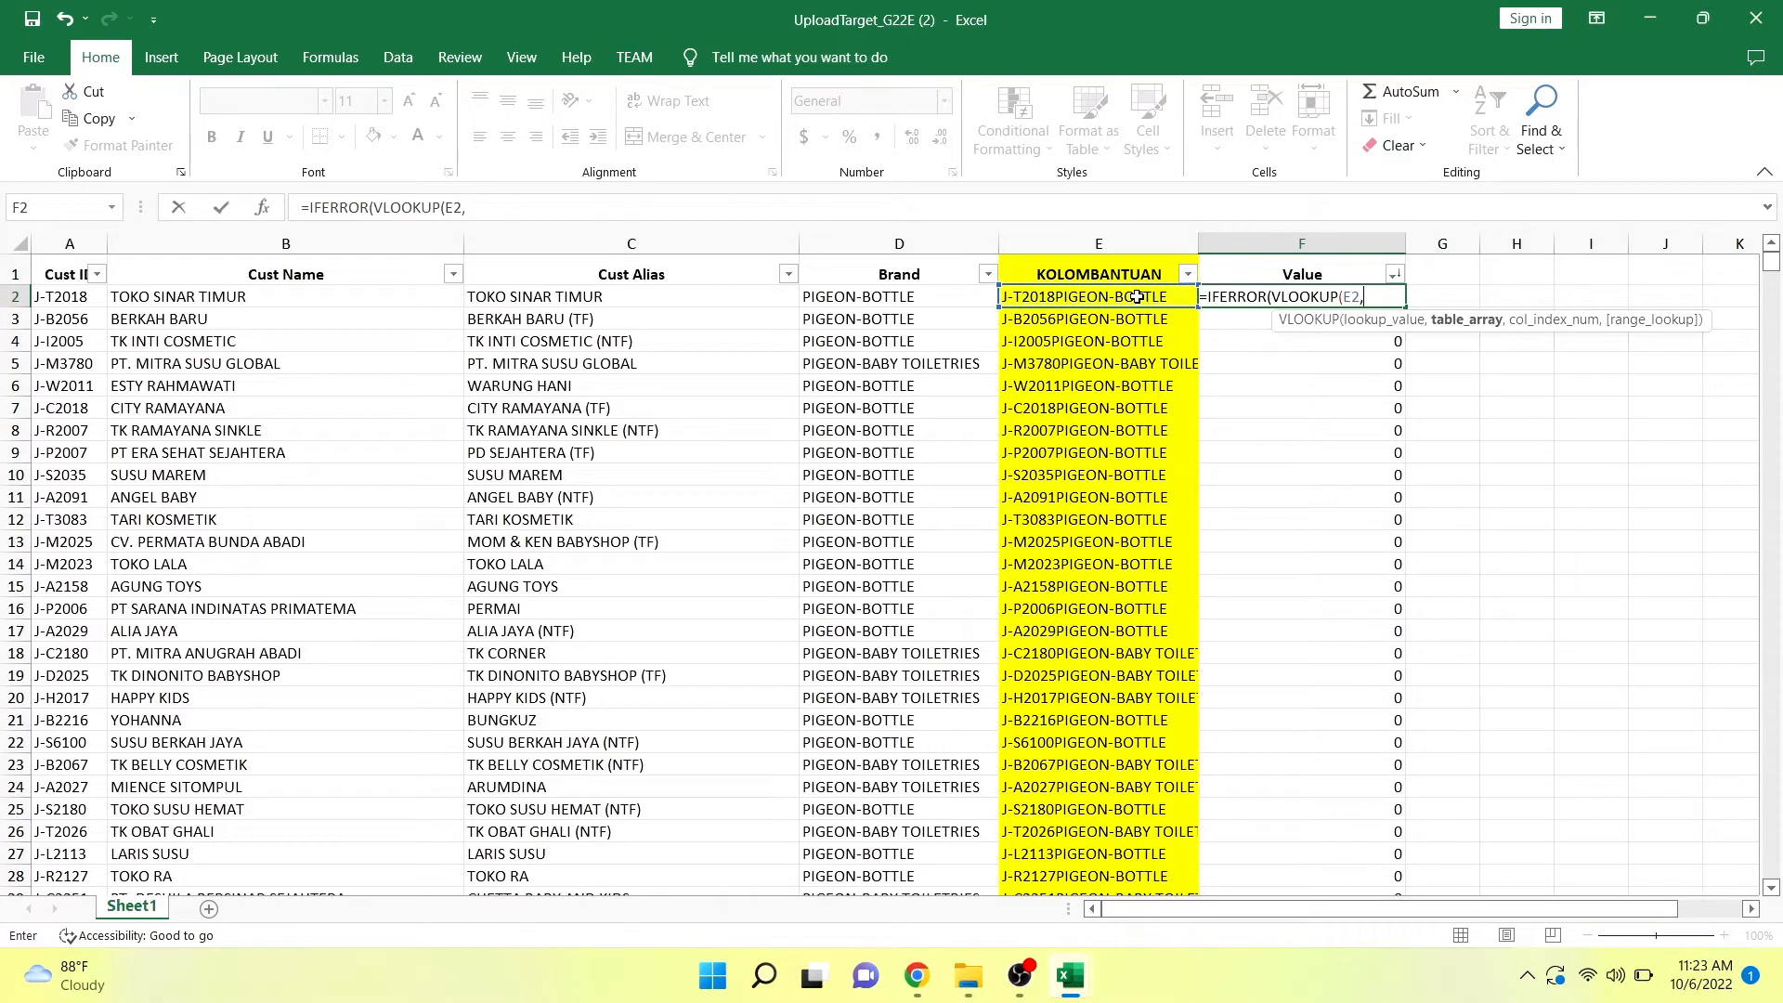
# Set the VLOOKUP table array to $E$3:$J$8733 on the TARGET PERSALESMAN sheet of the breakdown sales dki update workbook.
pyautogui.moveTo(1084, 999)
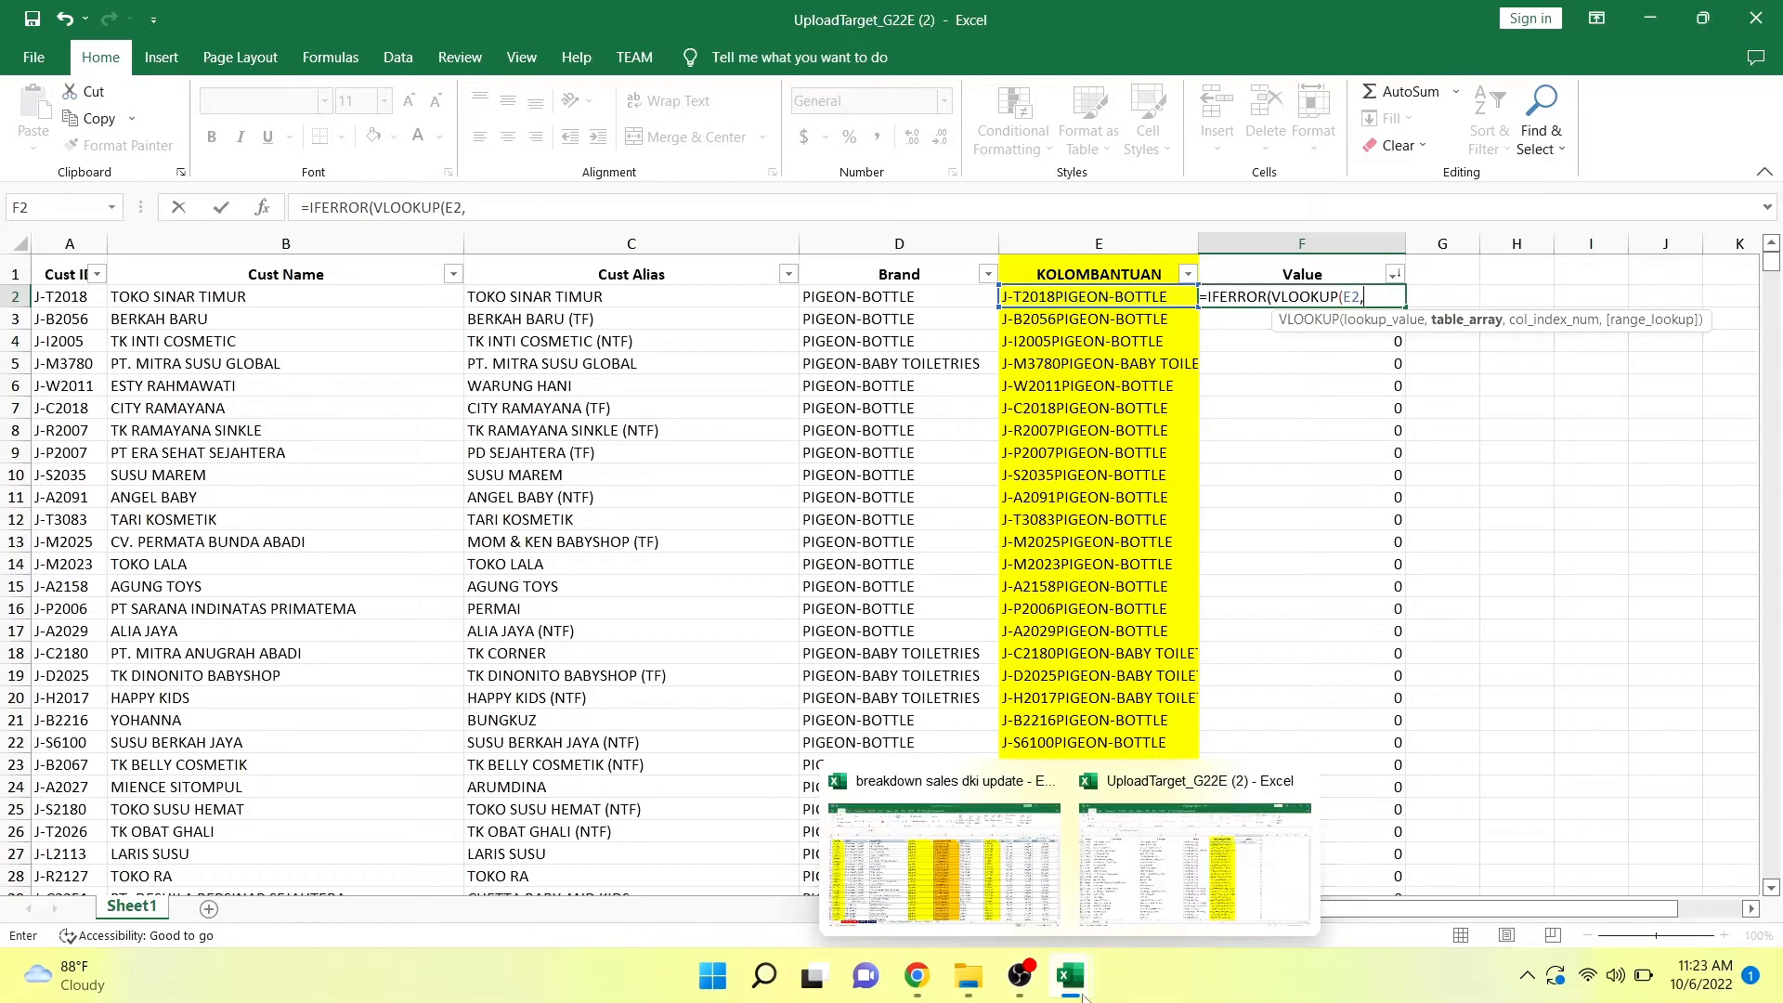
pyautogui.click(1012, 882)
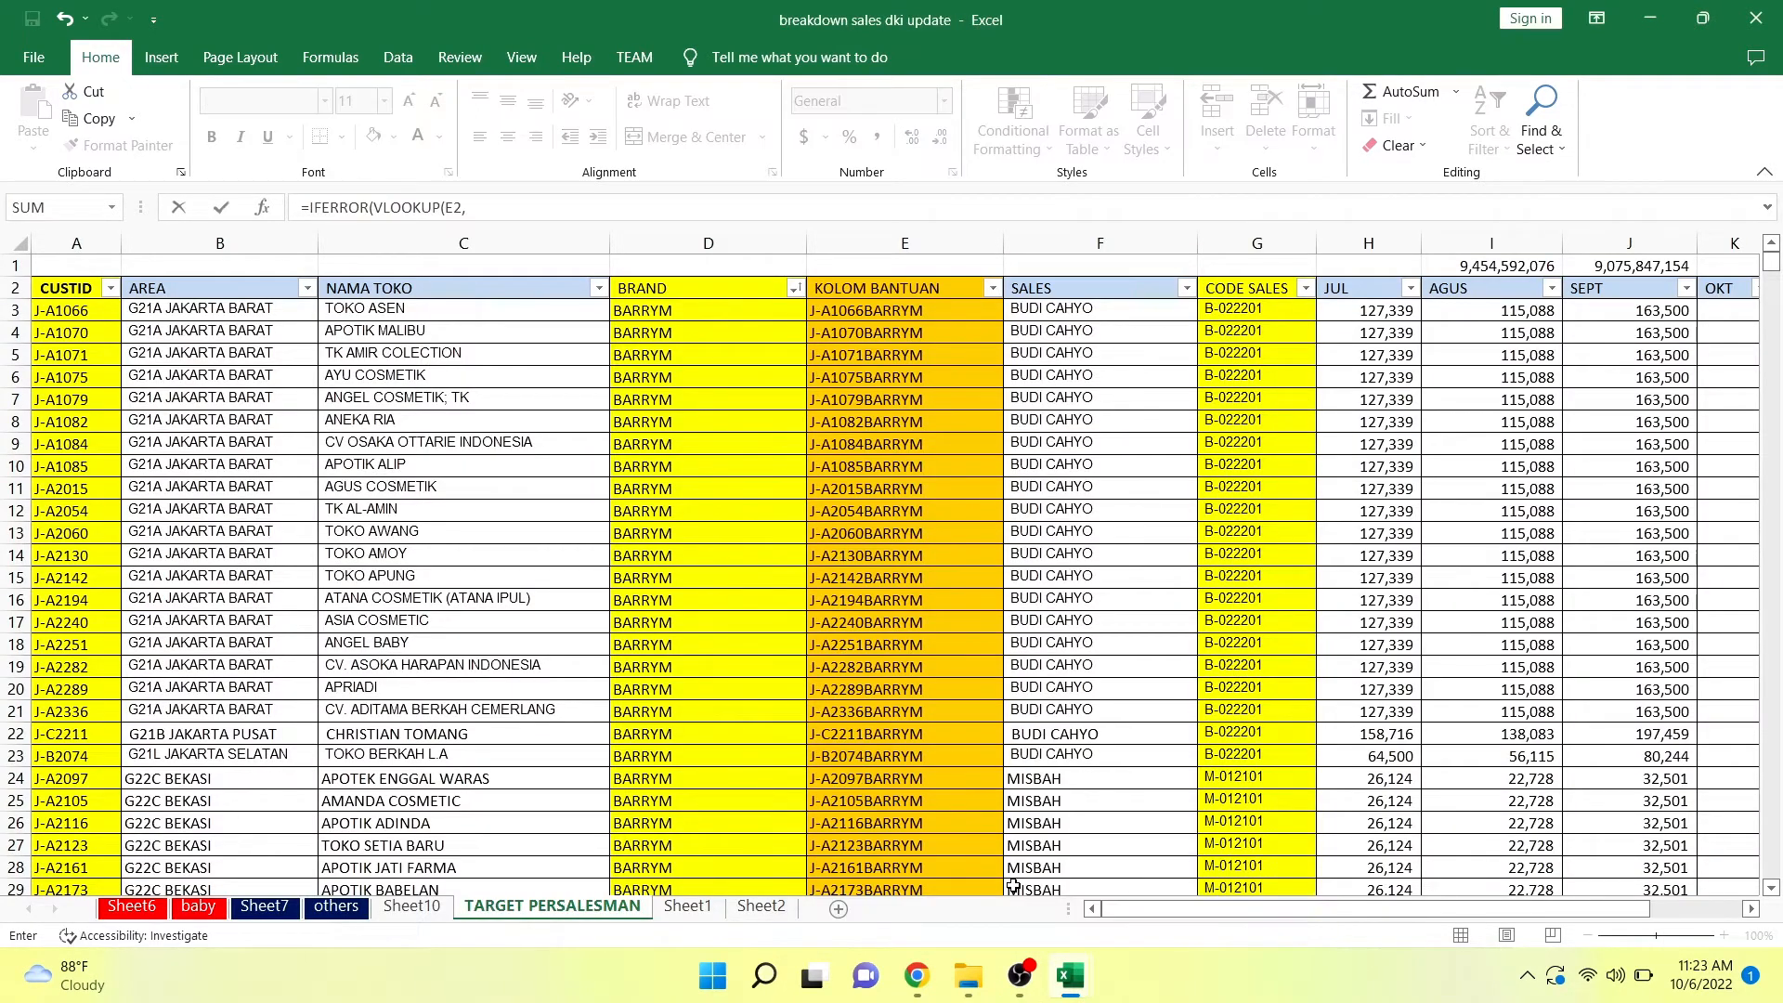
pyautogui.click(873, 316)
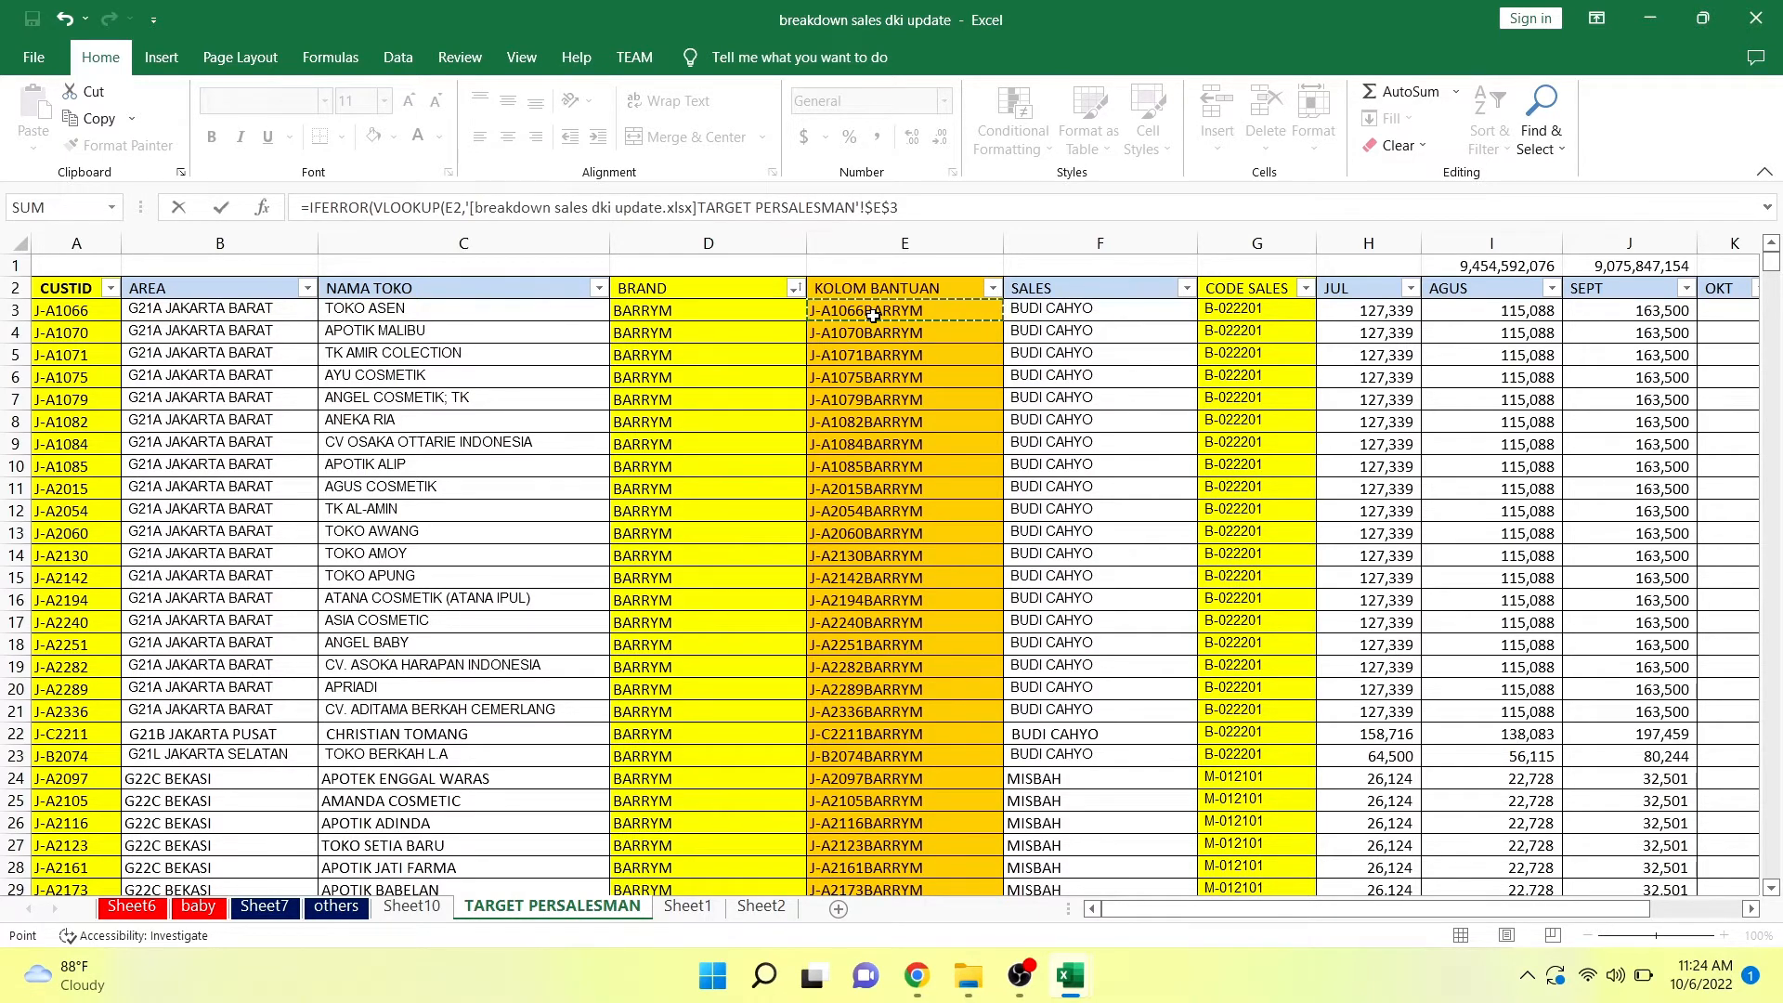
pyautogui.hotkey('shift', 'Right')
pyautogui.hotkey('shift', 'Right')
pyautogui.hotkey('shift', 'Right')
pyautogui.hotkey('shift', 'Right')
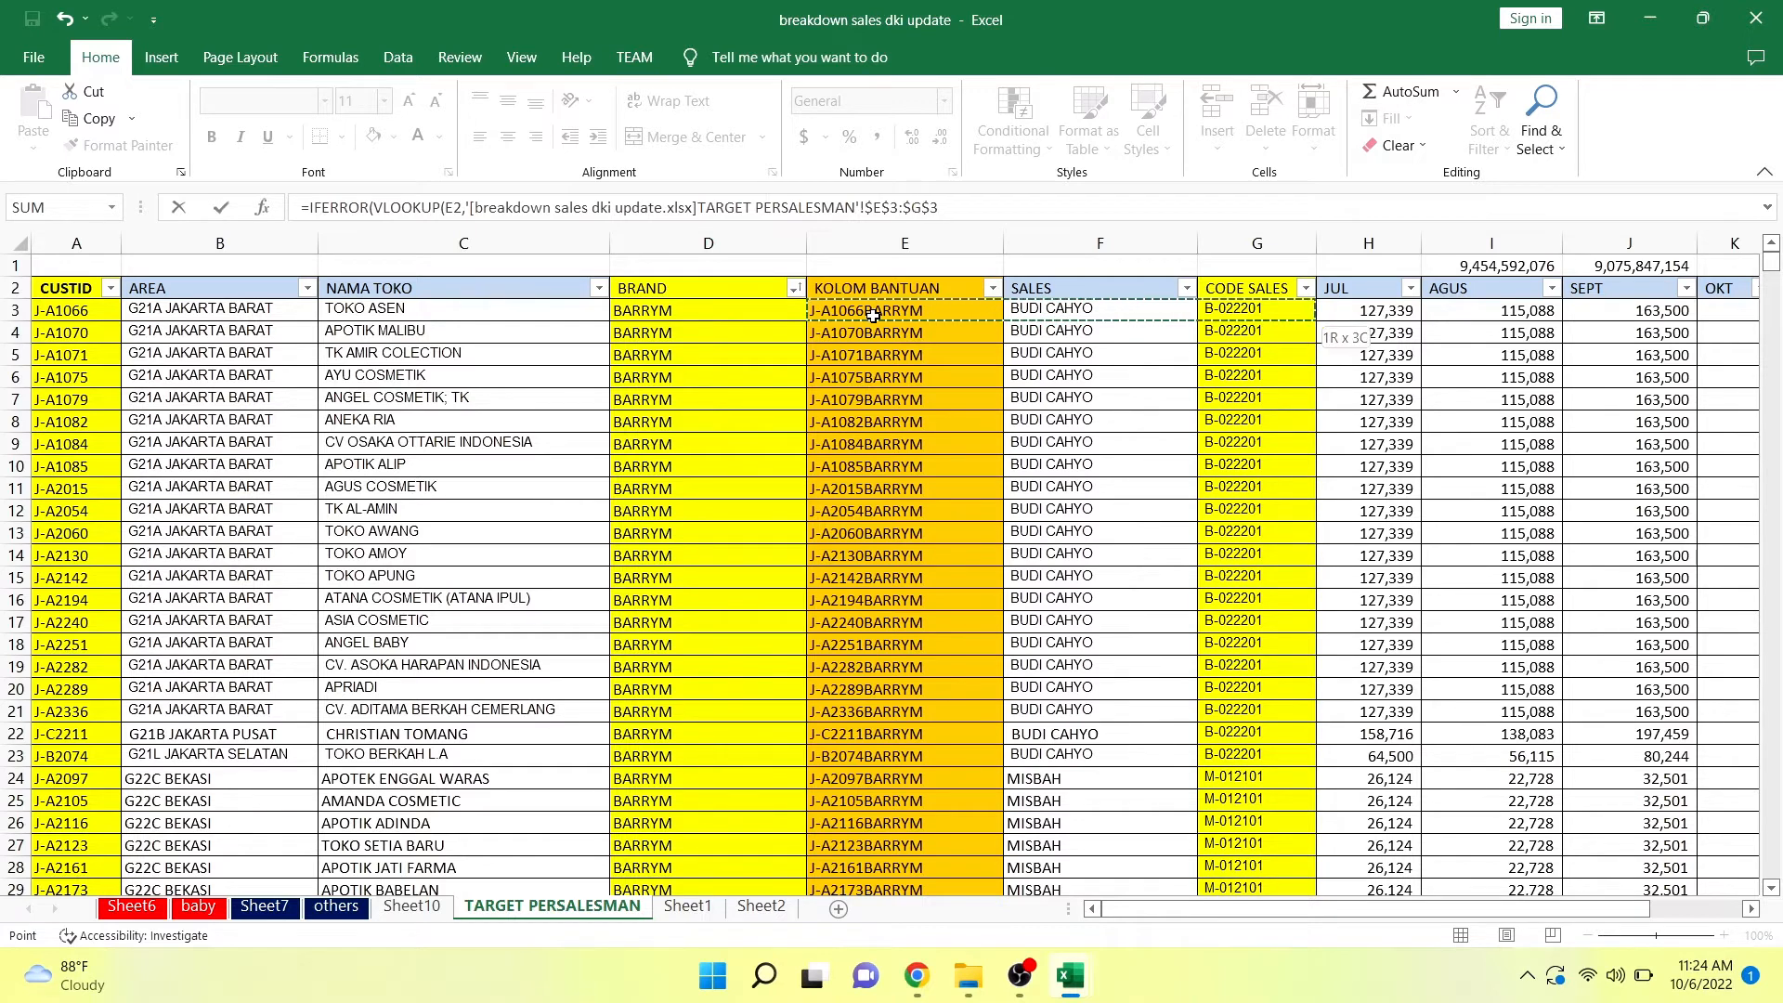
pyautogui.hotkey('shift', 'Right')
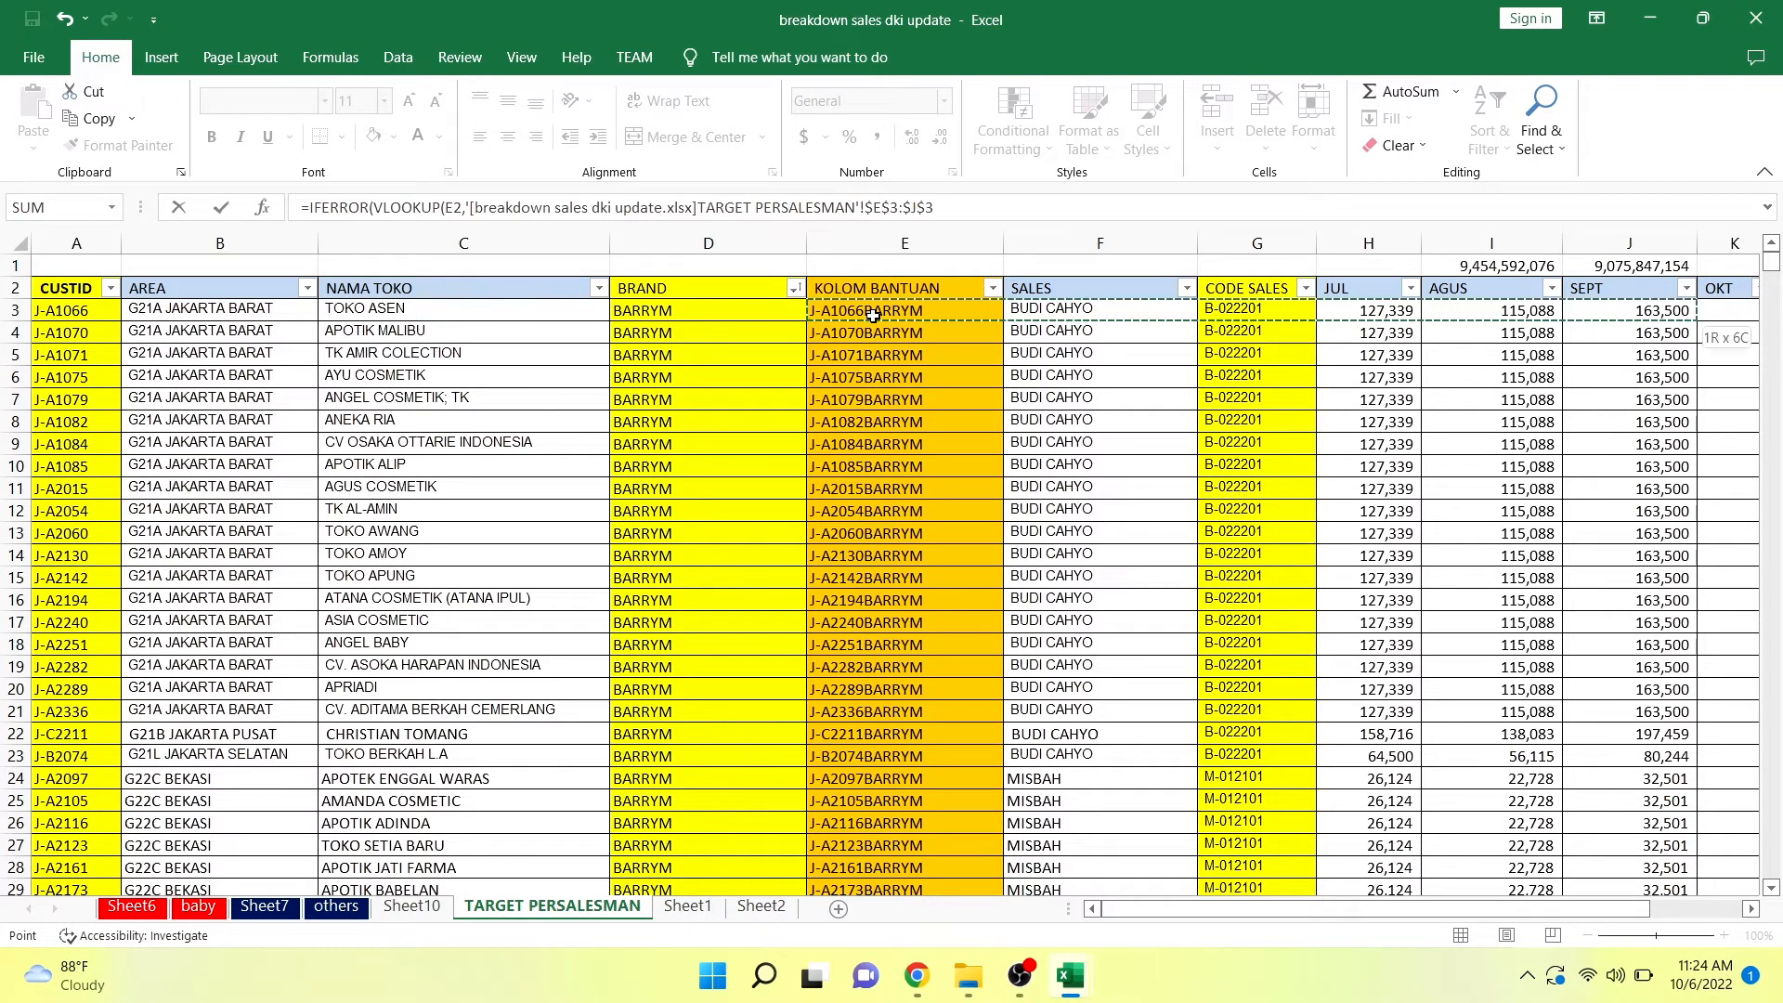
pyautogui.hotkey('shift', 'Left')
pyautogui.hotkey('shift', 'Left')
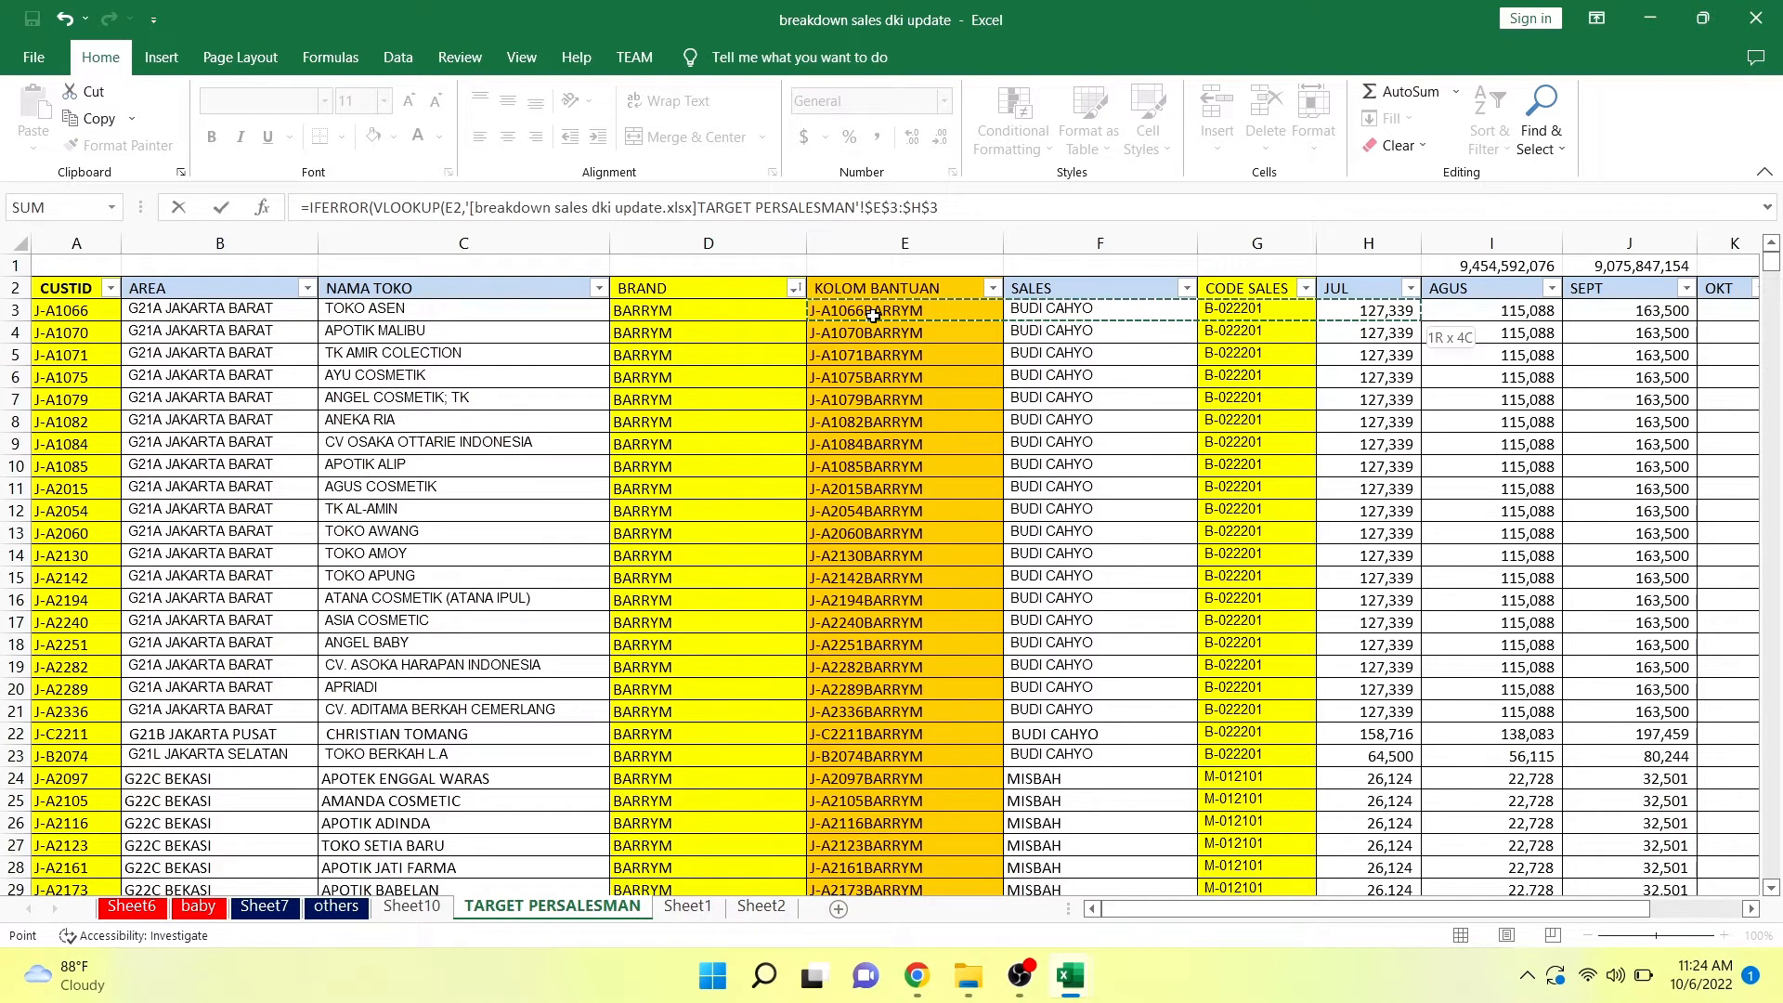
pyautogui.hotkey('shift', 'Right')
pyautogui.hotkey('shift', 'Right')
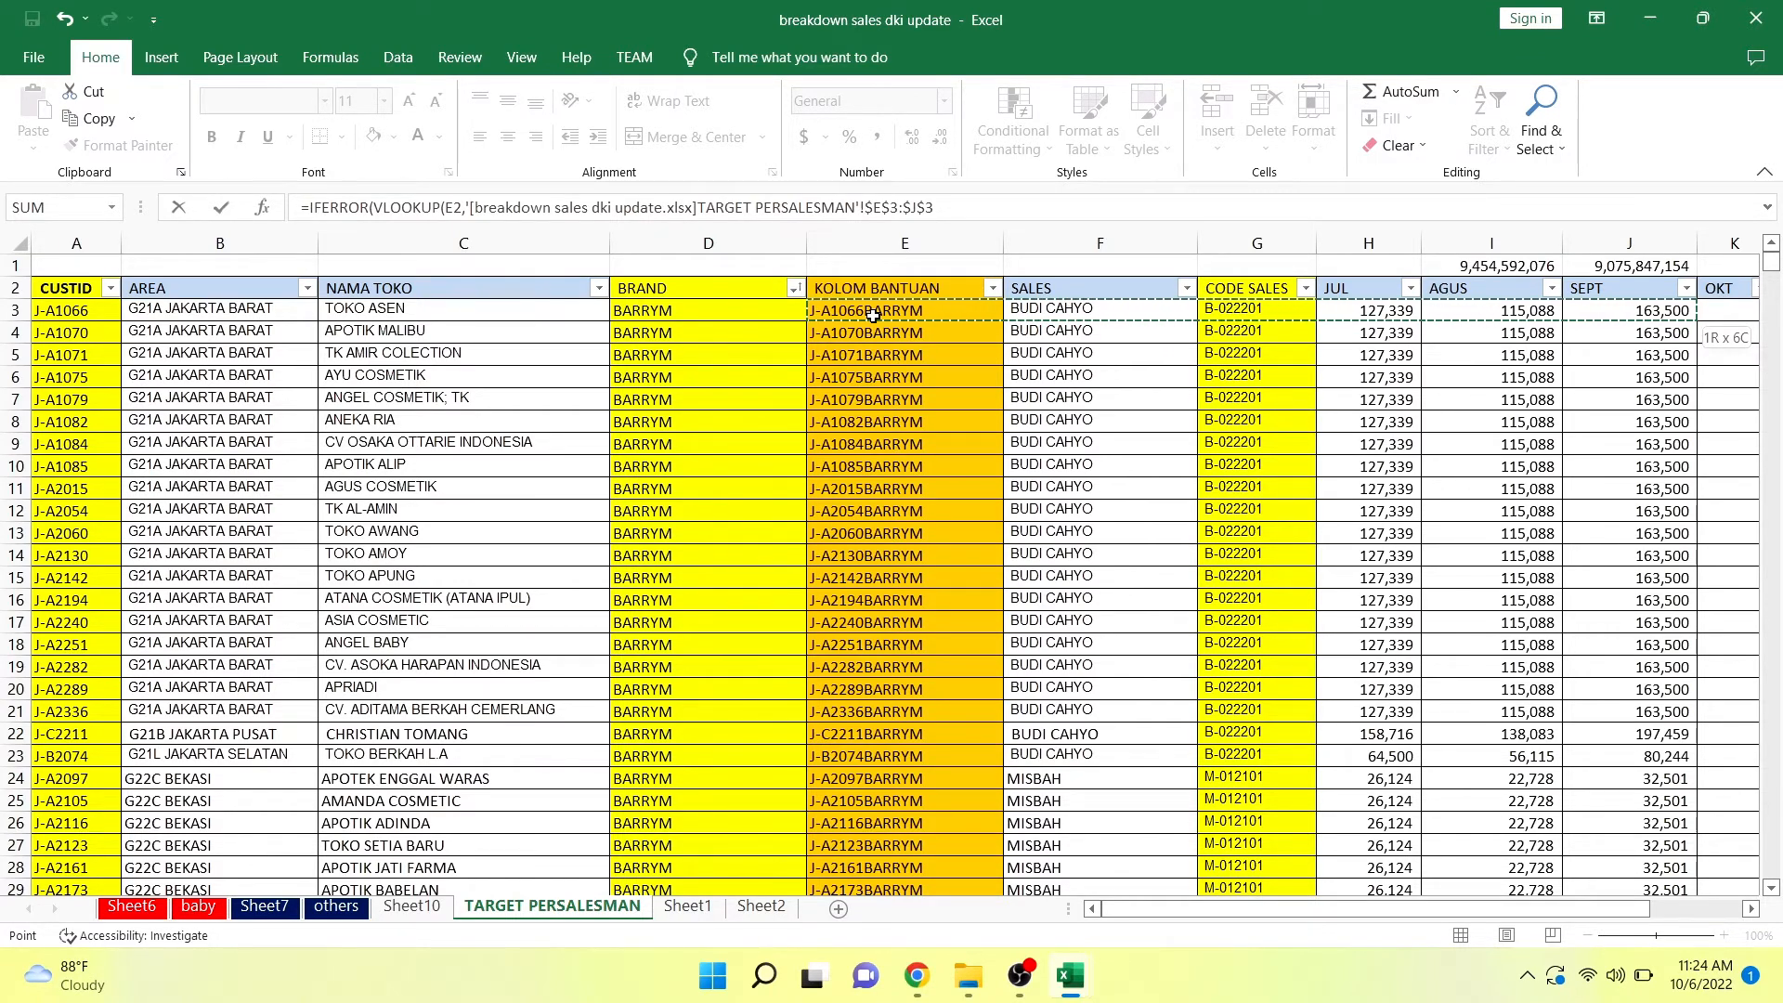
pyautogui.hotkey('ctrl', 'shift', 'Down')
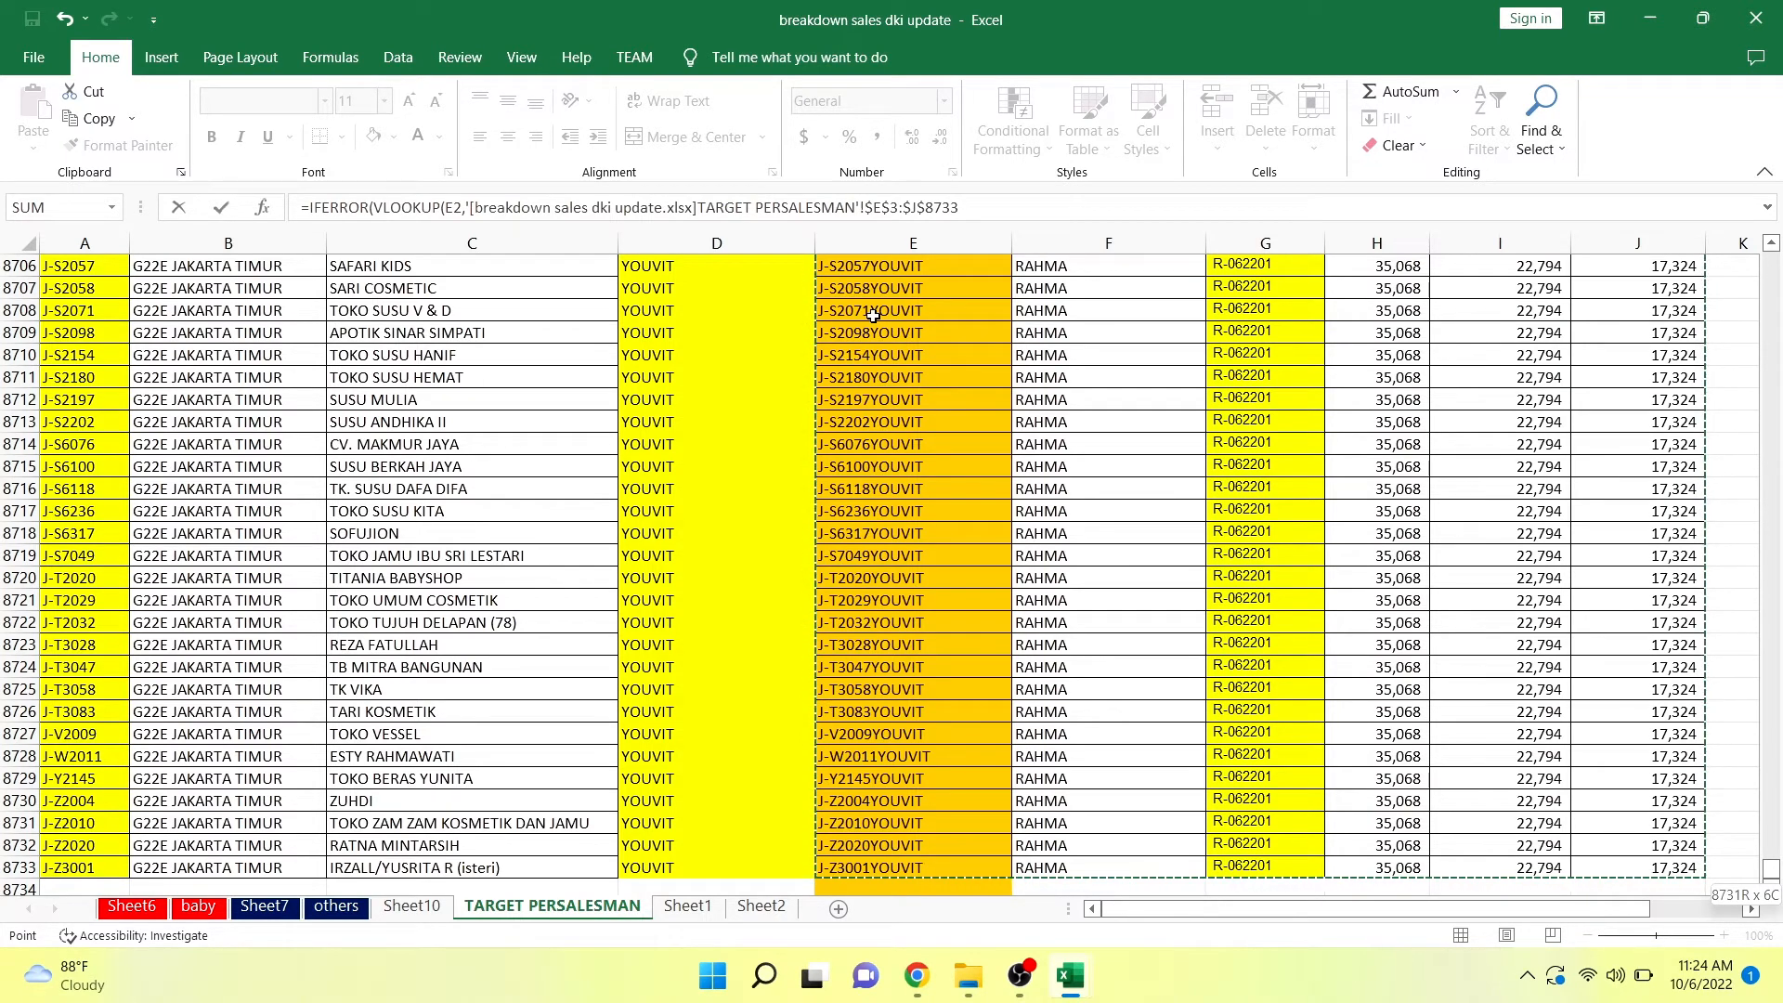
pyautogui.write(',')
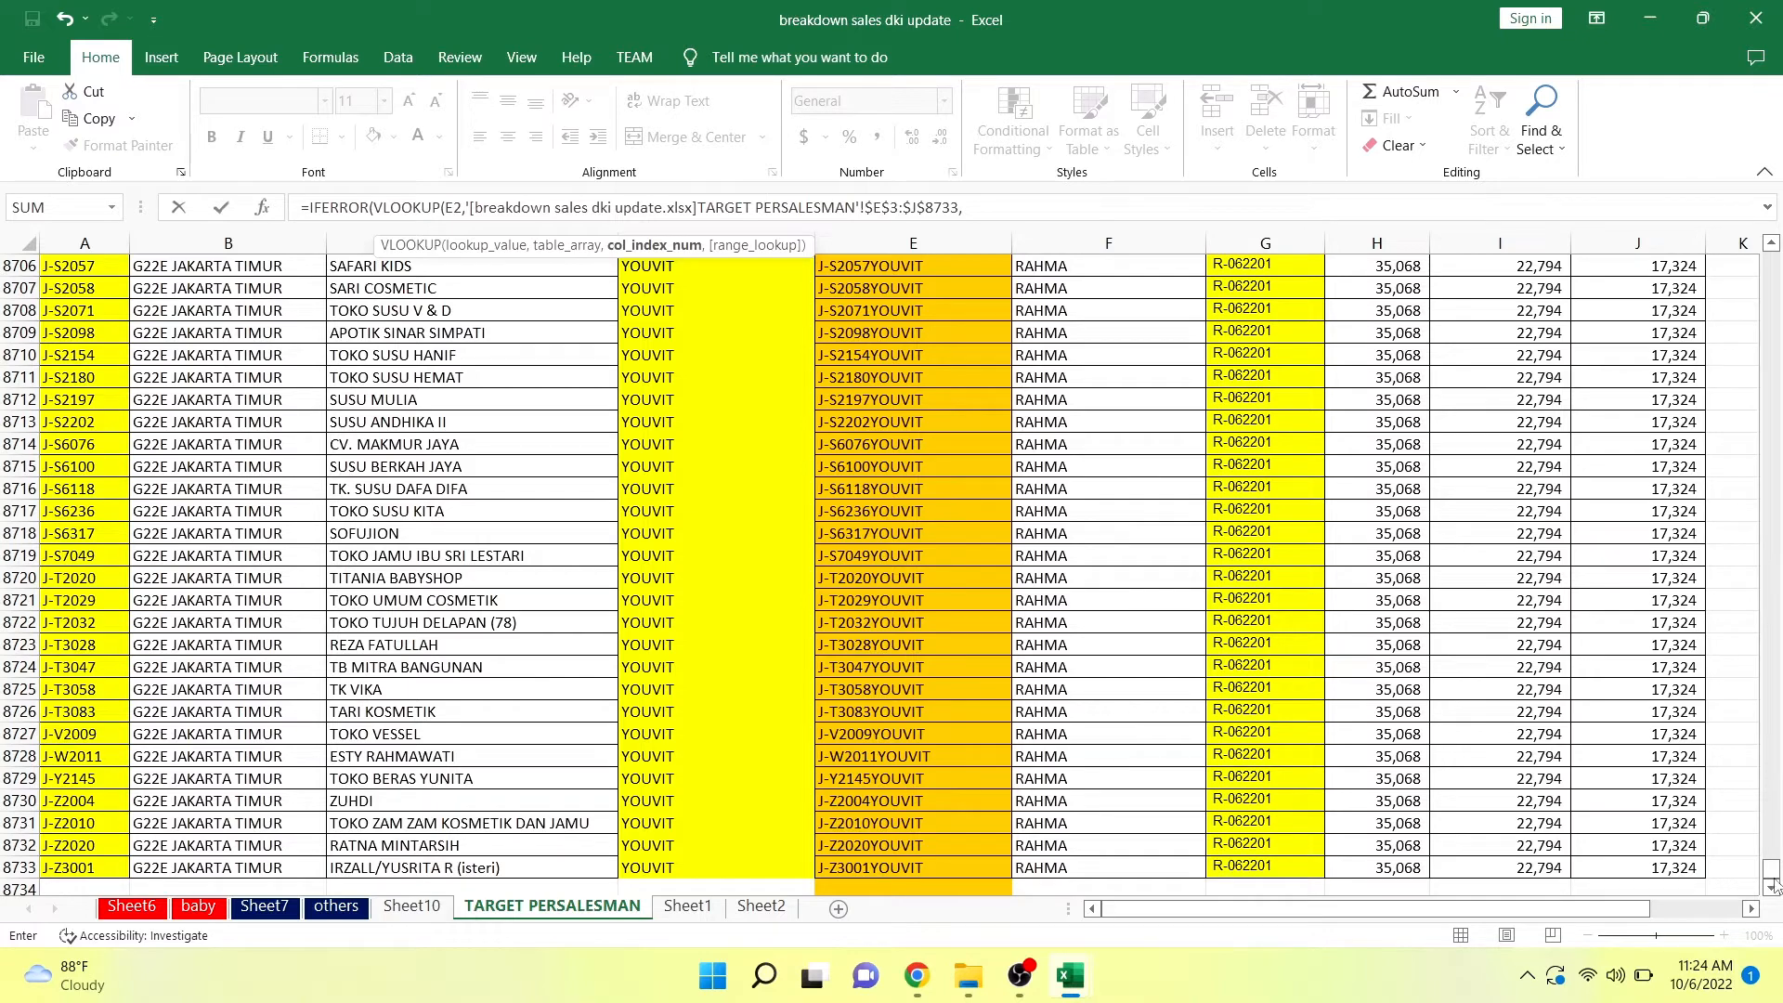
# Complete the F2 formula with column index 6, exact match 0 and "ERROR" as the IFERROR fallback.
pyautogui.moveTo(1773, 878); pyautogui.dragTo(1776, 249)
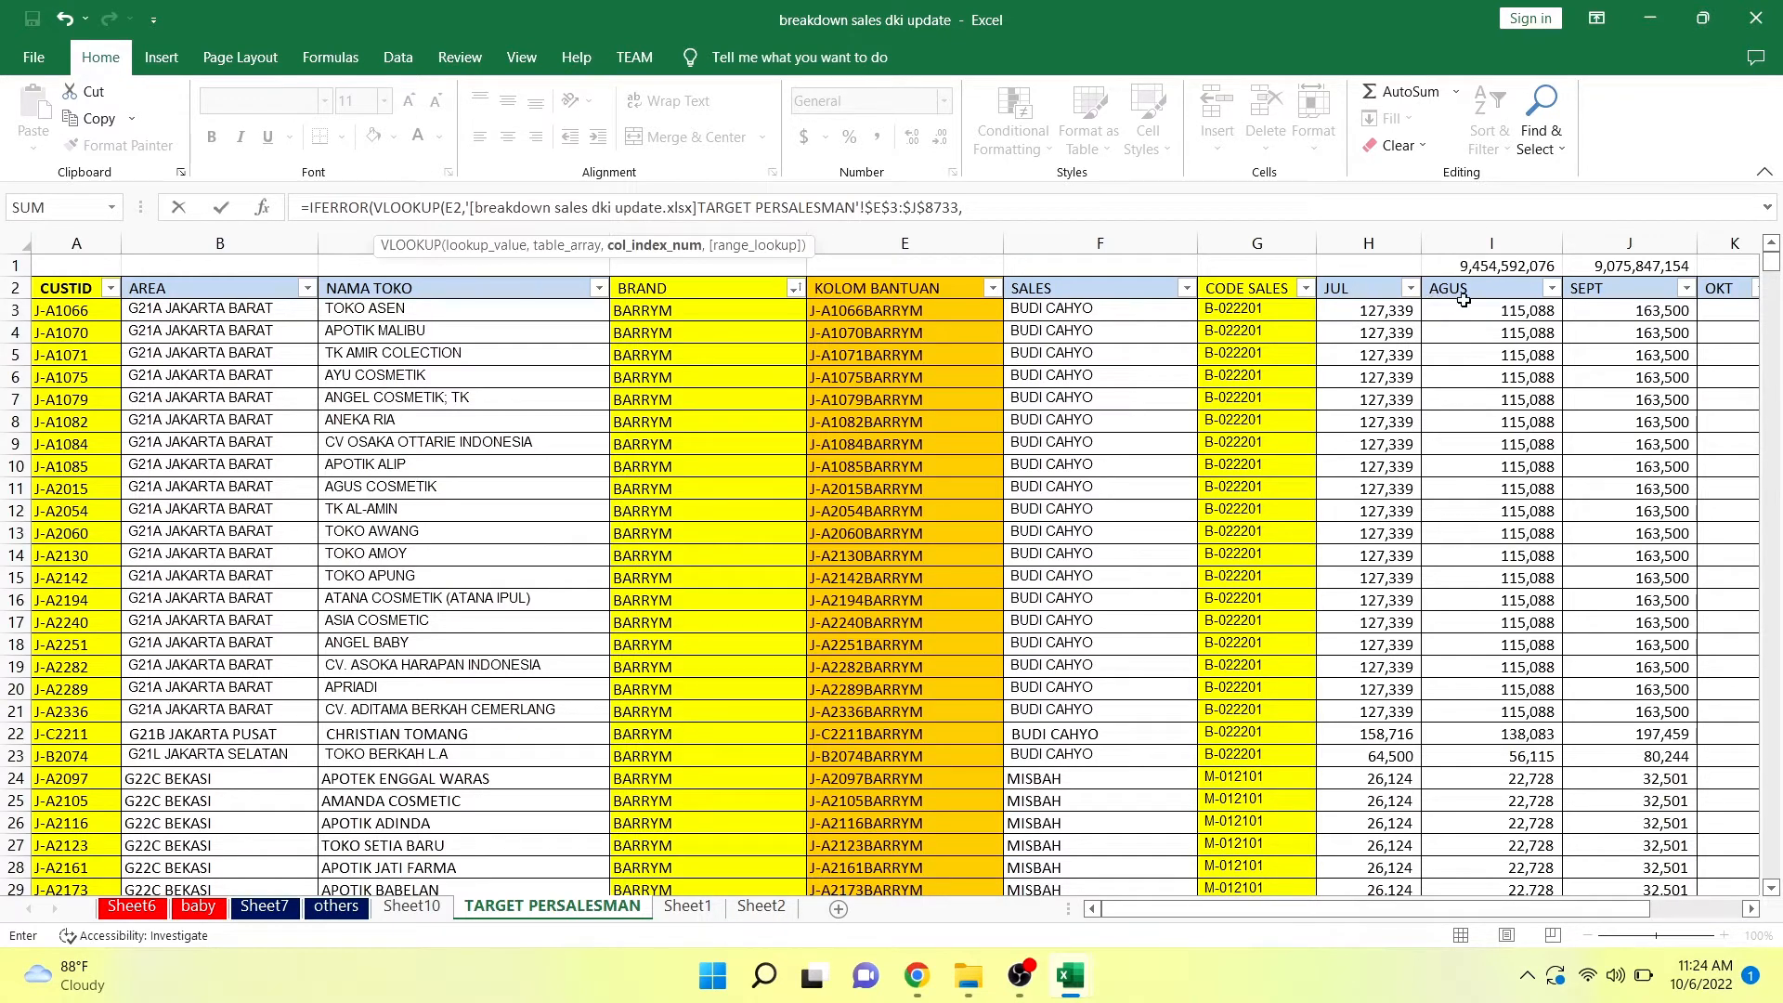
pyautogui.click(1112, 201)
pyautogui.write(',')
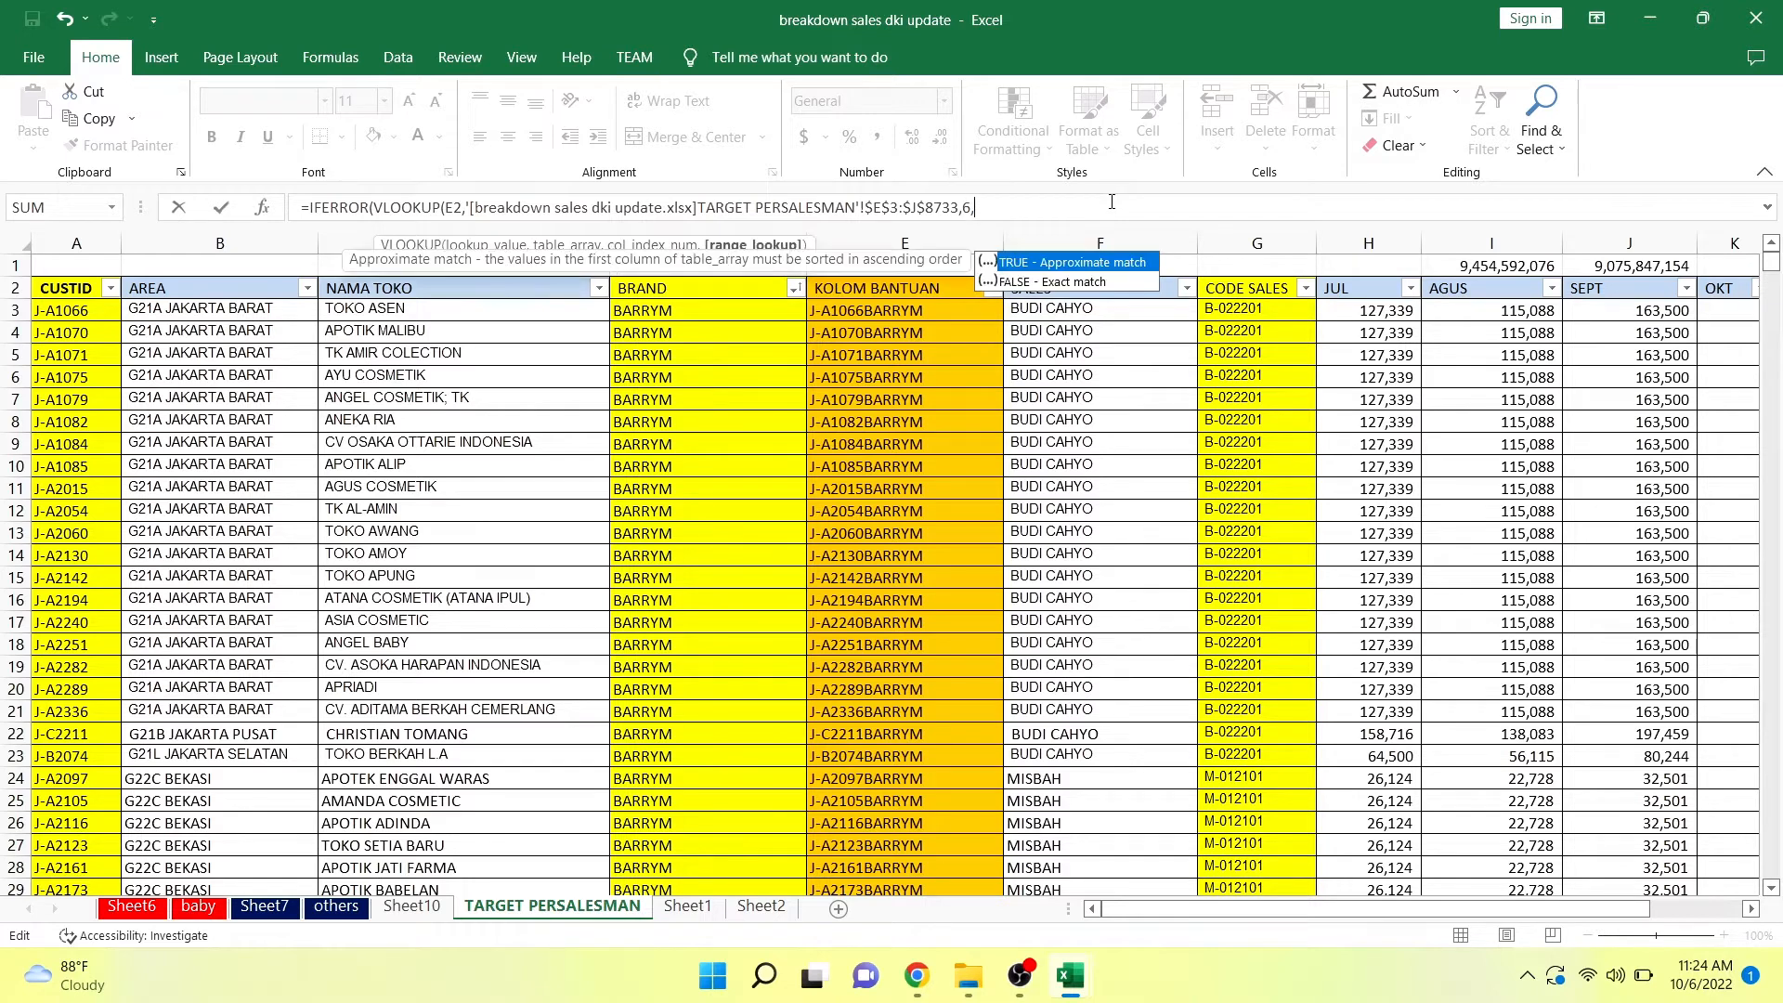
pyautogui.write('0)')
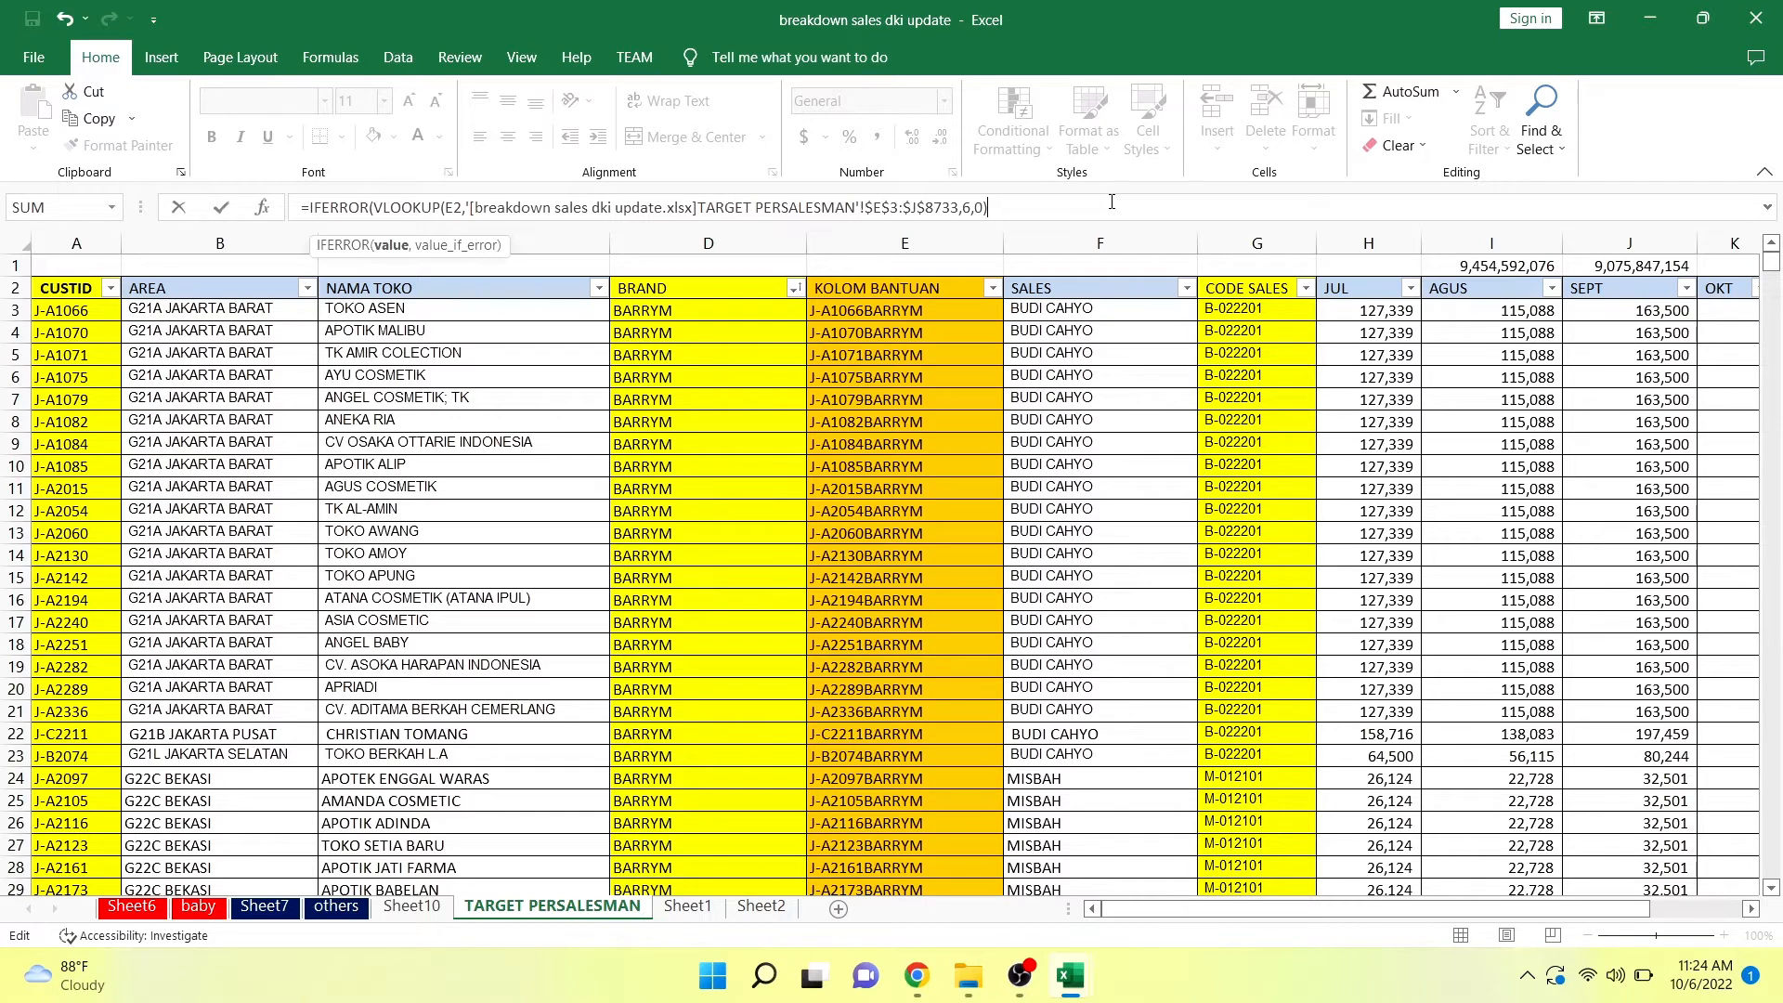
pyautogui.write(',"ERROR")')
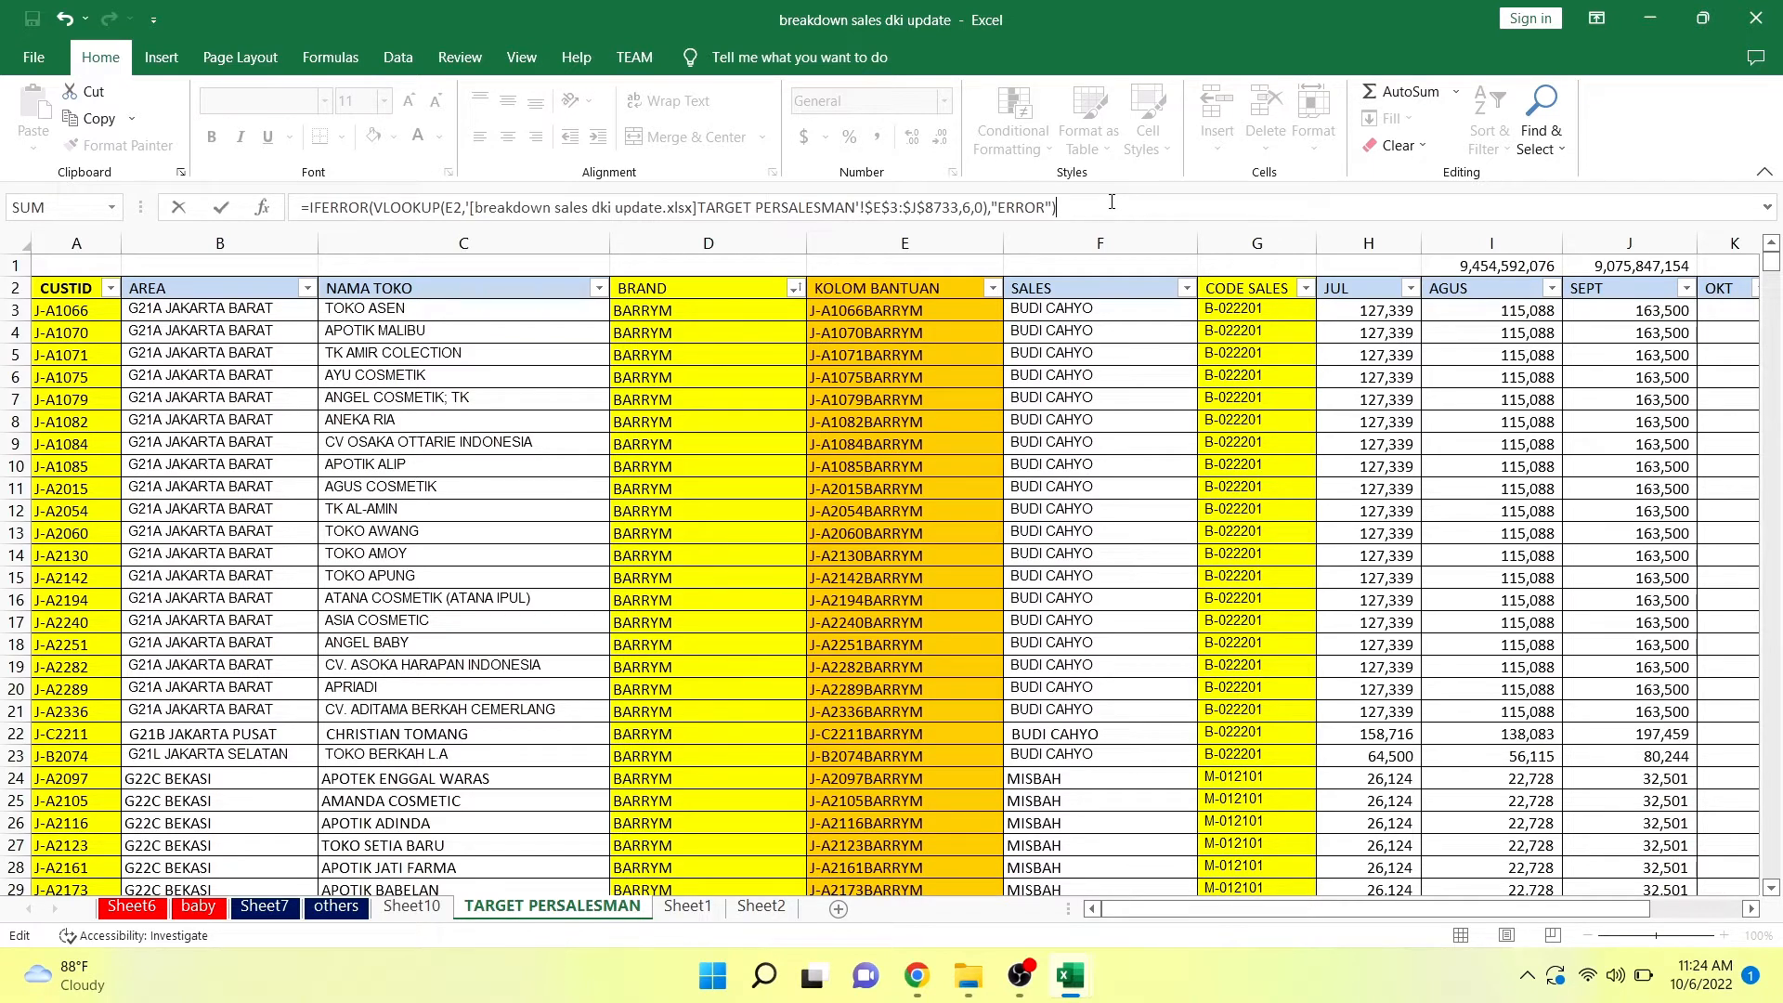
pyautogui.press('Return')
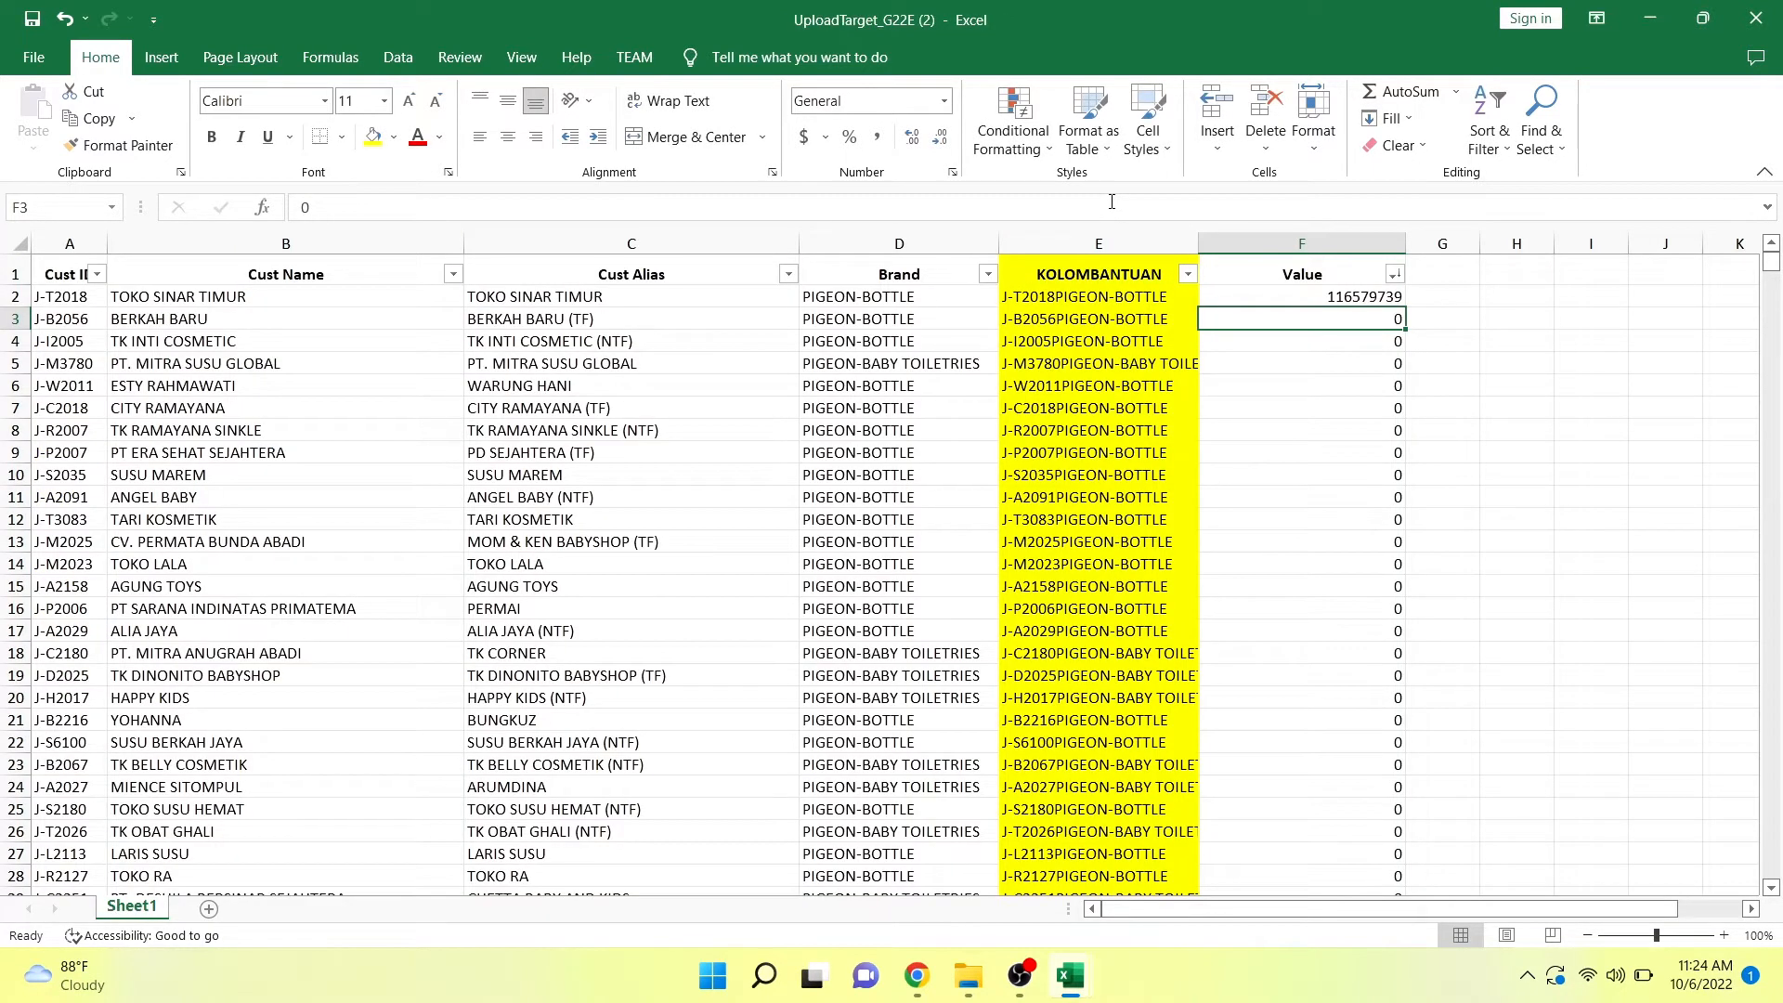
# Fill the F2 lookup formula down the Value column to the last data row and check the results further down.
pyautogui.click(1352, 297)
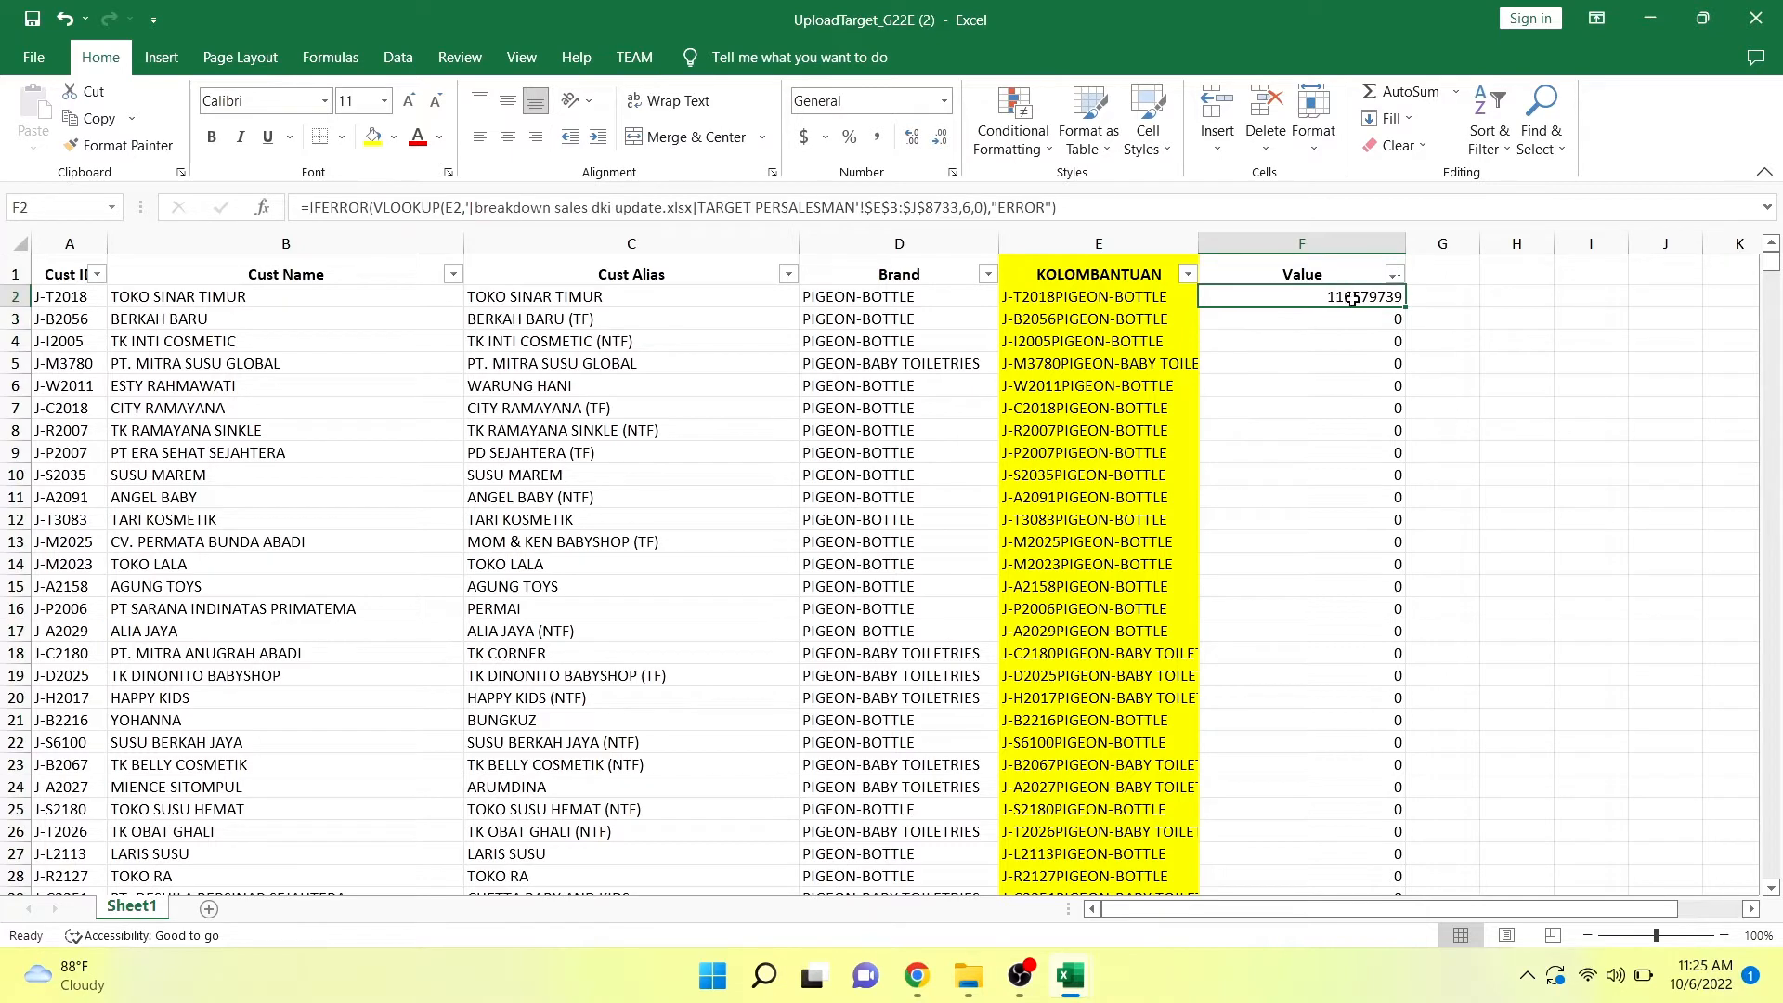
pyautogui.doubleClick(1406, 312)
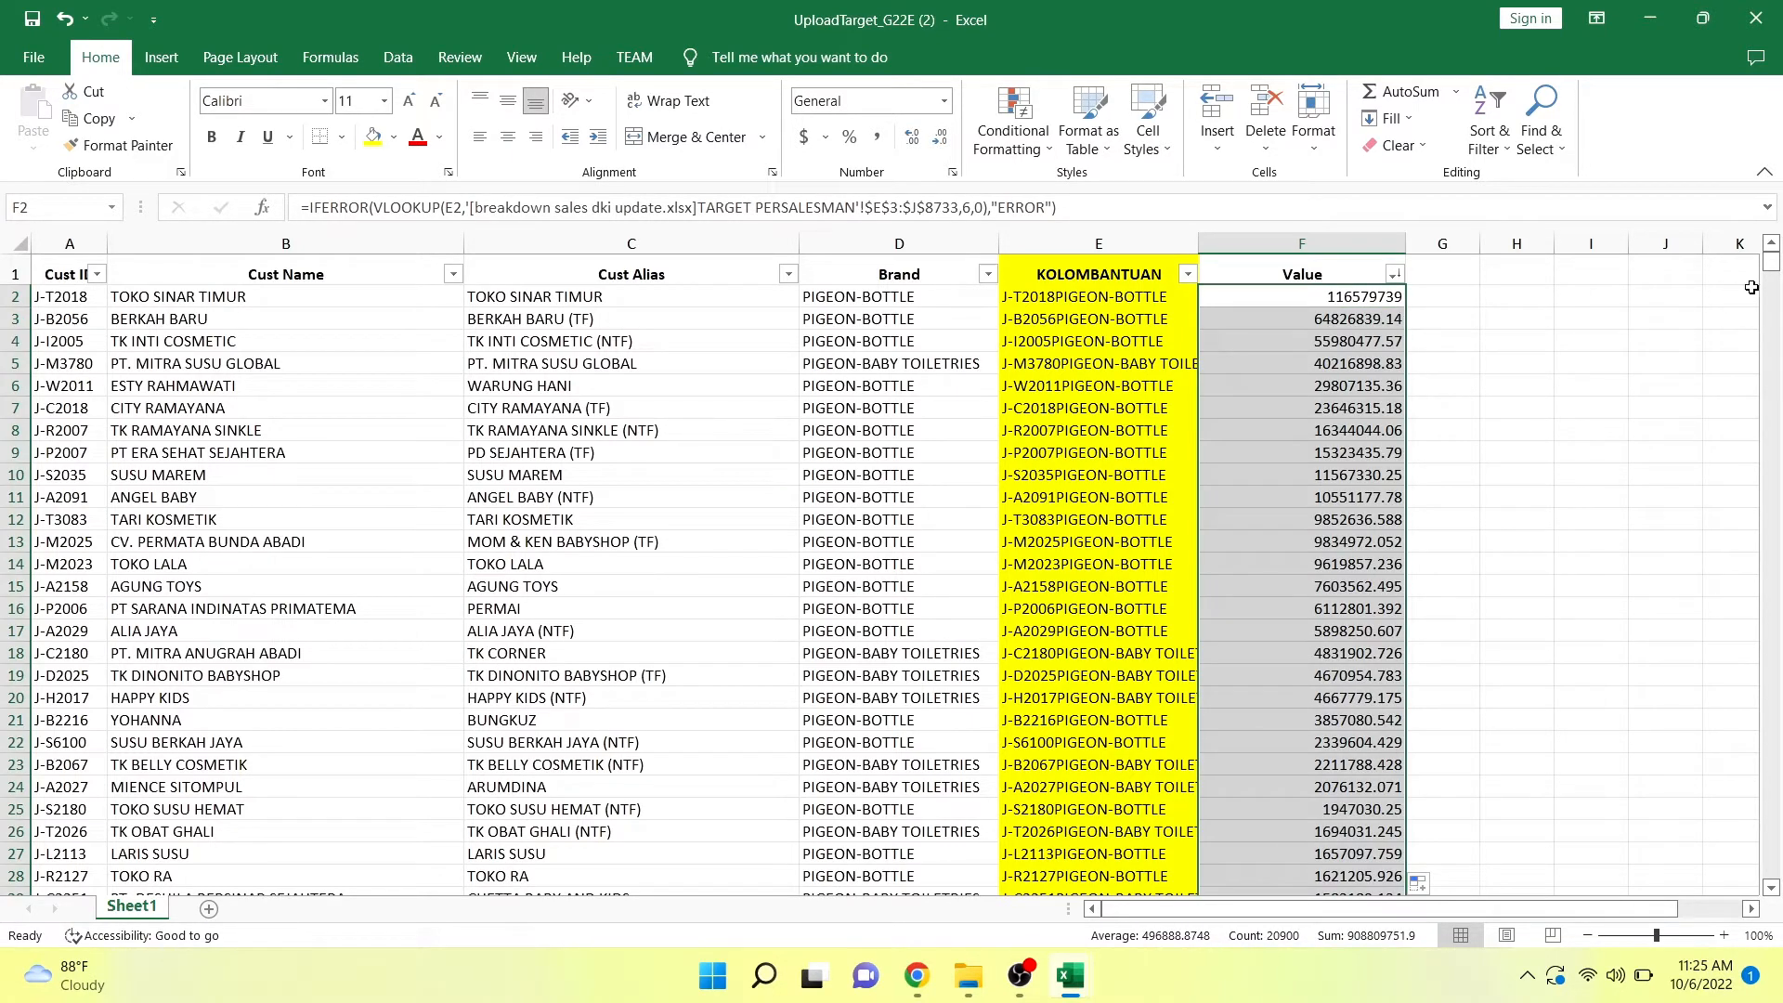
pyautogui.moveTo(1771, 269); pyautogui.dragTo(1771, 357)
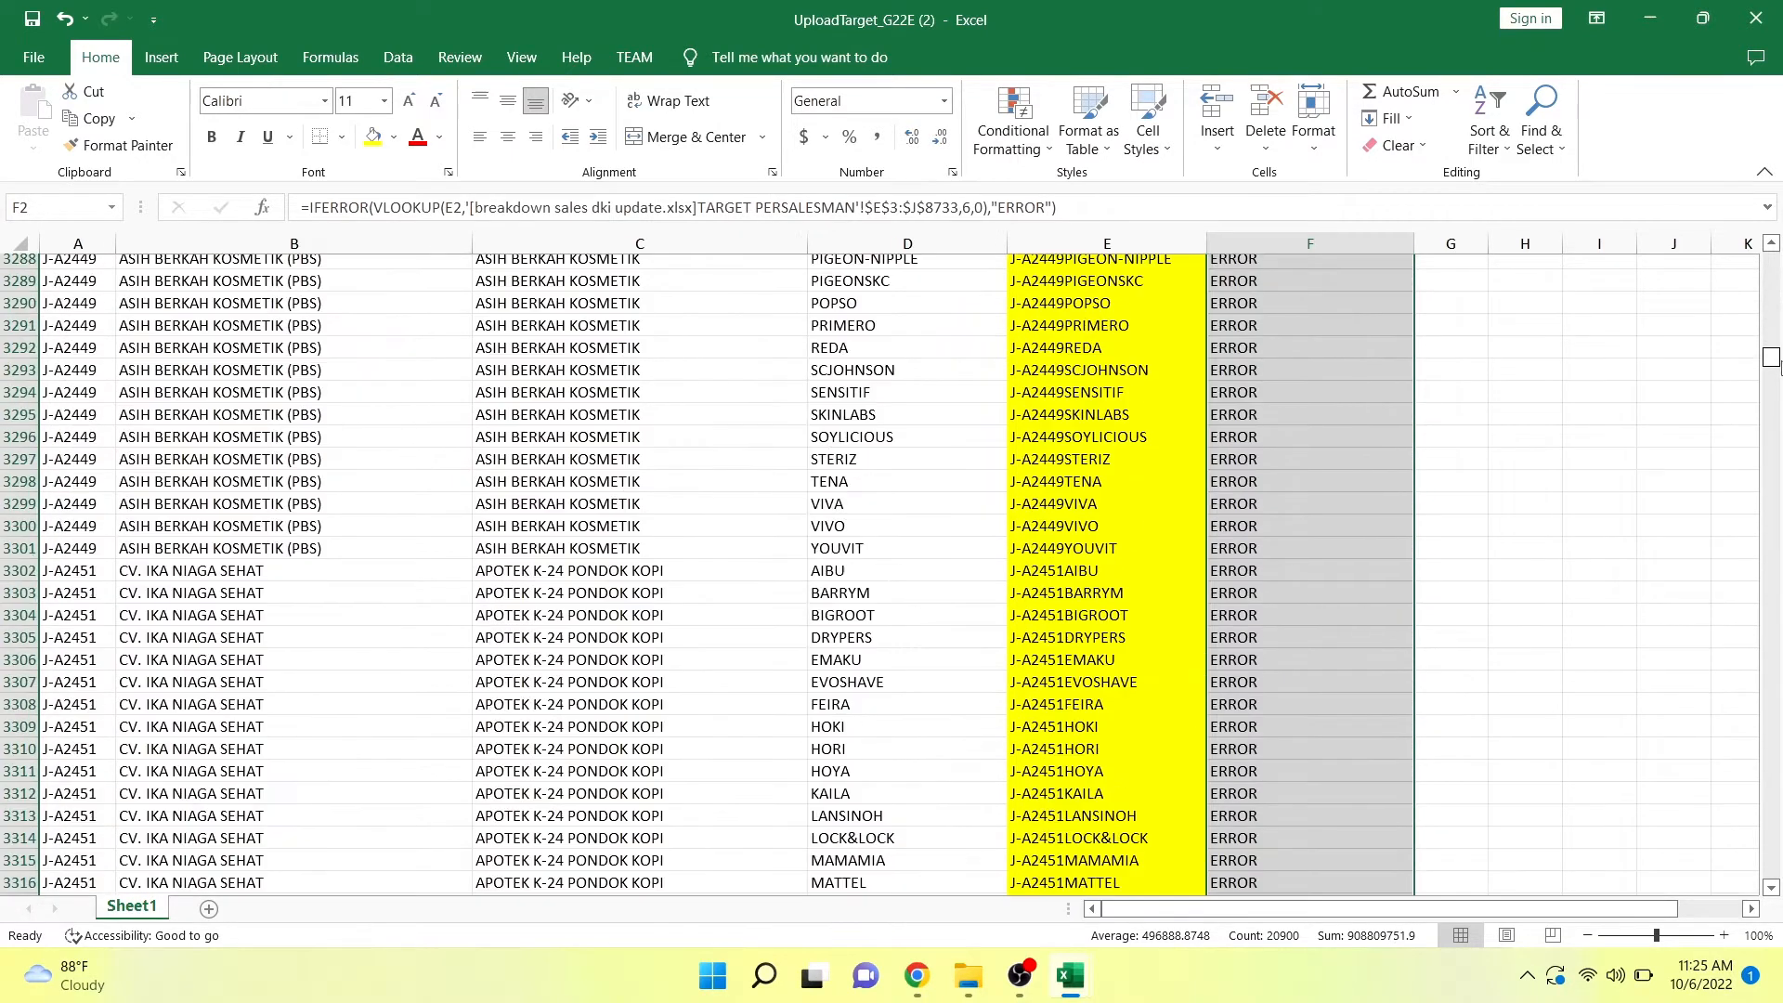
pyautogui.click(1367, 483)
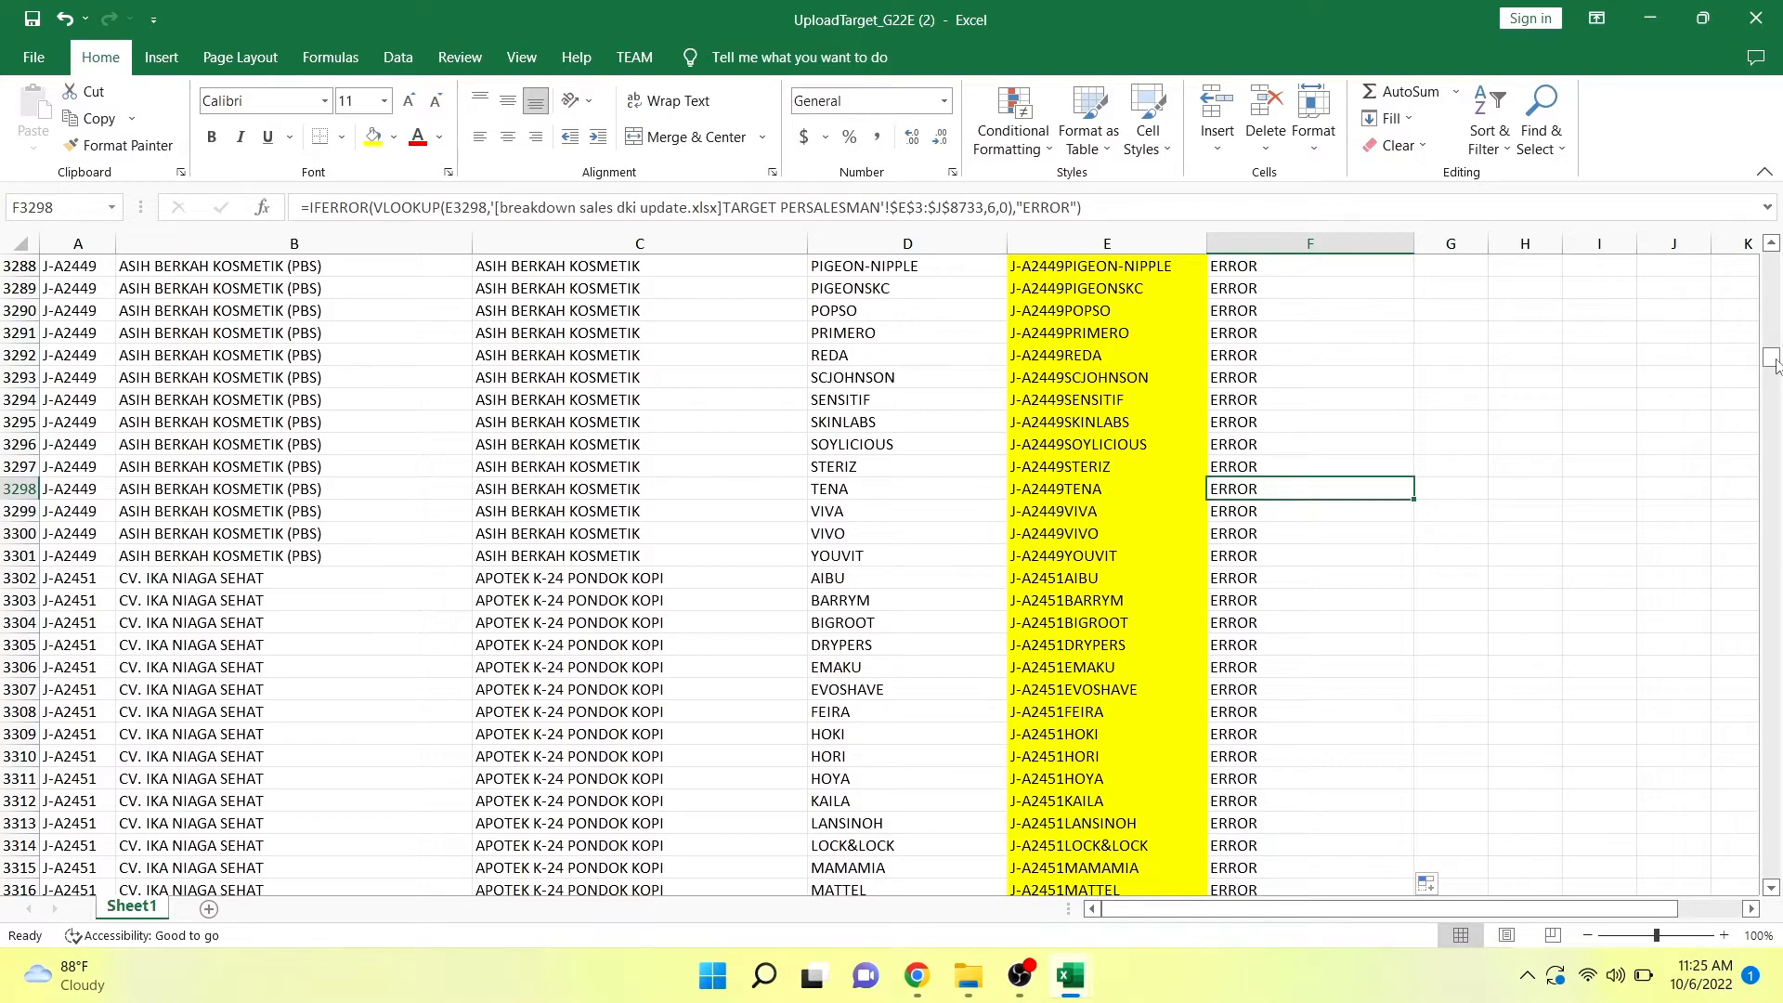
pyautogui.moveTo(1776, 359); pyautogui.dragTo(1768, 222)
# Replace all the lookup formulas in the Value column, from F2 to the last data row, with their plain values.
pyautogui.click(1343, 298)
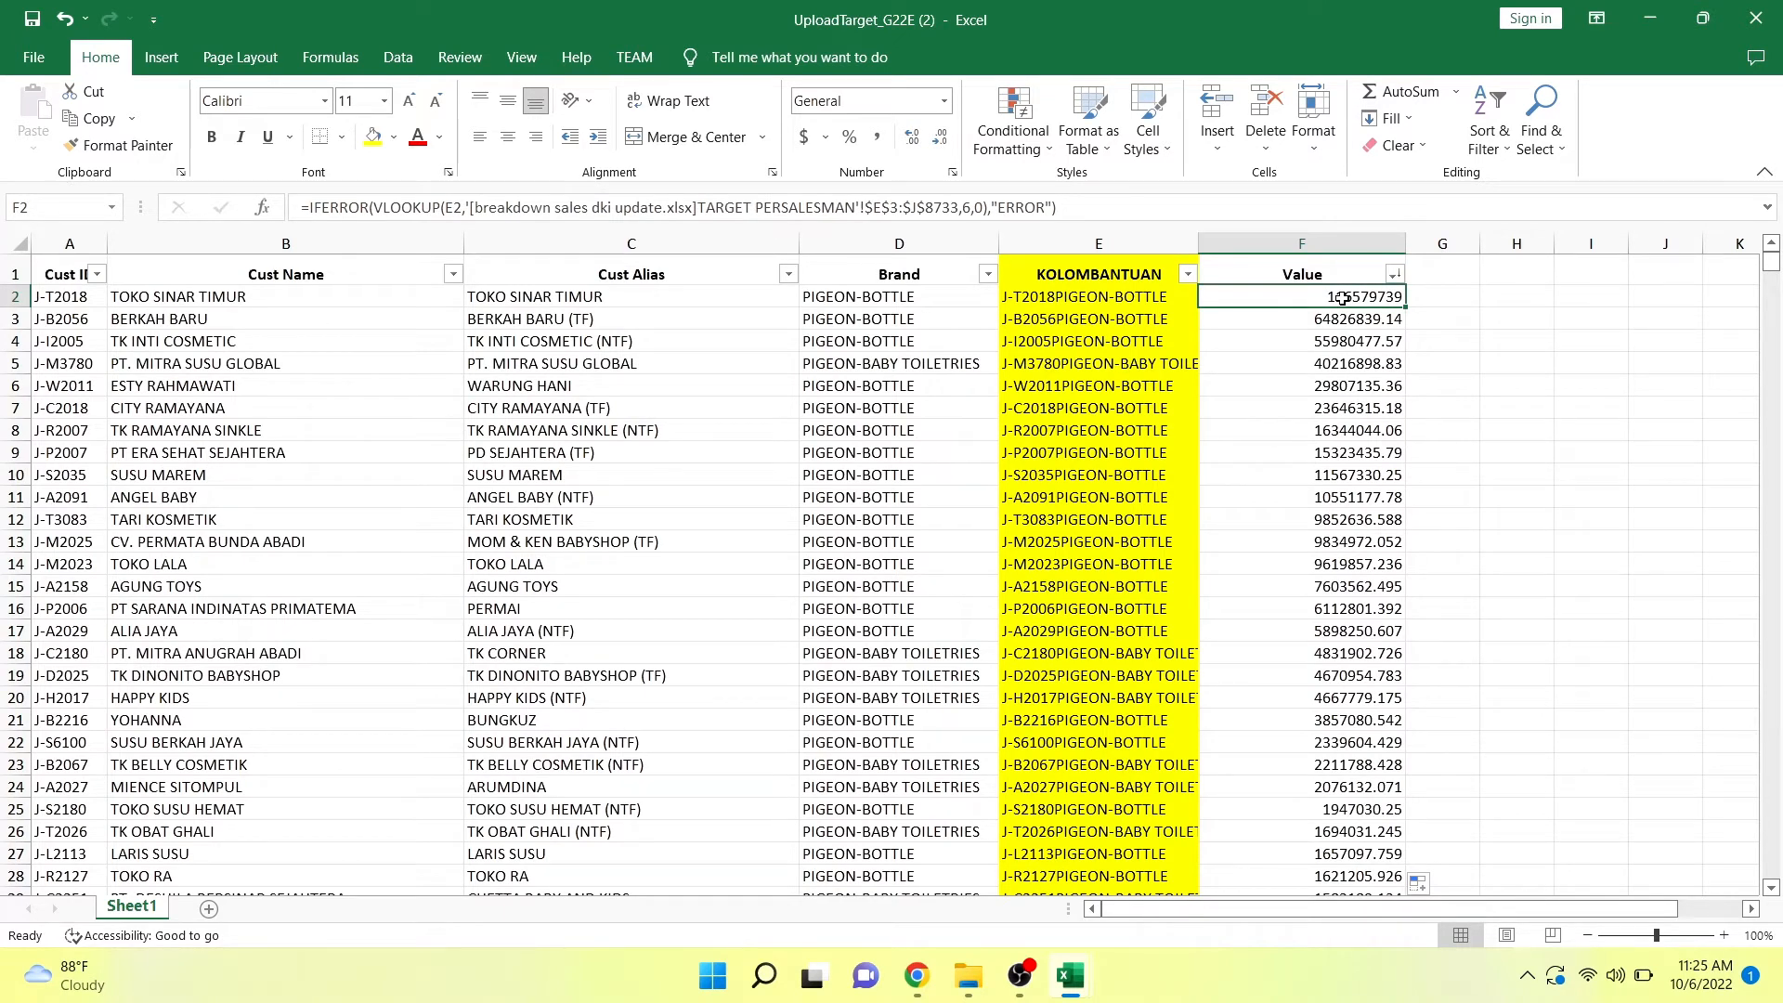
pyautogui.hotkey('ctrl', 'shift', 'Down')
pyautogui.hotkey('ctrl', 'c')
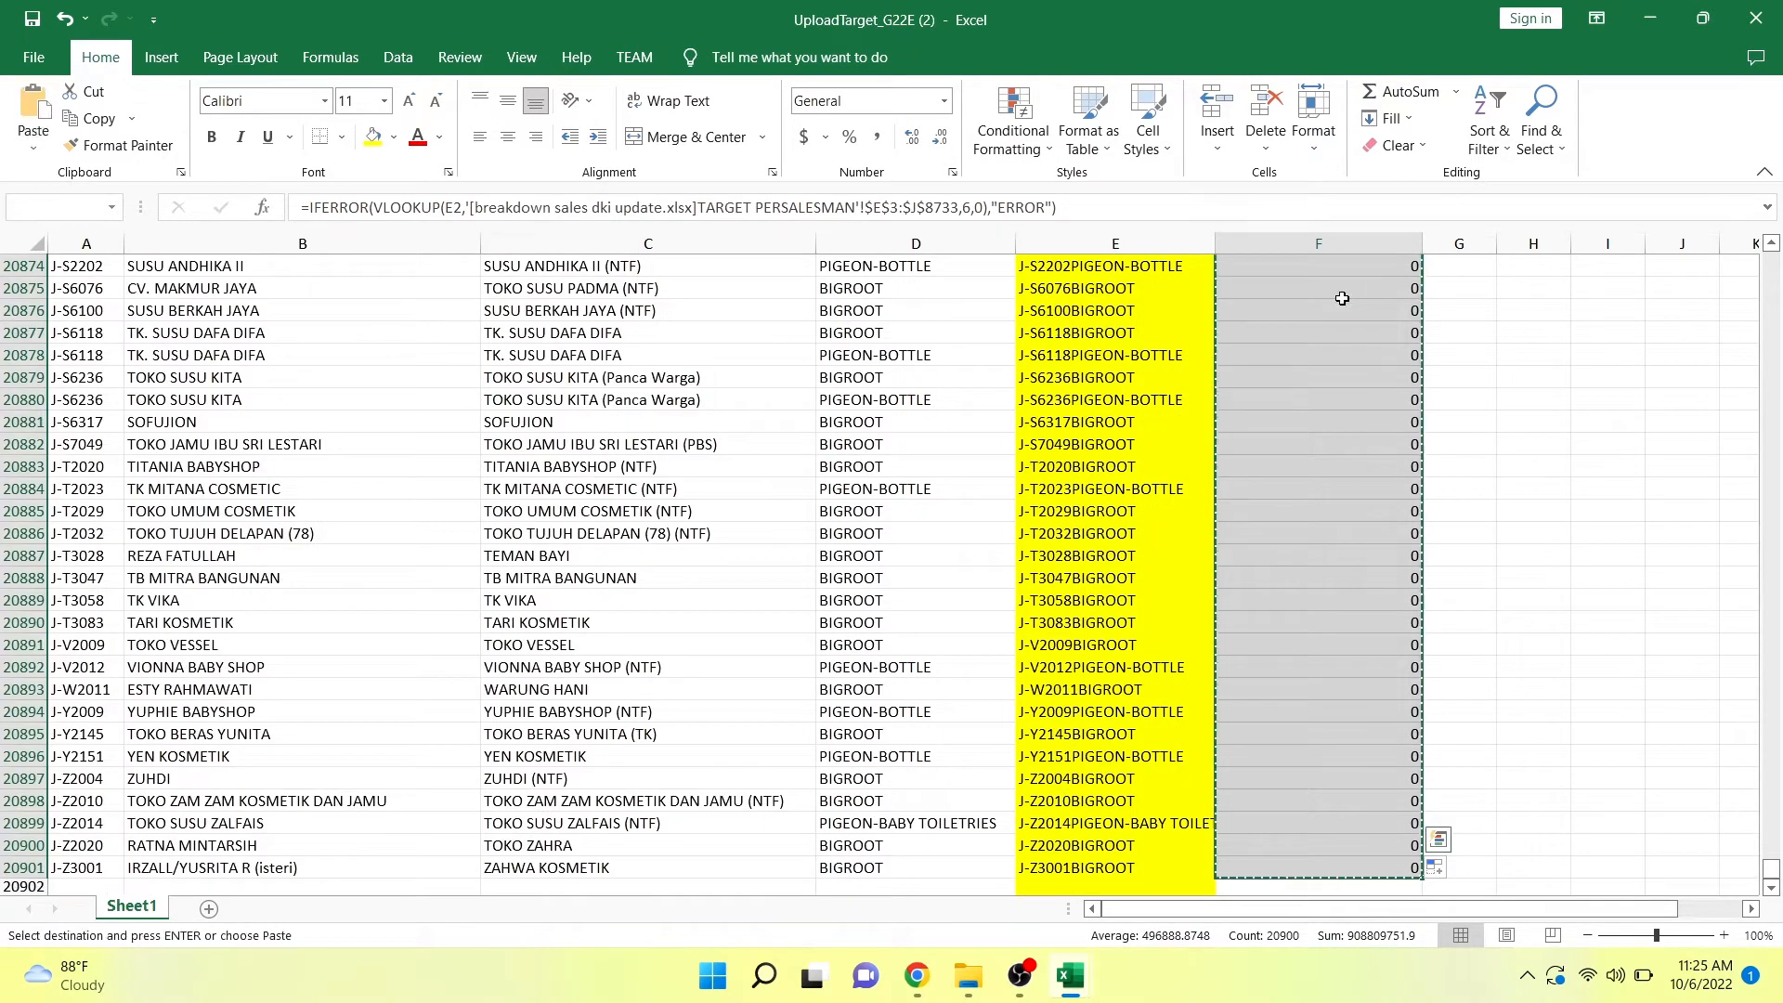
pyautogui.hotkey('ctrl', 'shift', 'Up')
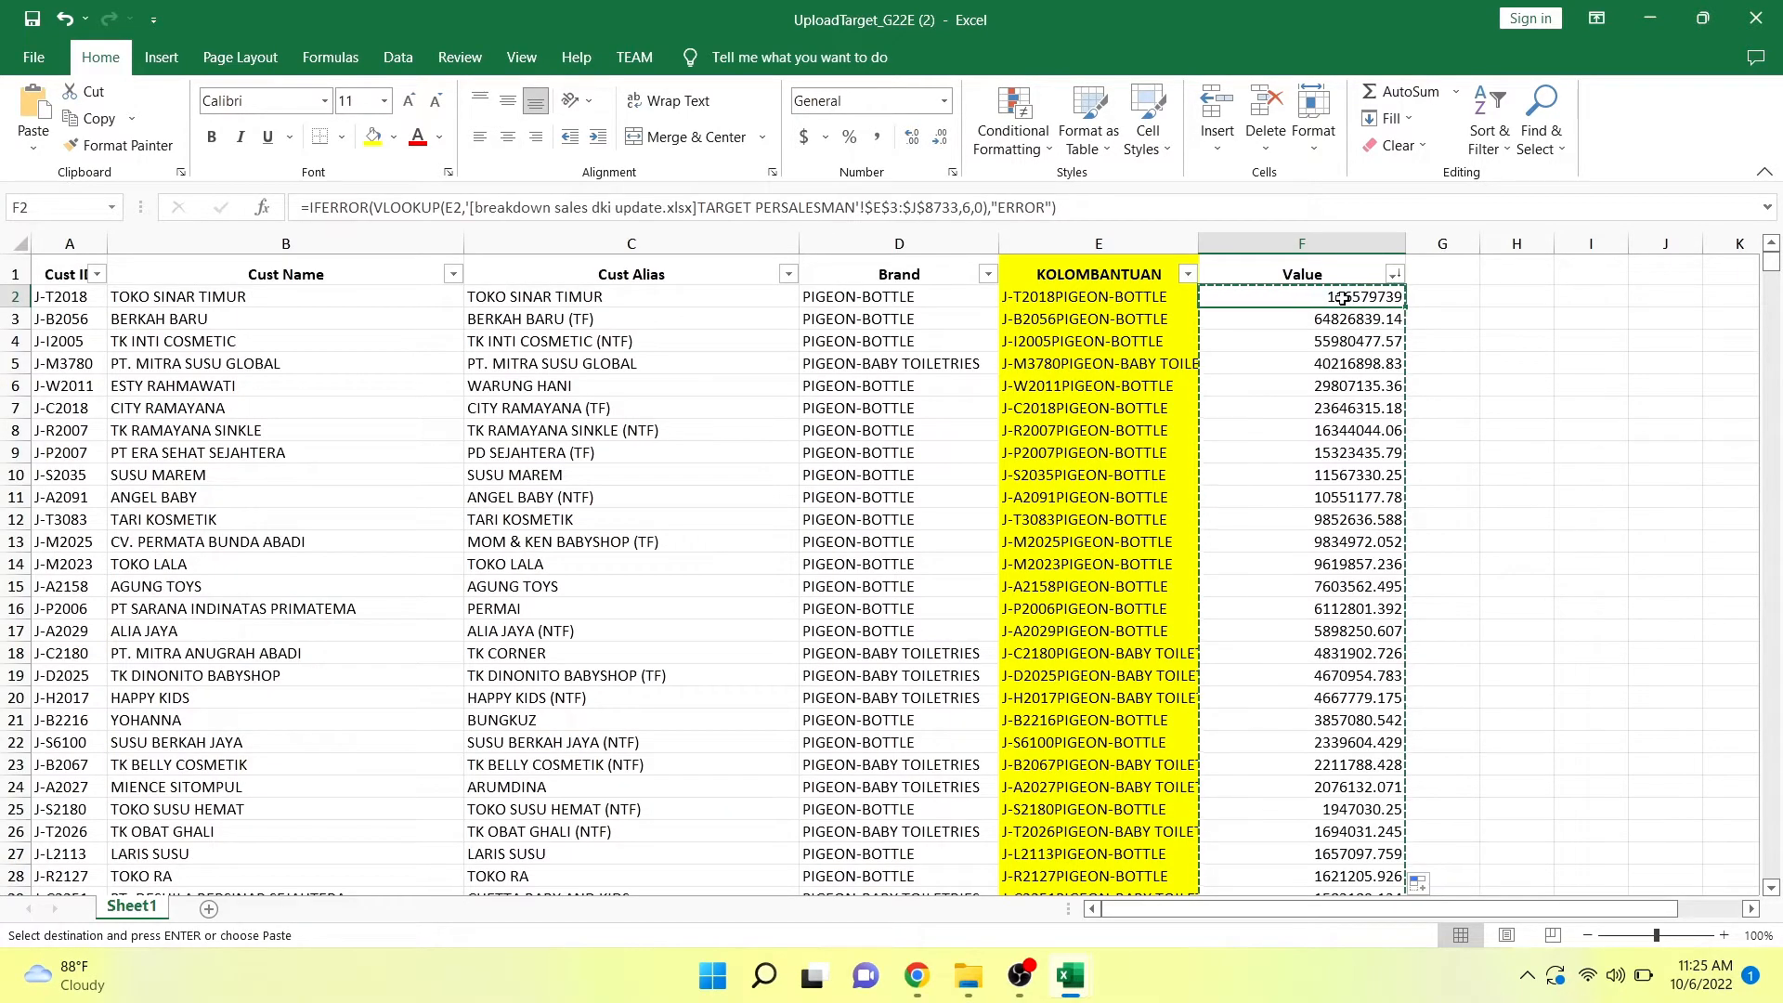
pyautogui.rightClick(1343, 298)
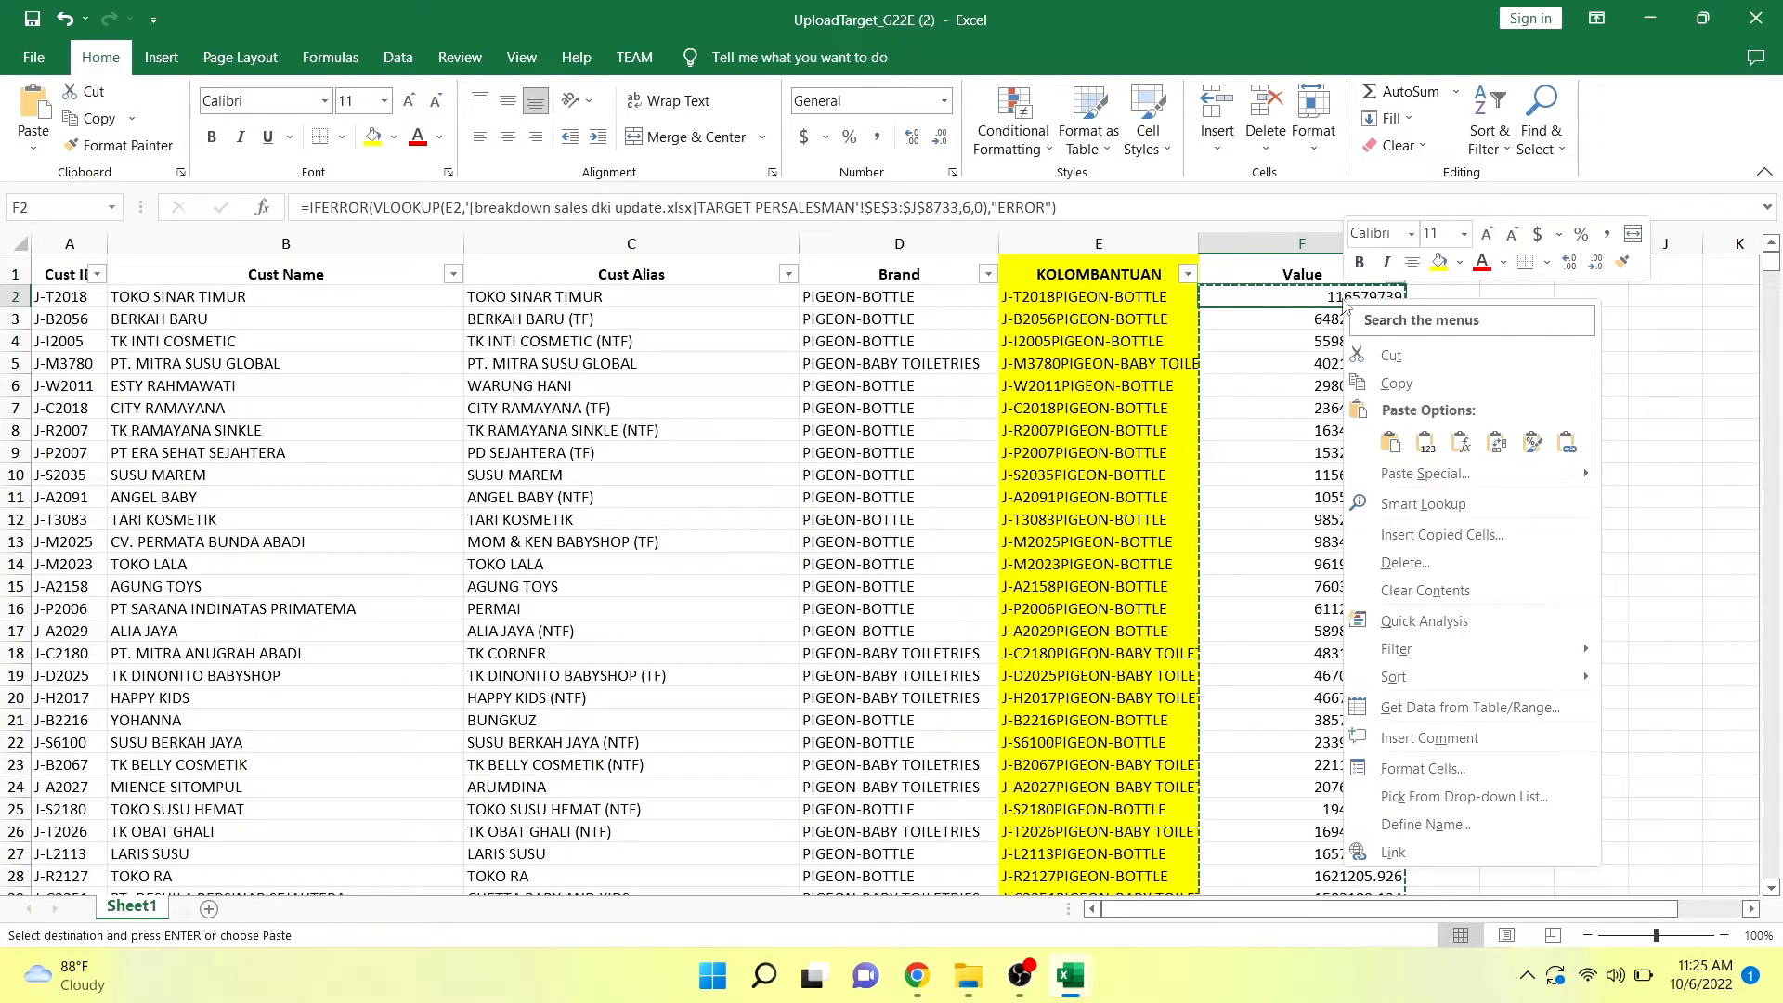
pyautogui.click(1425, 443)
# Check cells at the start and end of the Value column for plain values instead of formulas.
pyautogui.click(1328, 402)
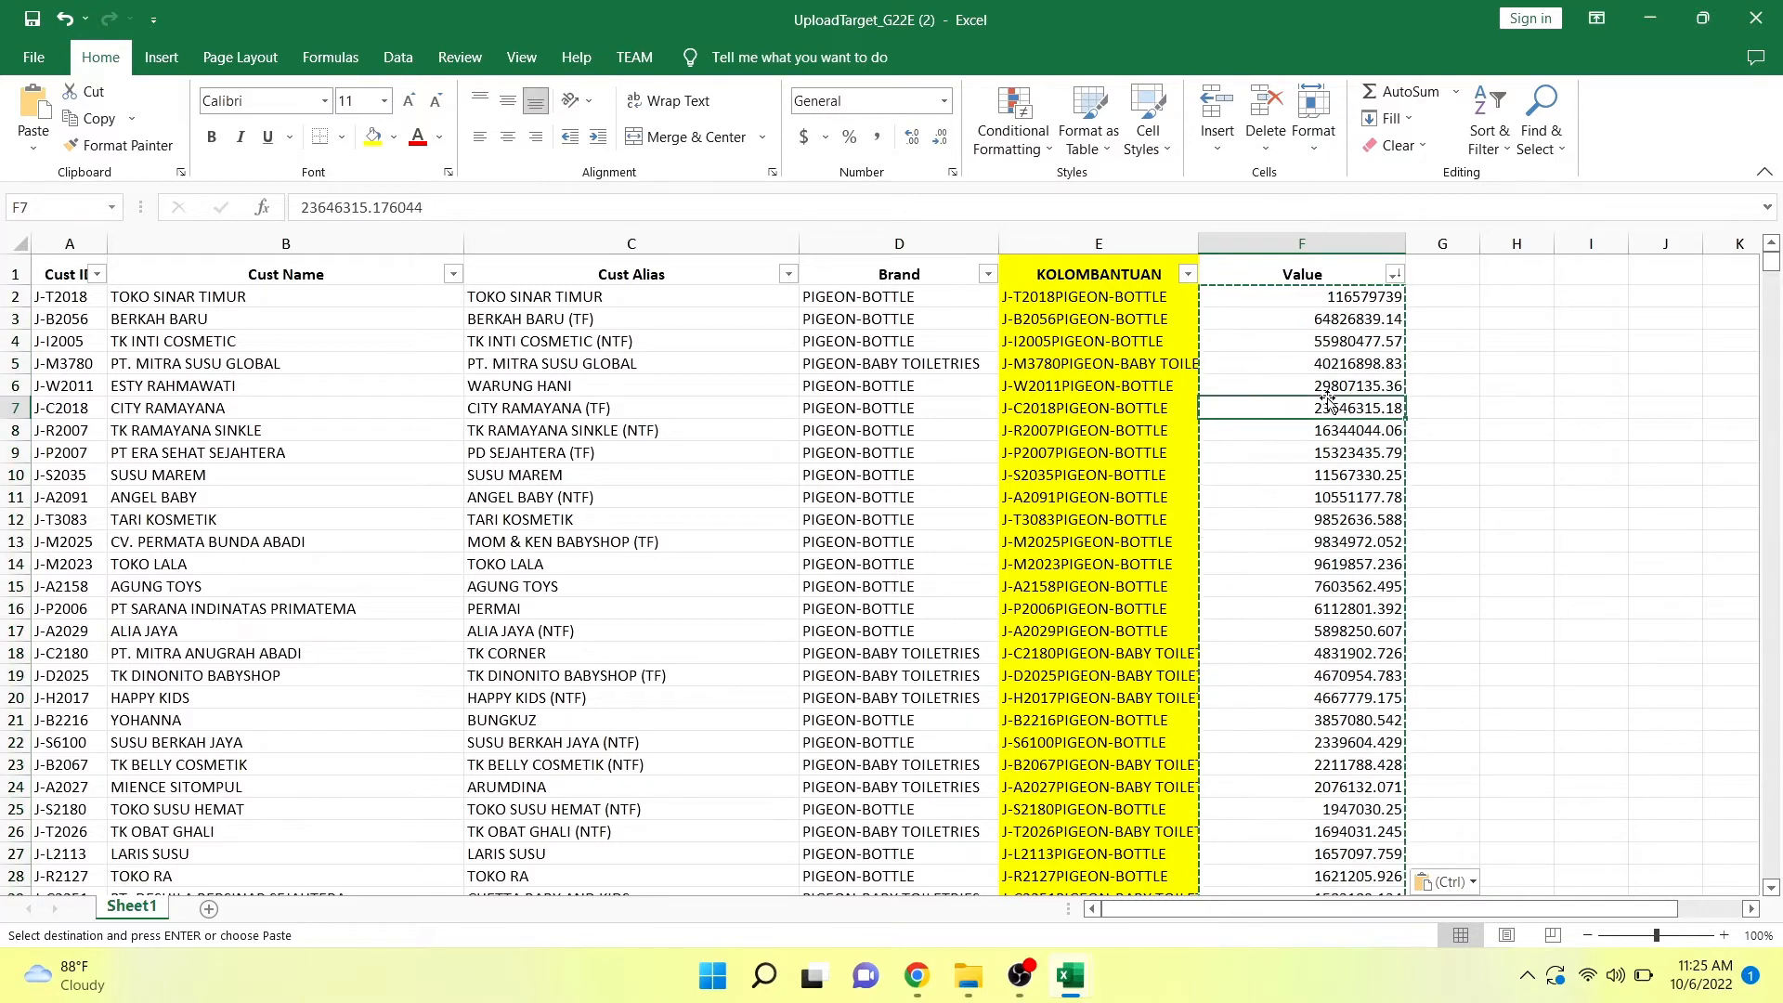
pyautogui.click(1335, 476)
pyautogui.click(1333, 563)
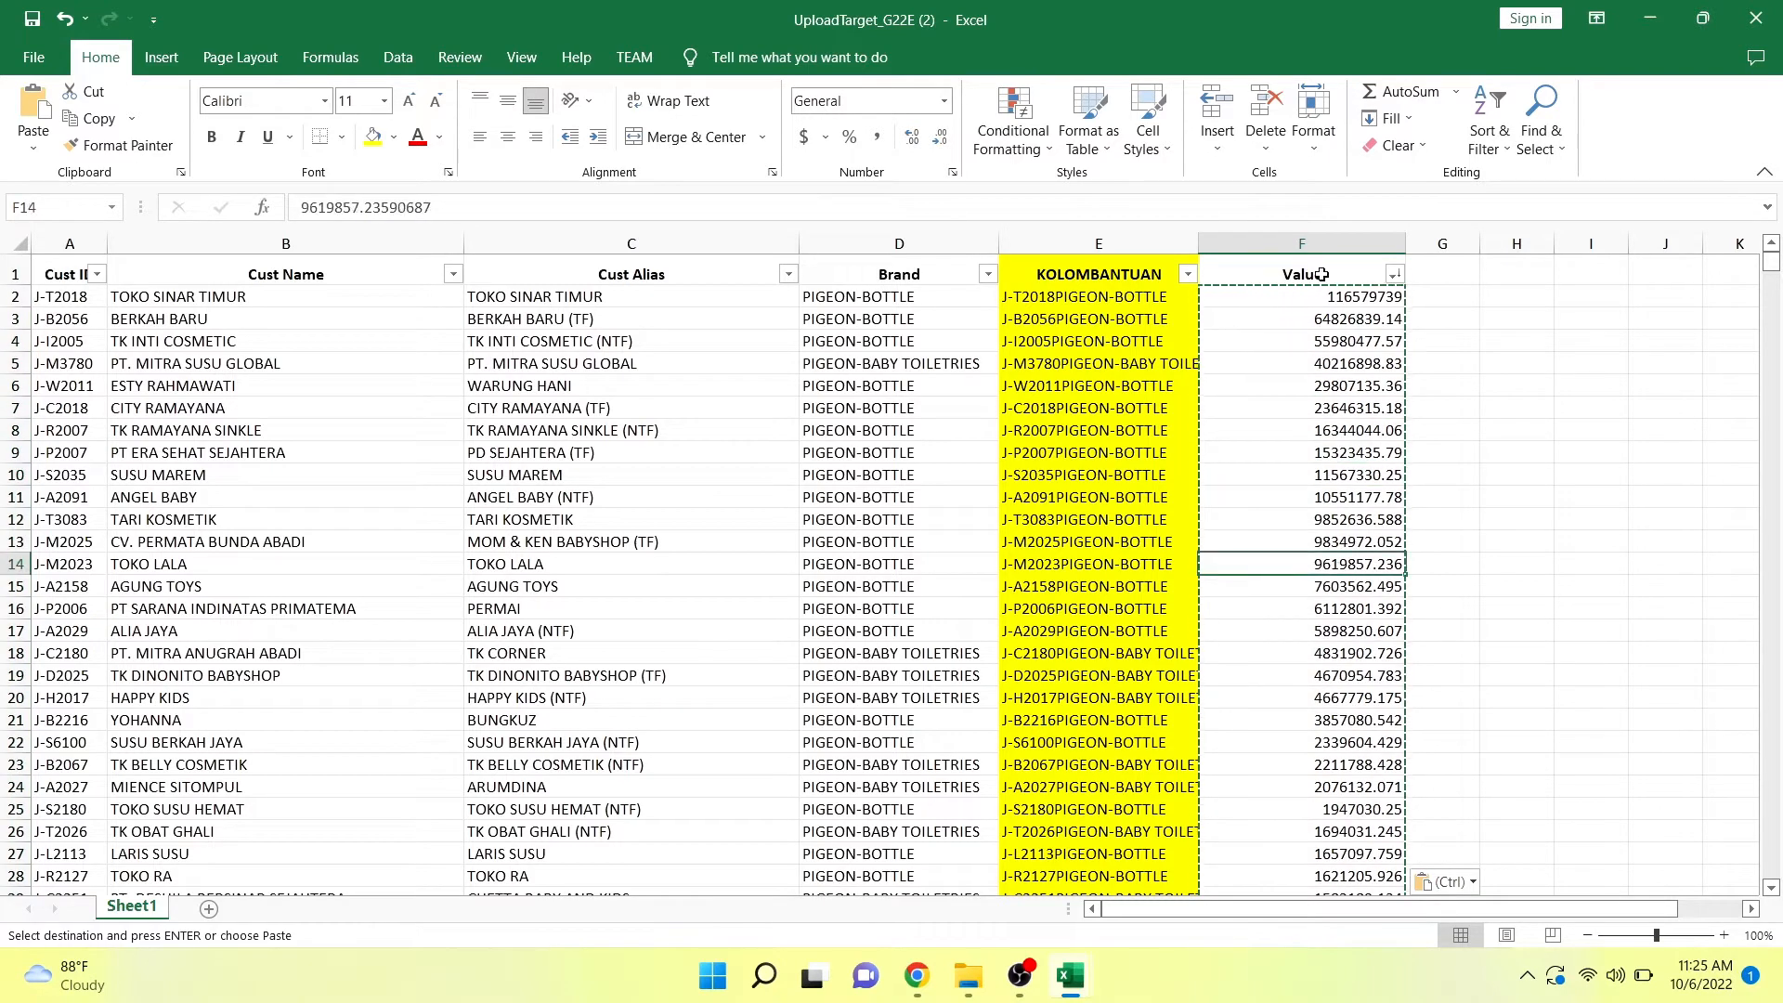
pyautogui.click(1320, 292)
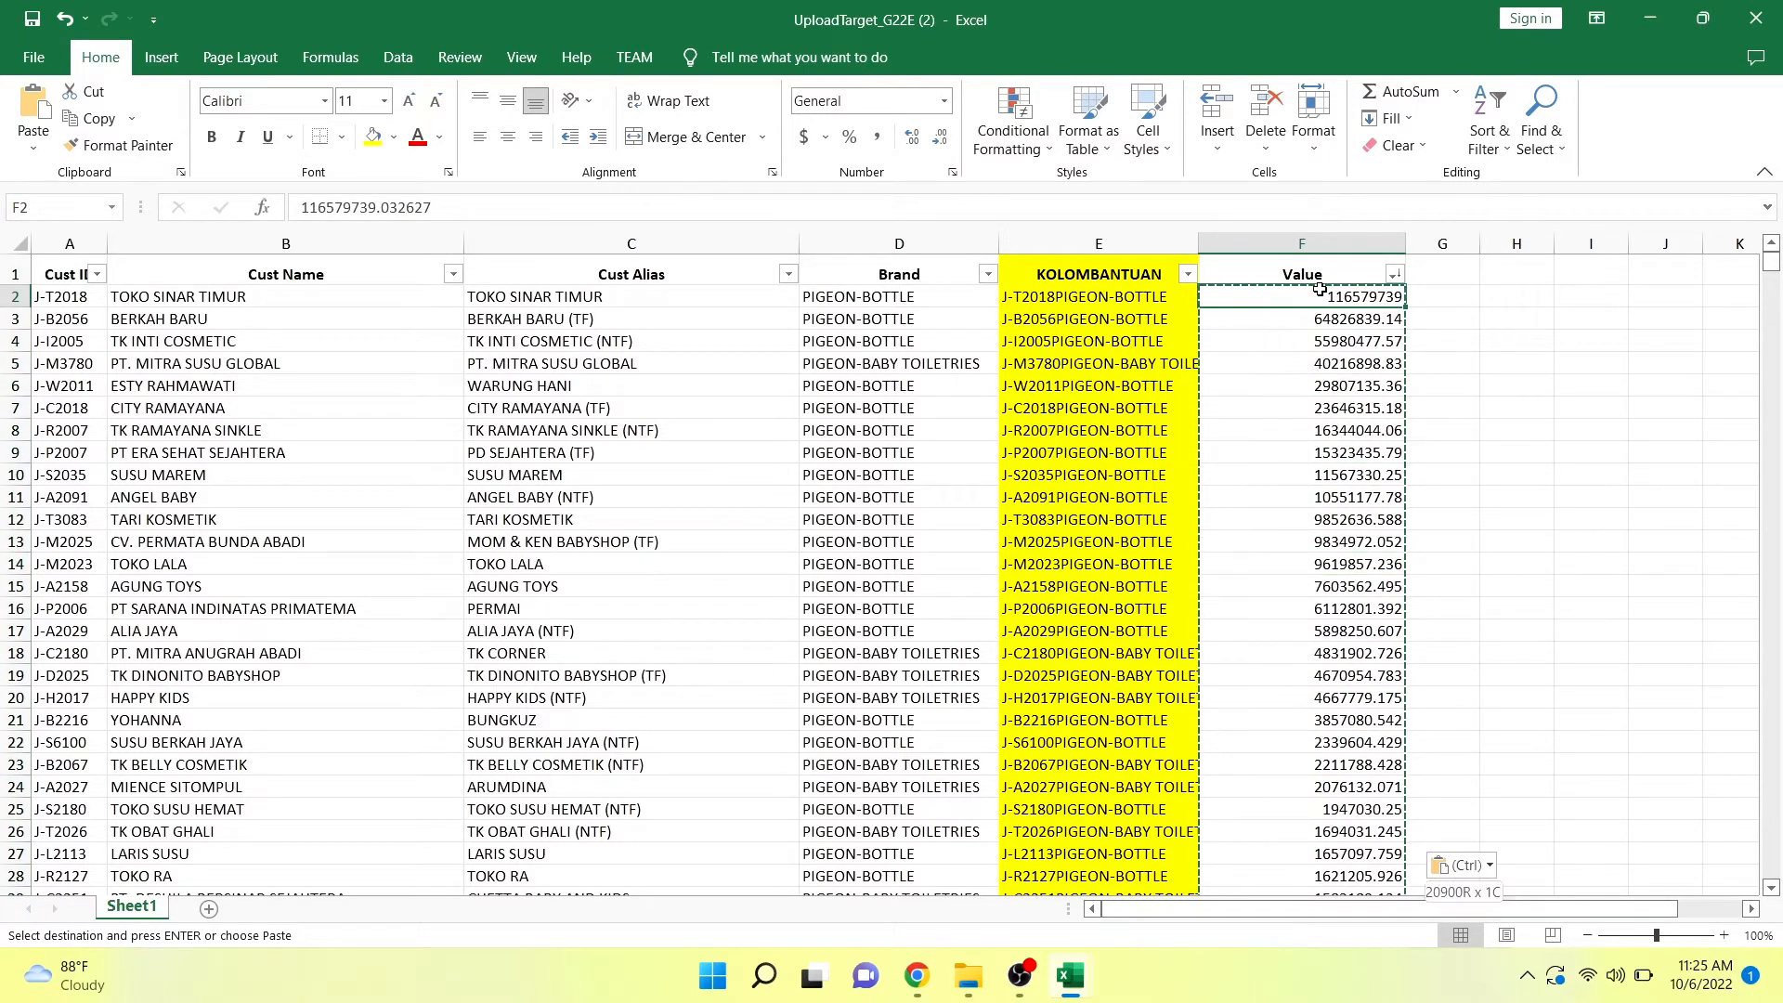
pyautogui.hotkey('ctrl', 'shift', 'Down')
pyautogui.click(1345, 492)
pyautogui.press('Up')
pyautogui.press('Up')
pyautogui.press('Up')
pyautogui.press('Up')
pyautogui.press('Up')
pyautogui.press('Up')
pyautogui.press('Up')
pyautogui.press('Up')
pyautogui.press('Up')
pyautogui.press('Up')
pyautogui.press('Up')
pyautogui.press('Up')
pyautogui.press('Up')
pyautogui.press('Up')
pyautogui.press('Up')
pyautogui.press('Up')
pyautogui.press('Up')
pyautogui.press('Up')
pyautogui.press('Up')
pyautogui.press('Up')
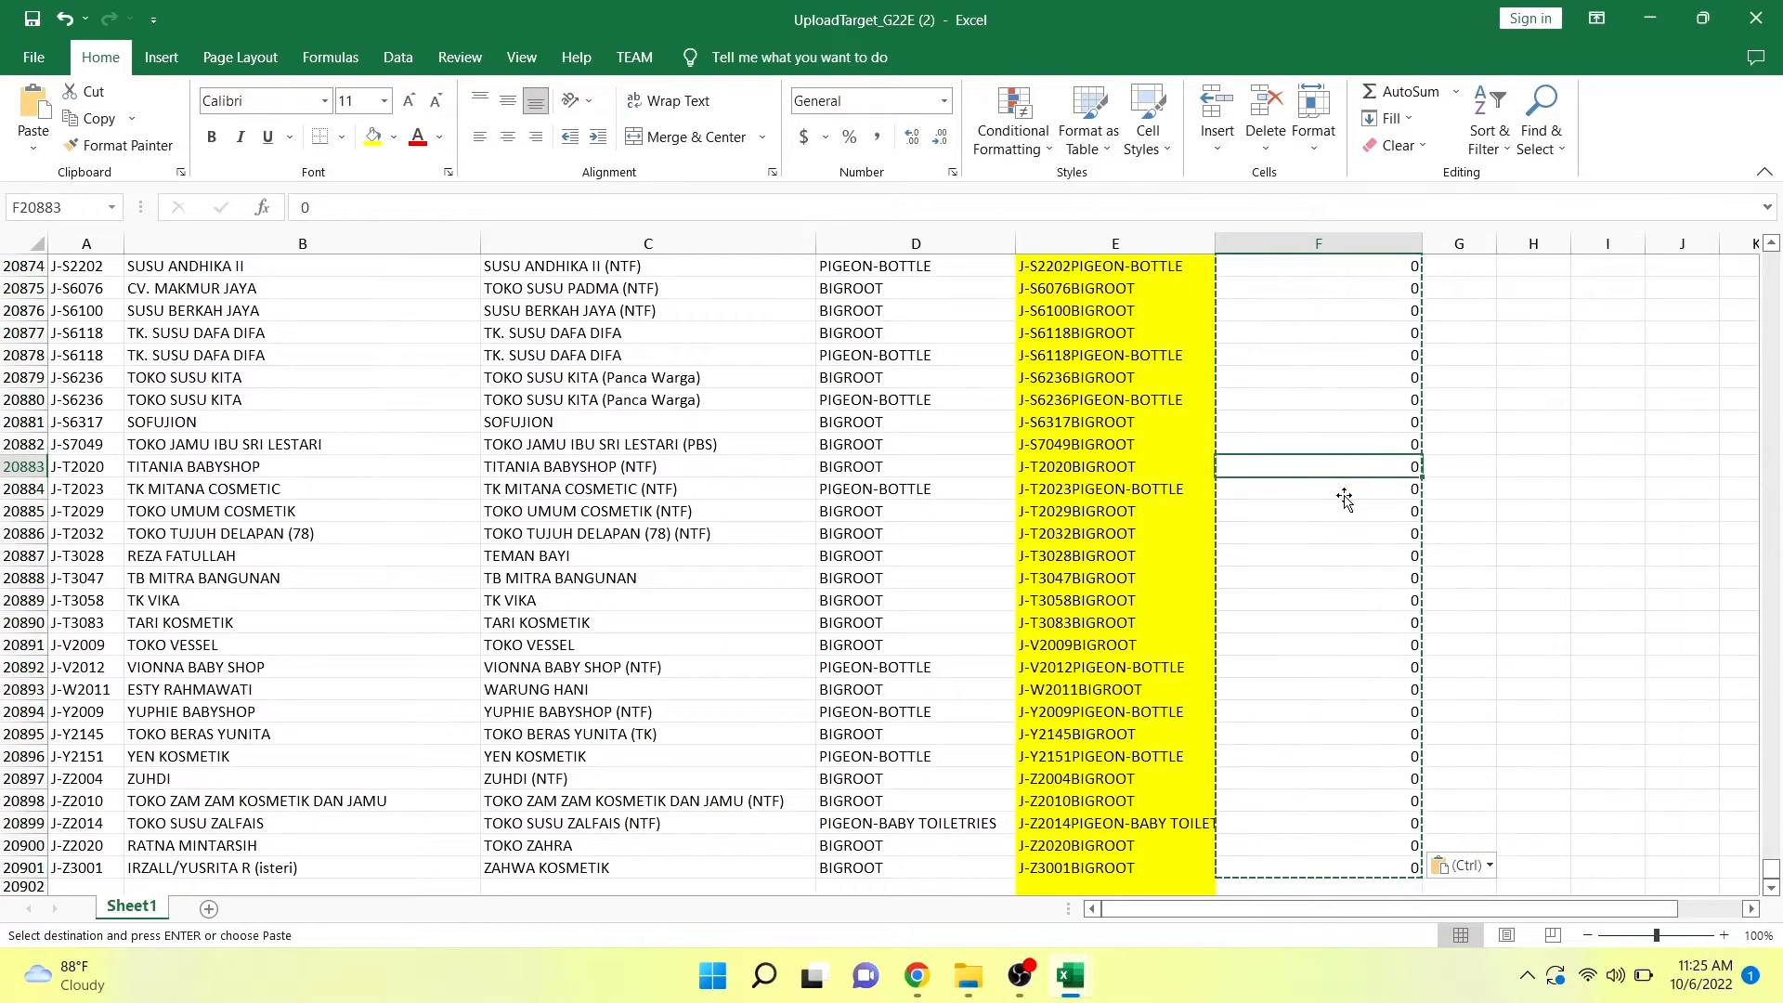
# Replace every "ERROR" entry in the Value column, from F2 to the last data row, with 0.
pyautogui.press('Up')
pyautogui.press('Up')
pyautogui.press('Up')
pyautogui.press('Up')
pyautogui.press('Up')
pyautogui.press('Up')
pyautogui.press('Up')
pyautogui.press('Up')
pyautogui.press('Up')
pyautogui.press('Up')
pyautogui.press('Up')
pyautogui.press('Up')
pyautogui.press('Up')
pyautogui.press('Up')
pyautogui.press('Up')
pyautogui.press('Up')
pyautogui.press('Up')
pyautogui.press('Up')
pyautogui.press('Up')
pyautogui.press('Up')
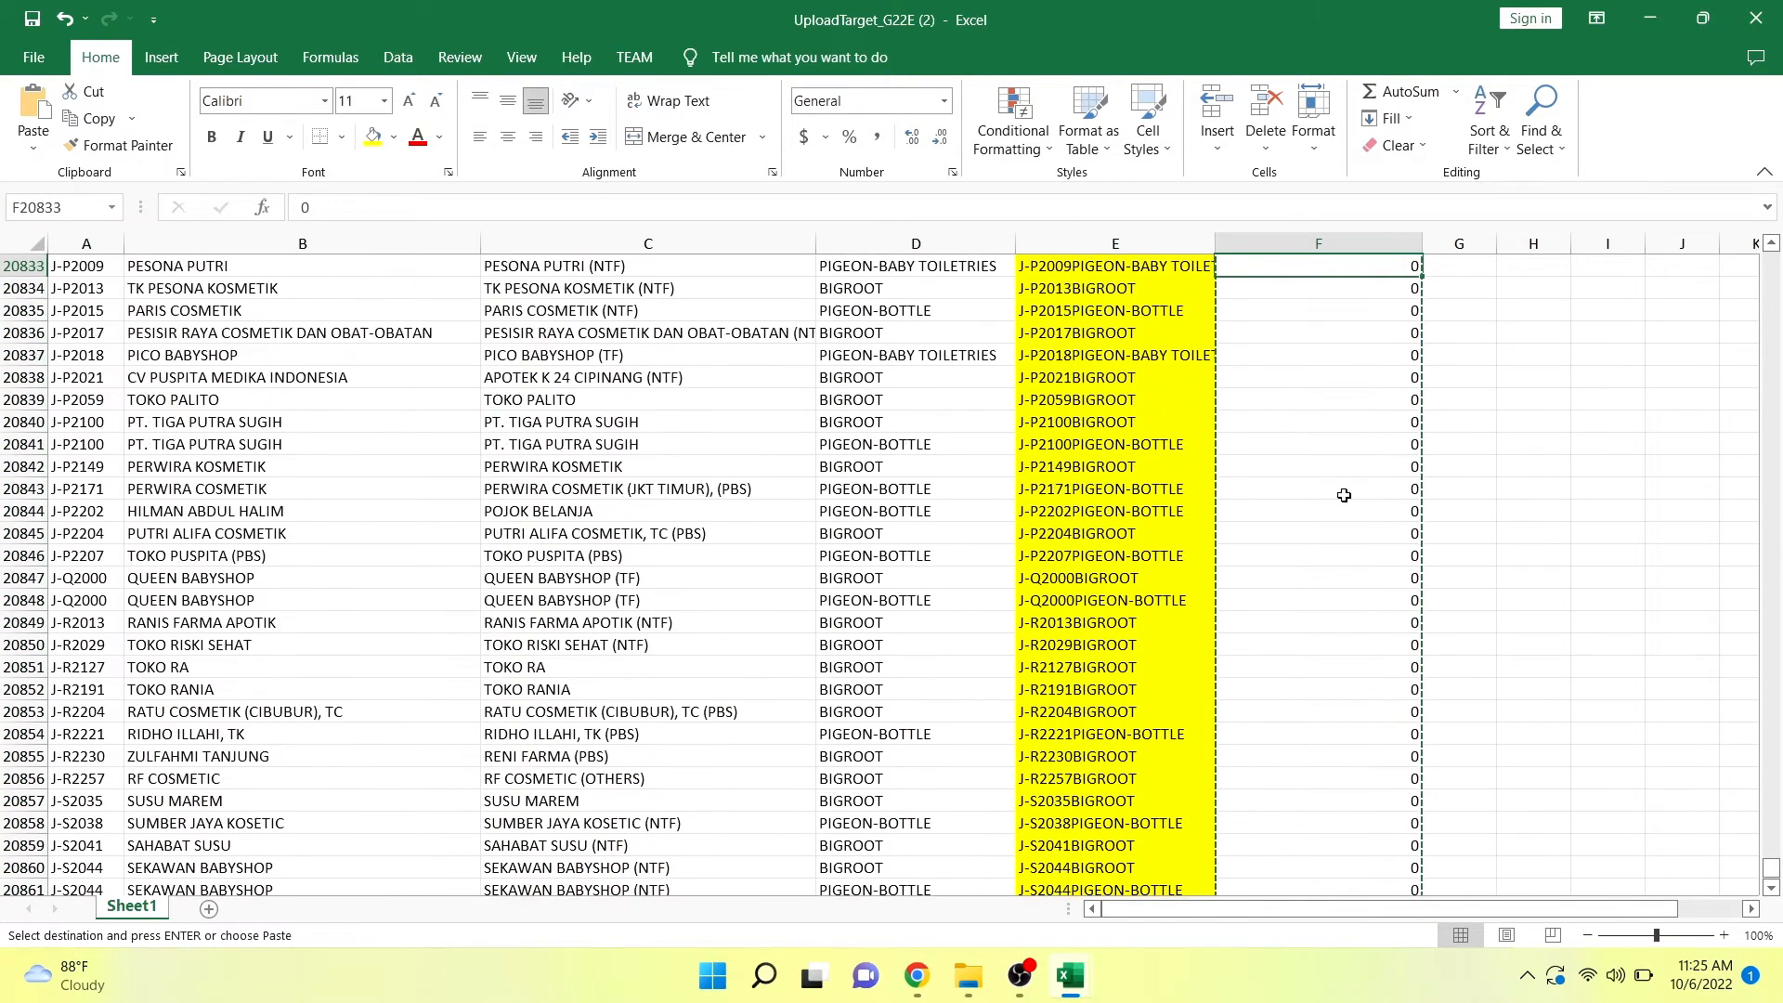
pyautogui.click(1353, 518)
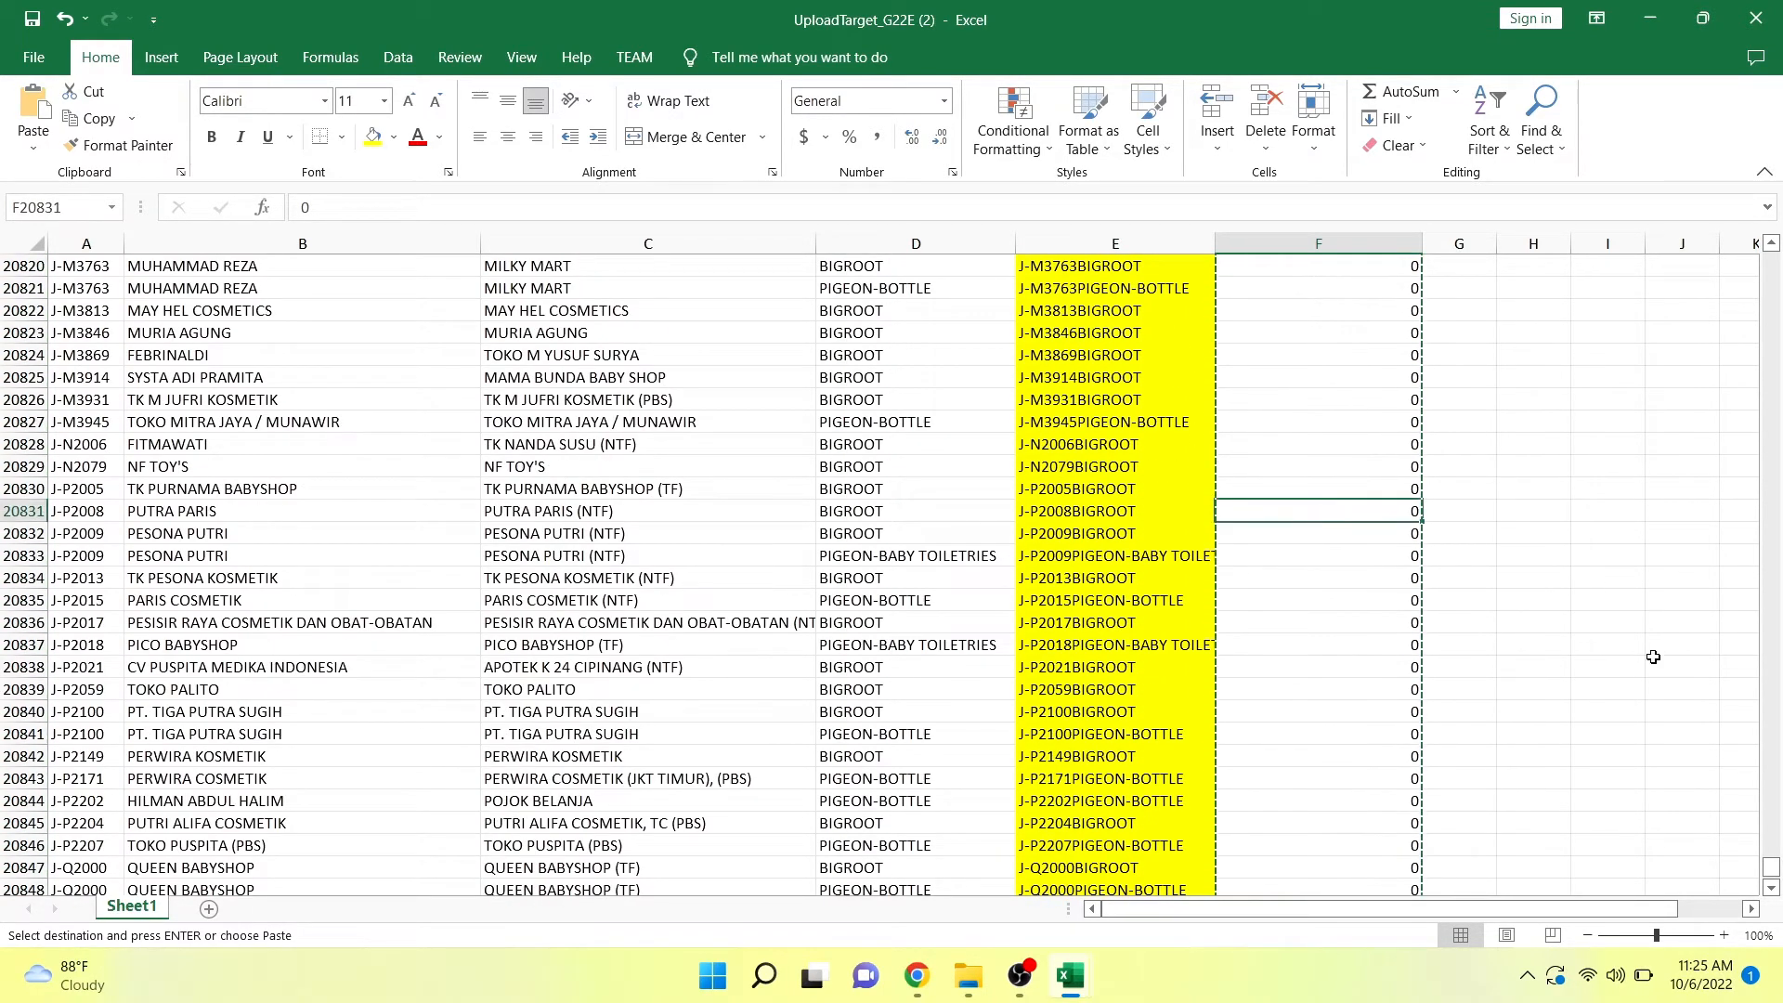
pyautogui.moveTo(1773, 876); pyautogui.dragTo(1729, 270)
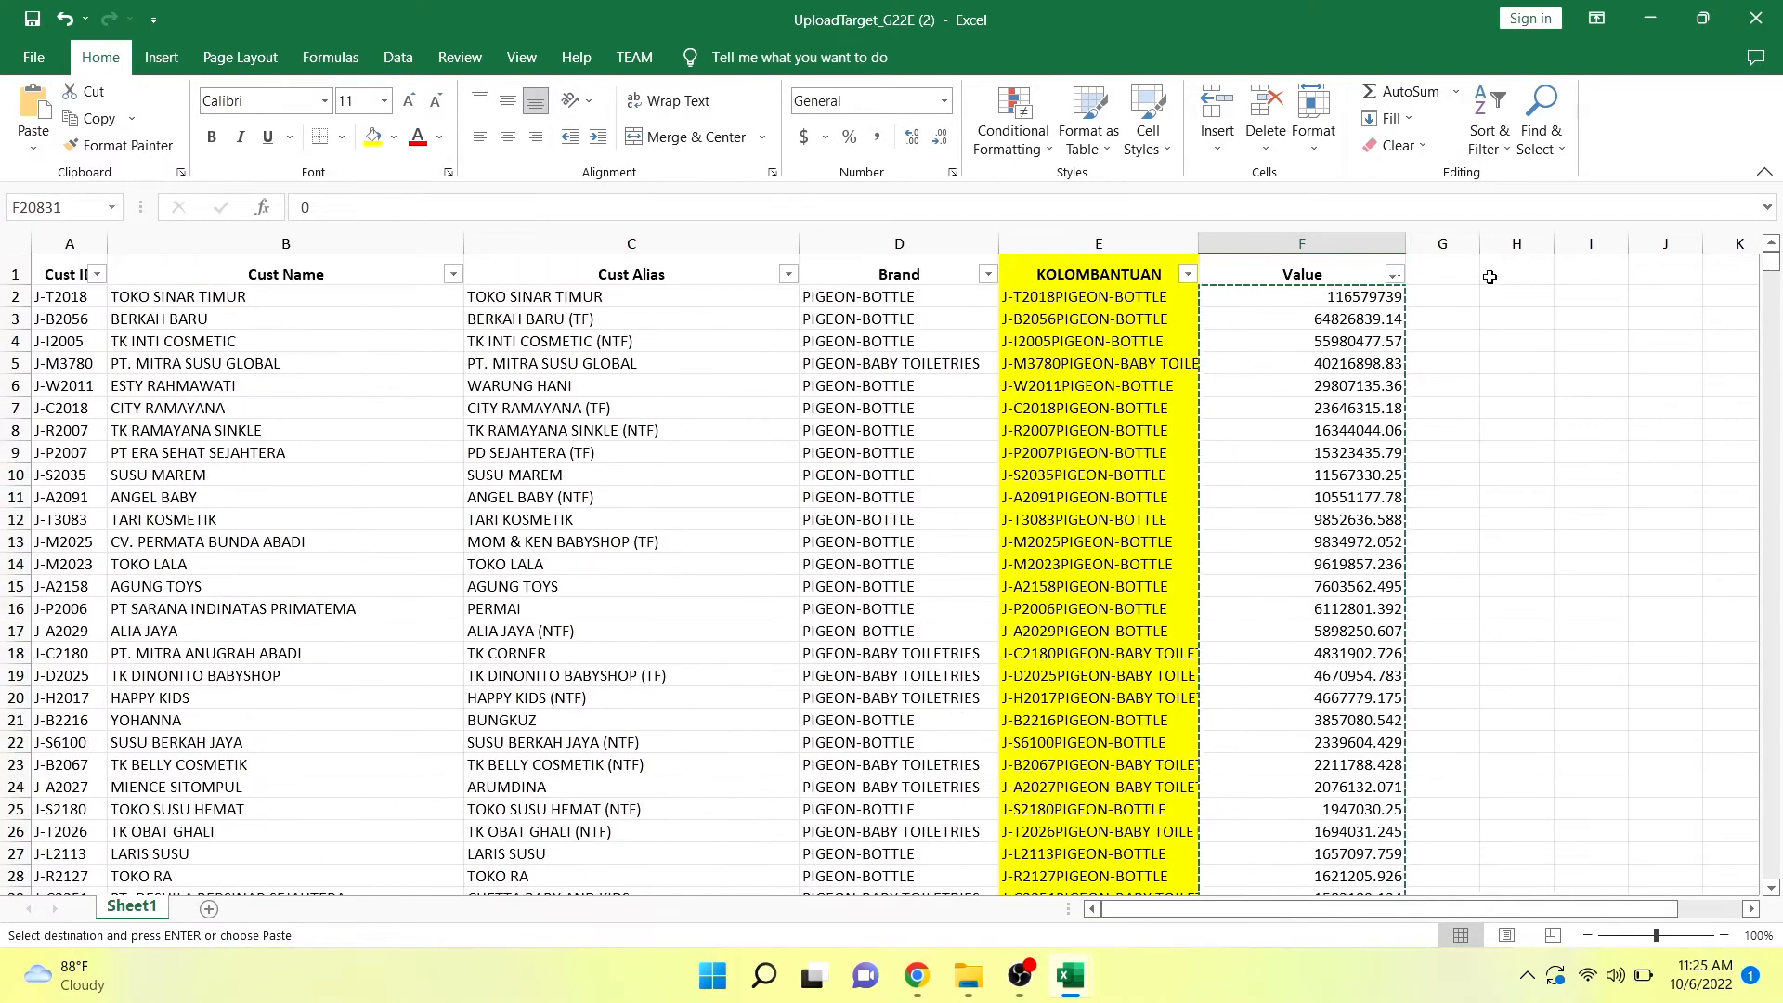
pyautogui.click(1390, 295)
pyautogui.hotkey('ctrl', 'shift', 'Down')
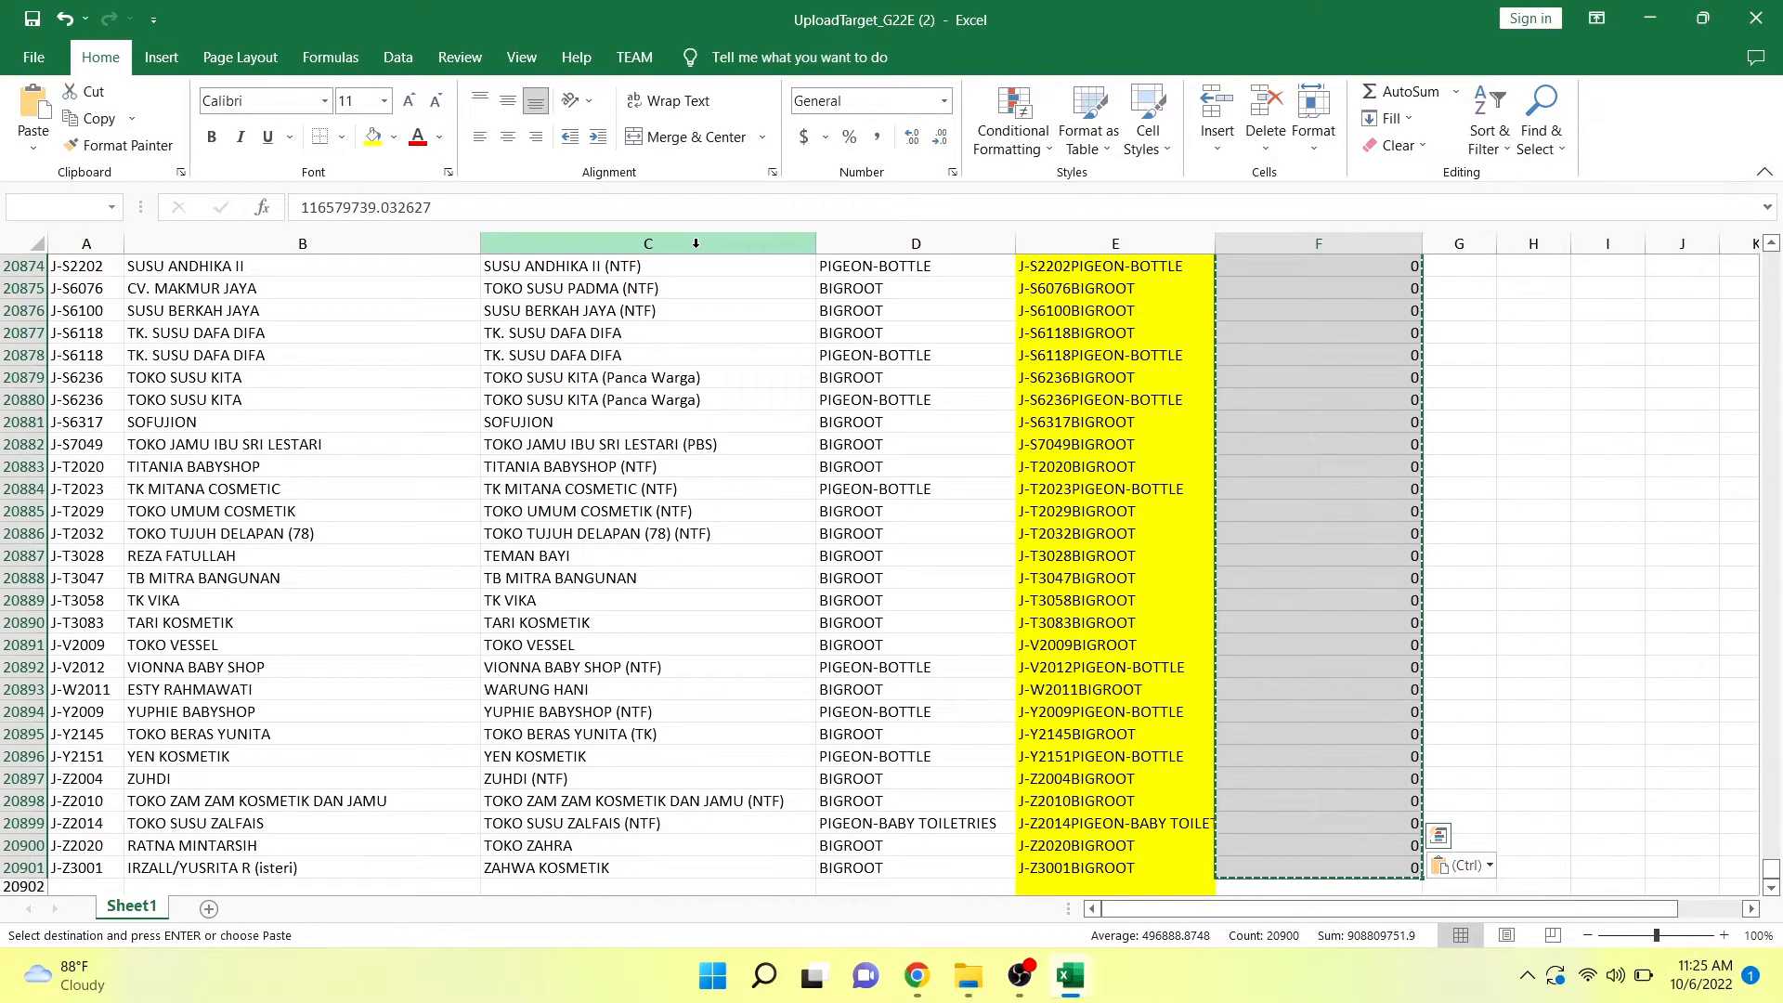
pyautogui.hotkey('ctrl', 'f')
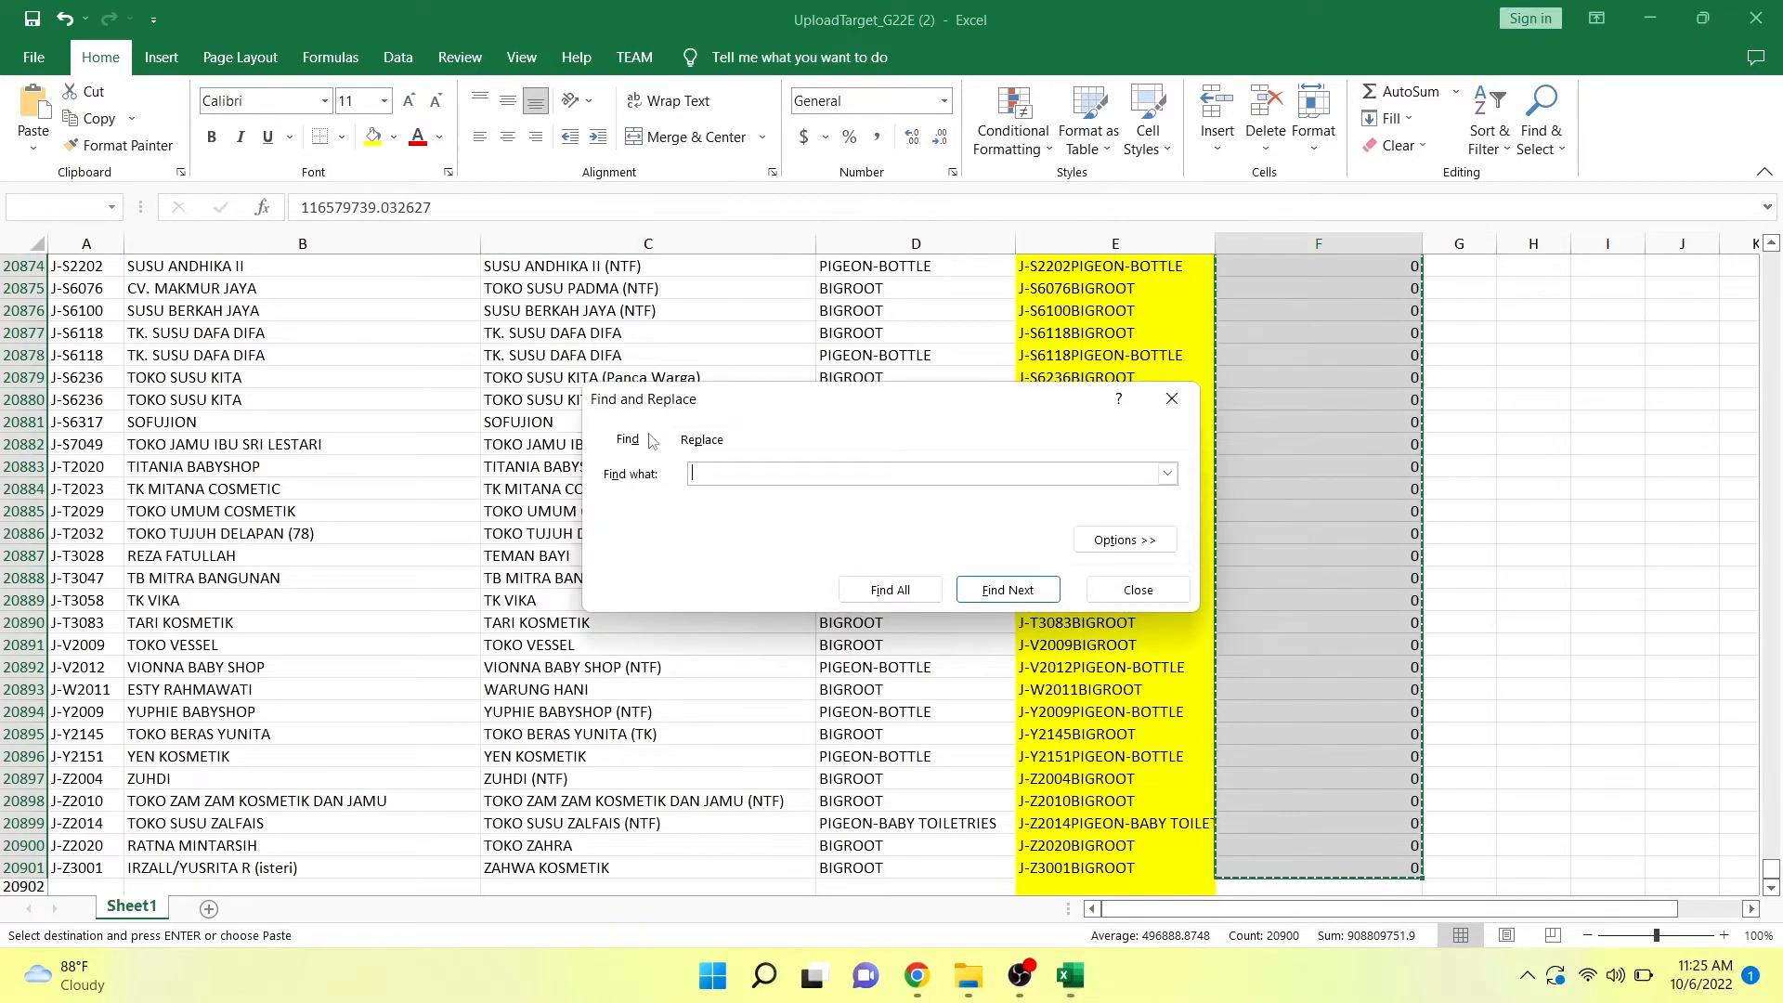
pyautogui.click(694, 446)
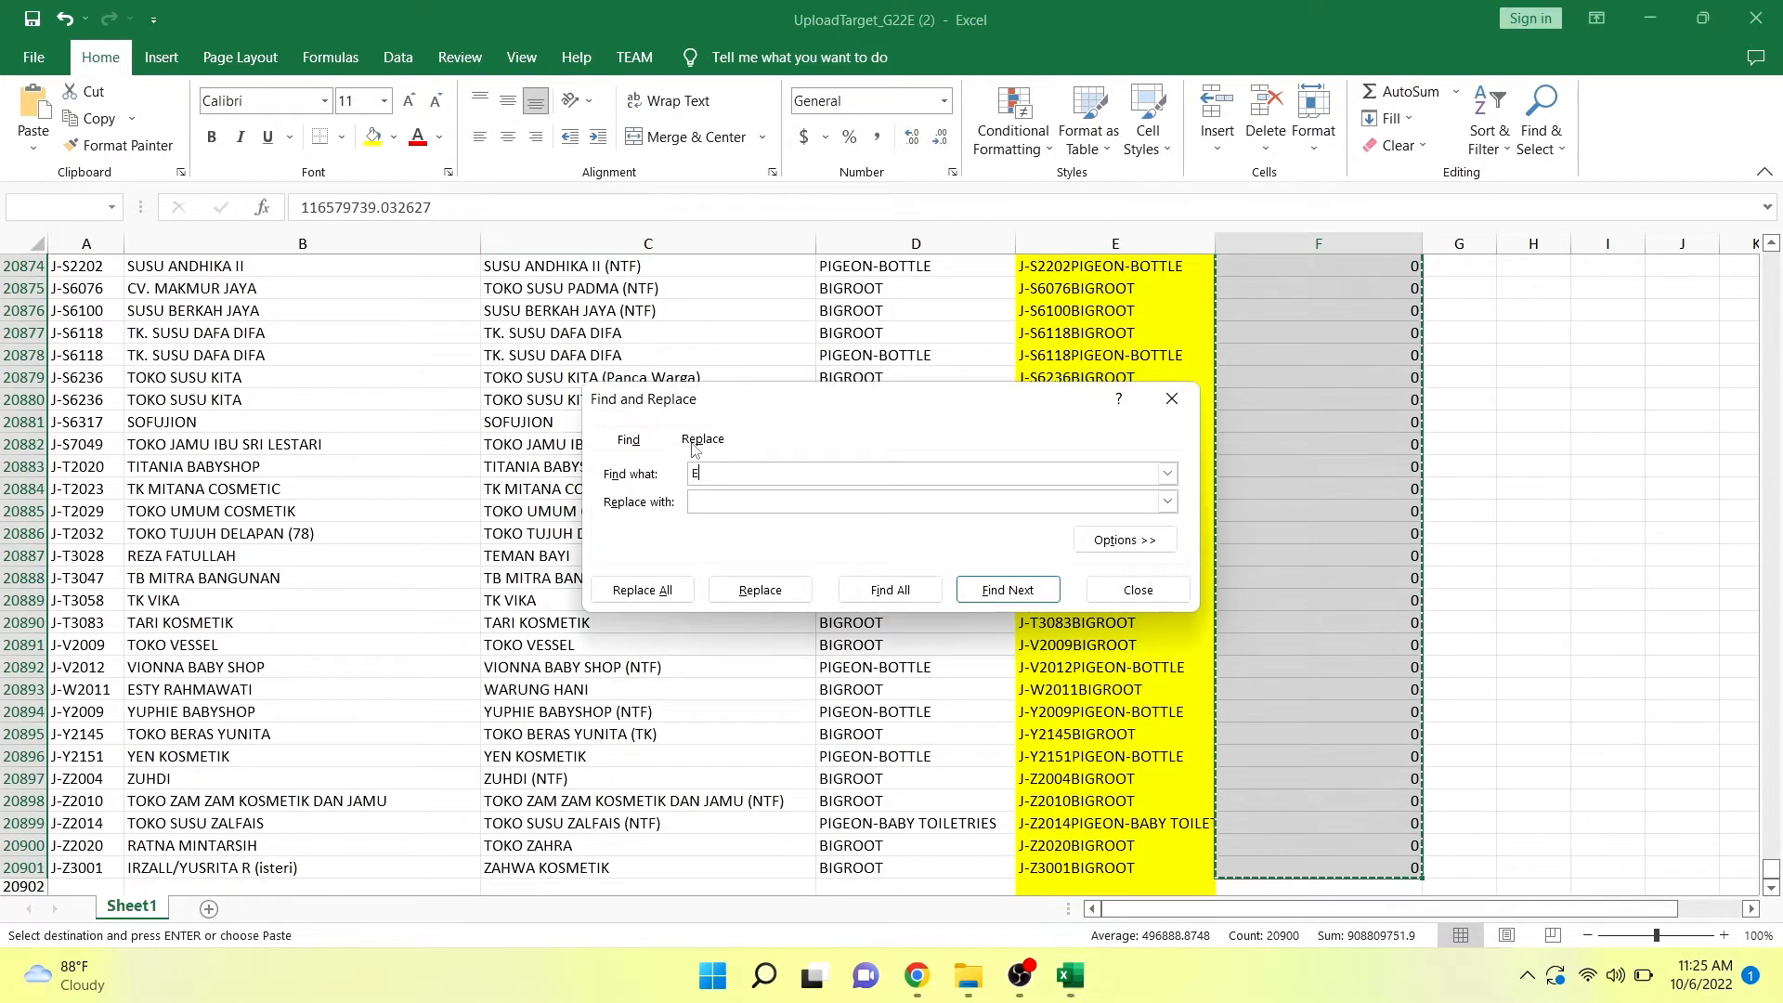
pyautogui.write('ERROR')
pyautogui.click(659, 591)
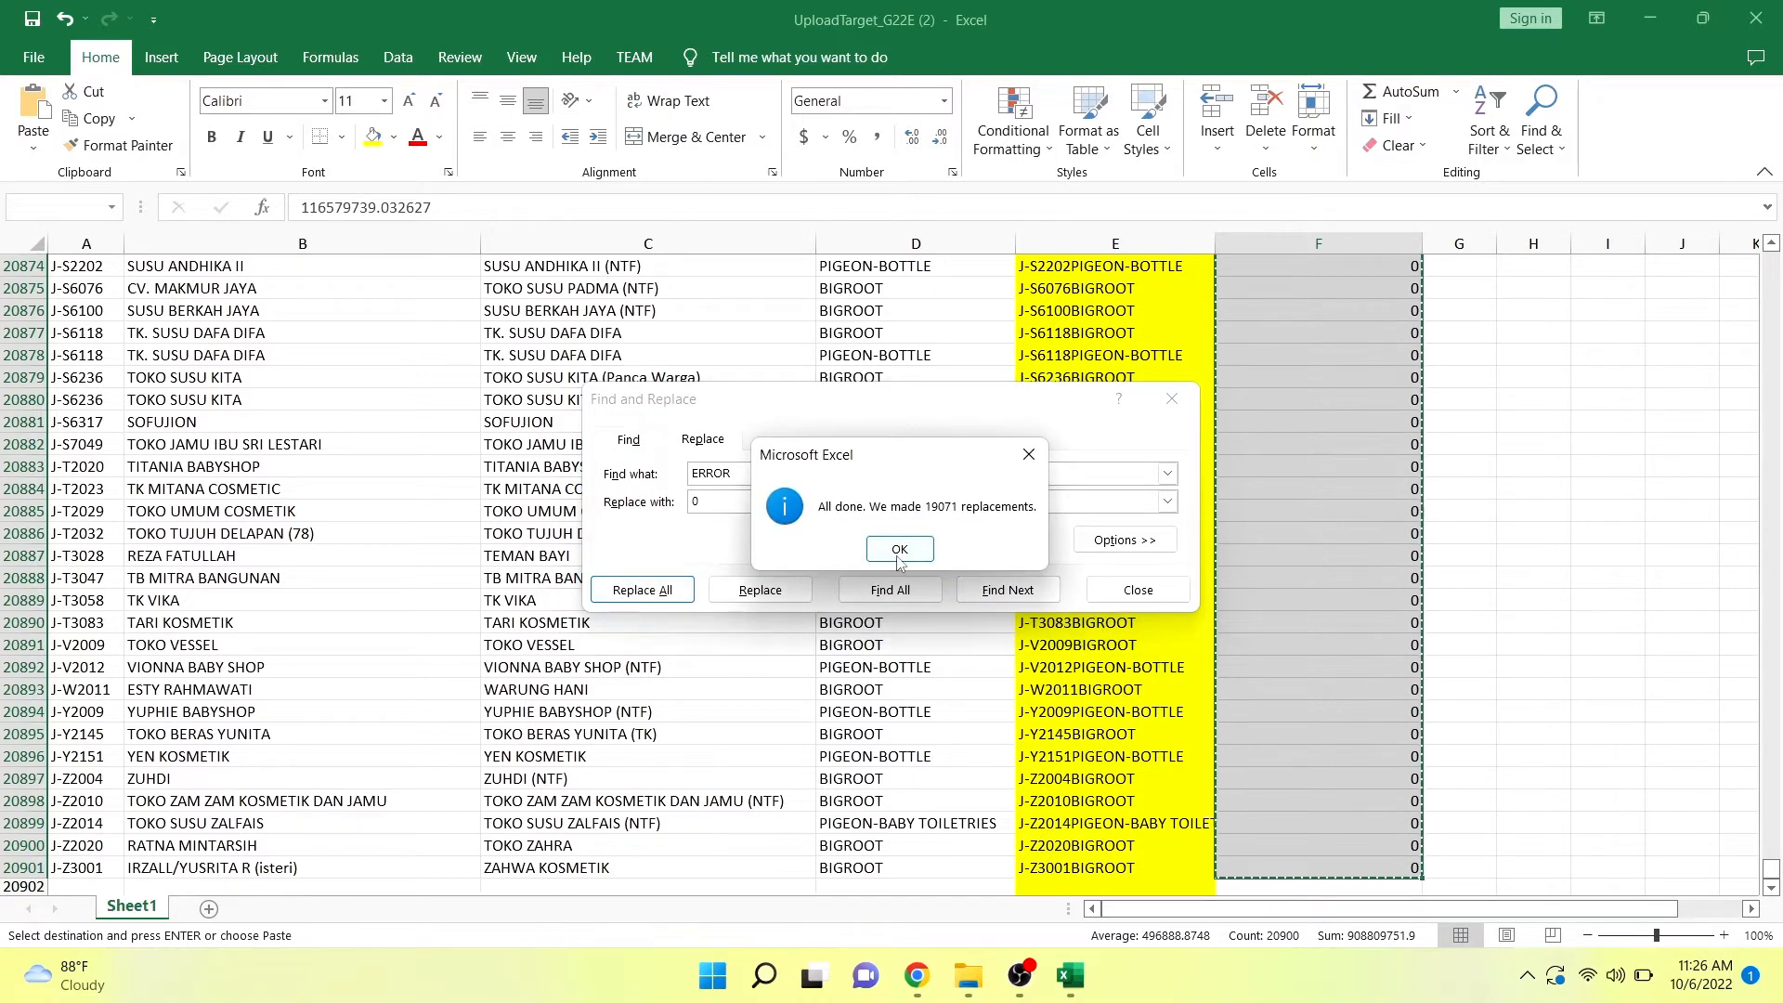
pyautogui.click(898, 555)
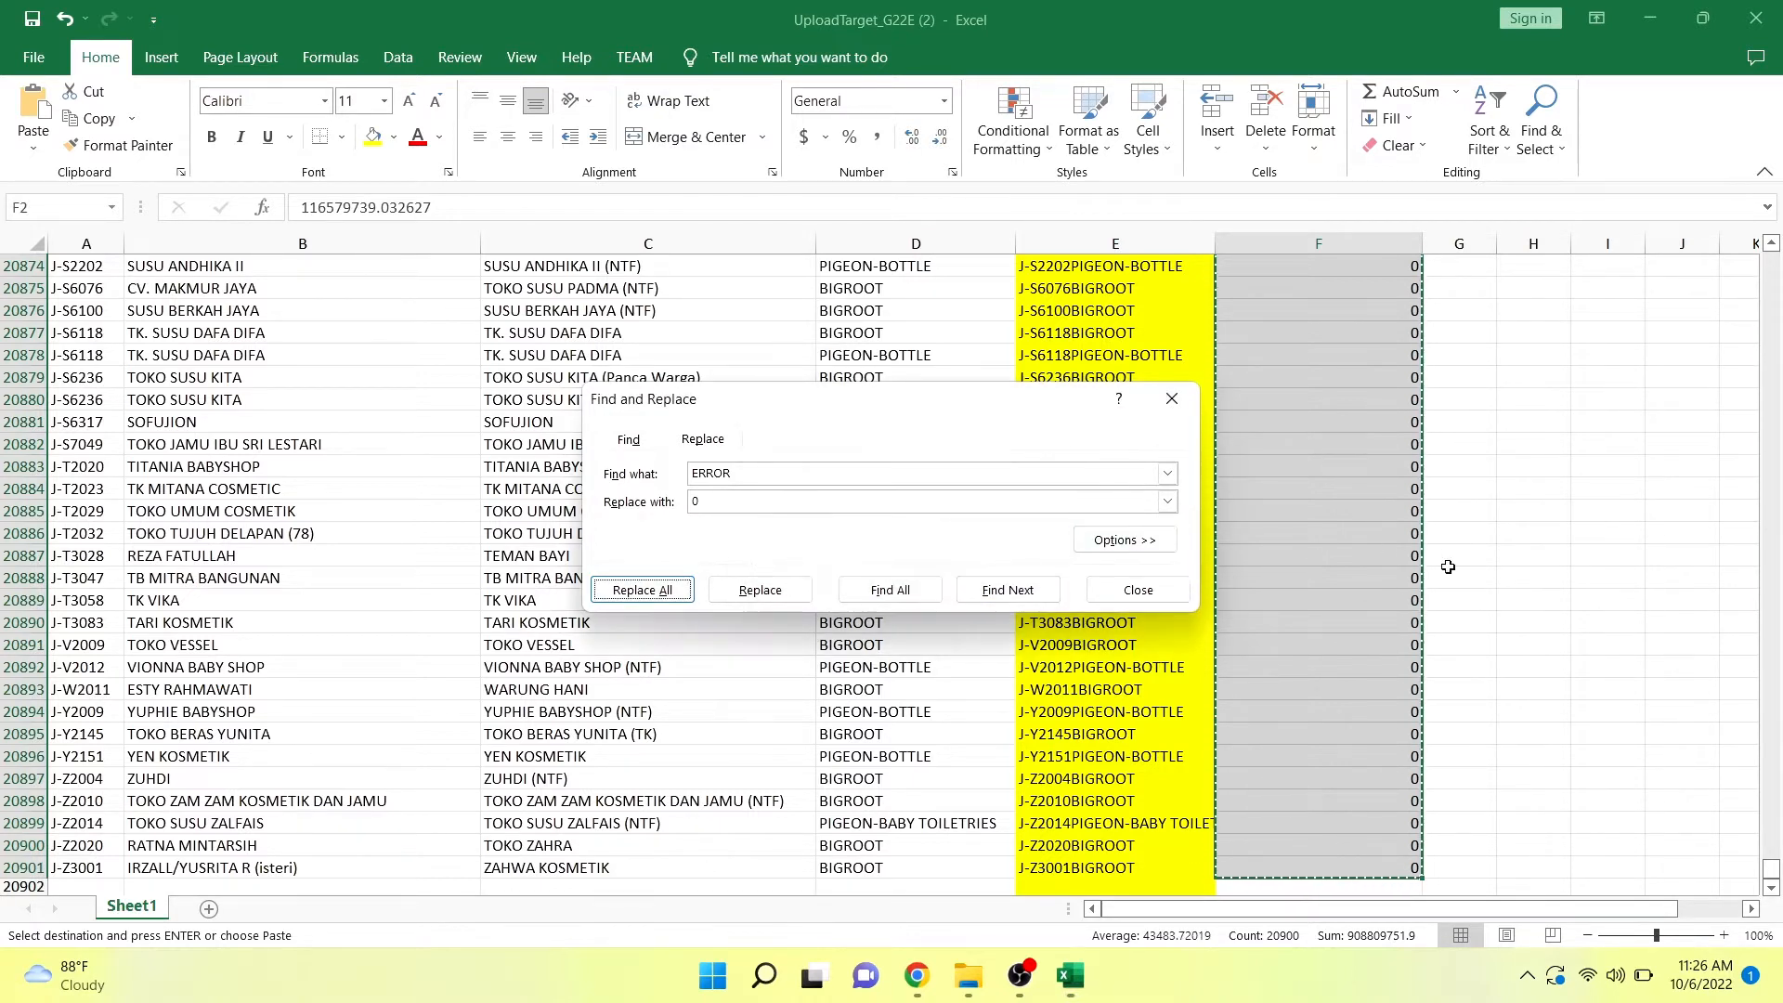
pyautogui.click(1157, 590)
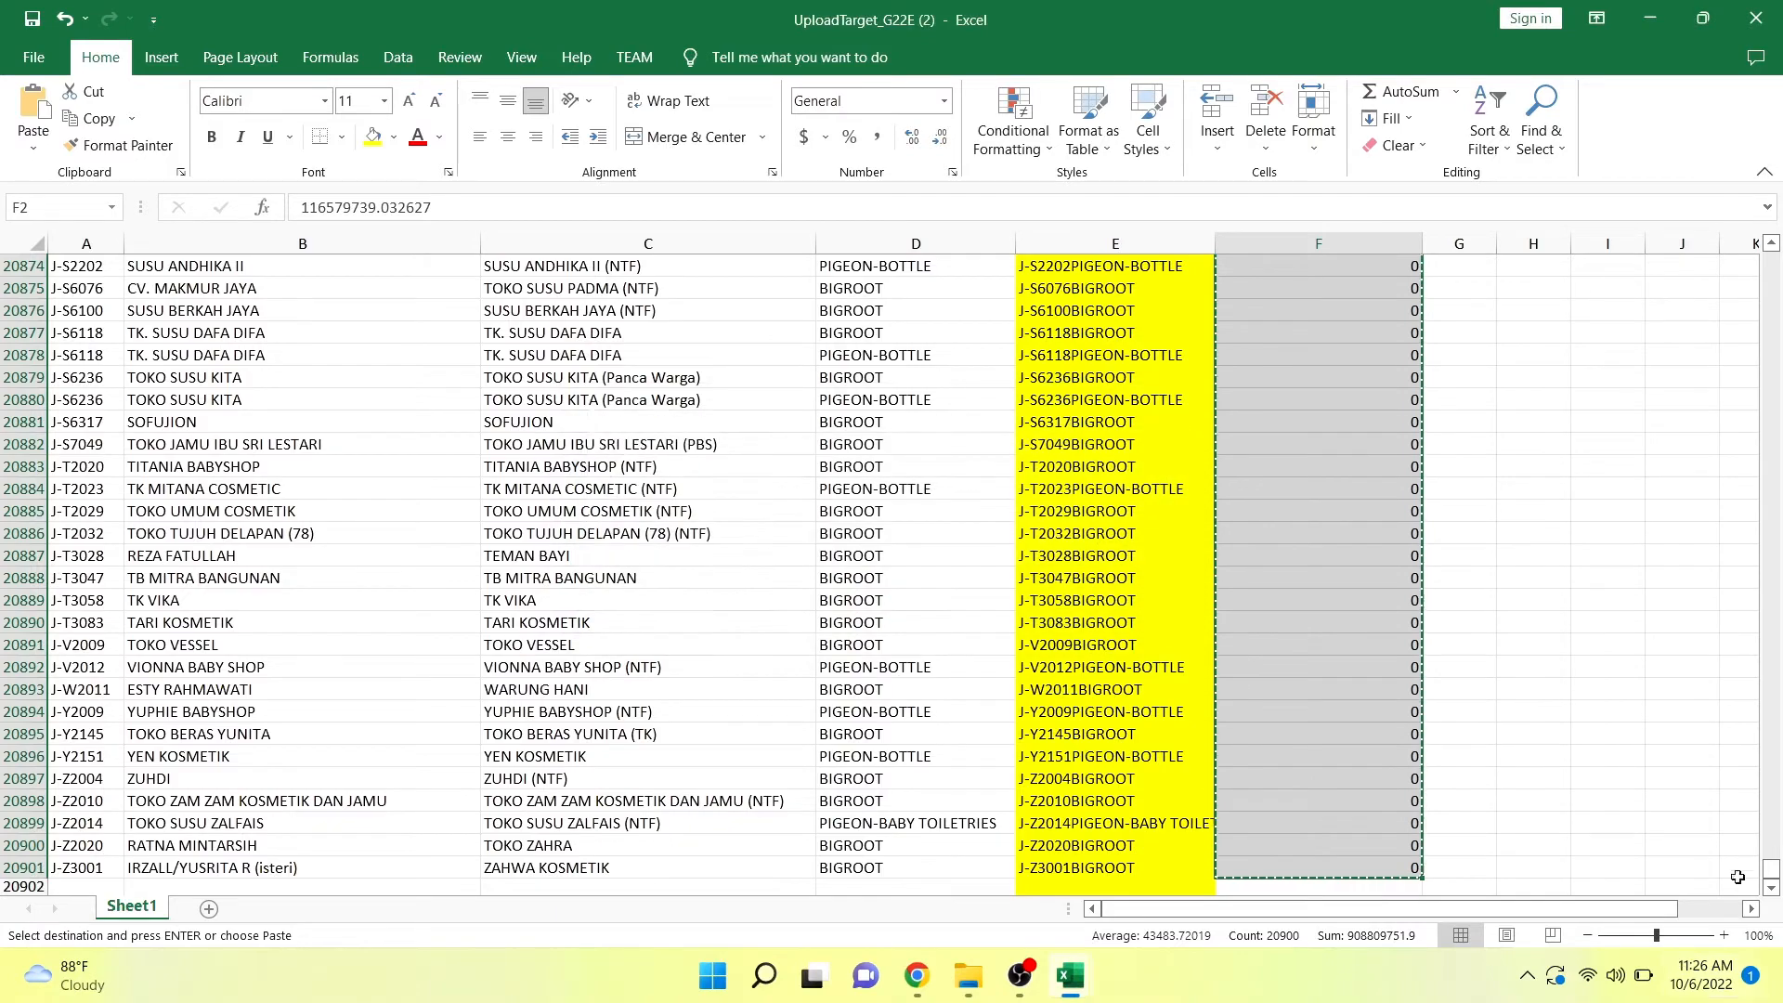
# Check the Value column's filter list from the smallest to the largest entry for leftover "ERROR" values.
pyautogui.moveTo(1781, 573); pyautogui.dragTo(1758, 218)
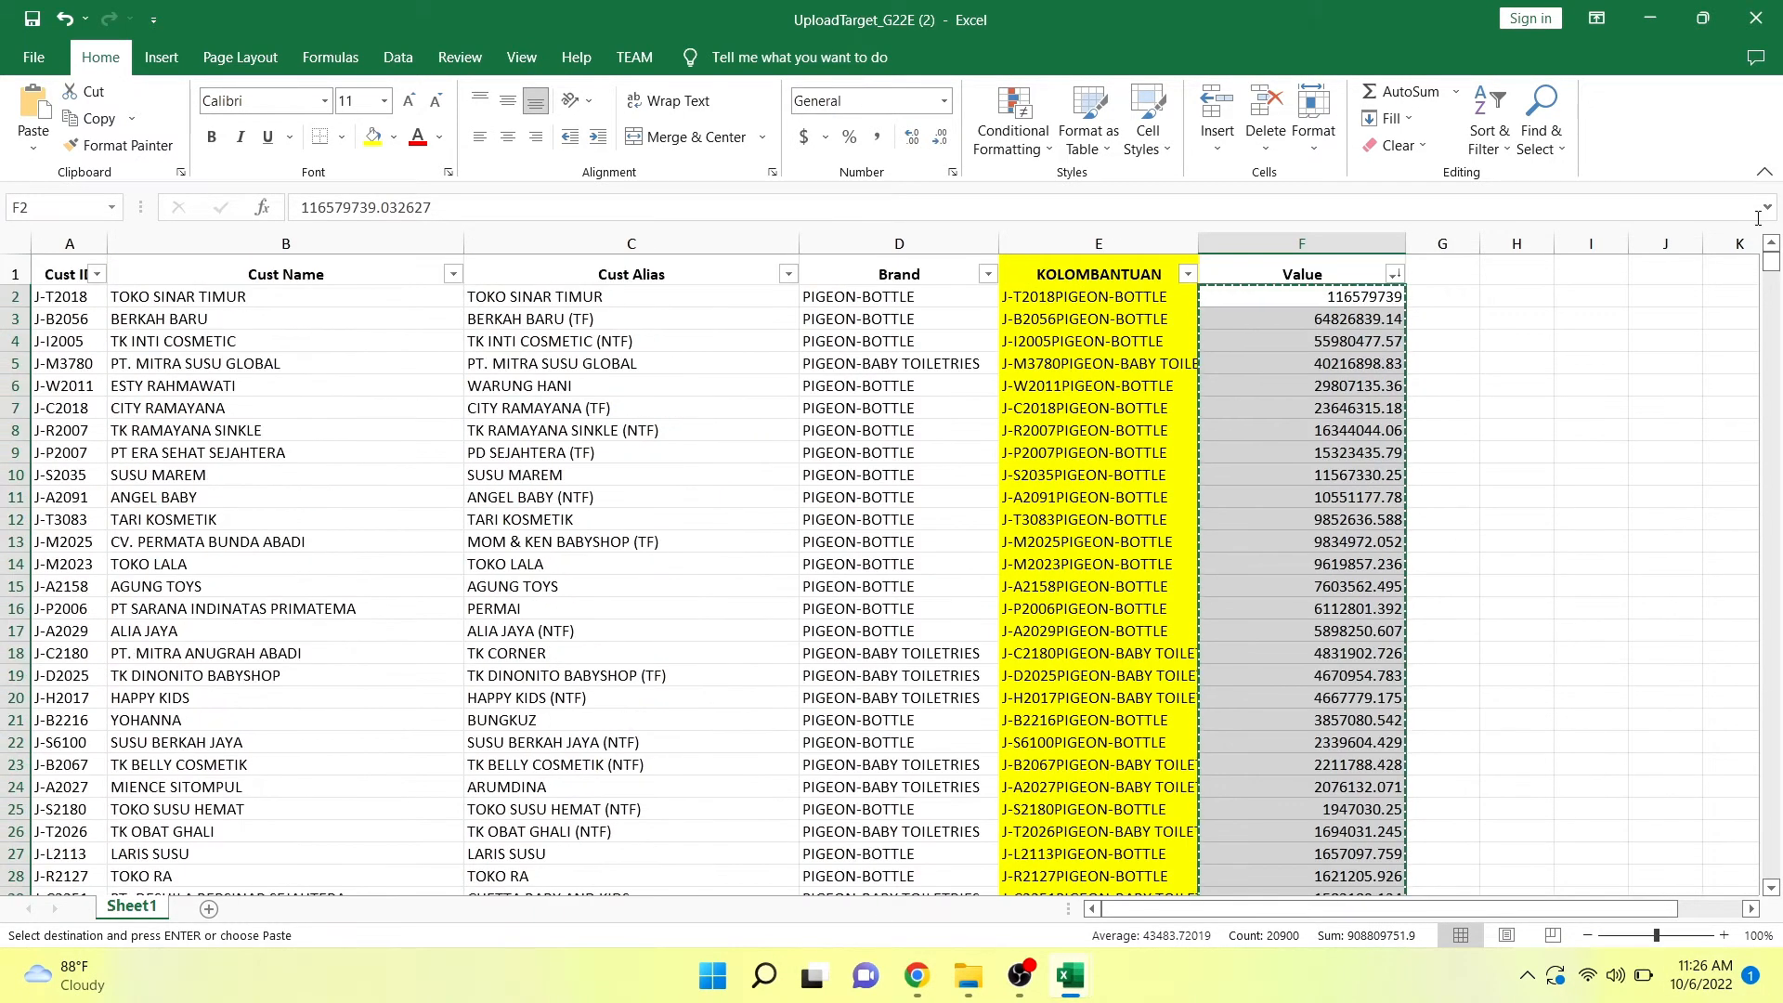
pyautogui.click(1394, 274)
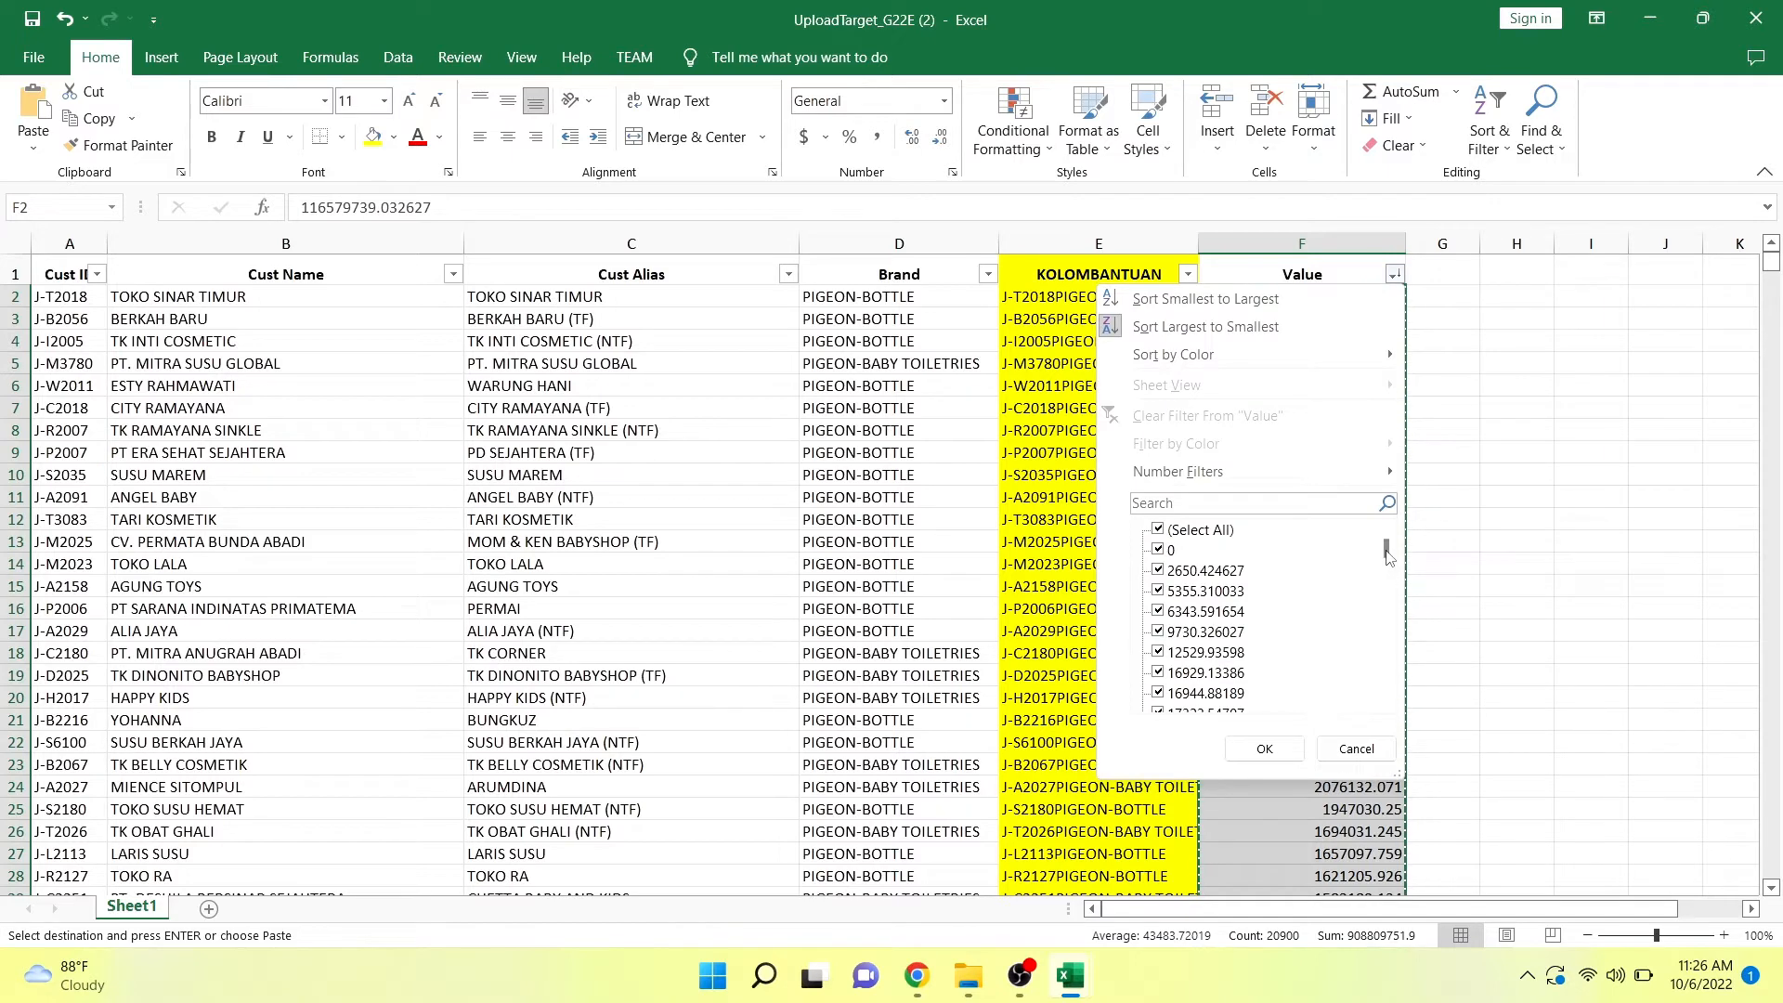
pyautogui.moveTo(1386, 552); pyautogui.dragTo(1387, 722)
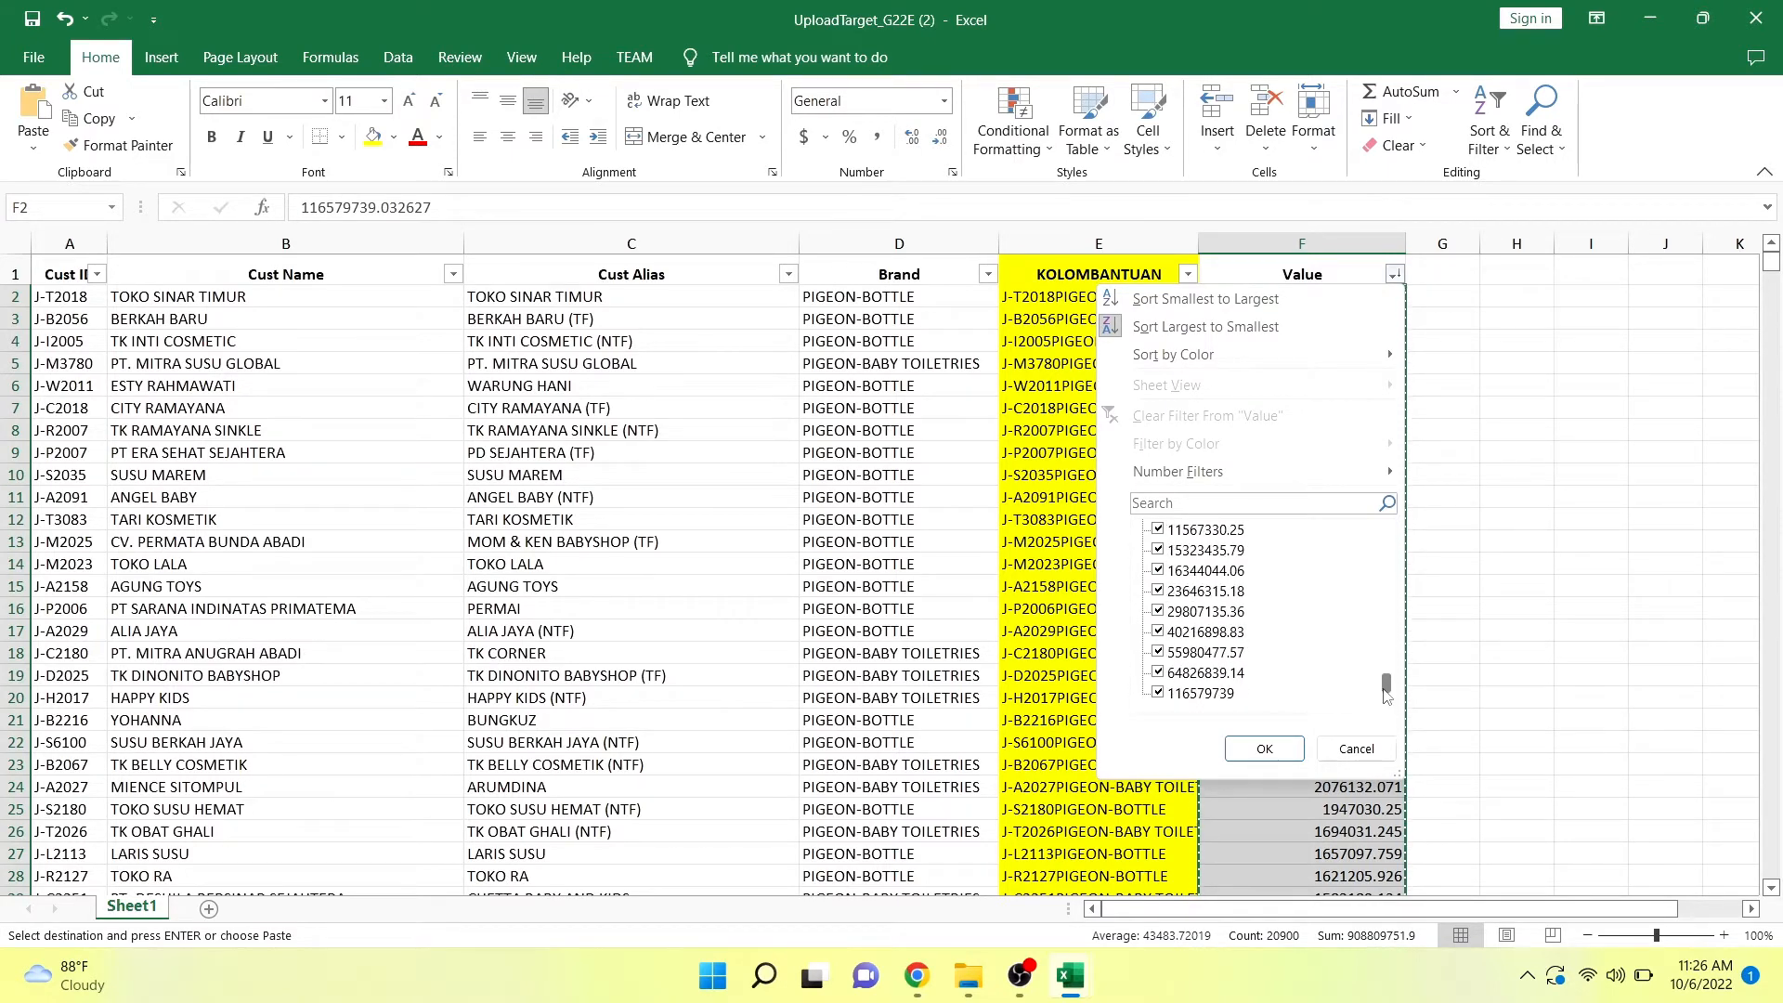
pyautogui.scroll(10, 1357, 717)
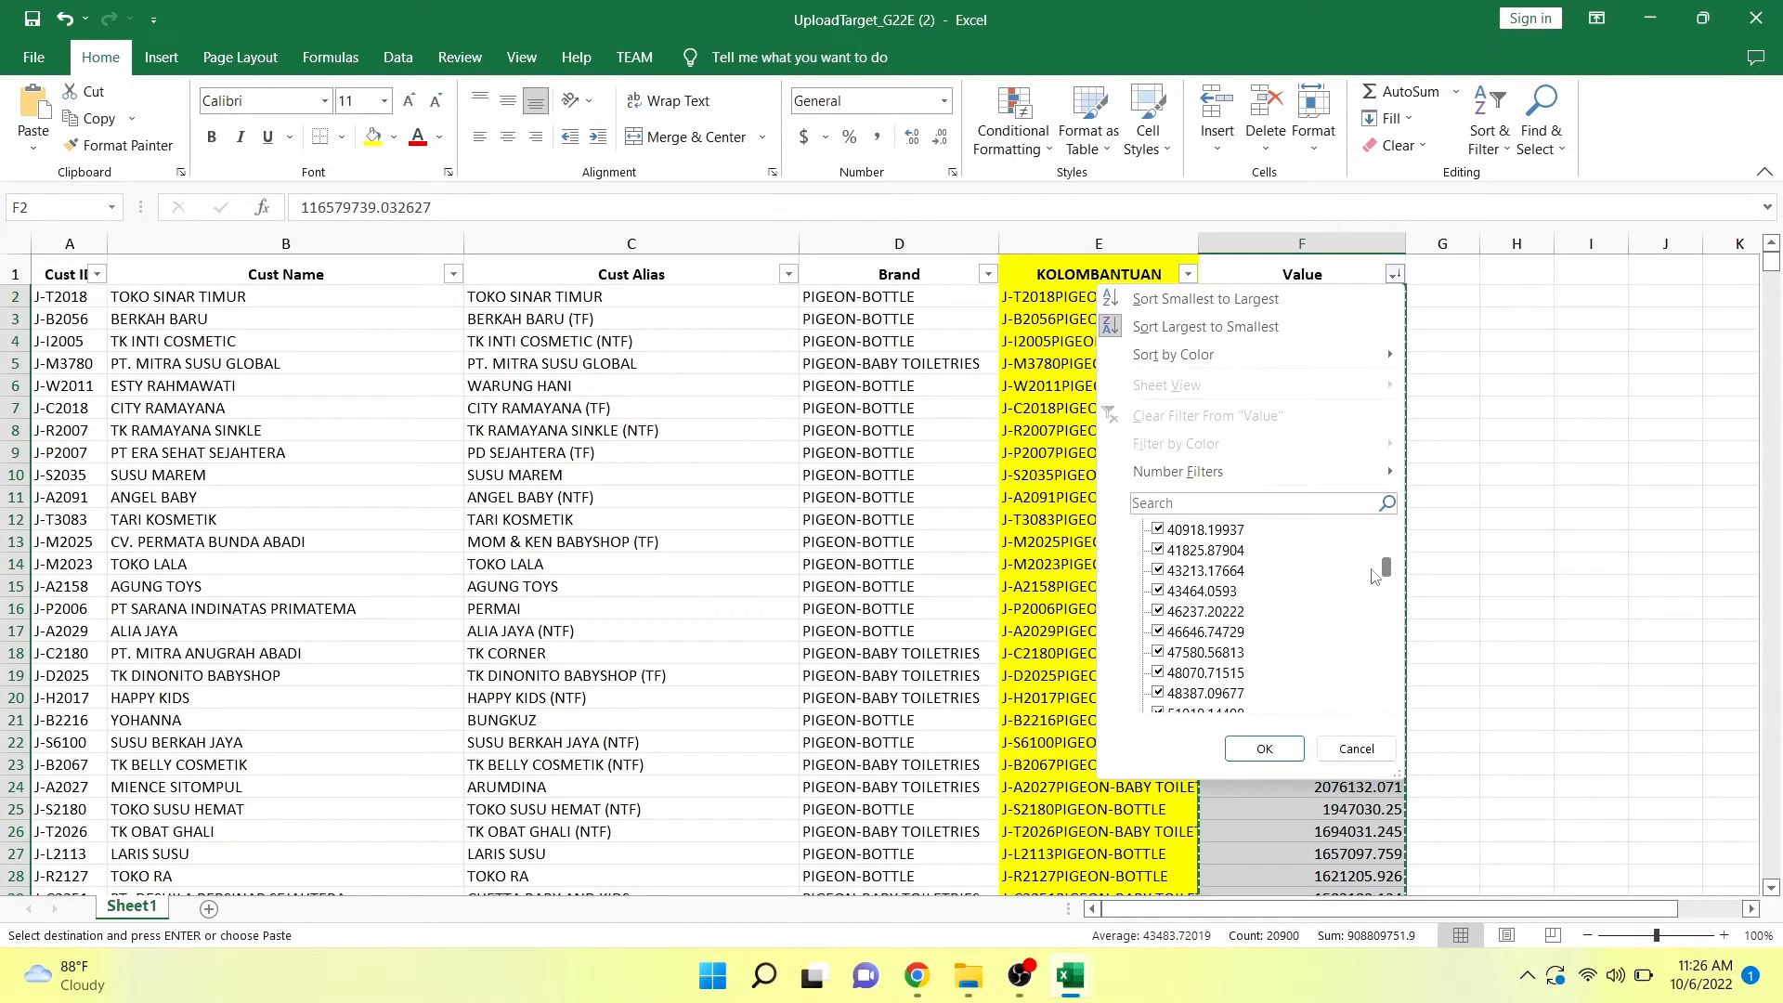
pyautogui.click(1355, 748)
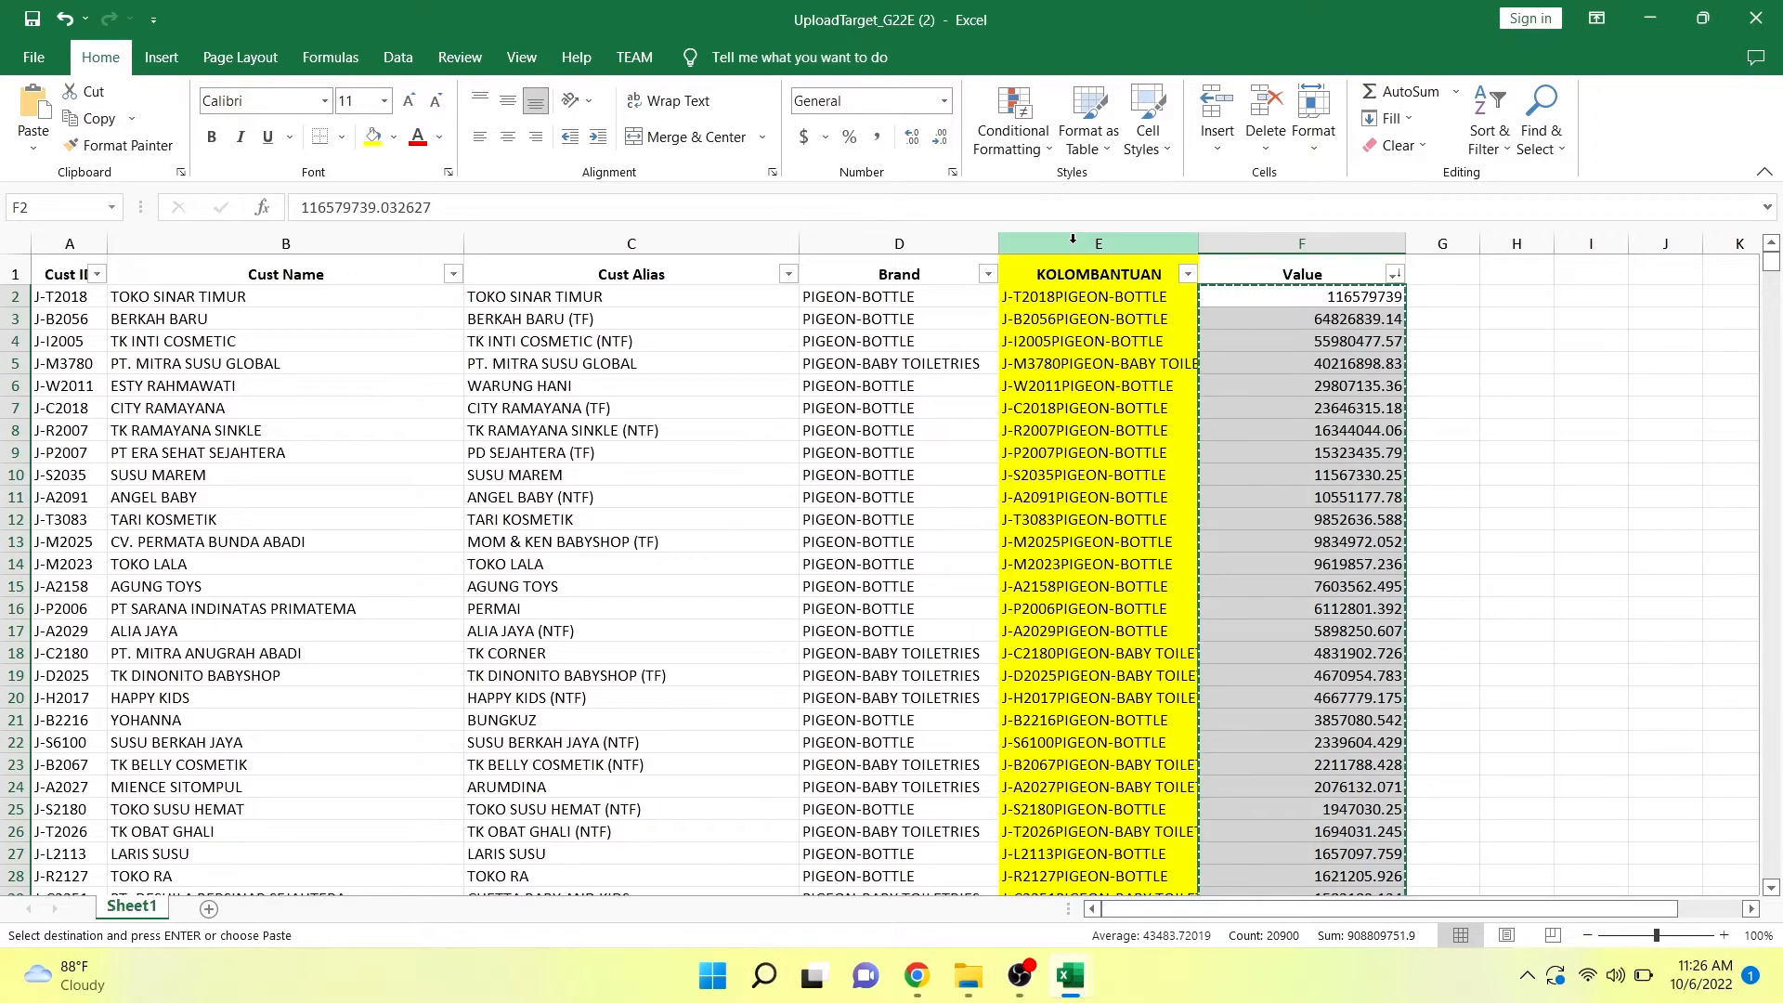
# Delete the yellow KOLOMBANTUAN helper column from the upload target sheet.
pyautogui.click(1073, 239)
pyautogui.rightClick(1074, 245)
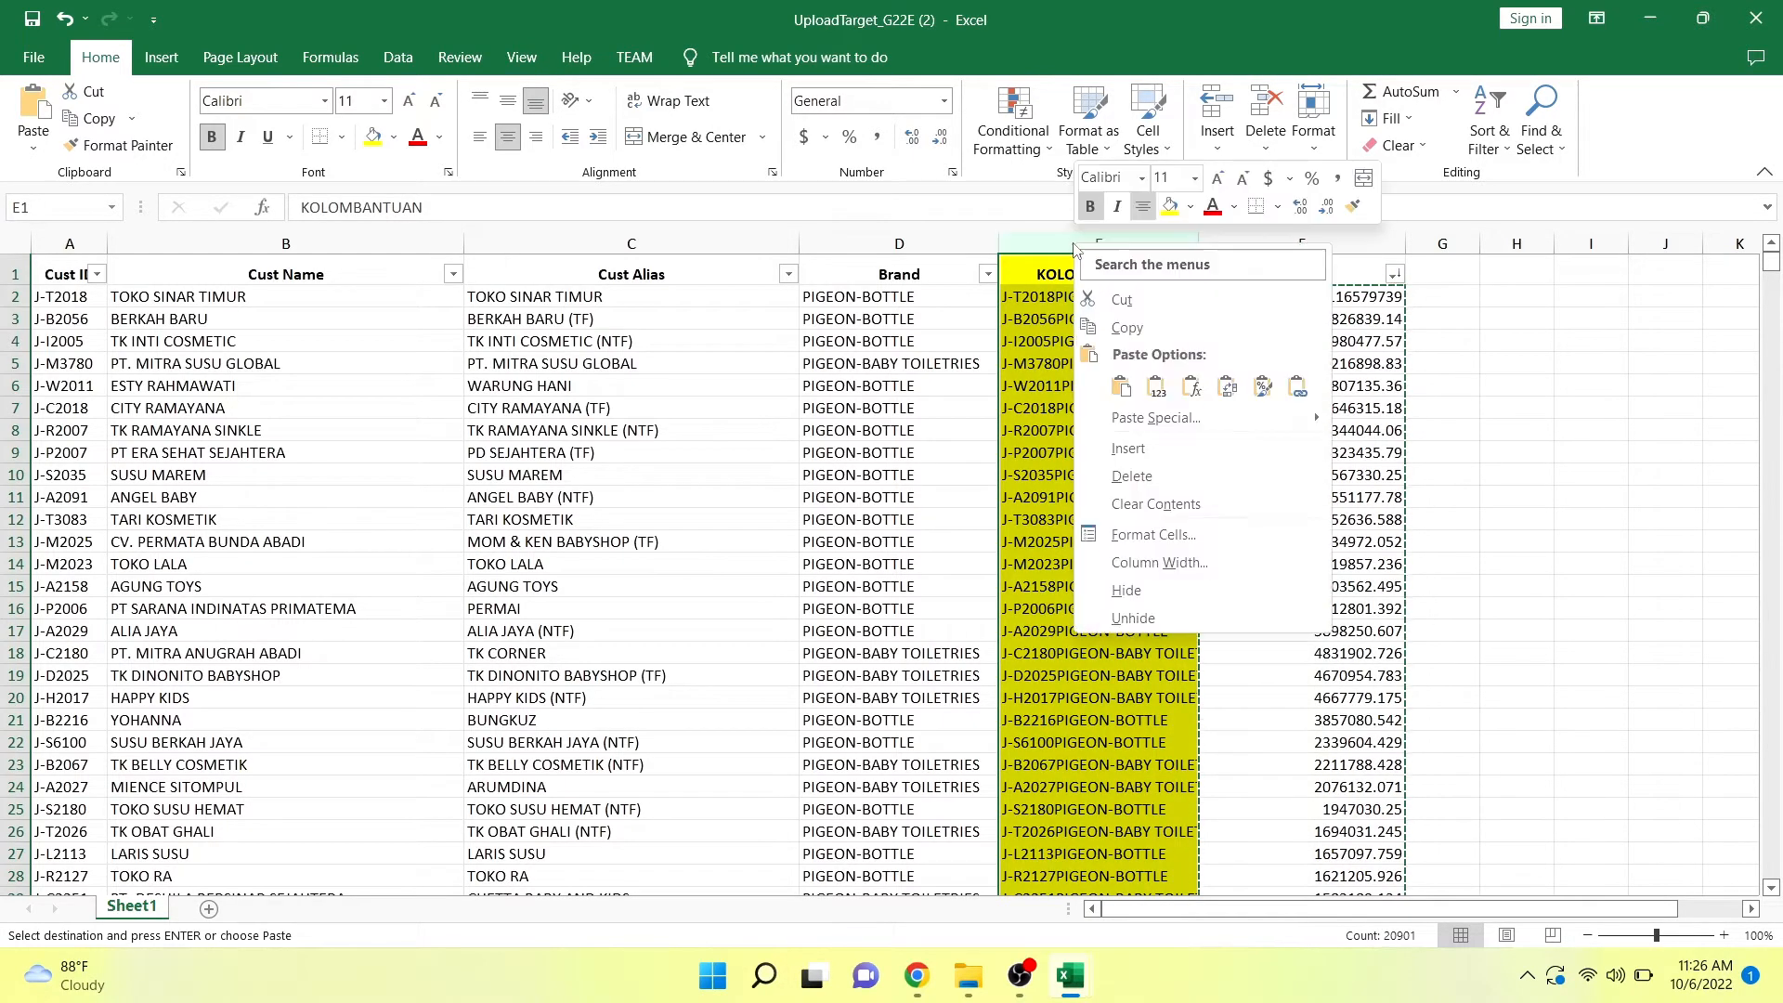
pyautogui.click(1134, 472)
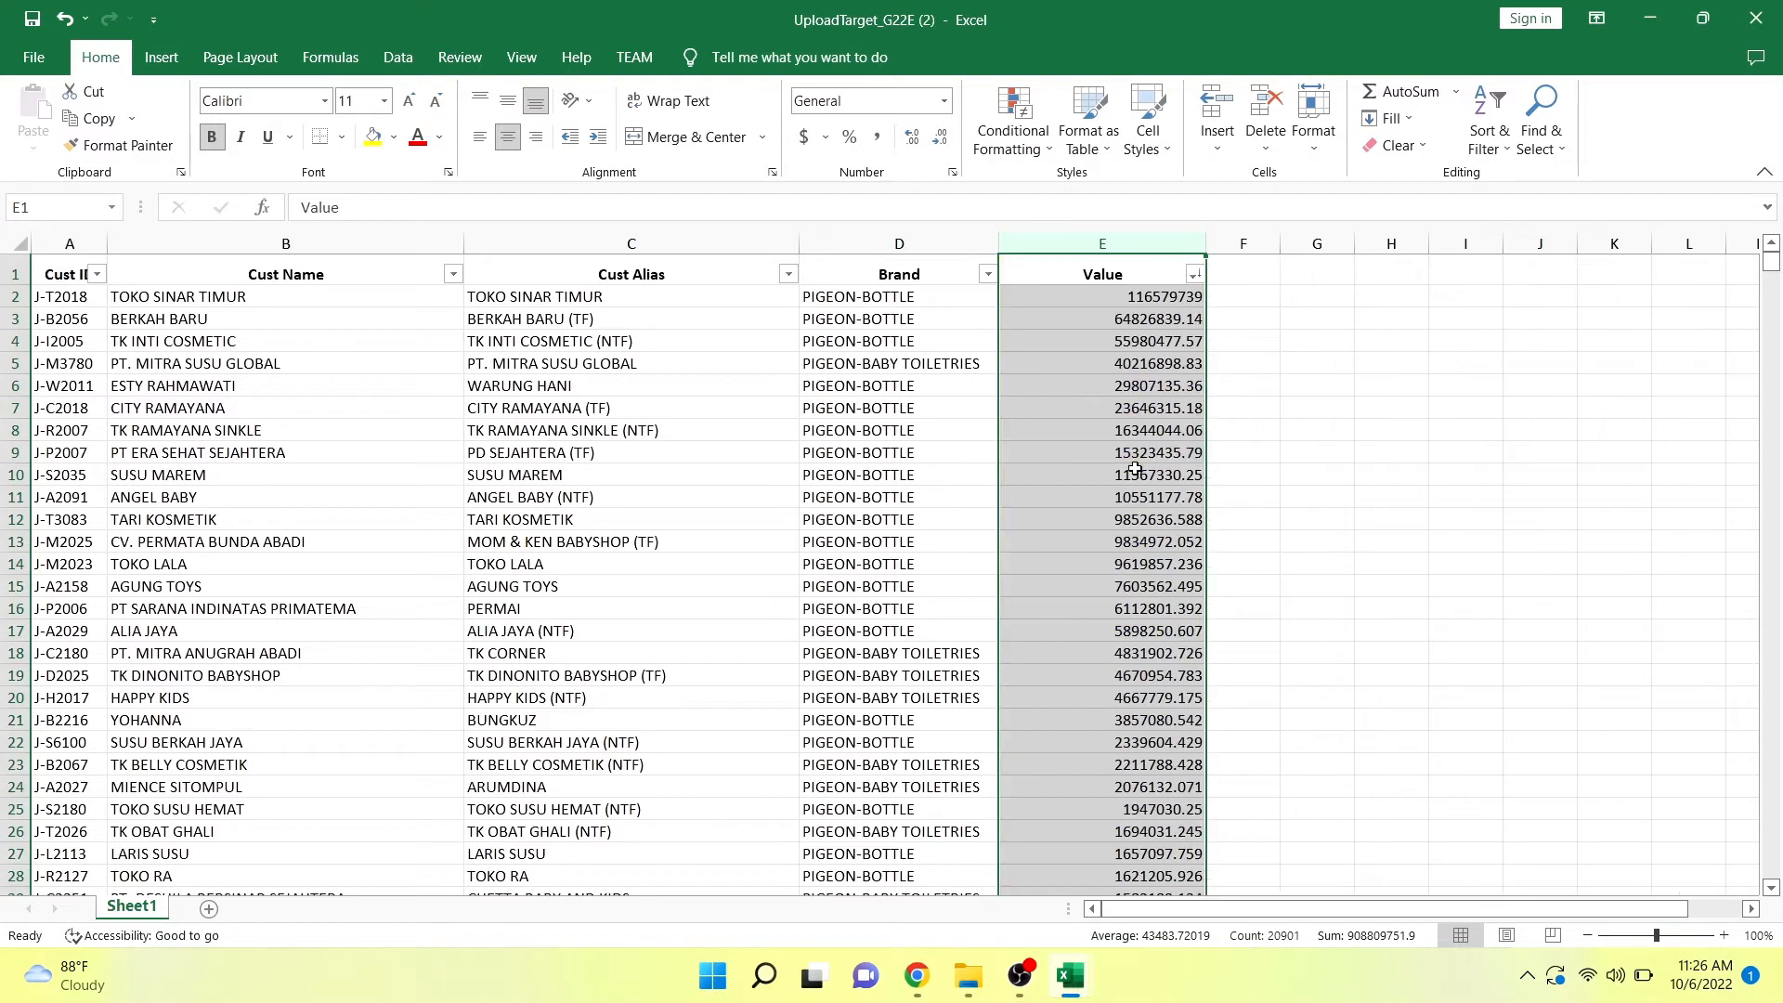
pyautogui.click(1135, 472)
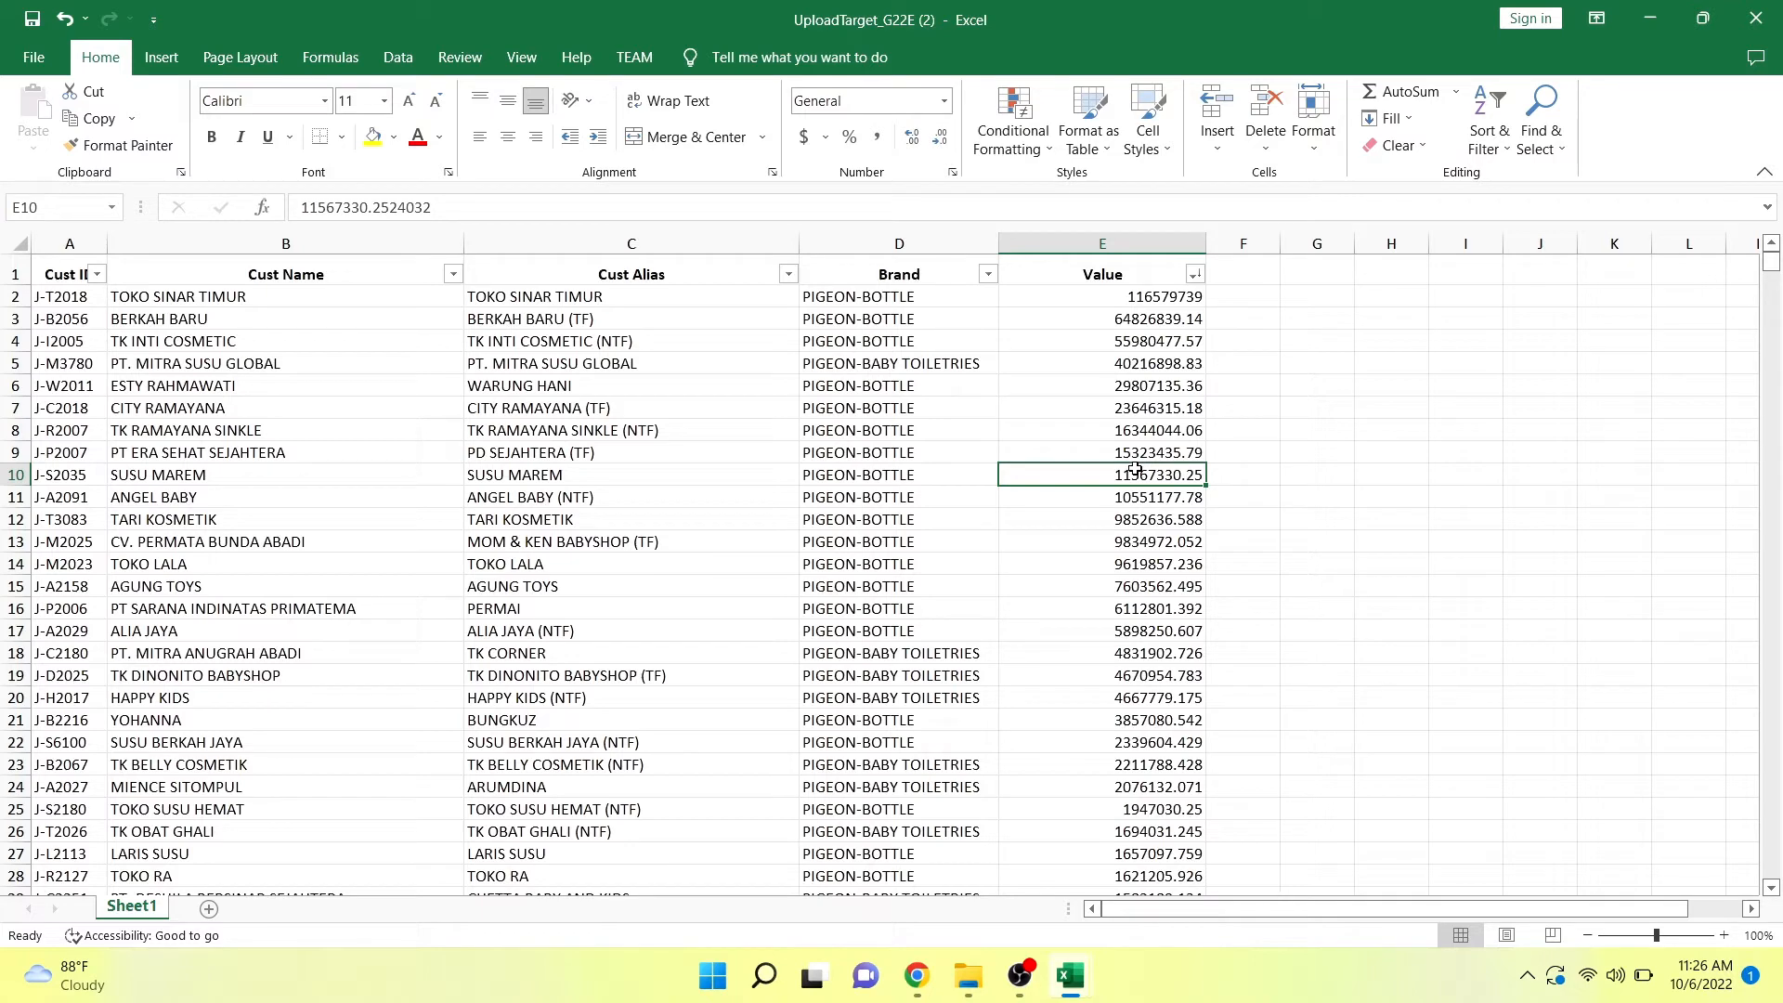
pyautogui.click(1277, 240)
# Compare the breakdown sales dki update workbook with UploadTarget_G22E (2), ending on the TARGET PERSALESMAN sheet.
pyautogui.moveTo(1073, 977)
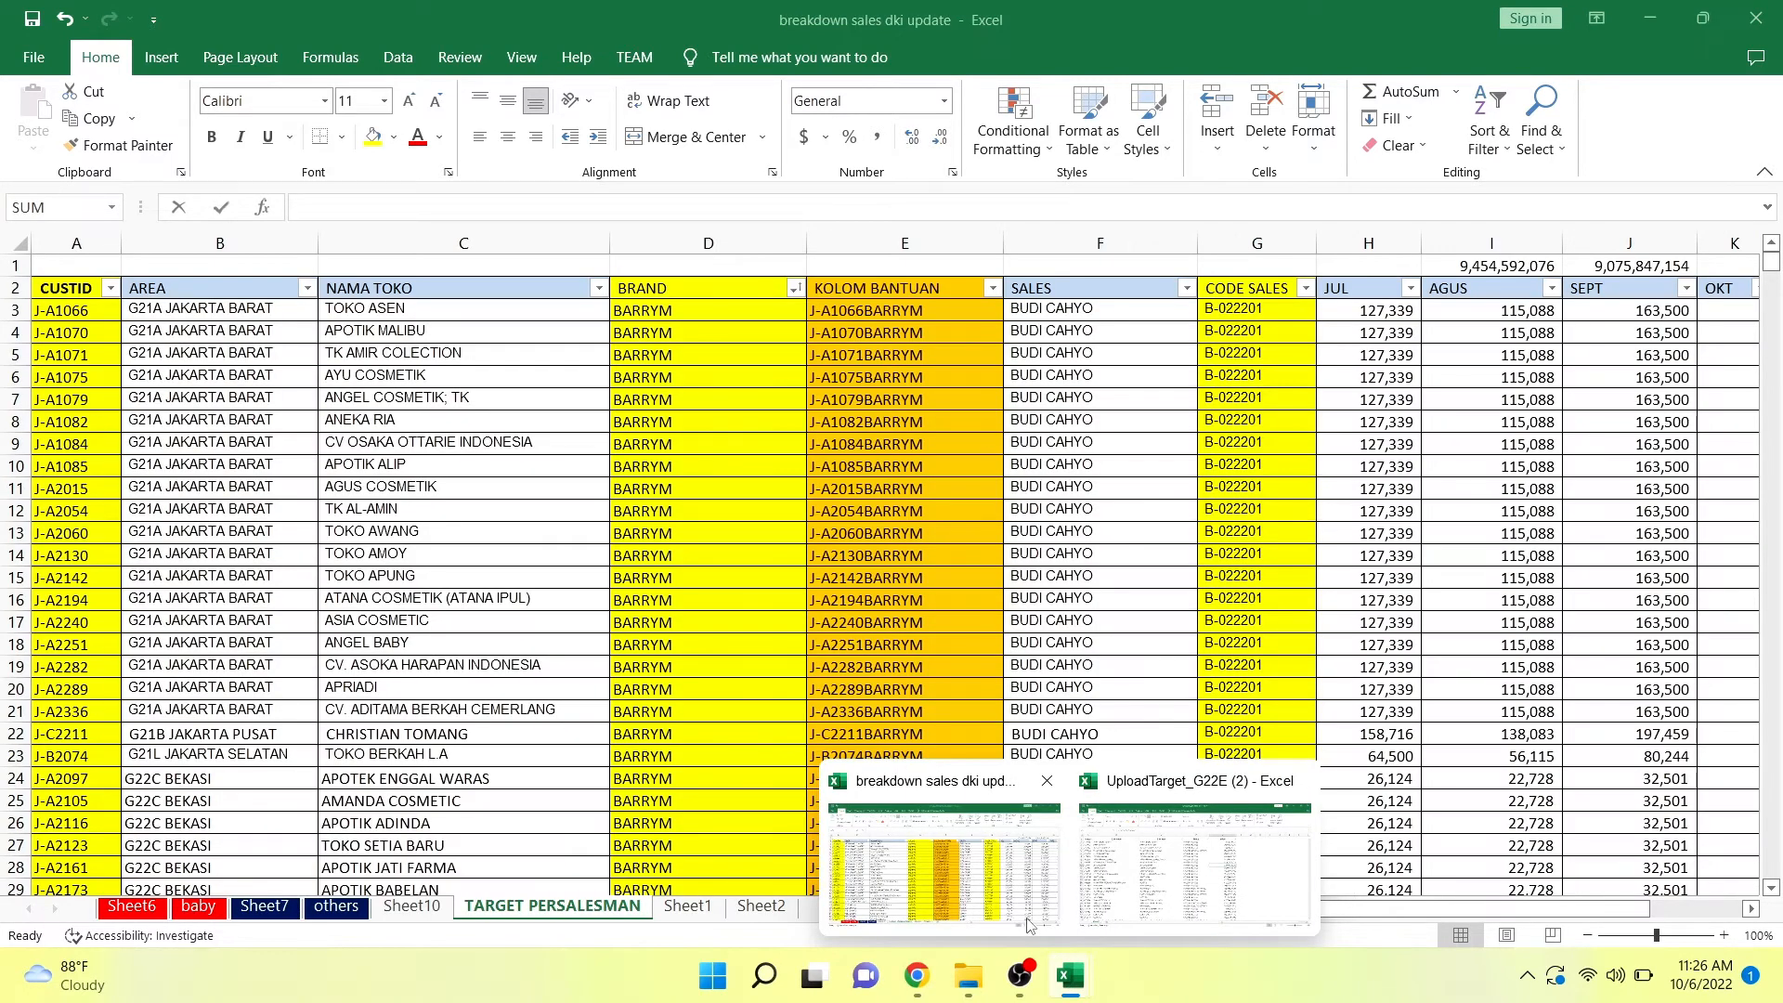
pyautogui.click(1028, 924)
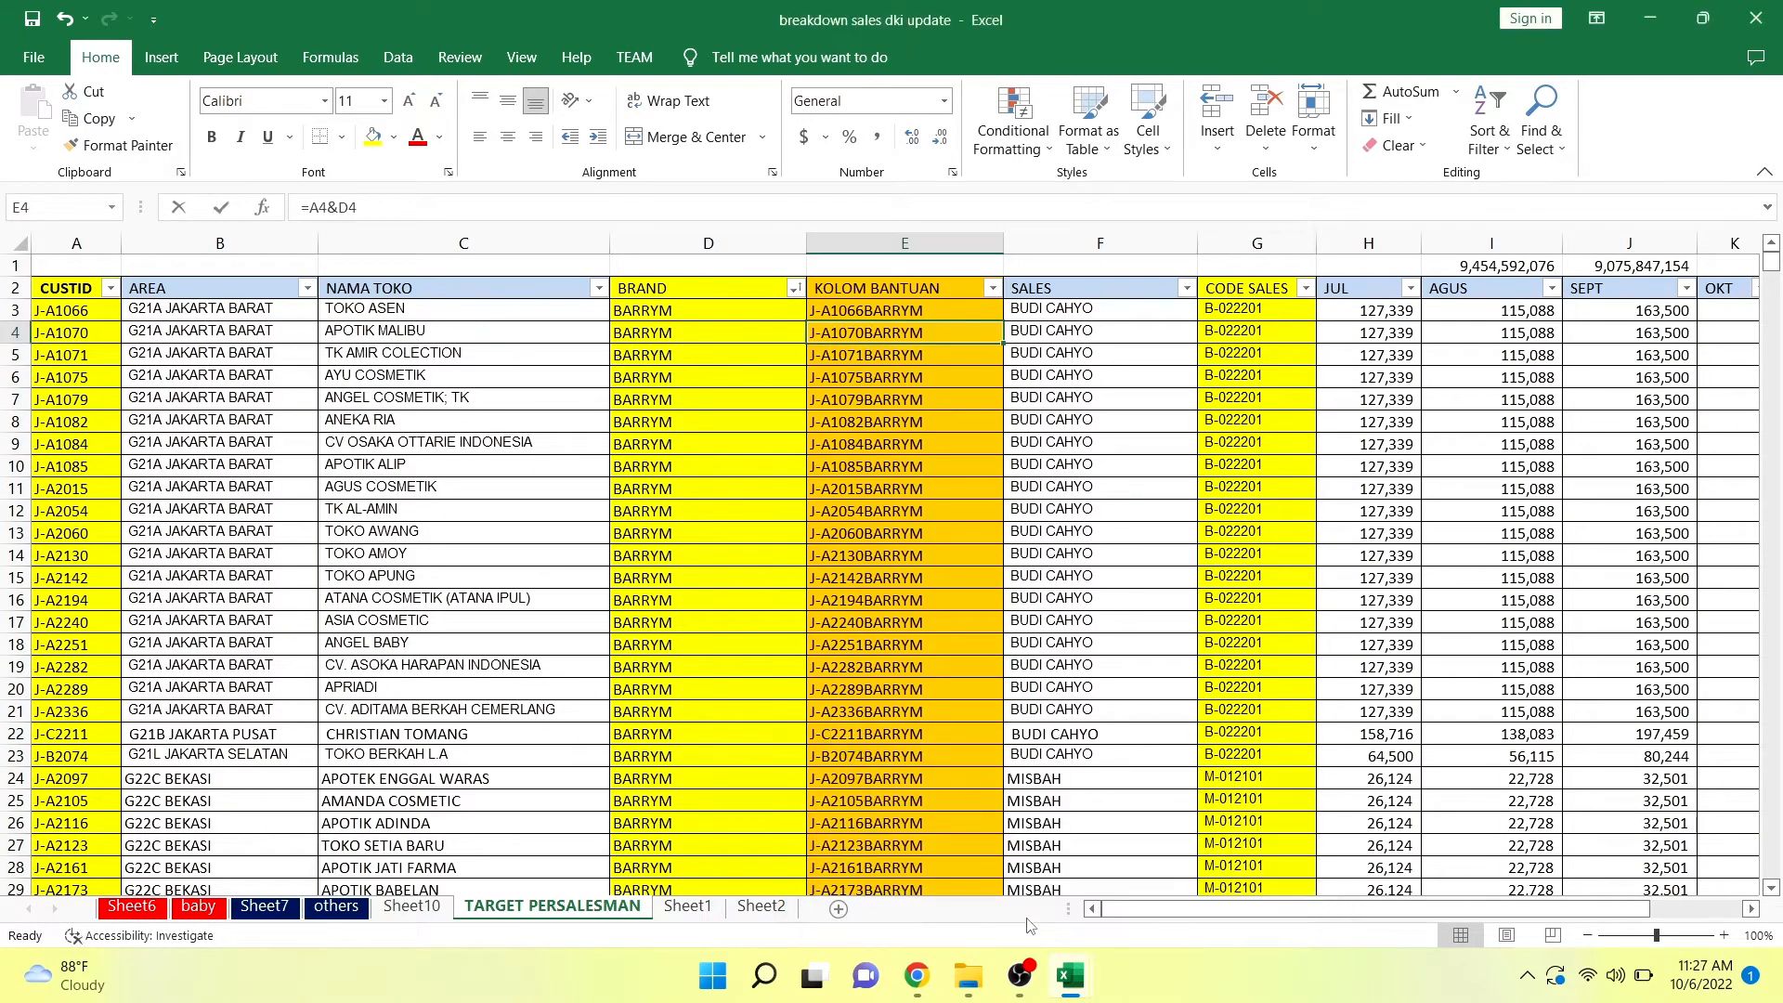
pyautogui.moveTo(1068, 975)
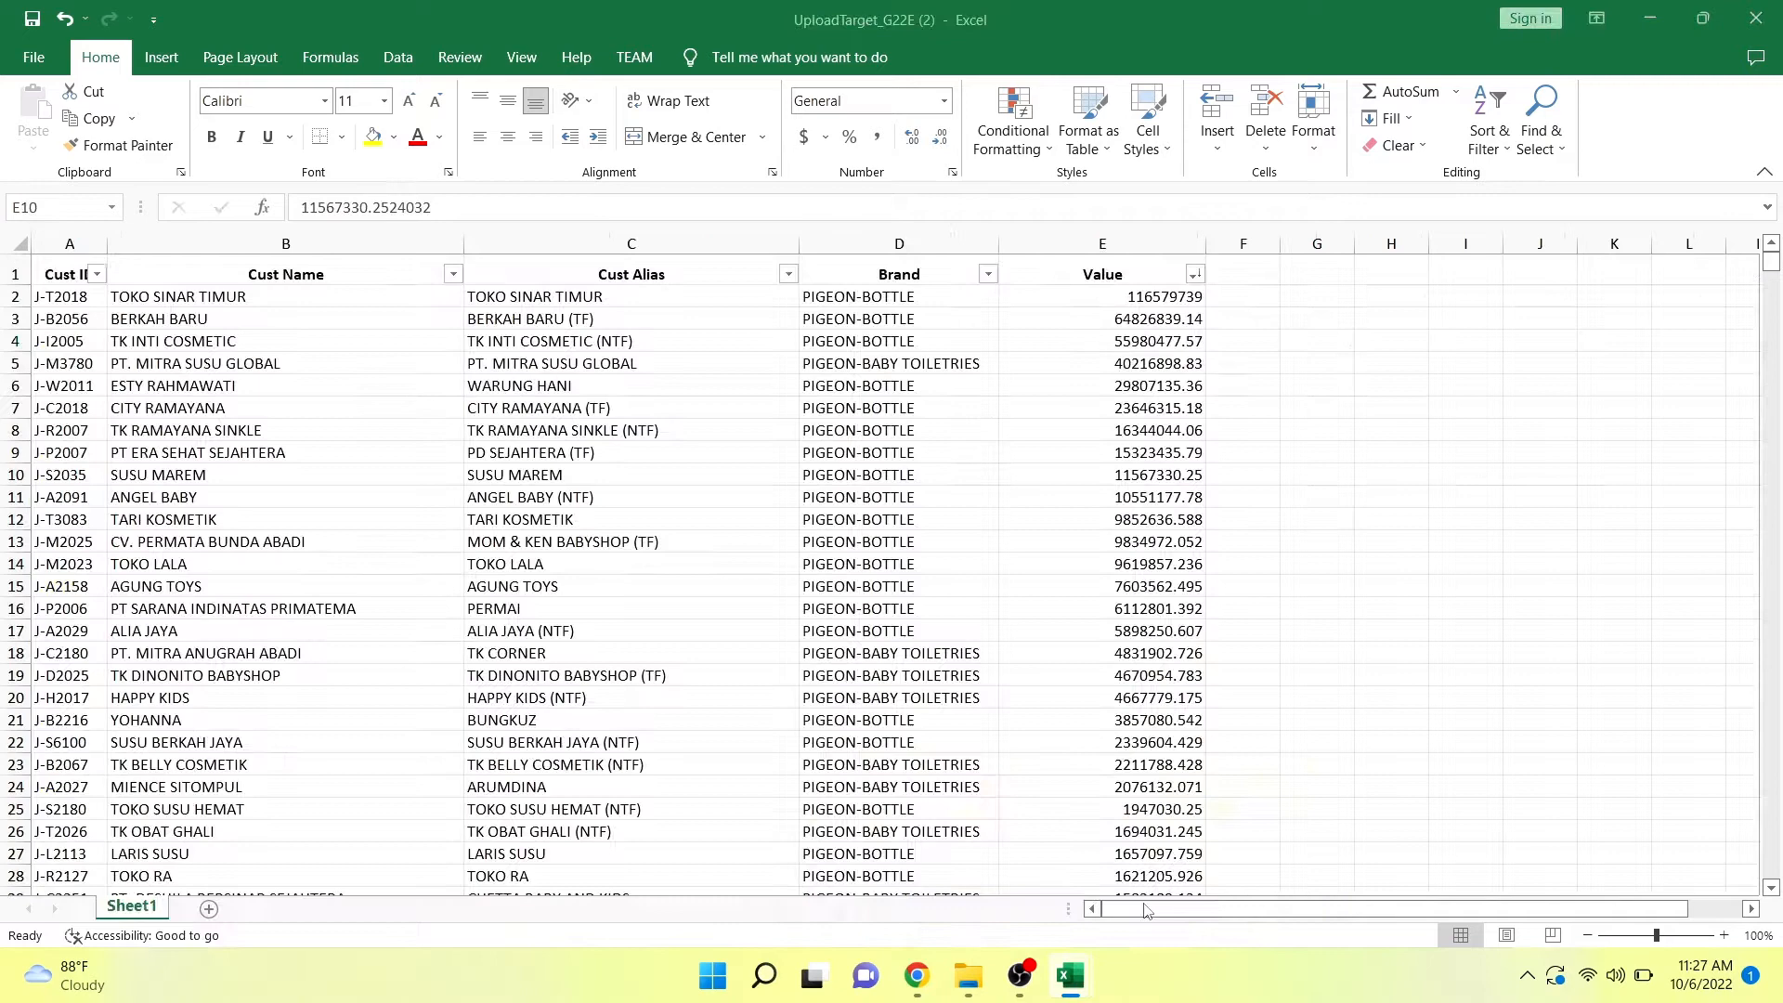
pyautogui.click(1147, 910)
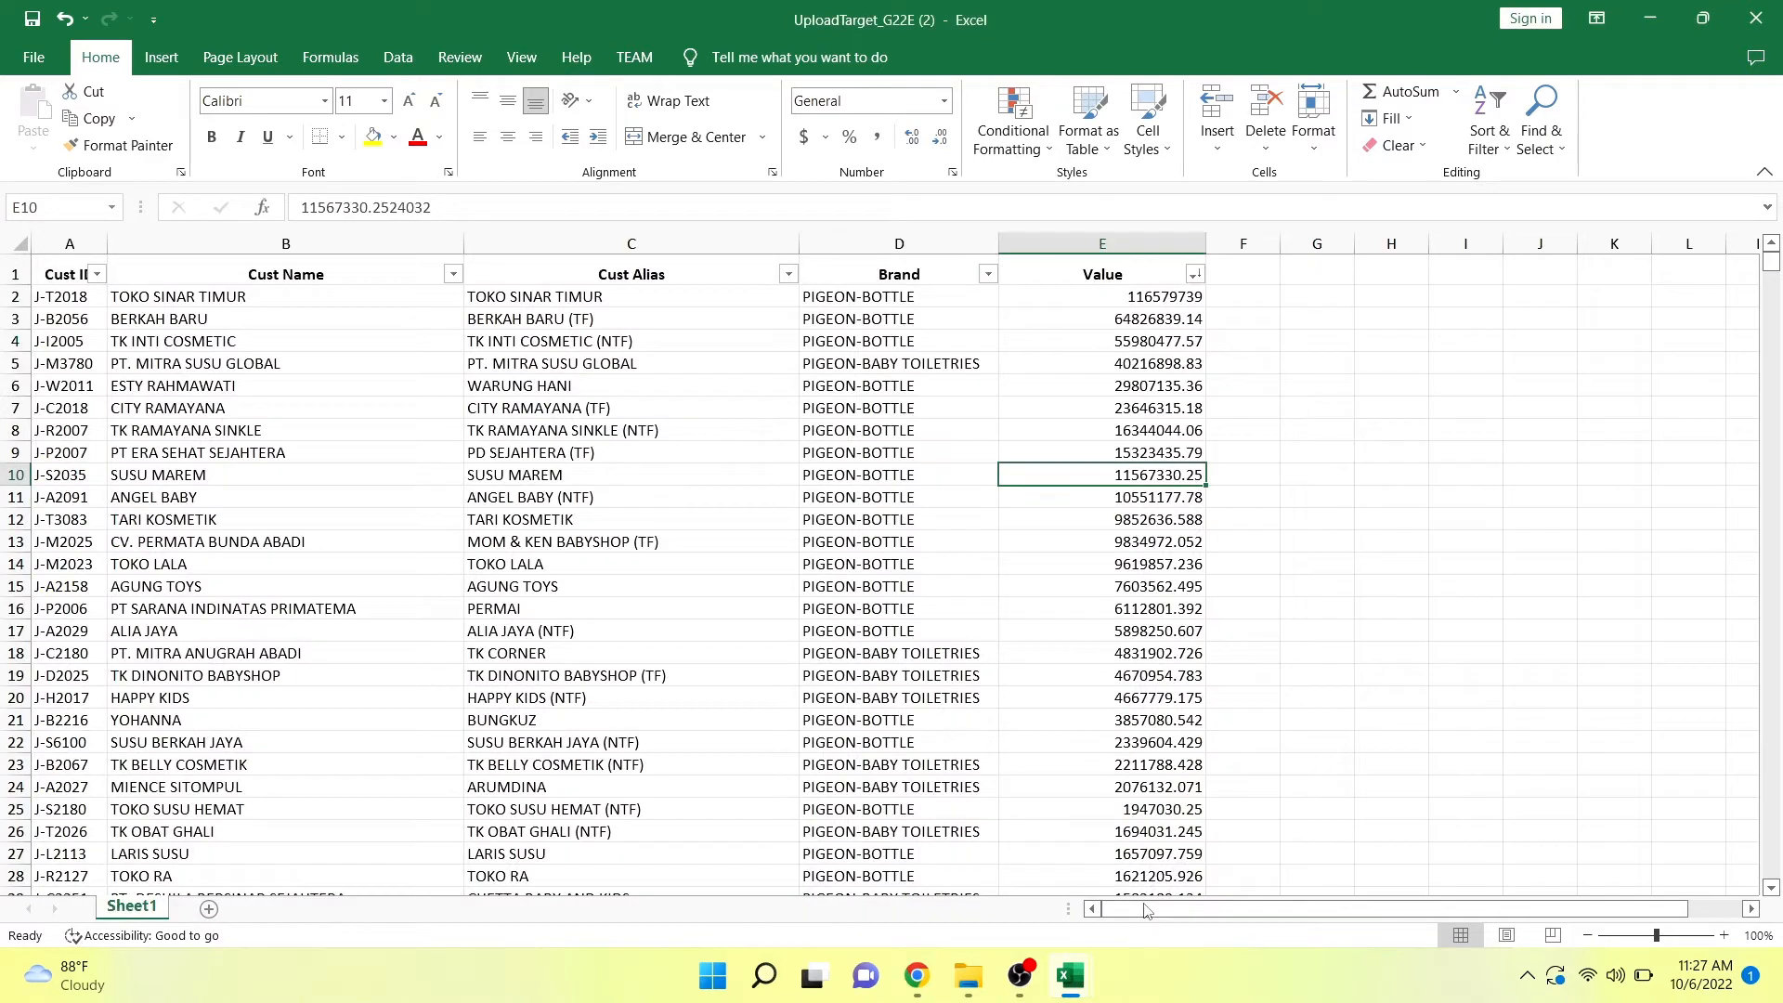
pyautogui.moveTo(1070, 975)
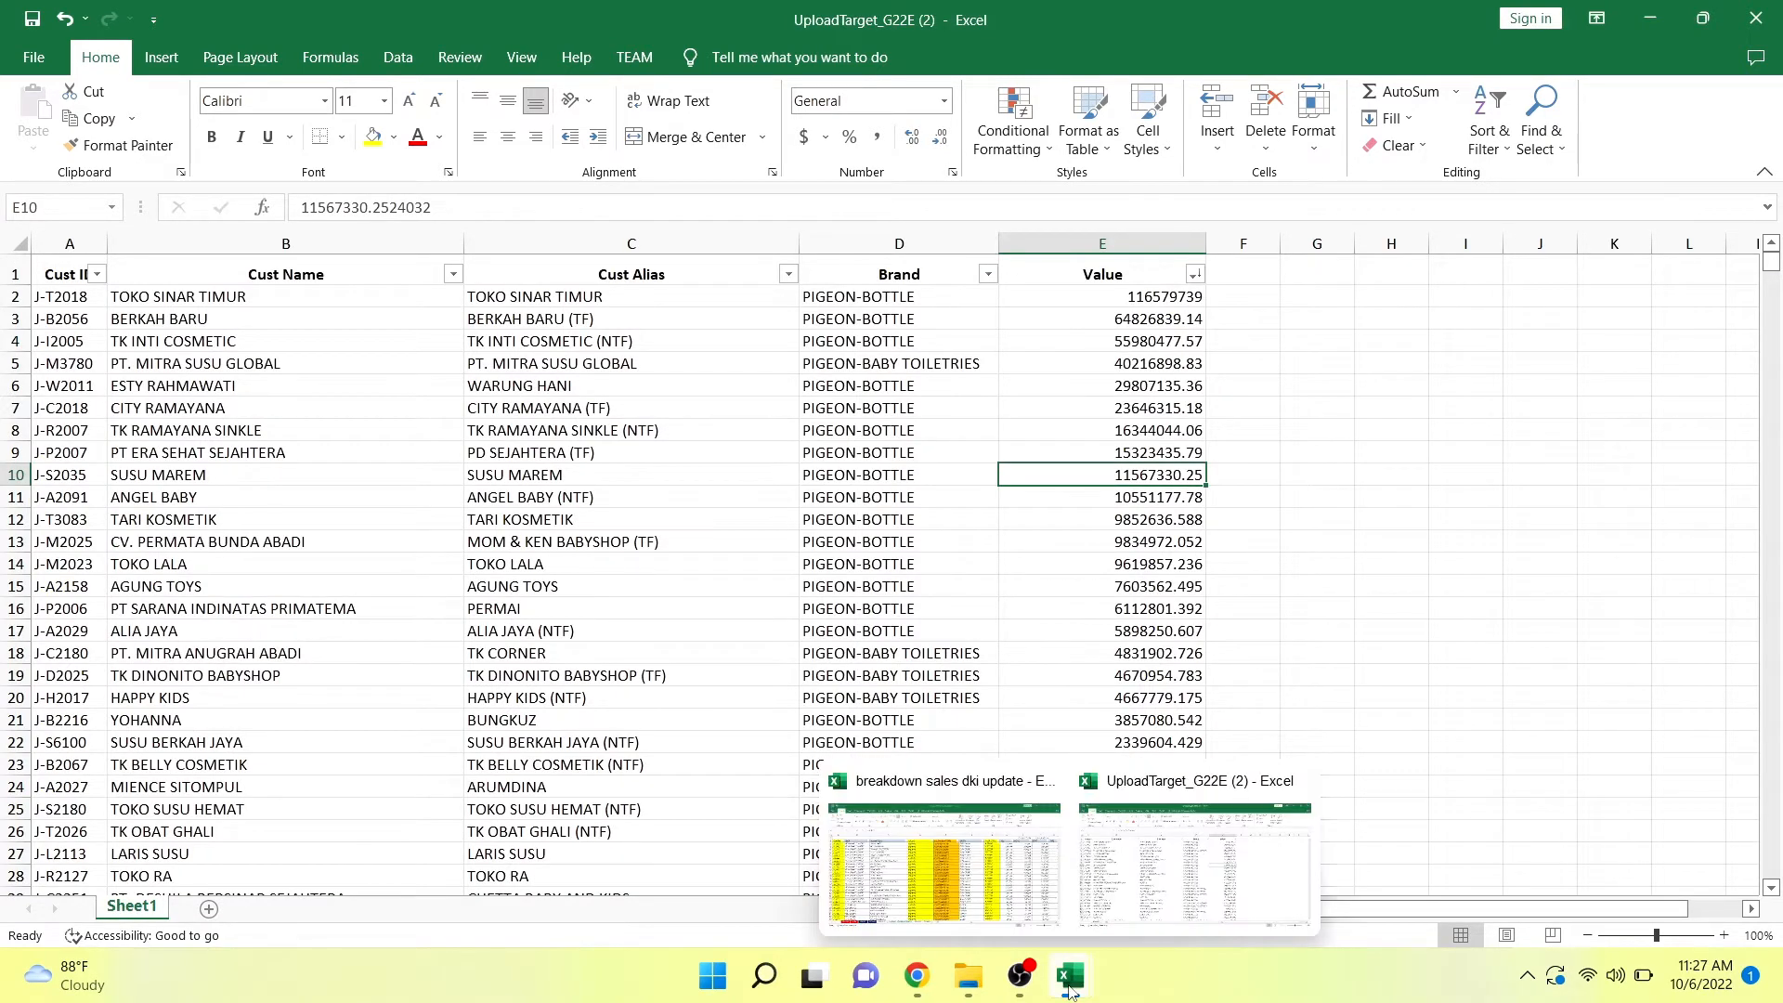
pyautogui.moveTo(1010, 887)
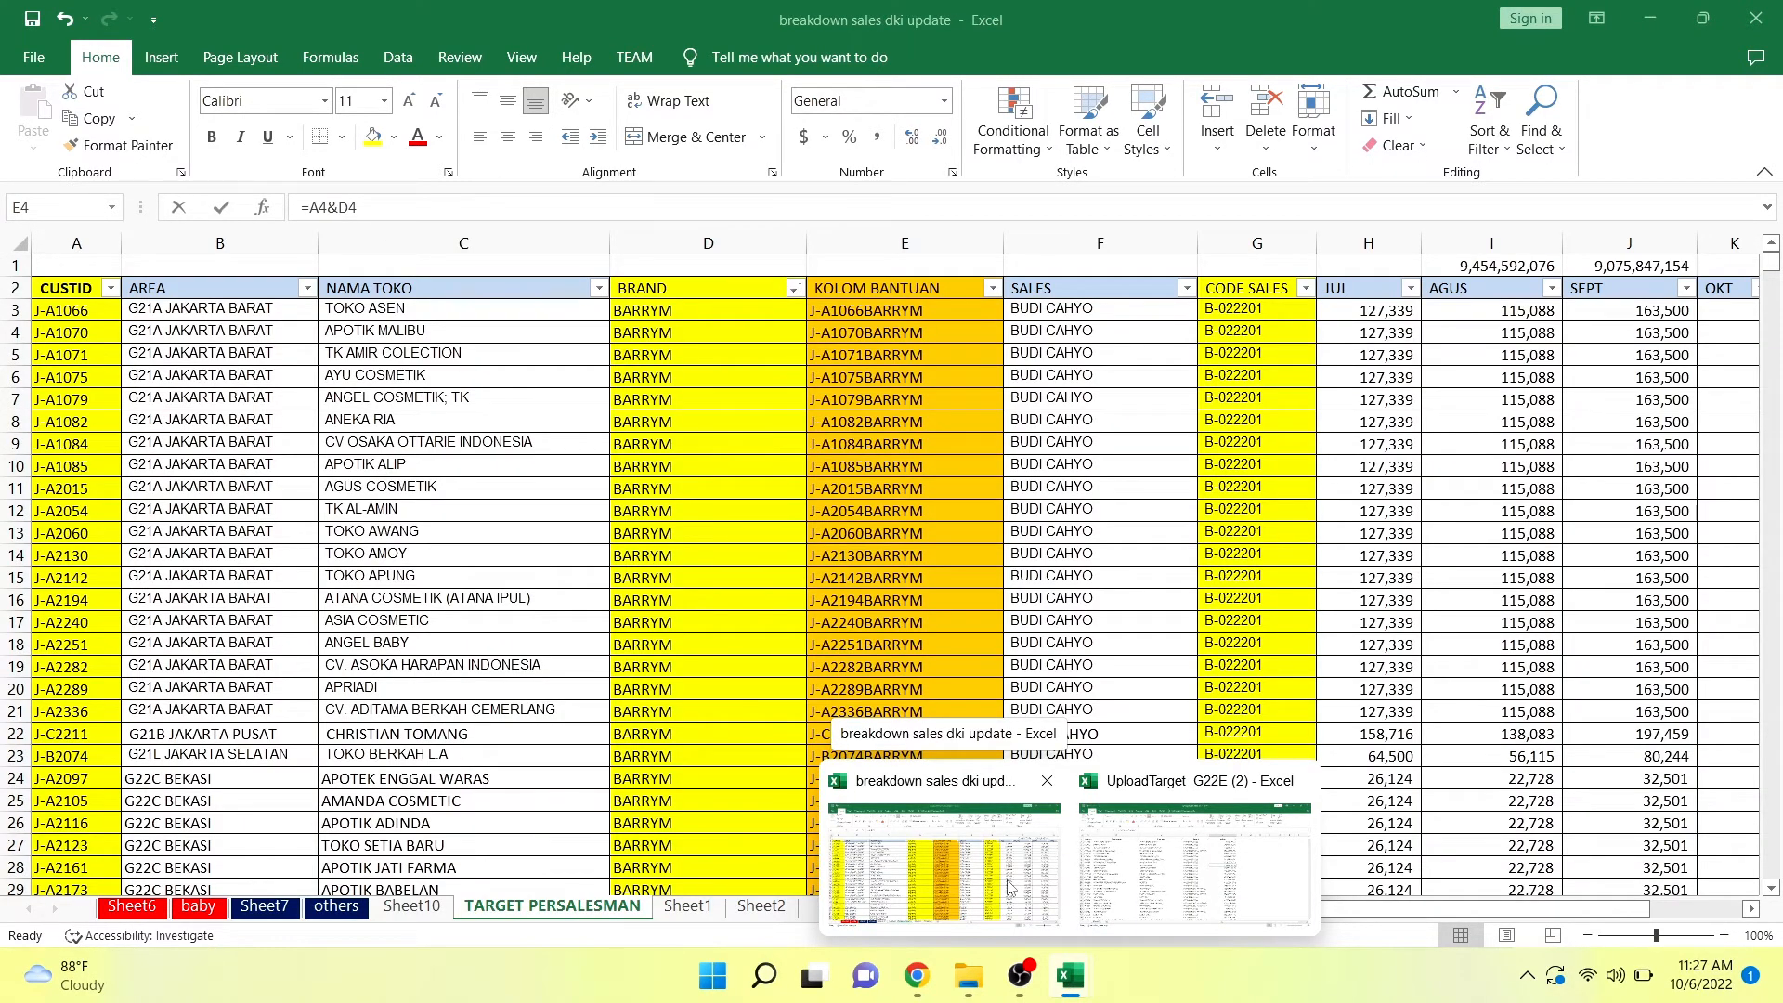
pyautogui.click(1010, 887)
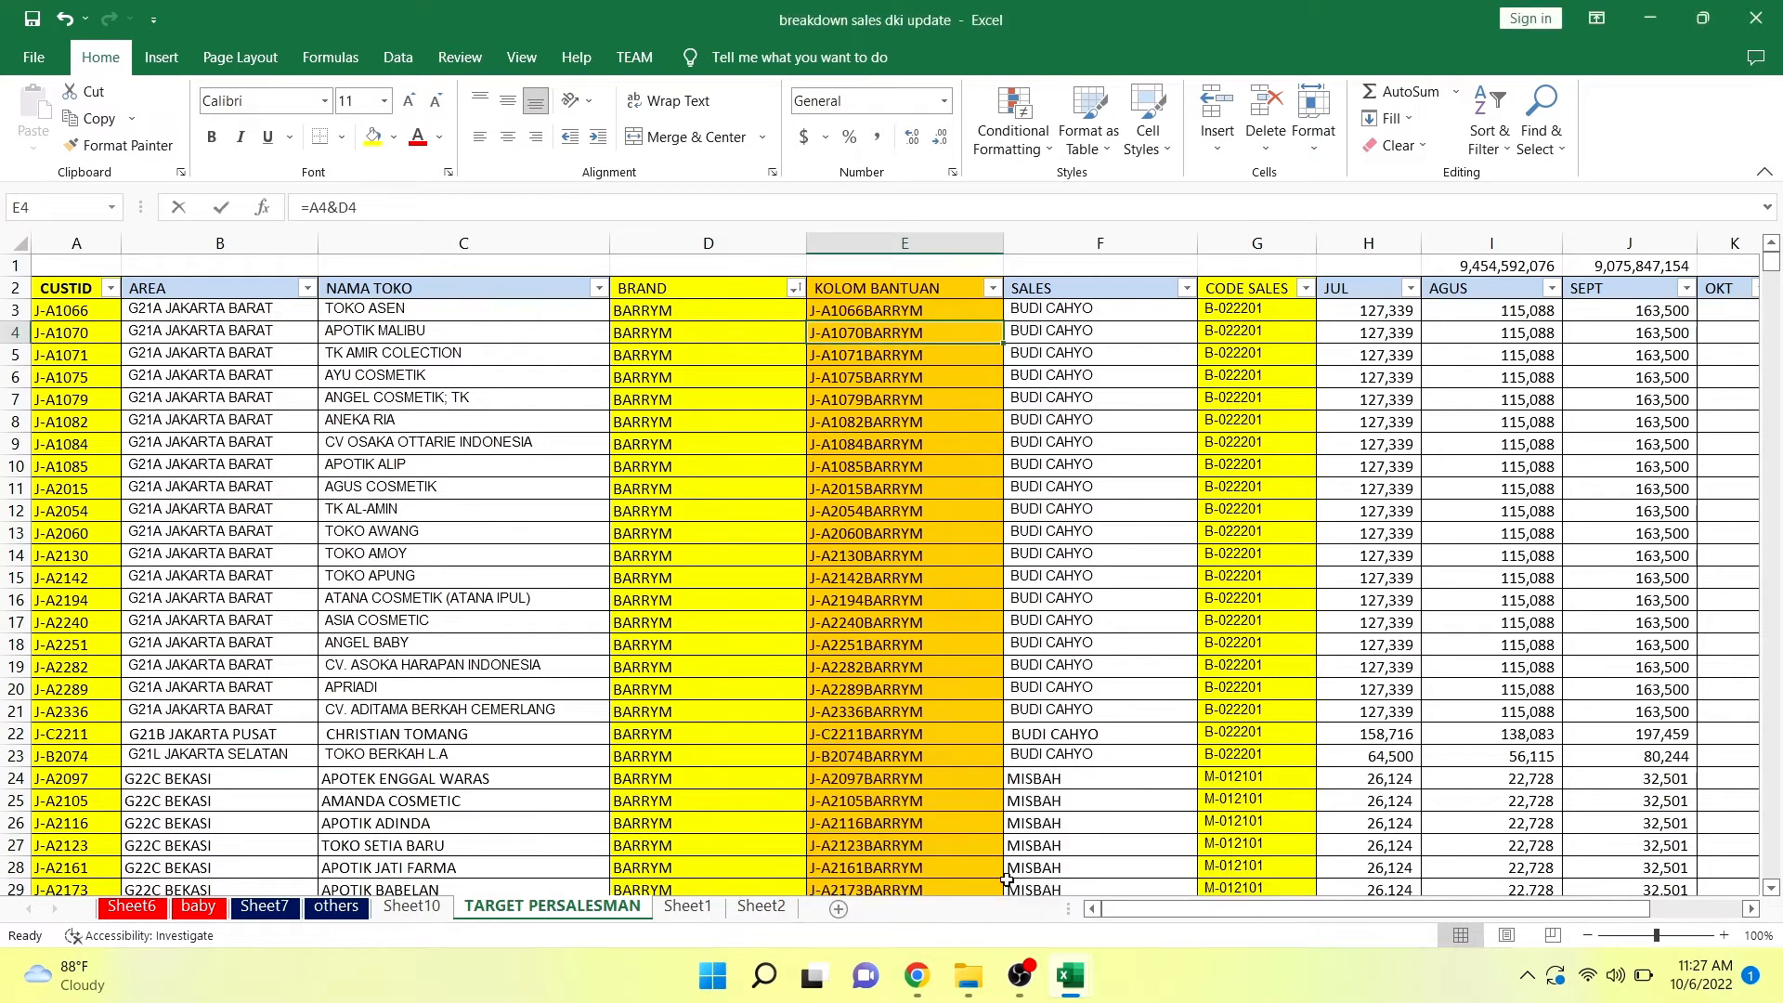
pyautogui.click(906, 698)
# Open the UploadCustSales_G22E (1) workbook from File Explorer's recent files.
pyautogui.moveTo(966, 973)
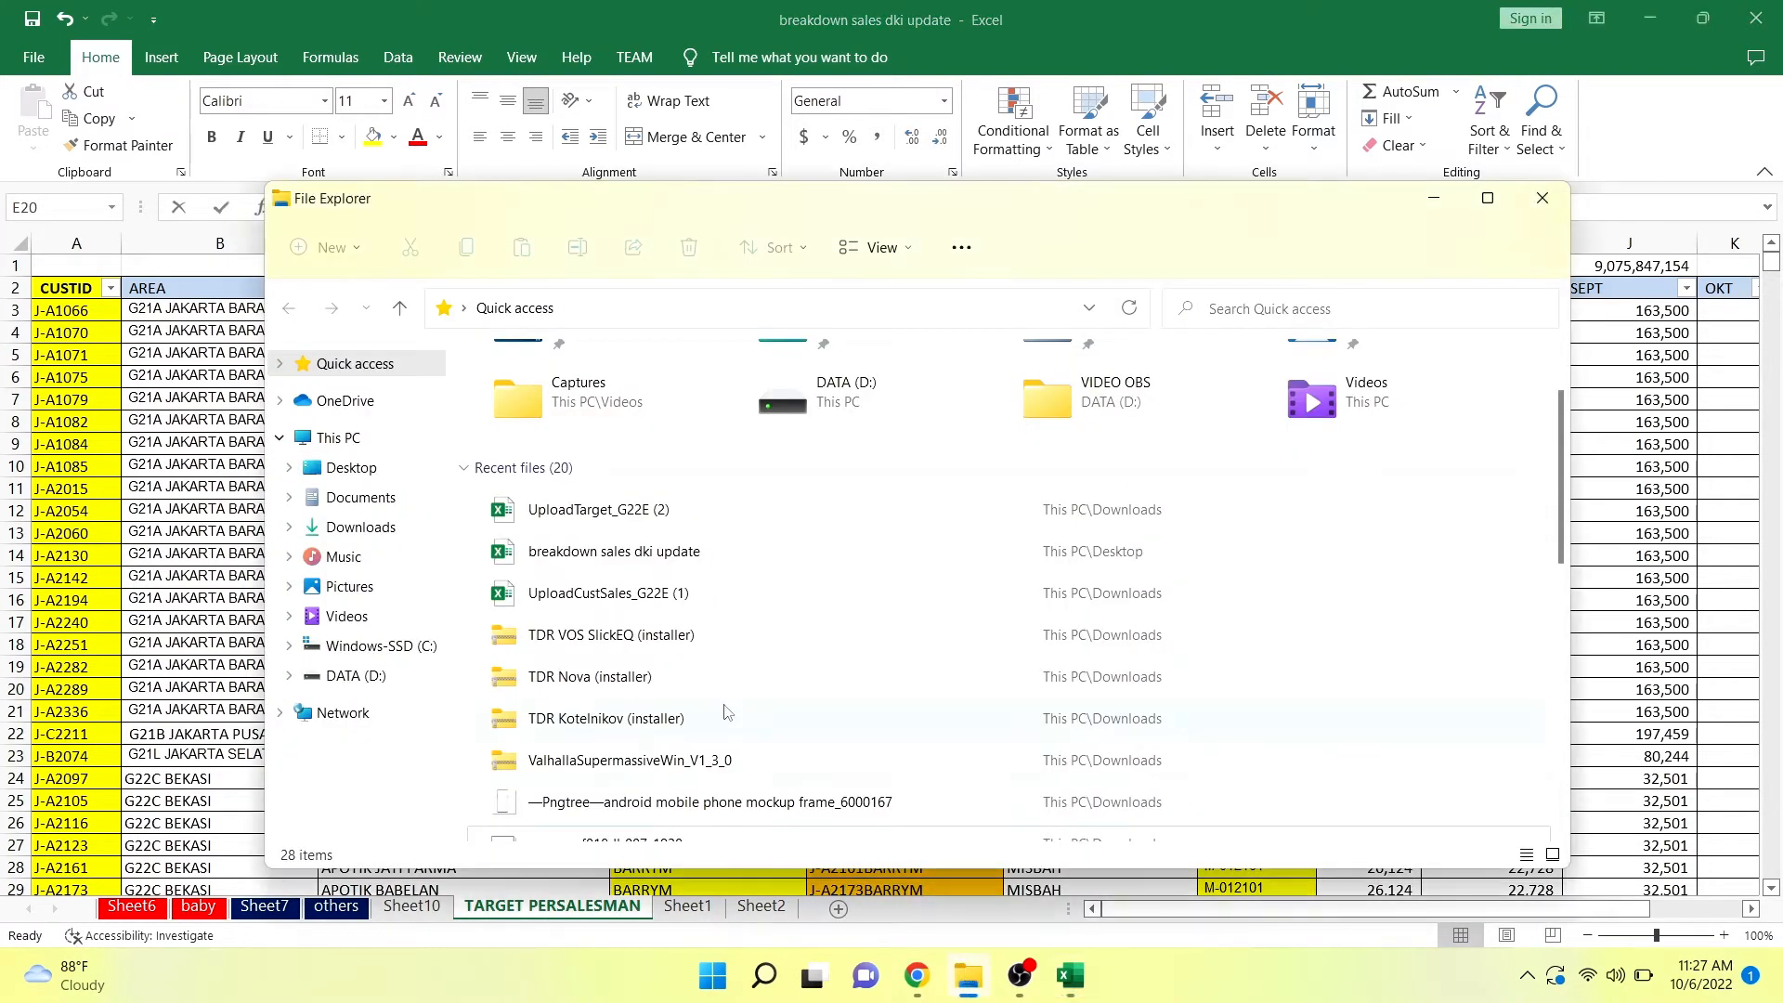
pyautogui.doubleClick(644, 590)
pyautogui.click(954, 467)
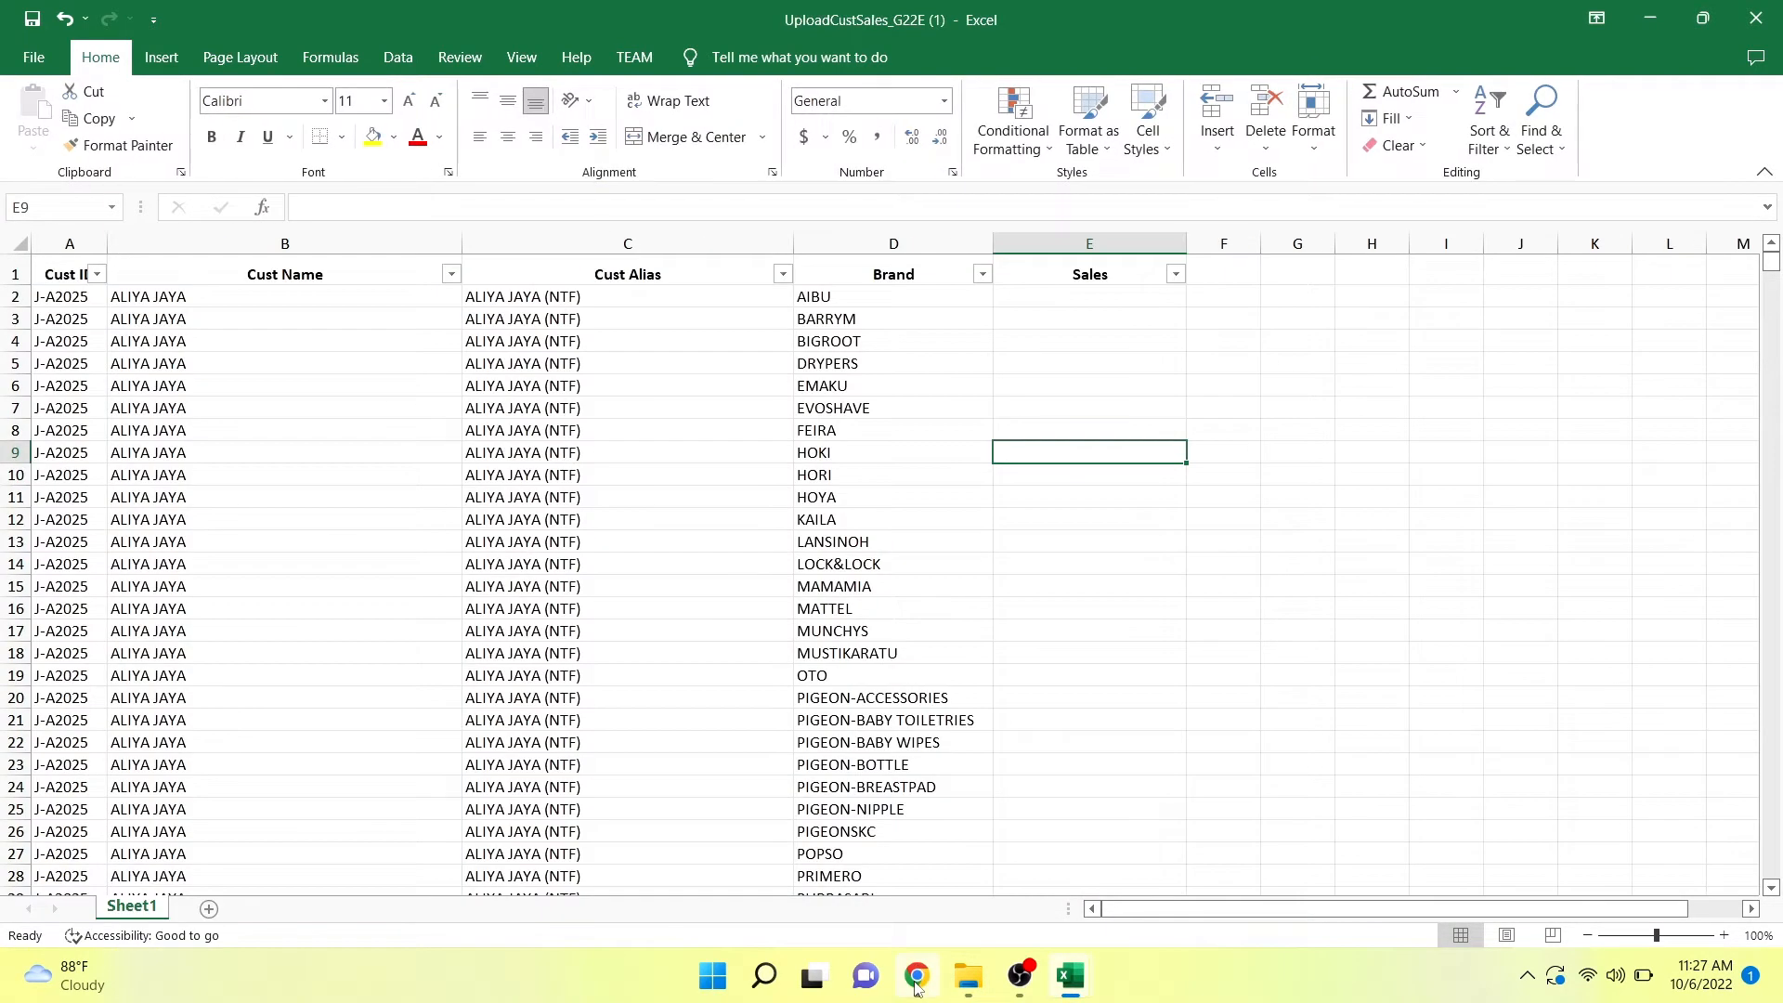
# Switch to the Sales Order Desk Application in Chrome and start a new upload from the Cust Sales upload list.
pyautogui.click(916, 977)
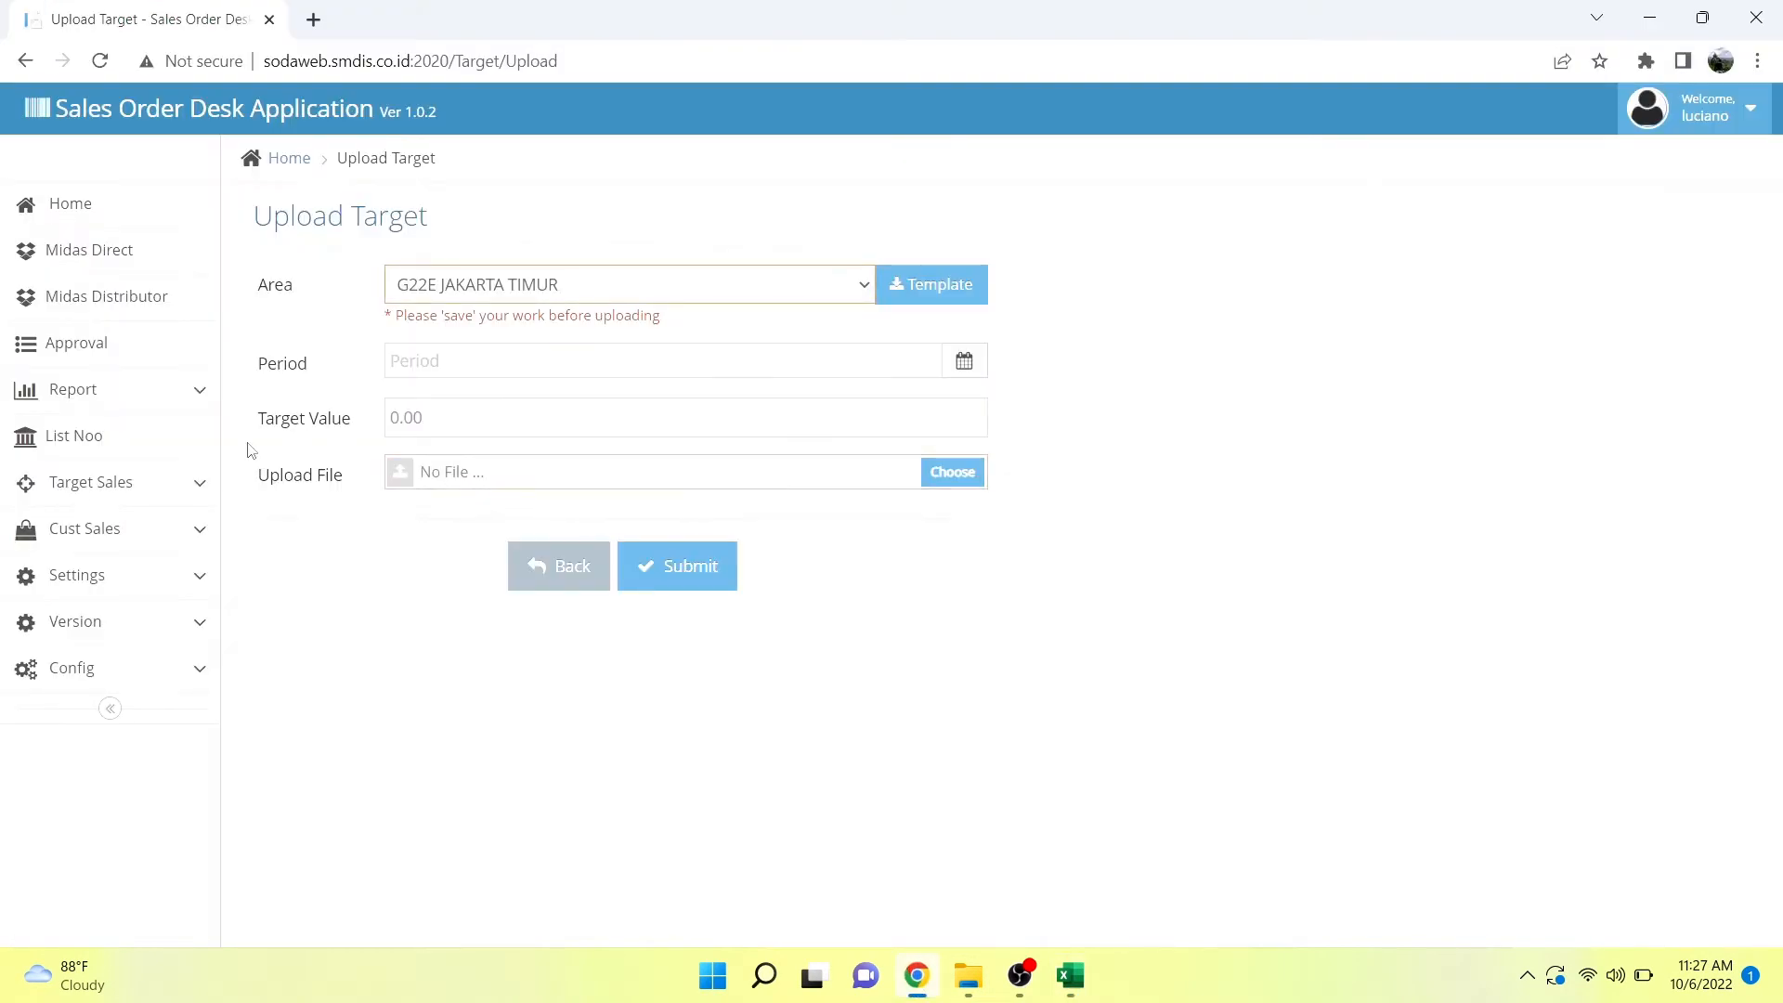
pyautogui.click(132, 544)
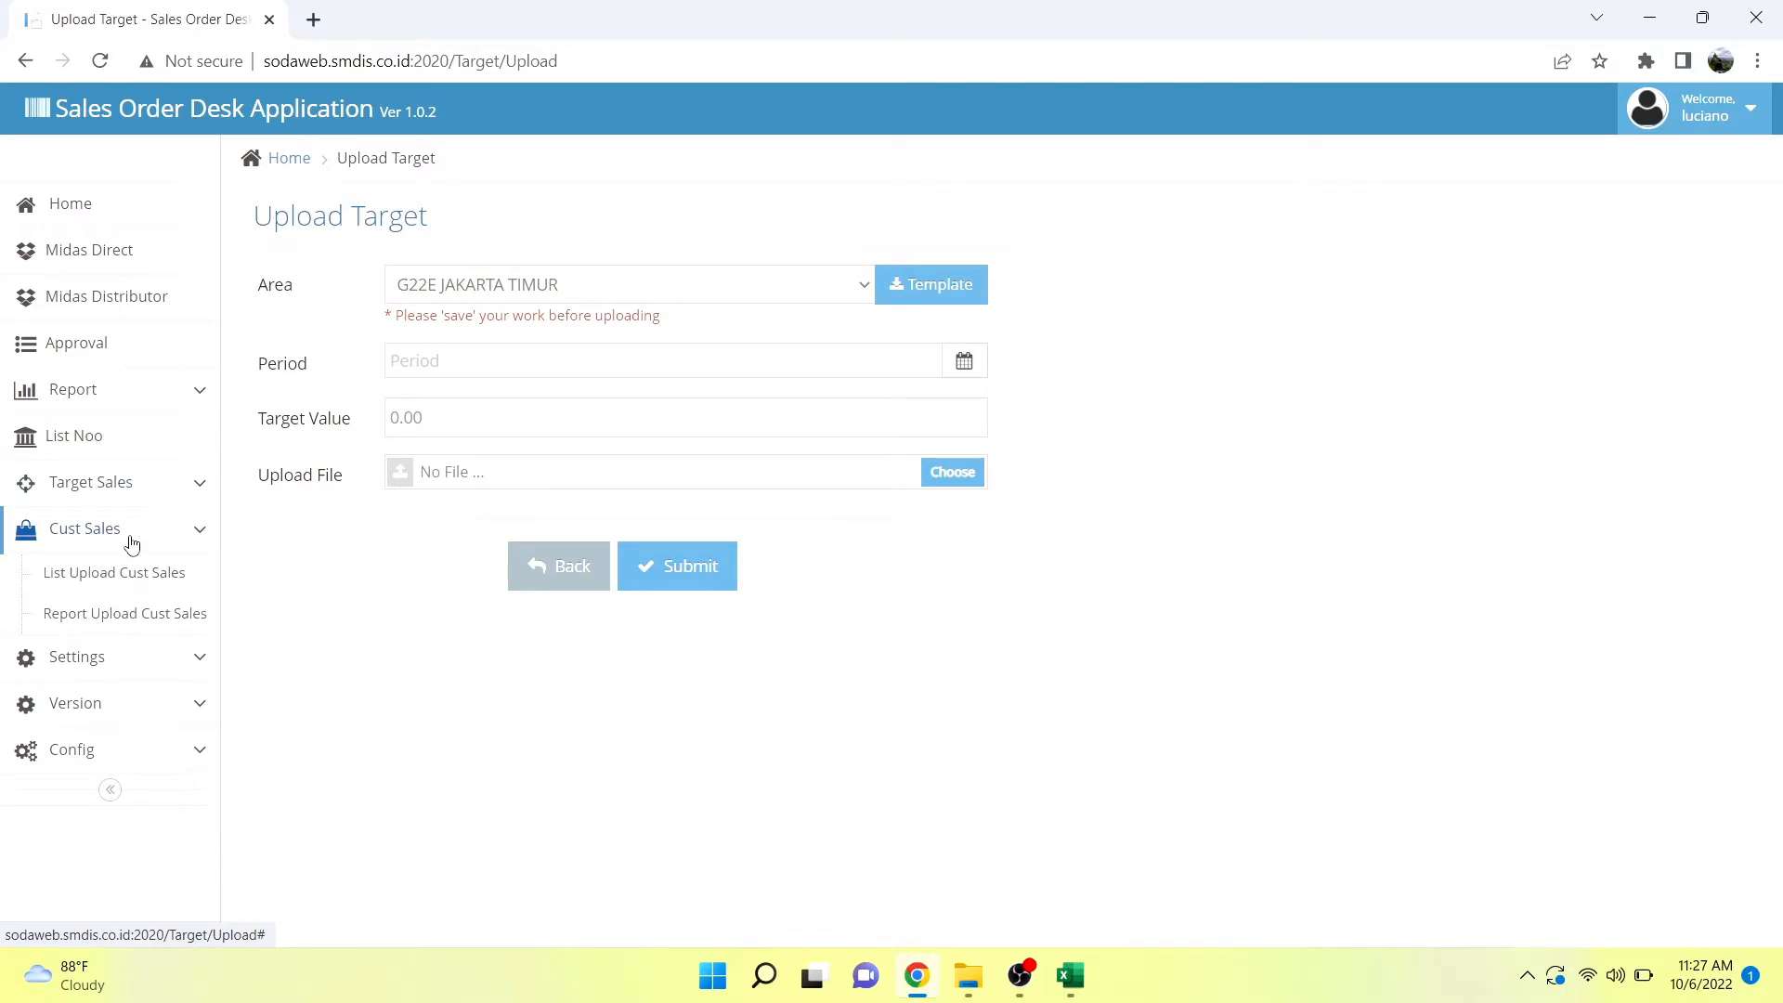
pyautogui.click(138, 583)
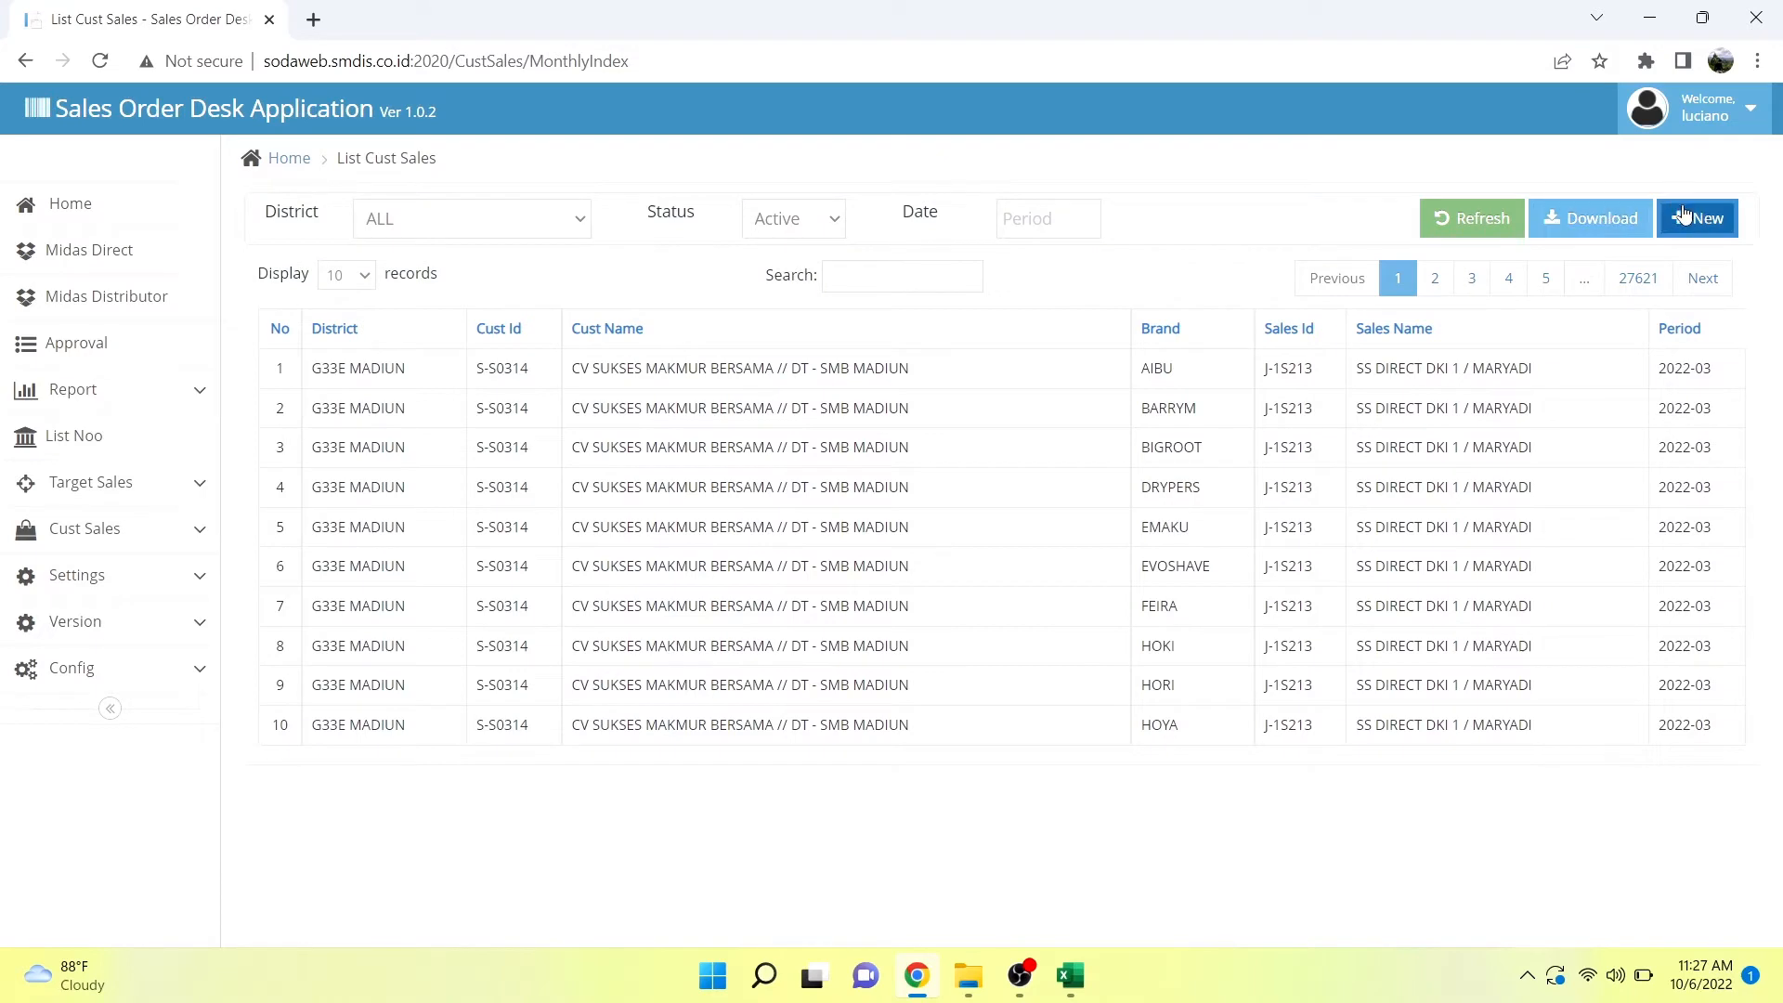
pyautogui.click(1707, 225)
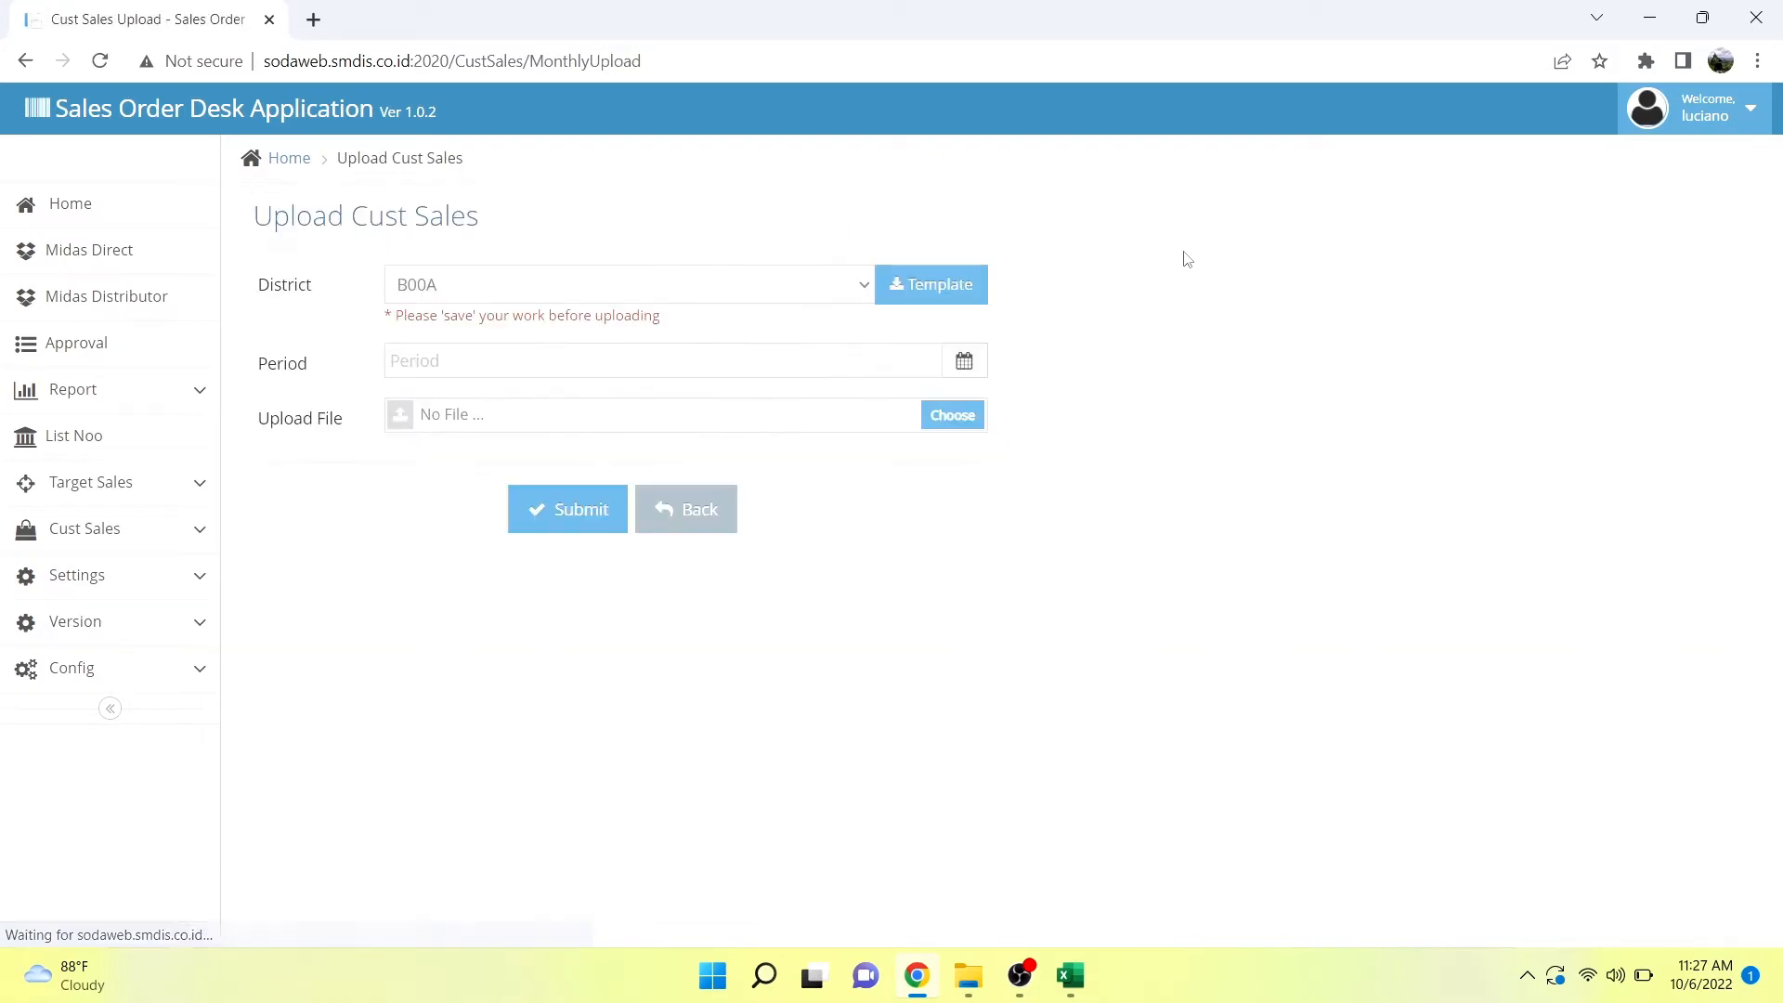
# Set the Cust Sales upload's district to G22E JAKARTA TIMUR and download its template.
pyautogui.click(792, 290)
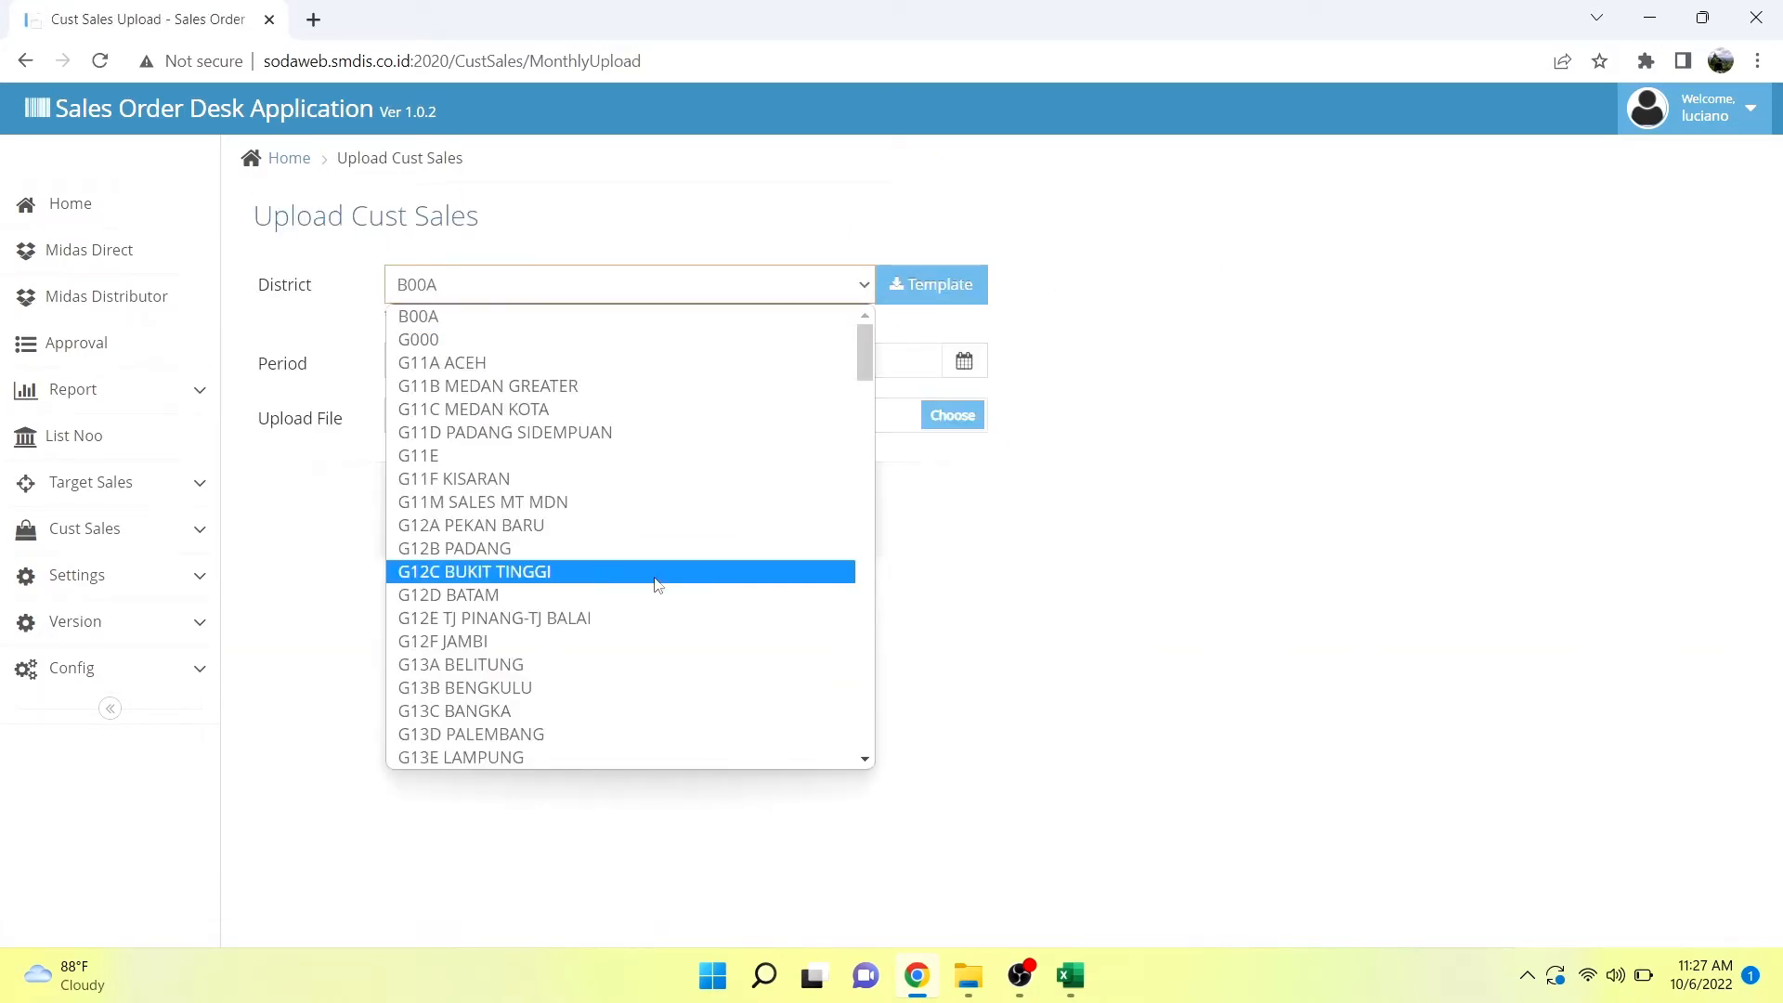
pyautogui.scroll(-4, 658, 585)
pyautogui.scroll(-3, 657, 585)
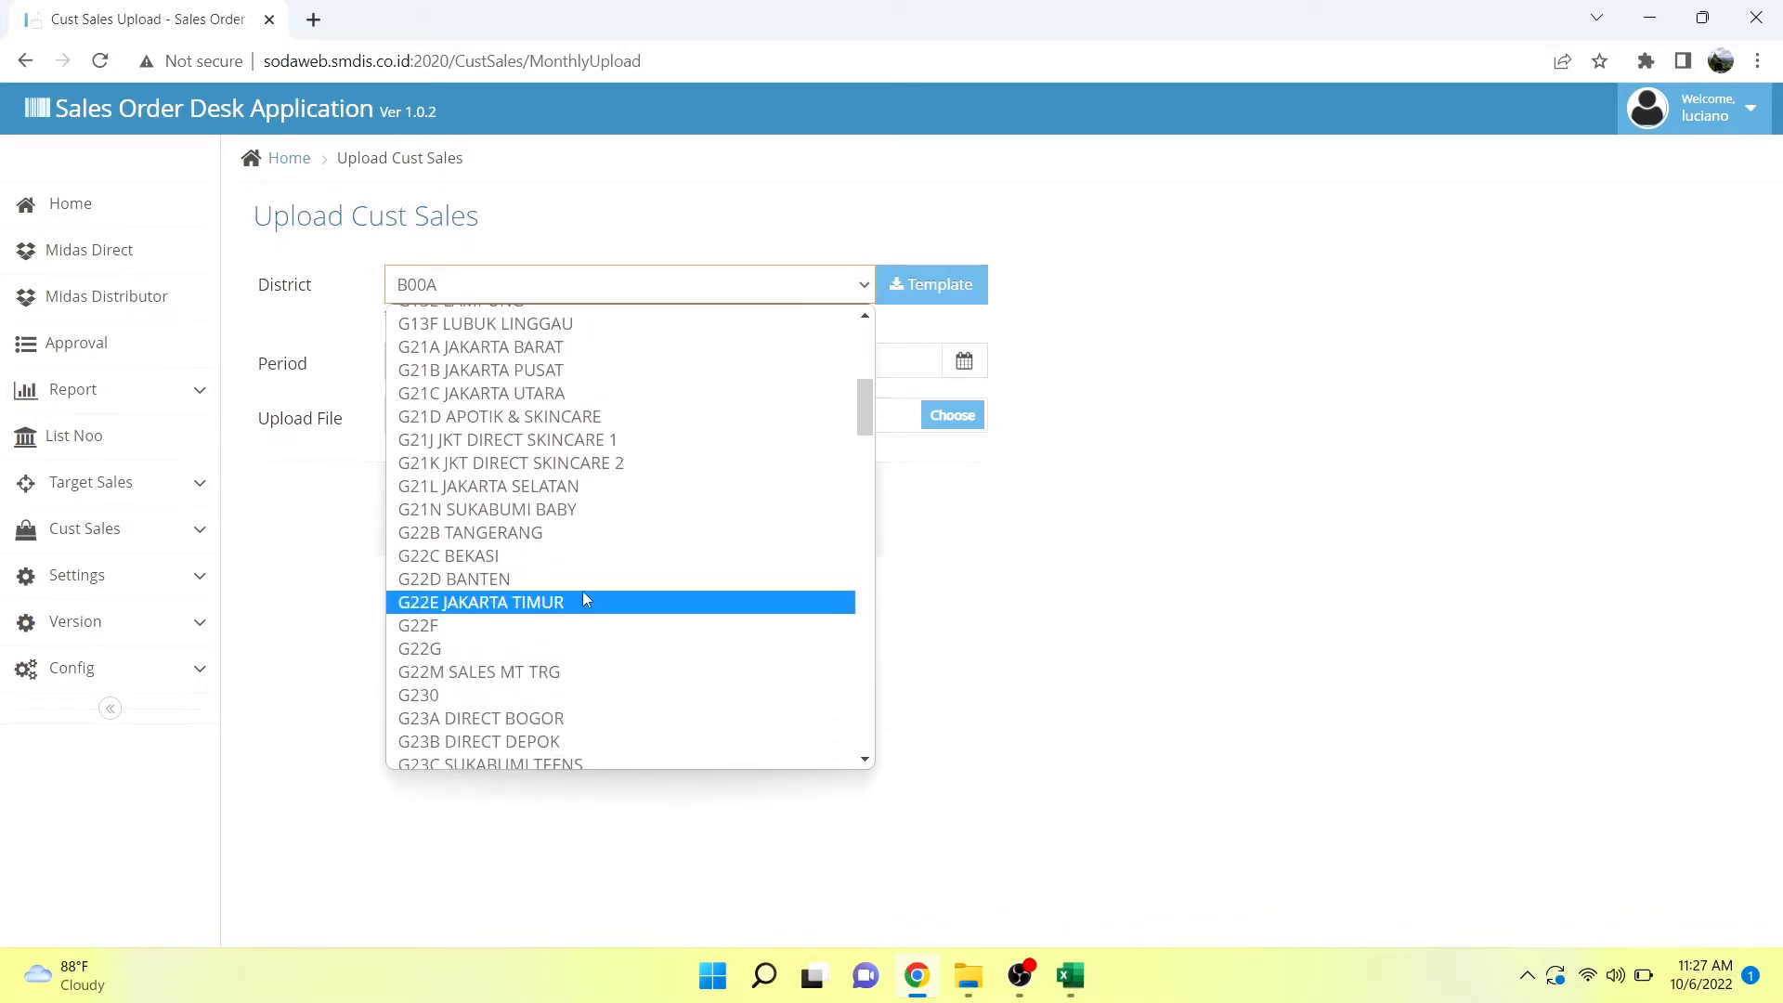
pyautogui.click(585, 602)
pyautogui.click(935, 283)
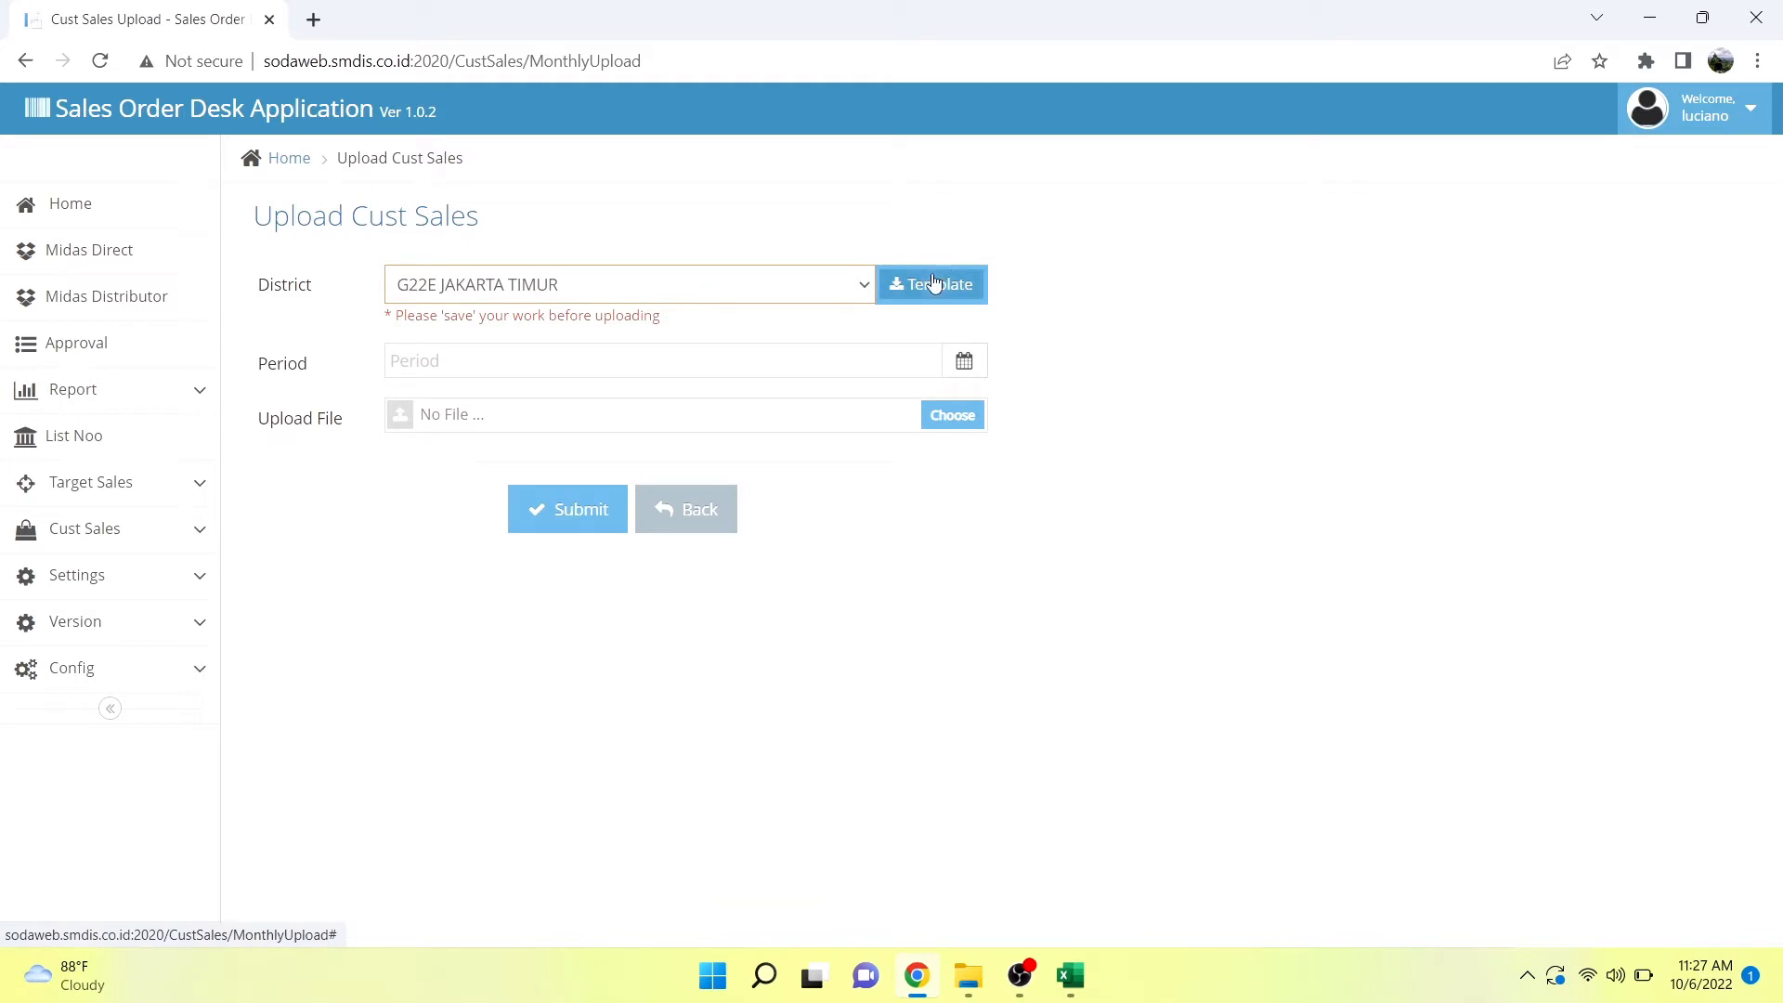
# Switch to the UploadCustSales_G22E (1) workbook in Excel.
pyautogui.moveTo(931, 996)
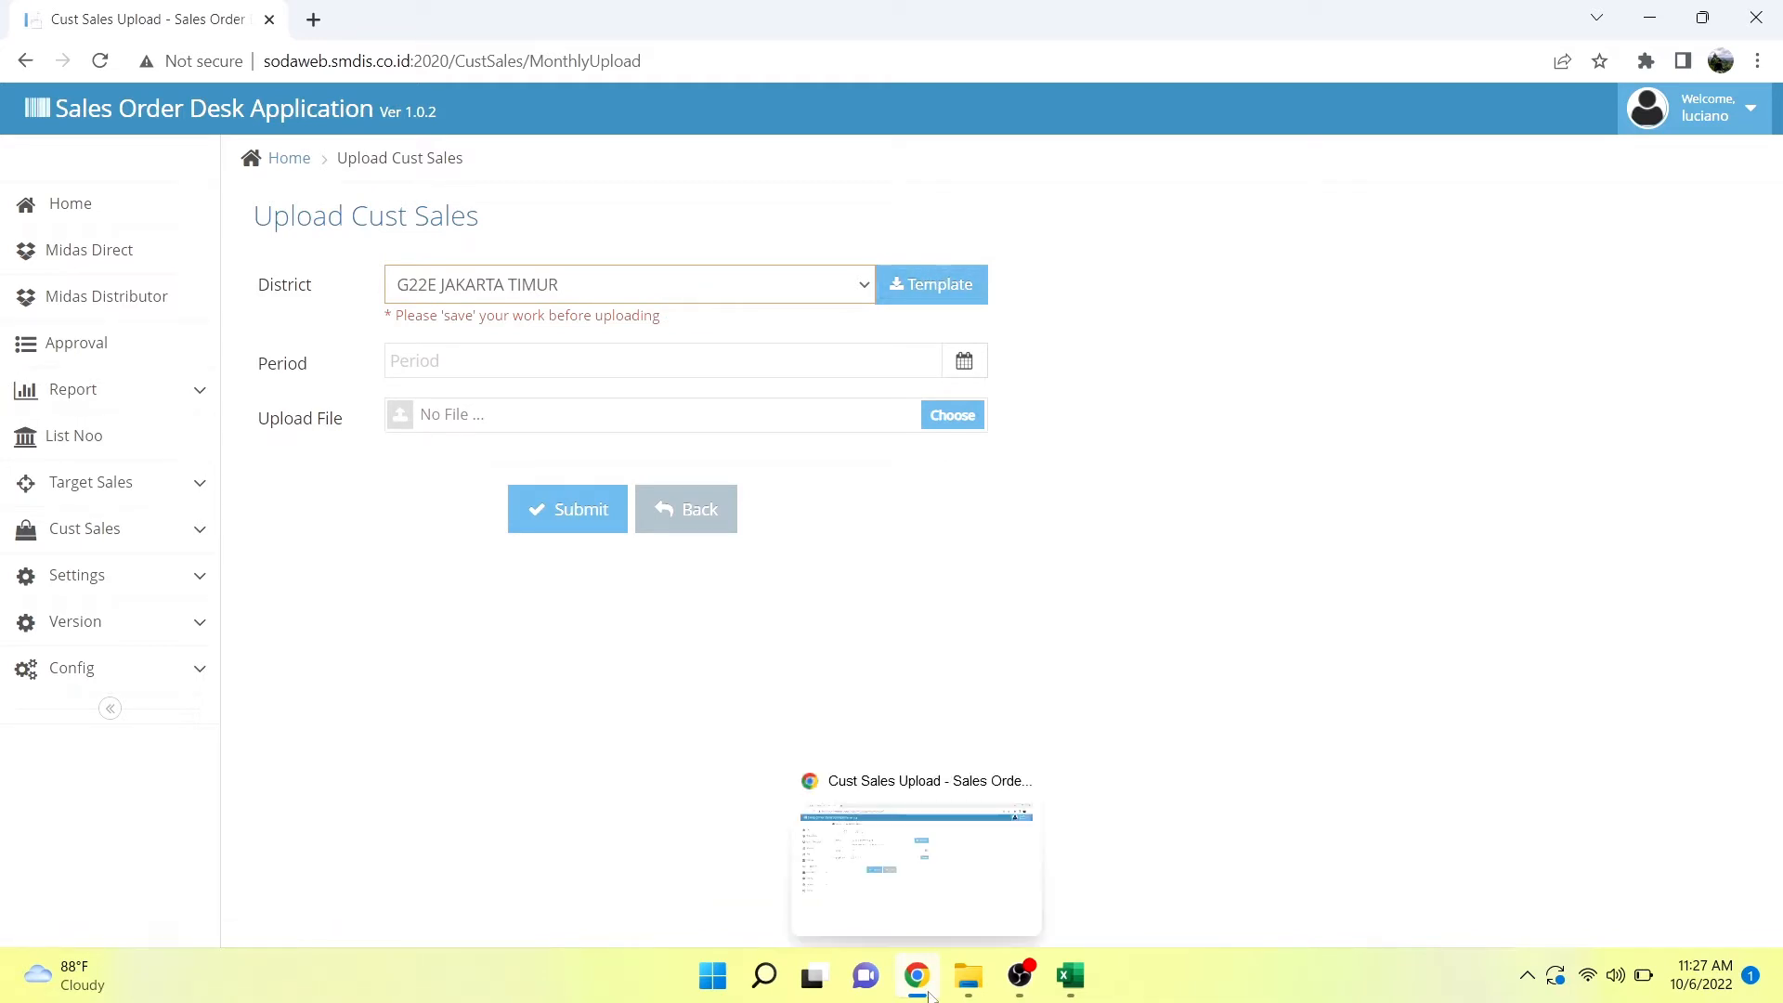
pyautogui.moveTo(1059, 992)
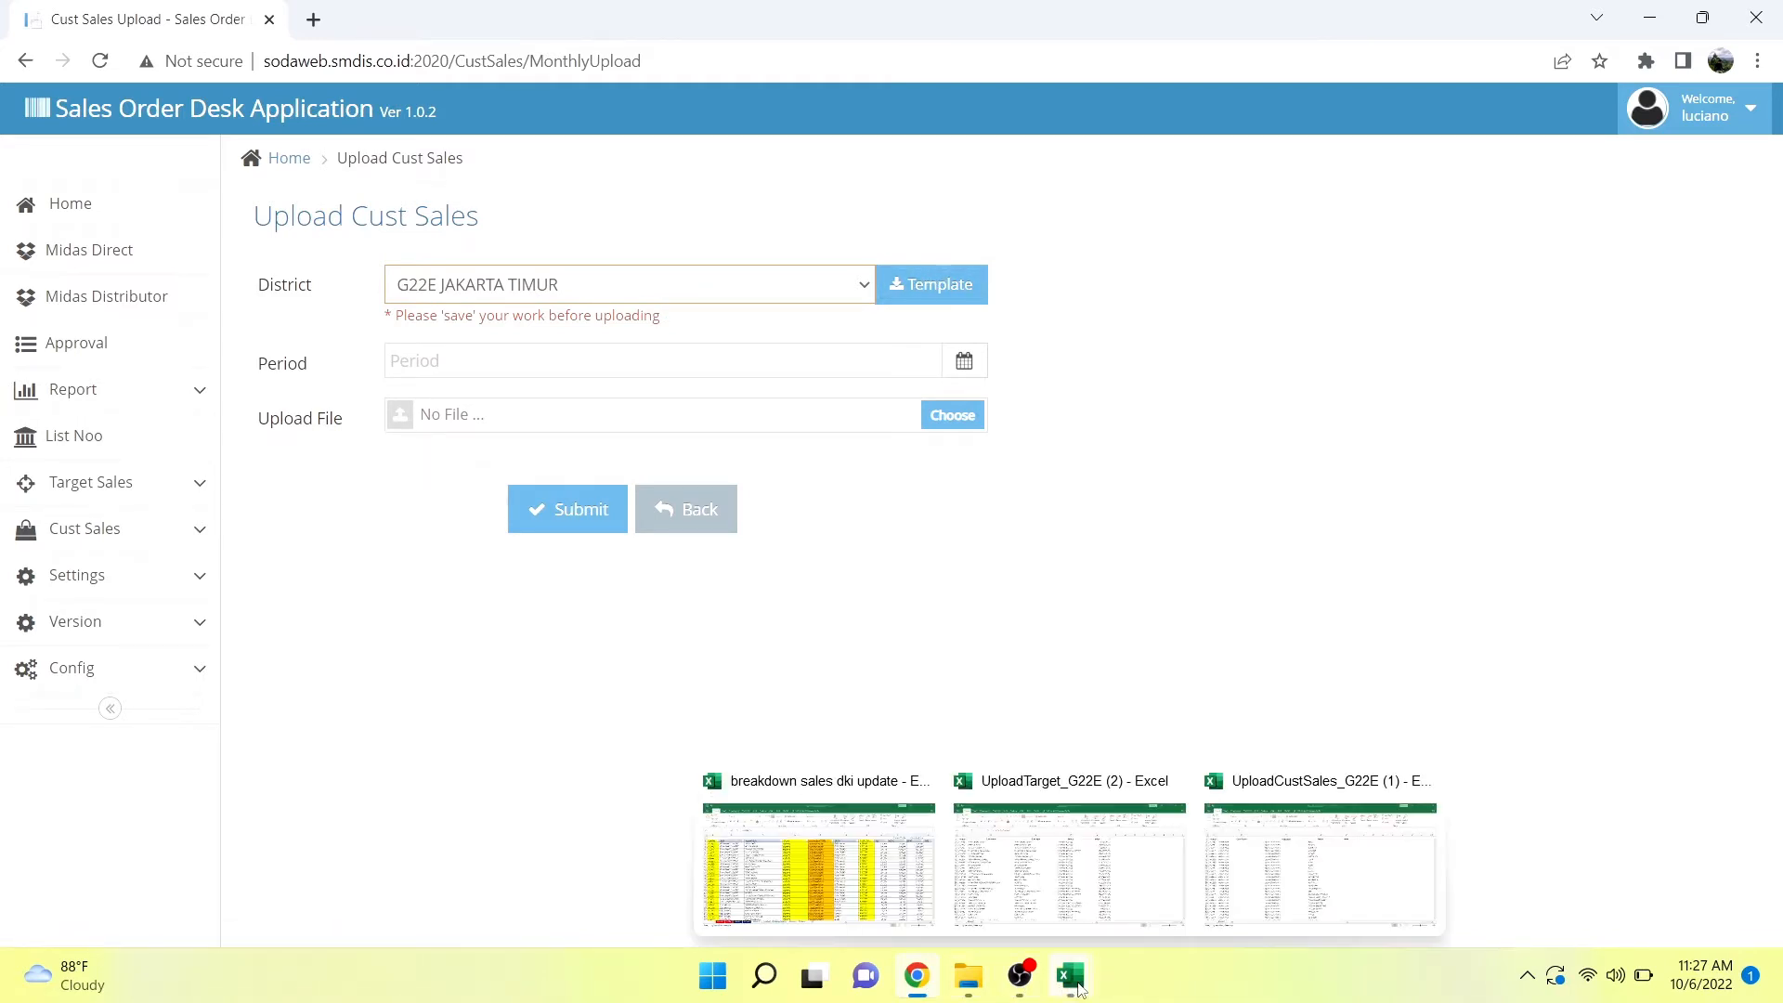
pyautogui.click(1265, 874)
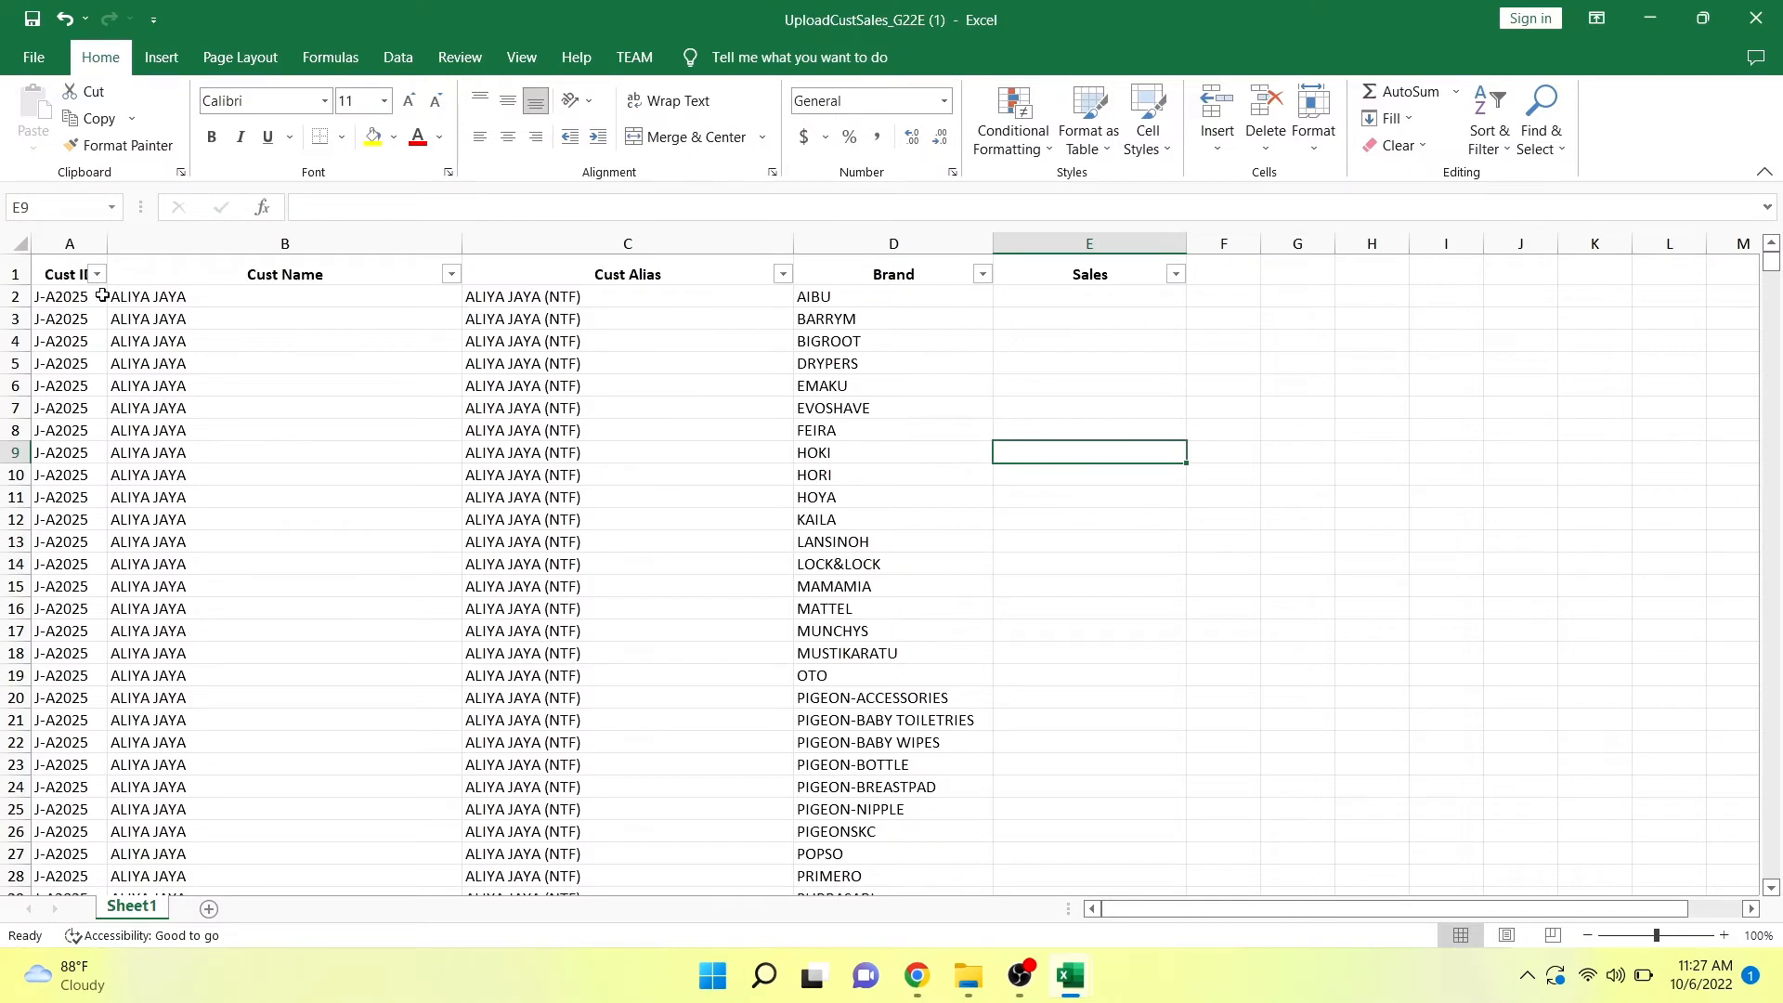
# Compare the Sales column of UploadCustSales_G22E (1) with the Value column of UploadTarget_G22E (2).
pyautogui.click(71, 294)
pyautogui.click(1100, 243)
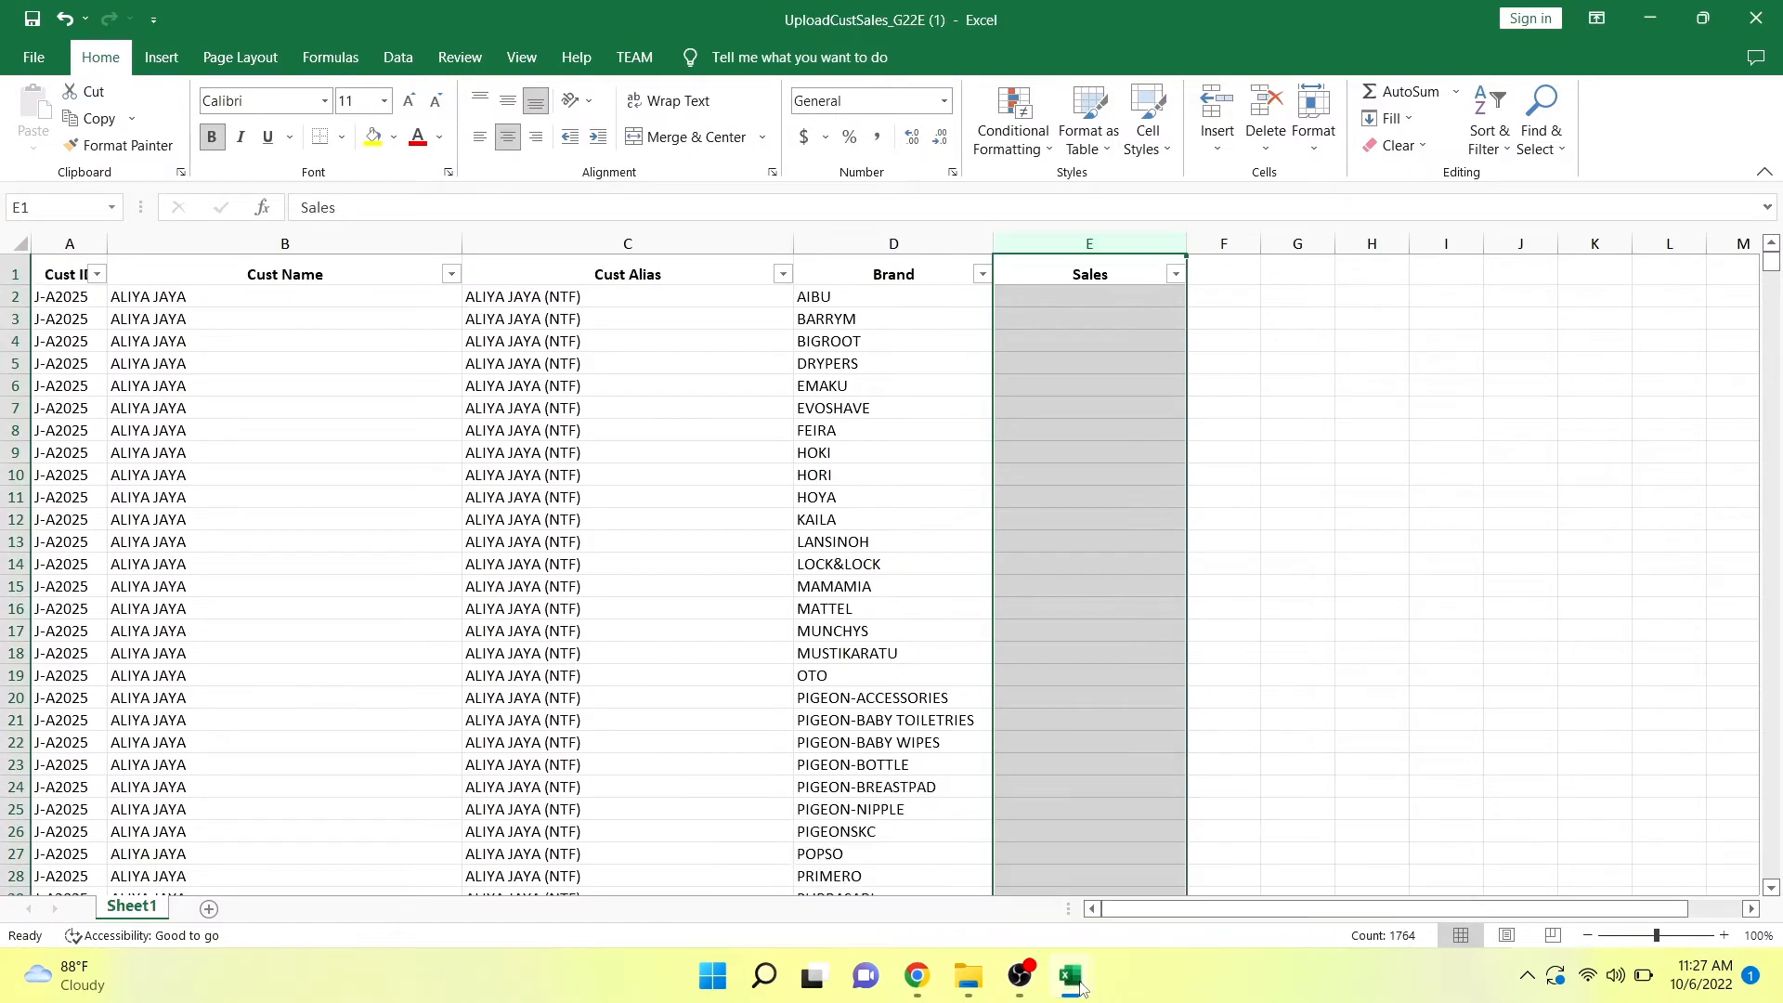
pyautogui.moveTo(1070, 987)
pyautogui.click(1080, 873)
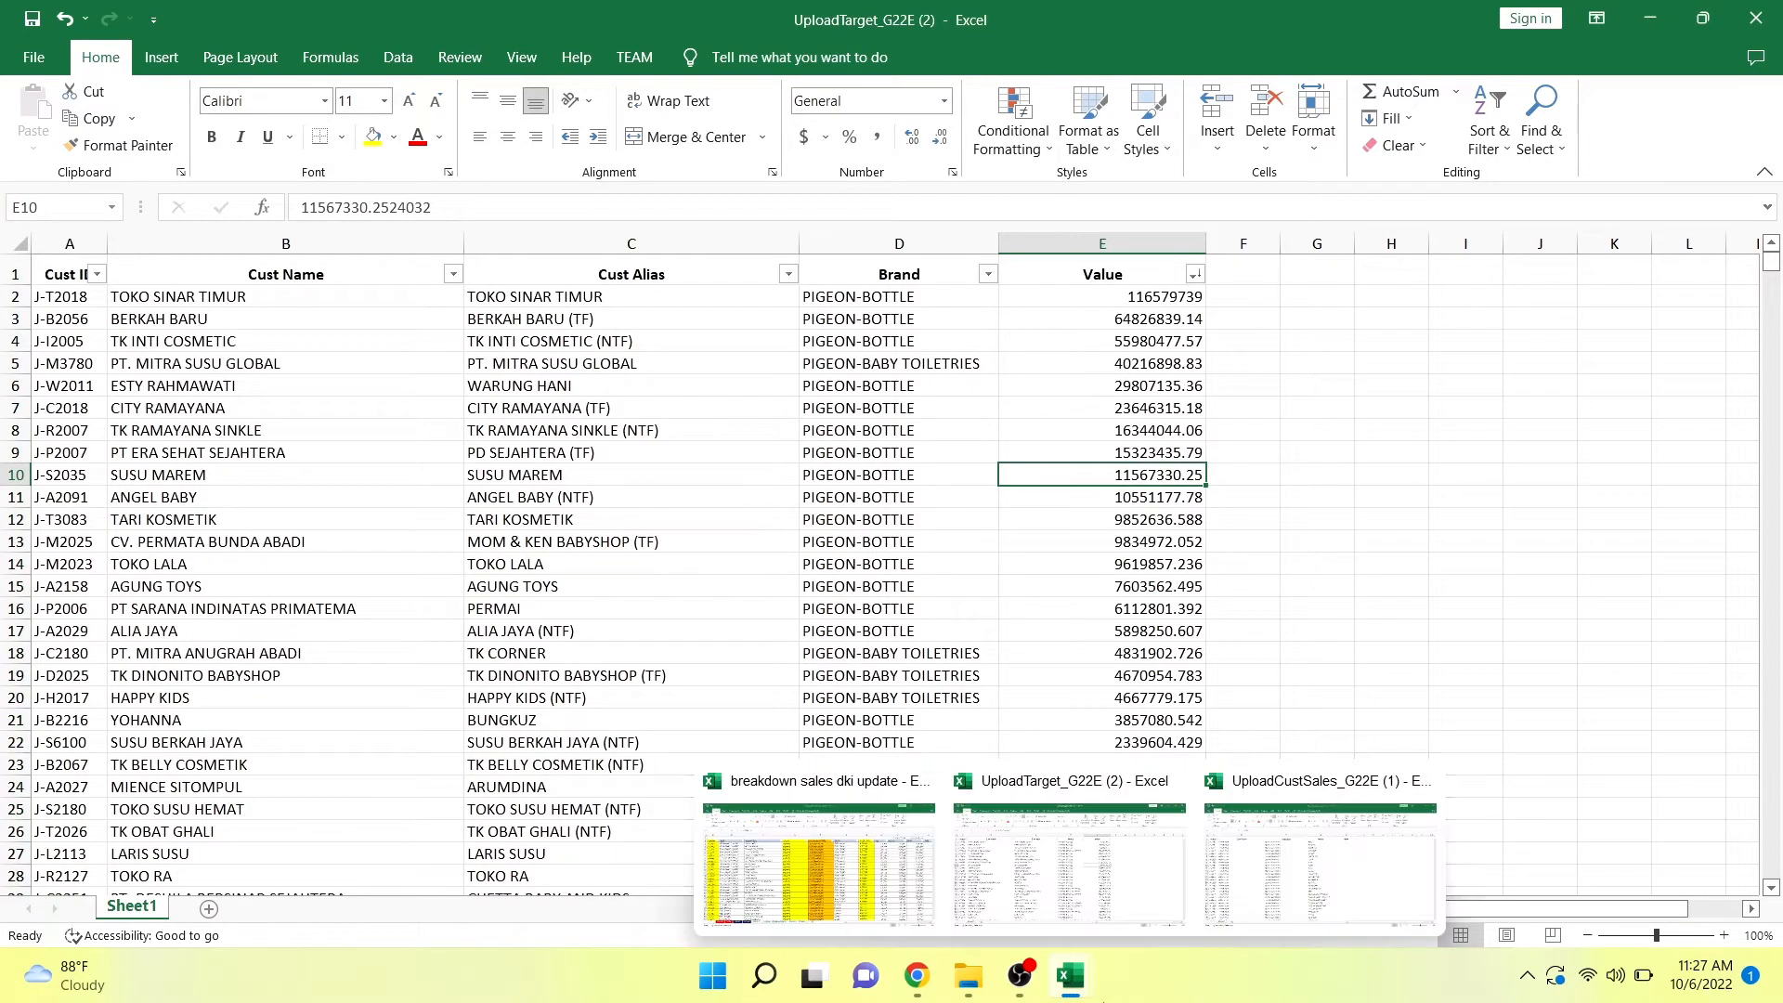
pyautogui.click(1060, 988)
pyautogui.moveTo(1060, 990)
pyautogui.click(1070, 864)
pyautogui.click(1244, 910)
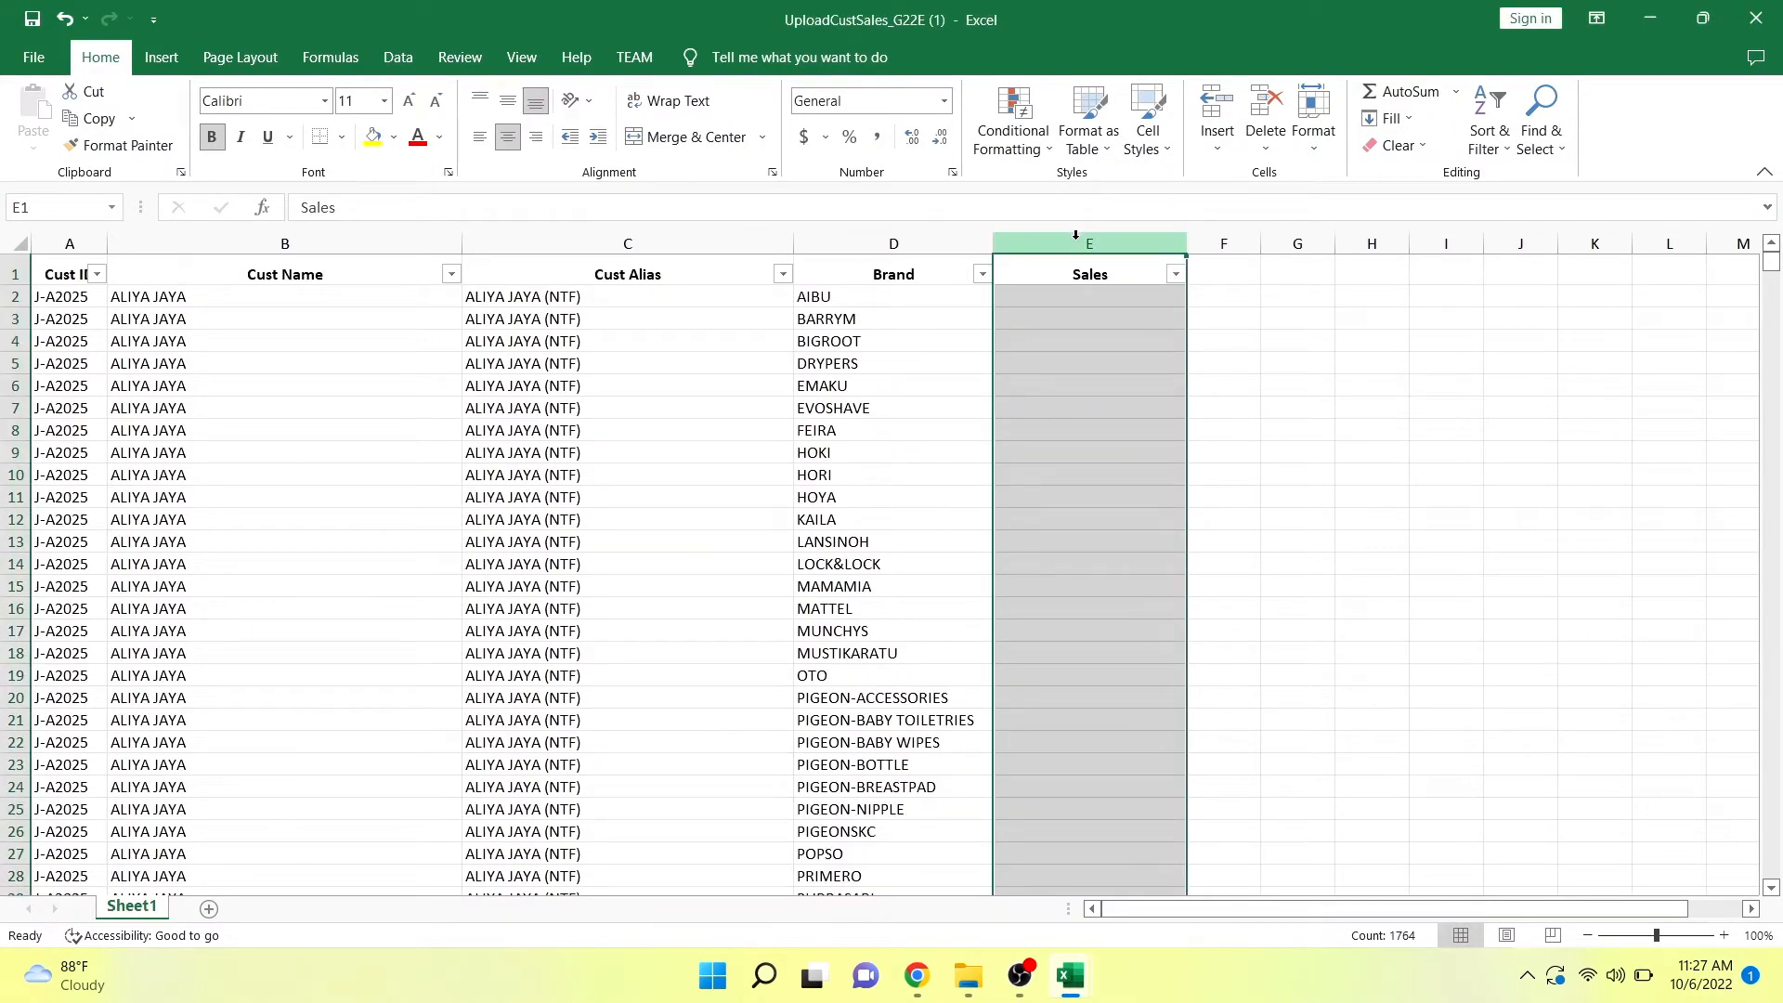
pyautogui.moveTo(1093, 975)
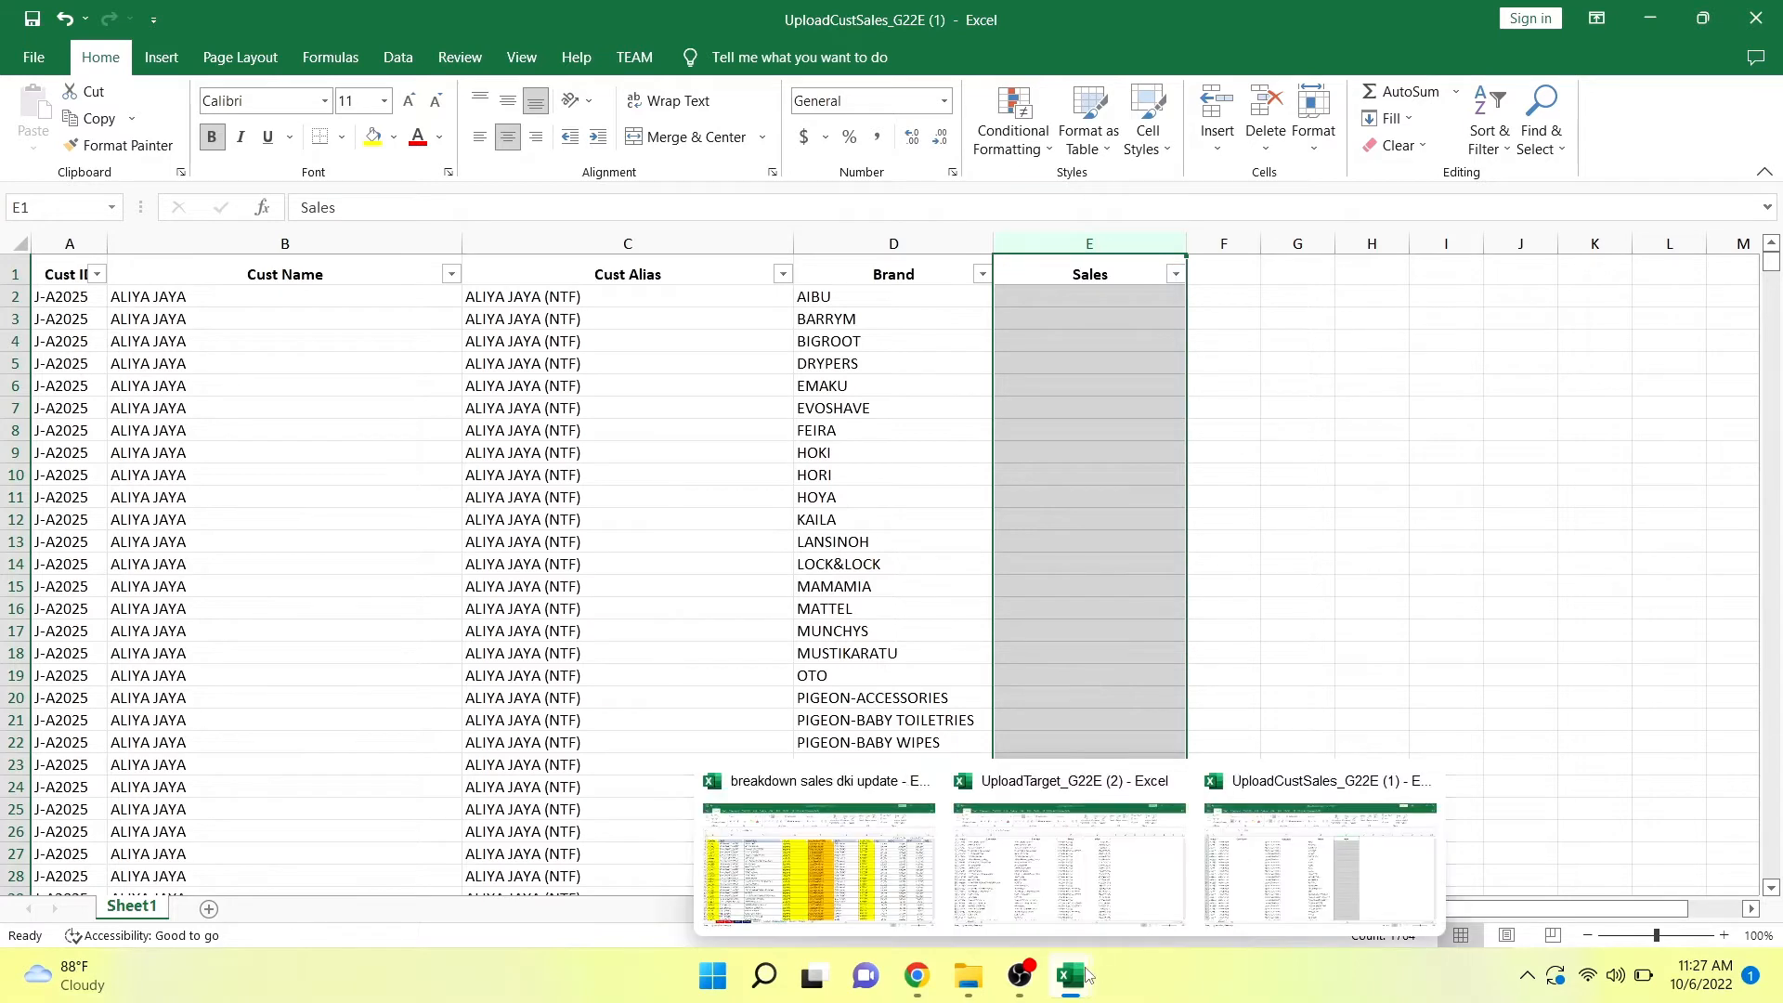
pyautogui.moveTo(1098, 910)
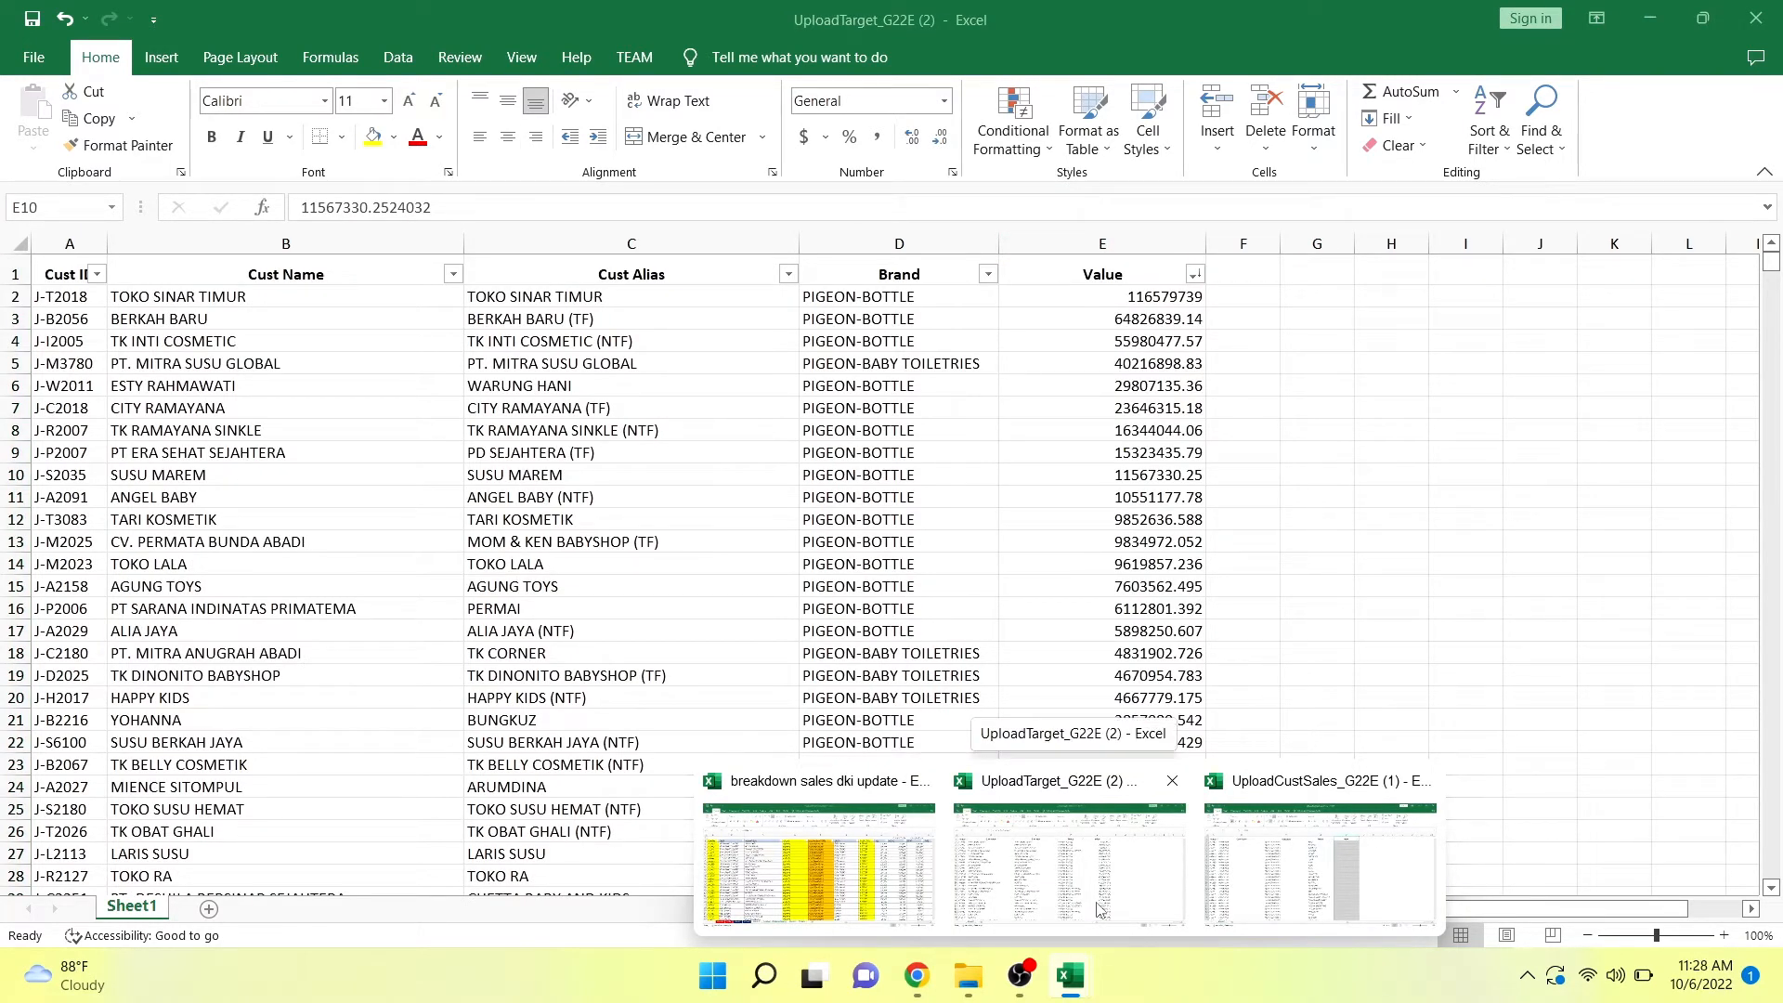
pyautogui.click(1099, 910)
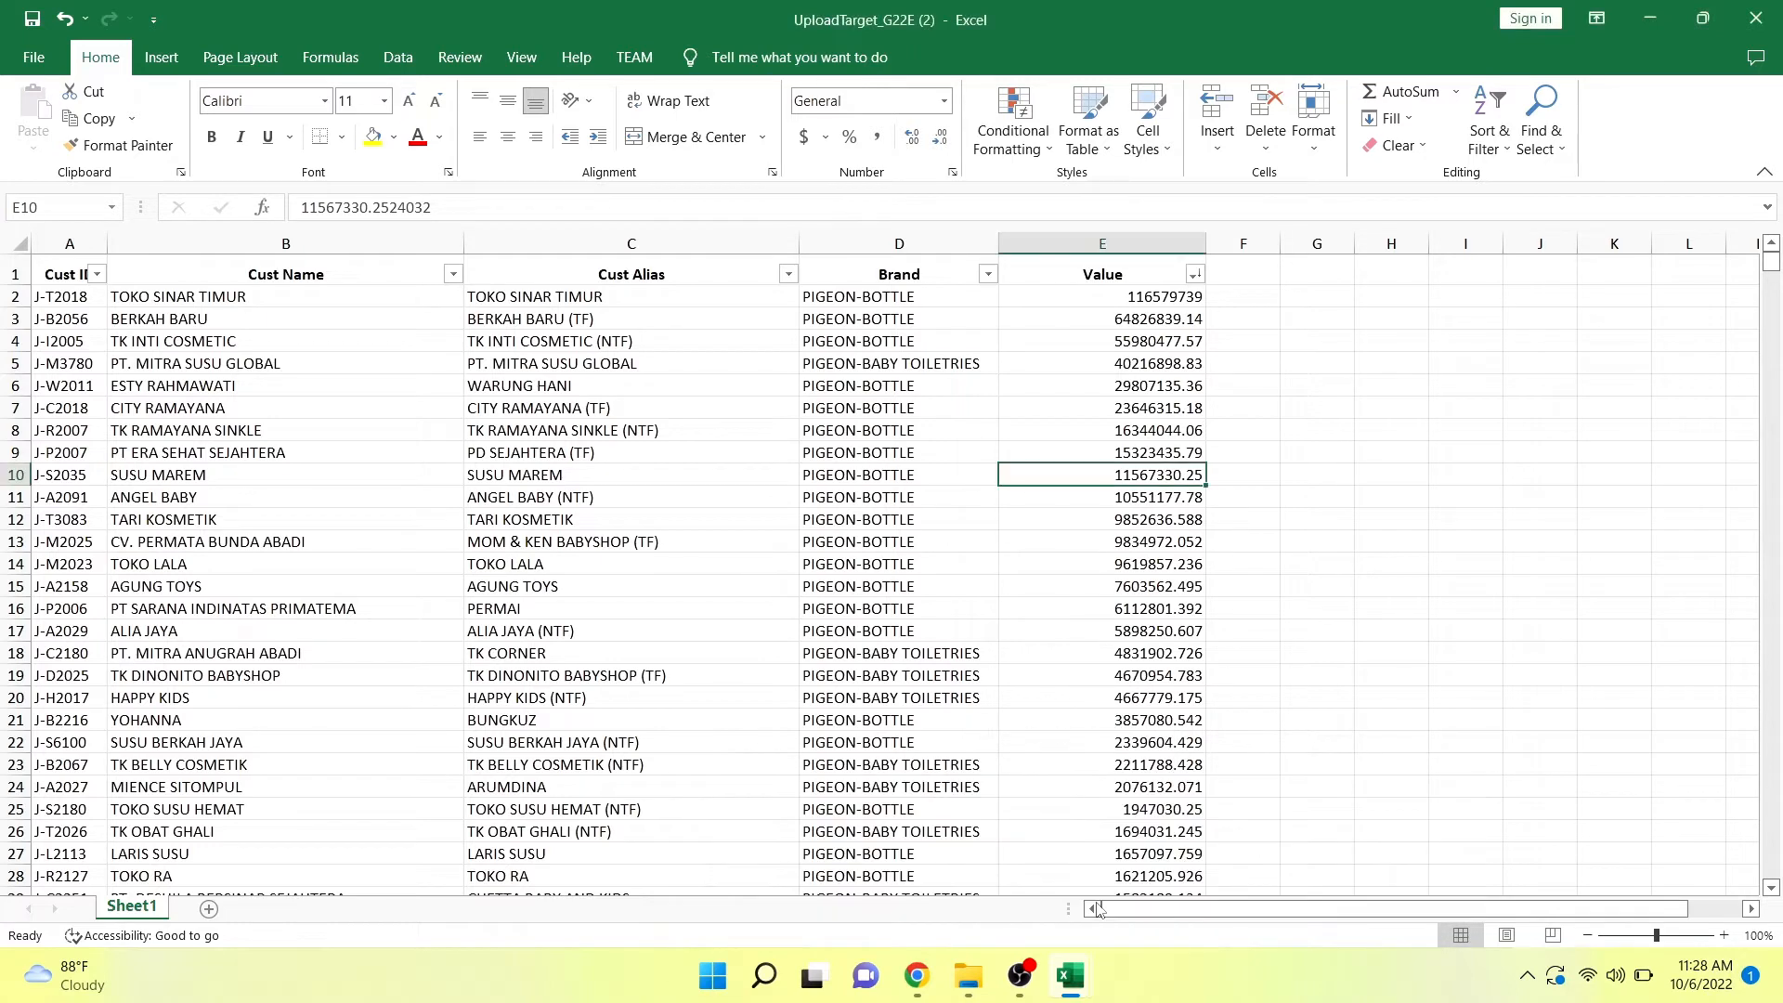
pyautogui.click(1114, 237)
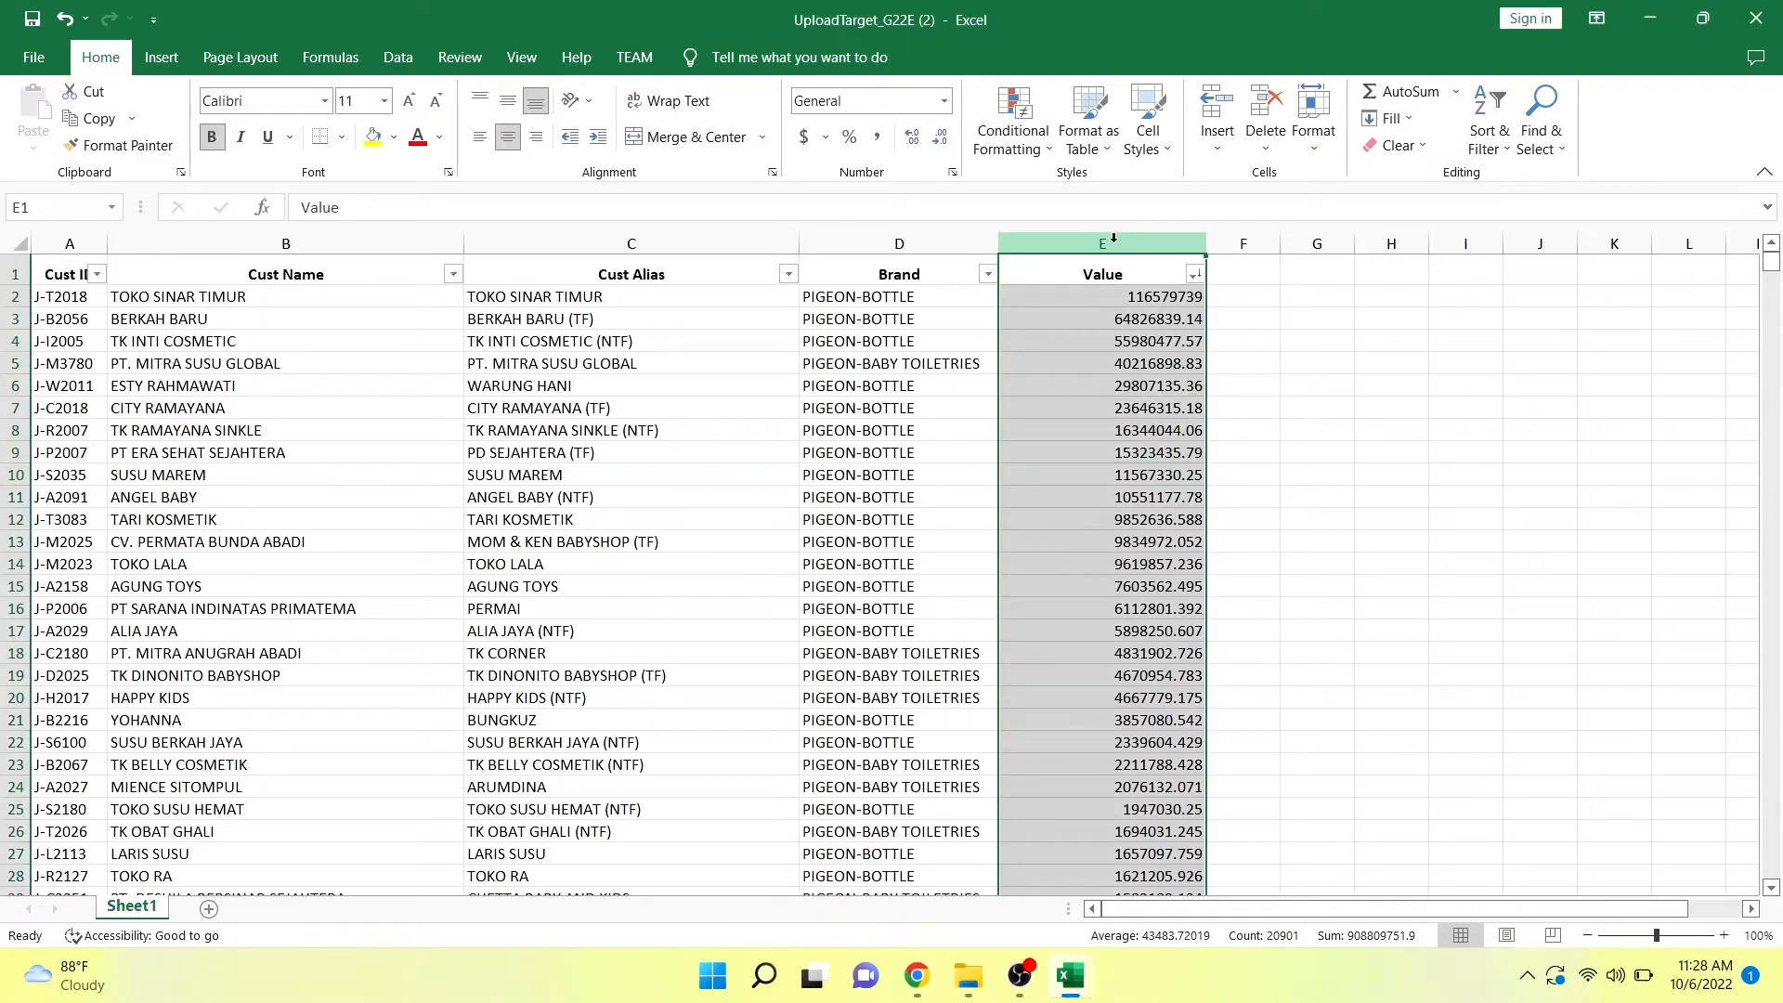
pyautogui.click(1070, 975)
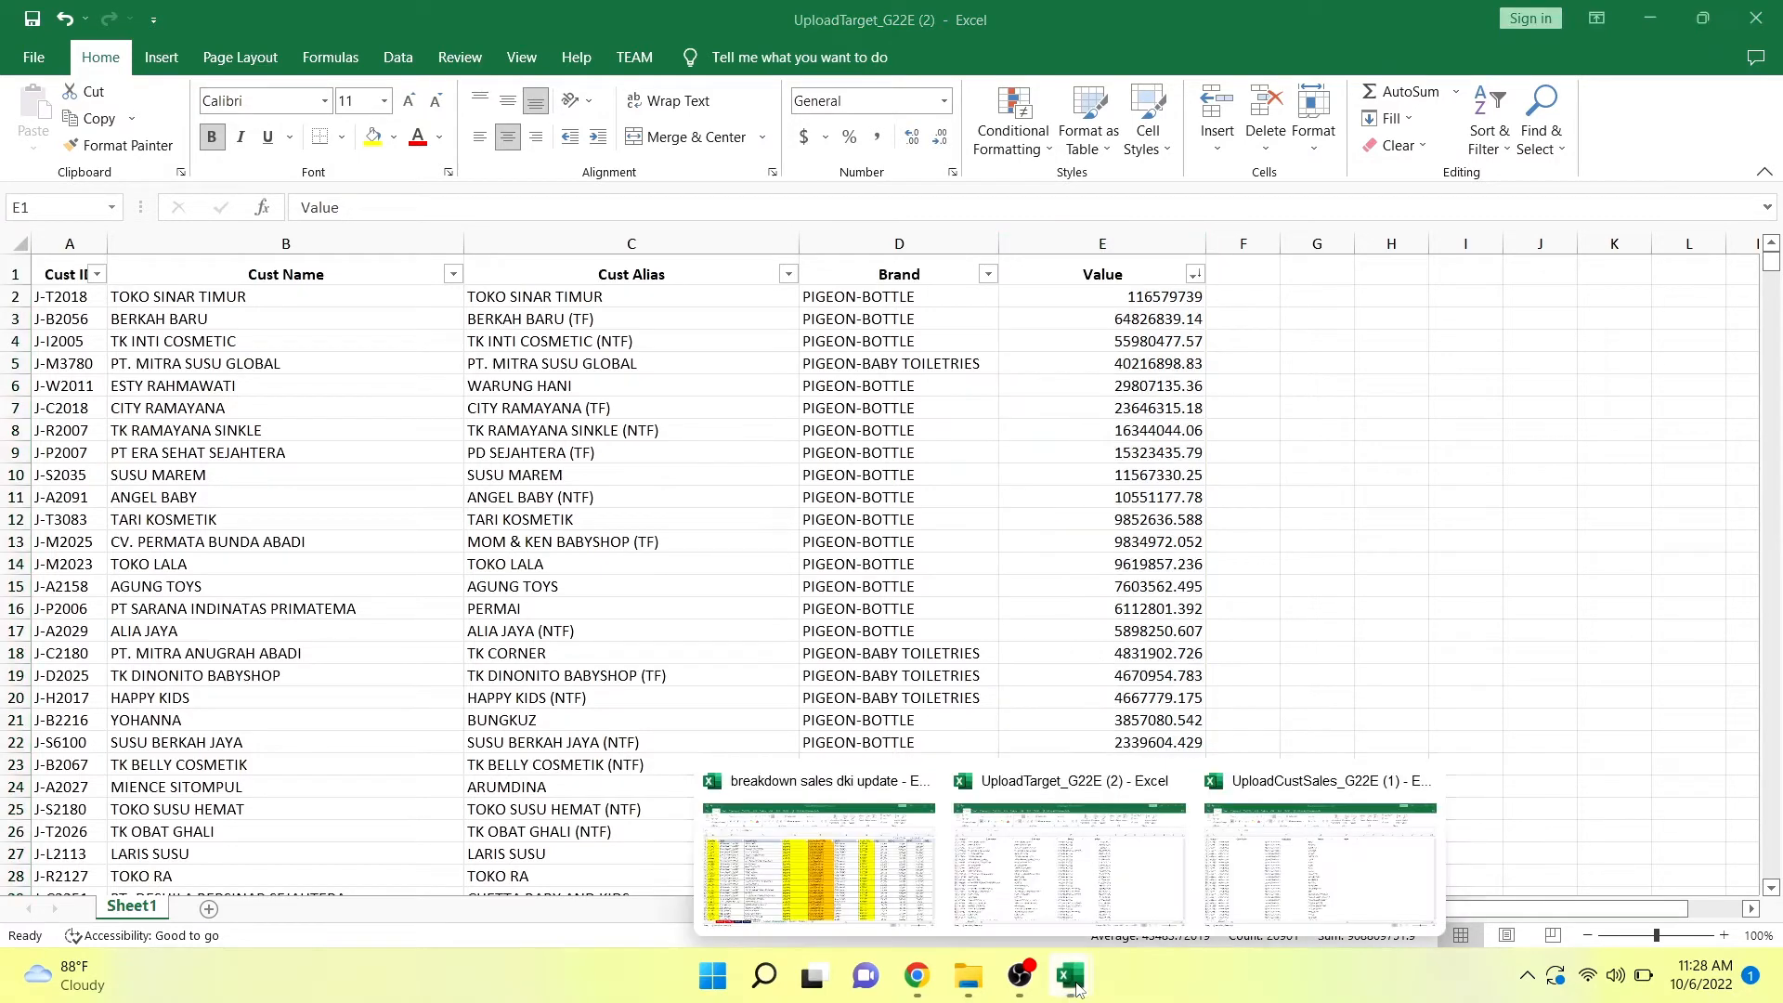
pyautogui.click(1244, 894)
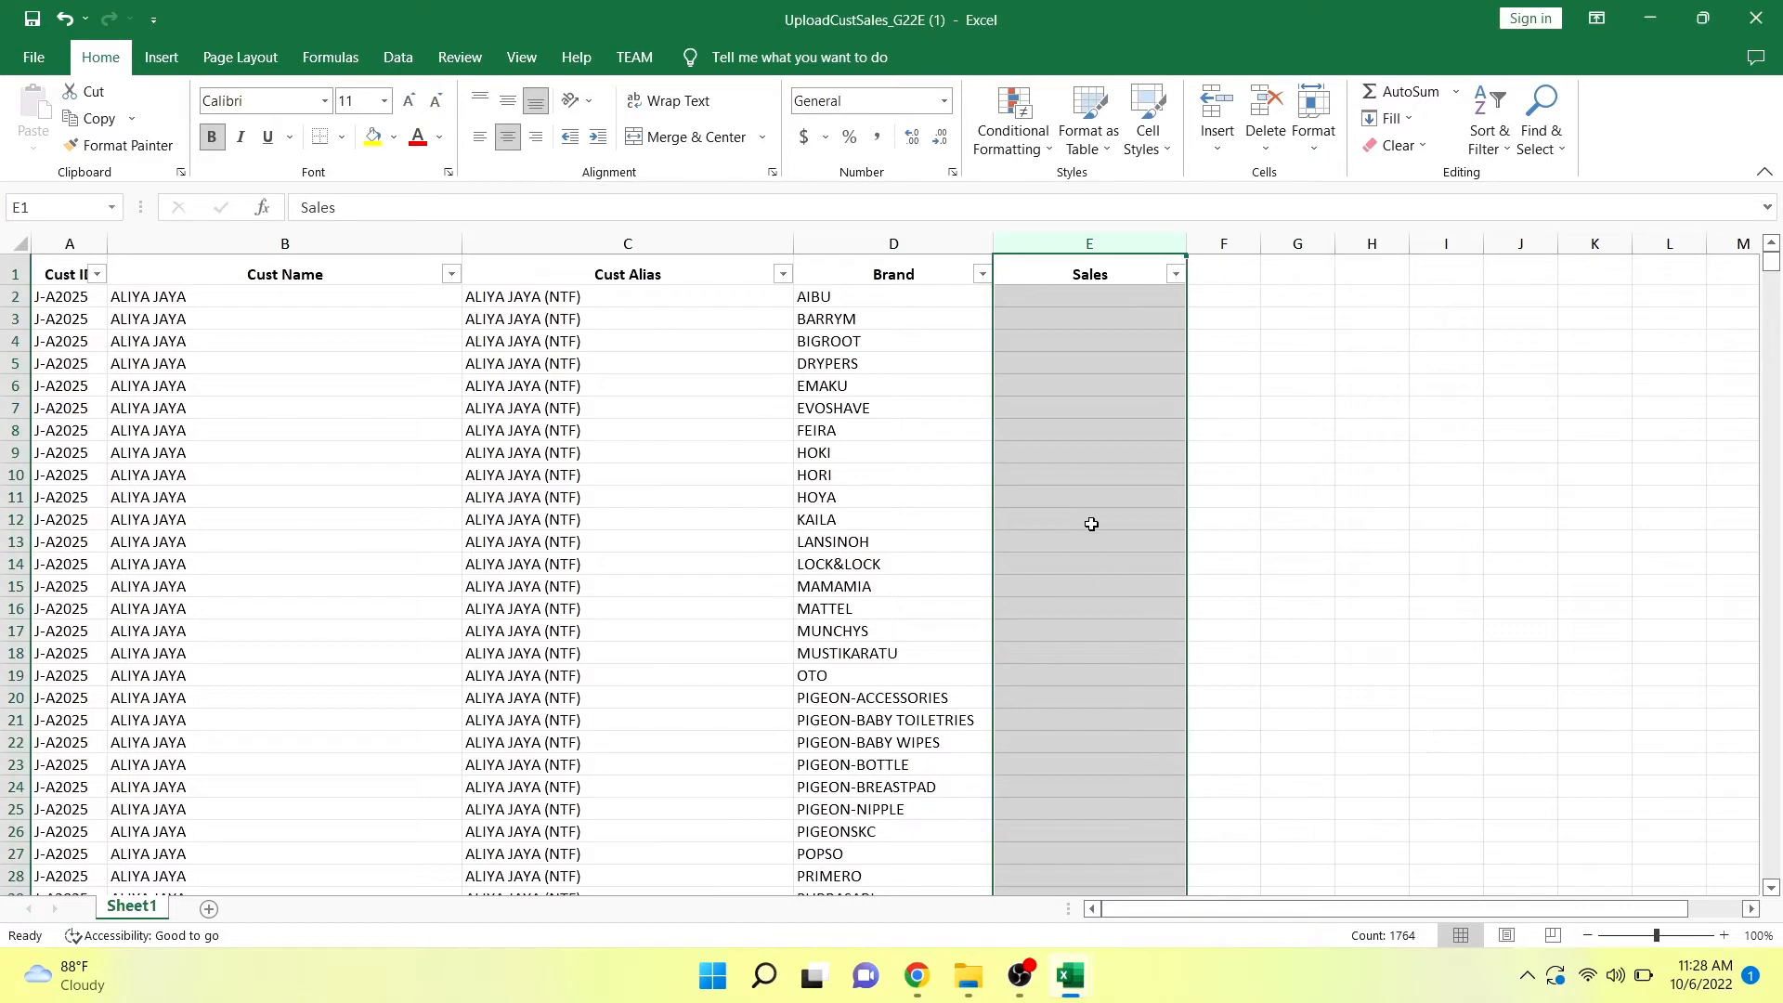
# Insert a column before Sales in the customer sales workbook and title it KOLOMBANTUAN.
pyautogui.click(1042, 301)
pyautogui.click(1037, 242)
pyautogui.rightClick(1039, 249)
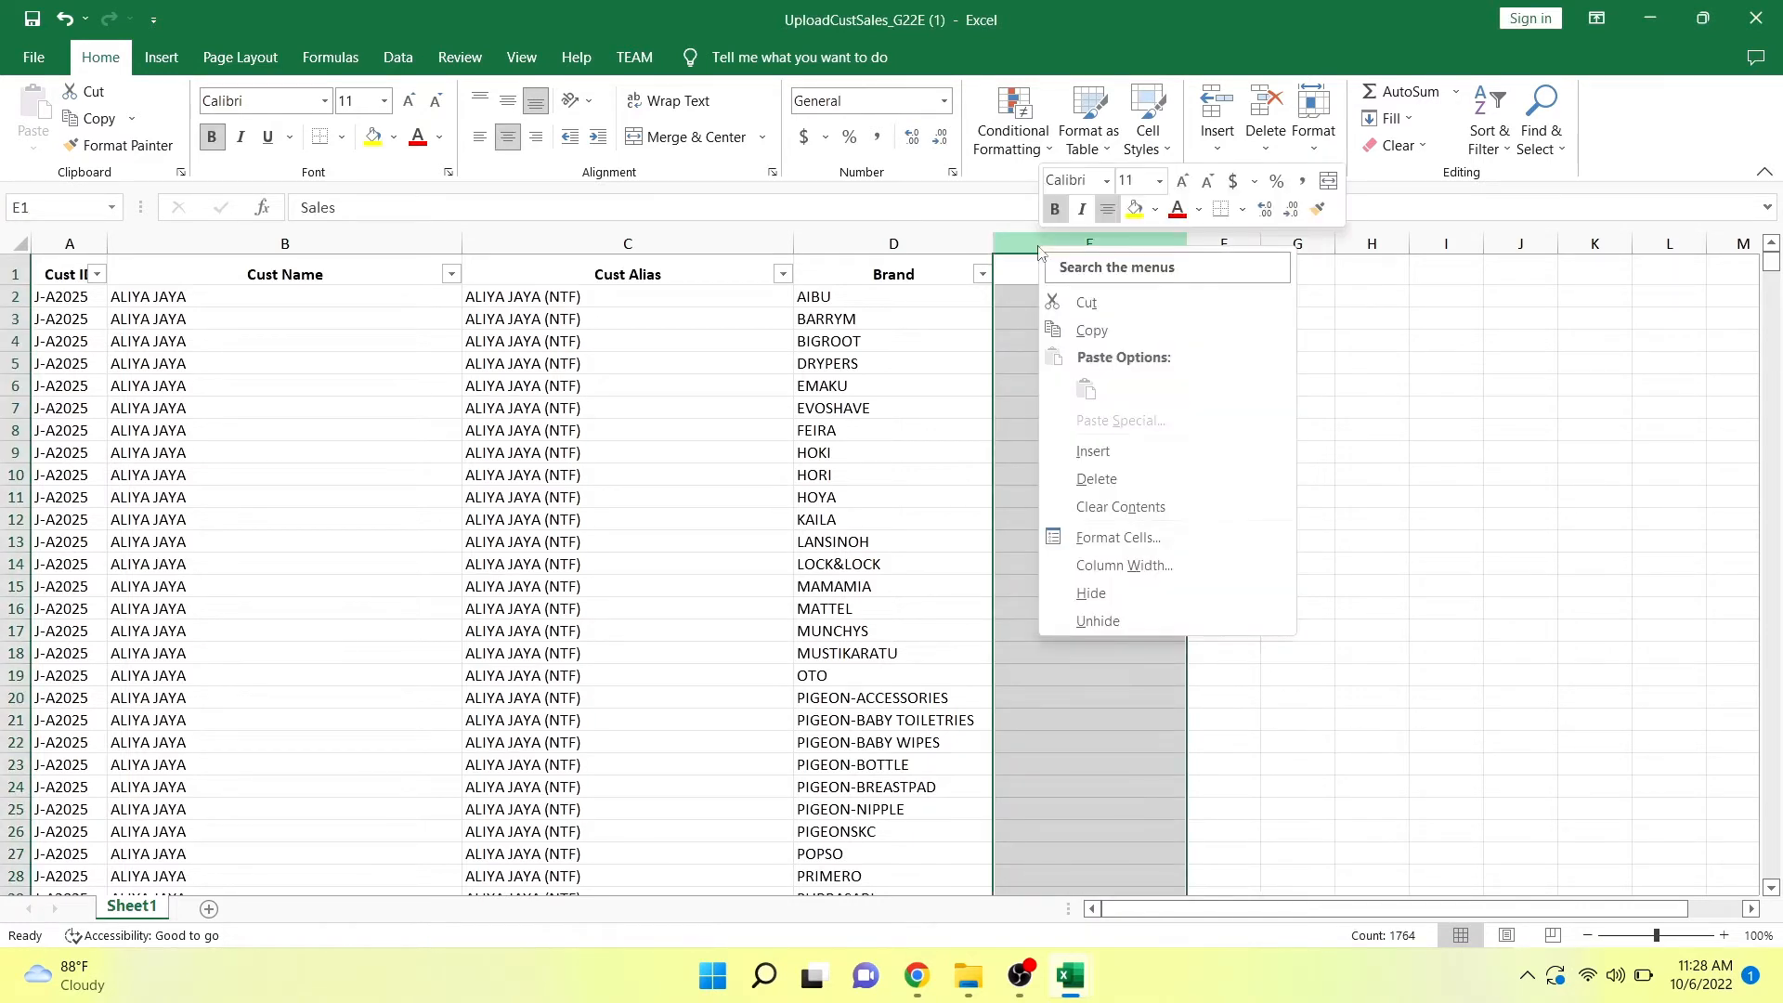
pyautogui.click(1092, 453)
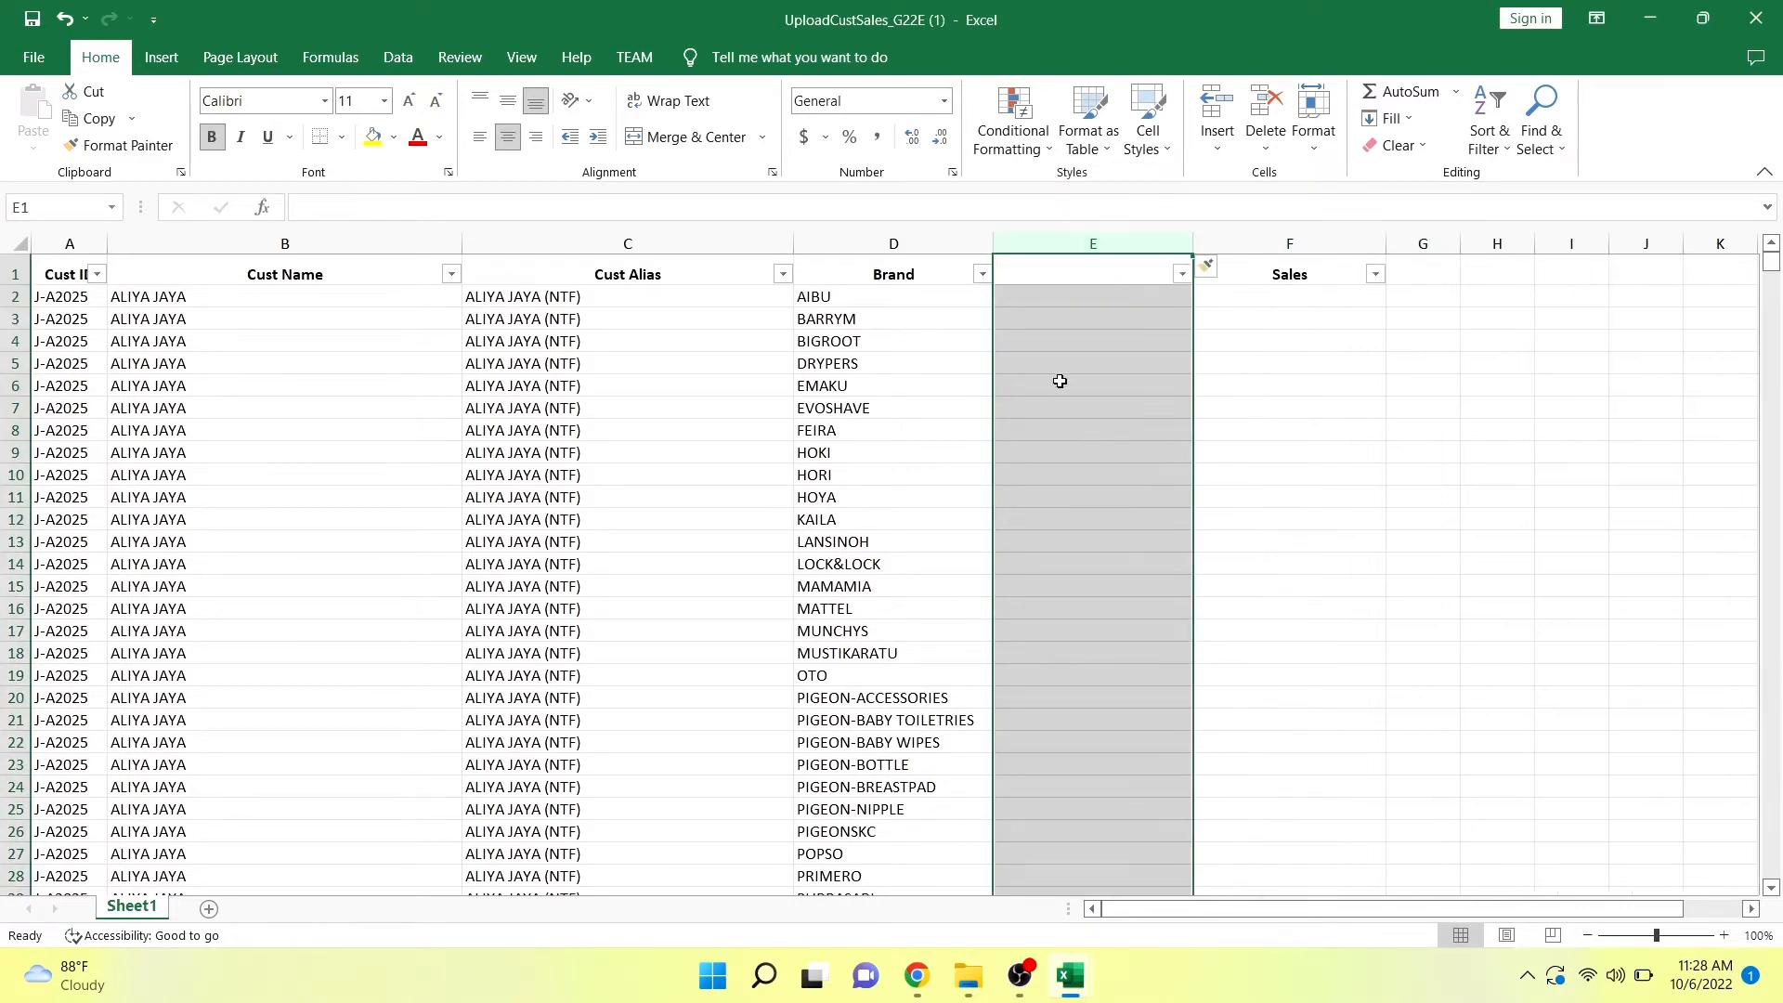
pyautogui.click(1046, 277)
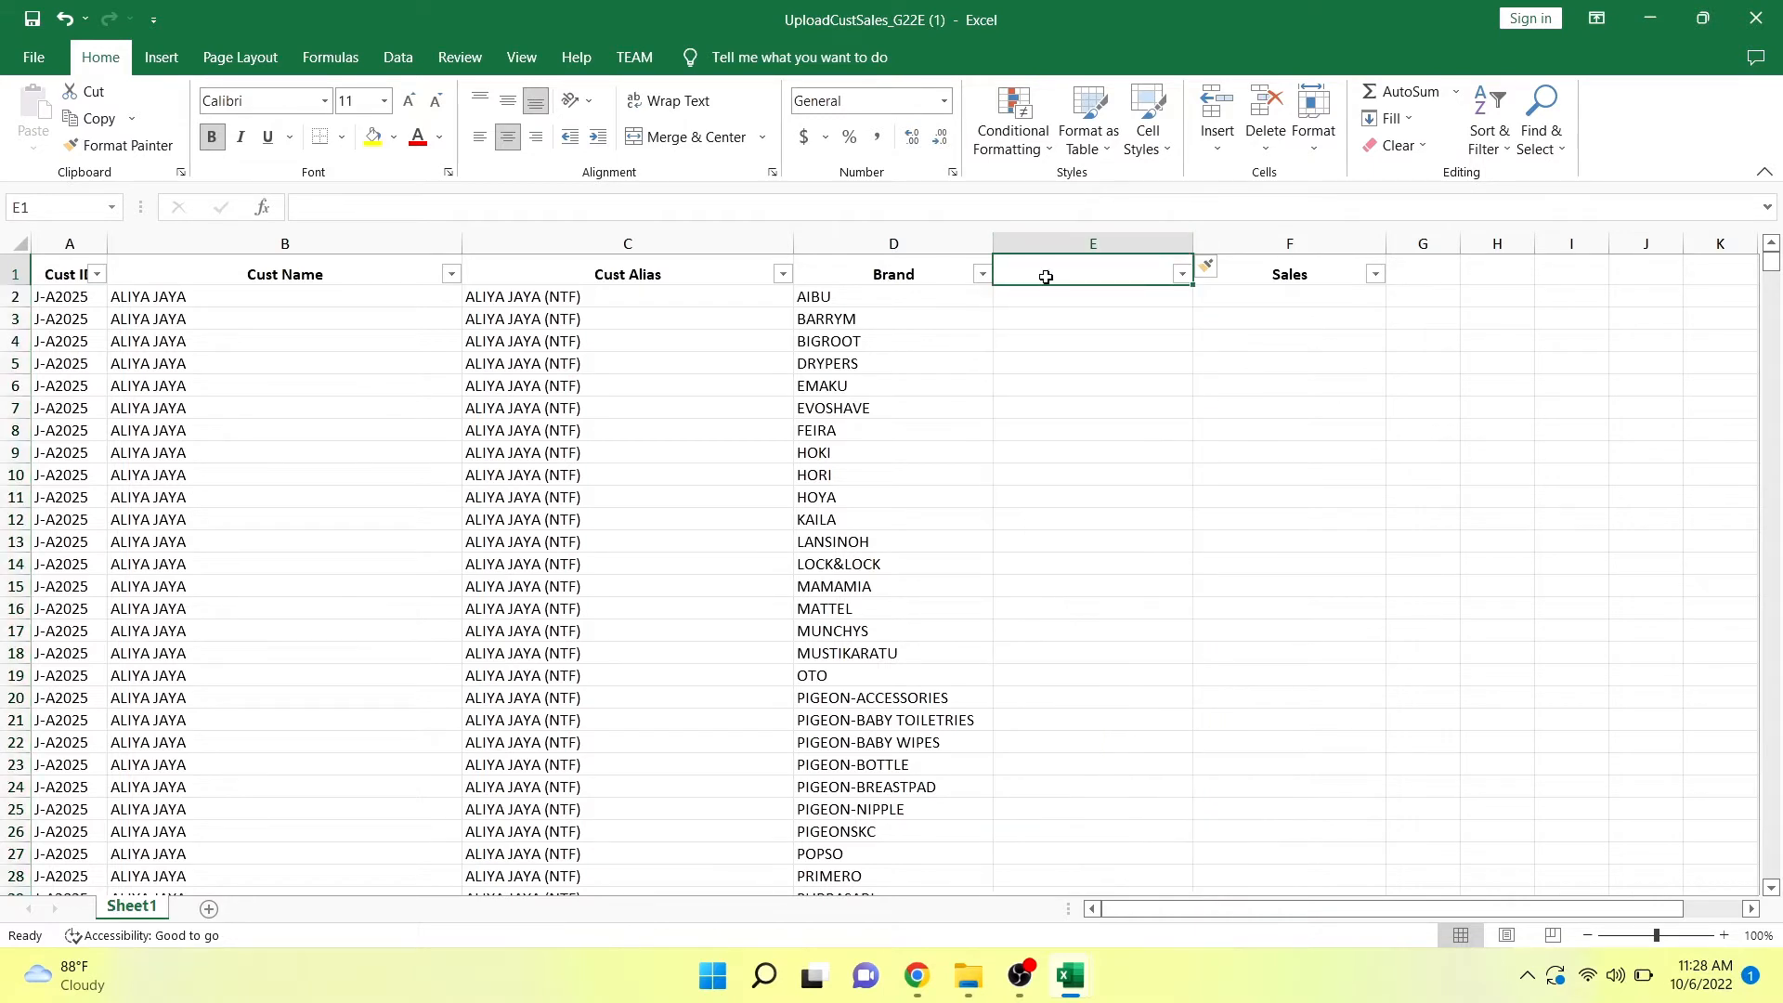
pyautogui.write('KOLOMBANTUAN')
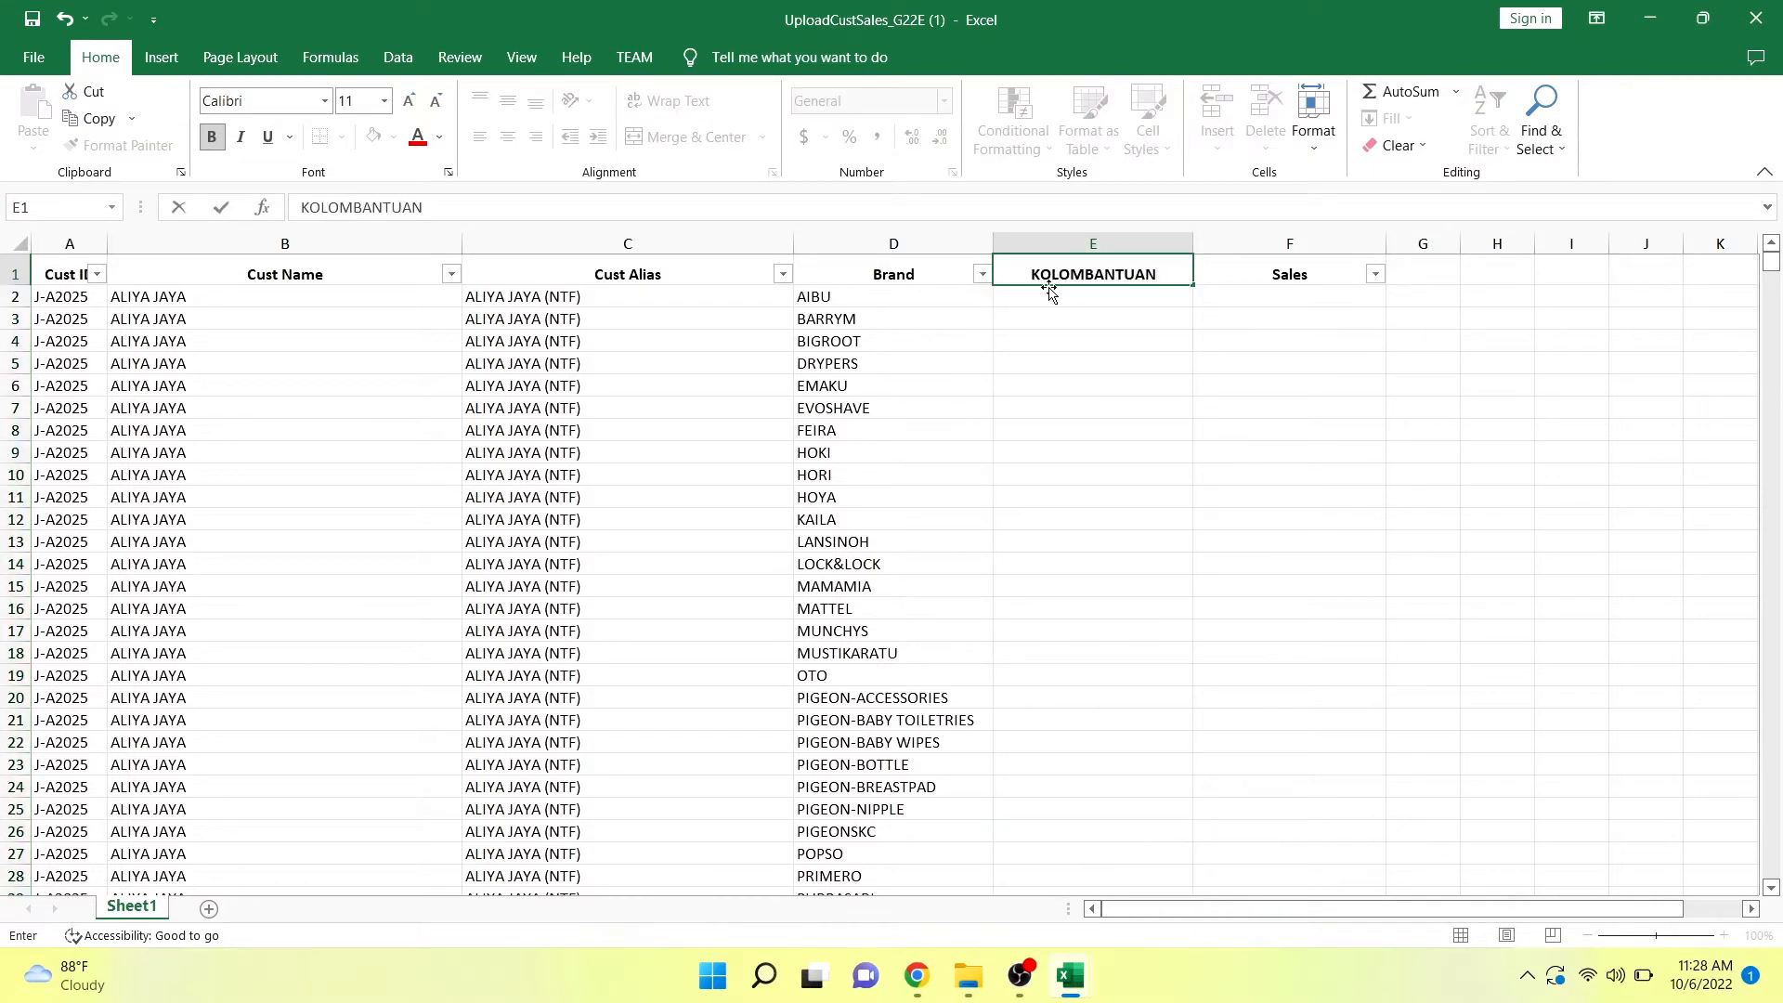
pyautogui.press('Return')
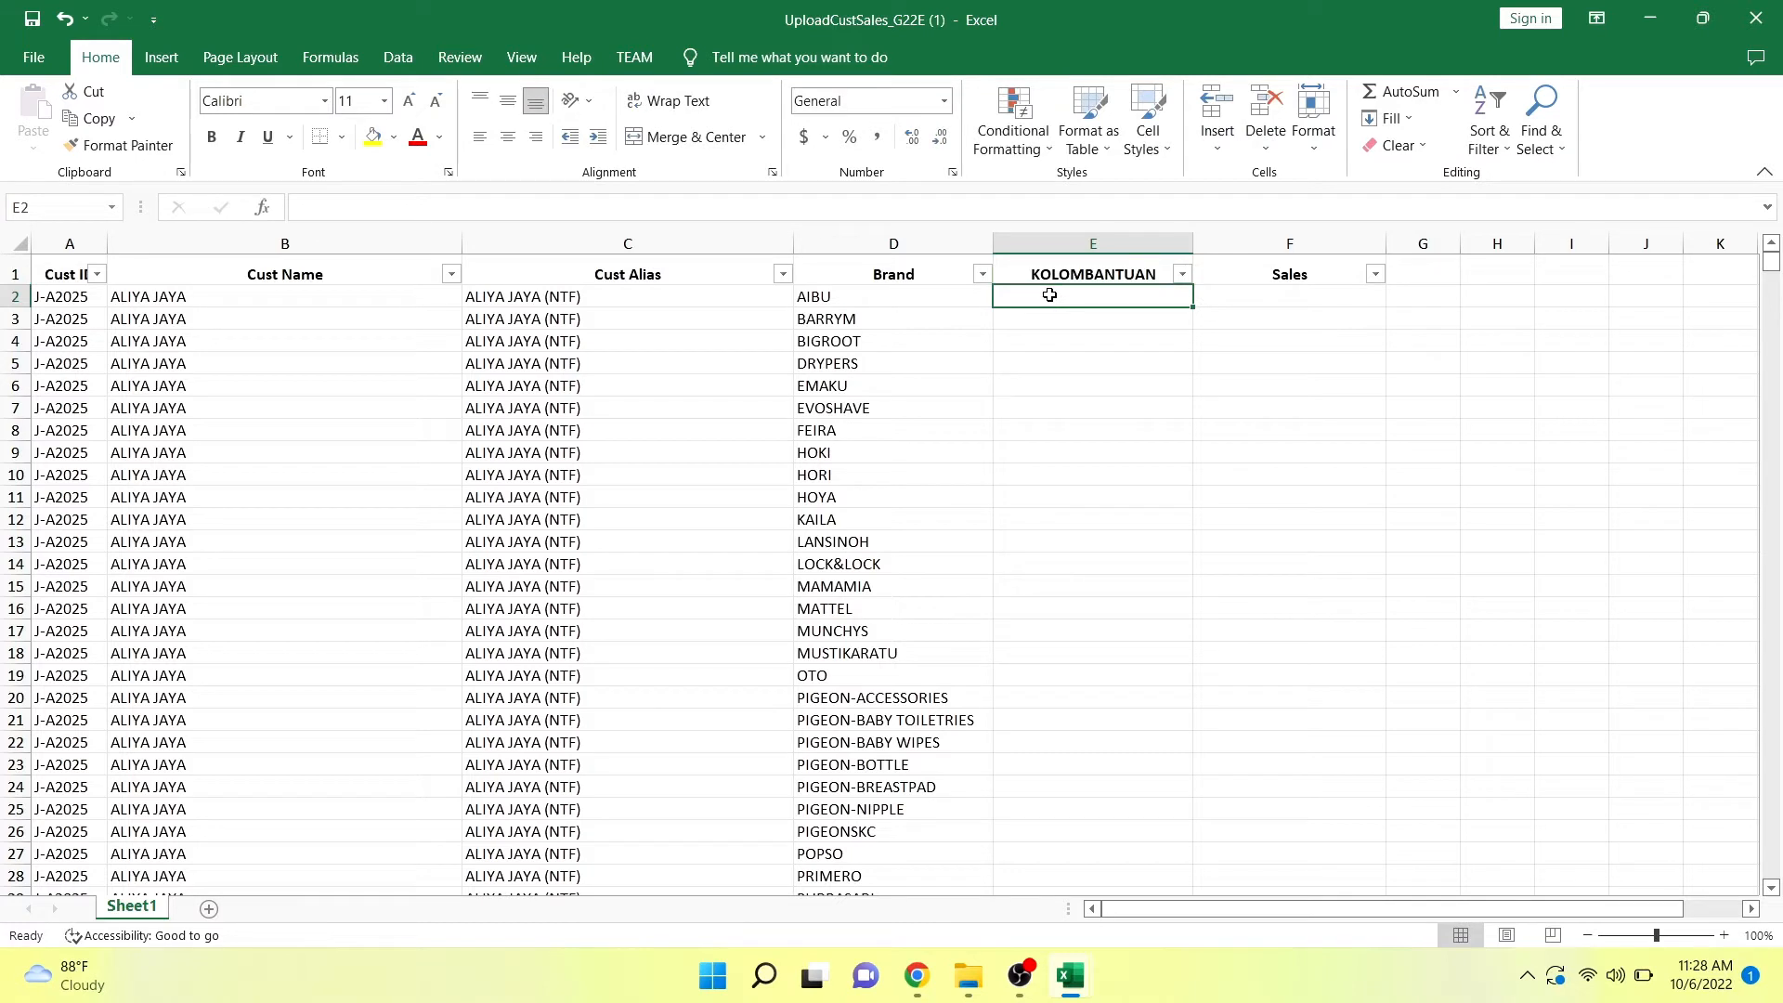
# Combine the first row's customer ID and brand in E2 with the formula =A2&D2.
pyautogui.write('=')
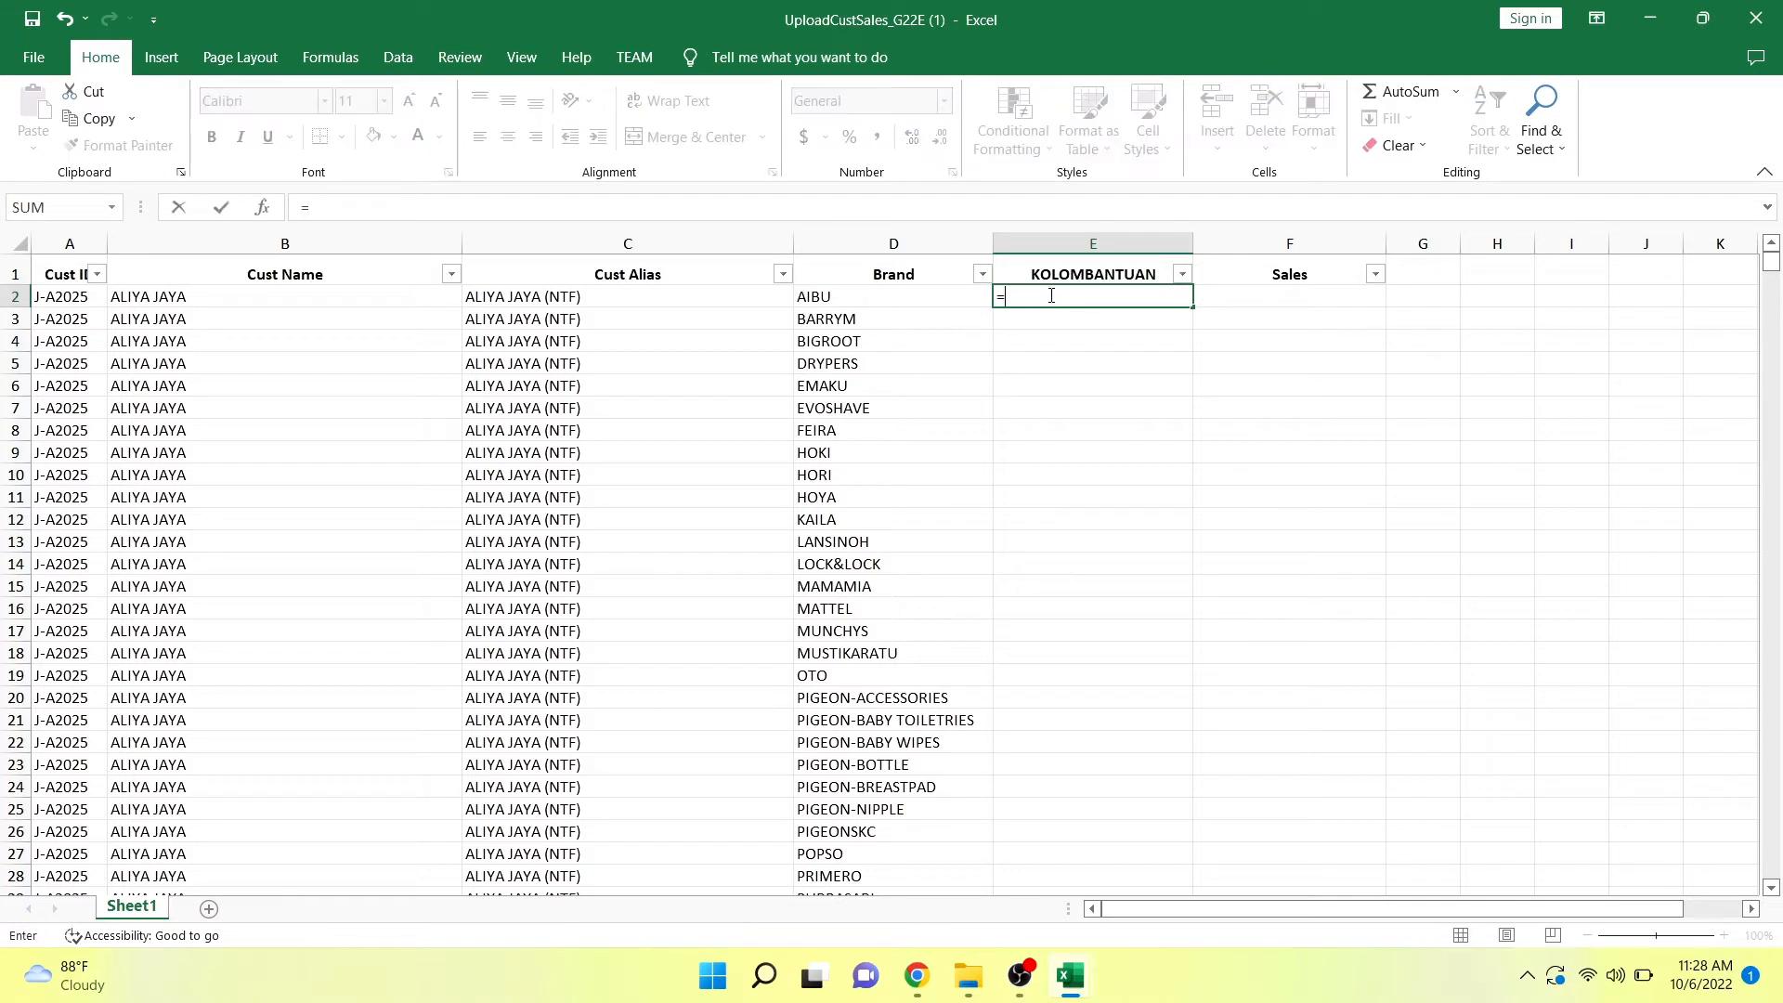
pyautogui.click(45, 296)
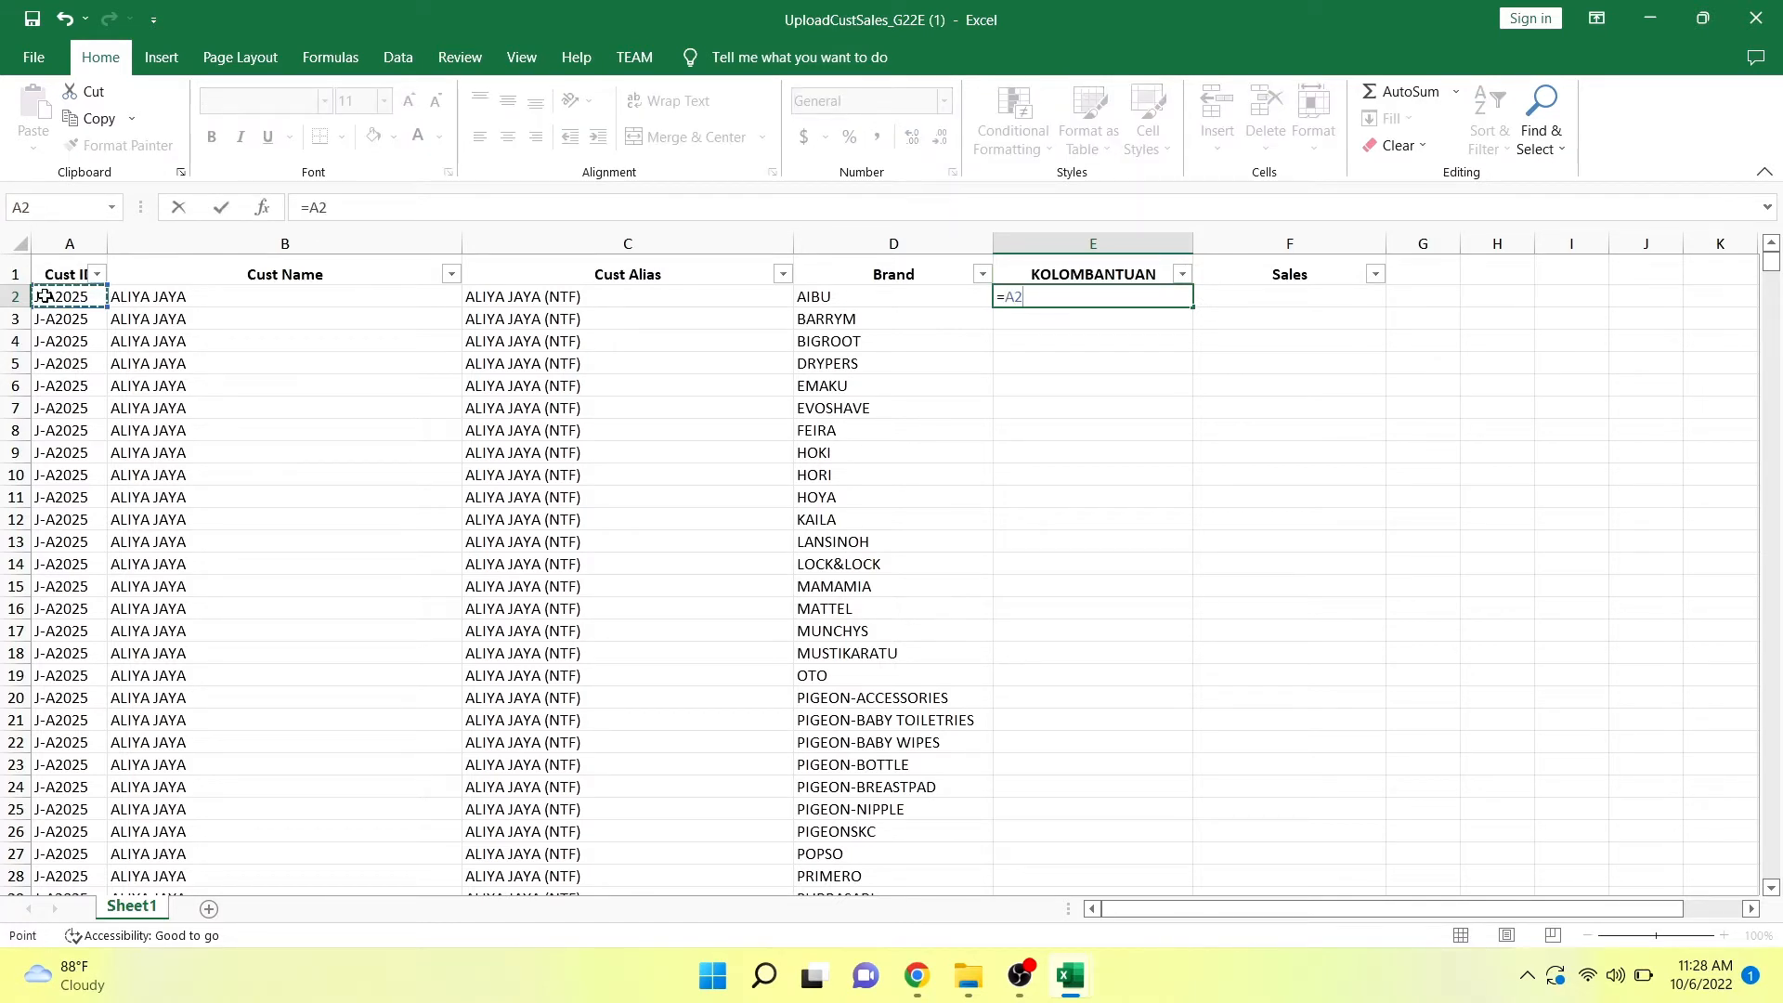
pyautogui.write('&')
pyautogui.click(830, 292)
pyautogui.press('Return')
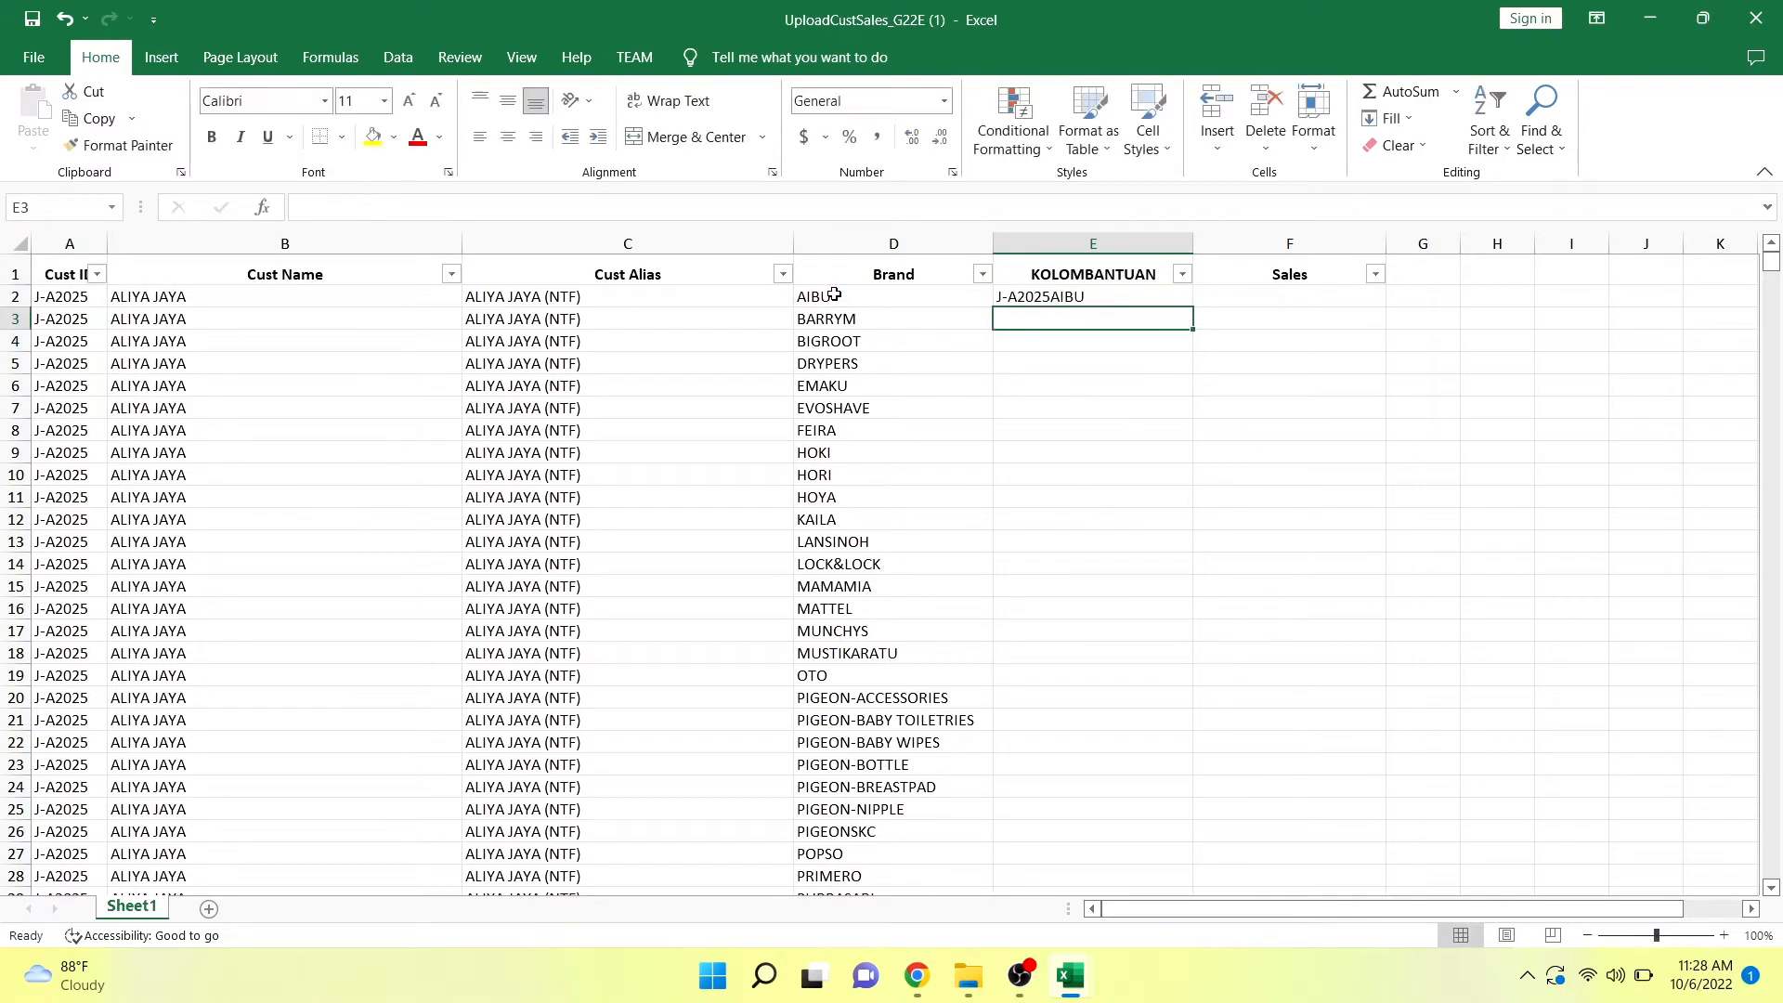
pyautogui.click(984, 276)
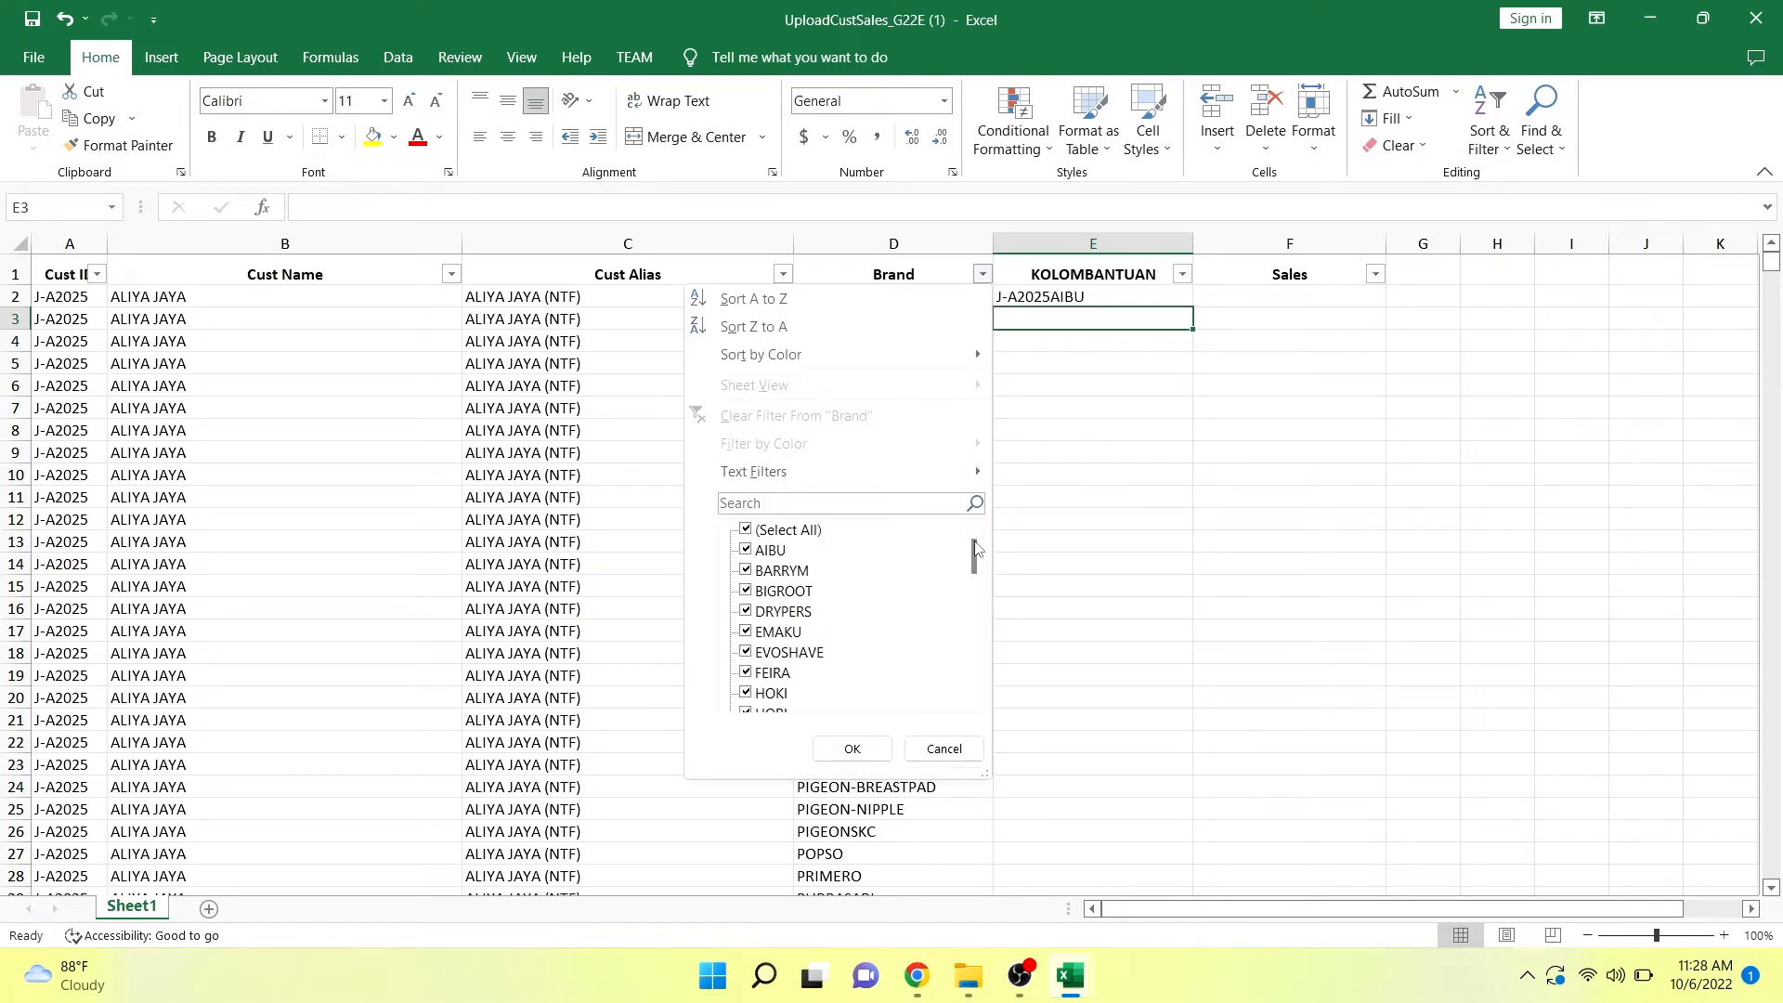
pyautogui.moveTo(977, 548); pyautogui.dragTo(973, 502)
pyautogui.click(944, 749)
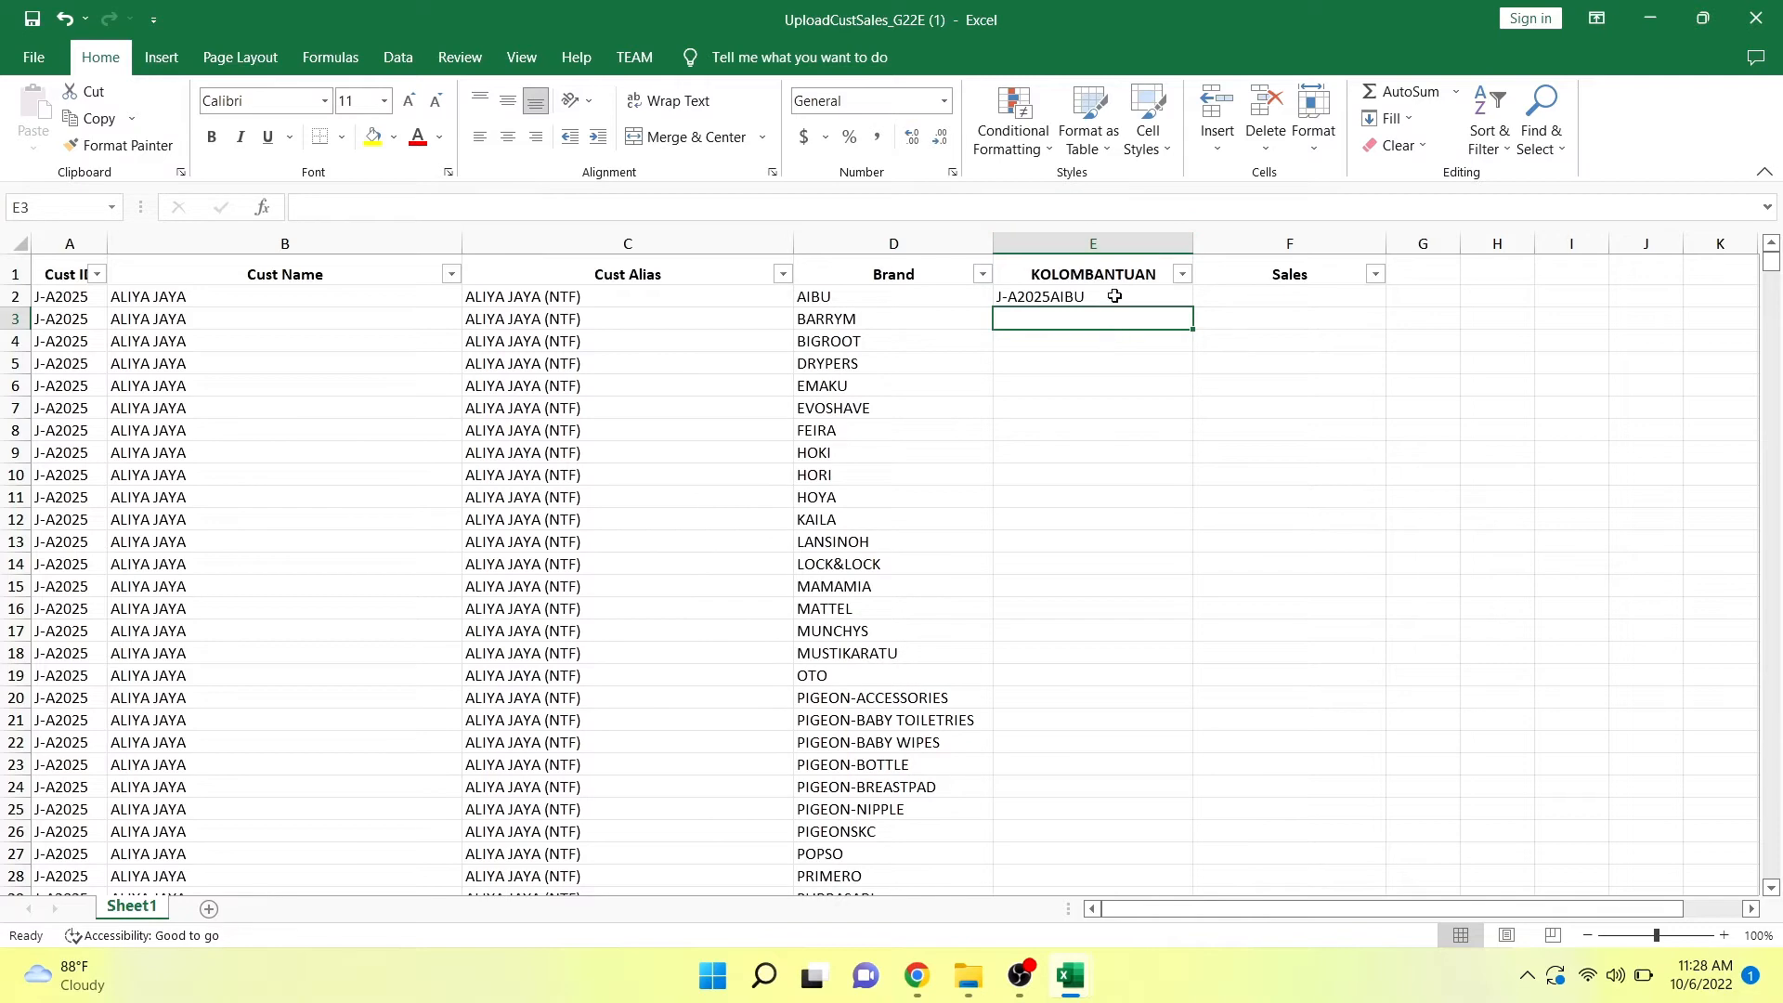
# Fill the E2 formula down the KOLOMBANTUAN column for all data rows.
pyautogui.click(1148, 295)
pyautogui.doubleClick(1189, 309)
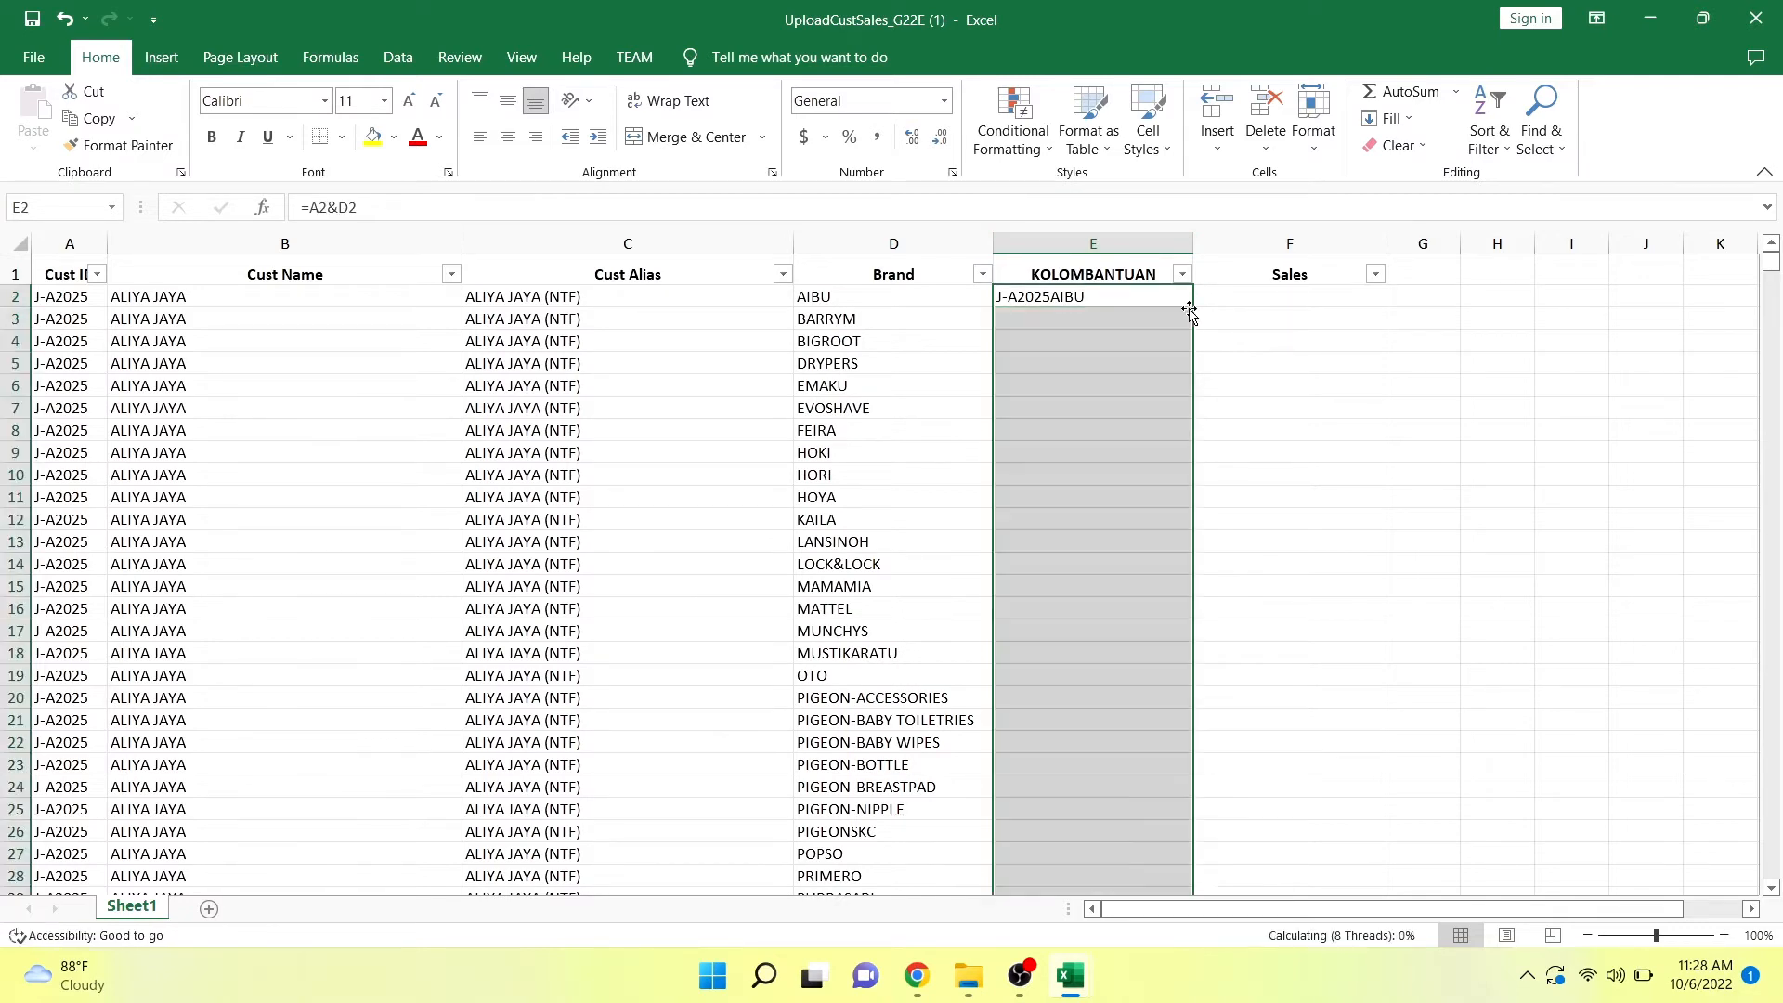
# Start the Sales formula in F2 as a VLOOKUP nested in IFERROR, with E2 as the lookup value.
pyautogui.click(1260, 302)
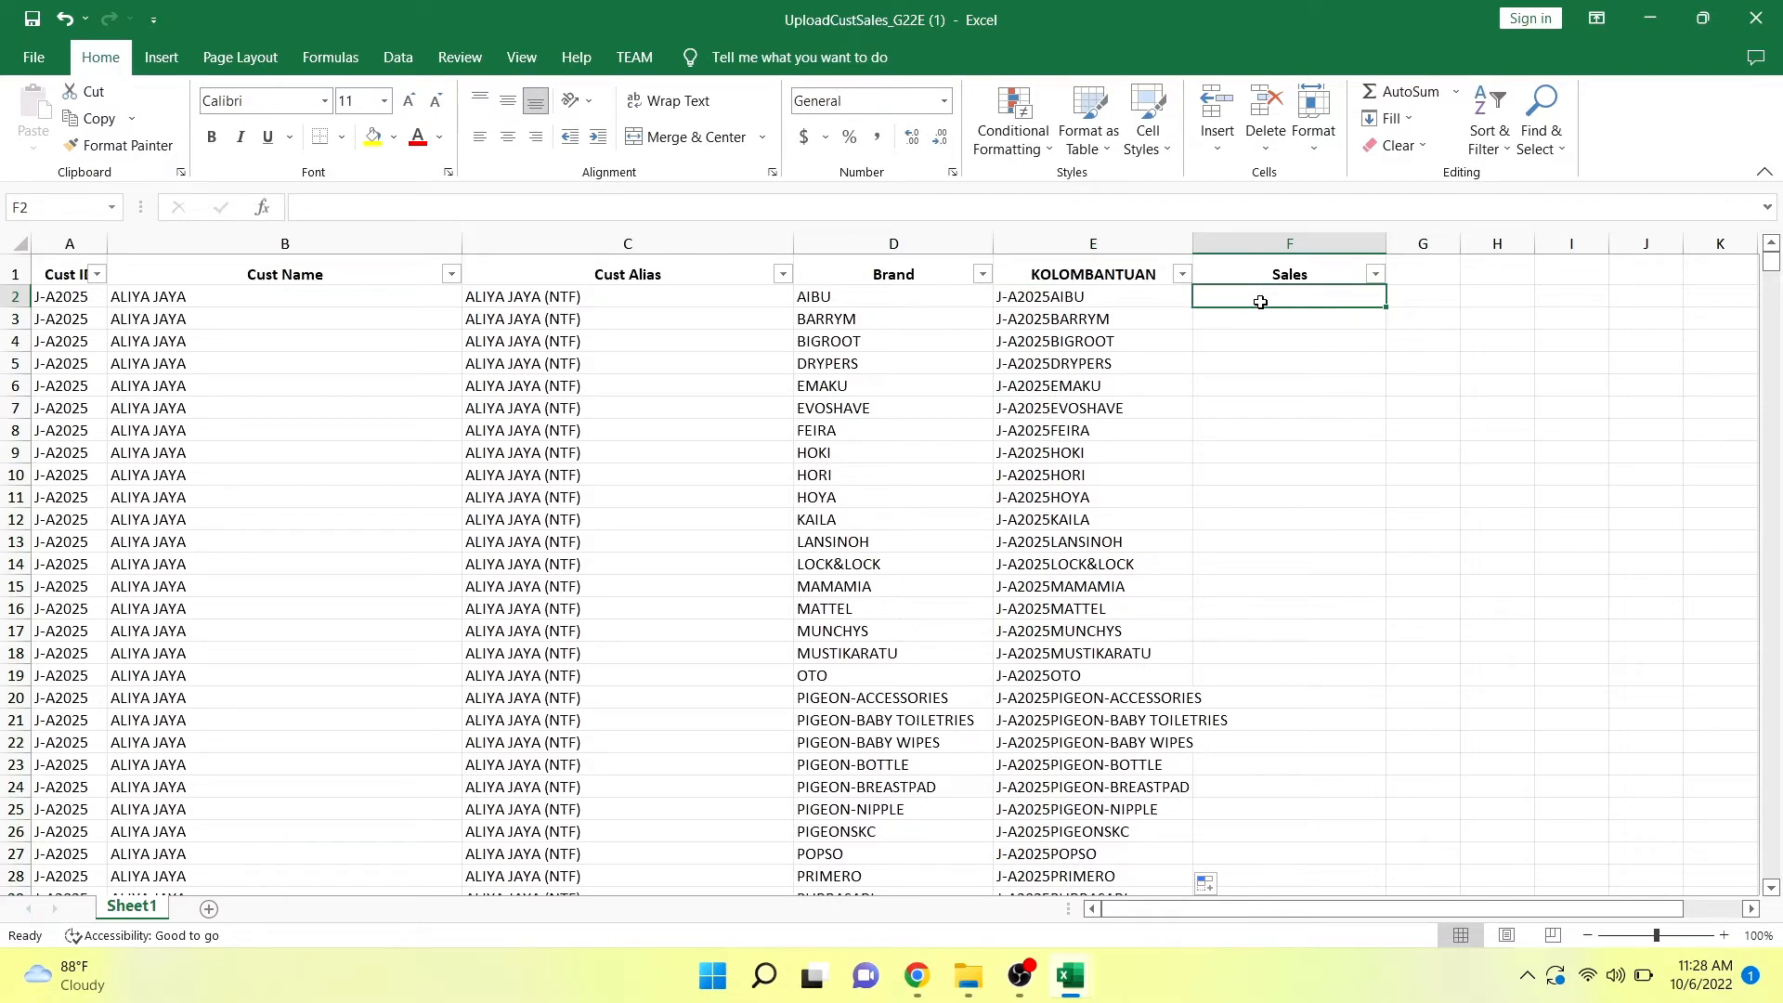
pyautogui.write('=if(')
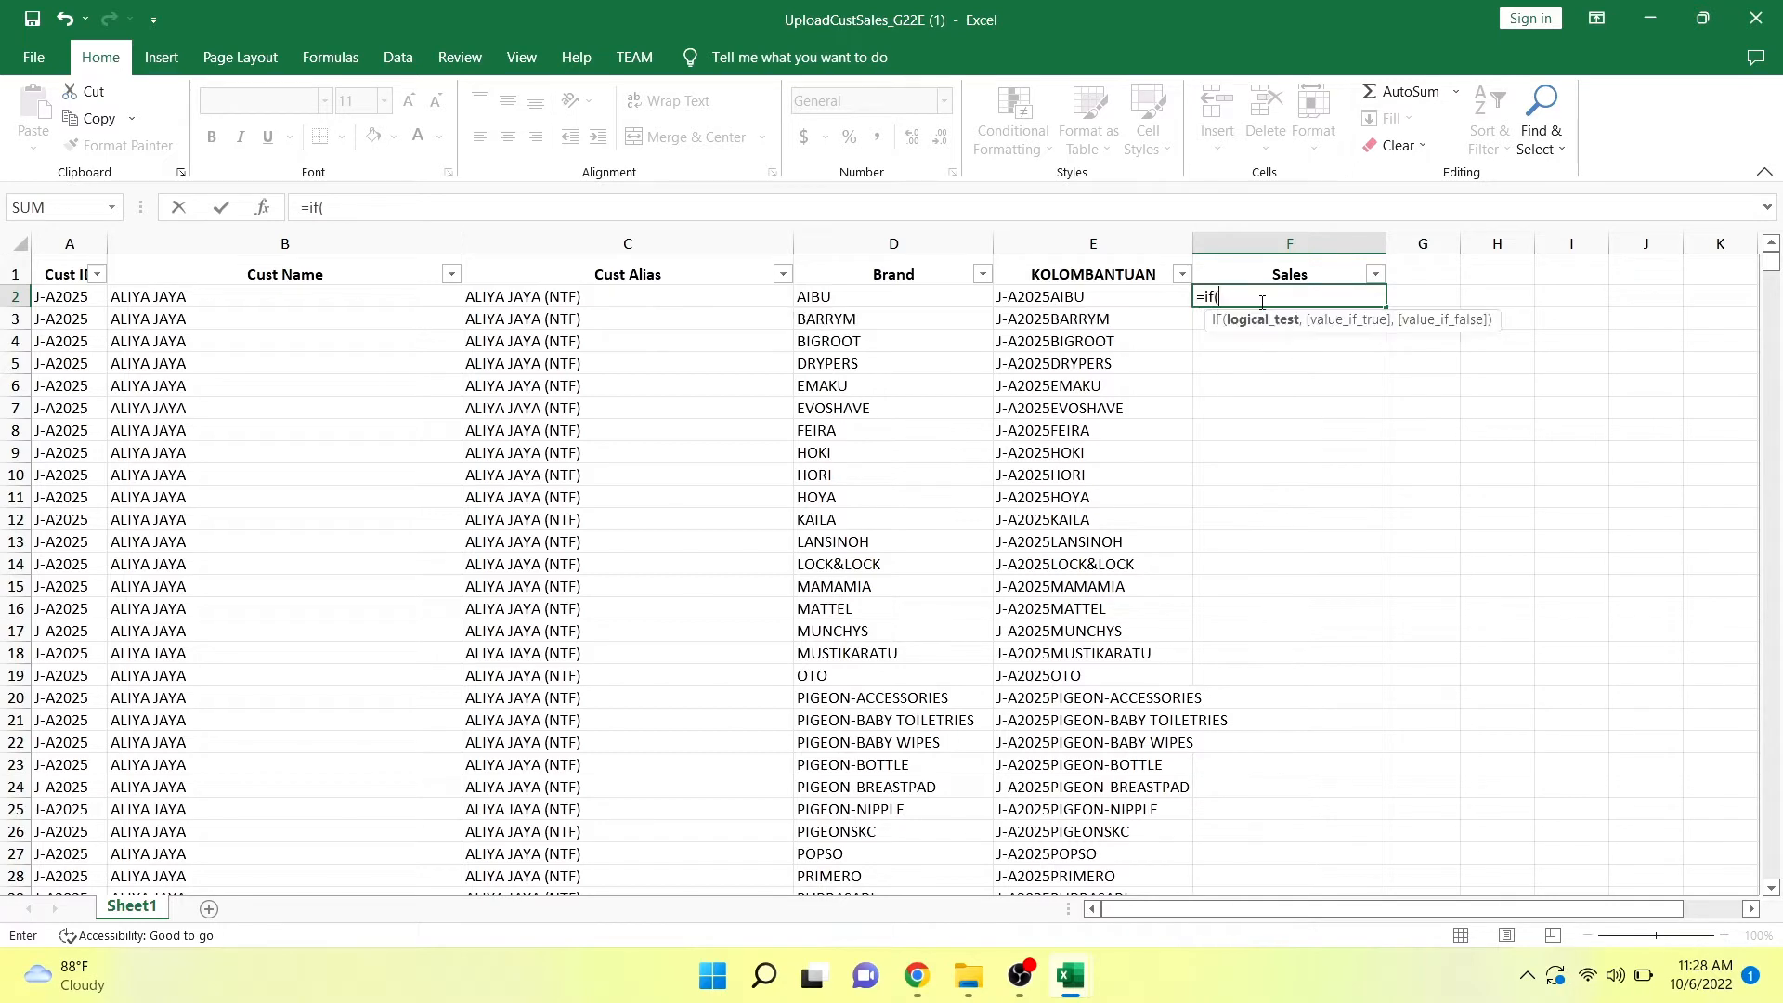
pyautogui.press('BackSpace')
pyautogui.press('Down')
pyautogui.press('Tab')
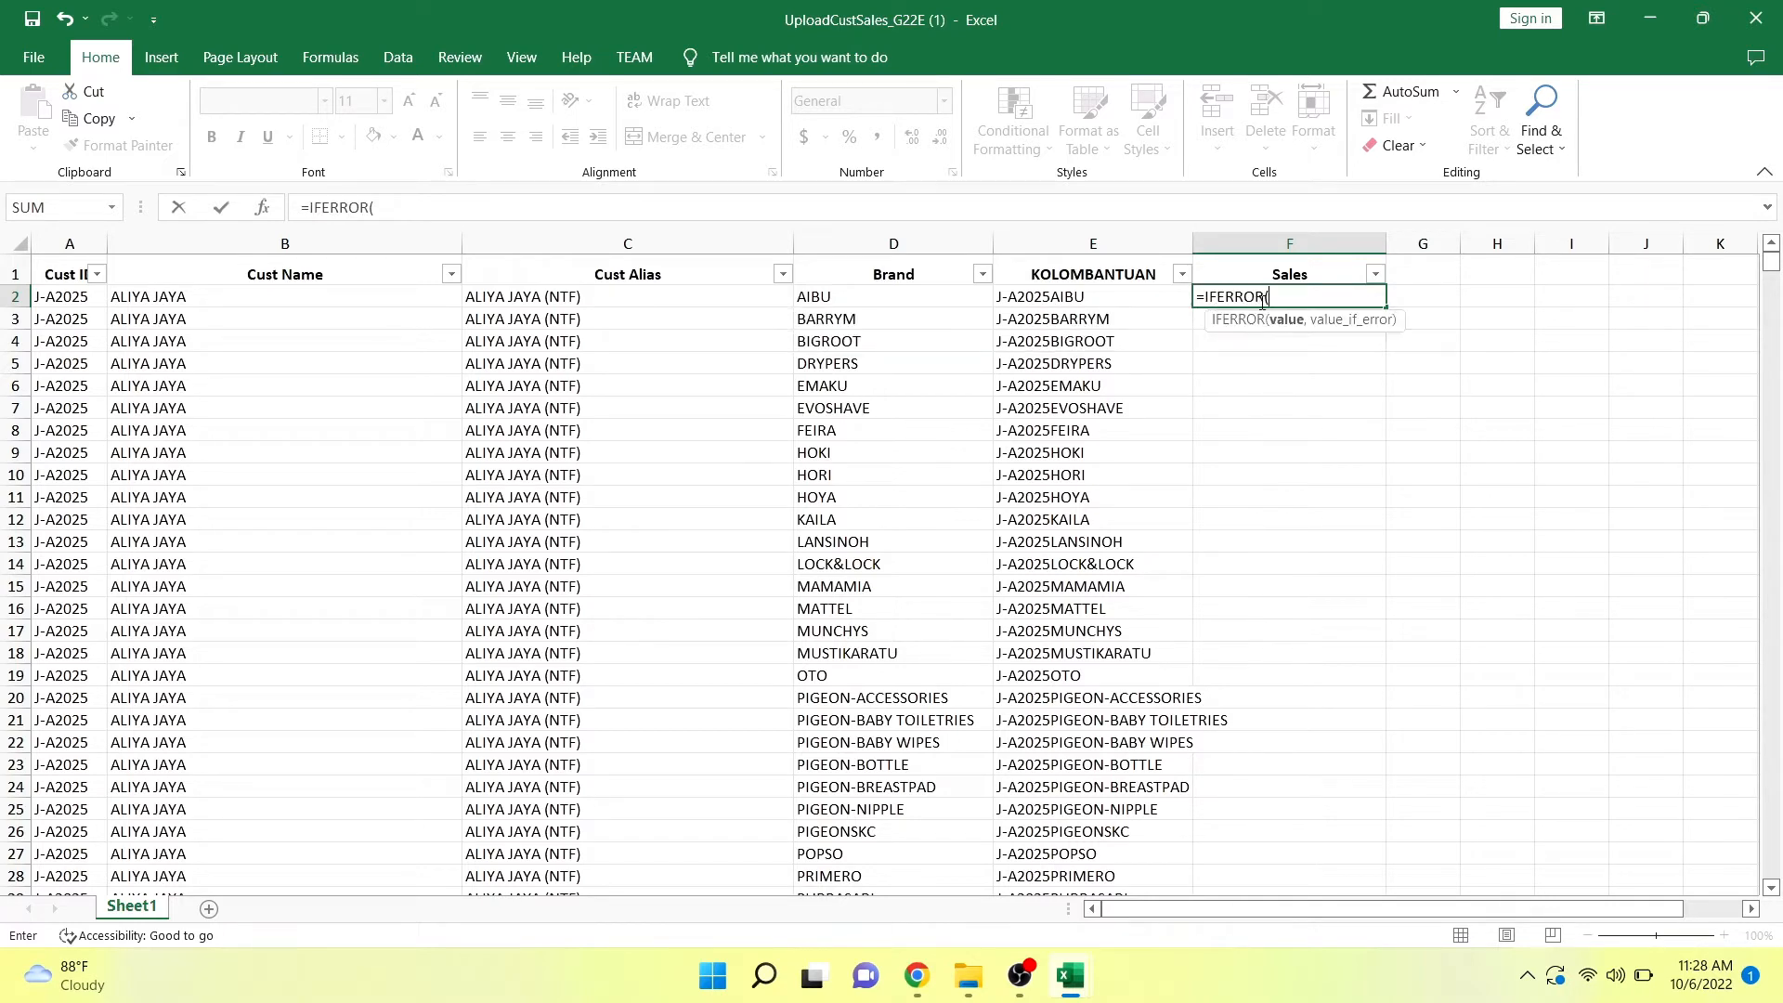
pyautogui.write('vl')
pyautogui.press('Tab')
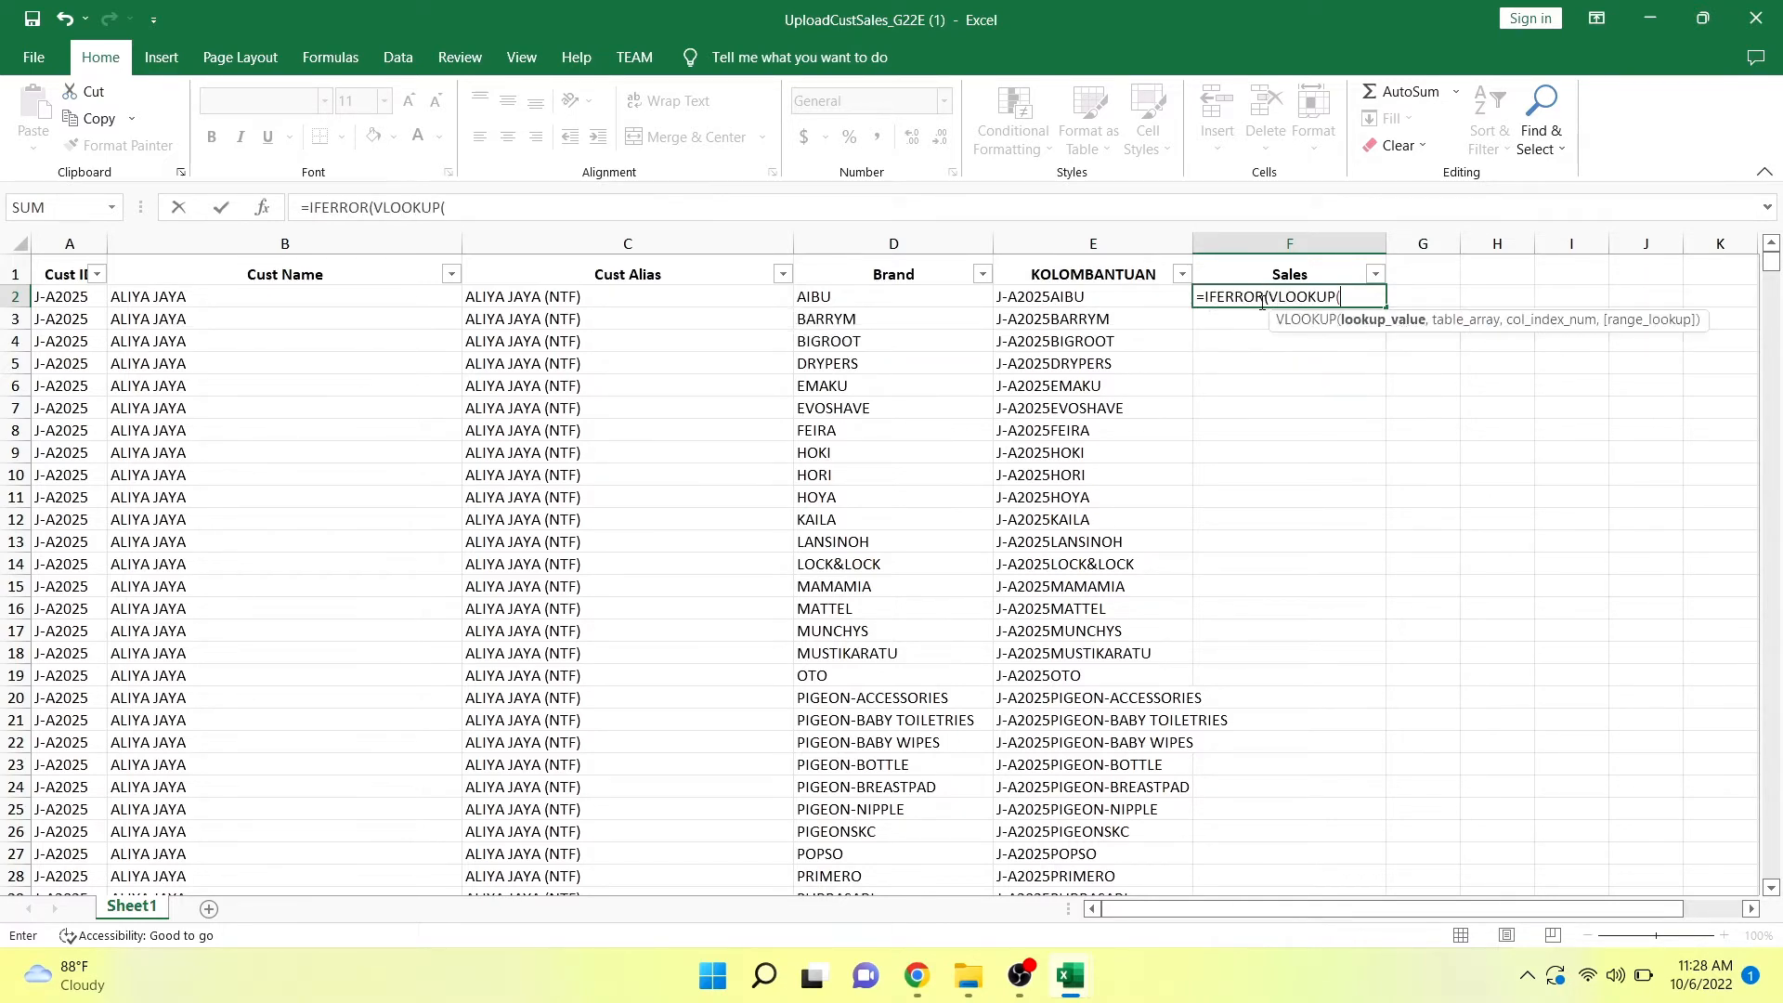
pyautogui.click(1120, 295)
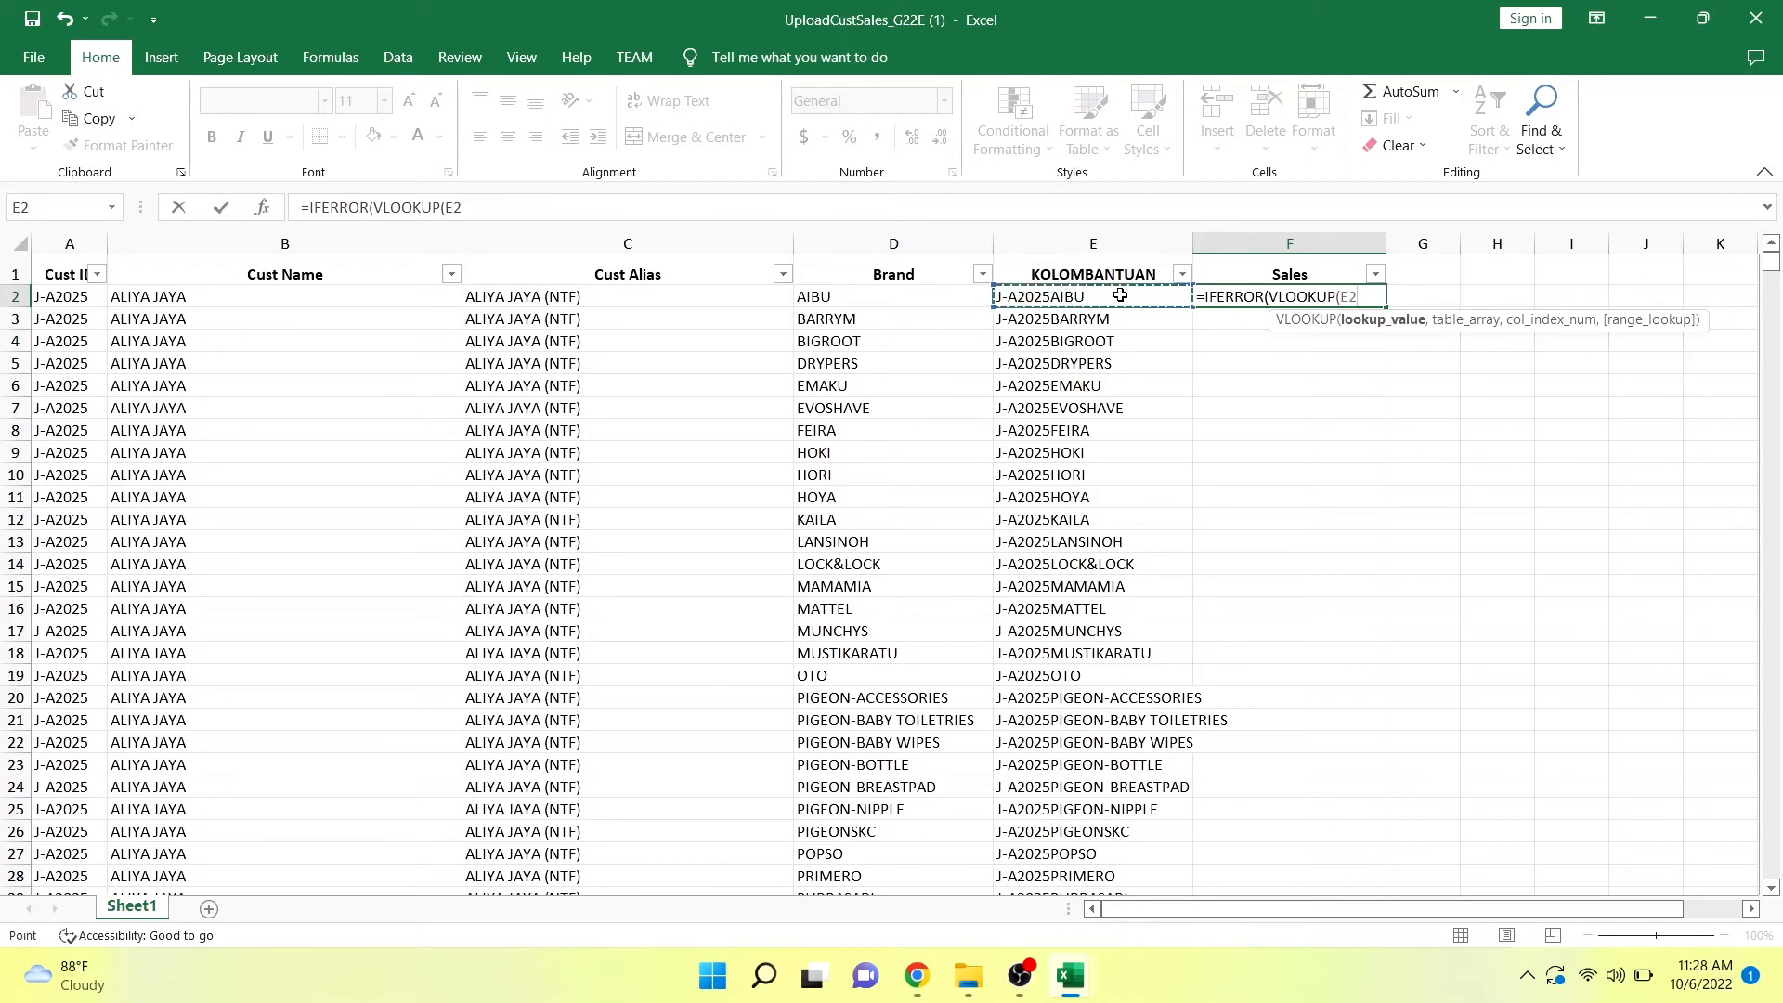
pyautogui.write(',')
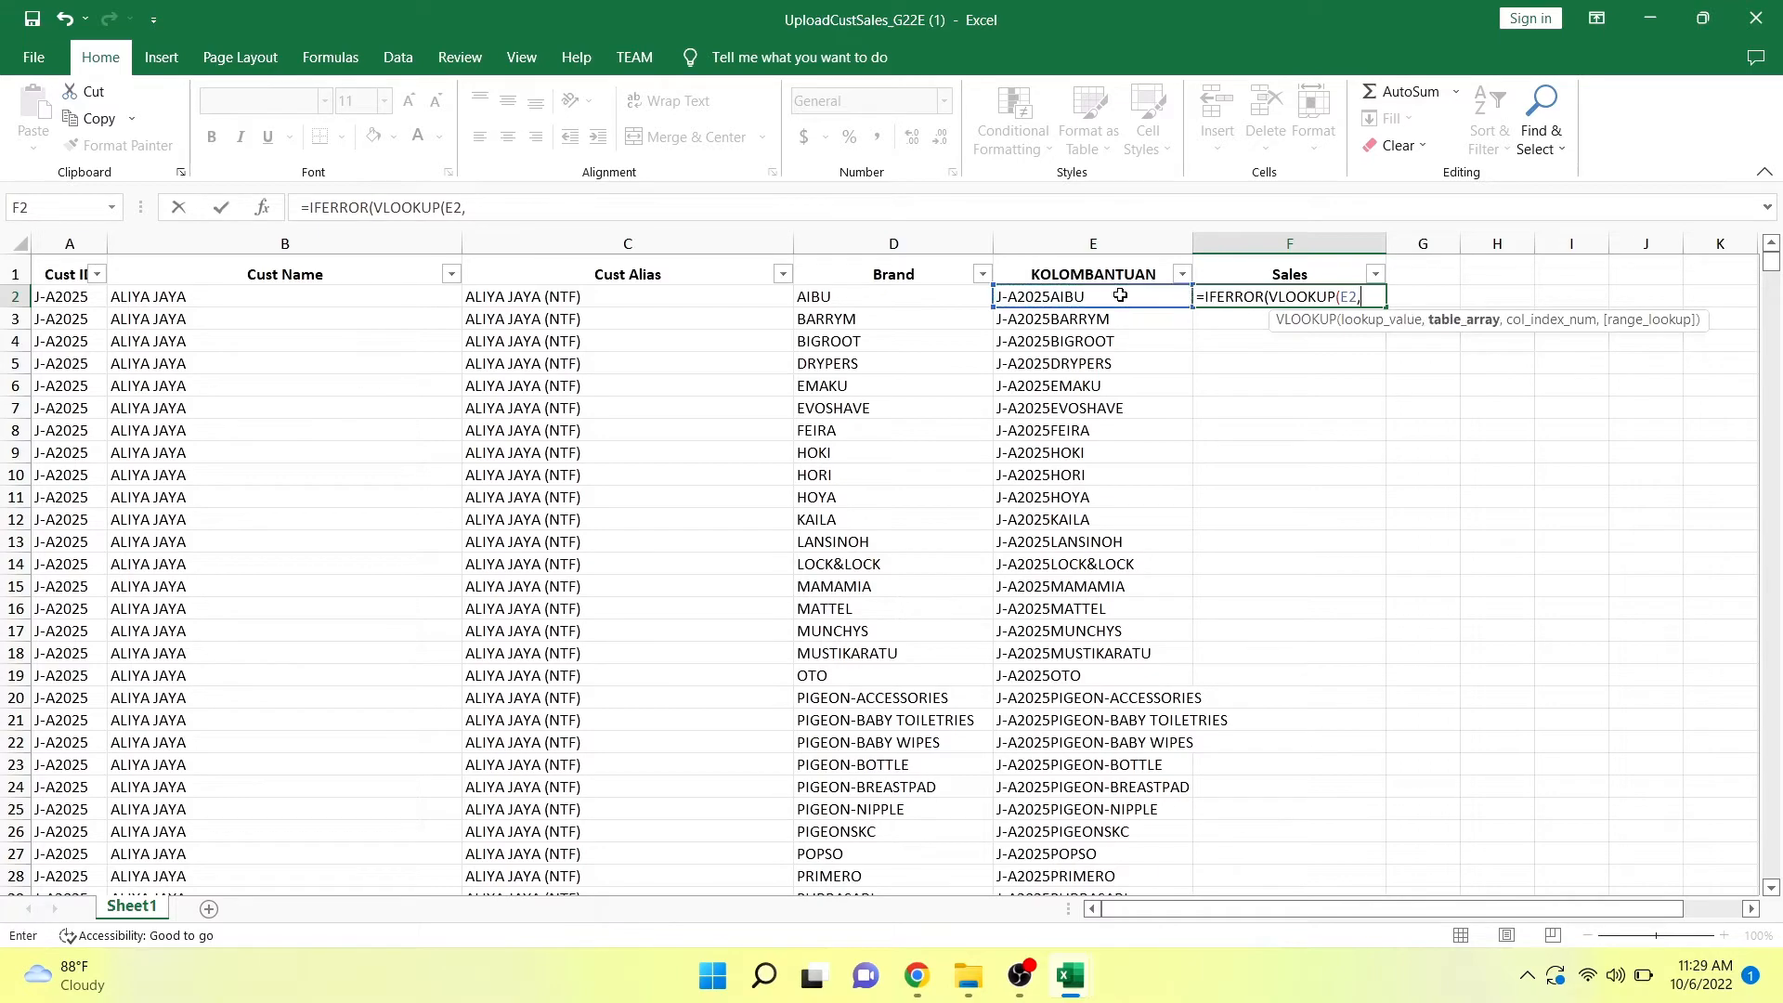
# Set the lookup's table array to $E$3:$J$8733 on the TARGET PERSALESMAN sheet of the breakdown sales dki update workbook.
pyautogui.click(1070, 975)
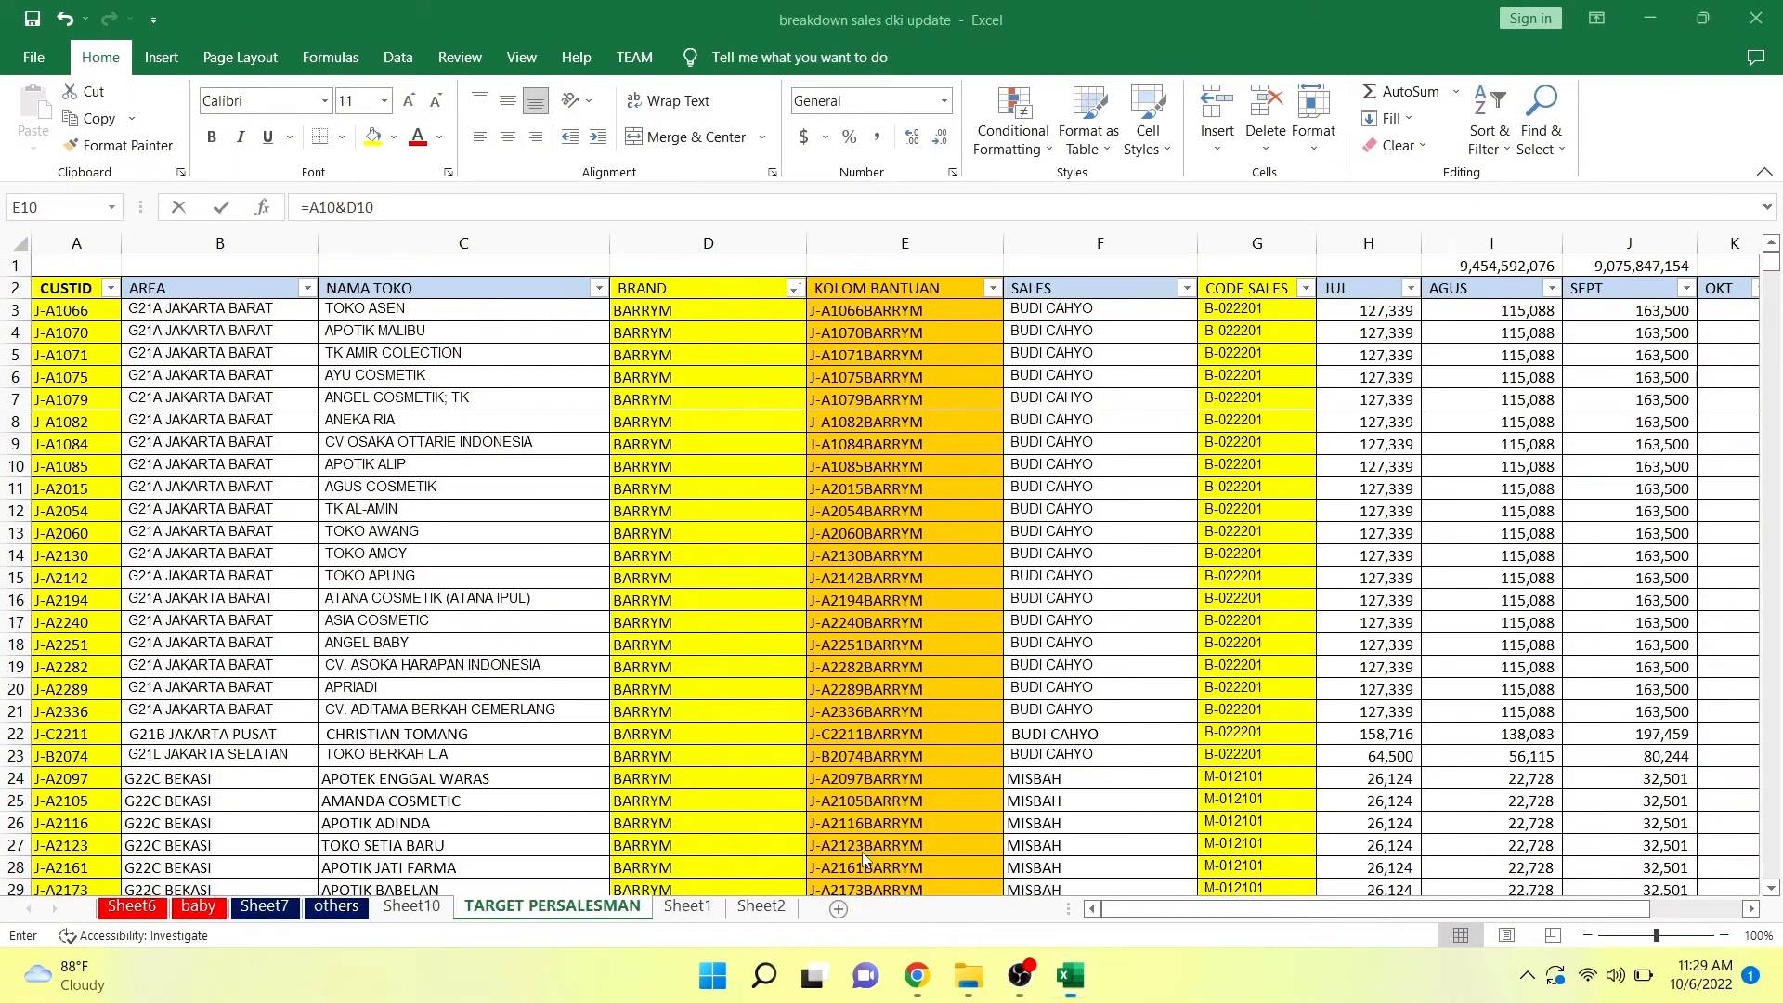
pyautogui.click(817, 863)
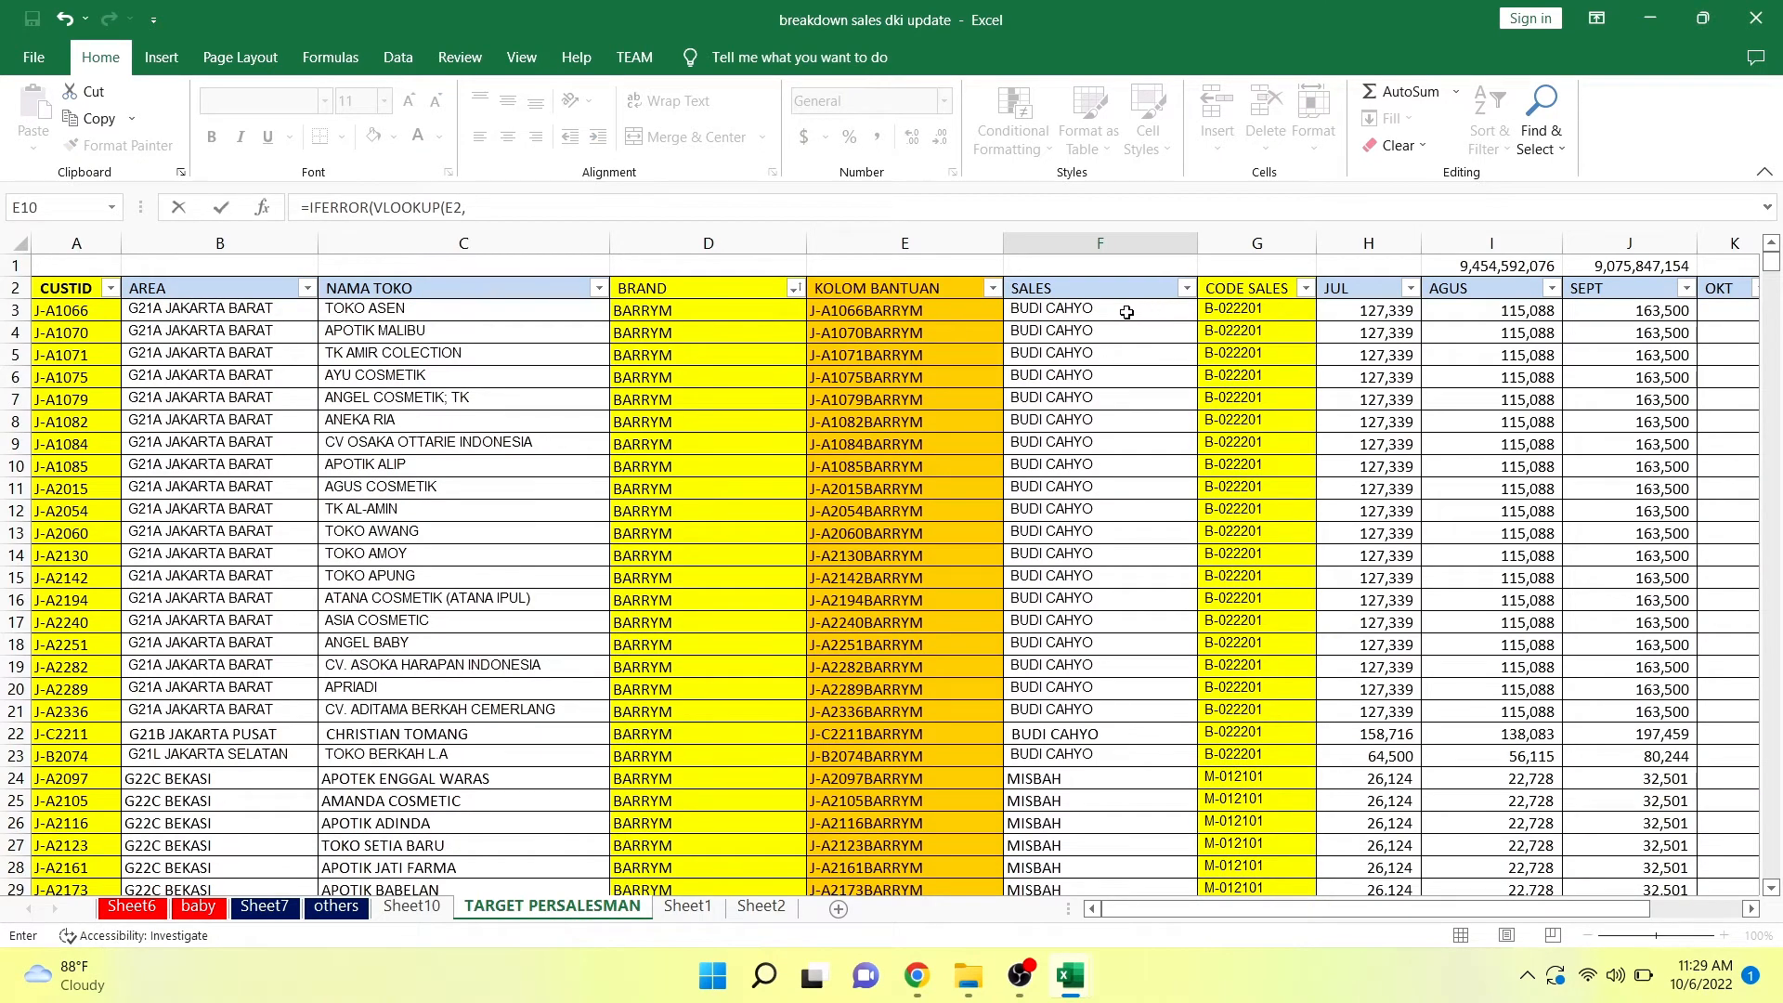
pyautogui.click(966, 311)
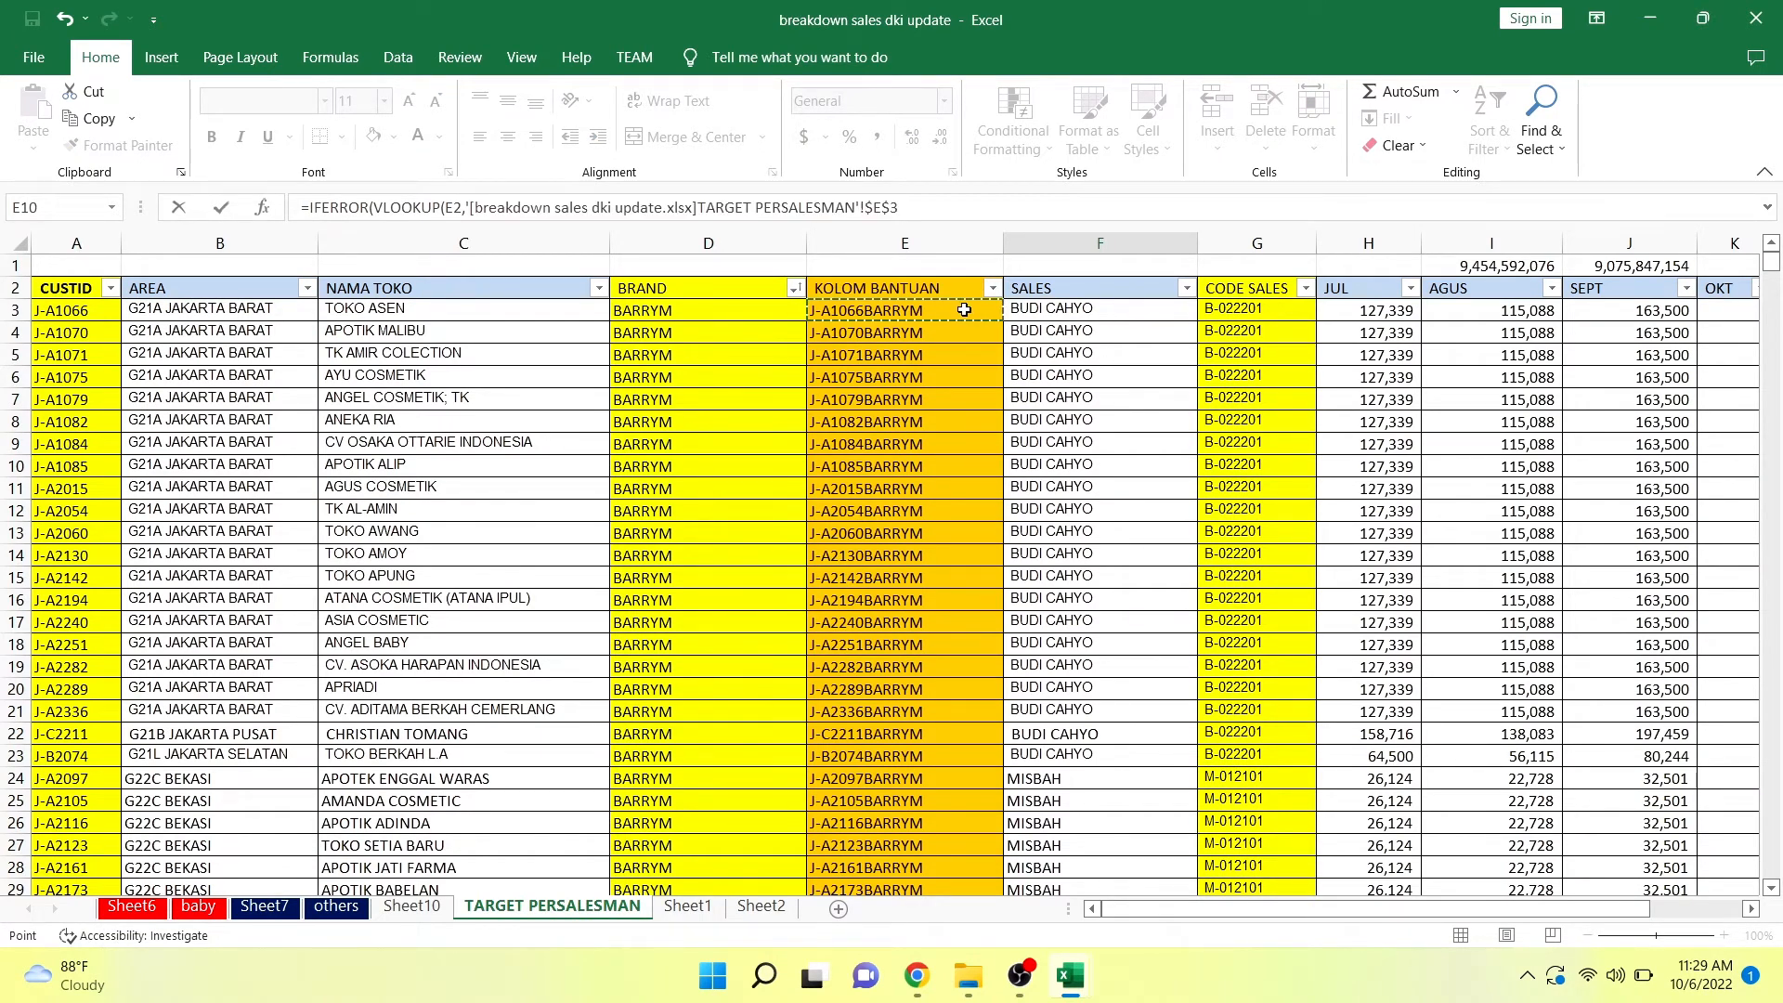
pyautogui.press('capslock')
pyautogui.press('capslock')
pyautogui.hotkey('shift', 'Right')
pyautogui.hotkey('shift', 'Right')
pyautogui.hotkey('shift', 'Right')
pyautogui.hotkey('shift', 'Right')
pyautogui.hotkey('shift', 'Right')
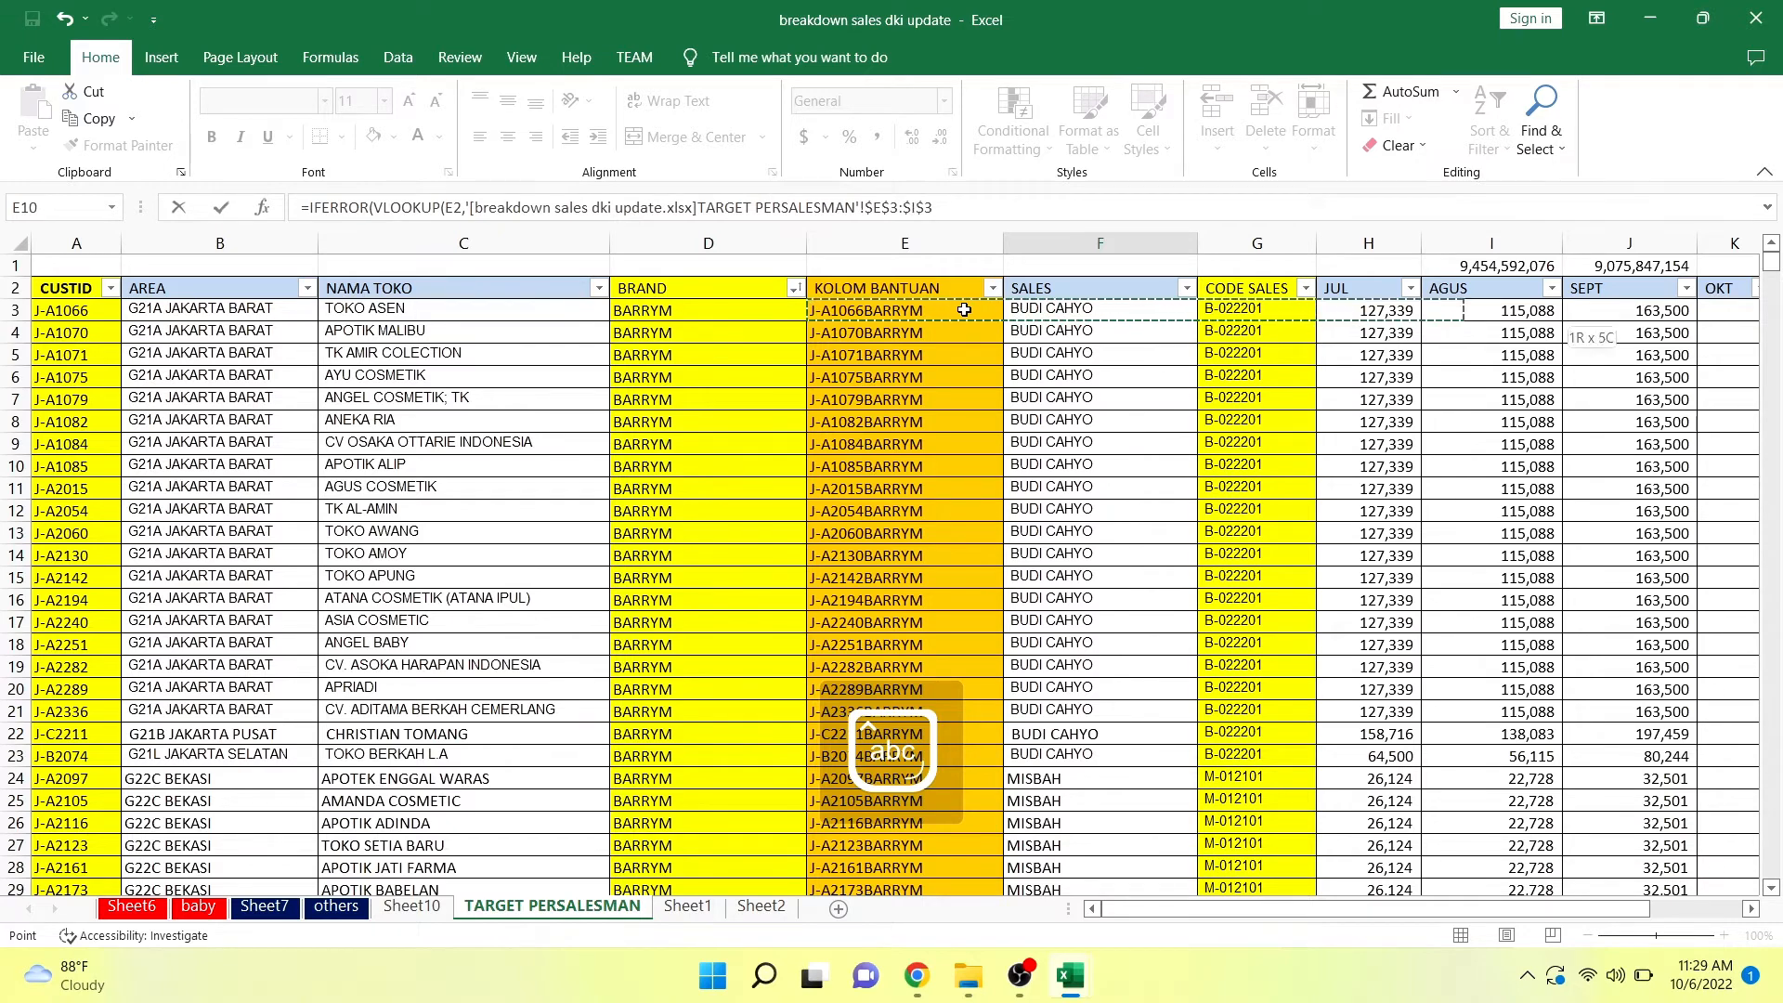
pyautogui.hotkey('ctrl', 'shift', 'Down')
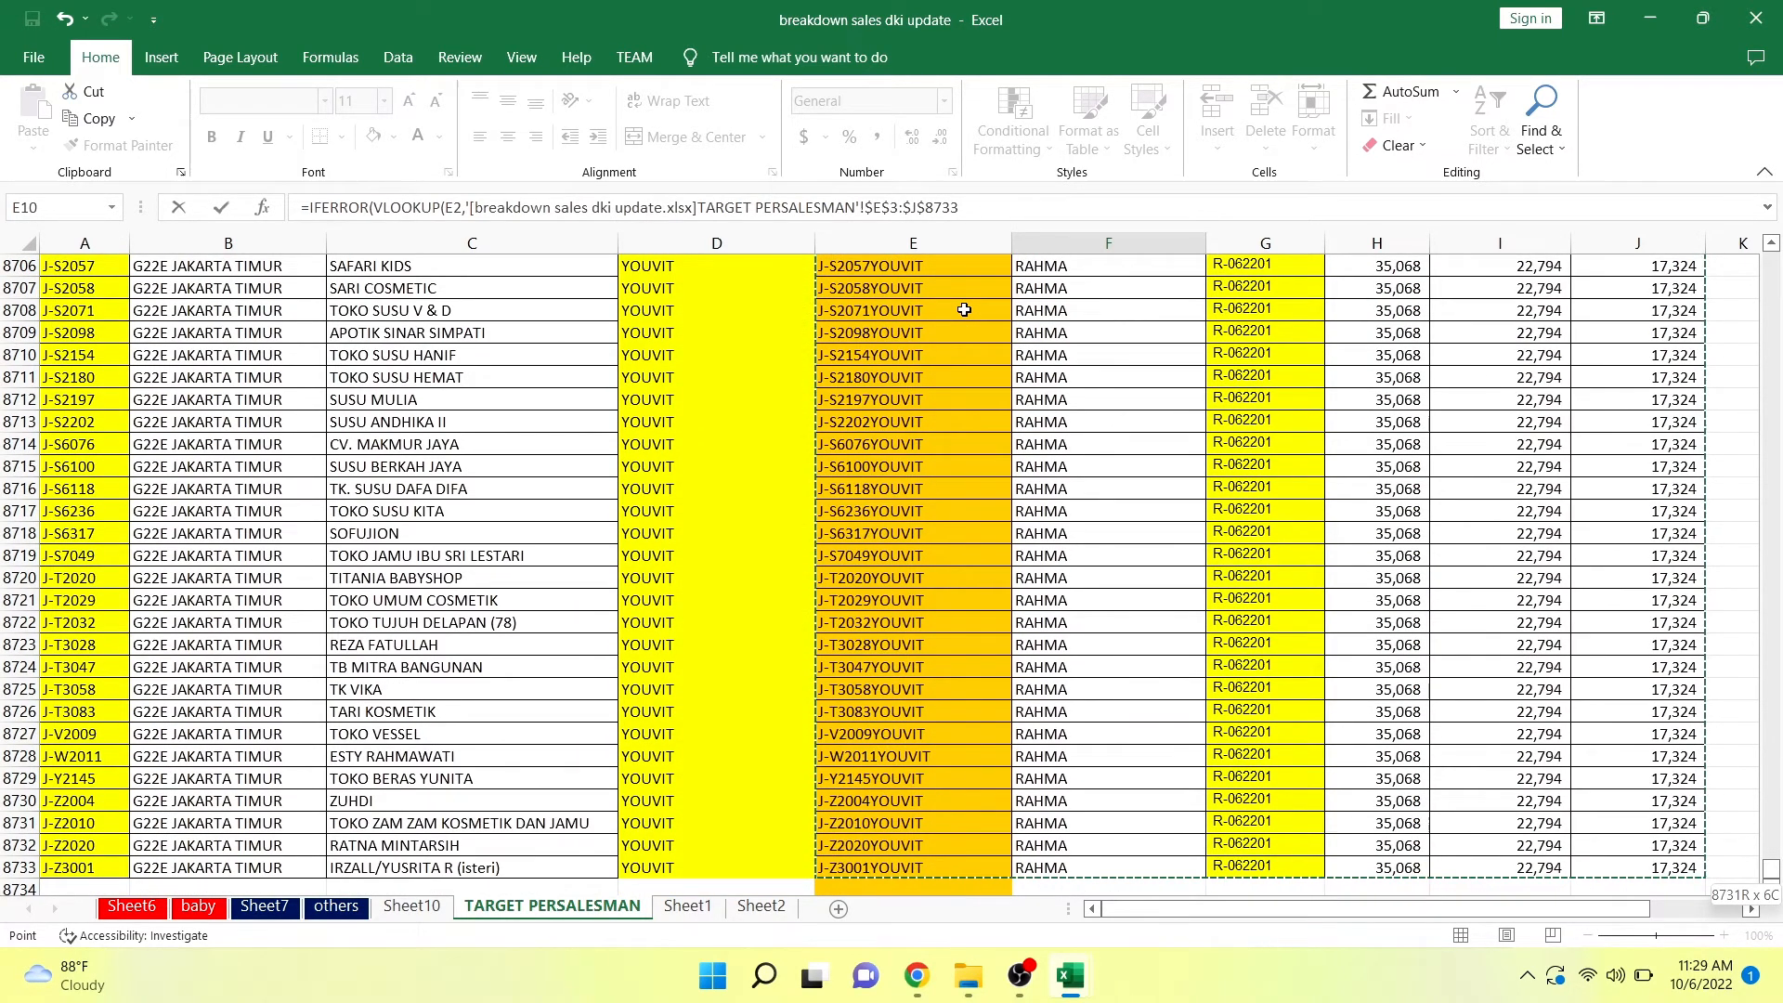
pyautogui.write(',')
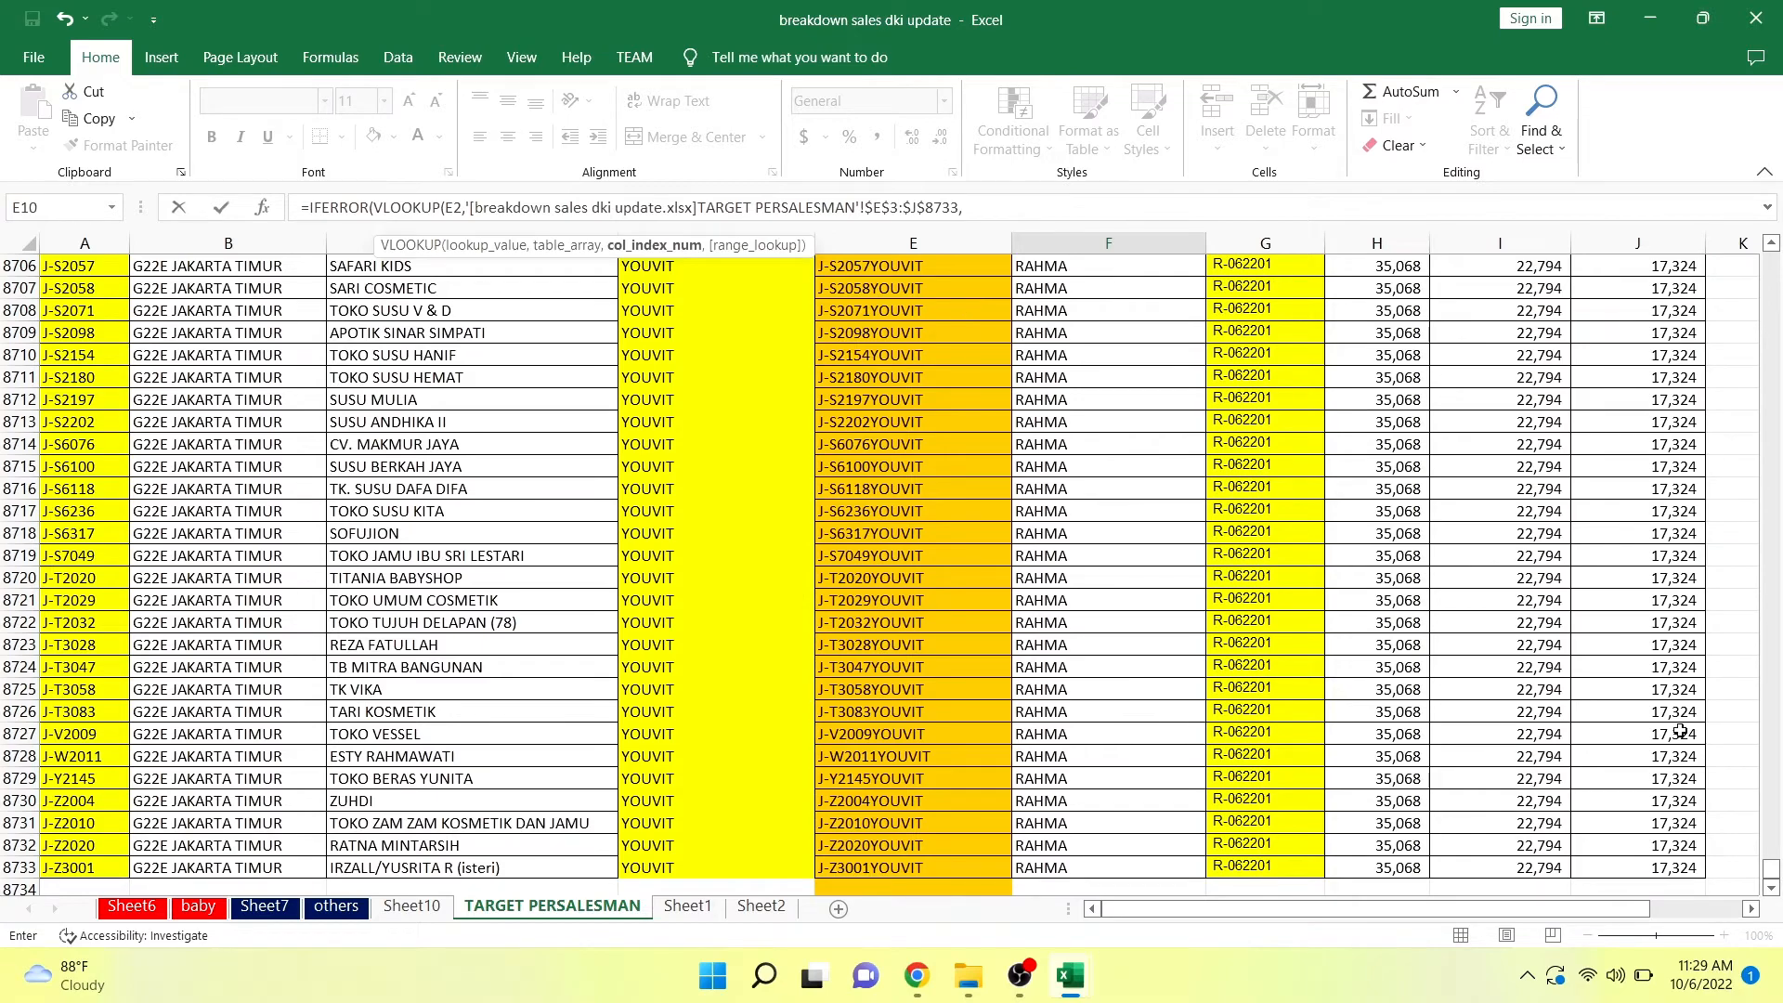
# Complete the F2 lookup with column index 3, match type 0 and "ERROR" as the IFERROR fallback.
pyautogui.moveTo(1771, 877); pyautogui.dragTo(1773, 264)
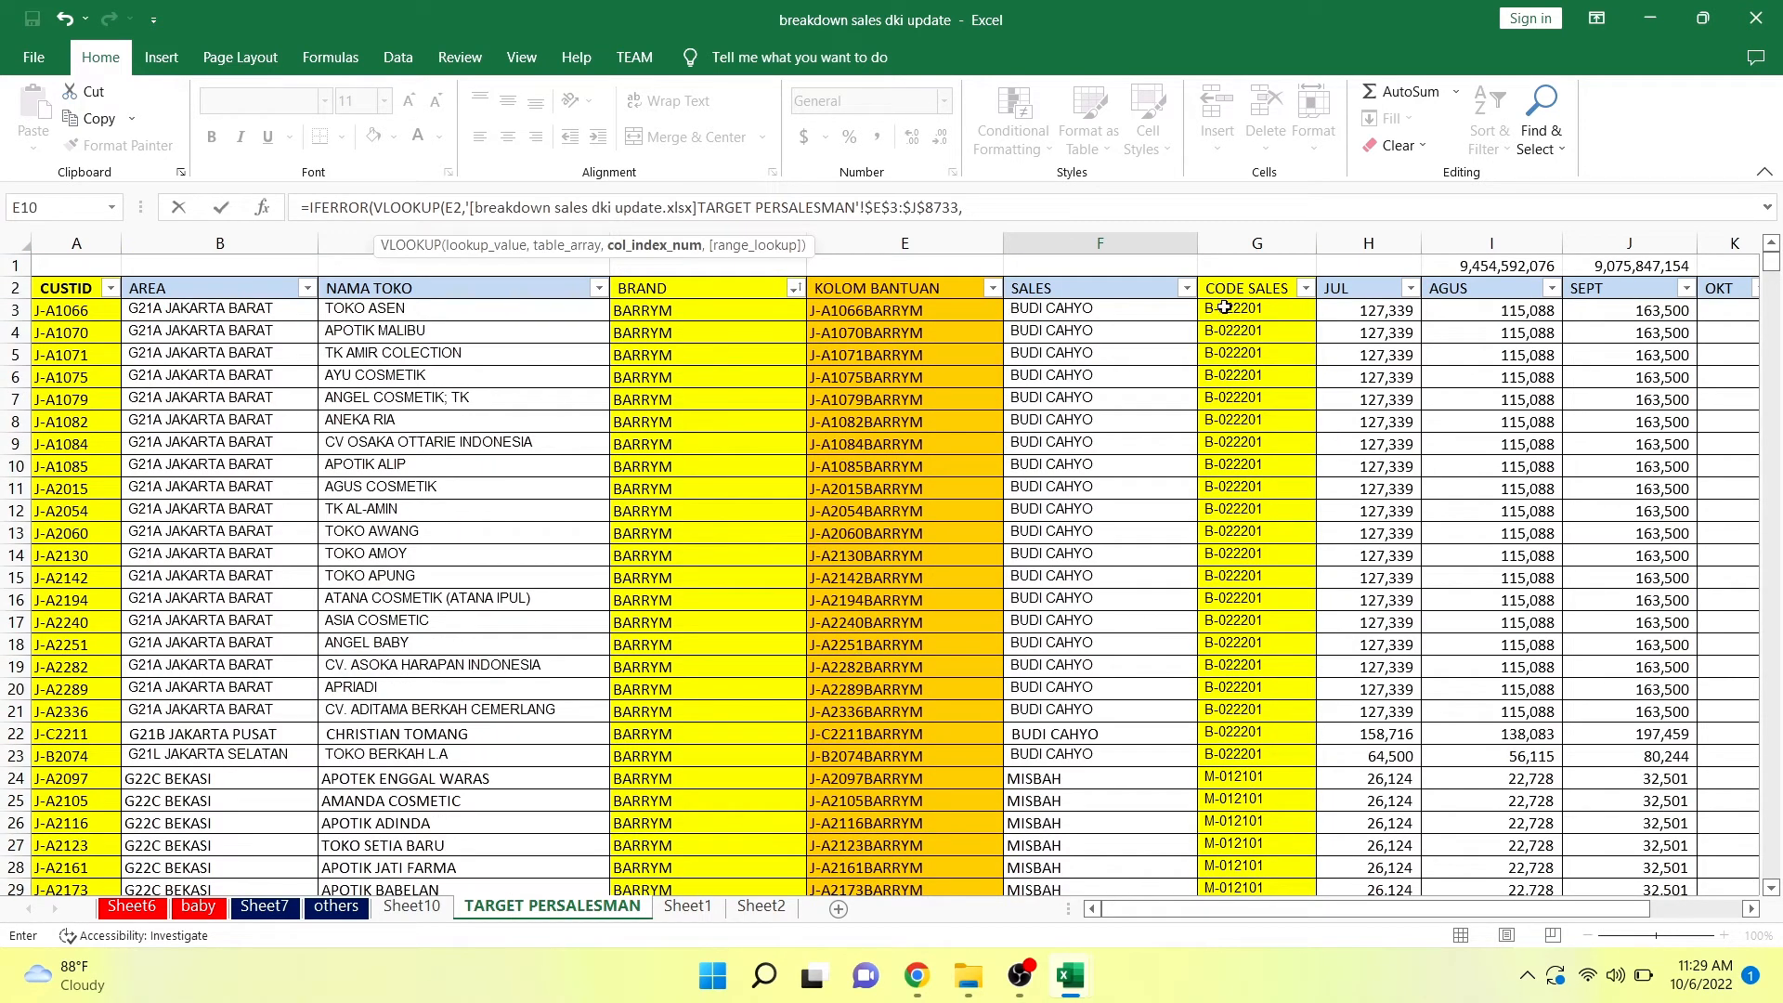
pyautogui.moveTo(1070, 975)
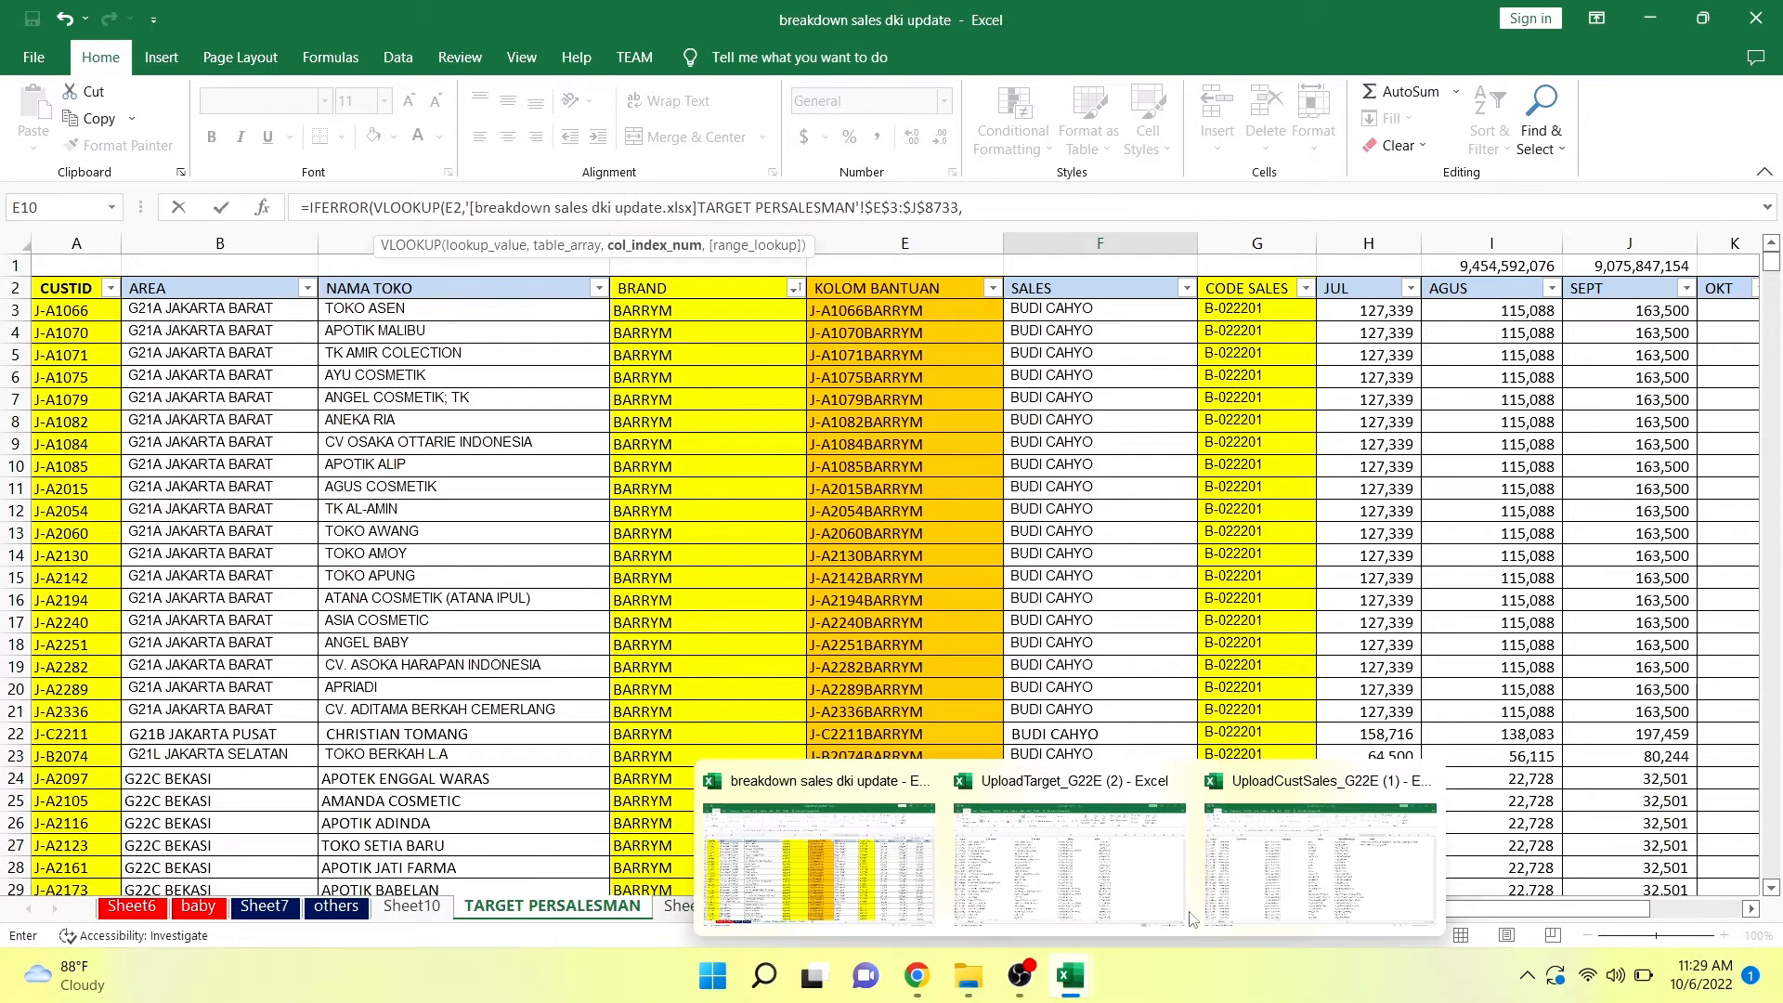
pyautogui.moveTo(1289, 877)
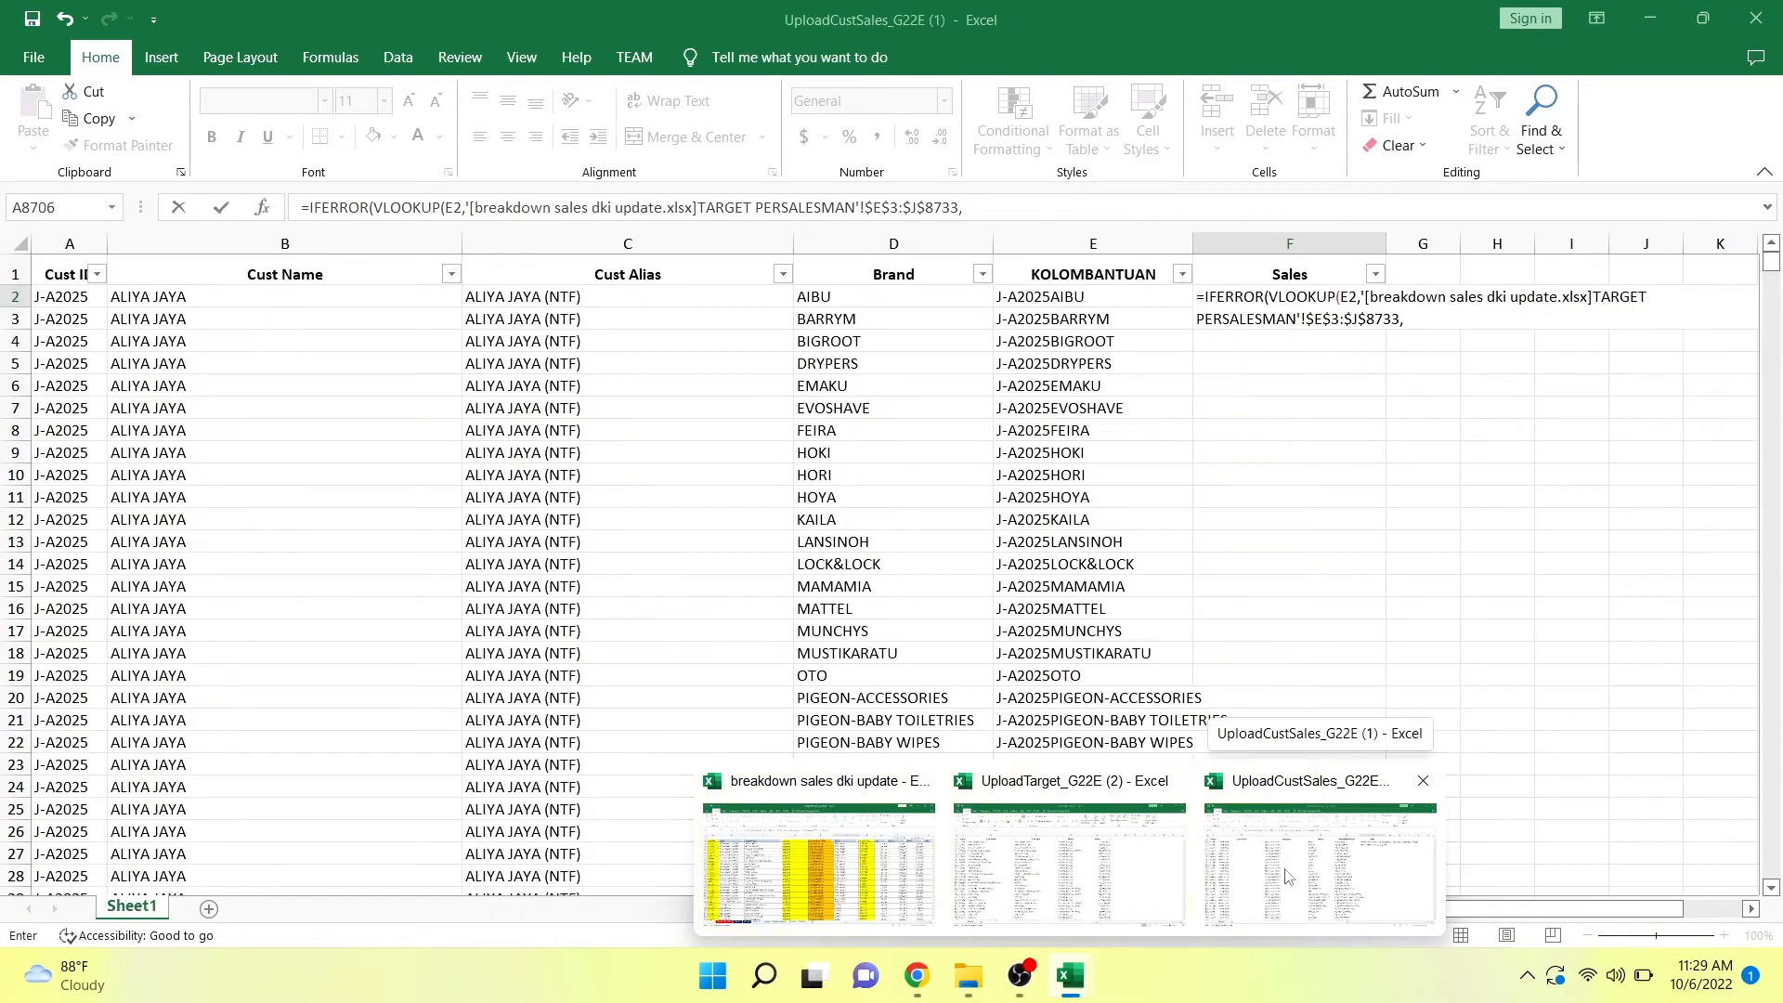
pyautogui.click(818, 859)
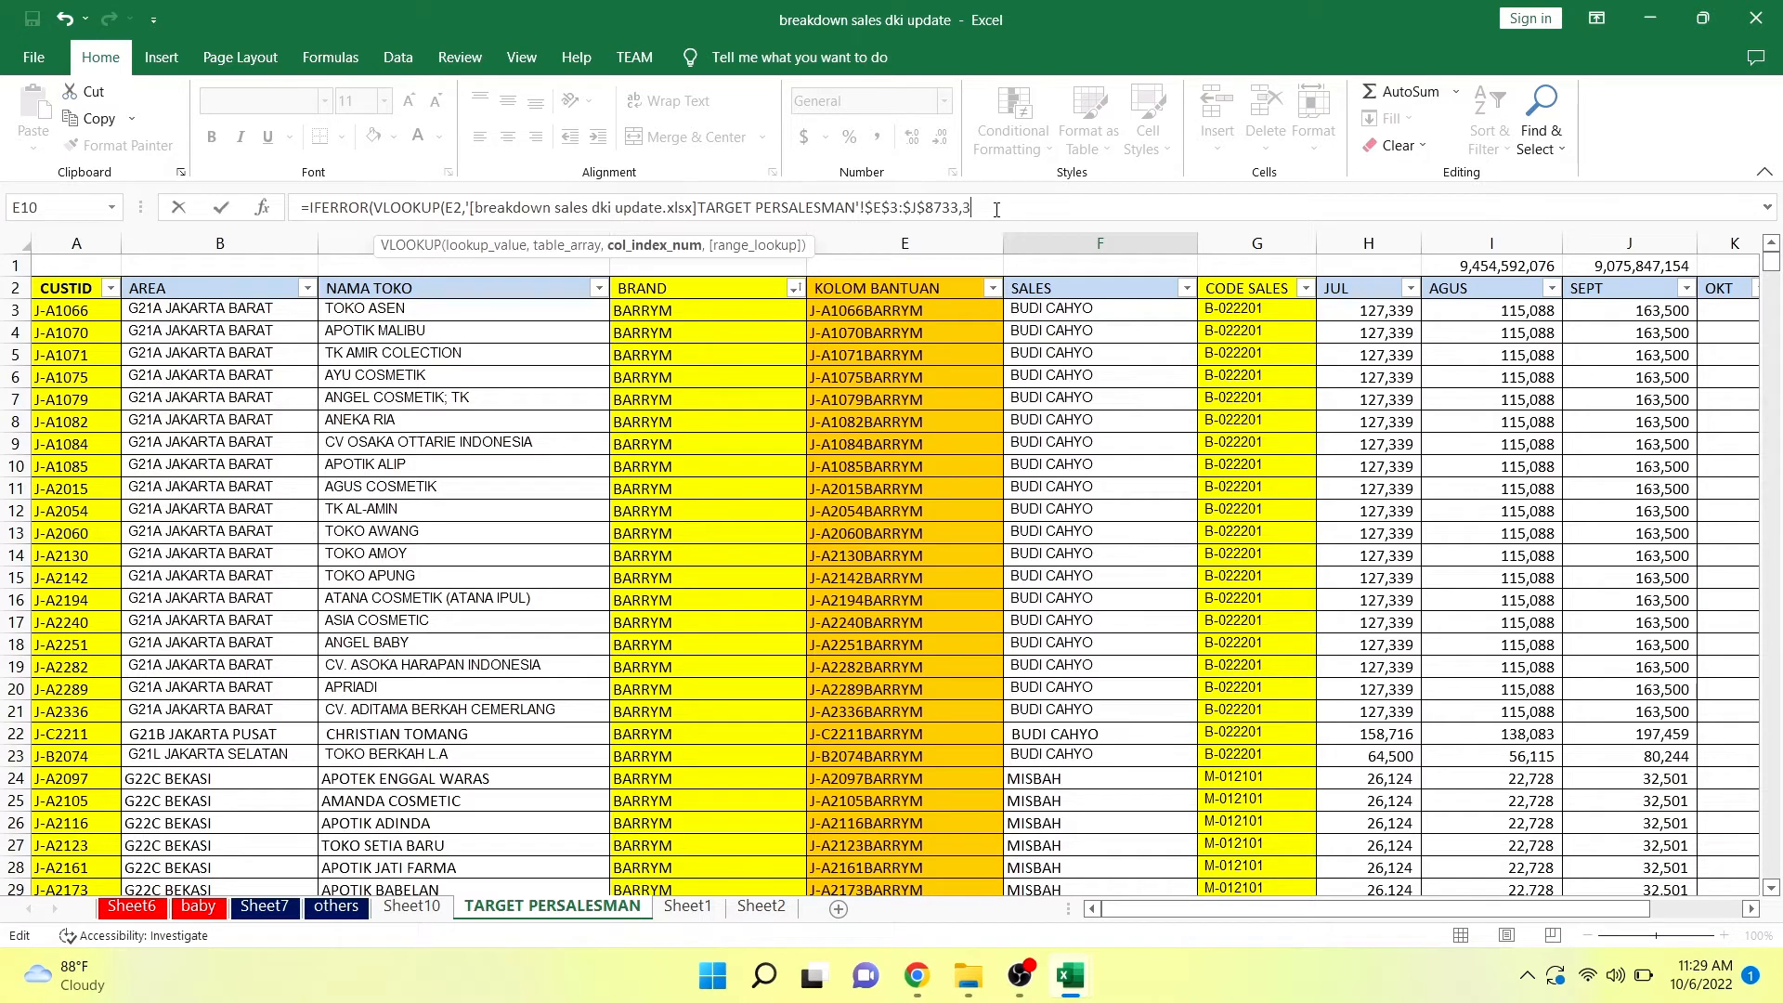
pyautogui.write(',')
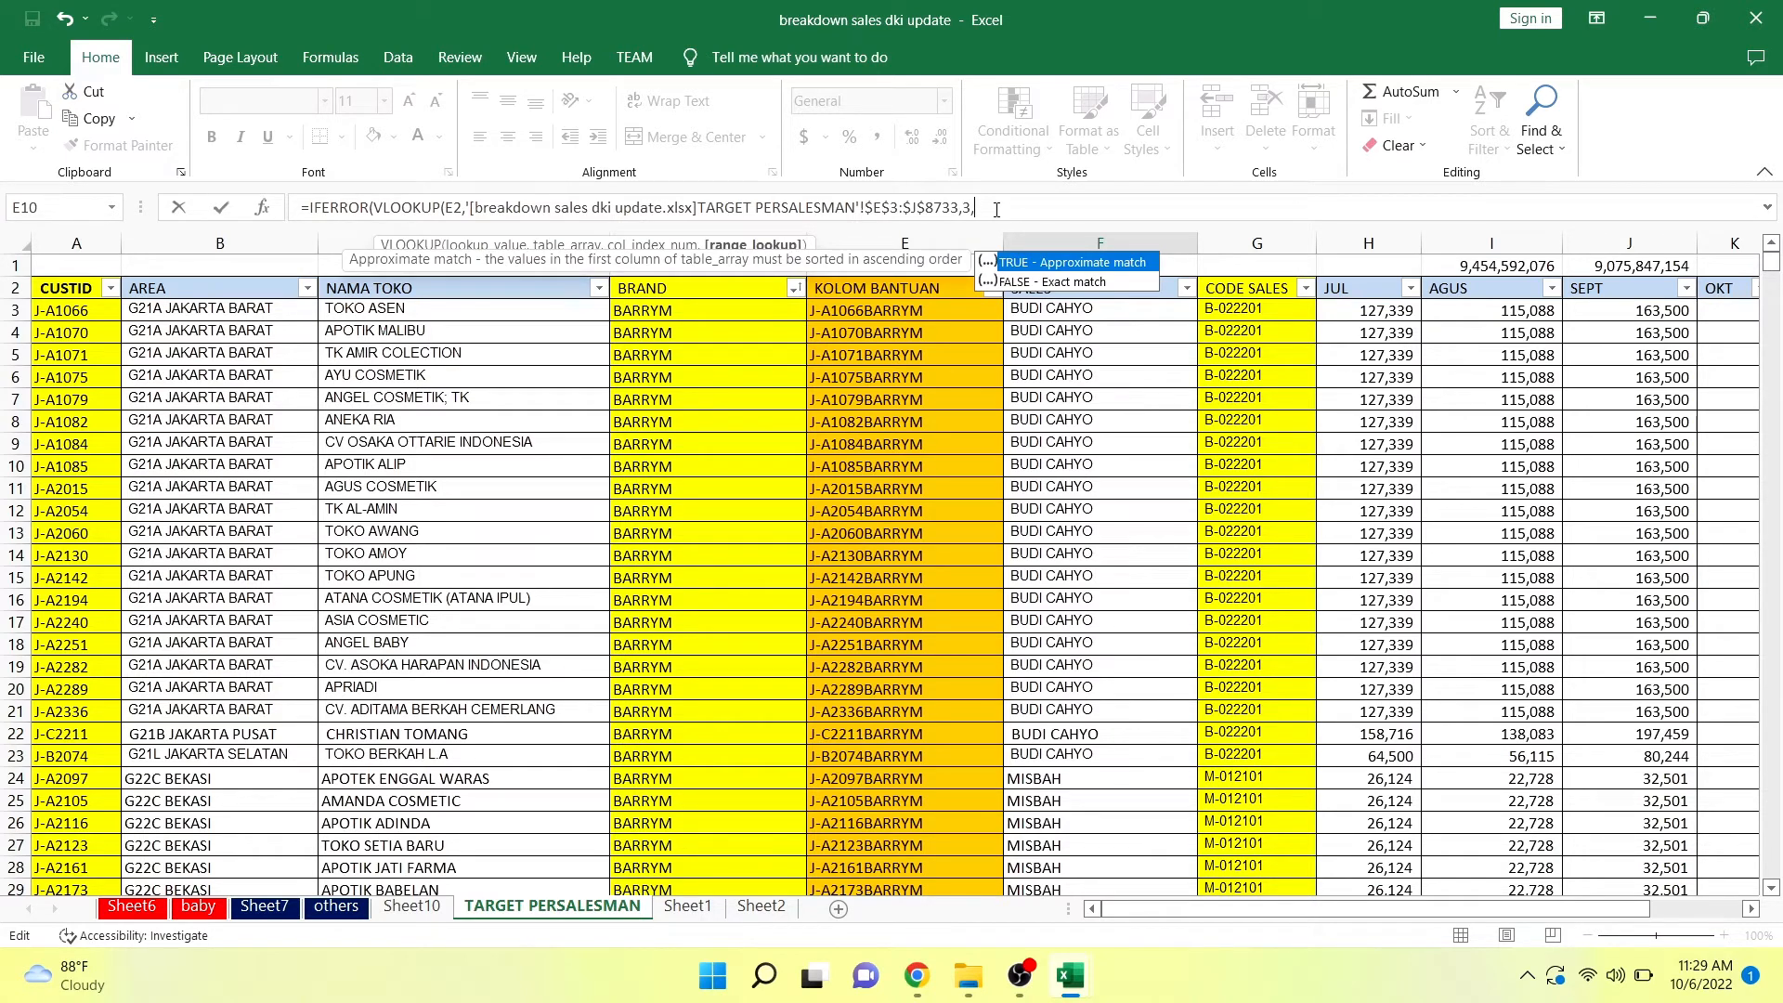
pyautogui.write('0)')
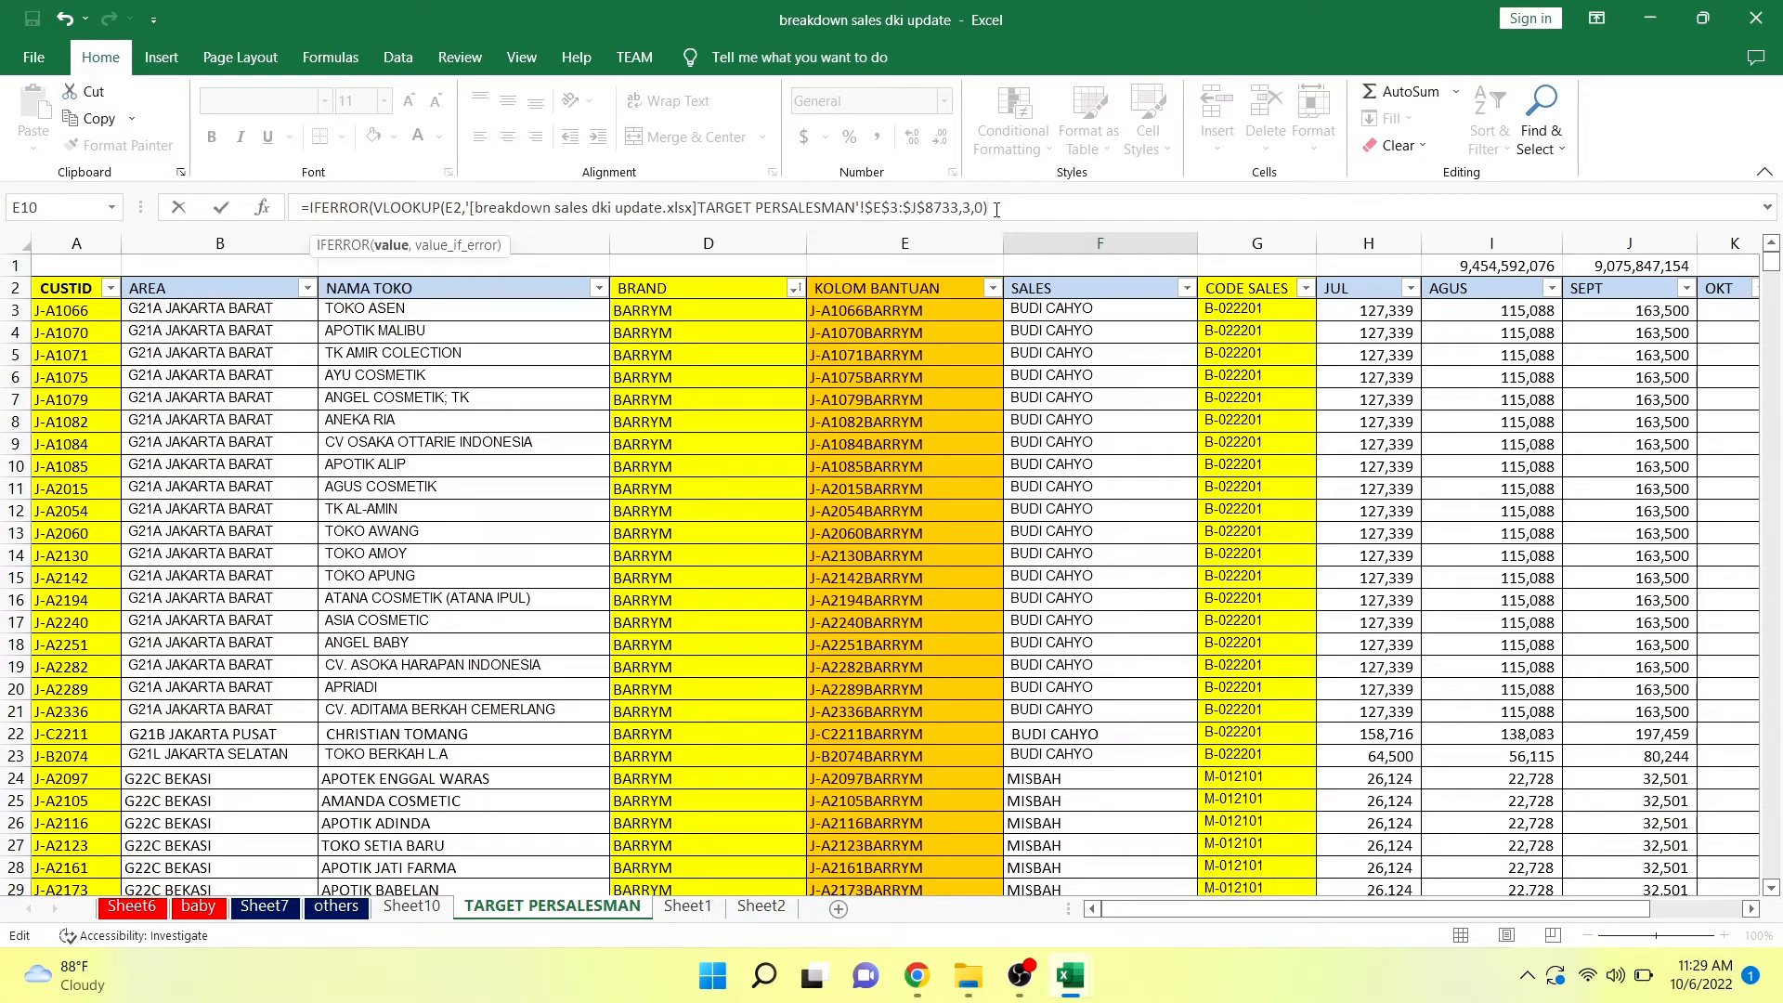
pyautogui.write(',')
pyautogui.write('"ERROR")')
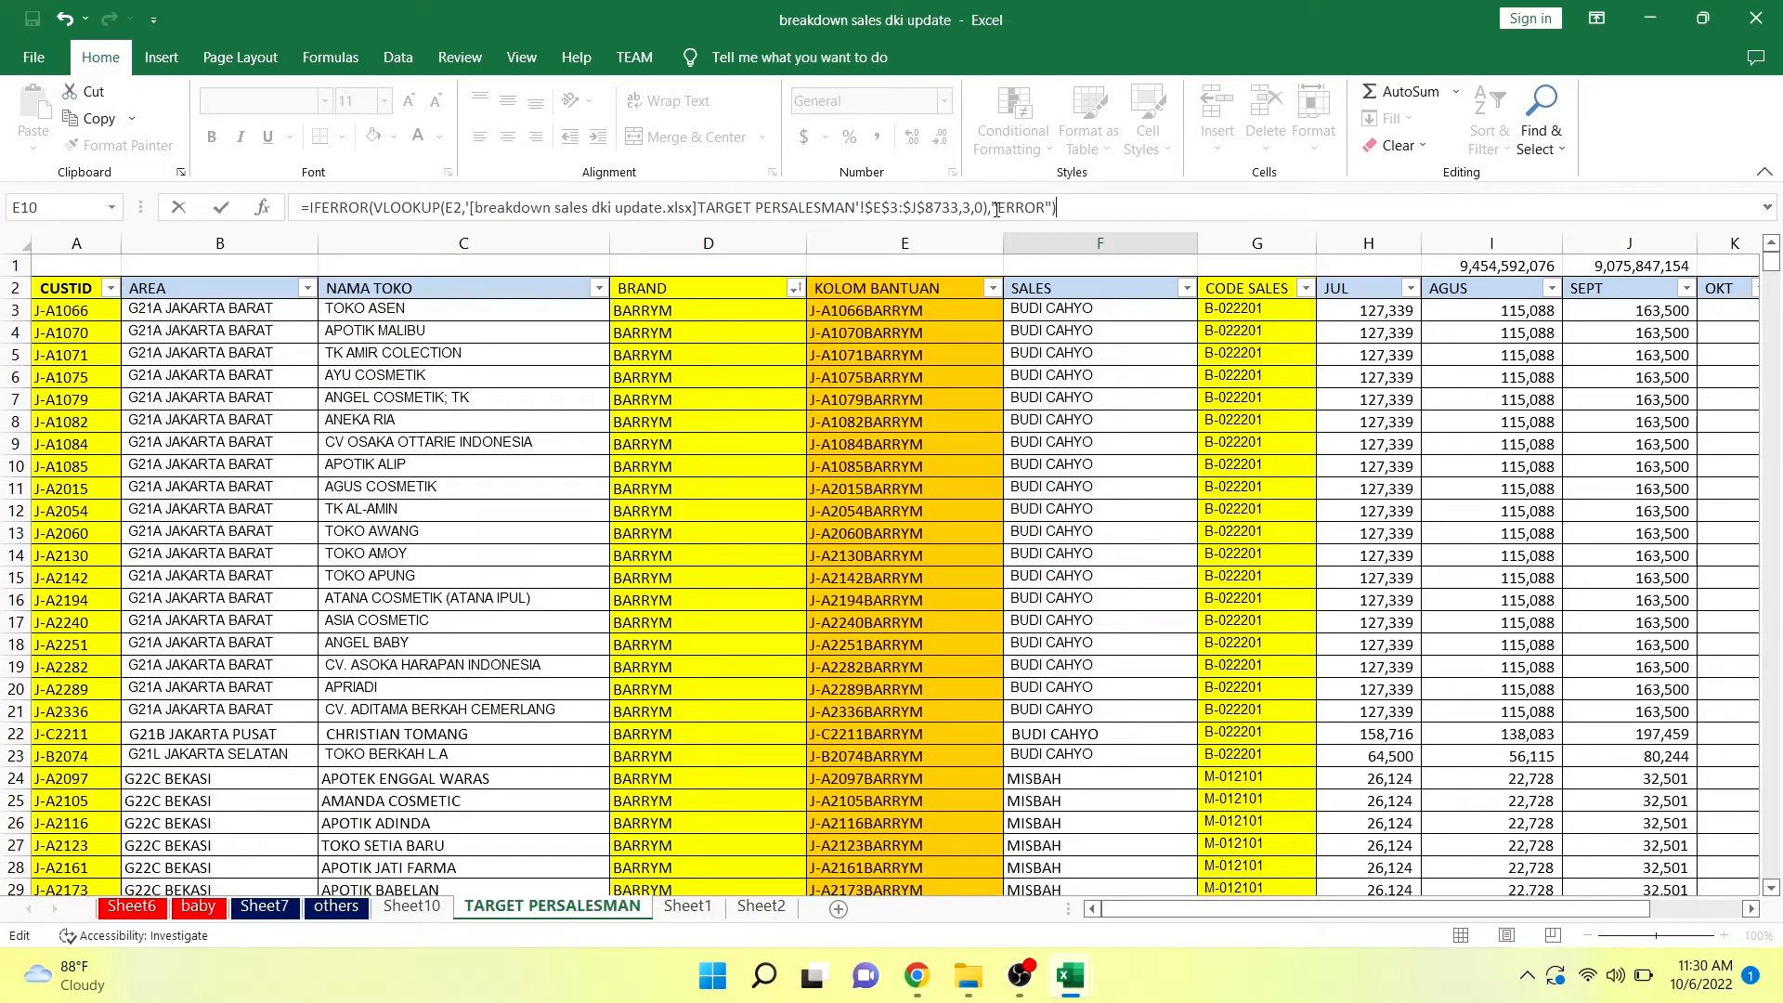
# Enter the finished lookup formula in F2 and fill it down the Sales column.
pyautogui.press('Return')
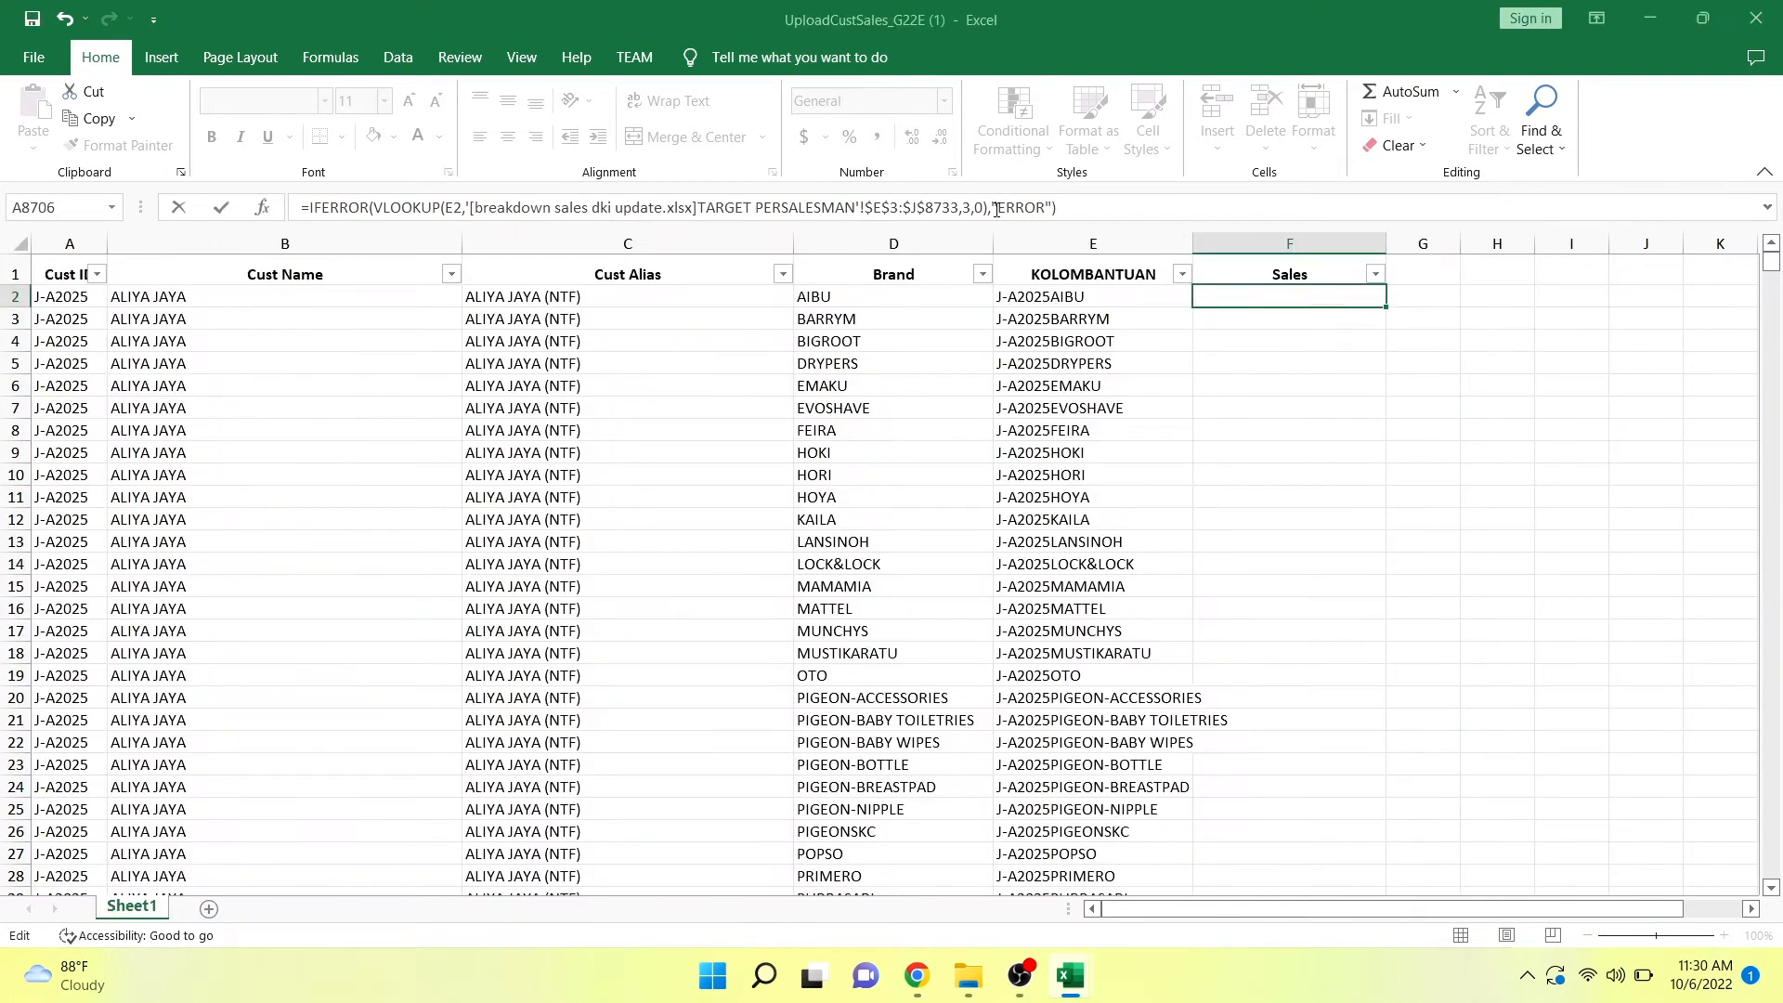
pyautogui.click(1333, 287)
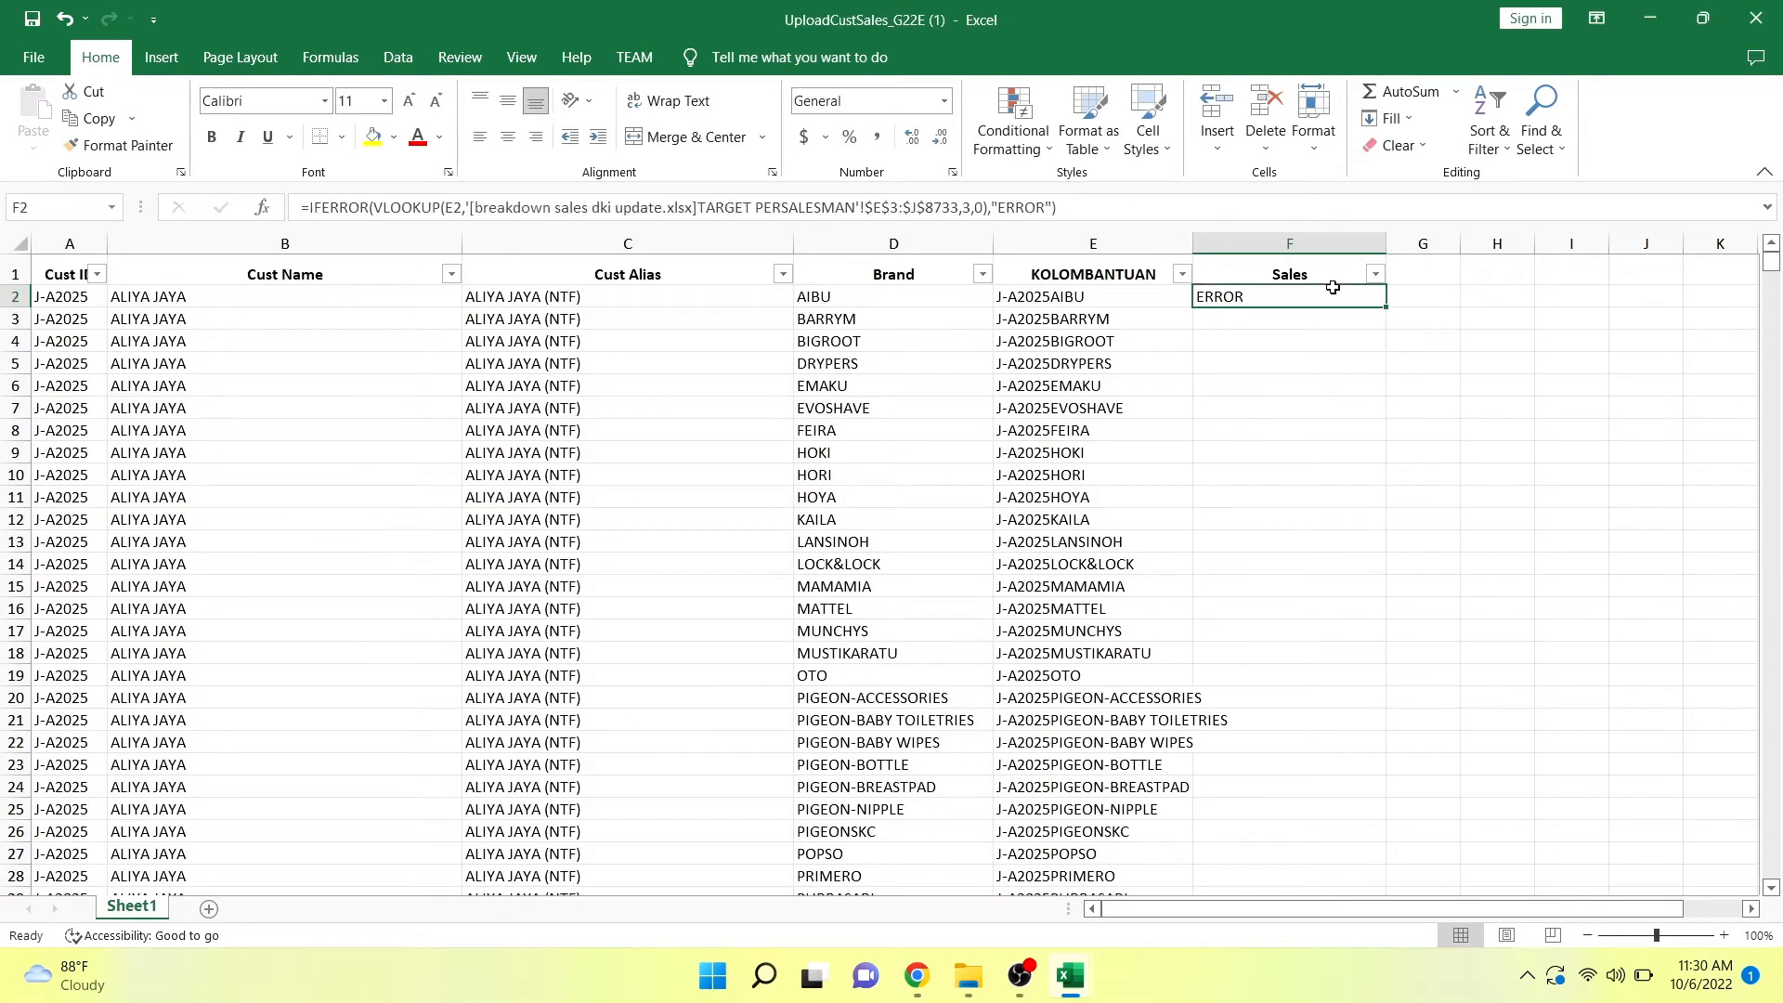
pyautogui.doubleClick(1385, 307)
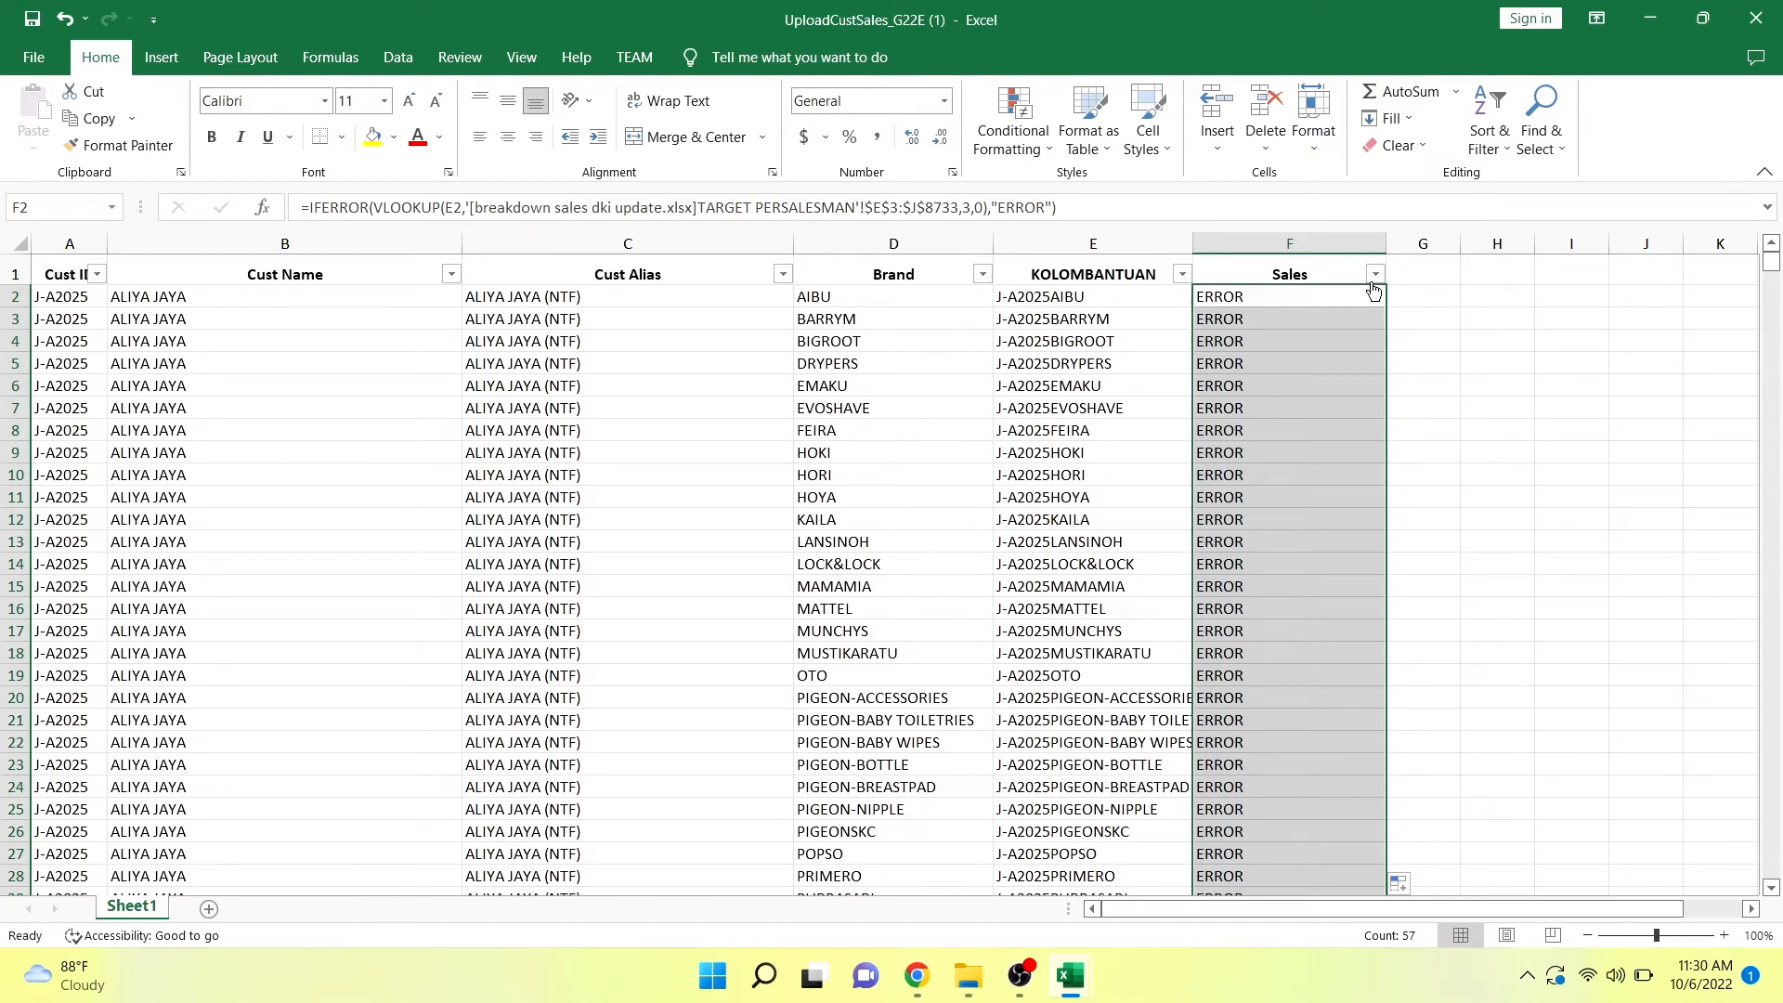
# Copy the first data row's customer ID from A2.
pyautogui.click(79, 302)
pyautogui.doubleClick(79, 302)
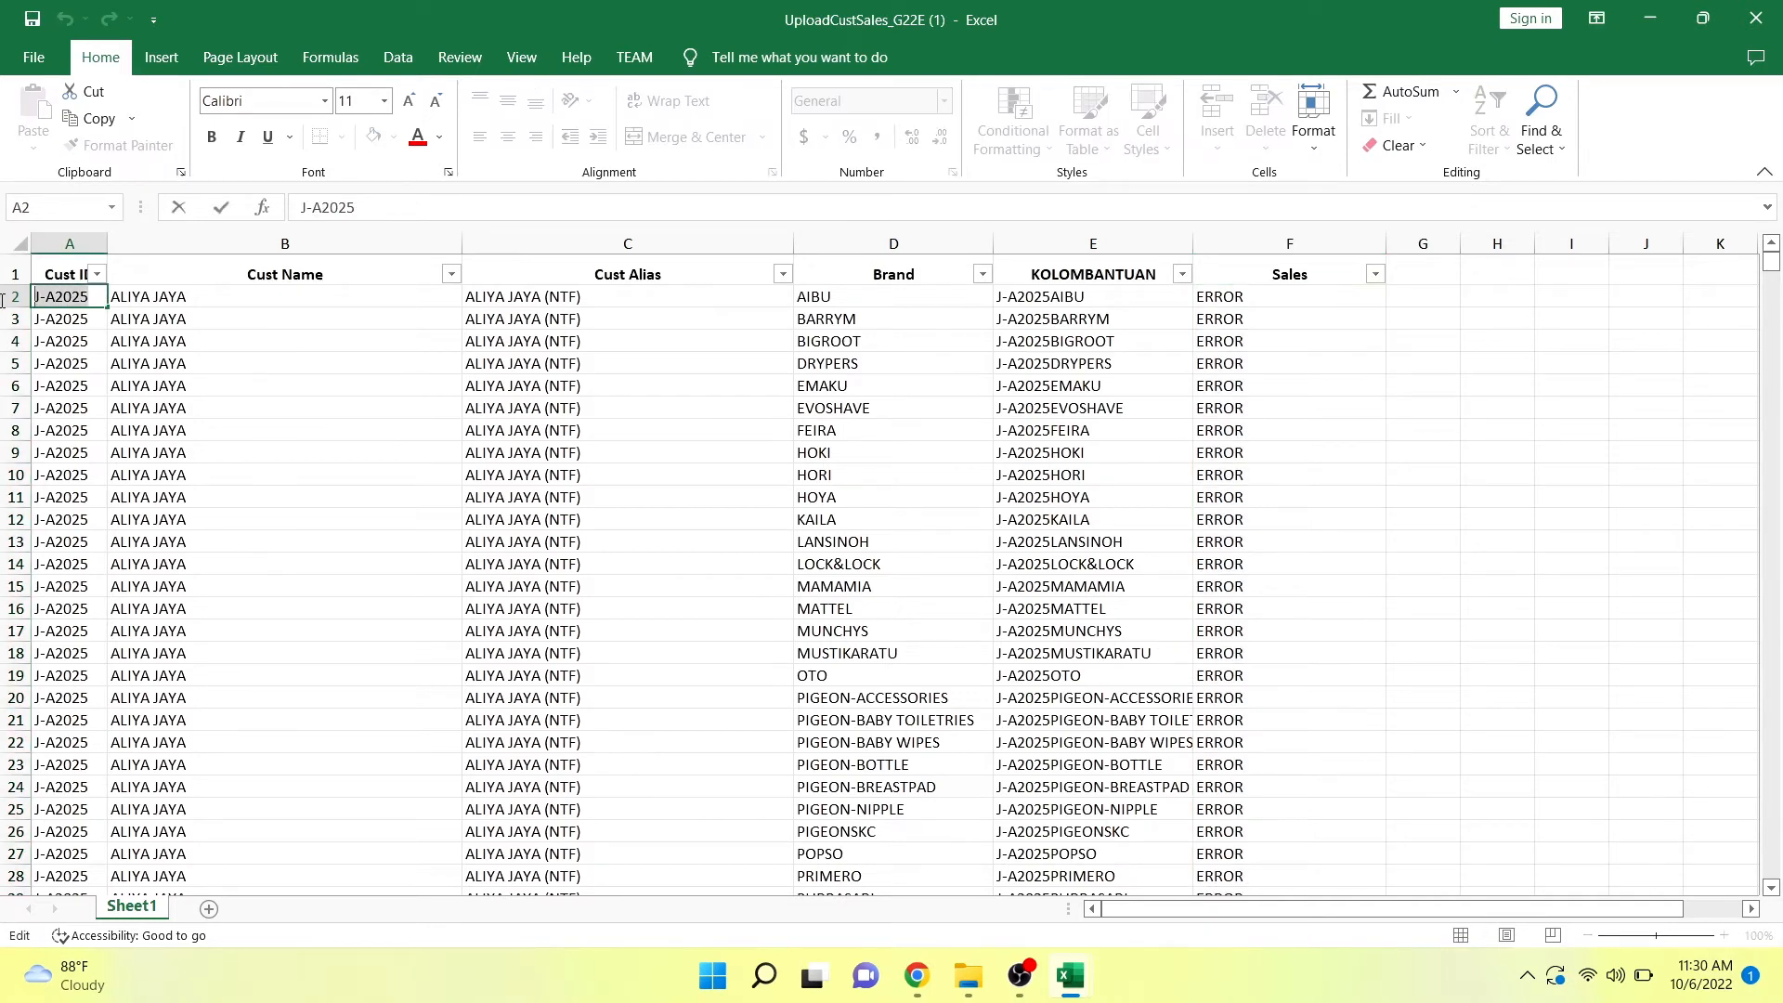
pyautogui.hotkey('ctrl', 'c')
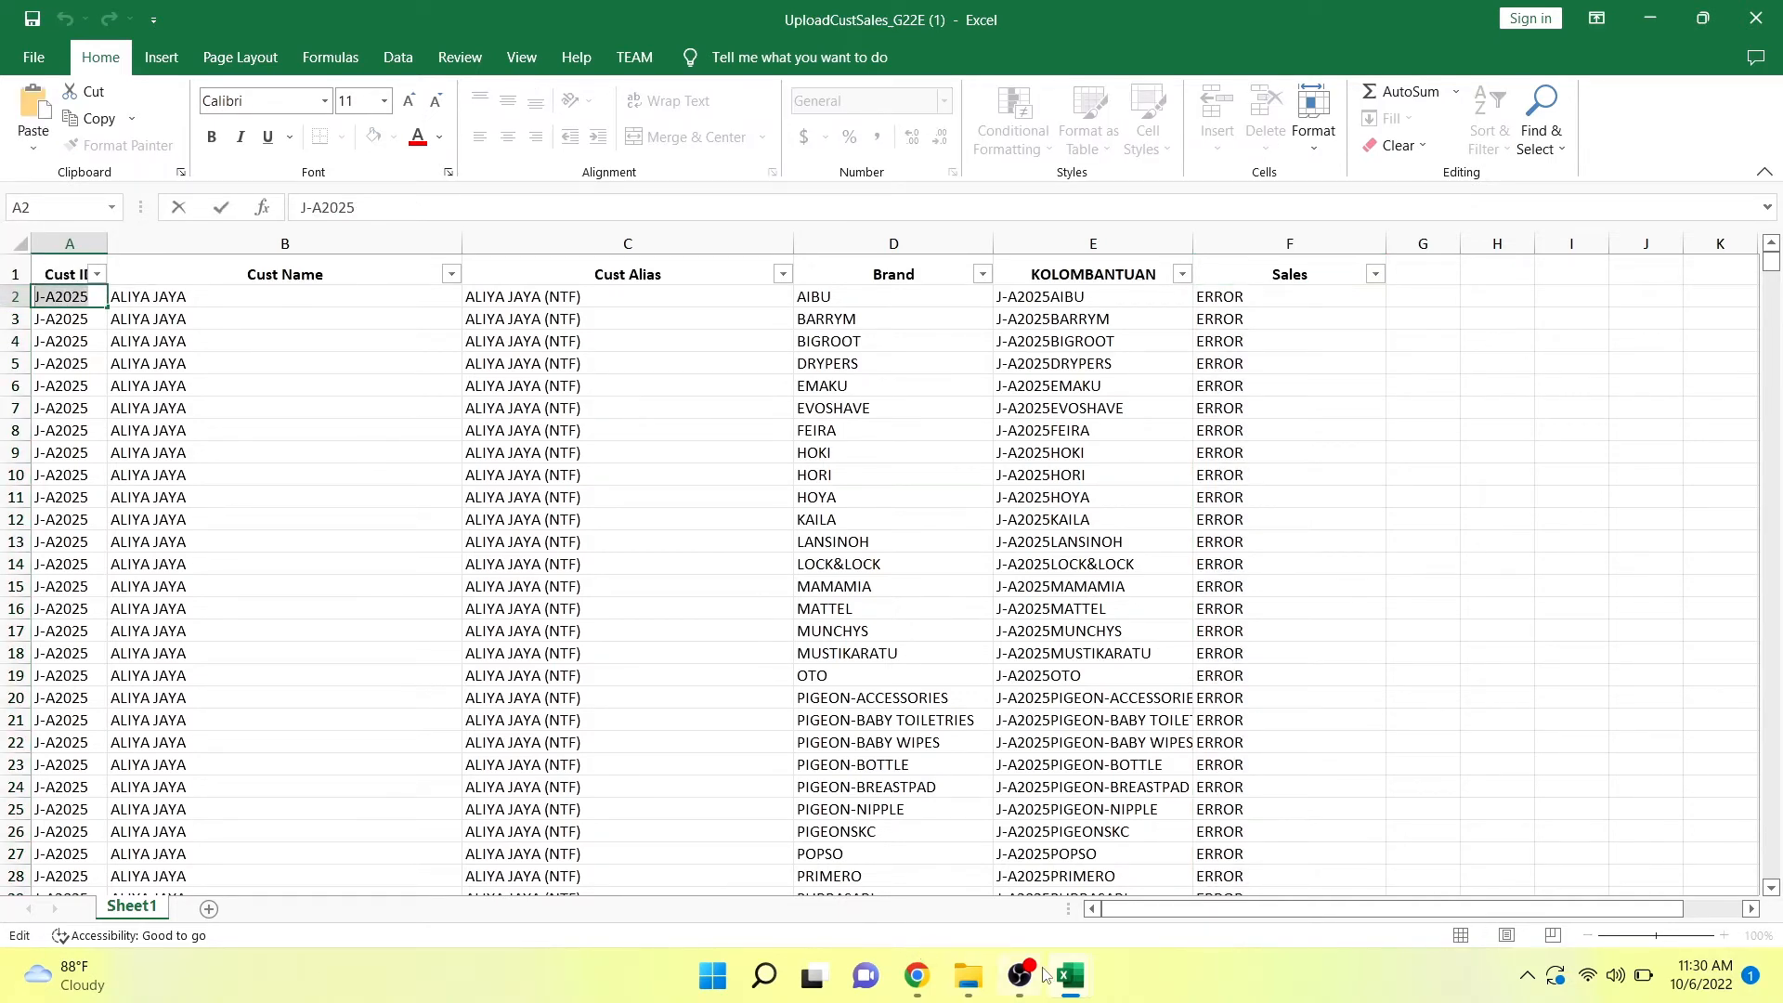
pyautogui.click(1137, 733)
# Examine the Sales column from the first data row past row 59 for ERROR entries versus returned sales codes.
pyautogui.press('Down')
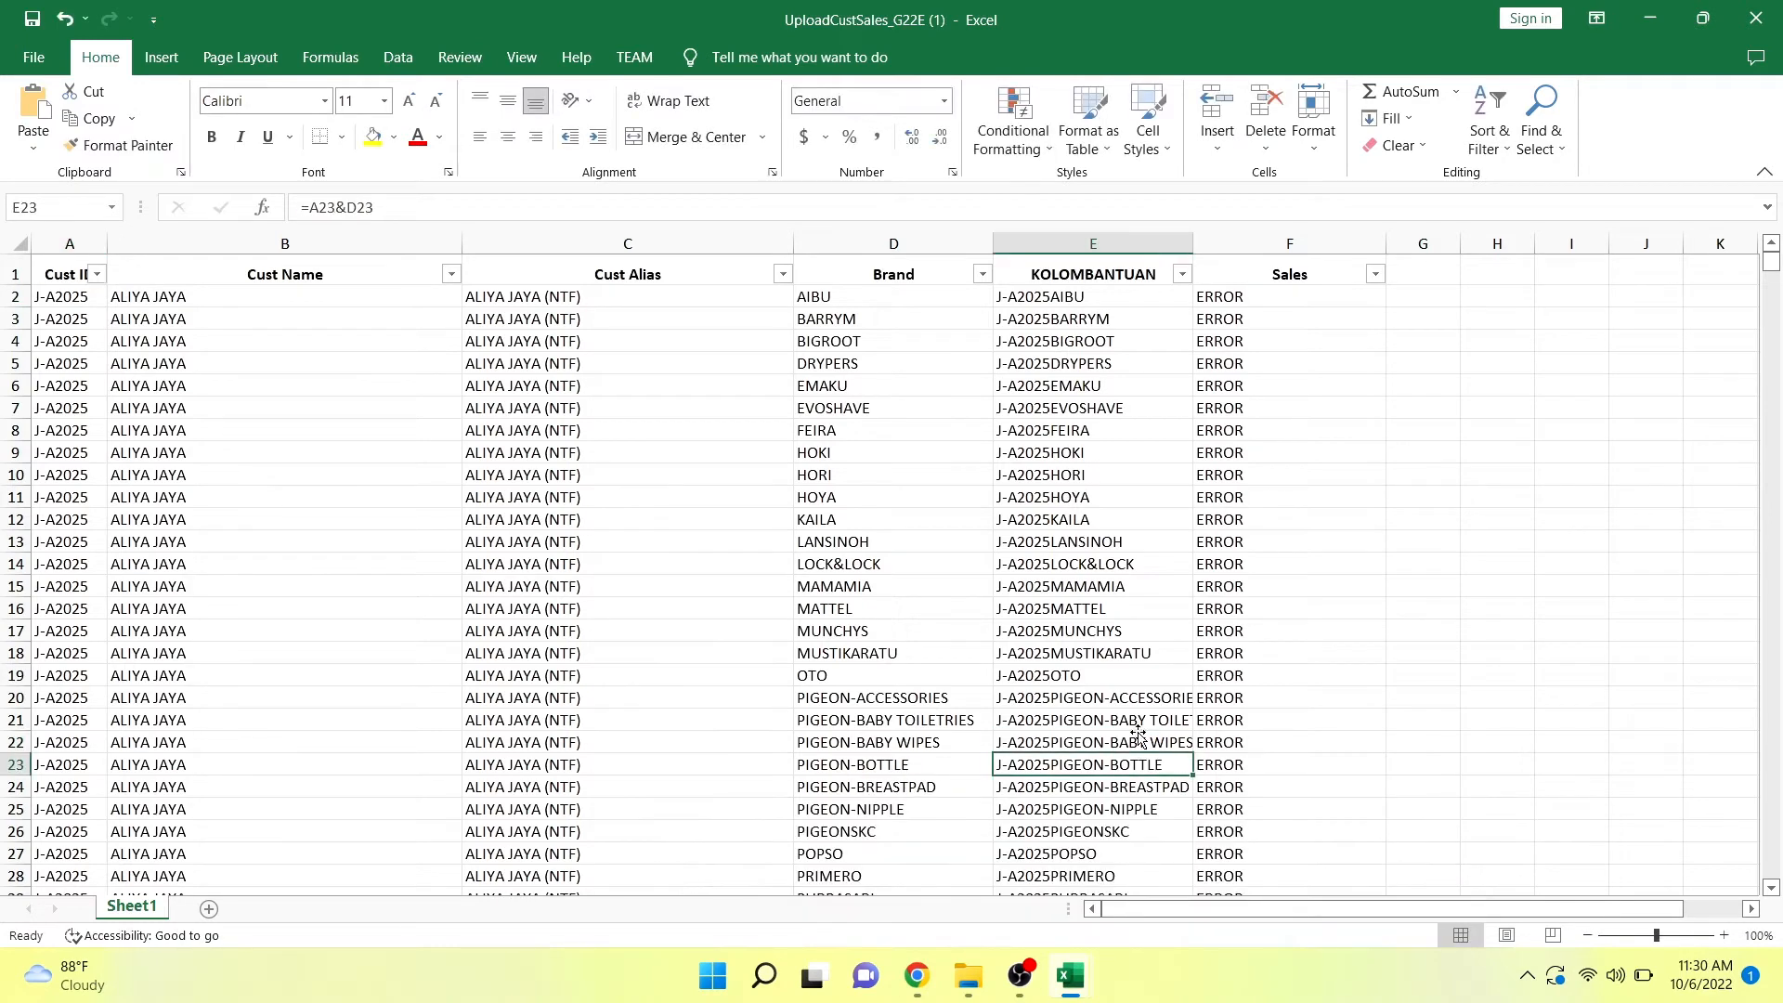
pyautogui.press('Down')
pyautogui.press('Down')
pyautogui.press('Down')
pyautogui.press('Down')
pyautogui.press('Down')
pyautogui.press('Down')
pyautogui.press('Down')
pyautogui.press('Down')
pyautogui.press('Down')
pyautogui.press('Down')
pyautogui.press('Down')
pyautogui.press('Down')
pyautogui.press('Down')
pyautogui.press('Down')
pyautogui.press('Down')
pyautogui.press('Down')
pyautogui.press('Down')
pyautogui.press('Down')
pyautogui.press('Down')
pyautogui.press('Down')
pyautogui.press('Down')
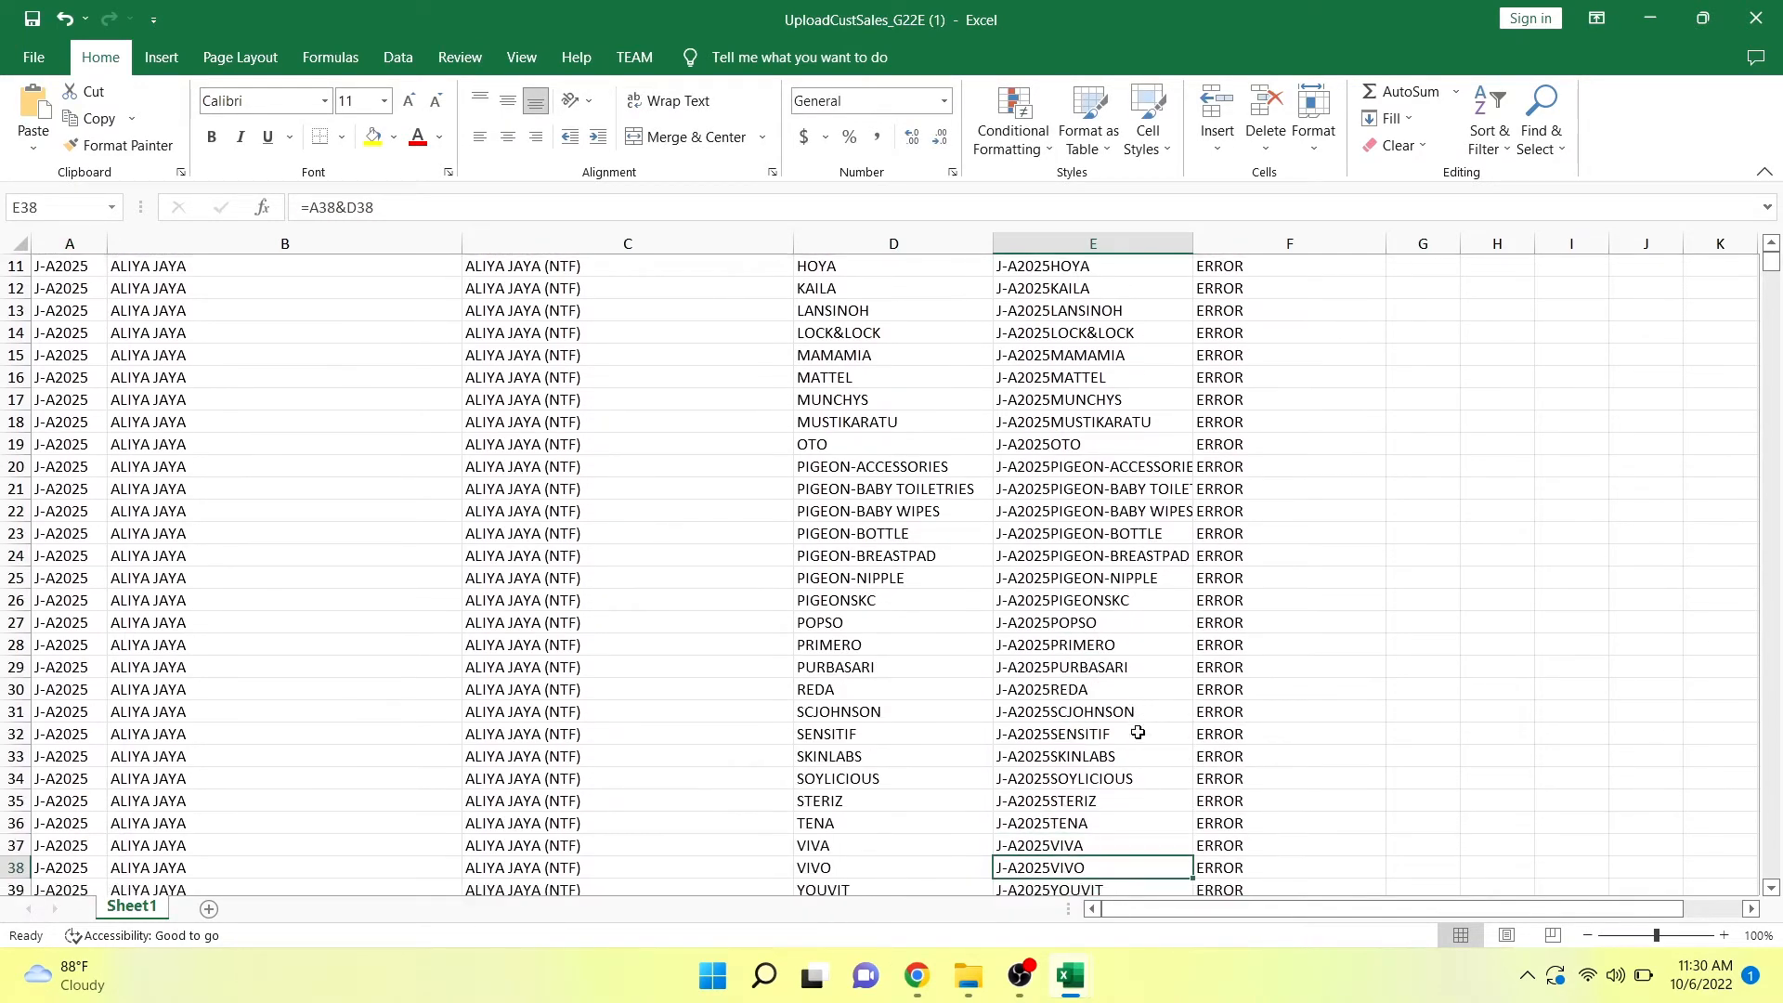
pyautogui.press('Down')
pyautogui.press('Down')
pyautogui.press('Down')
pyautogui.press('Down')
pyautogui.press('Down')
pyautogui.press('Down')
pyautogui.press('Down')
pyautogui.press('Down')
pyautogui.press('Down')
pyautogui.press('Down')
pyautogui.press('Down')
pyautogui.press('Down')
pyautogui.press('Down')
pyautogui.press('Down')
pyautogui.press('Down')
pyautogui.press('Down')
pyautogui.press('Down')
pyautogui.press('Down')
pyautogui.press('Down')
pyautogui.press('Down')
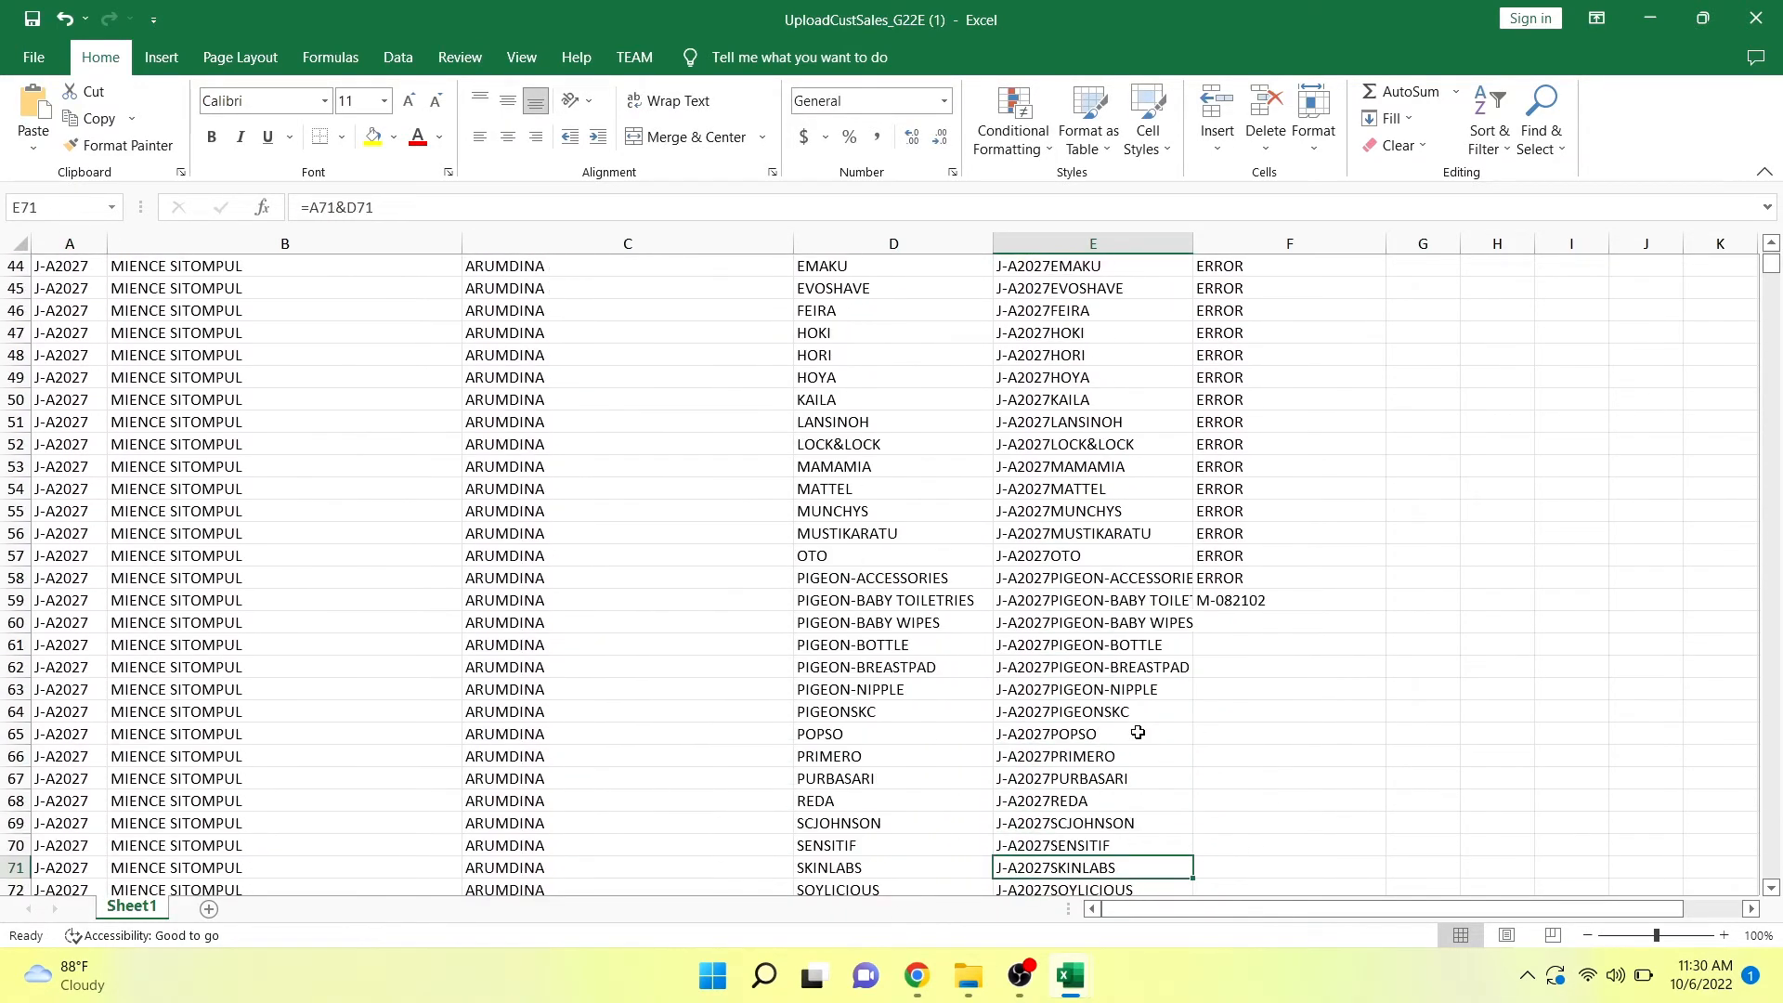
pyautogui.press('Up')
pyautogui.press('Up')
pyautogui.press('Up')
pyautogui.press('Up')
pyautogui.press('Up')
pyautogui.press('Up')
pyautogui.press('Up')
pyautogui.press('Up')
pyautogui.press('Up')
pyautogui.press('Up')
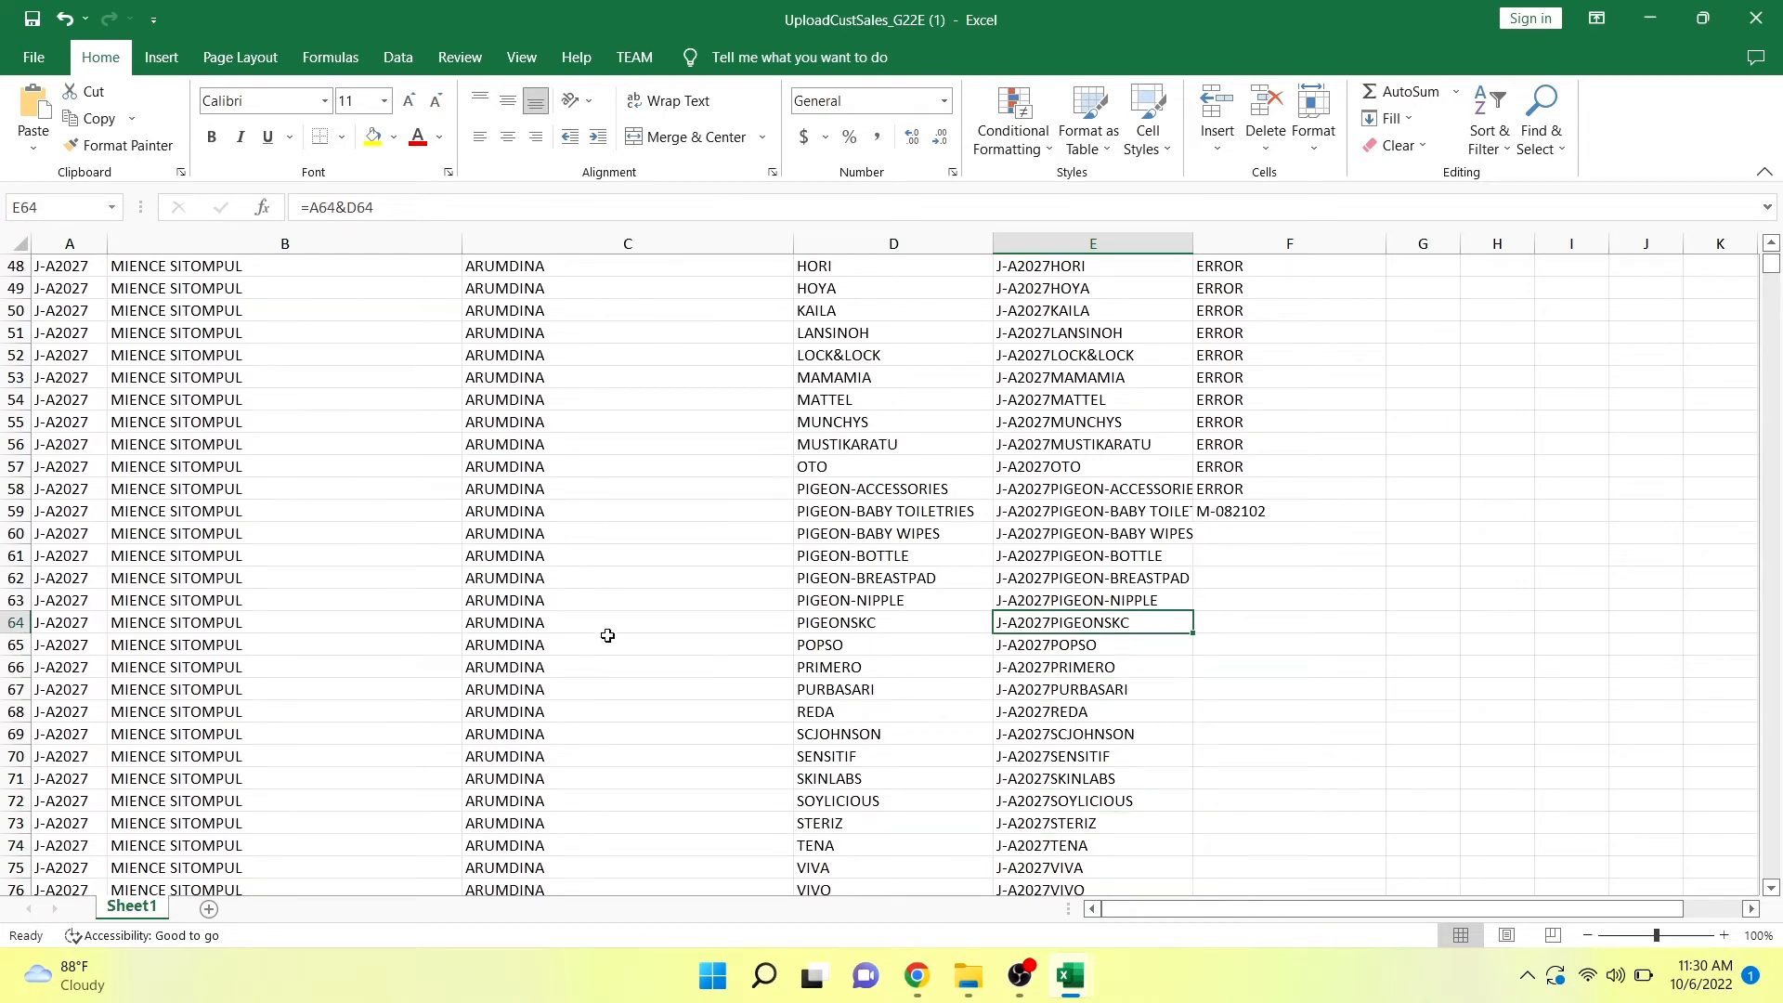
pyautogui.click(11, 511)
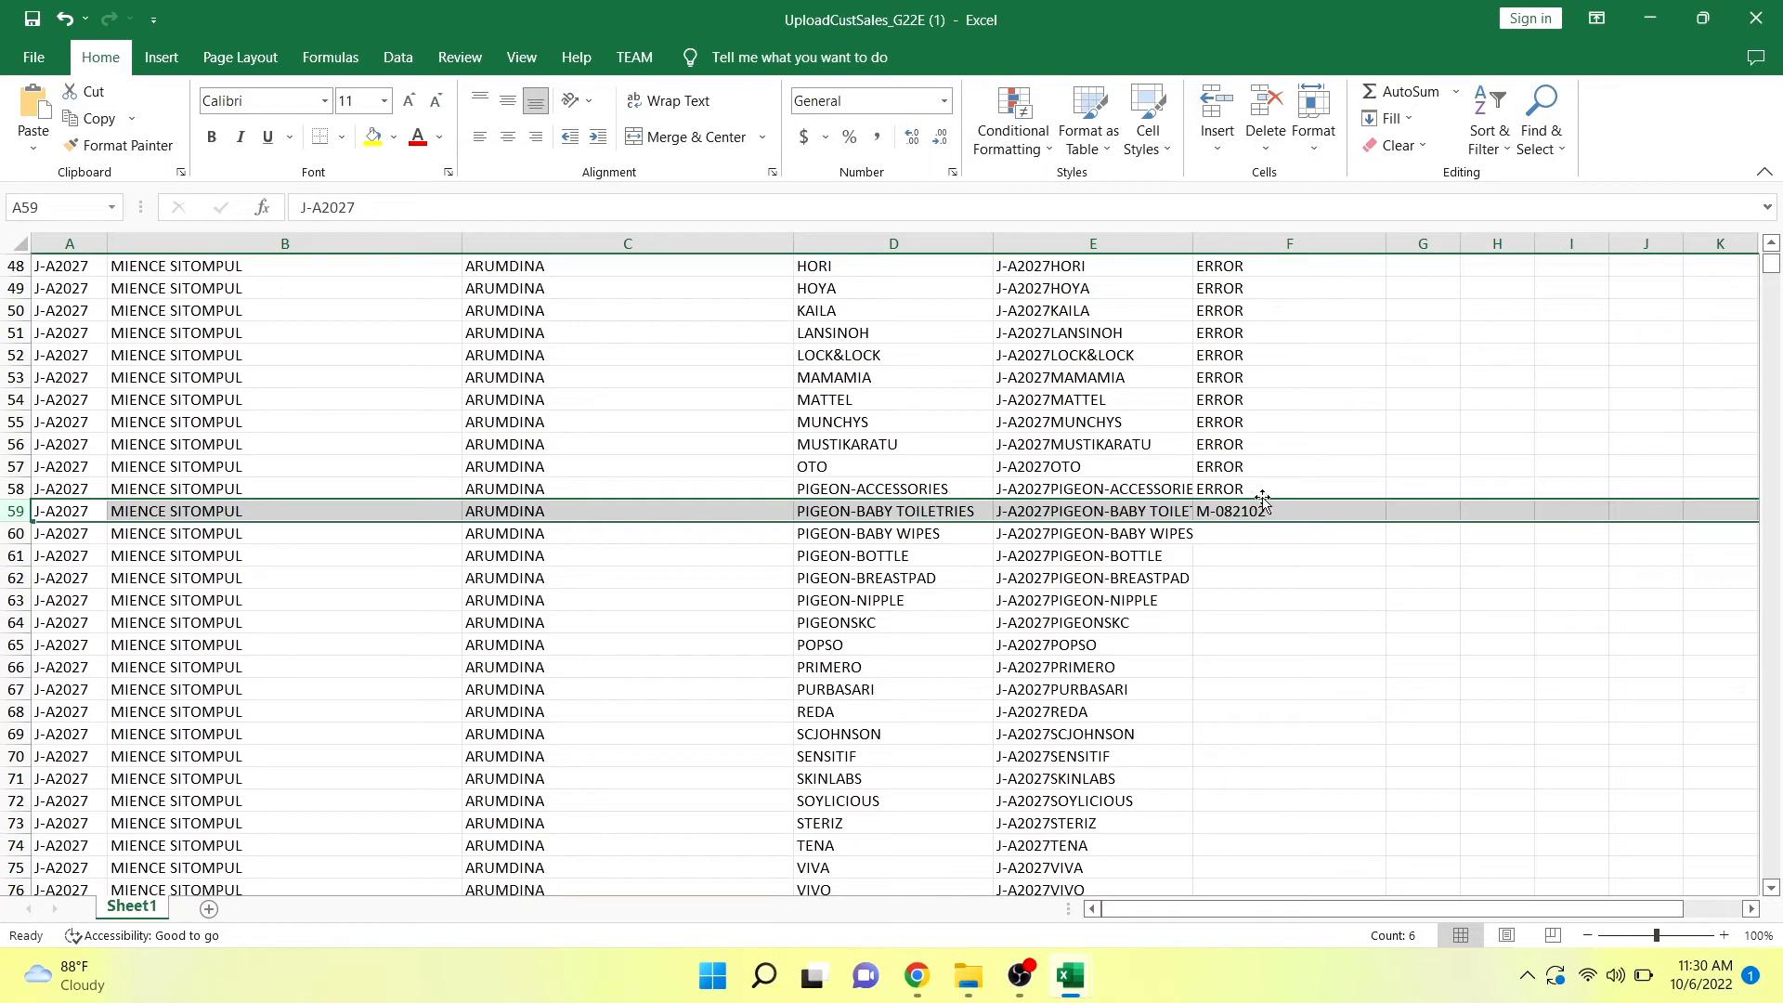
pyautogui.click(1328, 508)
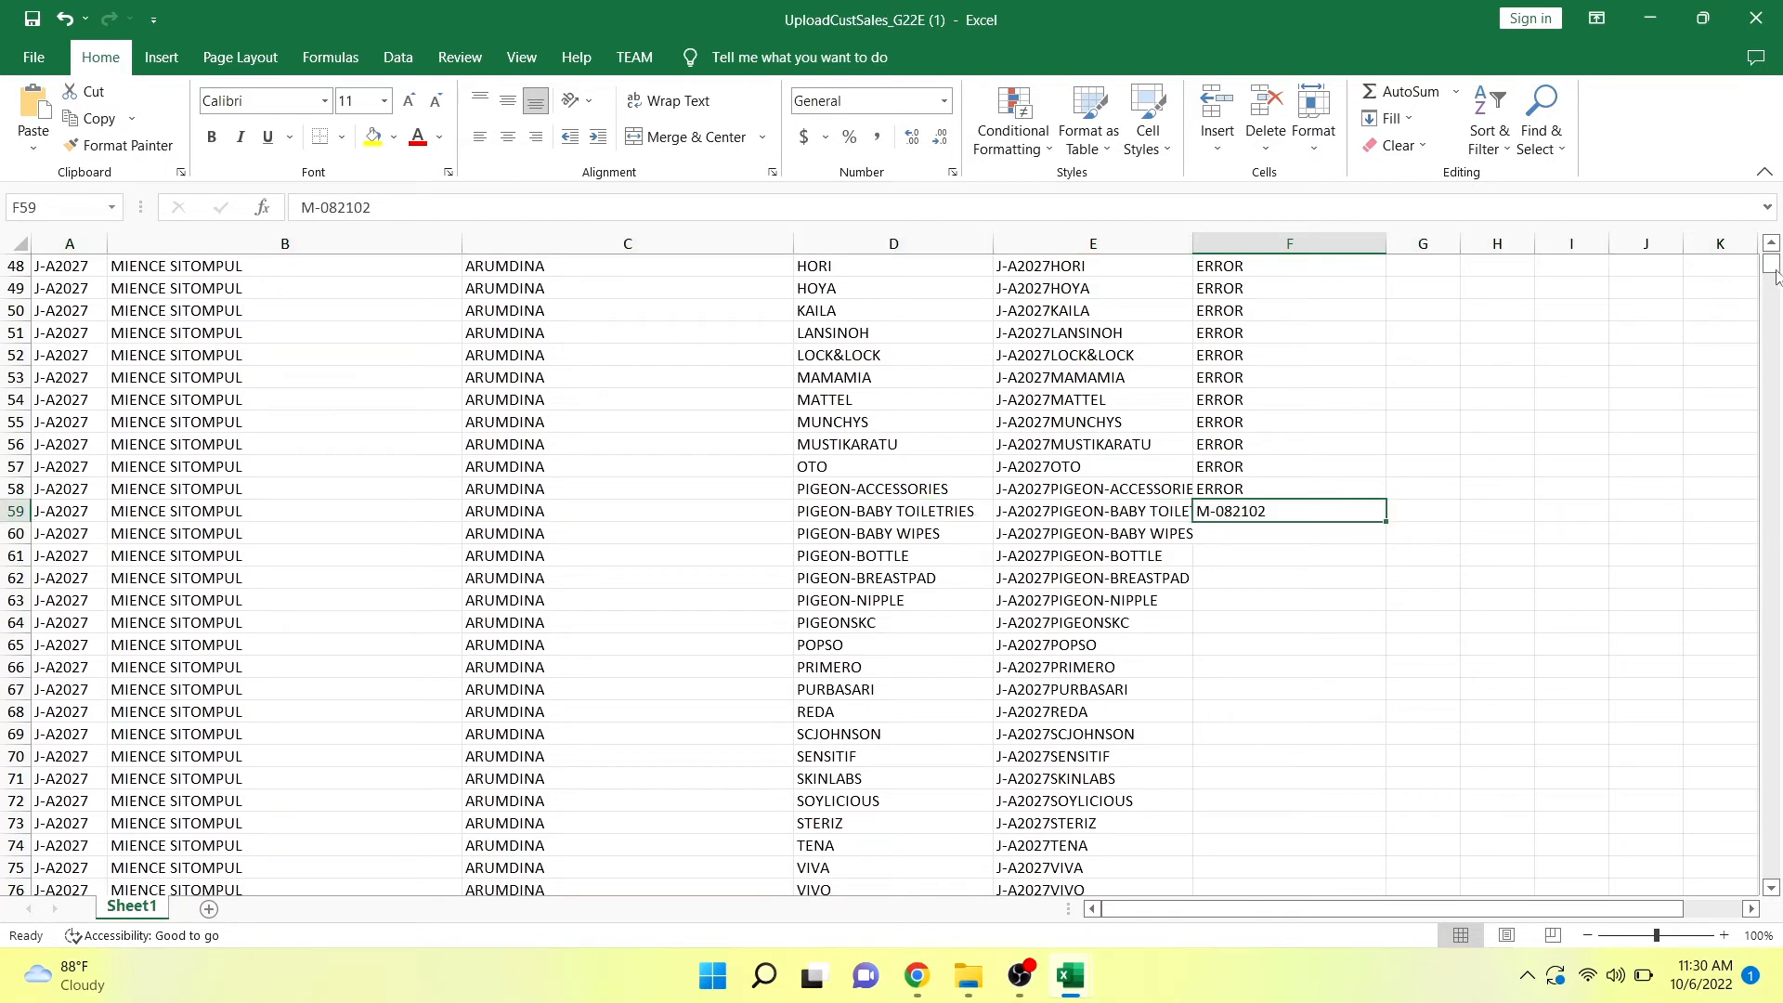
pyautogui.moveTo(1776, 276)
pyautogui.mouseDown()
pyautogui.moveTo(1776, 395)
pyautogui.moveTo(1774, 262)
pyautogui.mouseUp()
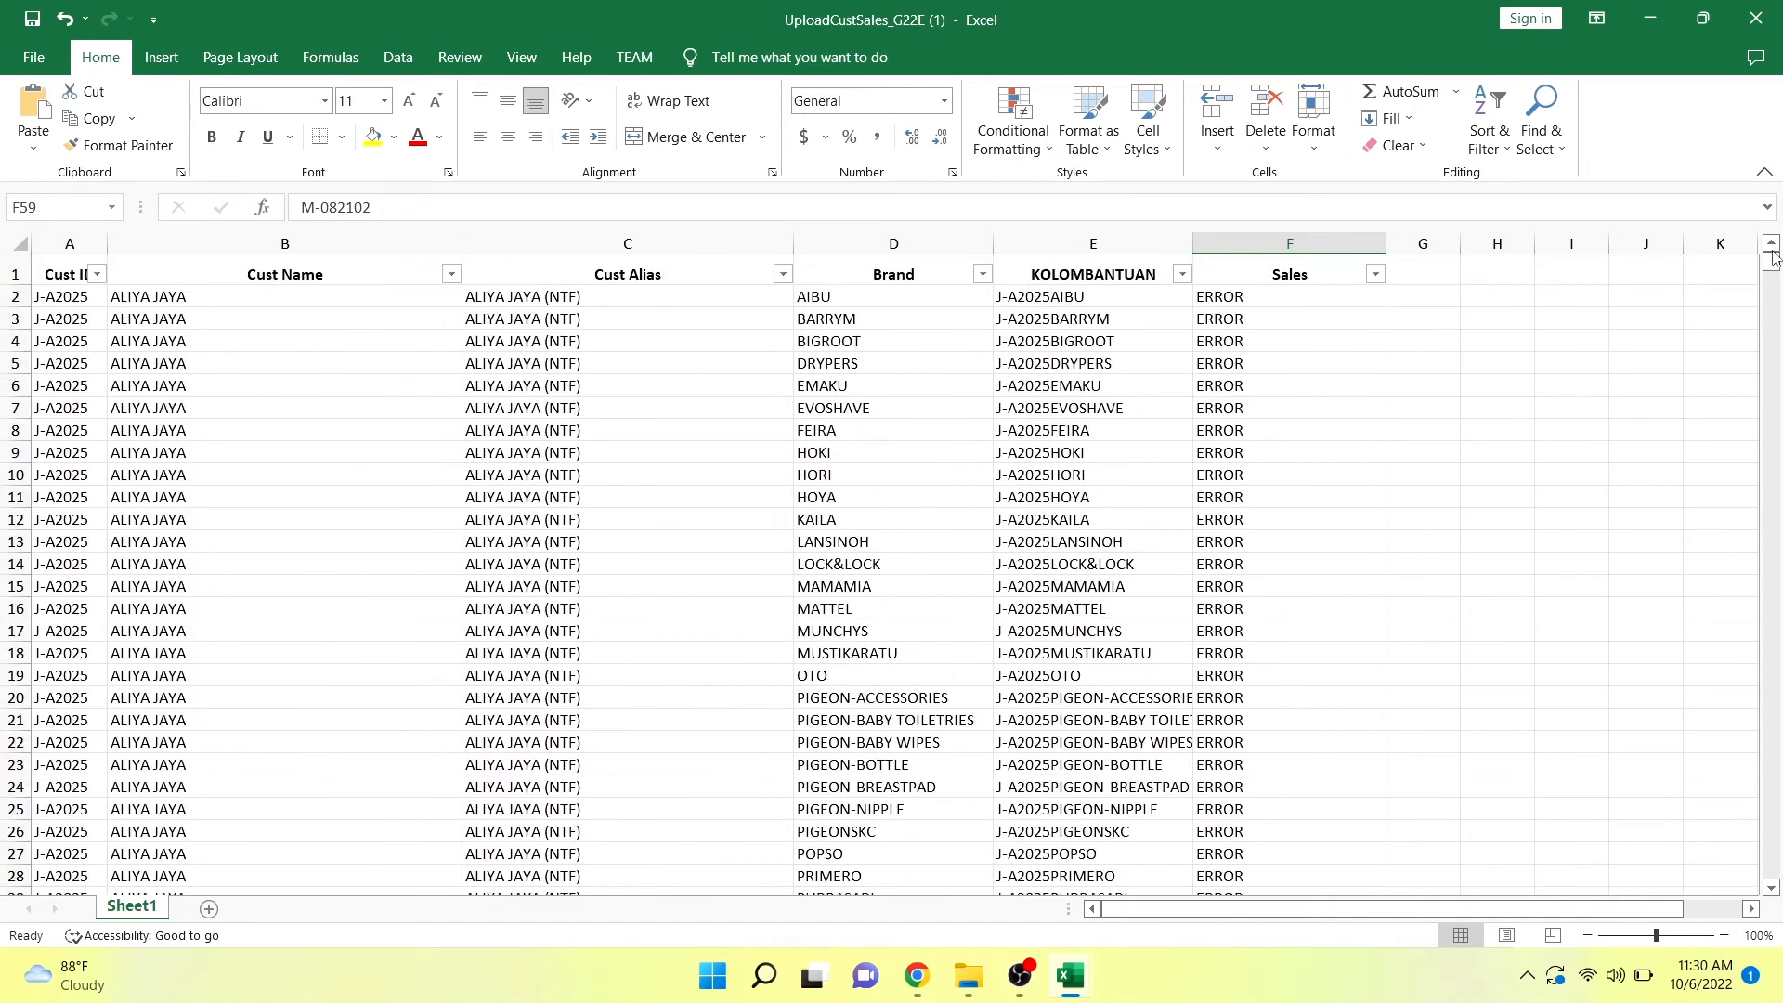
pyautogui.click(1400, 475)
pyautogui.press('Down')
pyautogui.press('Left')
pyautogui.press('Down')
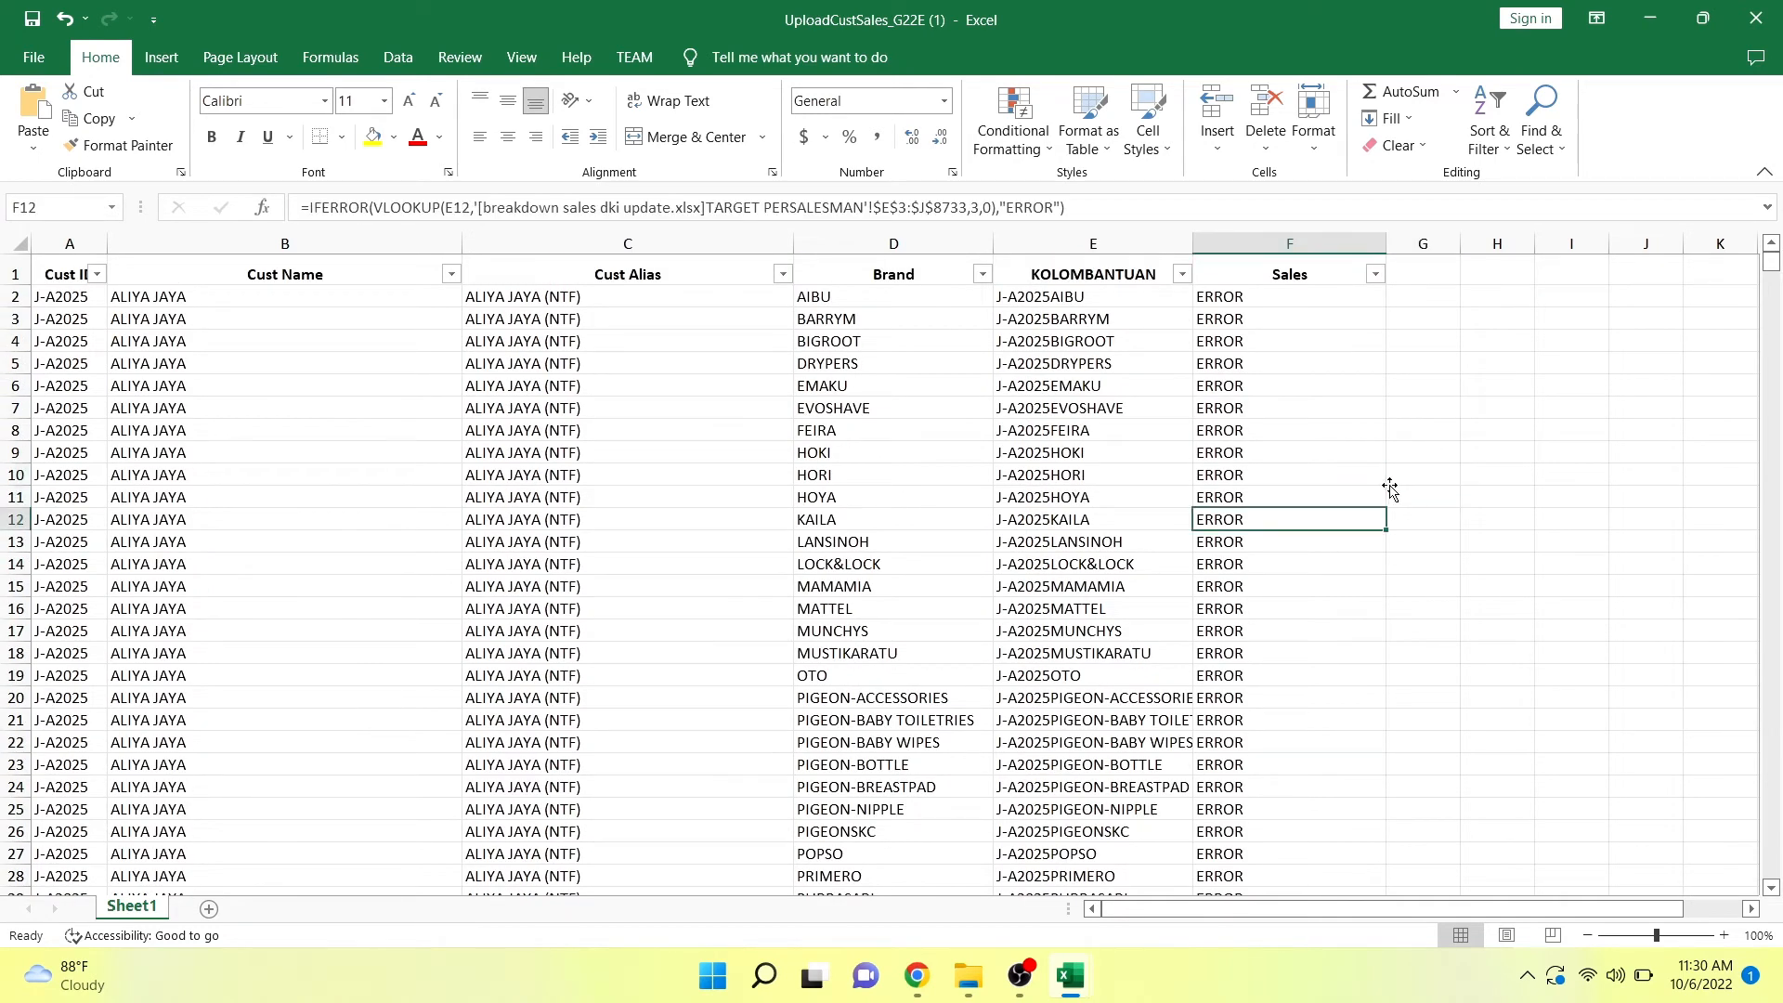
pyautogui.press('Down')
pyautogui.press('Down')
pyautogui.press('Down')
pyautogui.press('Down')
pyautogui.press('Down')
pyautogui.press('Down')
pyautogui.press('Down')
pyautogui.press('Down')
pyautogui.press('Down')
pyautogui.press('Down')
pyautogui.press('Down')
pyautogui.press('Down')
pyautogui.press('Down')
pyautogui.press('Down')
pyautogui.press('Down')
pyautogui.press('Down')
pyautogui.press('Down')
pyautogui.press('Down')
pyautogui.press('Down')
pyautogui.press('Down')
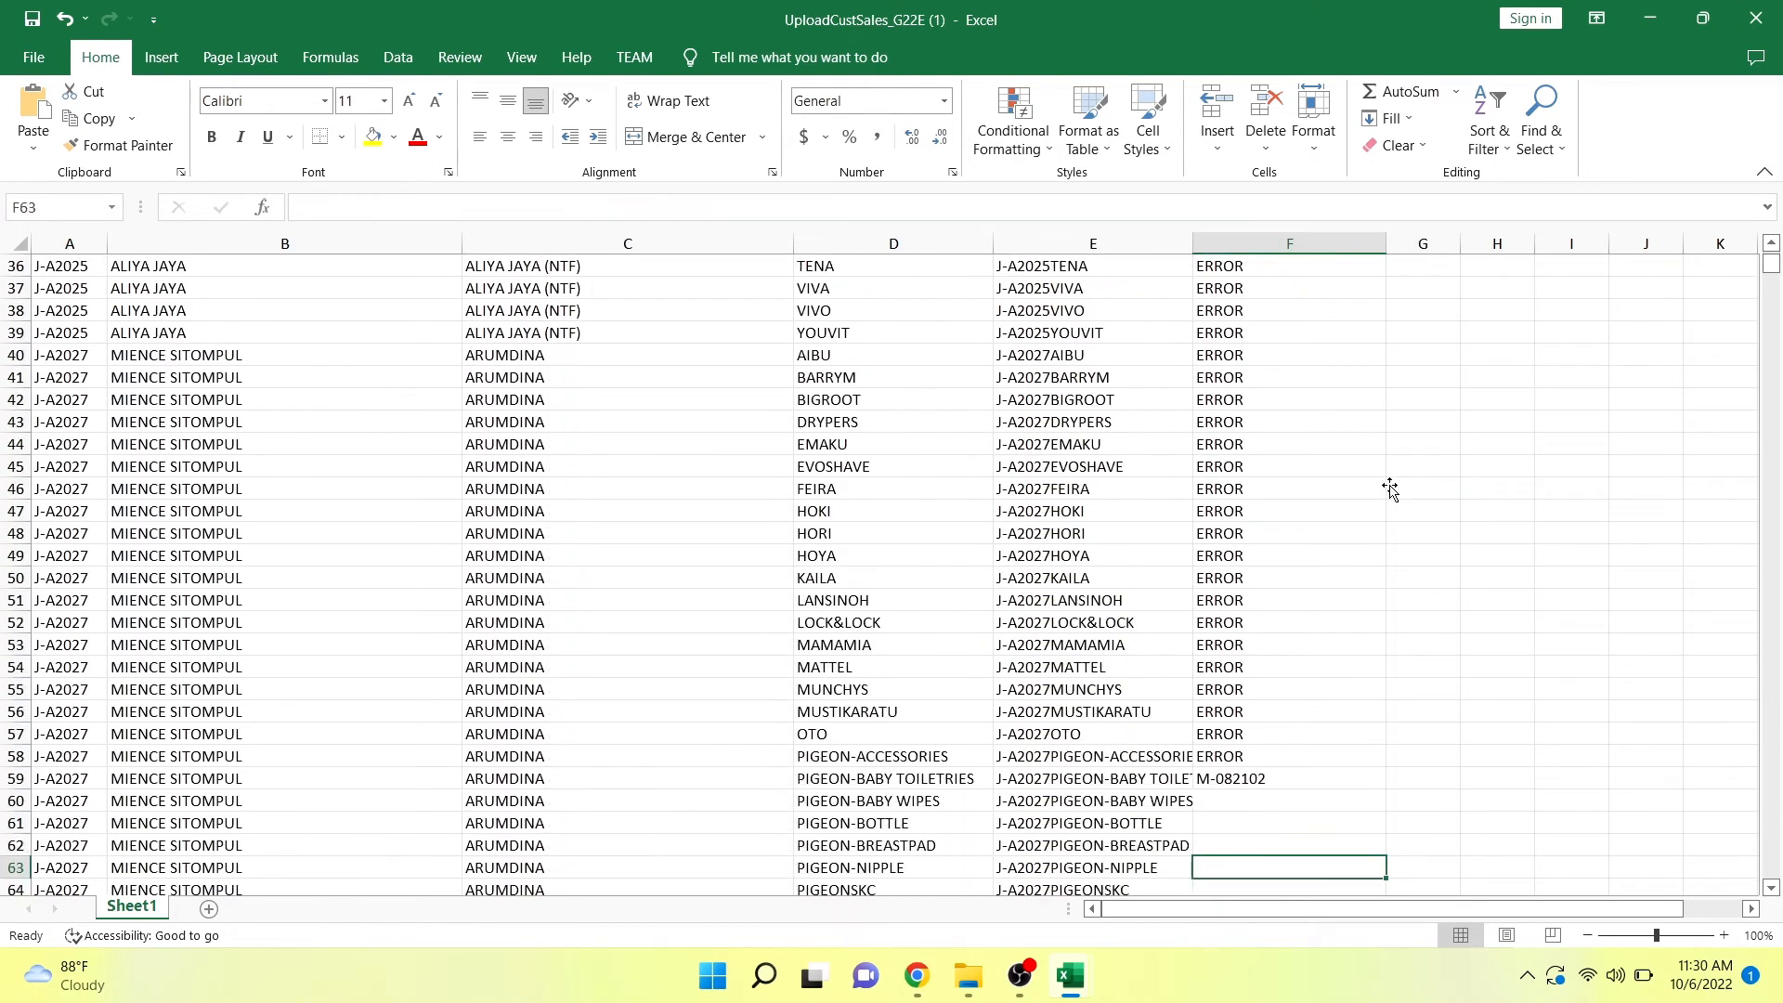
pyautogui.press('Down')
pyautogui.press('Down')
pyautogui.press('Down')
pyautogui.press('Down')
pyautogui.press('Down')
pyautogui.press('Down')
pyautogui.press('Down')
pyautogui.press('Down')
pyautogui.press('Down')
pyautogui.press('Down')
# Copy the customer ID in A59, the PIGEON-BABY TOILETRIES row of the customer sales template.
pyautogui.click(1078, 539)
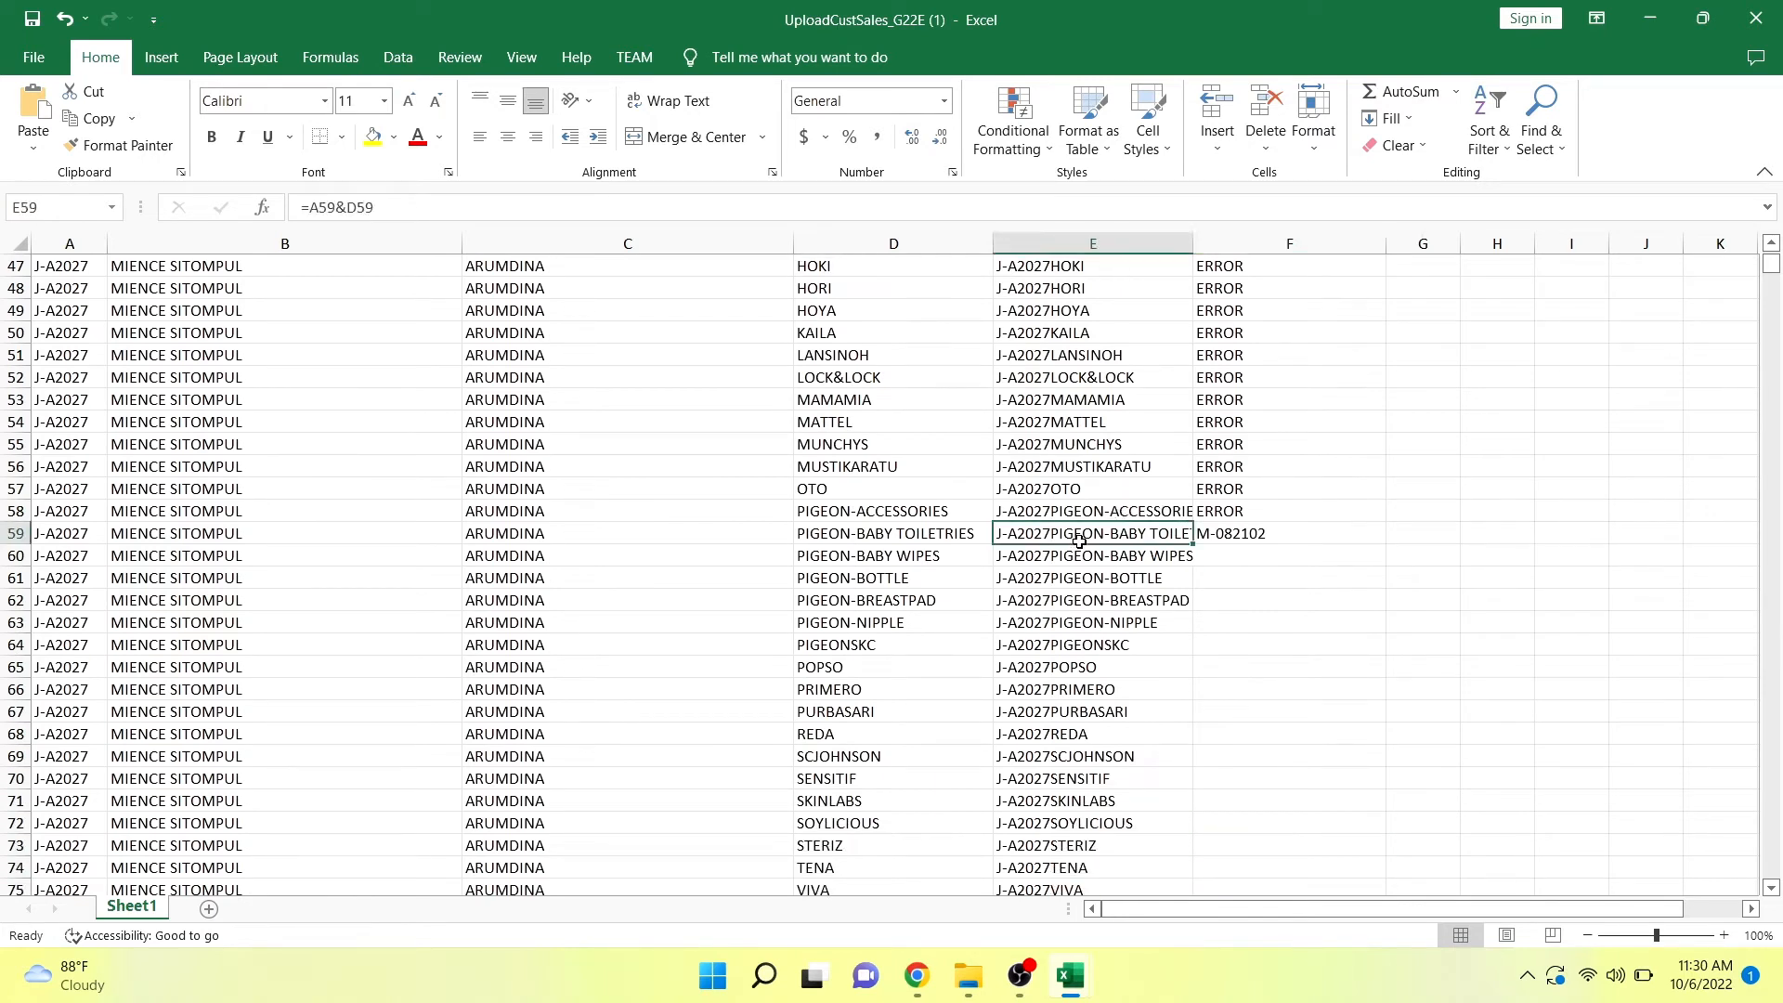
pyautogui.click(16, 533)
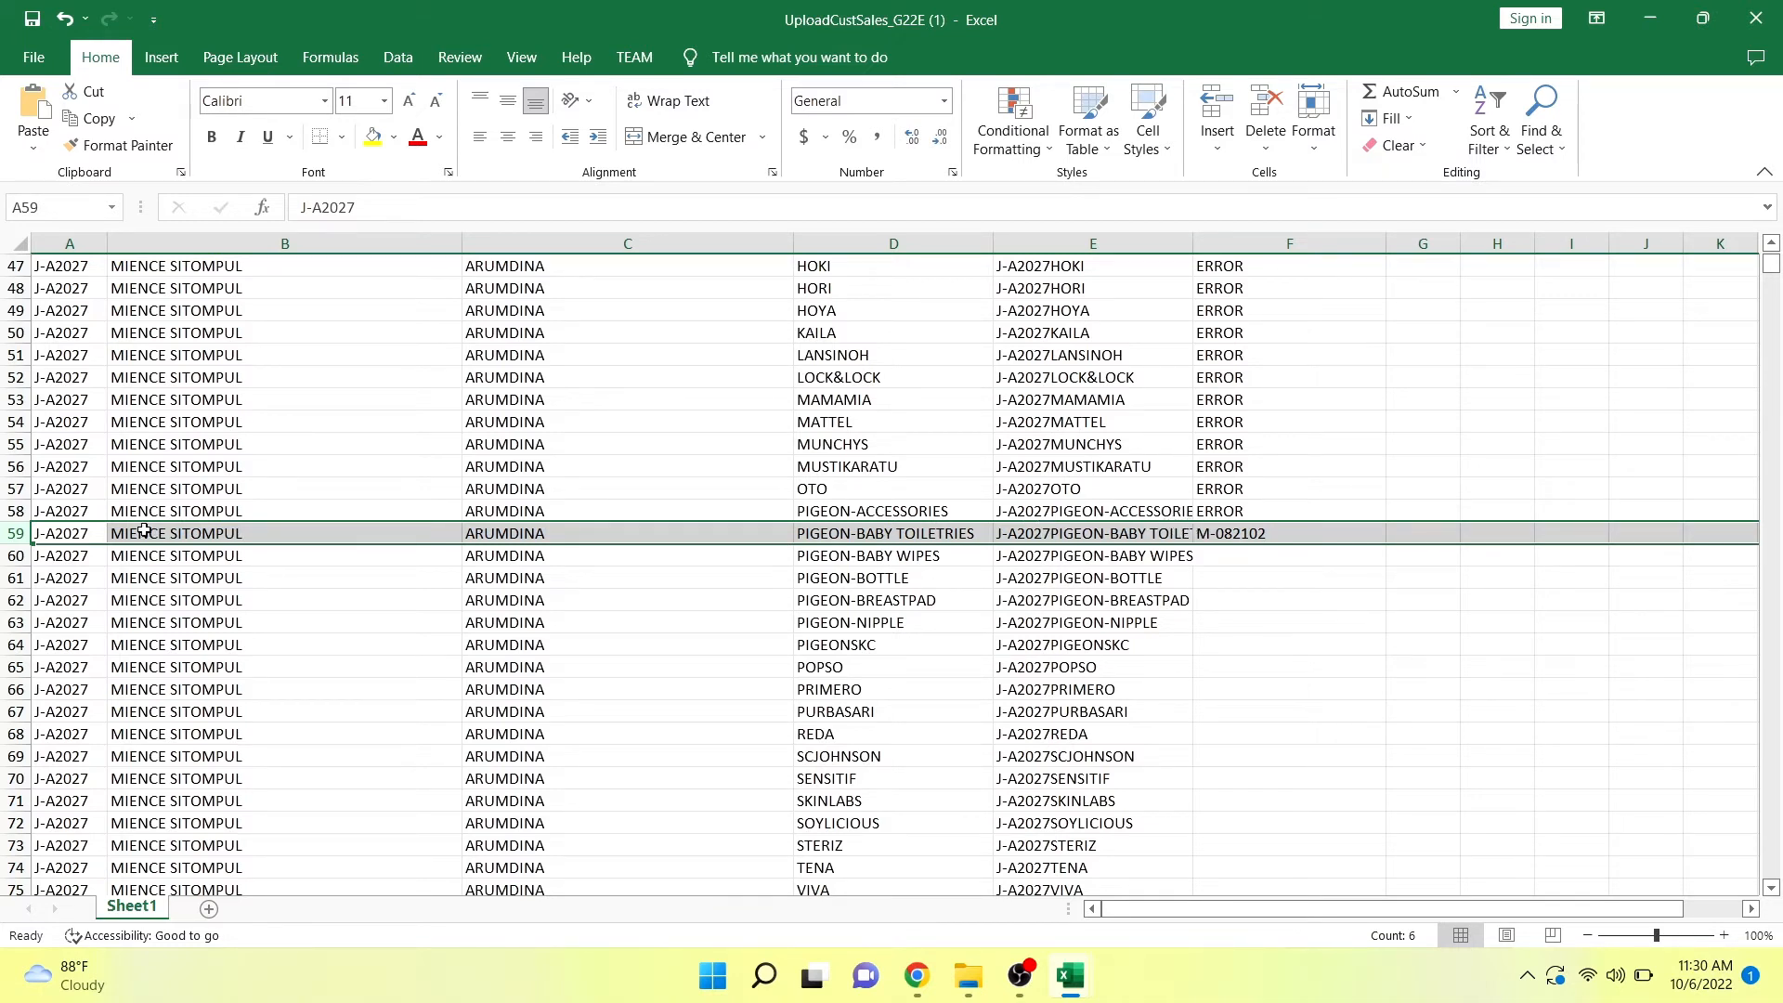
pyautogui.doubleClick(90, 535)
pyautogui.doubleClick(90, 535)
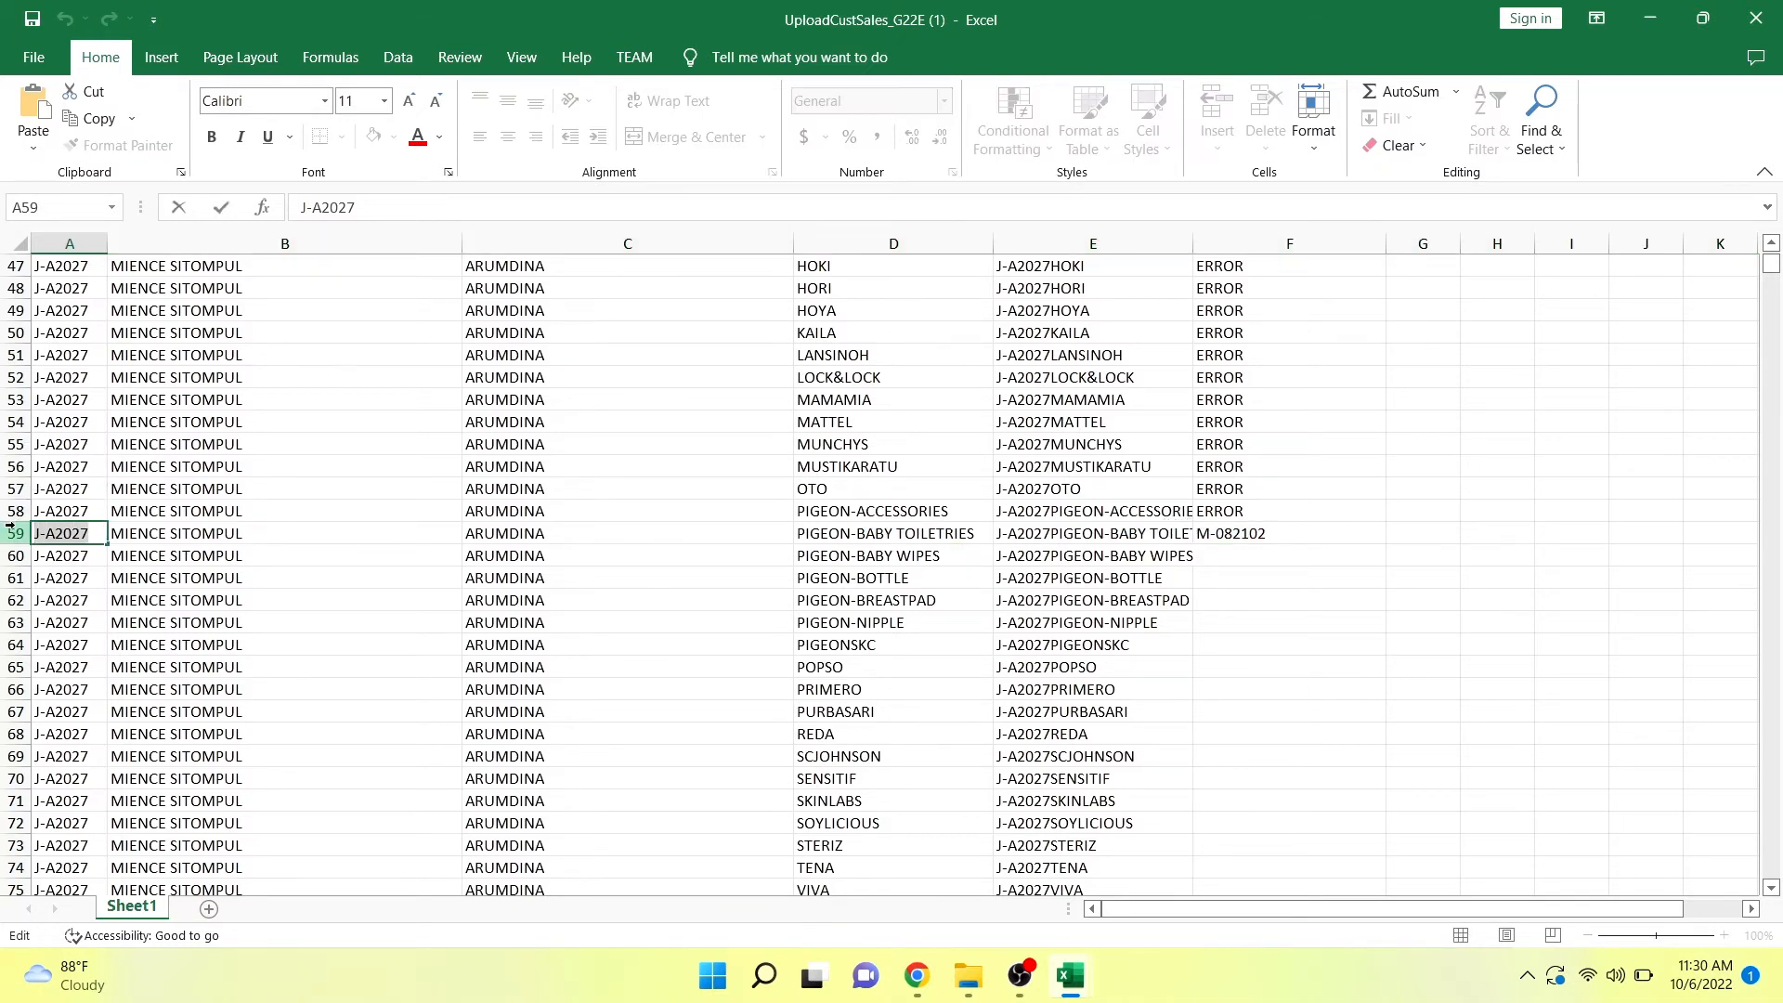
# Switch to the breakdown sales dki update workbook and filter CUSTID on TARGET PERSALESMAN by the customer ID from A59.
pyautogui.moveTo(1072, 980)
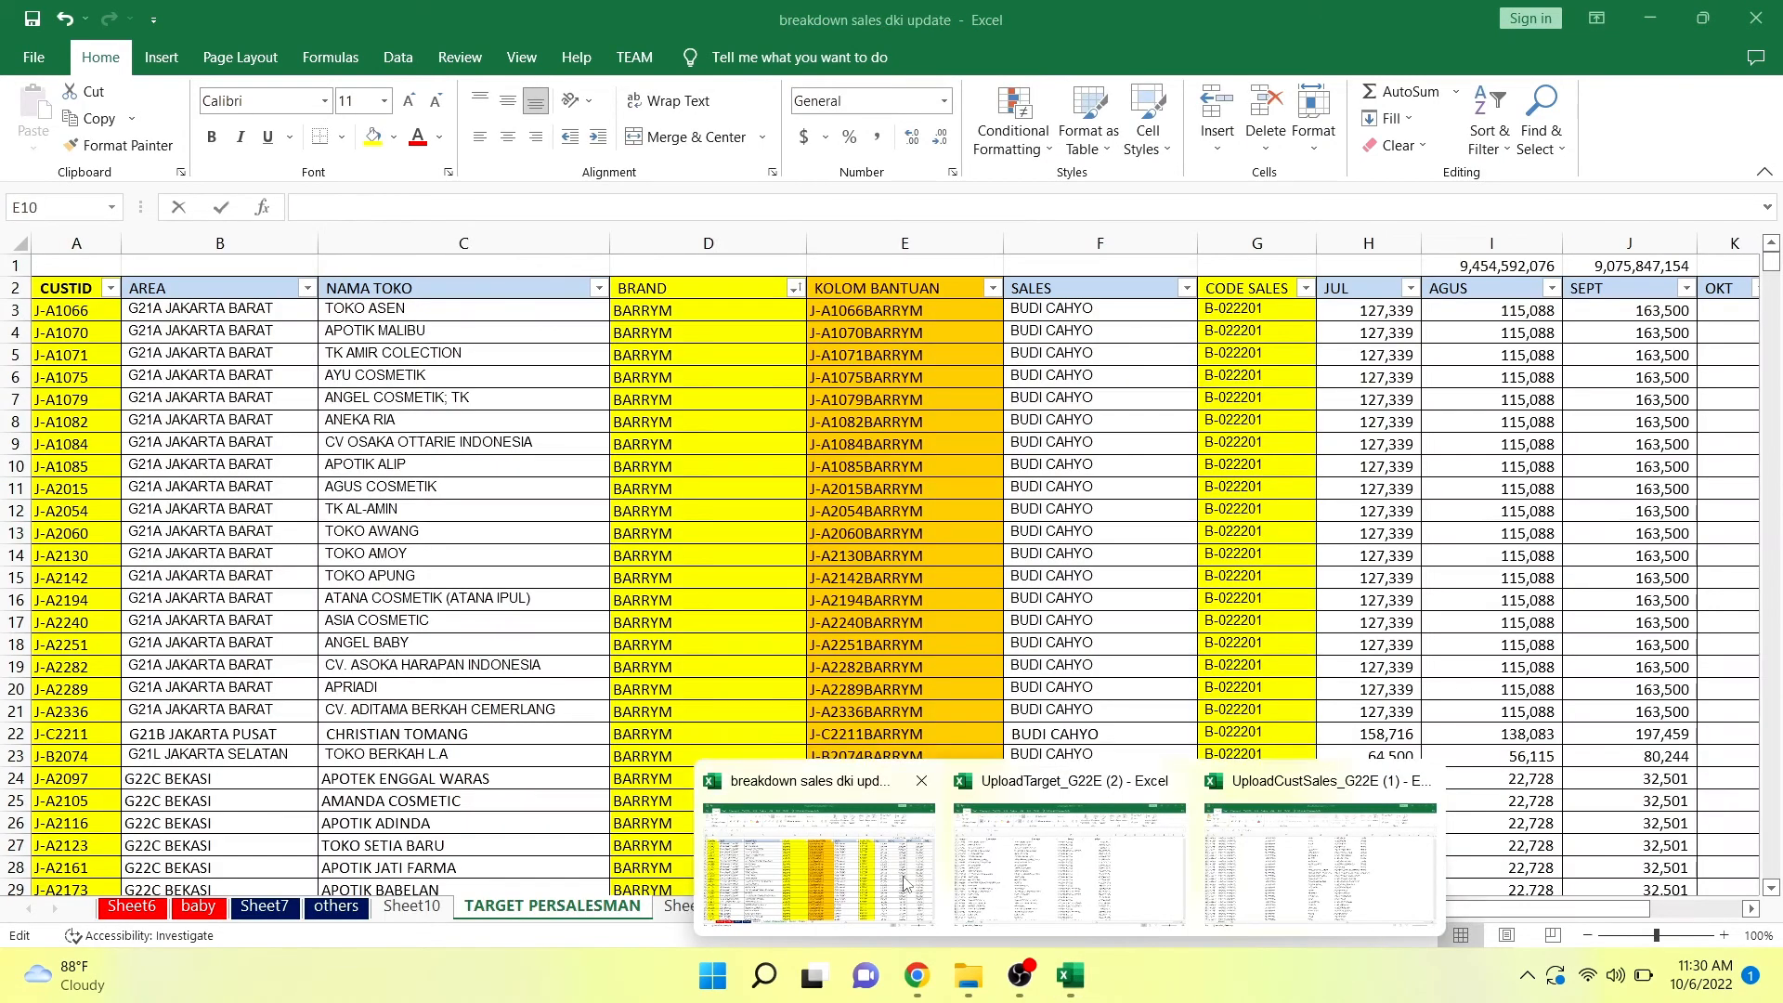
pyautogui.click(905, 882)
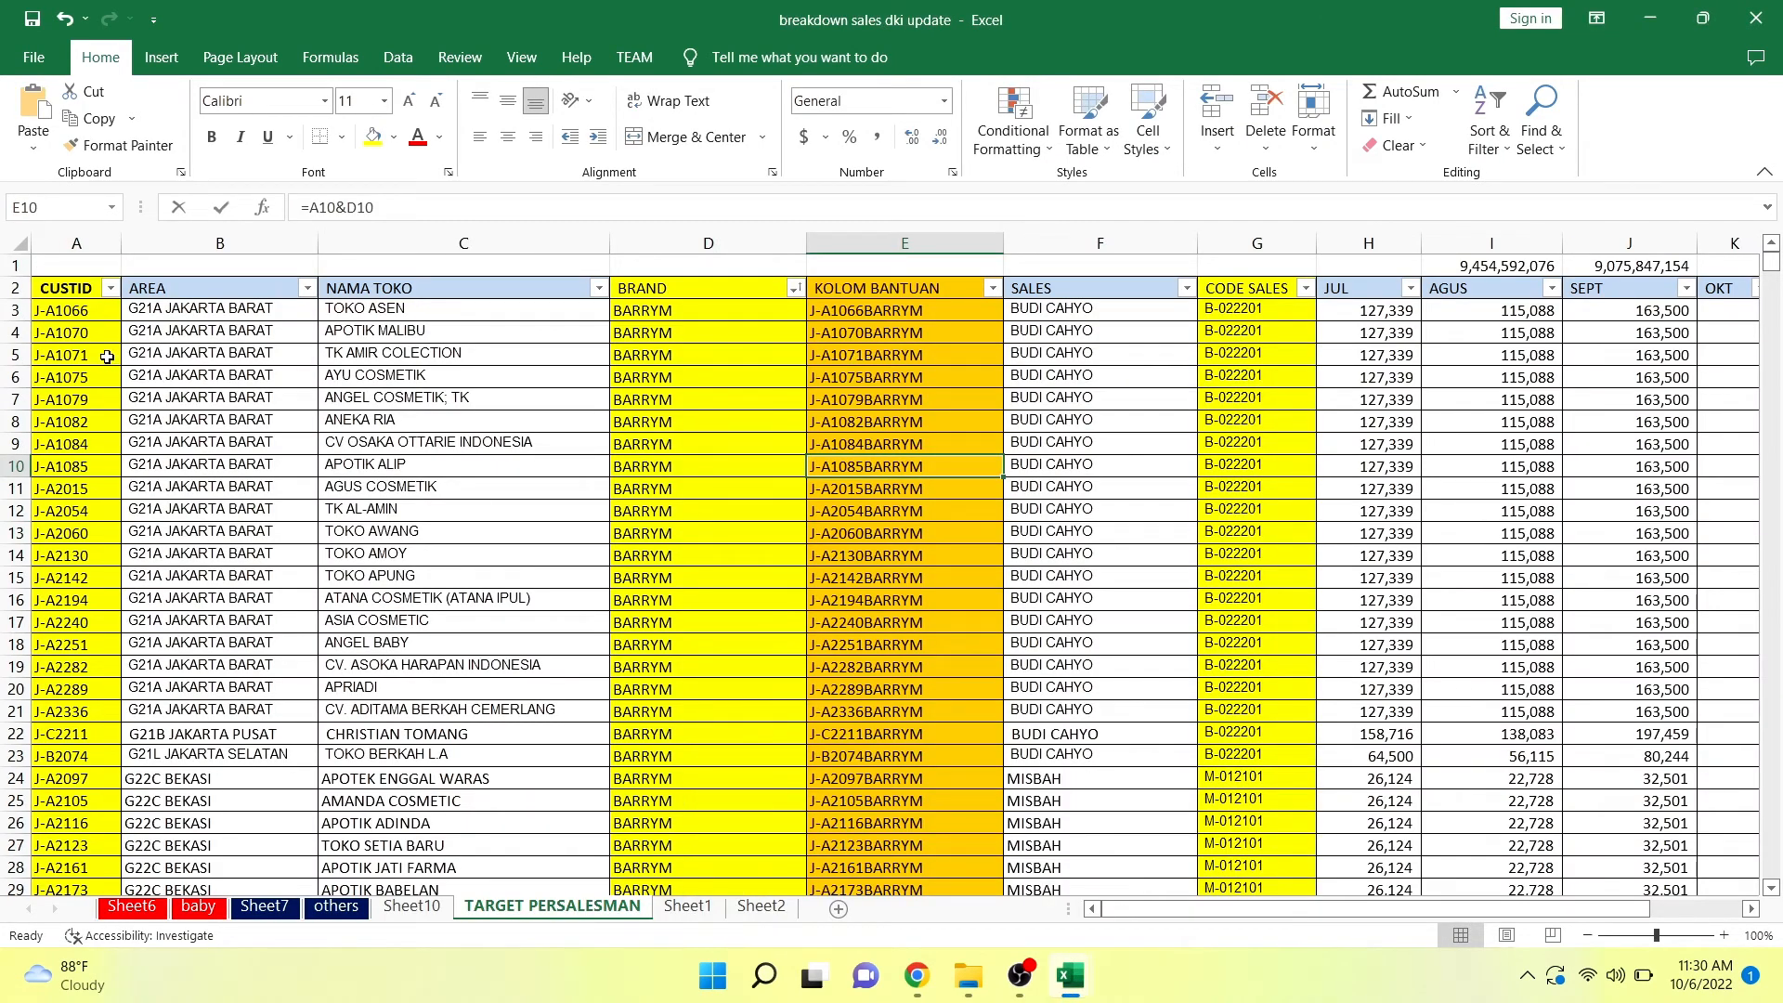
pyautogui.click(79, 242)
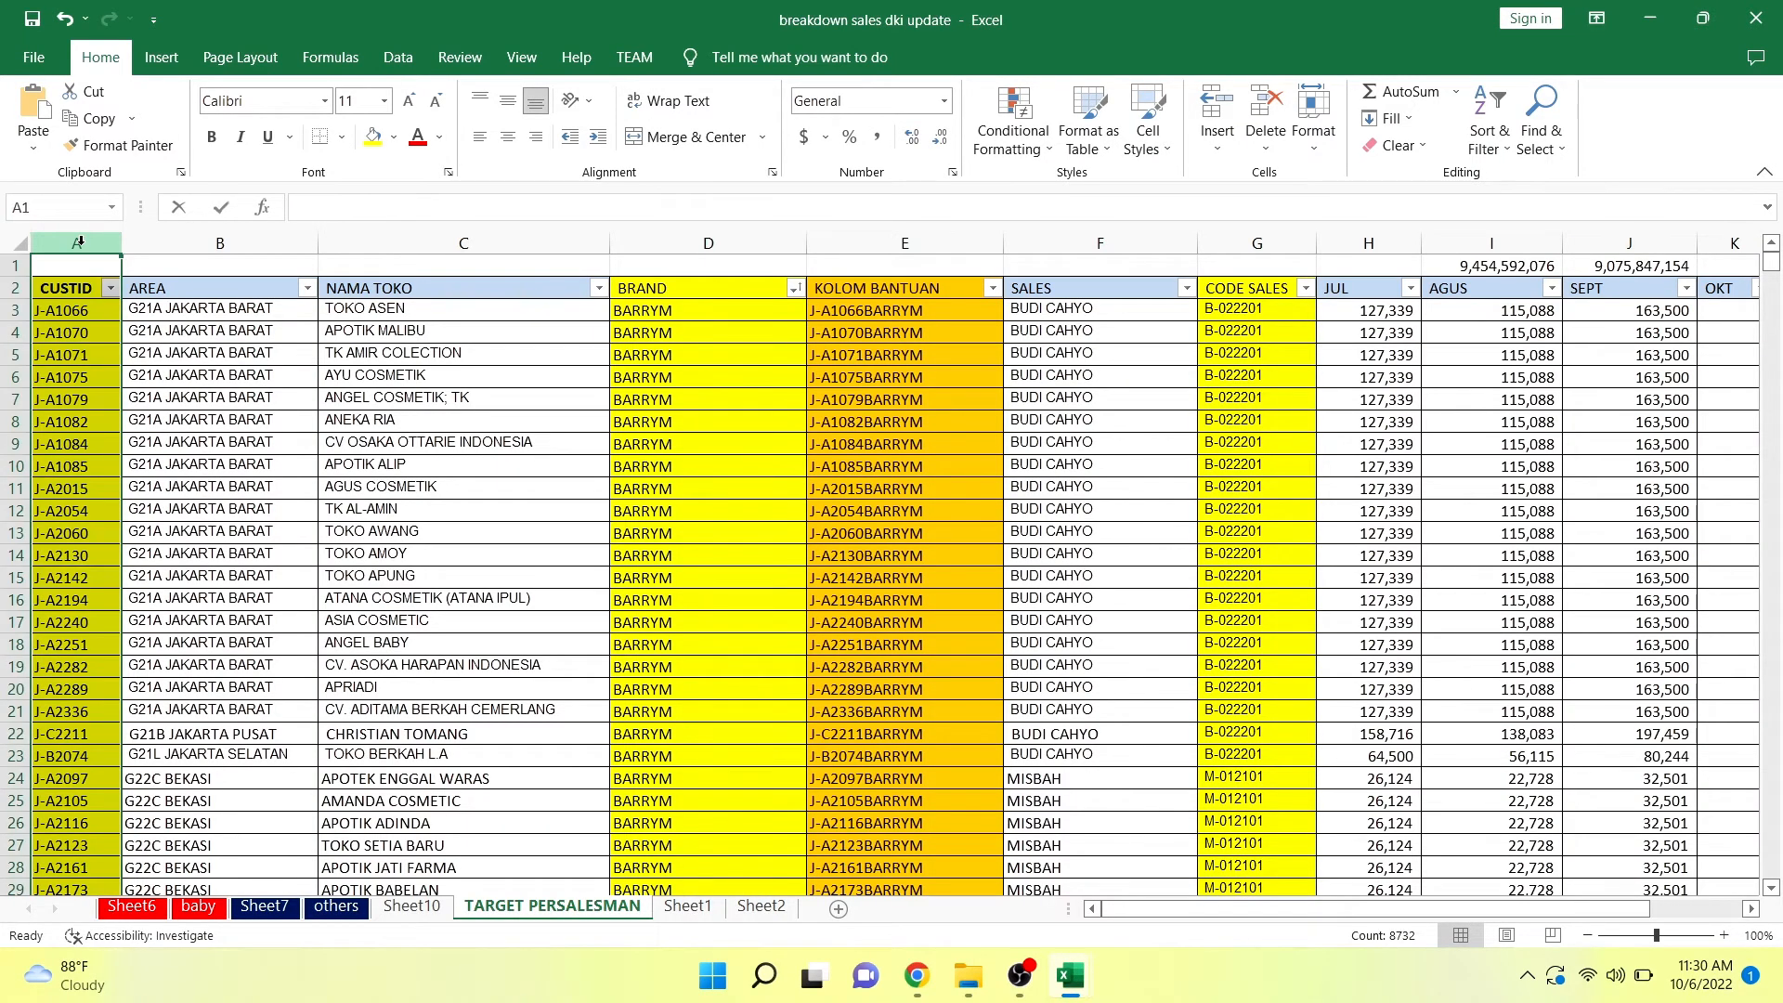
pyautogui.hotkey('ctrl', 'f')
pyautogui.click(1119, 618)
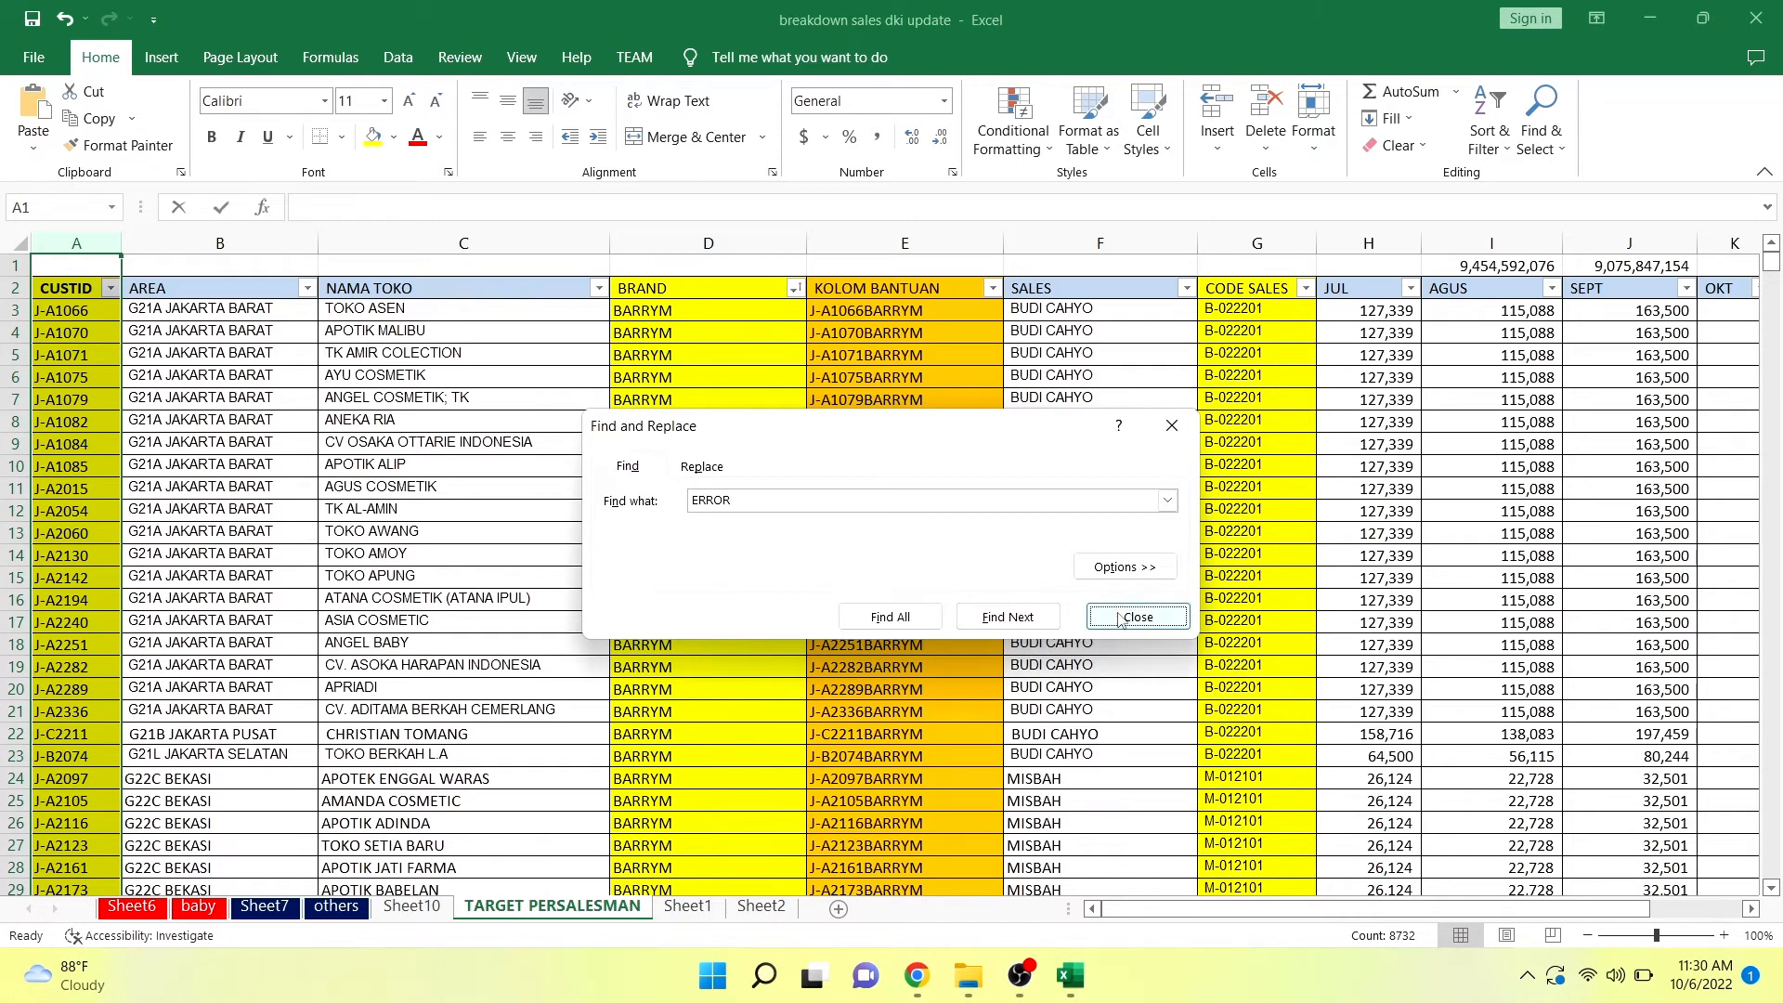
pyautogui.click(111, 288)
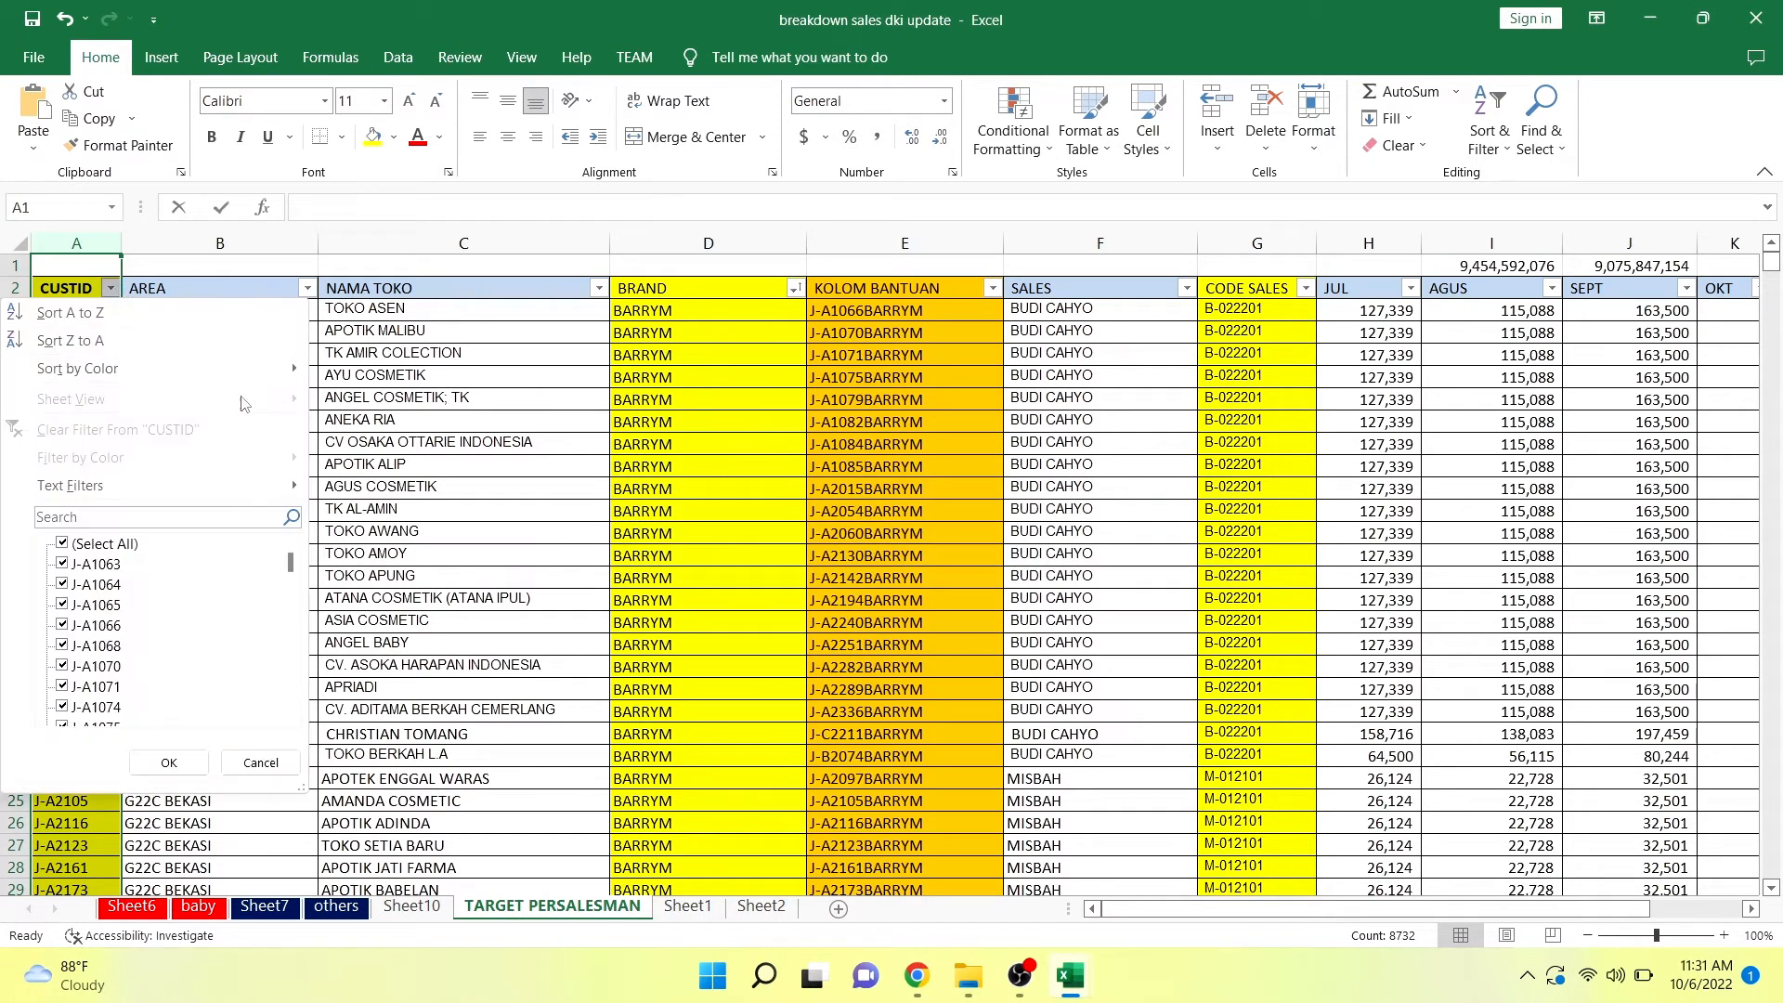
pyautogui.click(139, 517)
pyautogui.write('J-A2027')
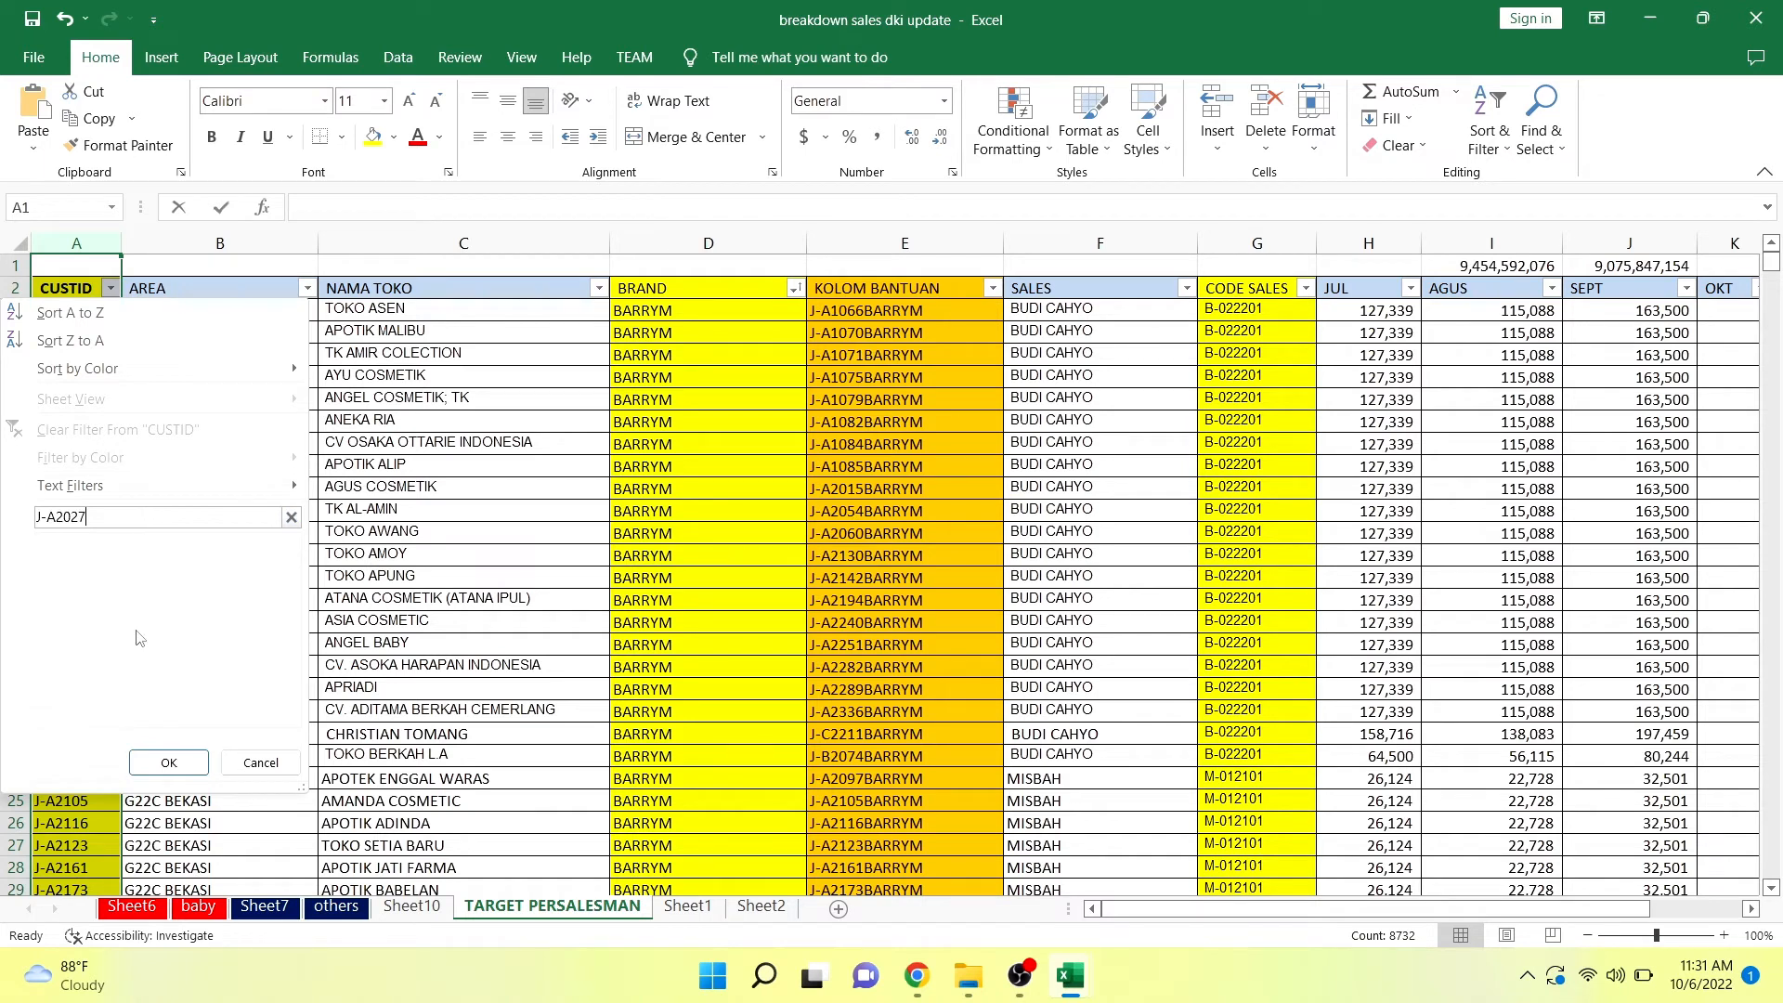
pyautogui.click(187, 767)
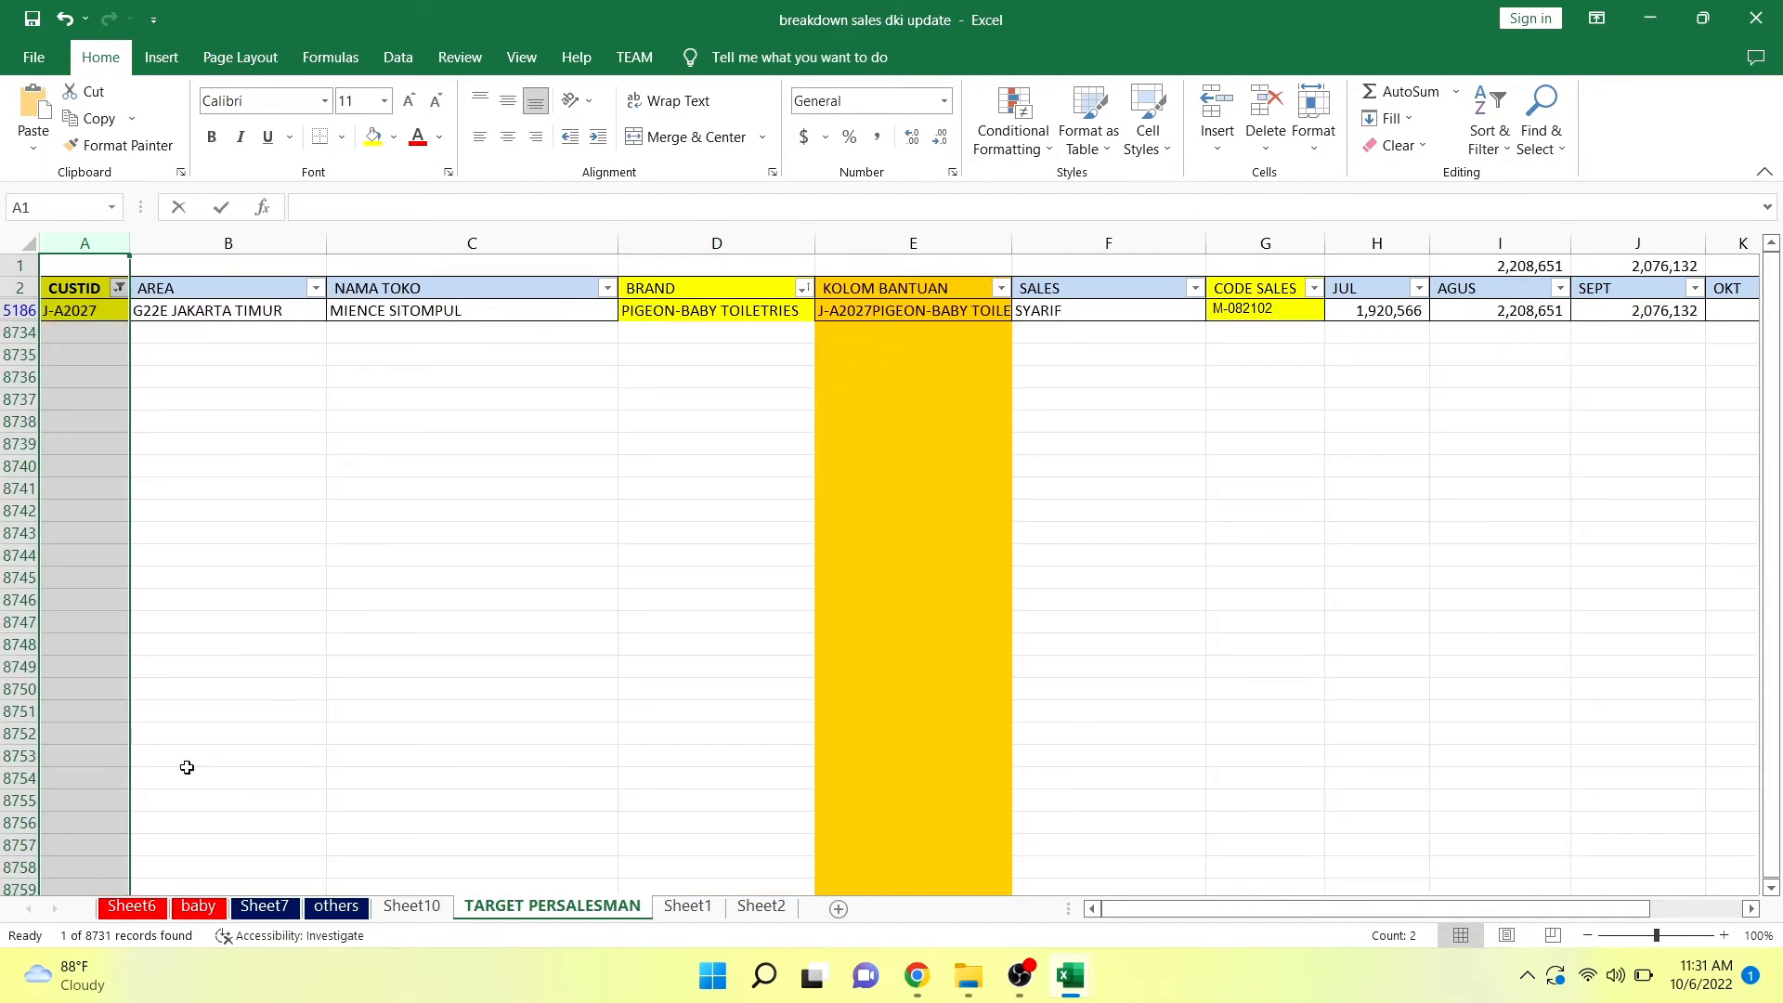
# Examine the filtered customer's row, comparing its brand, helper key, salesperson and sales code.
pyautogui.click(588, 362)
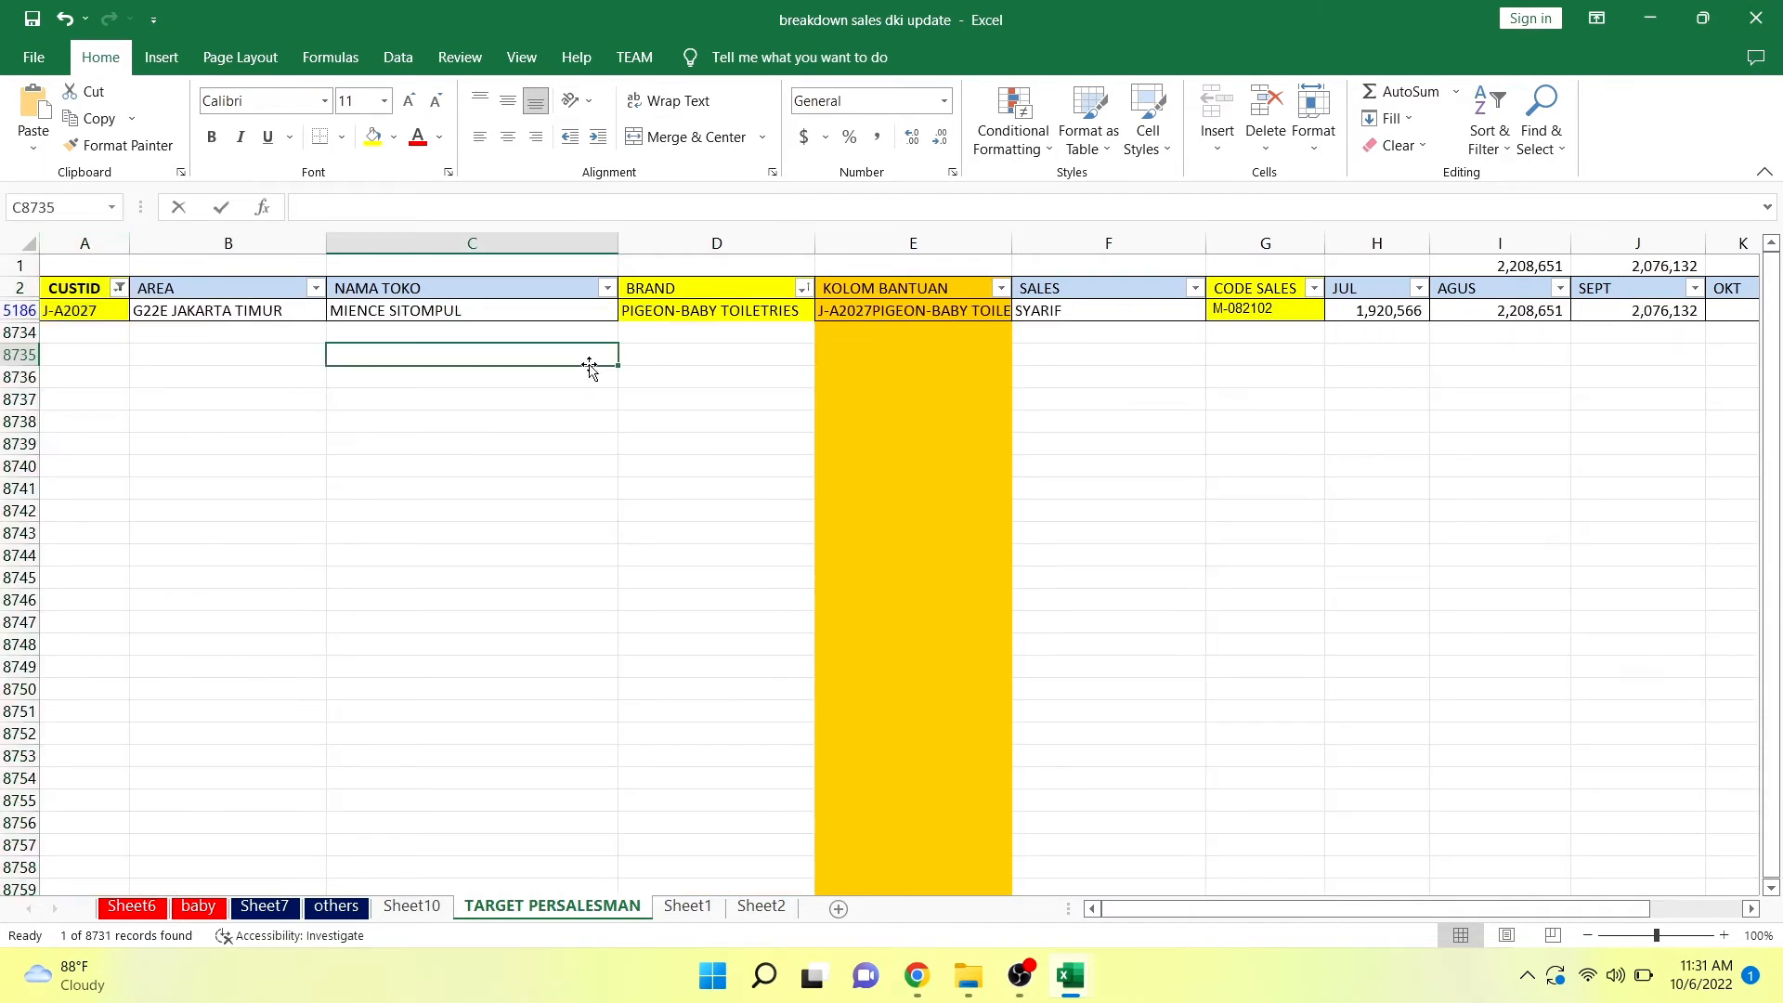
pyautogui.click(88, 310)
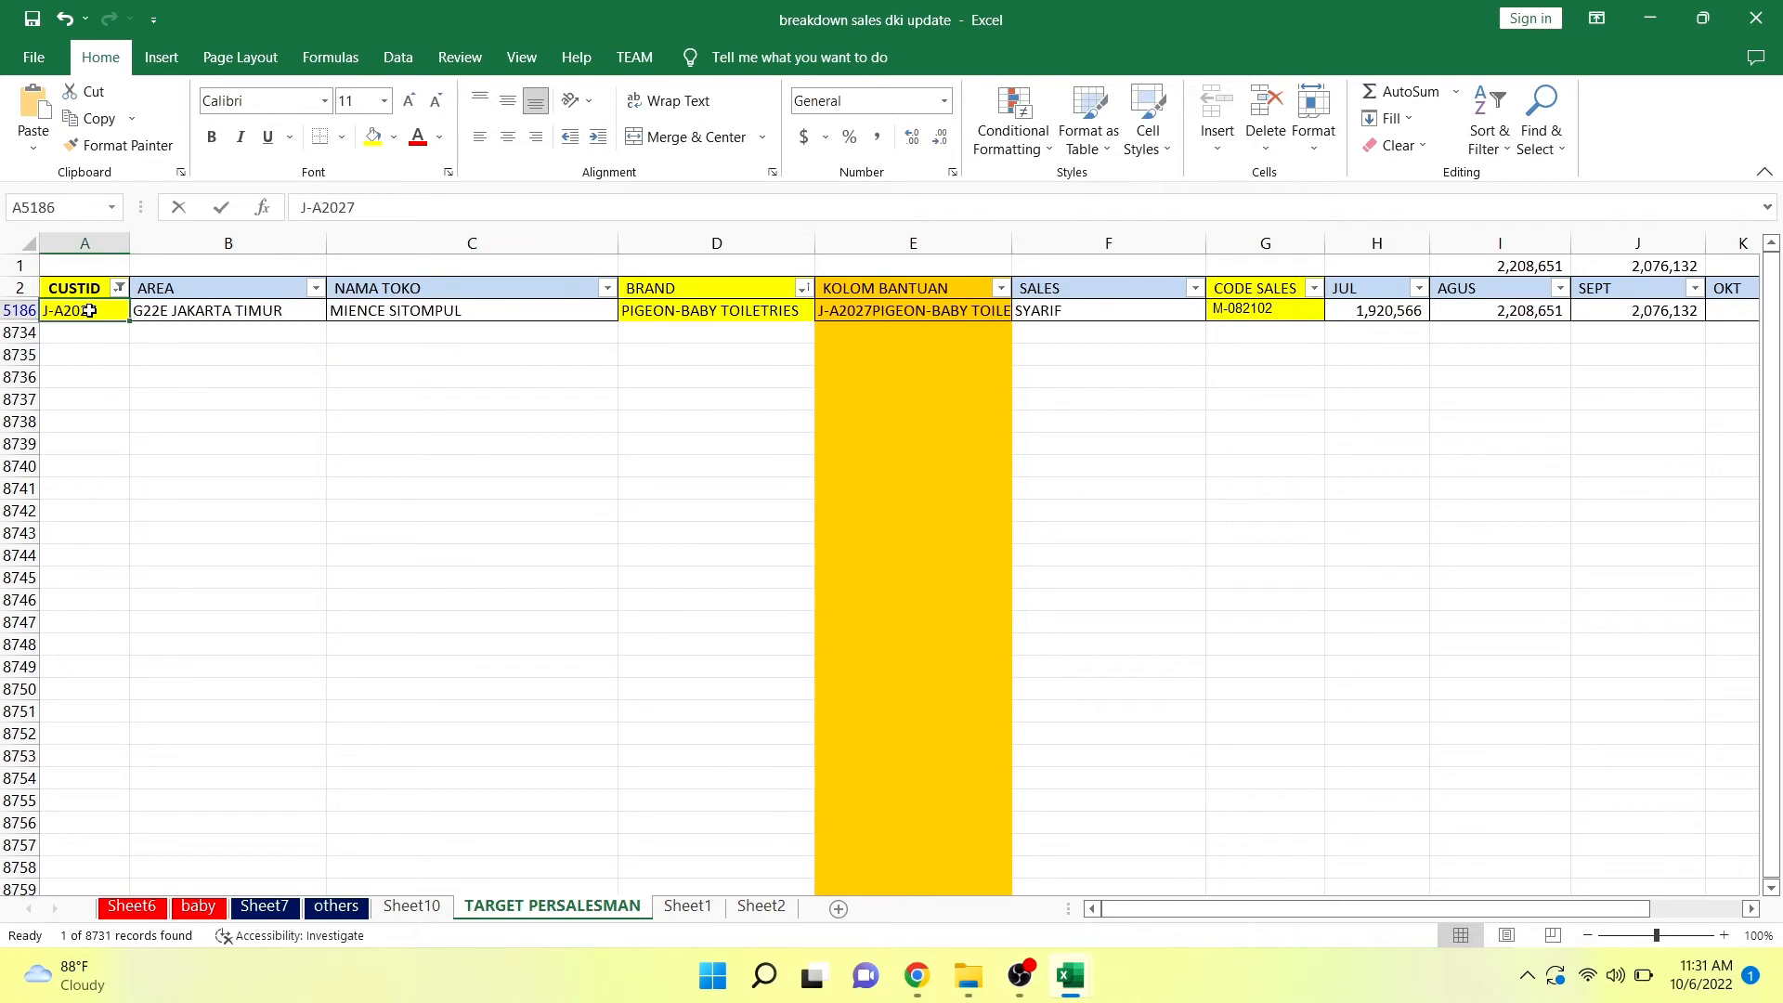
pyautogui.press('Right')
pyautogui.press('Right')
pyautogui.press('Right')
pyautogui.press('Right')
pyautogui.press('Left')
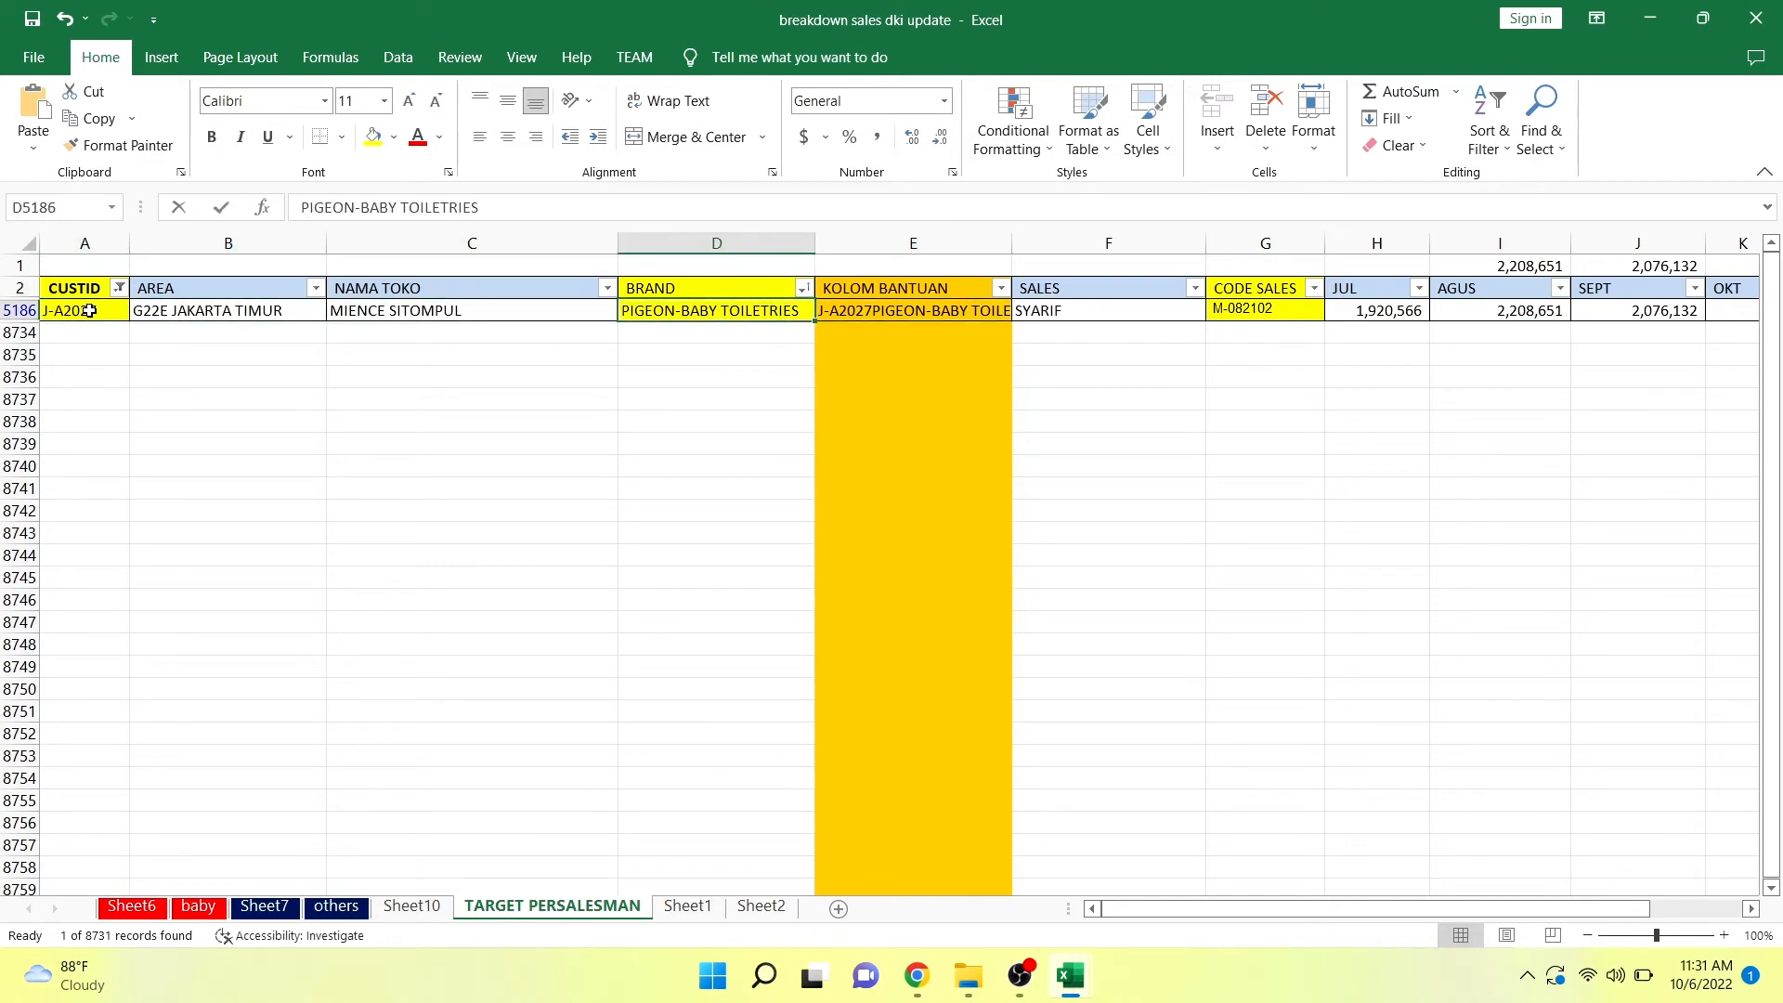
pyautogui.press('Right')
pyautogui.press('Right')
pyautogui.press('Right')
pyautogui.press('Right')
pyautogui.press('Right')
pyautogui.press('Right')
pyautogui.press('Right')
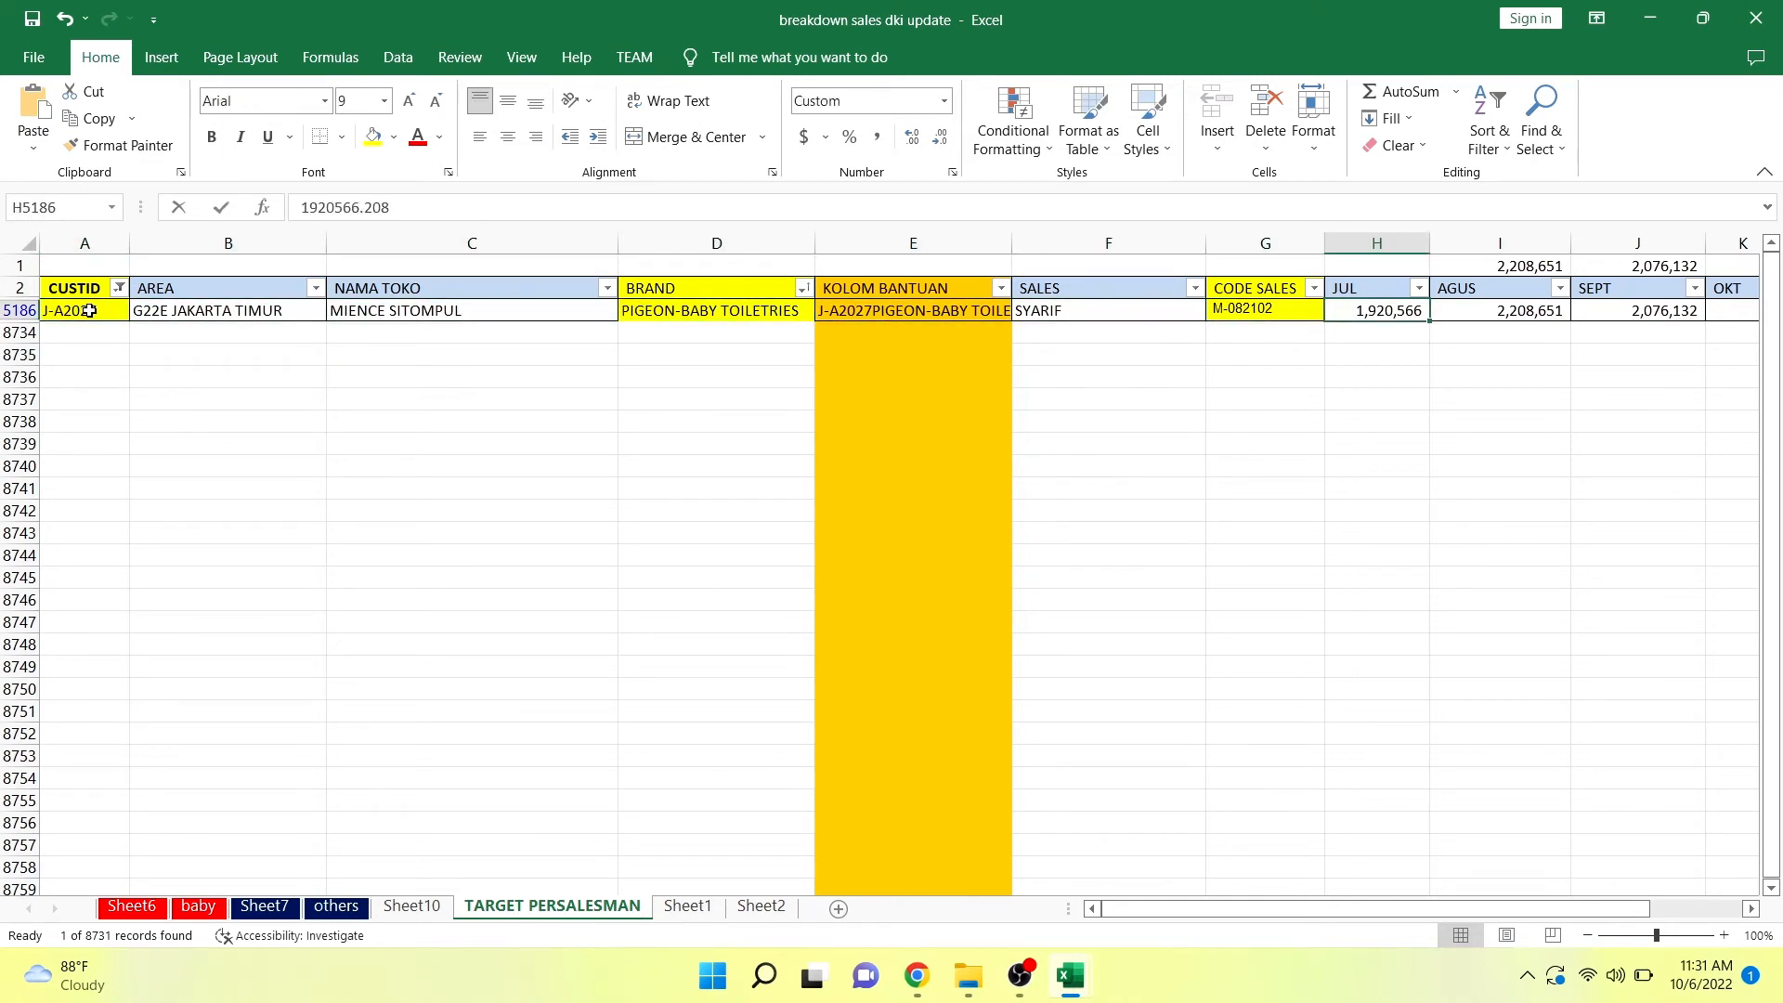
pyautogui.press('Left')
pyautogui.press('Left')
pyautogui.press('Left')
pyautogui.press('Left')
pyautogui.press('Left')
pyautogui.press('Left')
pyautogui.press('Left')
pyautogui.press('Left')
pyautogui.press('Left')
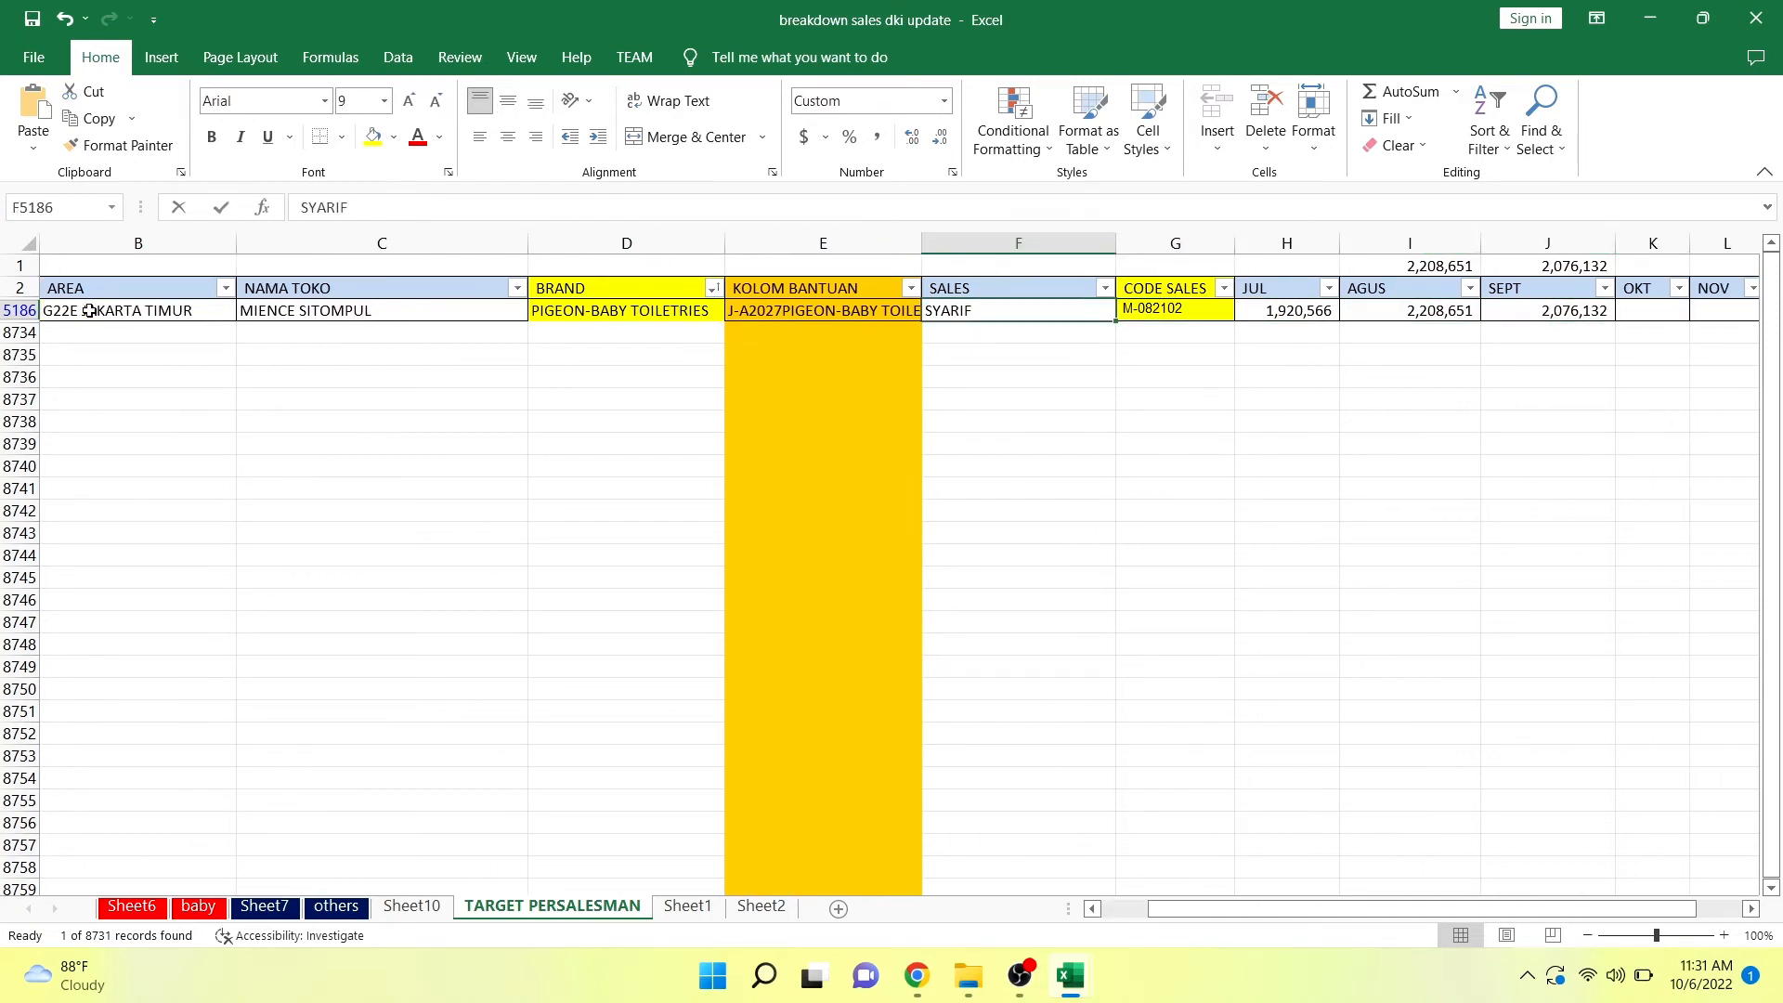
# Review the filtered PIGEON-BABY TOILETRIES row from its customer ID across to the JUL target and back.
pyautogui.press('Left')
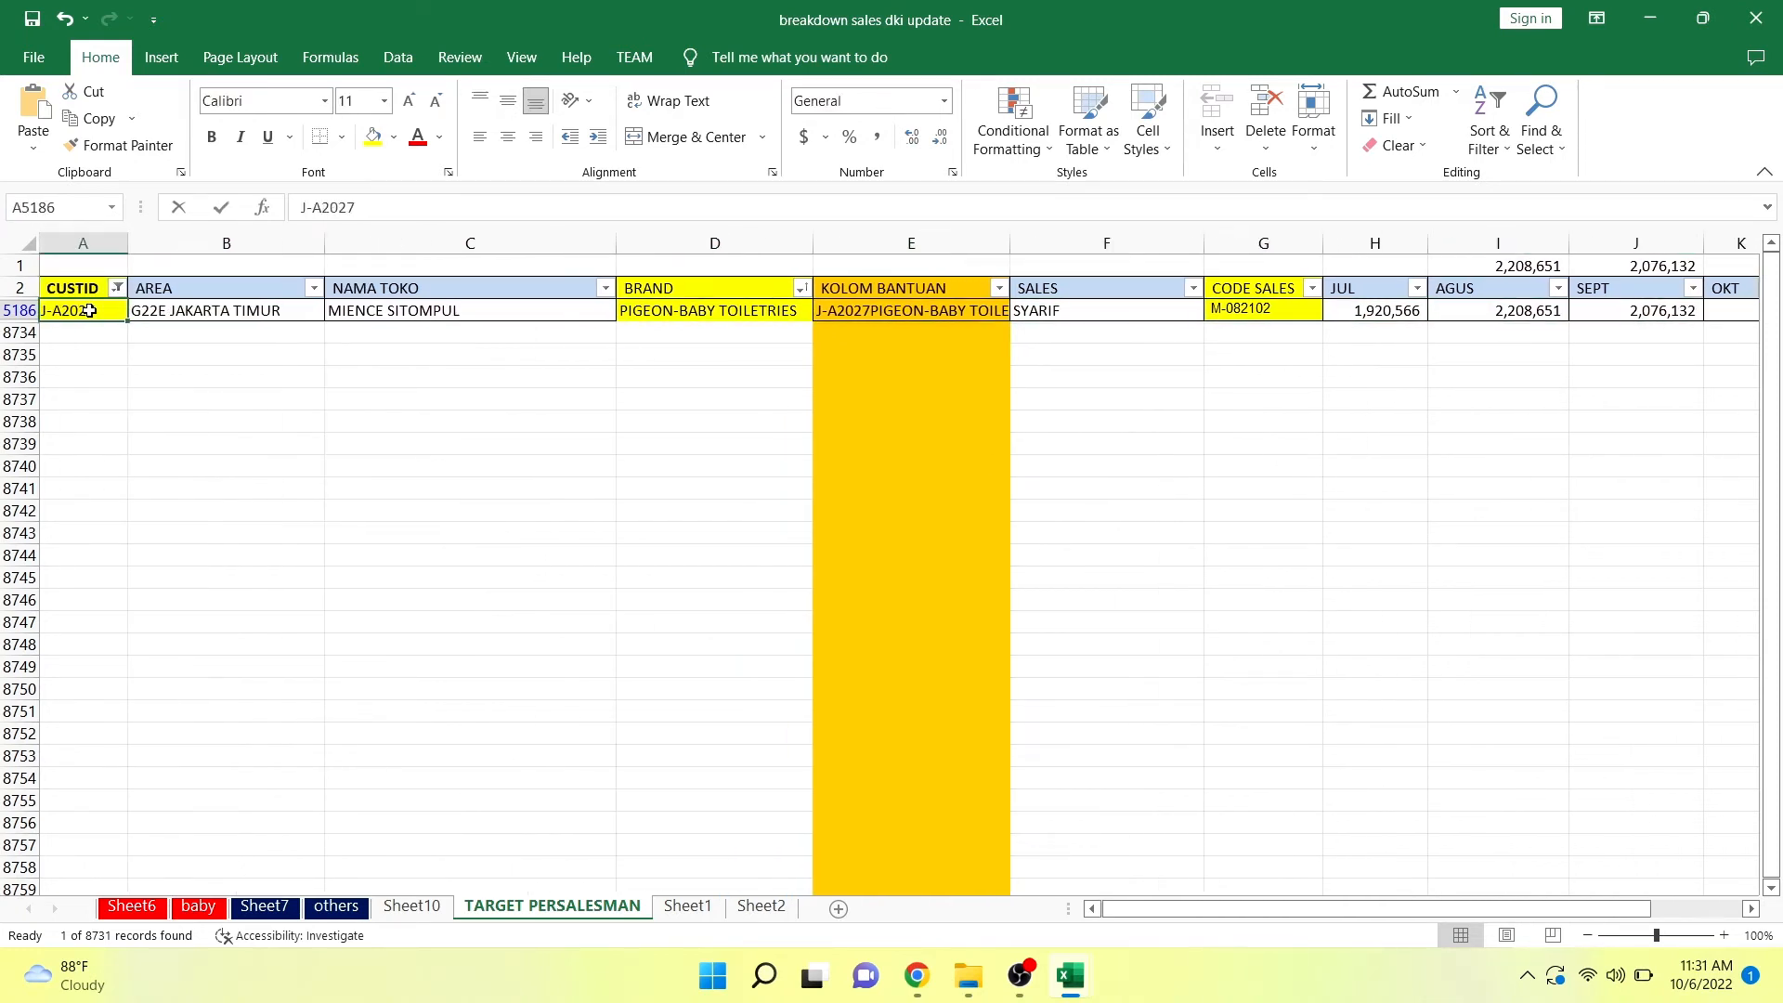
pyautogui.press('Right')
pyautogui.press('Right')
pyautogui.press('Right')
pyautogui.press('Right')
pyautogui.press('Right')
pyautogui.press('Right')
pyautogui.press('Right')
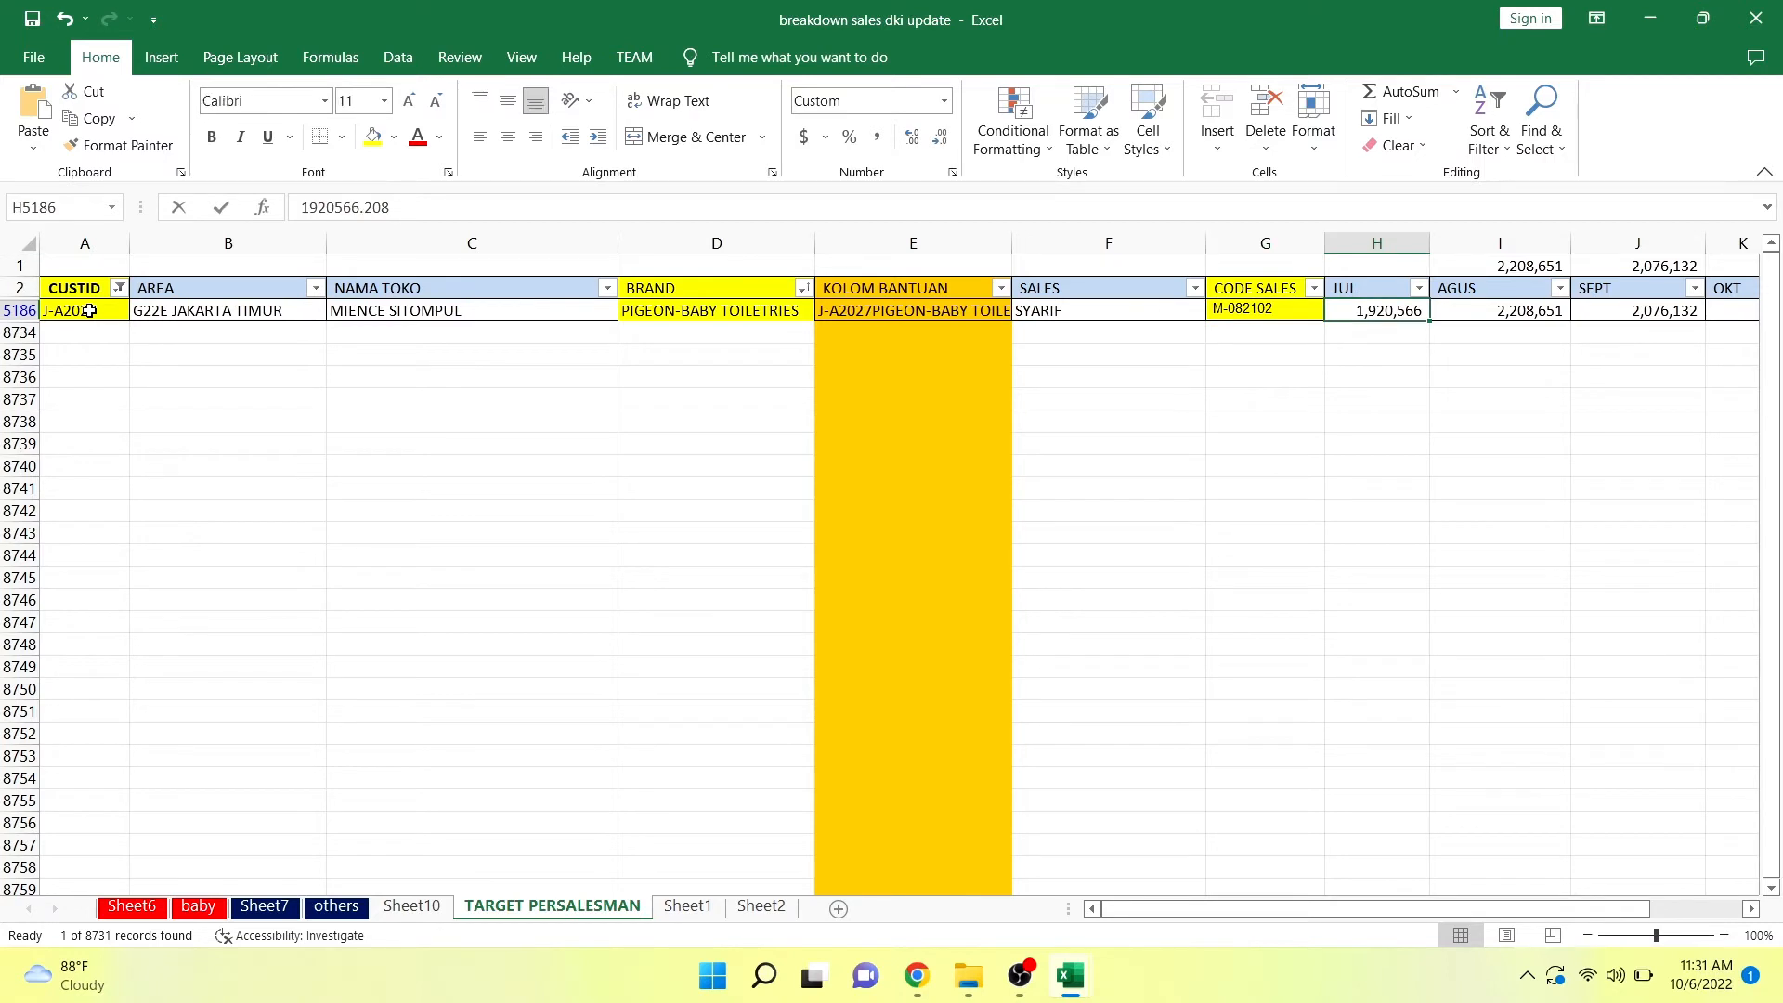
pyautogui.press('Left')
pyautogui.press('Left')
pyautogui.press('Left')
pyautogui.press('Left')
pyautogui.press('Left')
pyautogui.press('Left')
pyautogui.press('Left')
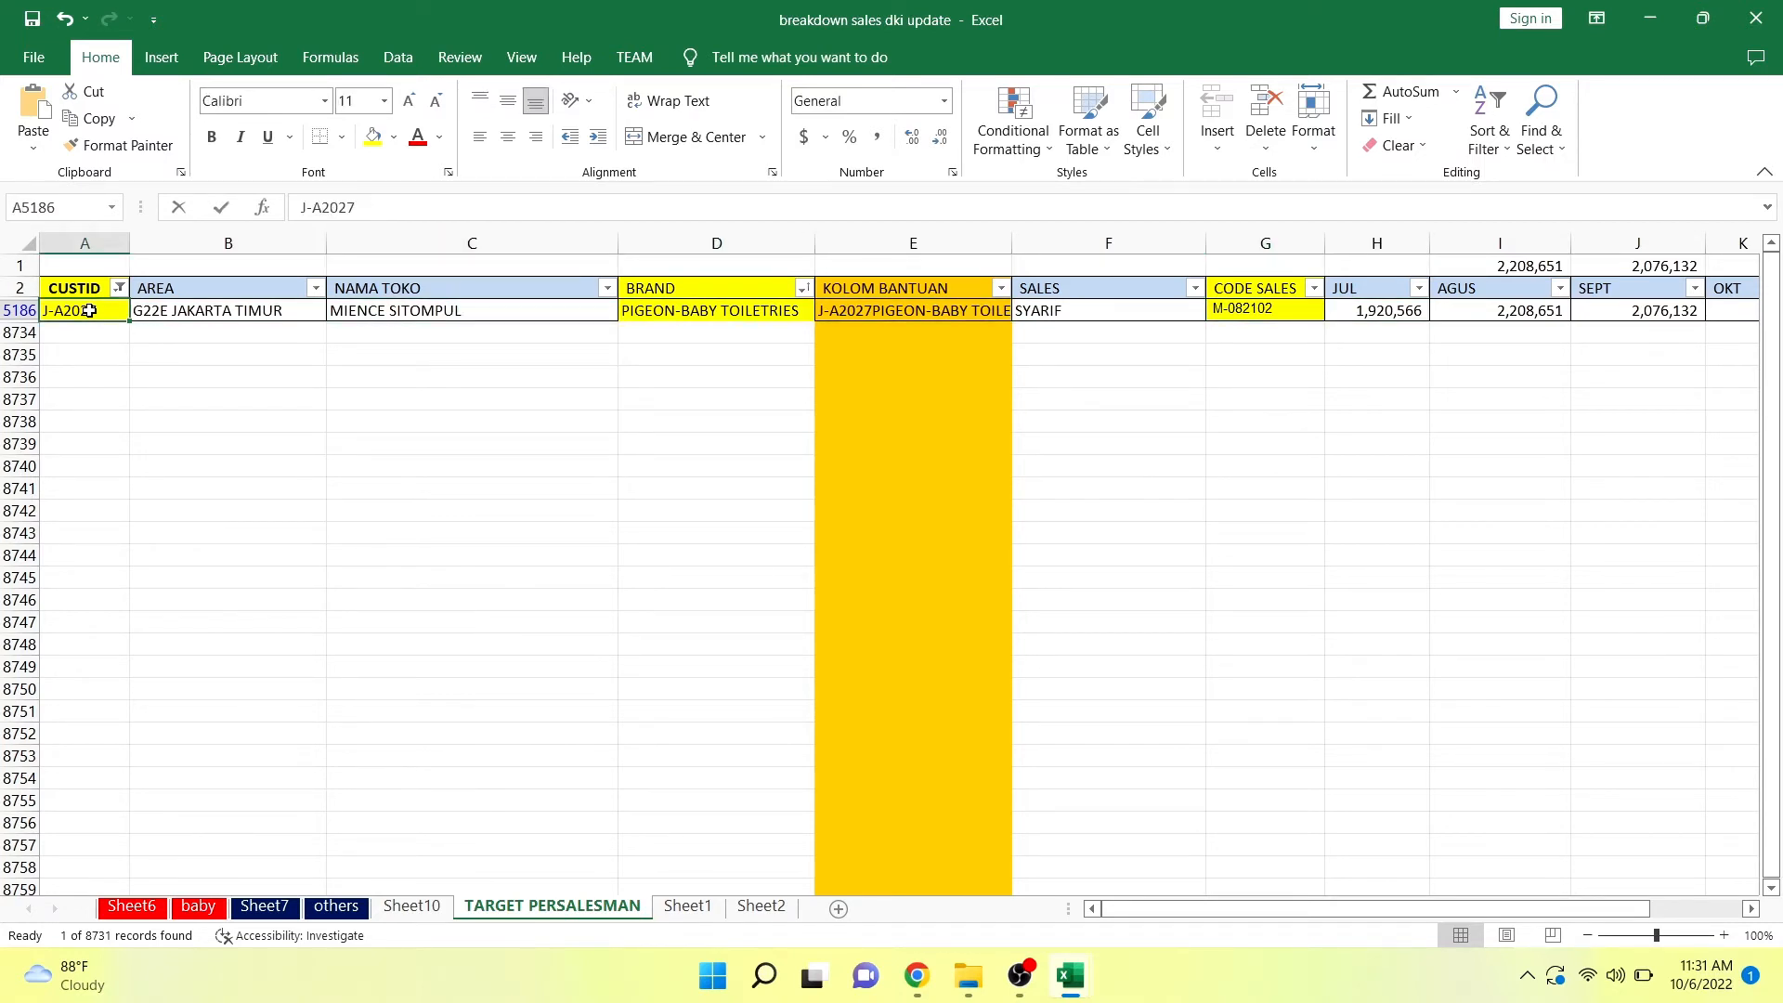
# Reset the CUSTID filter to show all customers and switch back to the UploadCustSales_G22E (1) workbook.
pyautogui.click(117, 291)
pyautogui.click(90, 565)
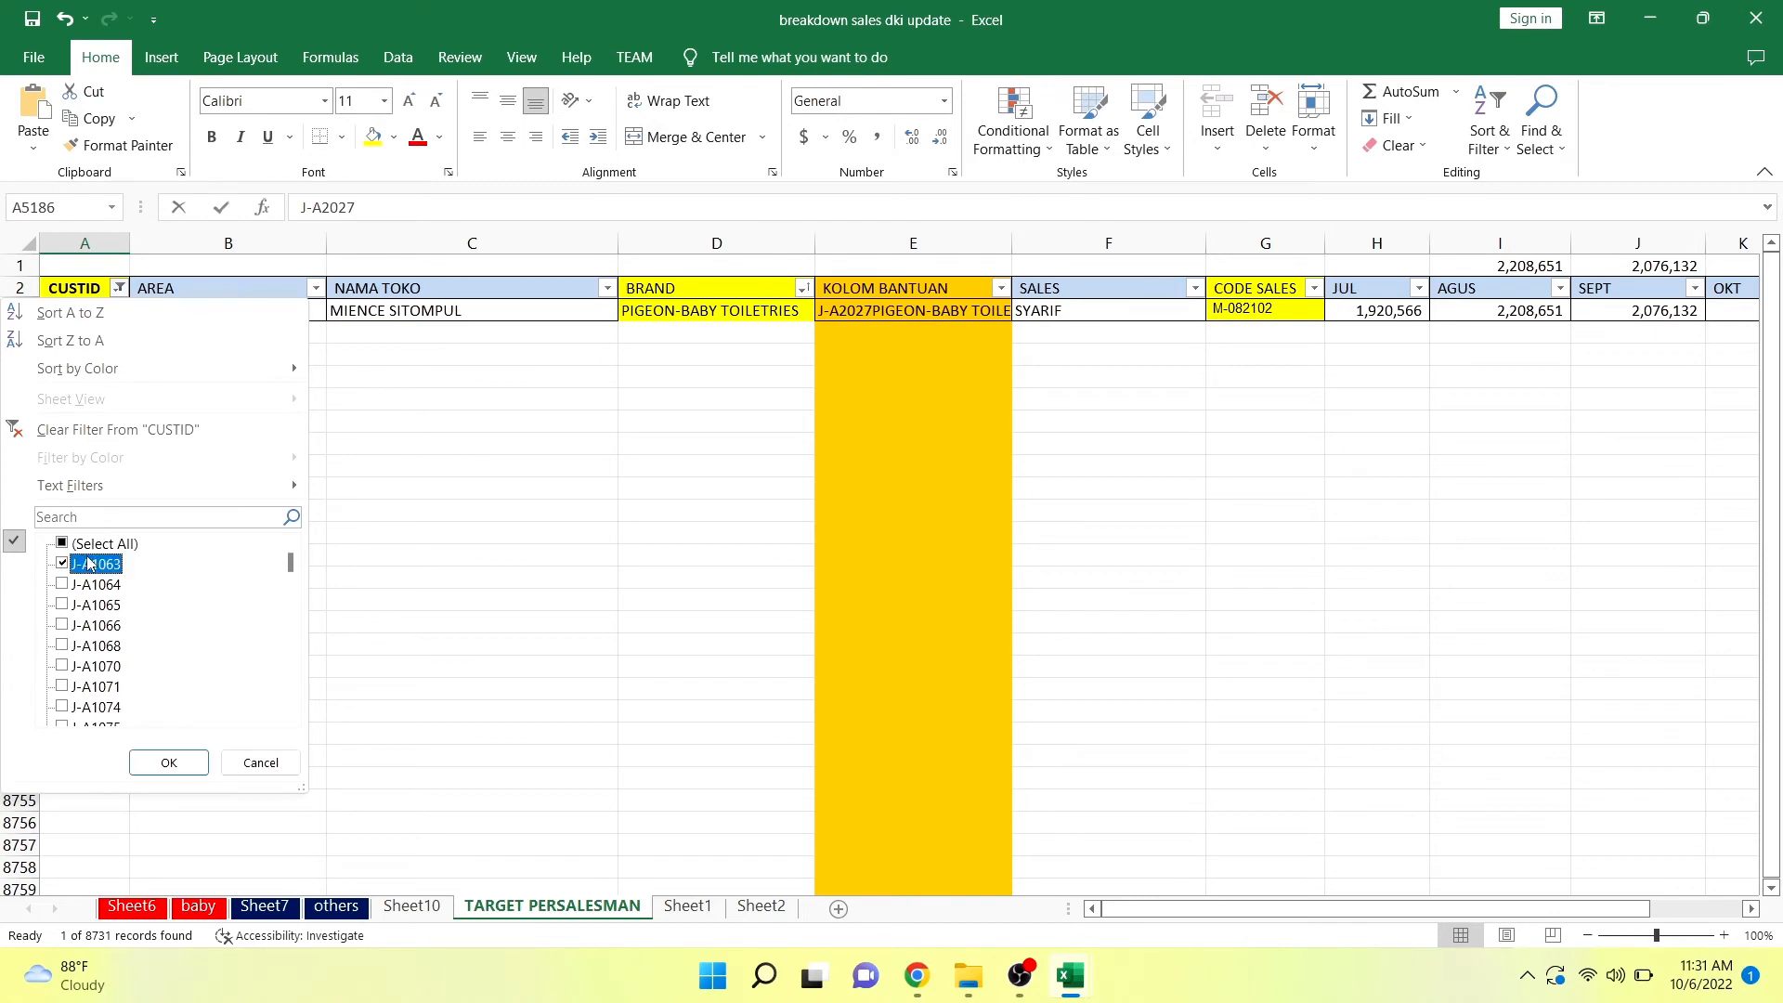
pyautogui.click(87, 547)
pyautogui.click(170, 764)
pyautogui.hotkey('alt', 'Tab')
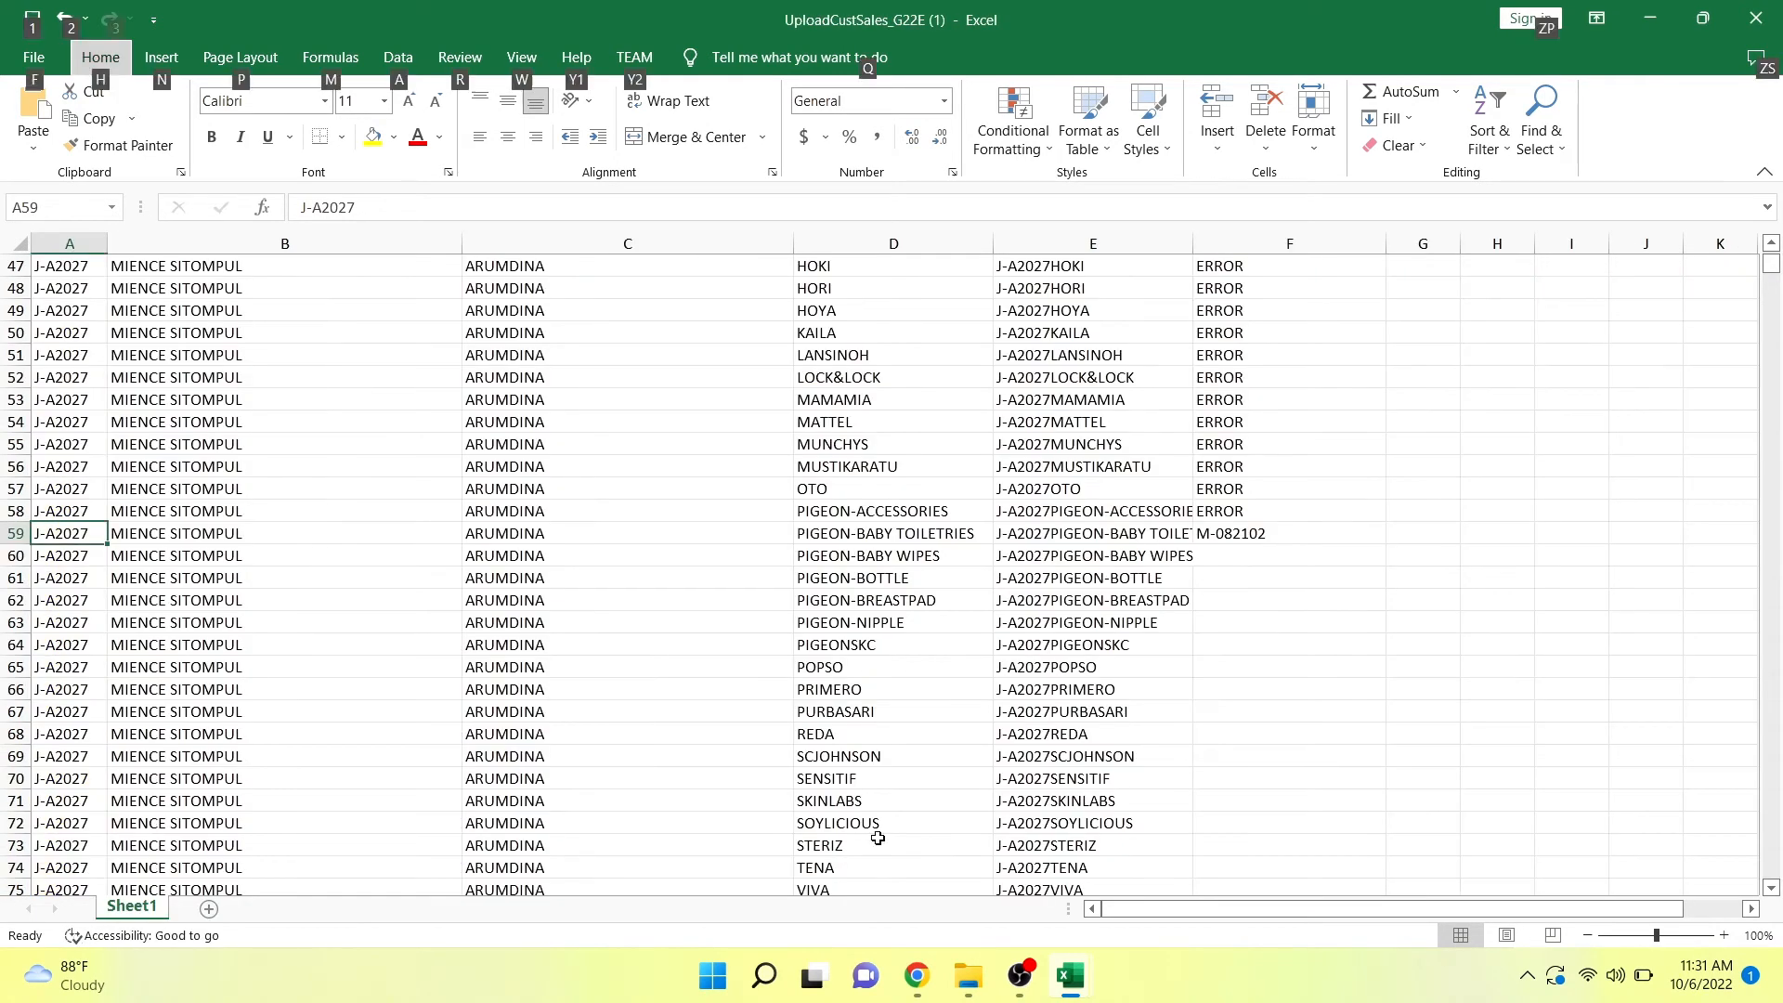
# Check the Sales entries in F58 to F60 and the distinct values offered by the Sales filter.
pyautogui.click(1254, 556)
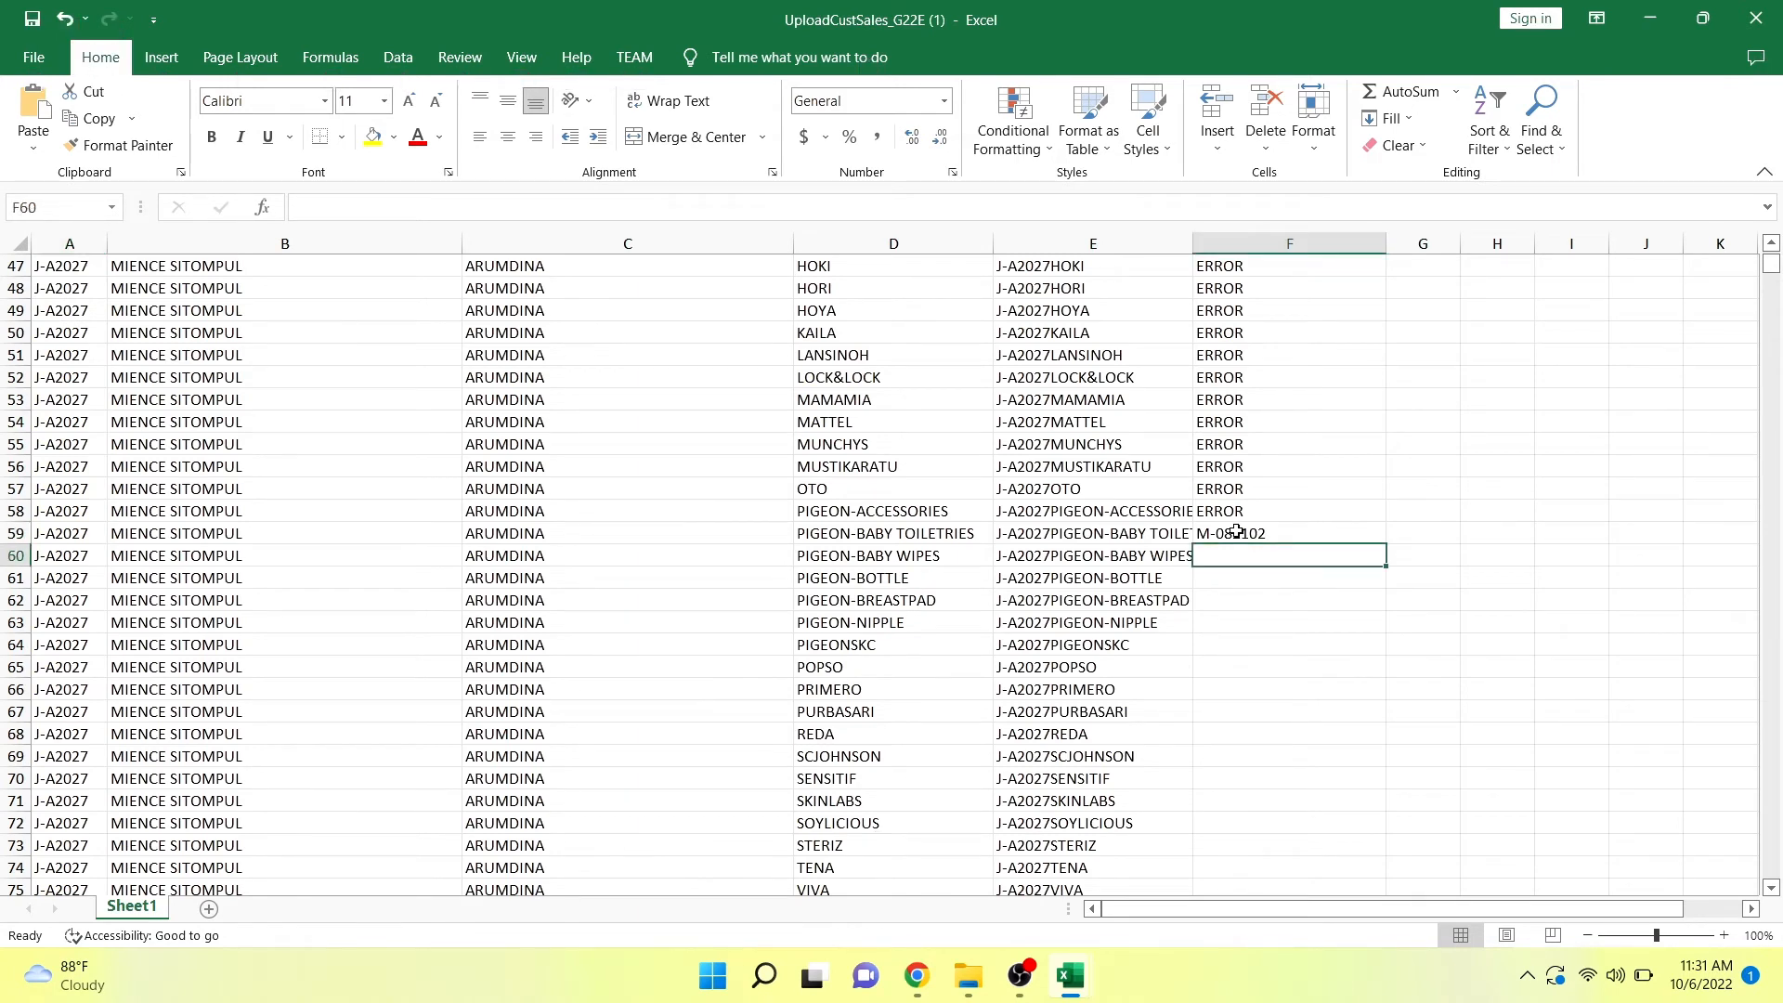
pyautogui.click(1234, 521)
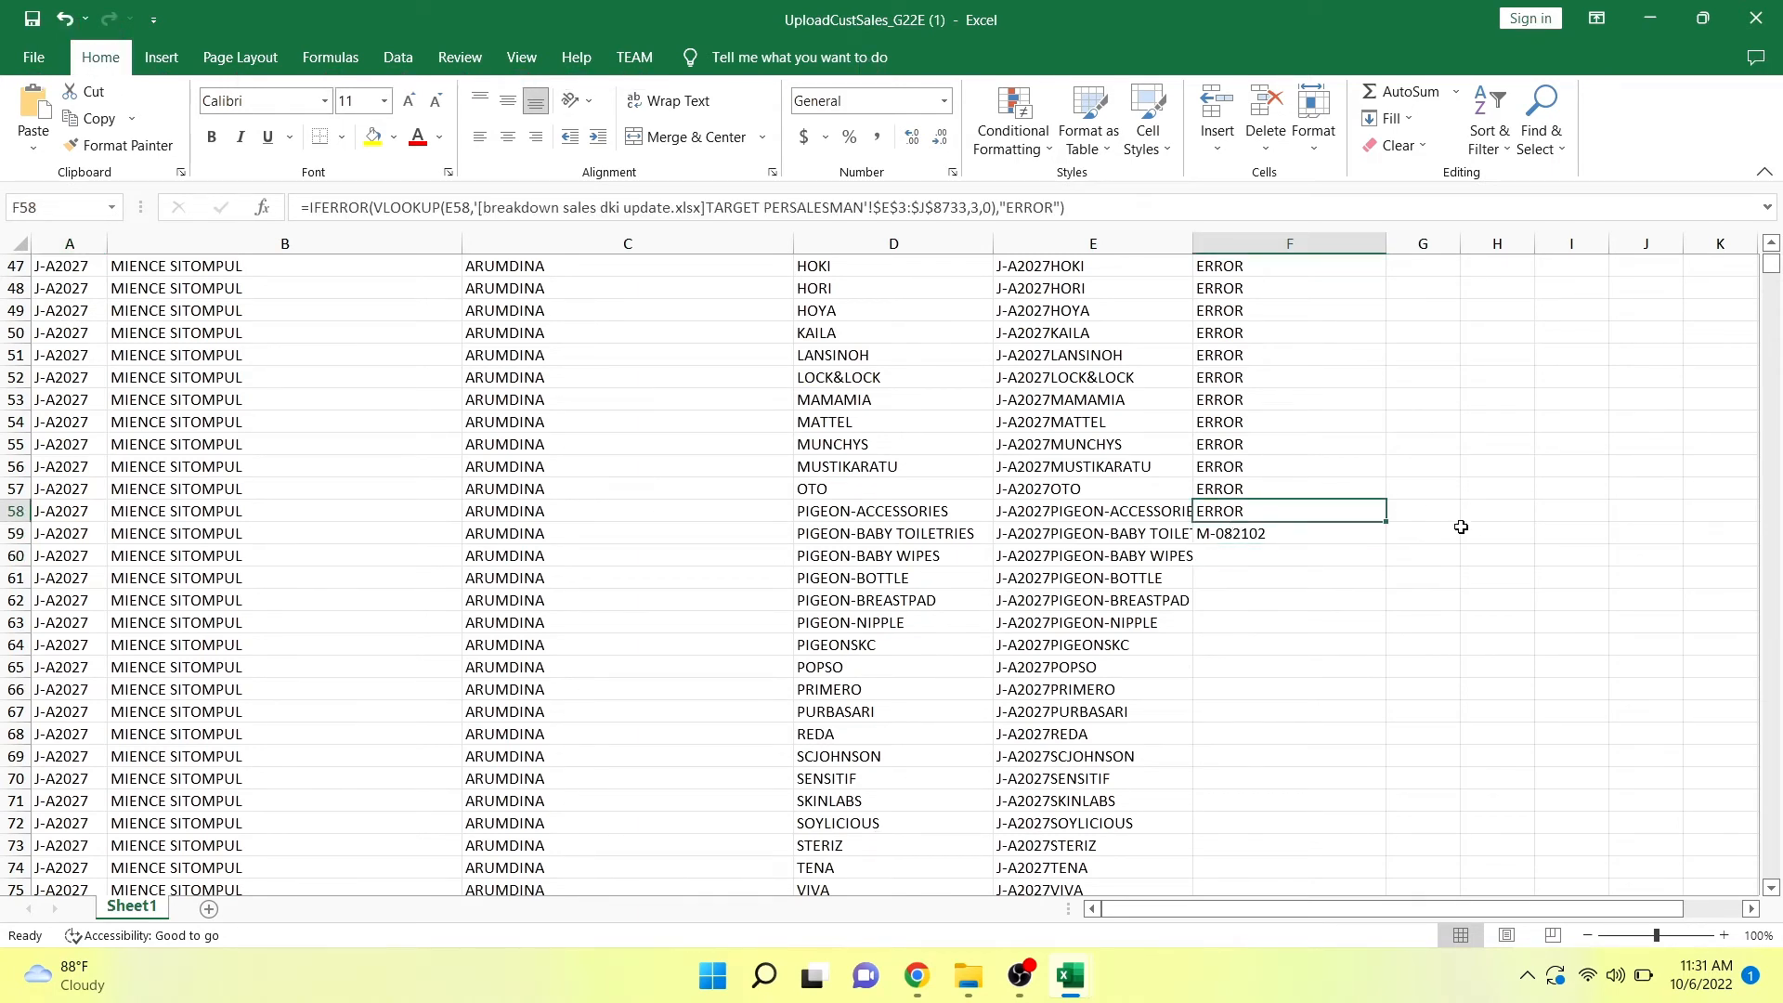
pyautogui.press('Down')
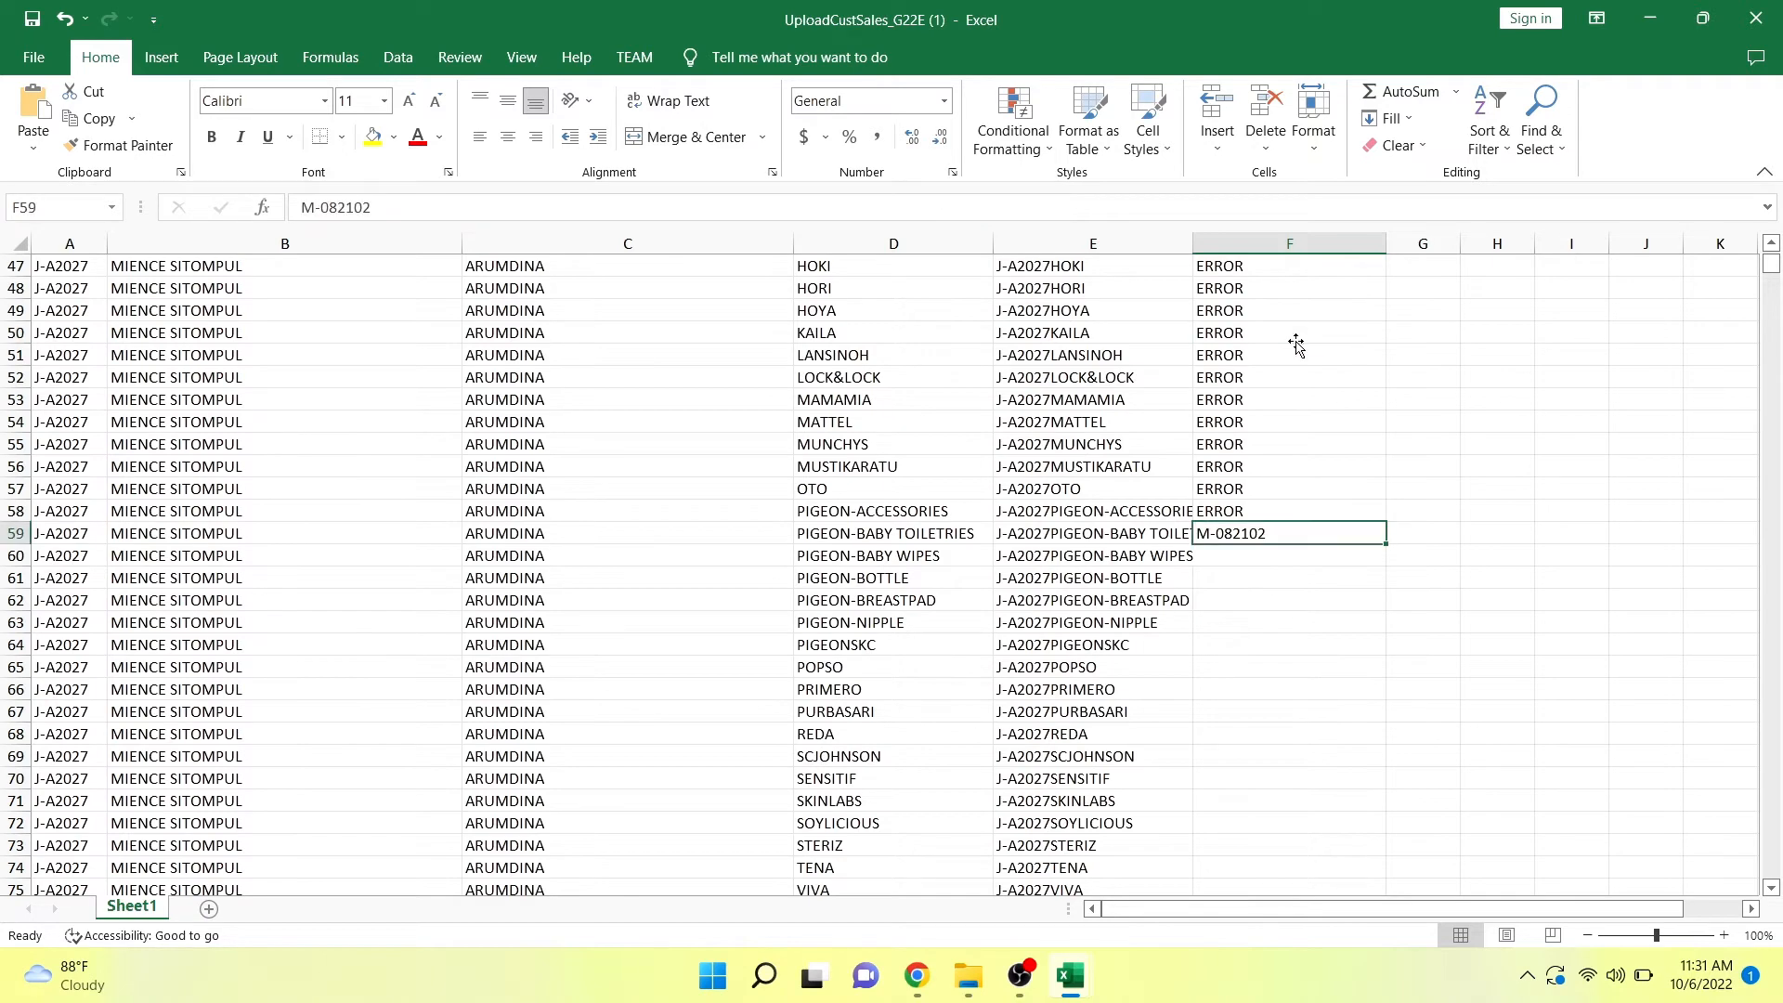
pyautogui.moveTo(1775, 281); pyautogui.dragTo(1714, 154)
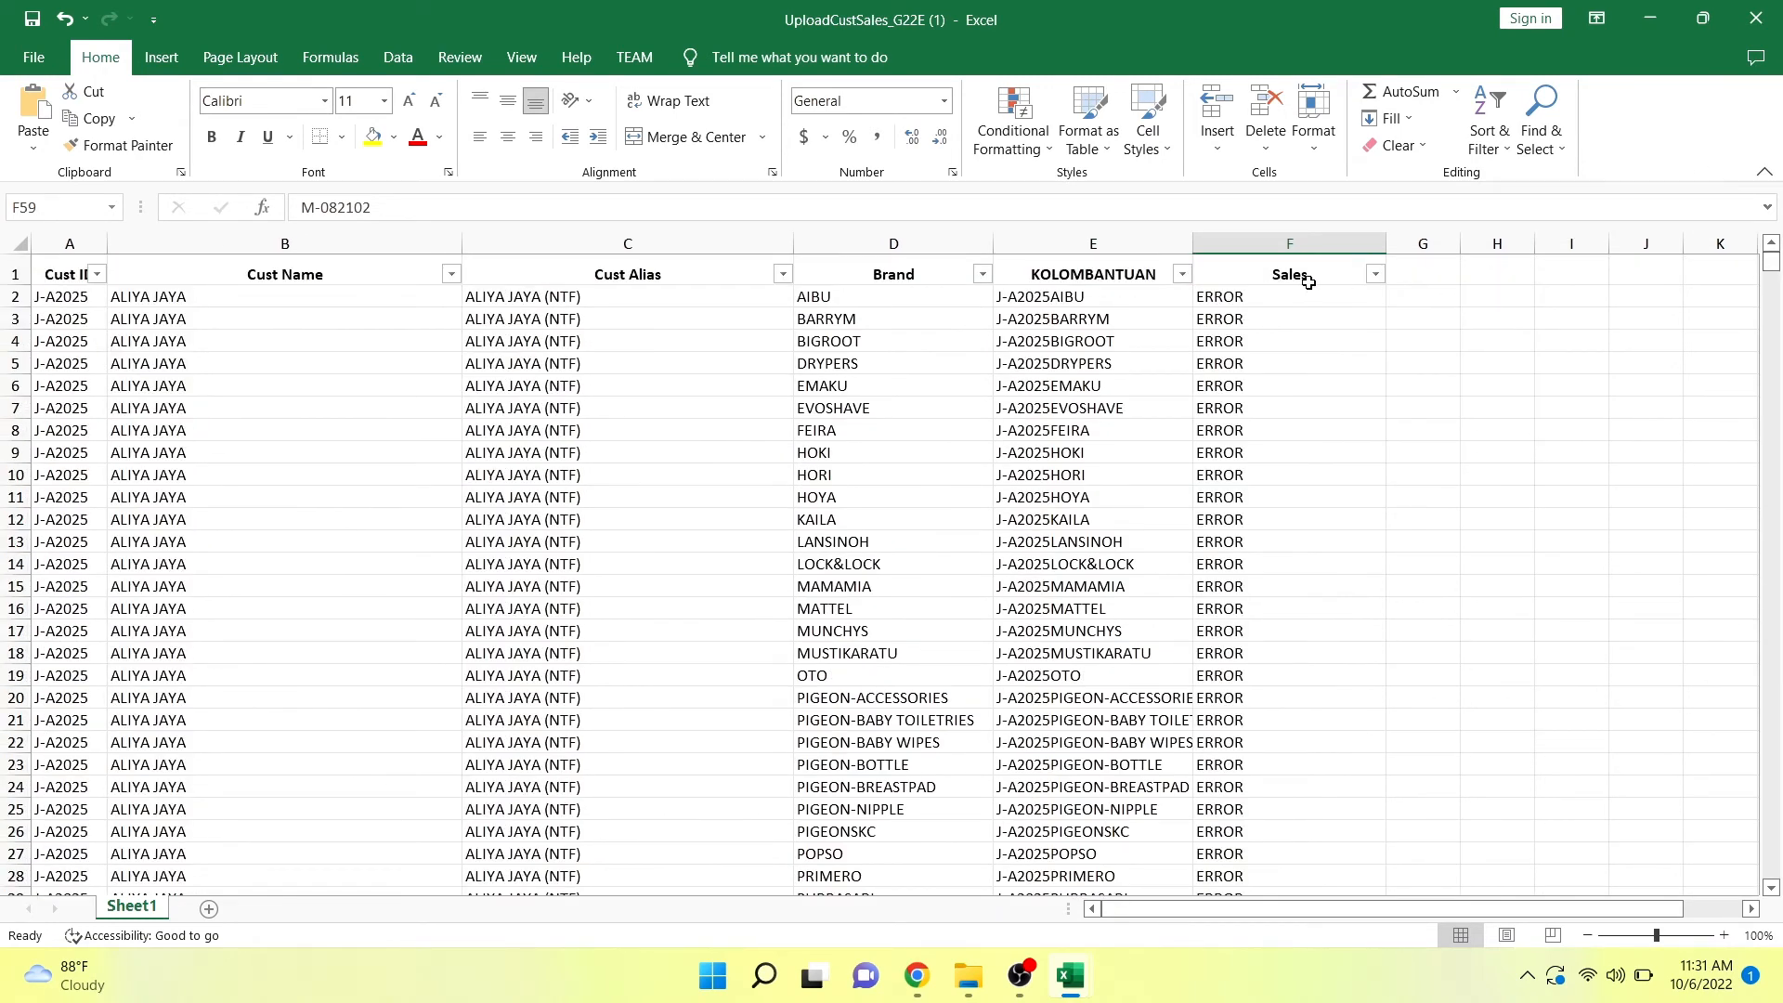
pyautogui.click(1377, 275)
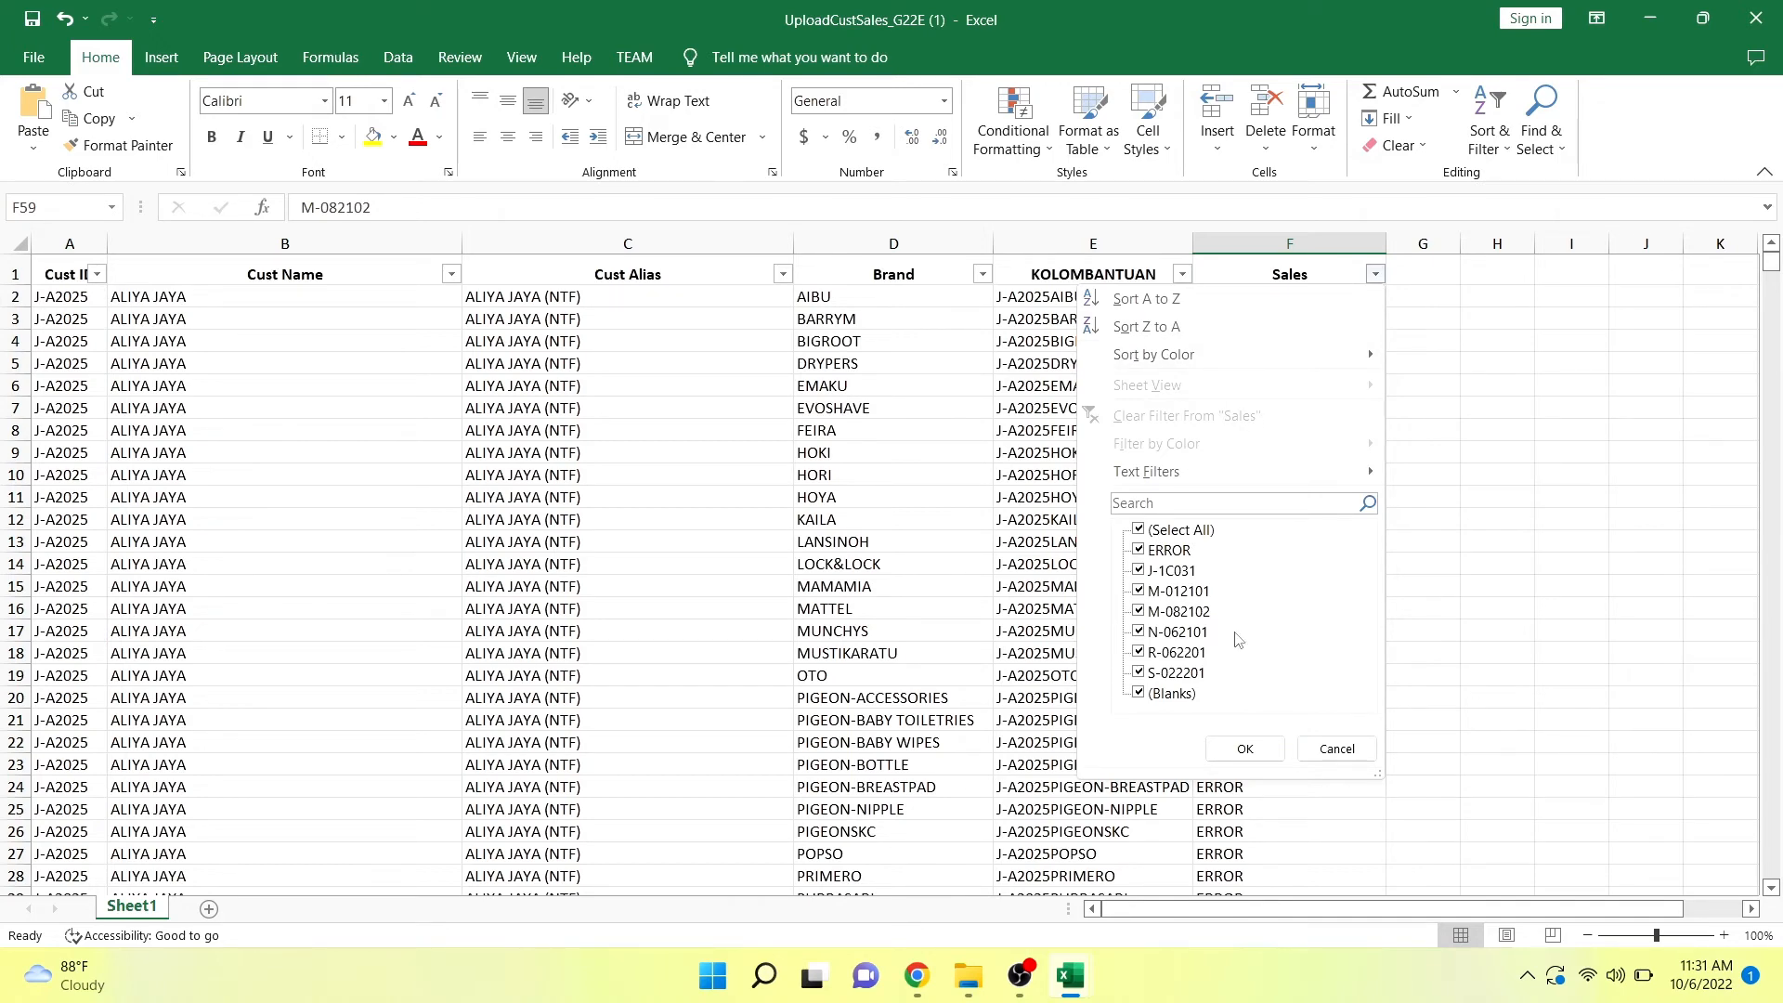
pyautogui.click(1361, 747)
# Convert the Sales column from F2 to F13339 from lookup formulas to plain values.
pyautogui.click(1283, 299)
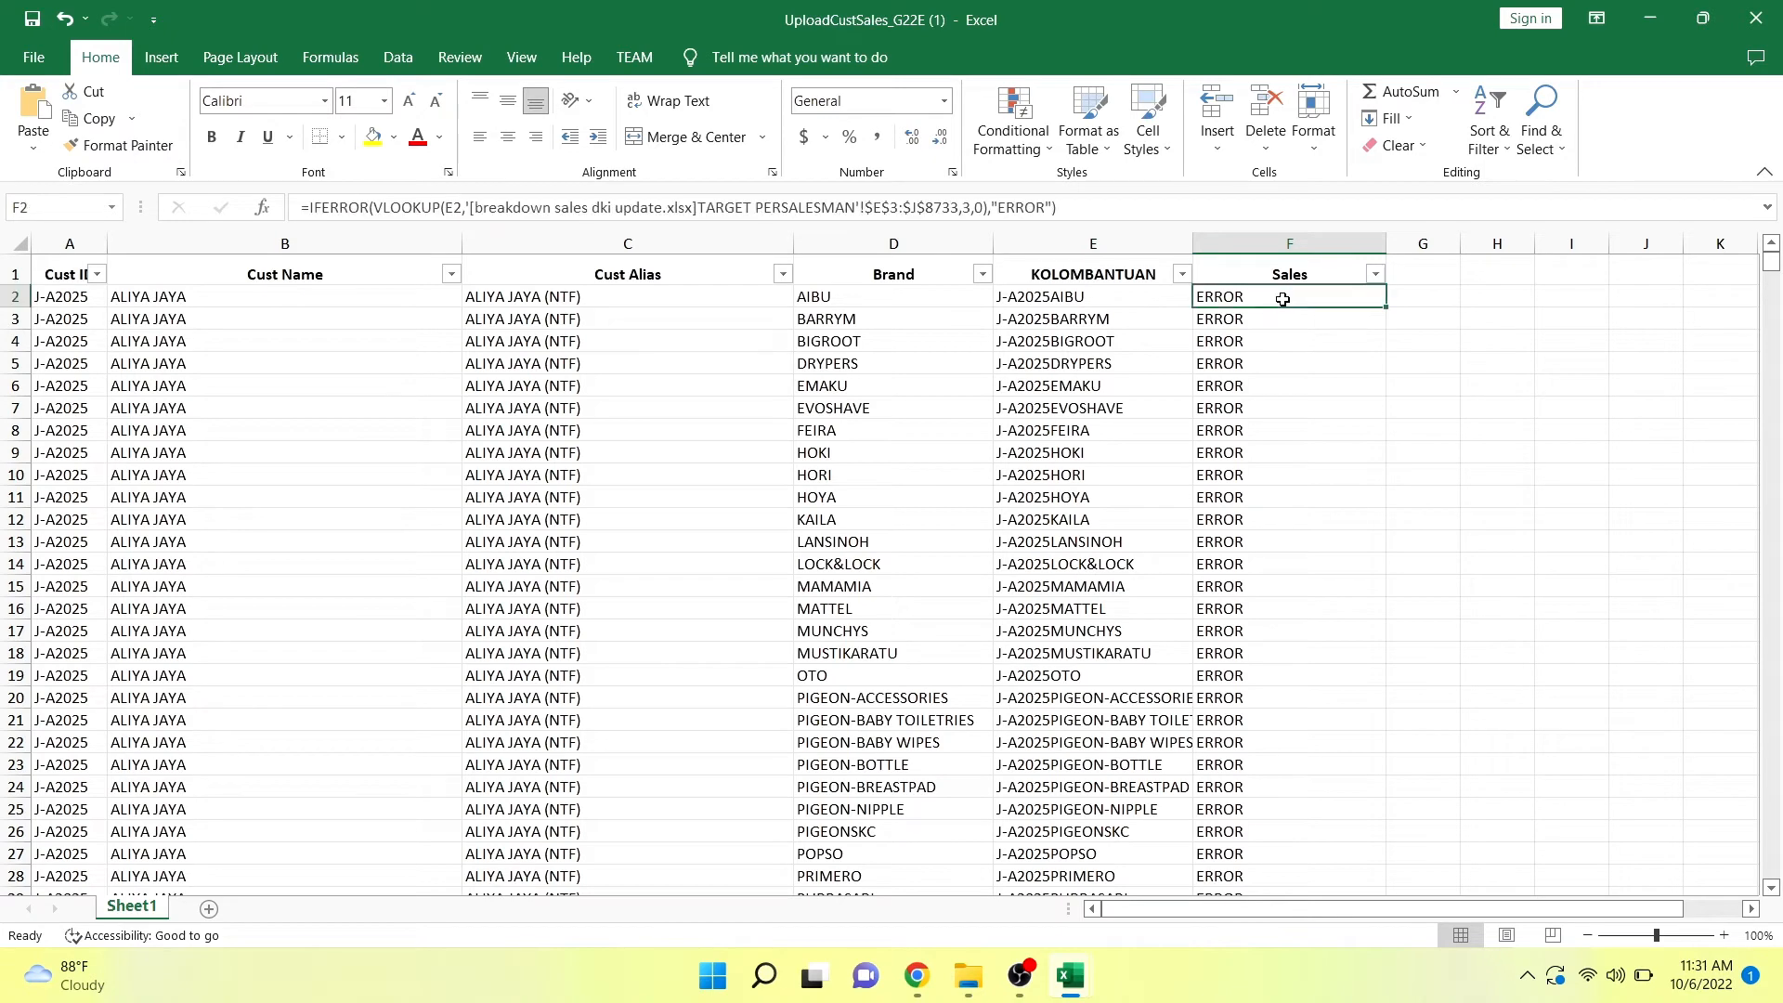
pyautogui.hotkey('ctrl', 'shift', 'Down')
pyautogui.hotkey('ctrl', 'c')
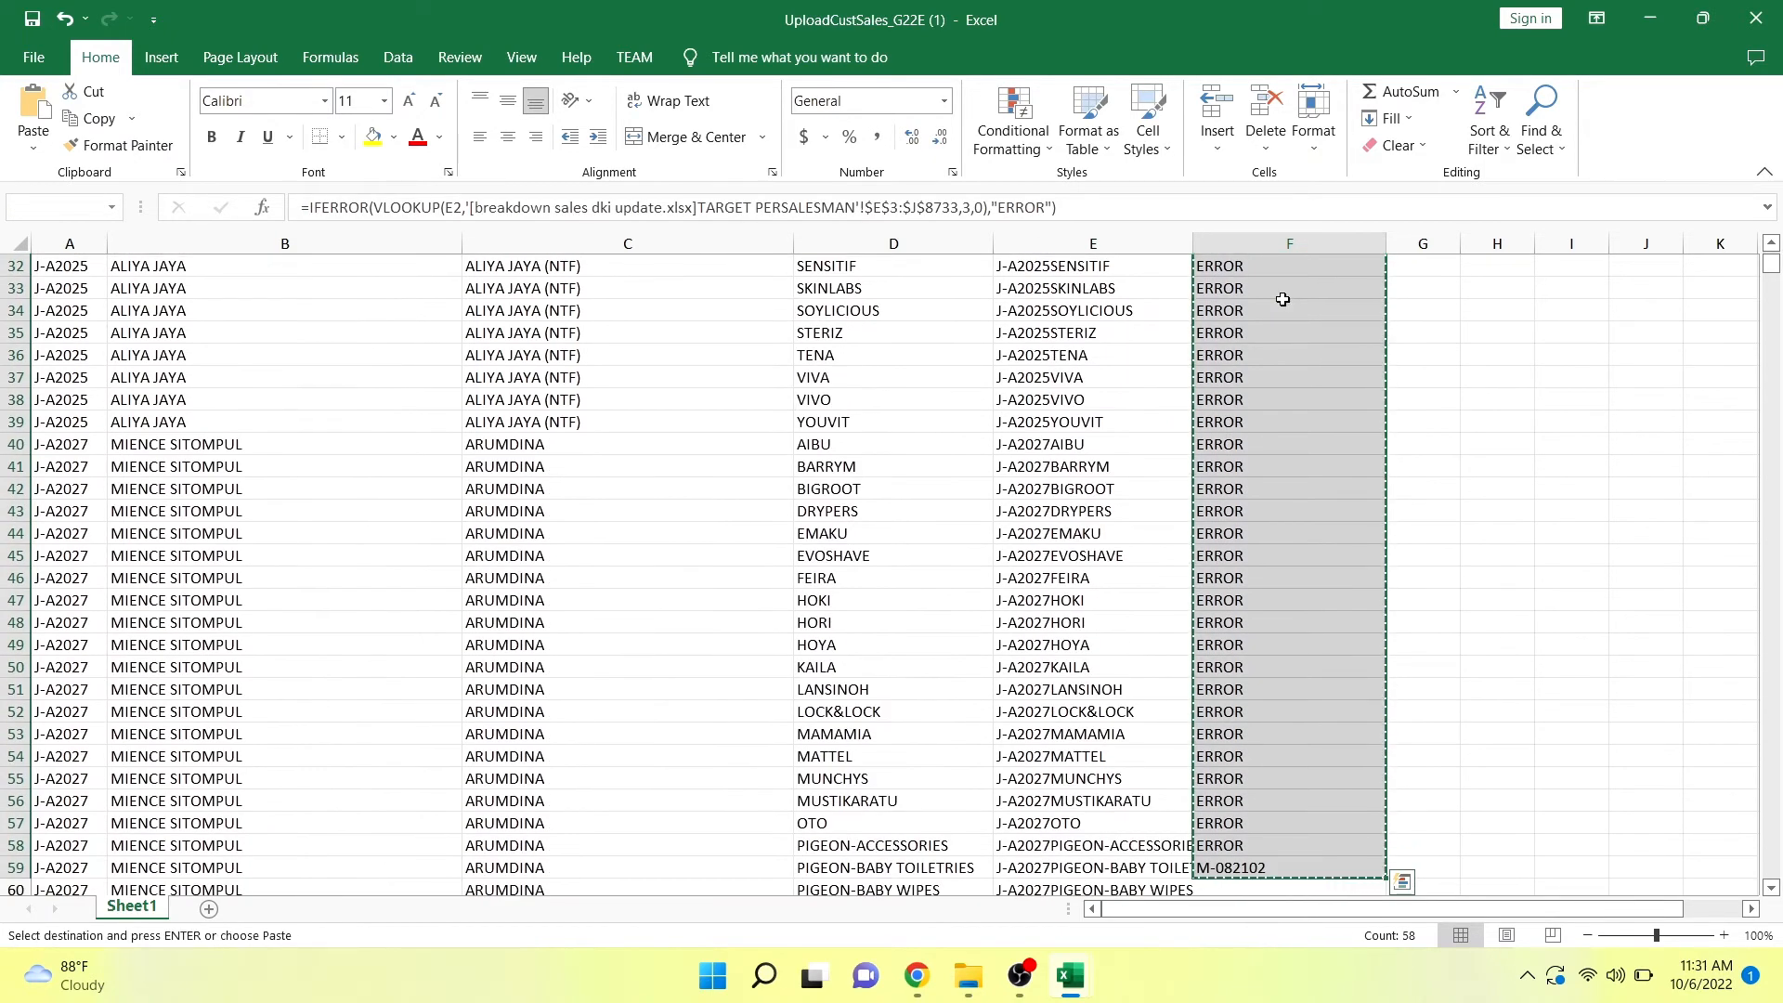
pyautogui.hotkey('shift', 'Down')
pyautogui.hotkey('shift', 'Down')
pyautogui.hotkey('shift', 'Down')
pyautogui.hotkey('shift', 'Down')
pyautogui.hotkey('shift', 'Down')
pyautogui.hotkey('shift', 'Down')
pyautogui.hotkey('shift', 'Down')
pyautogui.hotkey('shift', 'Down')
pyautogui.hotkey('shift', 'Down')
pyautogui.hotkey('shift', 'Down')
pyautogui.hotkey('shift', 'Down')
pyautogui.hotkey('shift', 'Down')
pyautogui.hotkey('shift', 'Down')
pyautogui.hotkey('shift', 'Down')
pyautogui.hotkey('shift', 'Down')
pyautogui.hotkey('shift', 'Down')
pyautogui.hotkey('shift', 'Down')
pyautogui.hotkey('shift', 'Down')
pyautogui.hotkey('shift', 'Down')
pyautogui.hotkey('shift', 'Down')
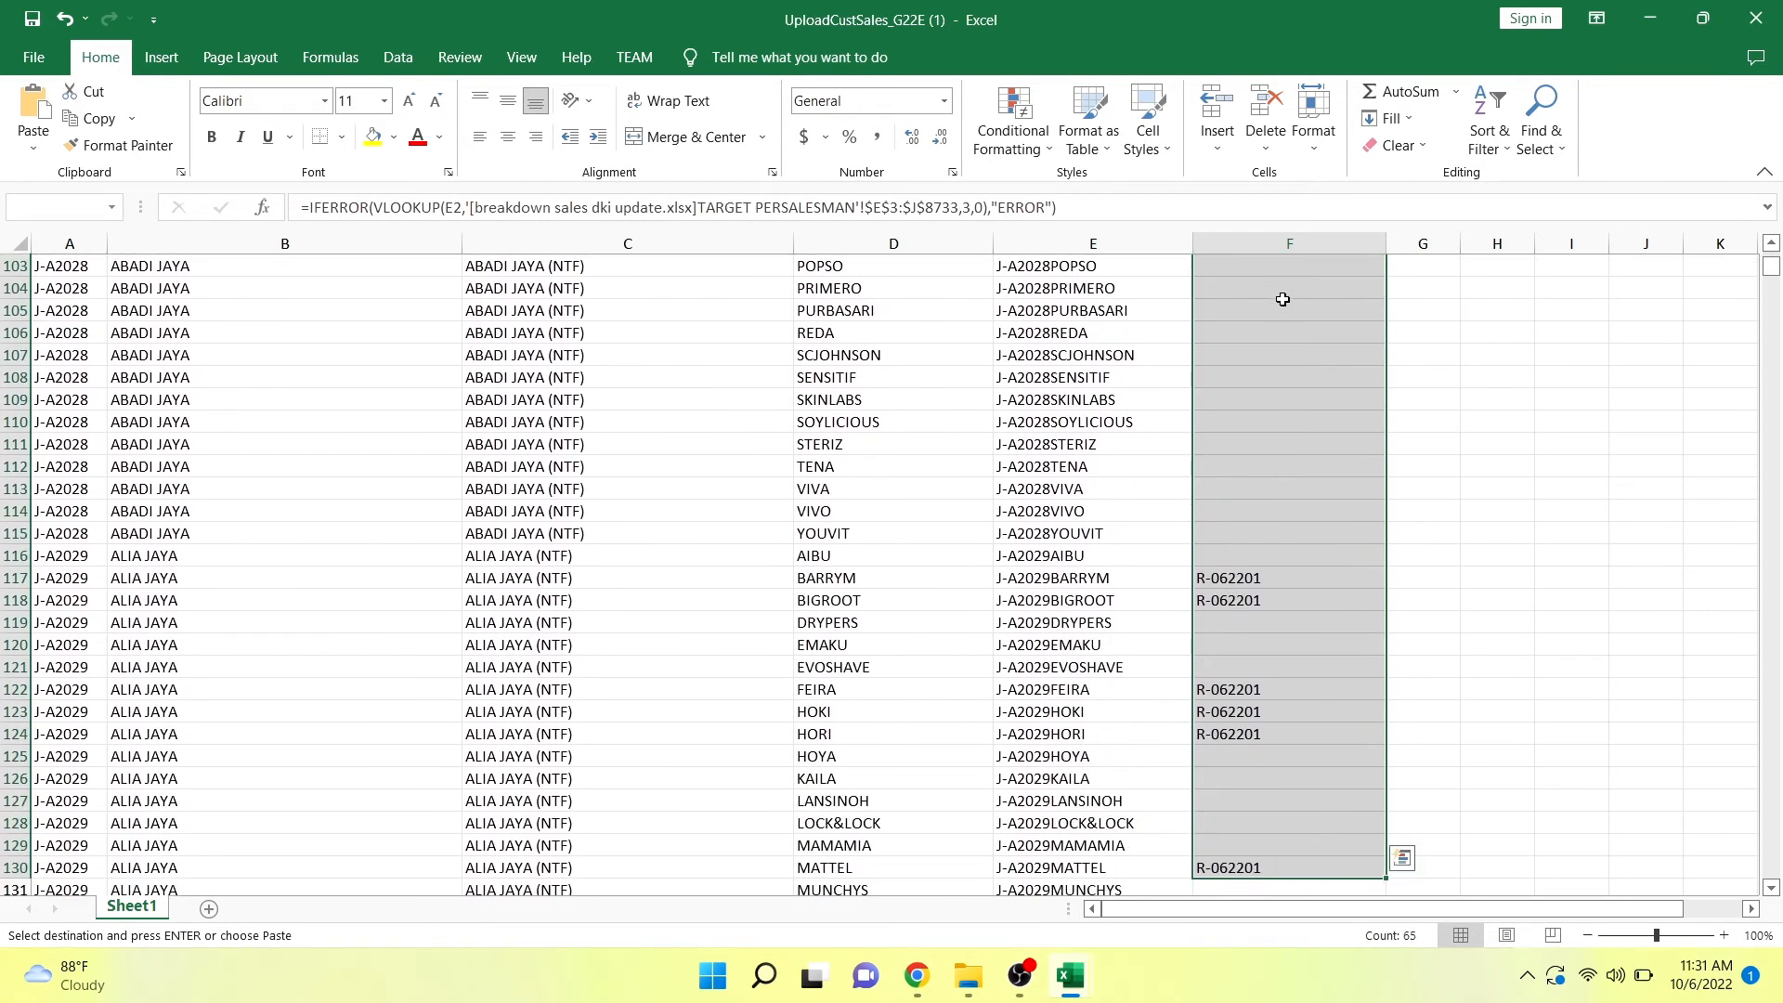
pyautogui.hotkey('ctrl', 'v')
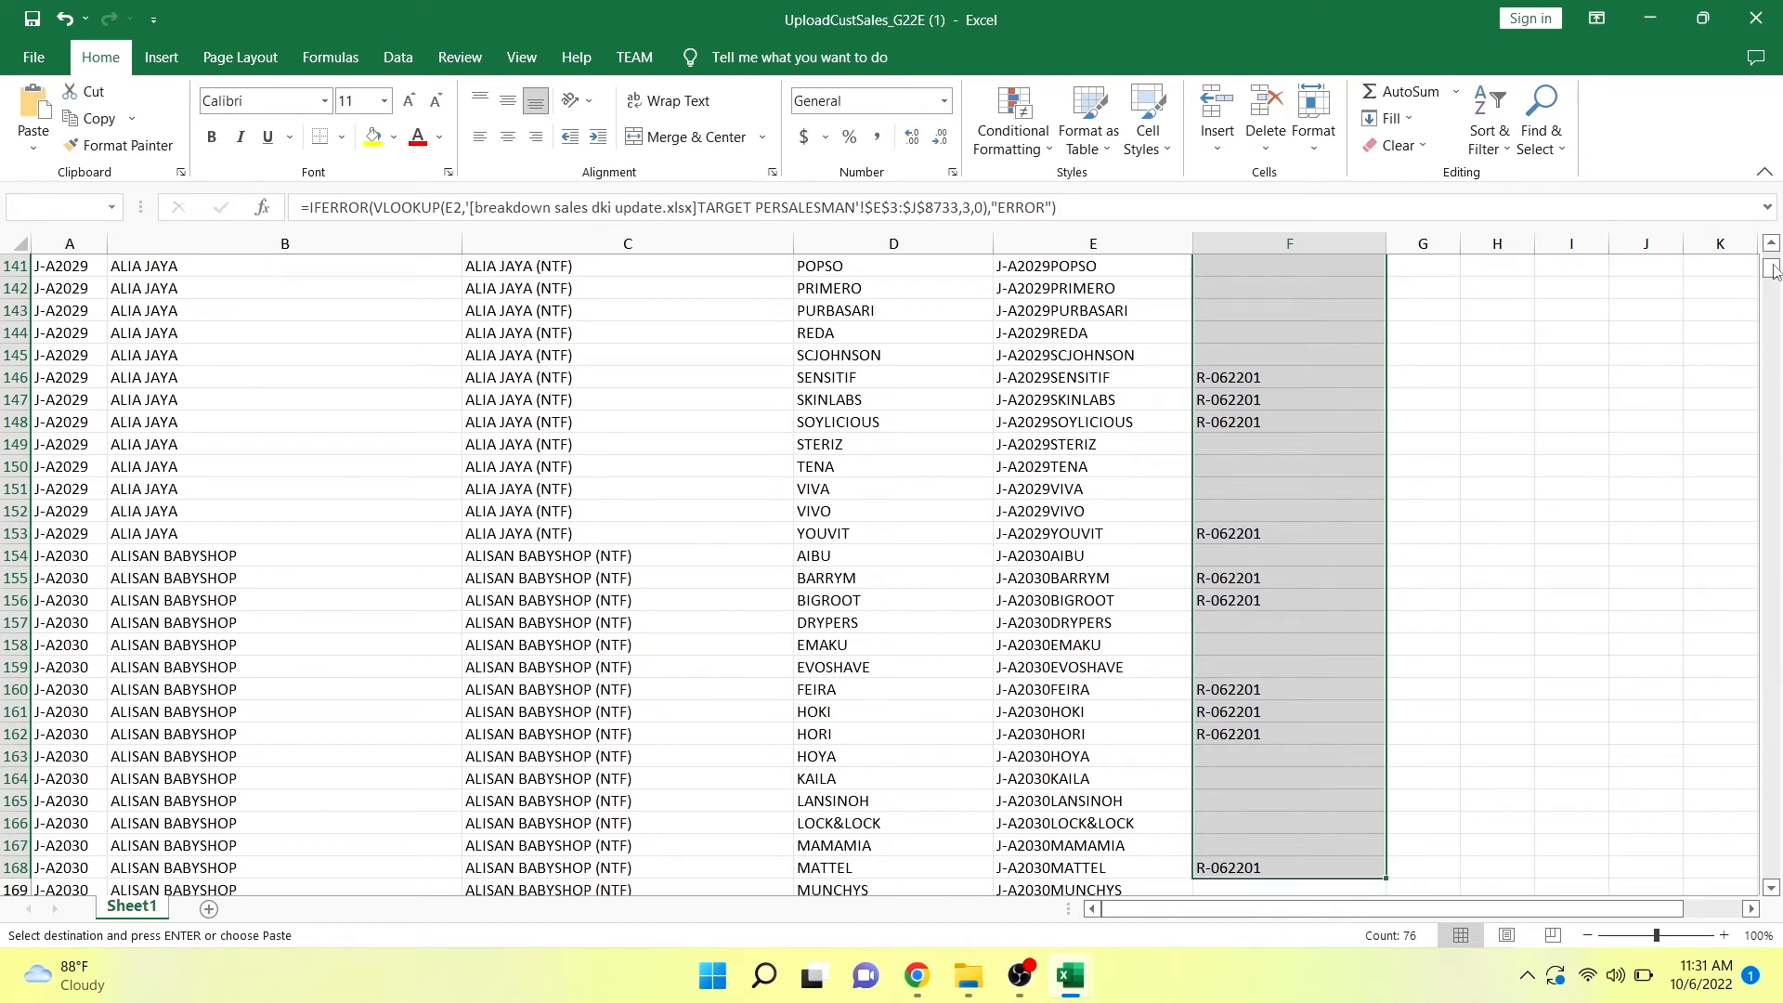
pyautogui.moveTo(1771, 270); pyautogui.dragTo(1767, 873)
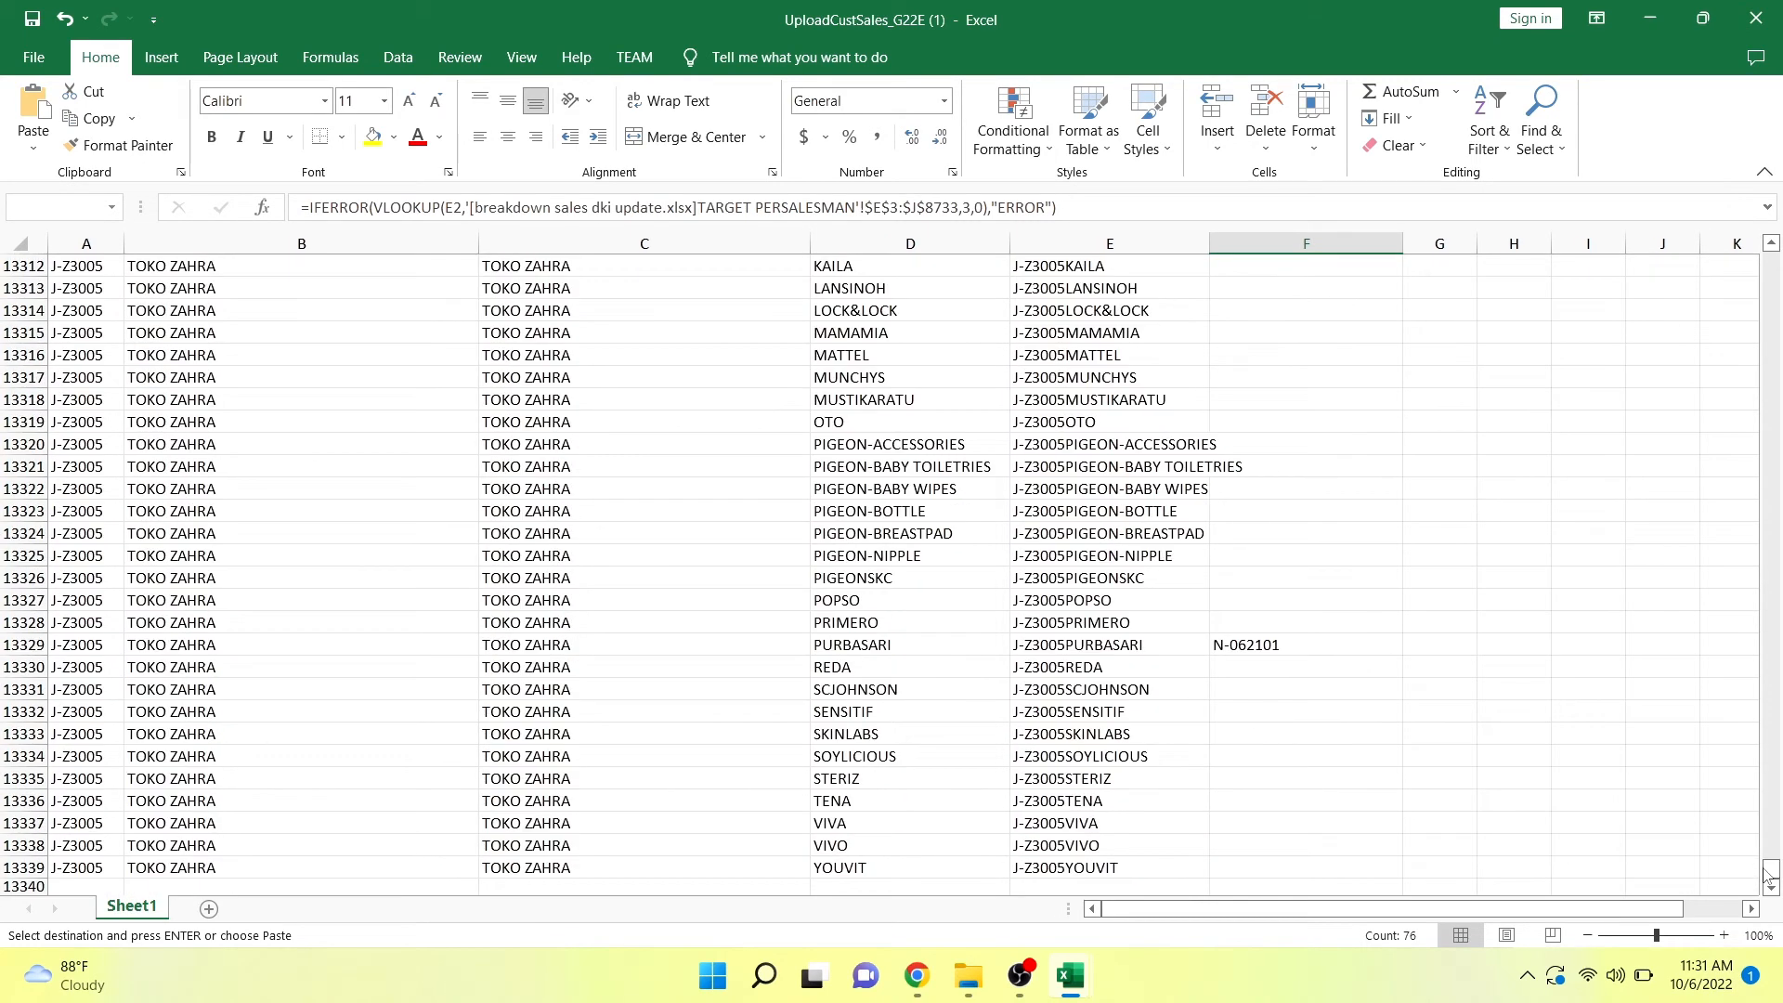
pyautogui.keyDown('shift'); pyautogui.click(1325, 857); pyautogui.keyUp('shift')
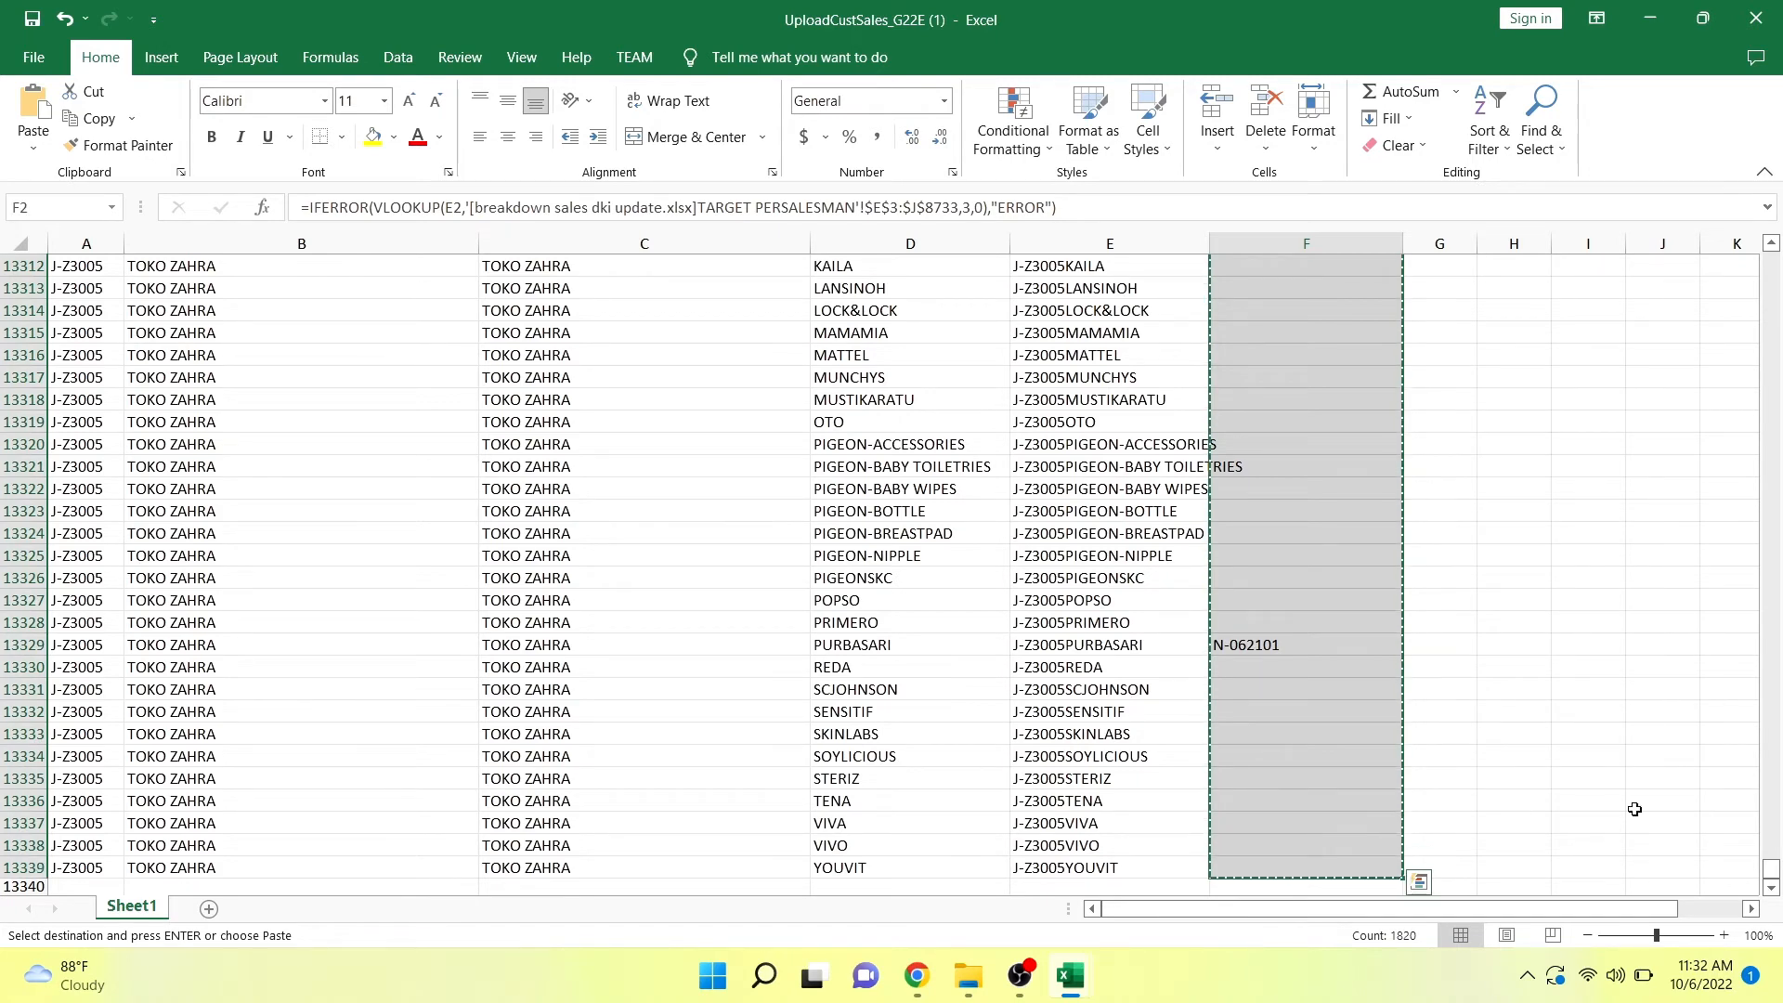
pyautogui.moveTo(1771, 882); pyautogui.dragTo(1750, 264)
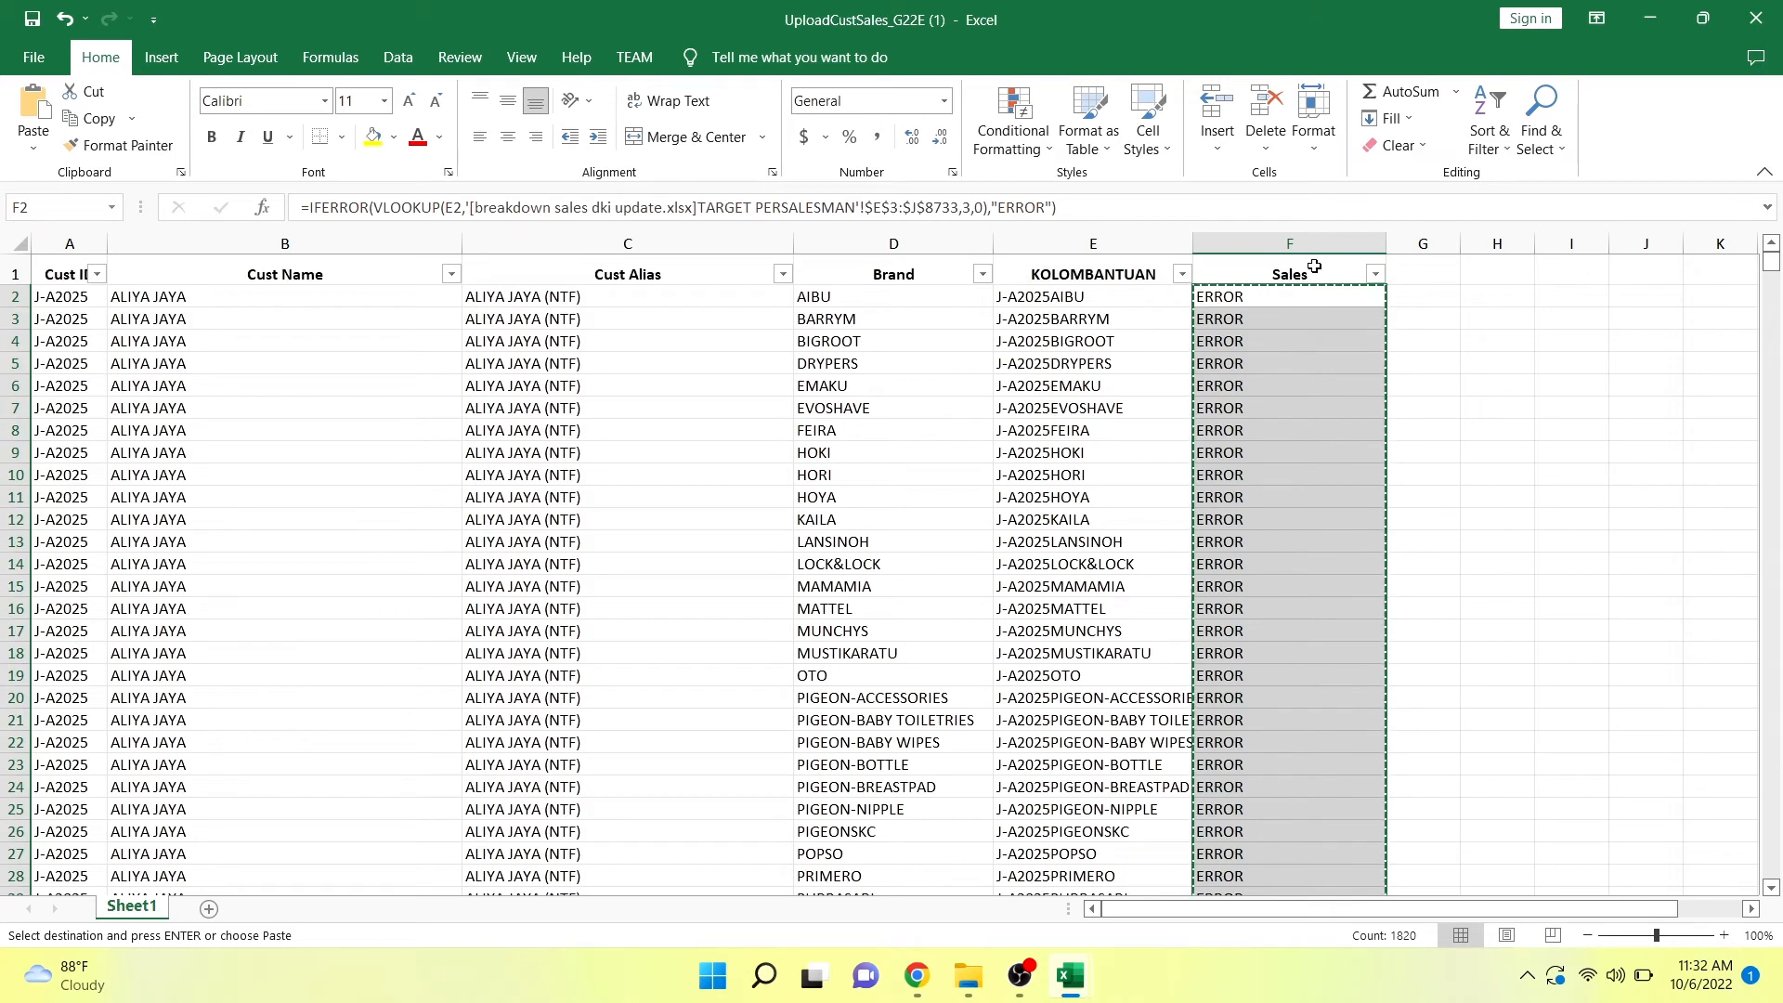
pyautogui.rightClick(1263, 298)
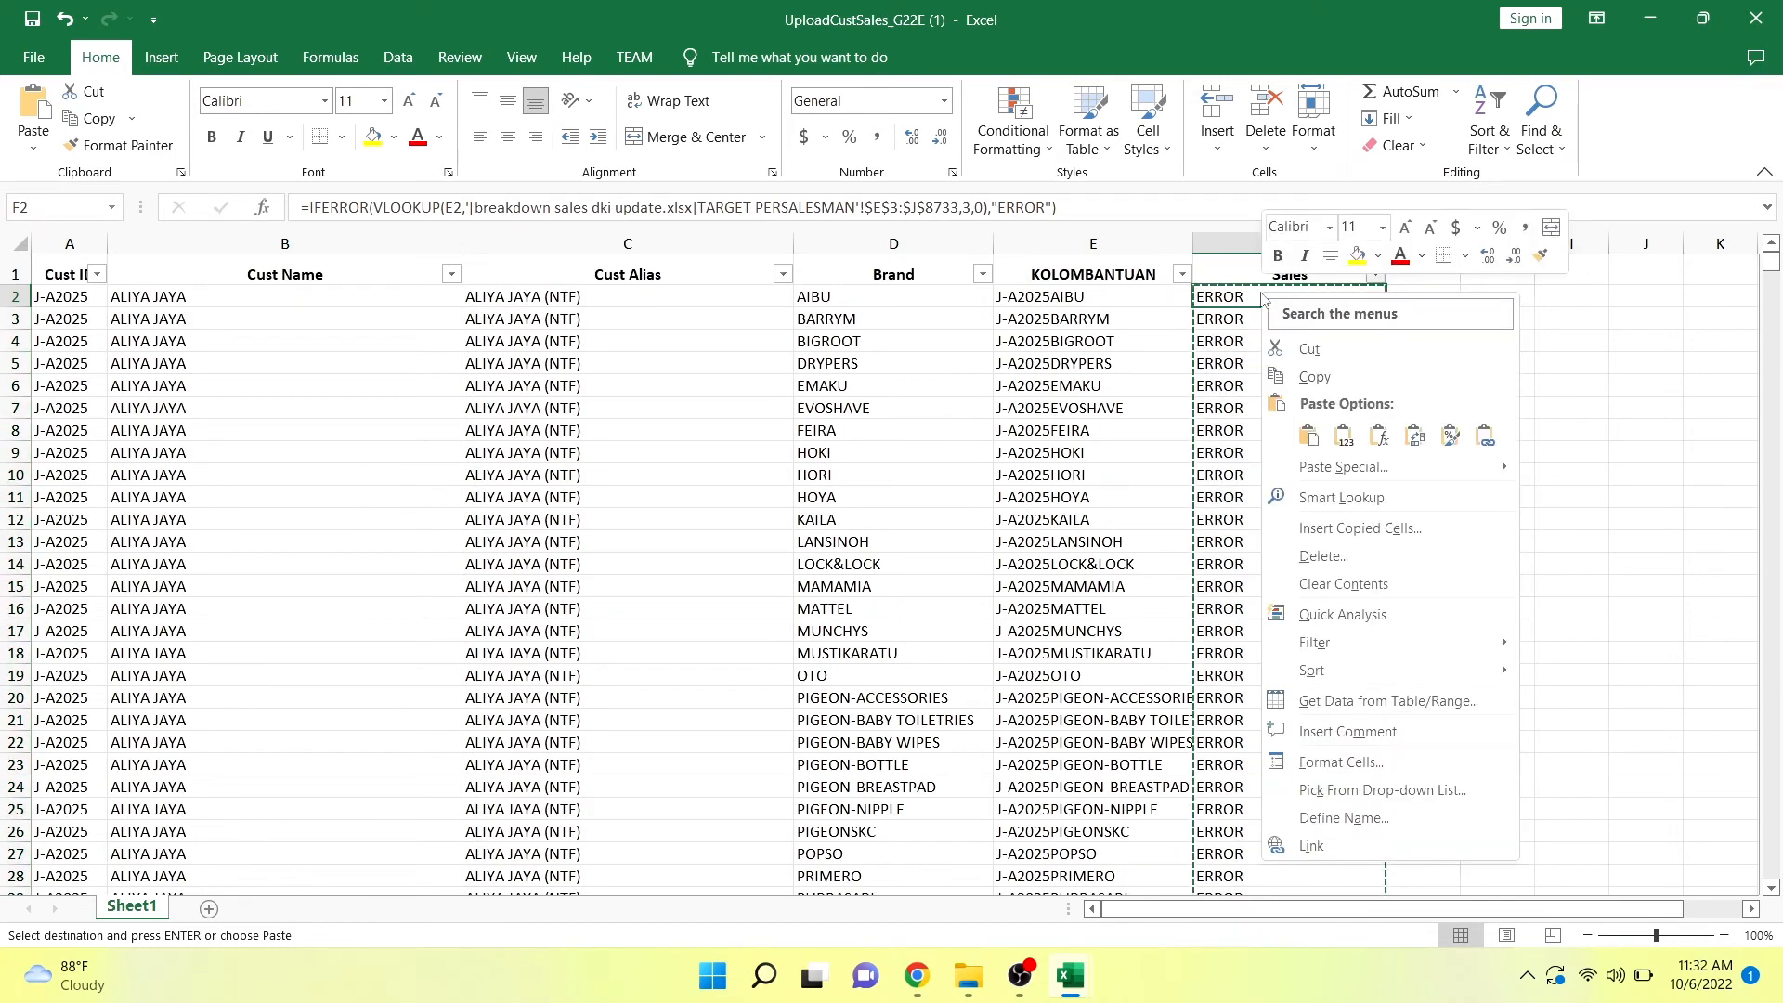
pyautogui.click(1343, 437)
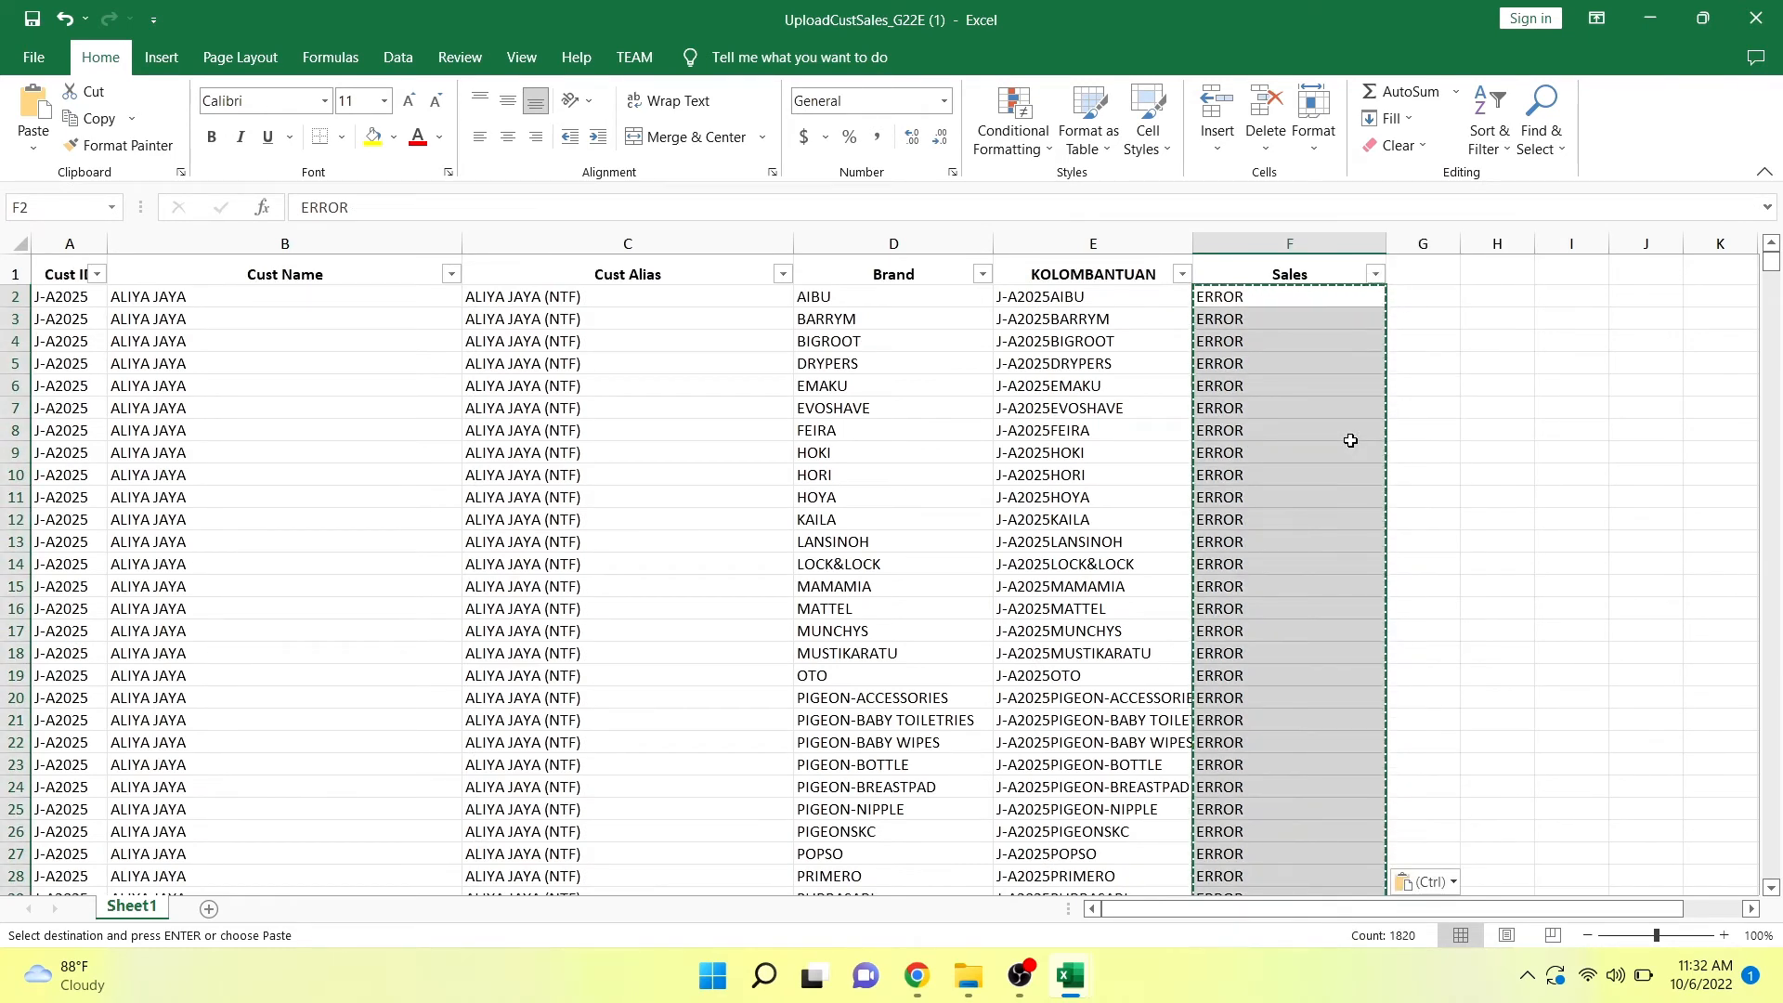
# Replace every ERROR entry in the Sales range F2:F13339 with an empty value.
pyautogui.click(1274, 294)
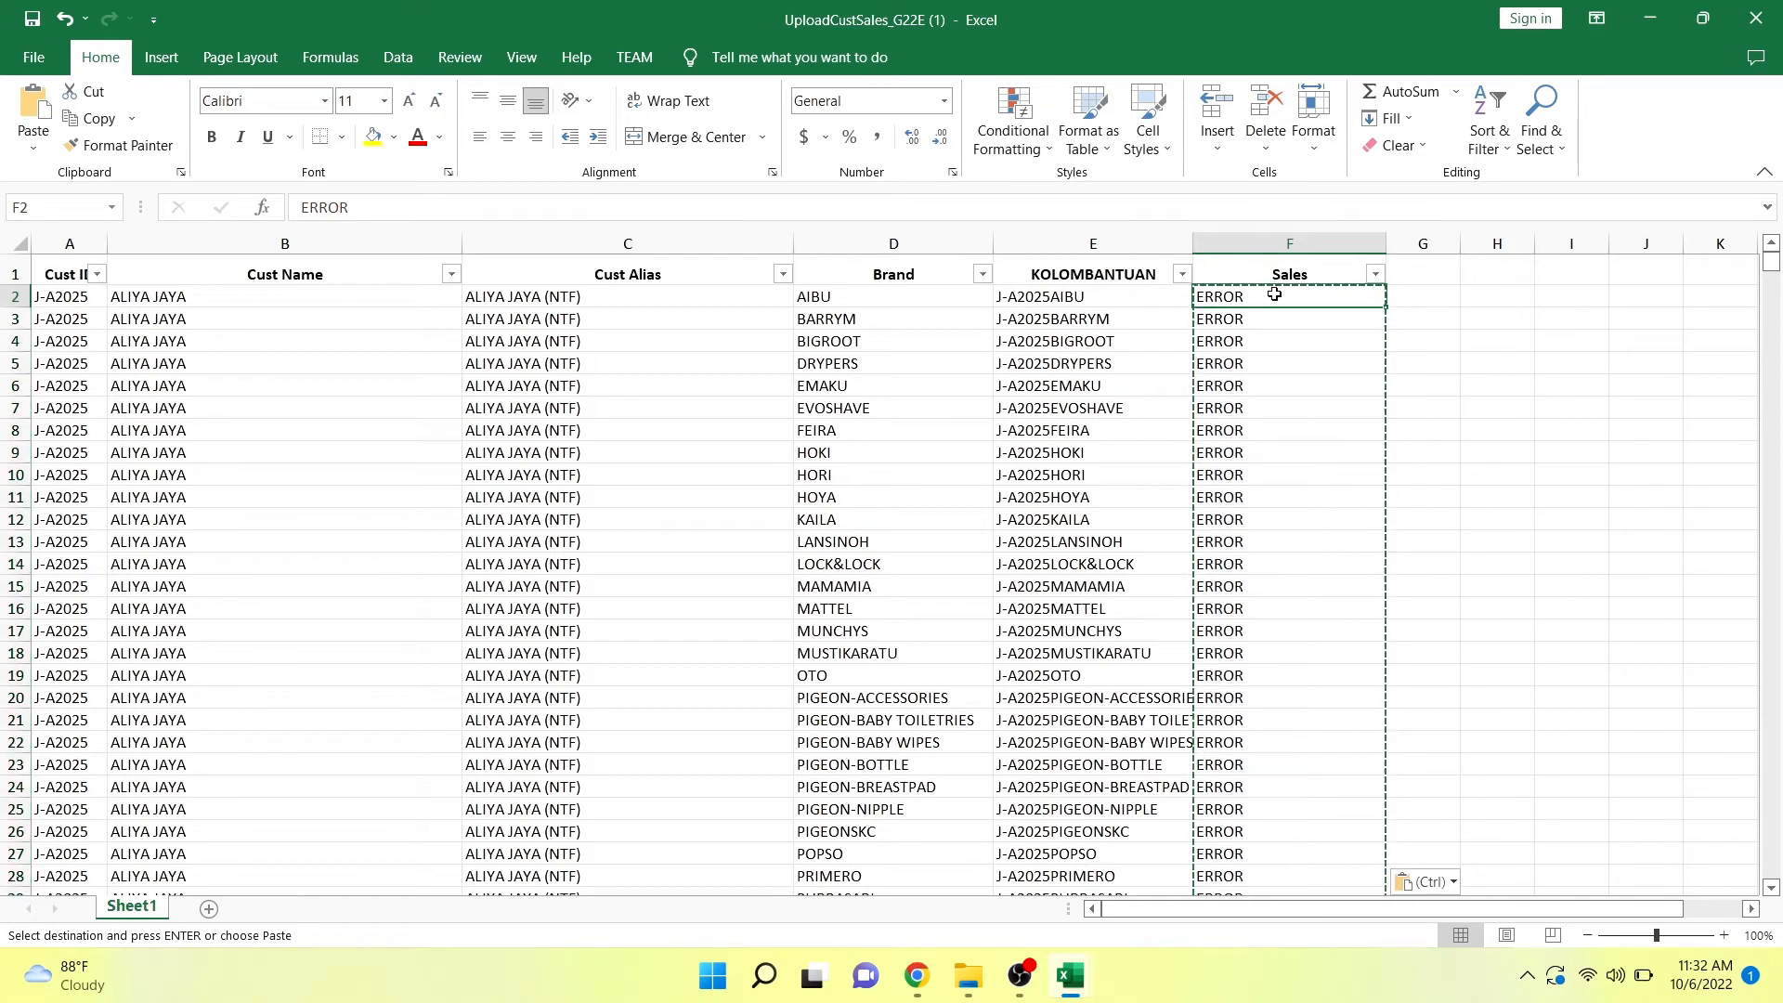
pyautogui.hotkey('ctrl', 'shift', 'Down')
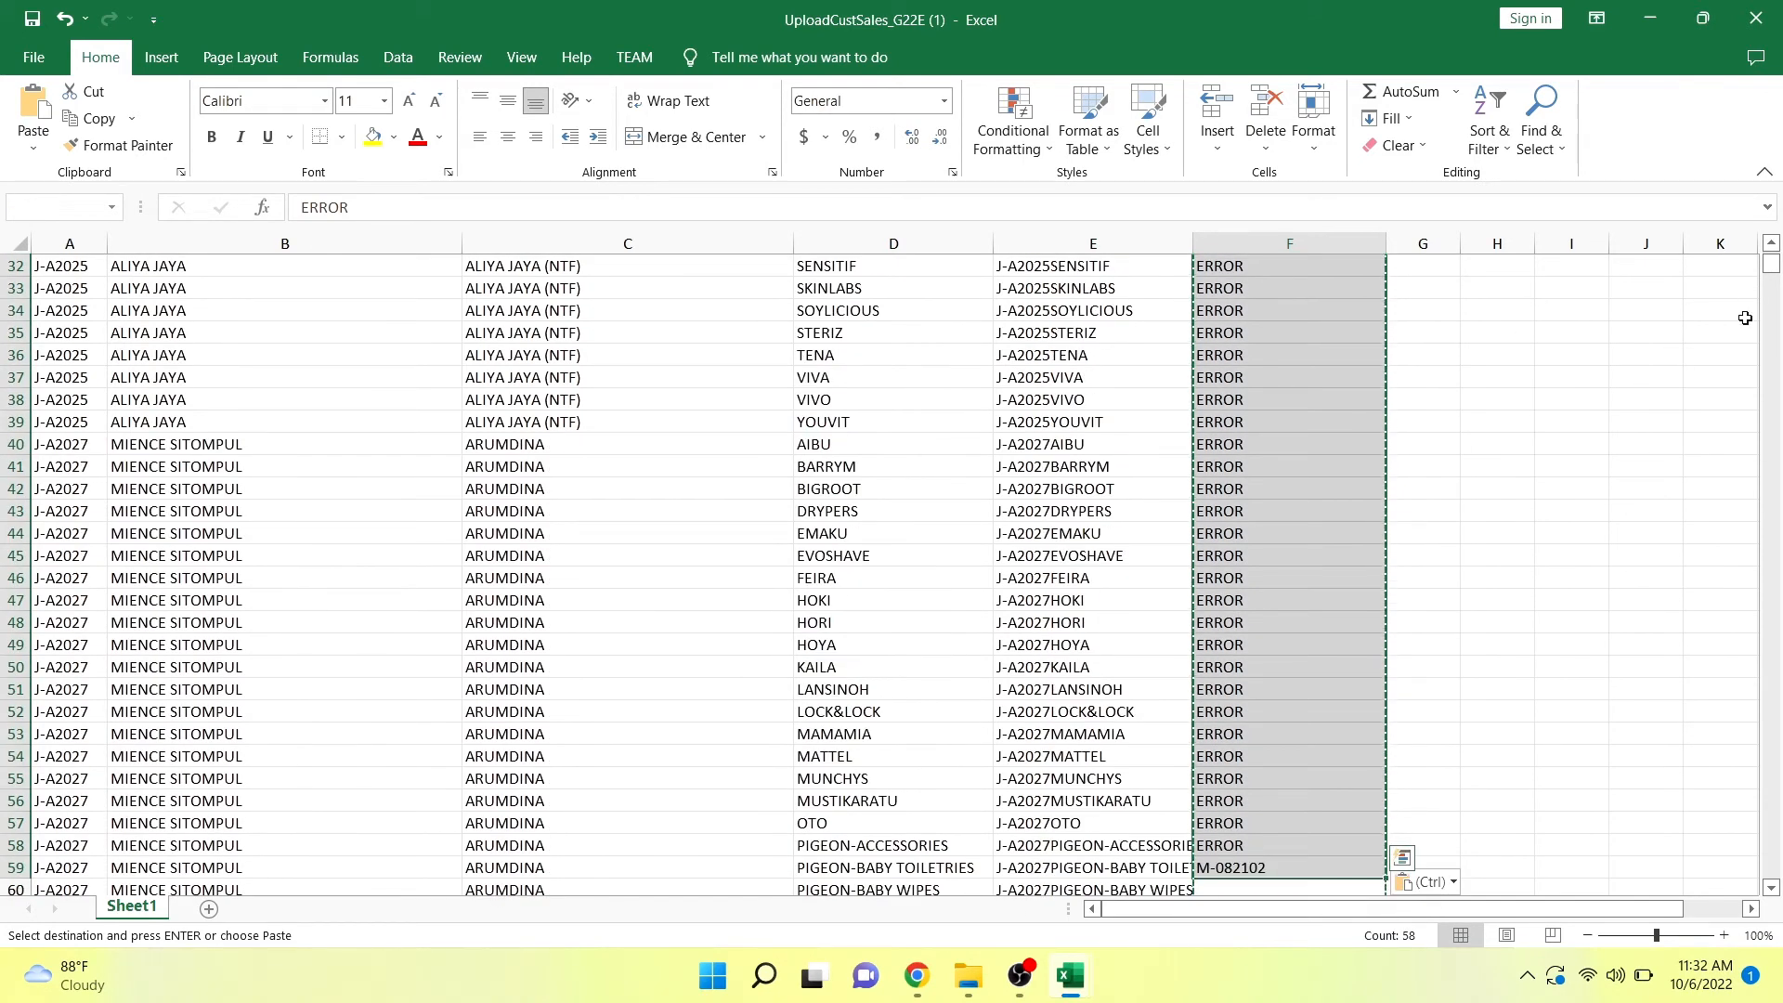
pyautogui.moveTo(1771, 265); pyautogui.dragTo(1768, 878)
pyautogui.keyDown('shift'); pyautogui.click(1339, 867); pyautogui.keyUp('shift')
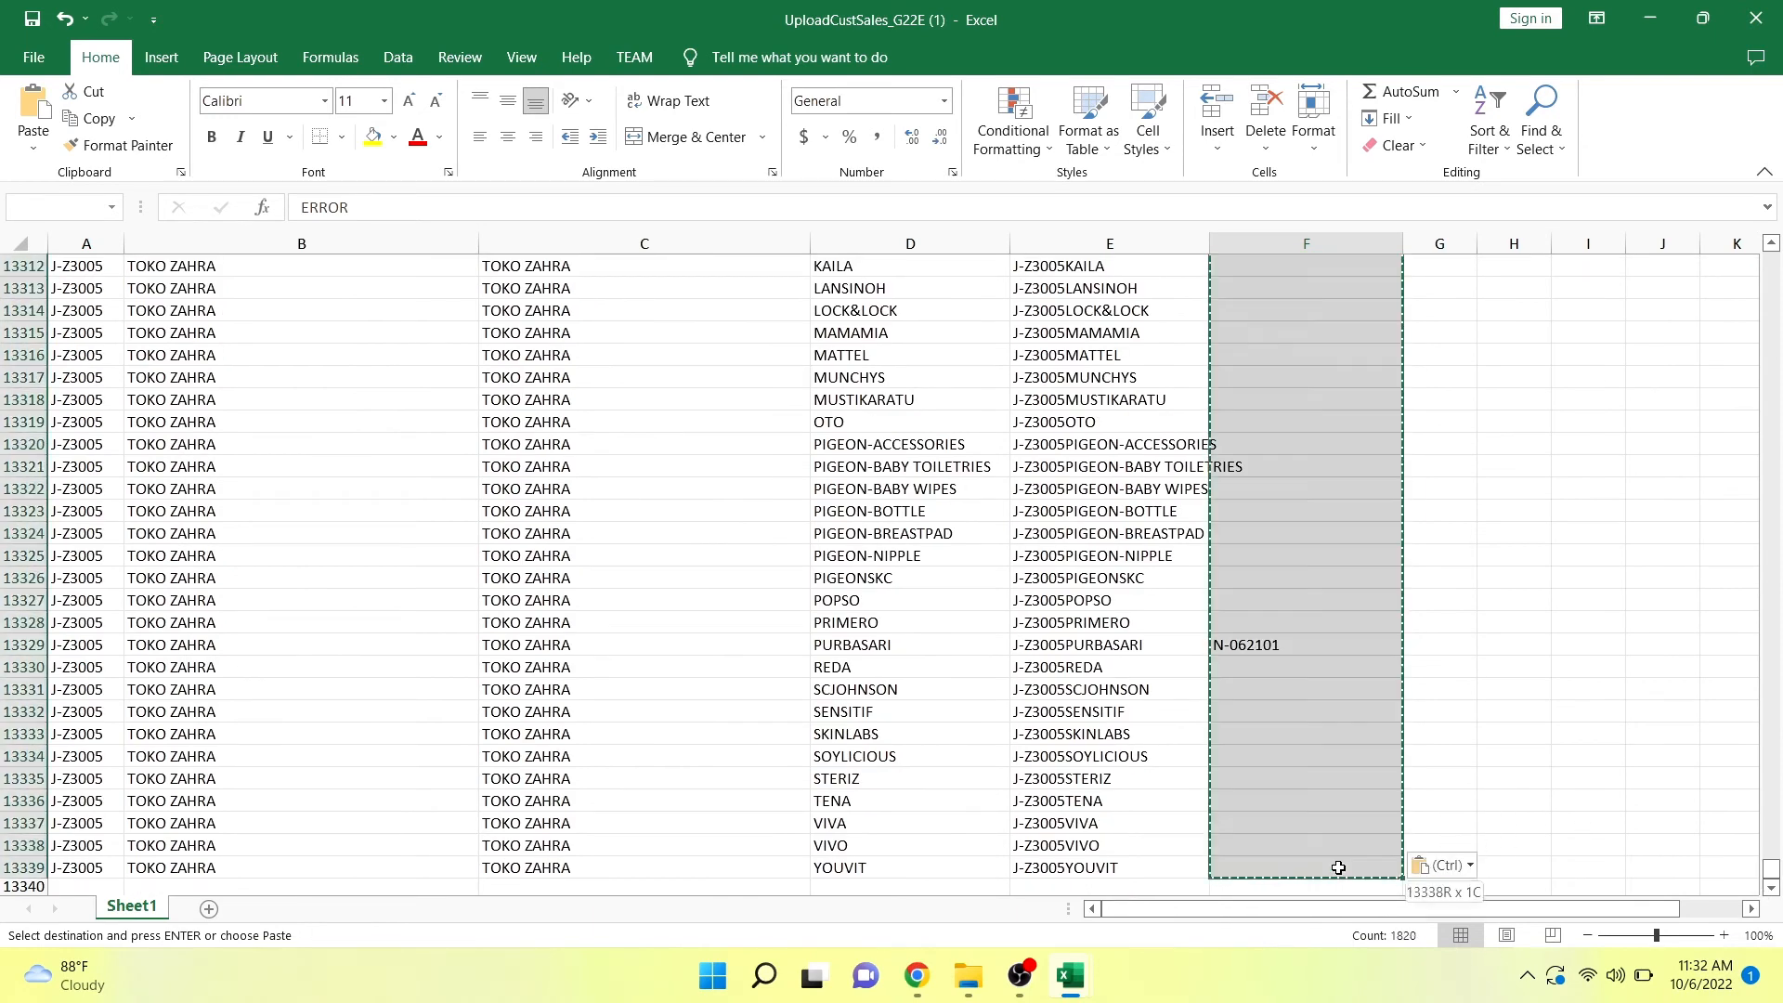
pyautogui.hotkey('ctrl', 'h')
pyautogui.press('Tab')
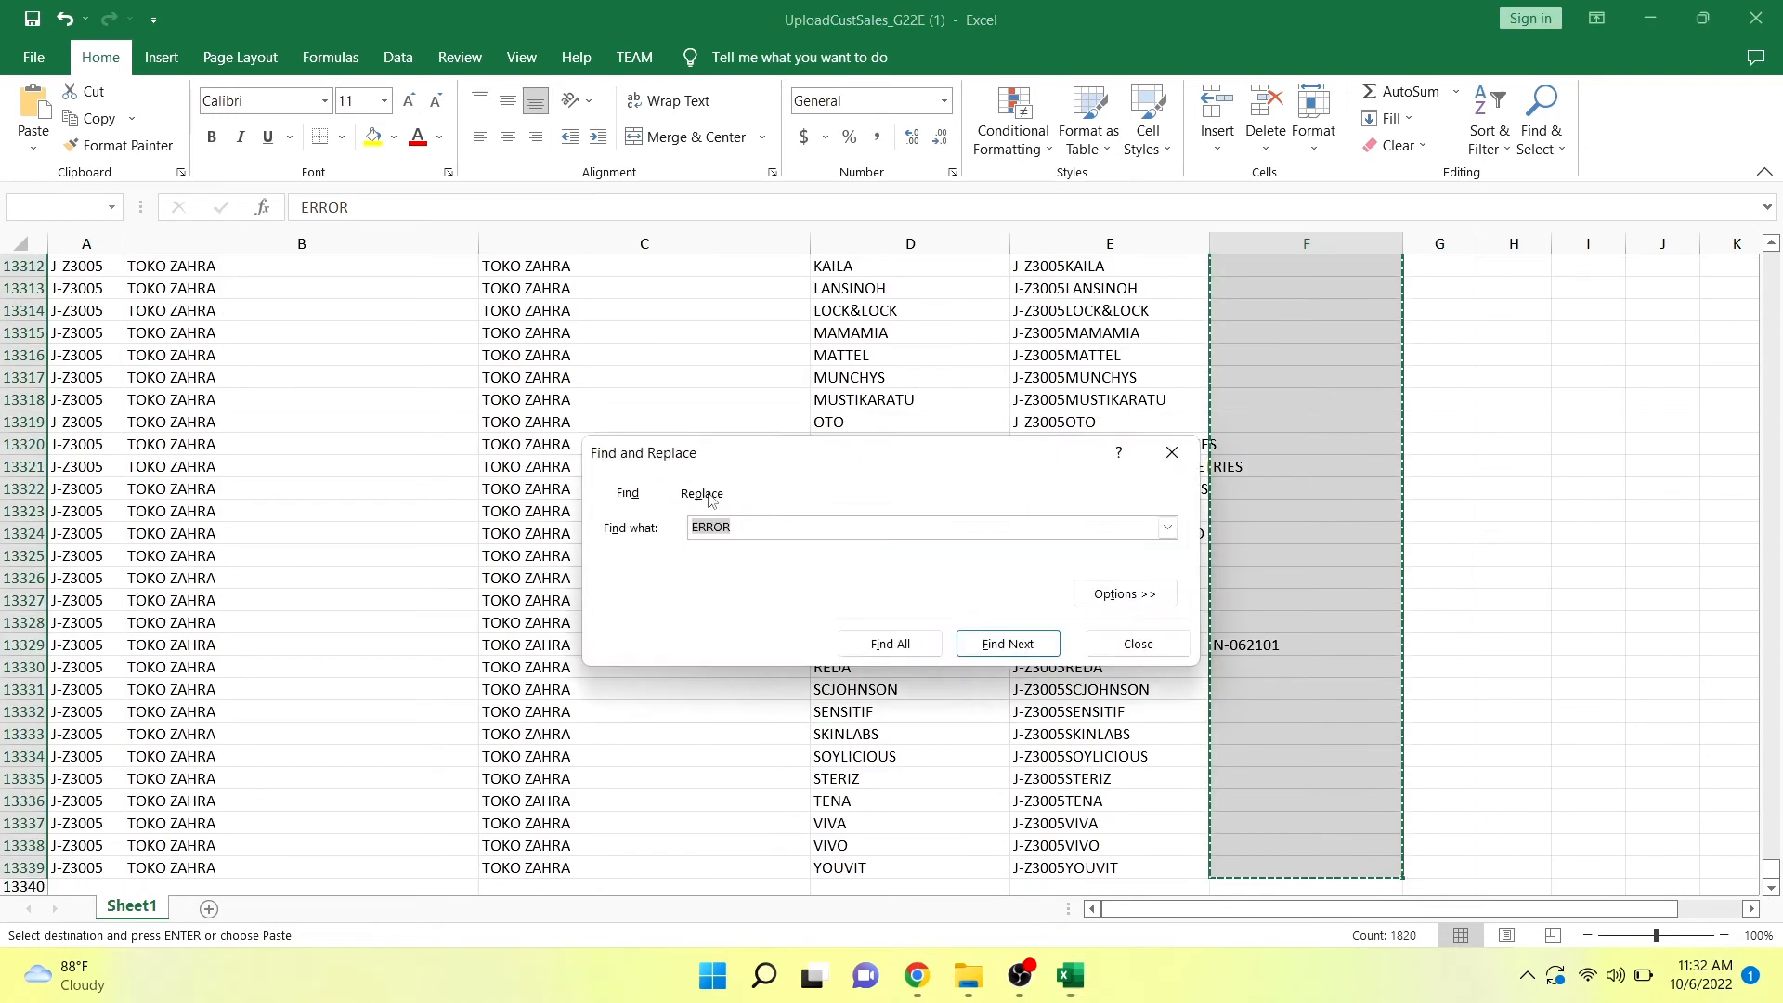
pyautogui.write('0')
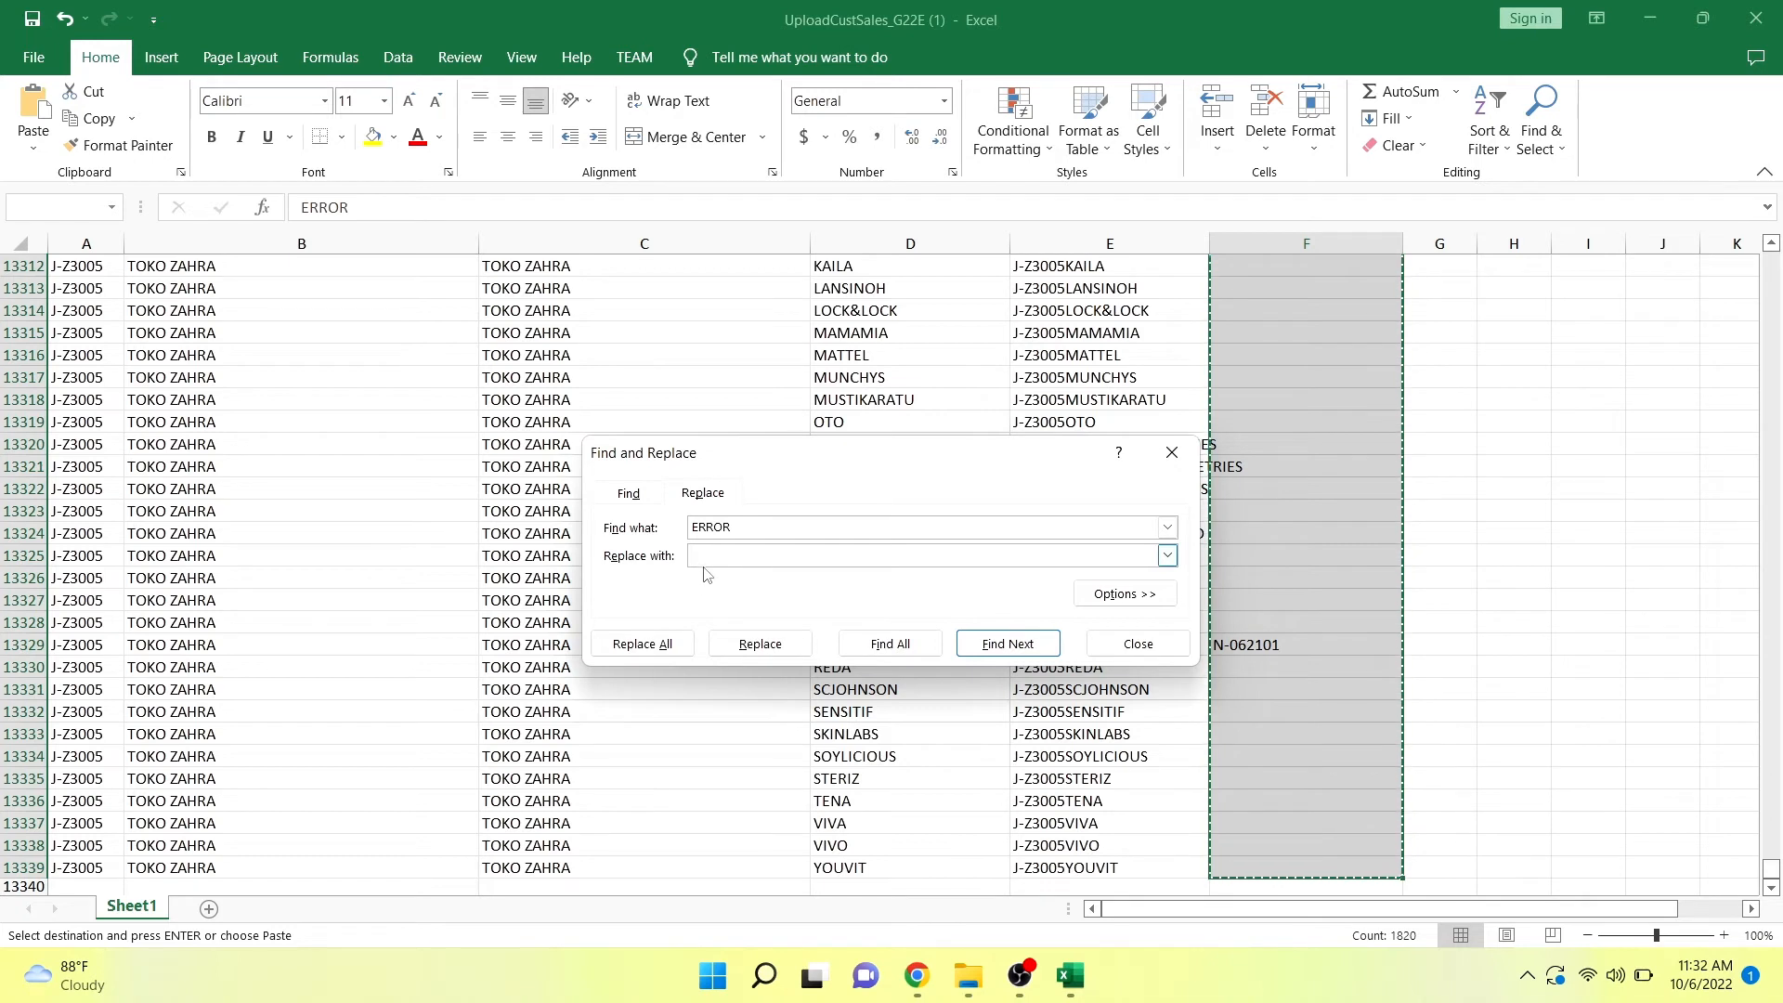
pyautogui.click(668, 650)
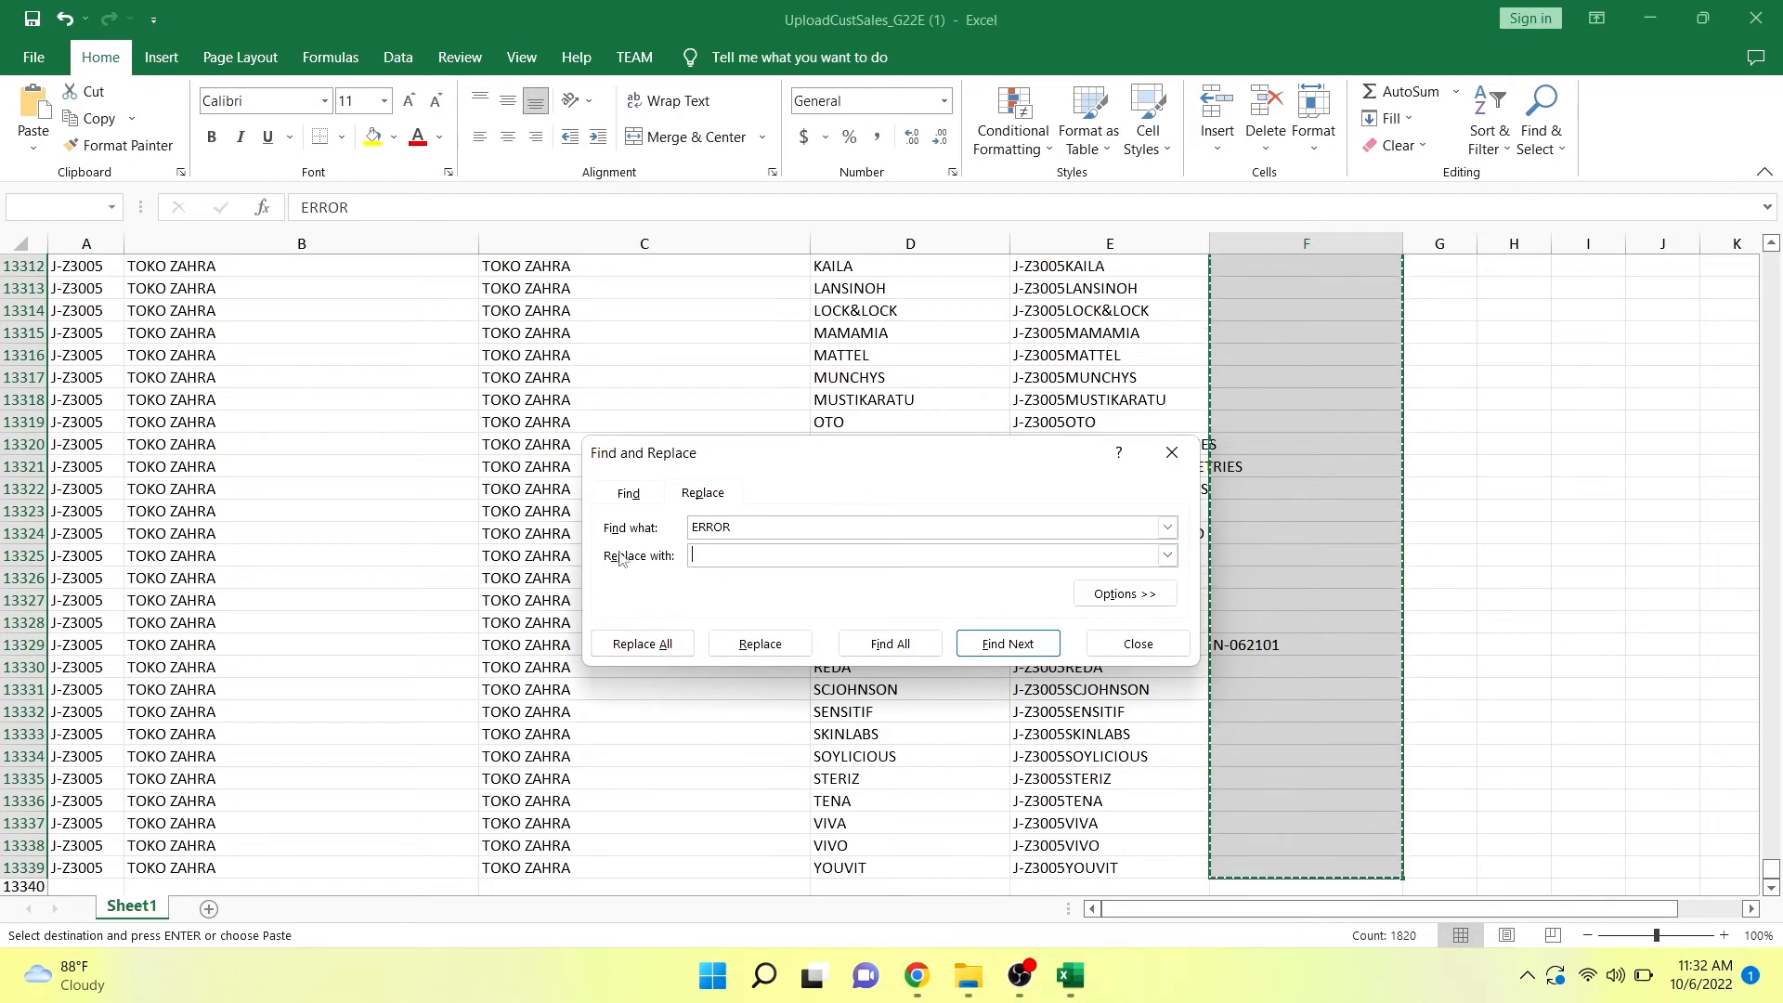
pyautogui.click(628, 646)
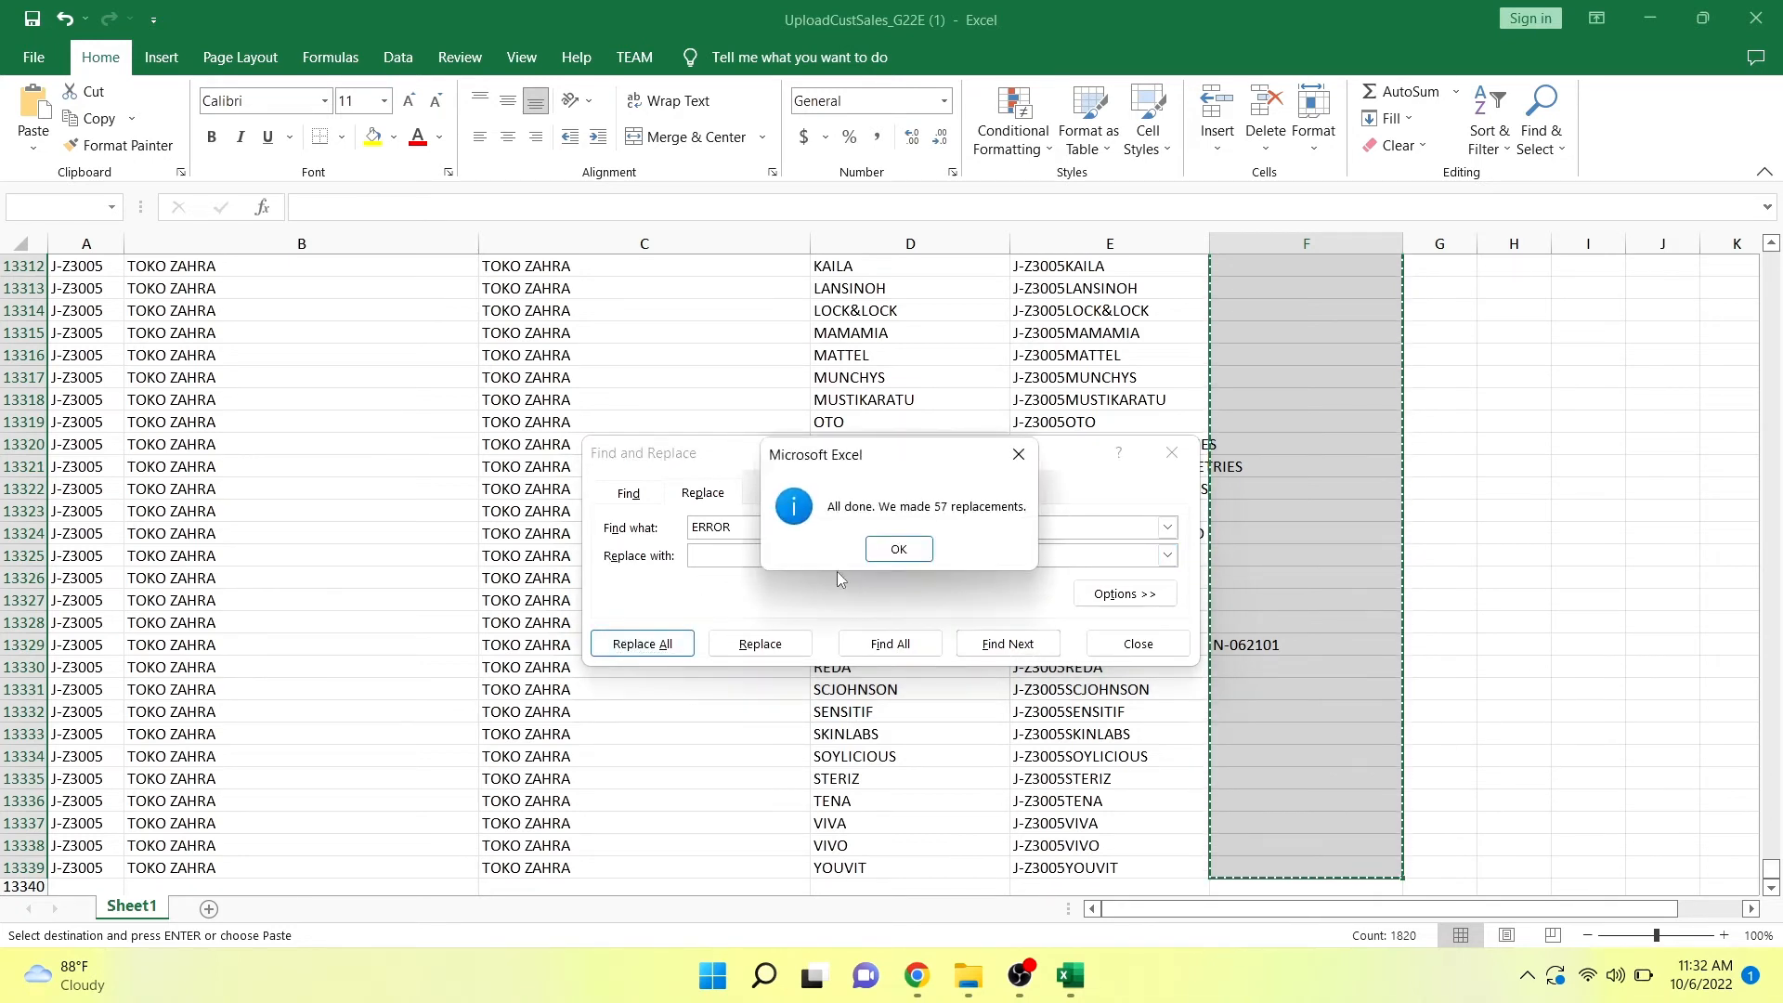
pyautogui.click(897, 548)
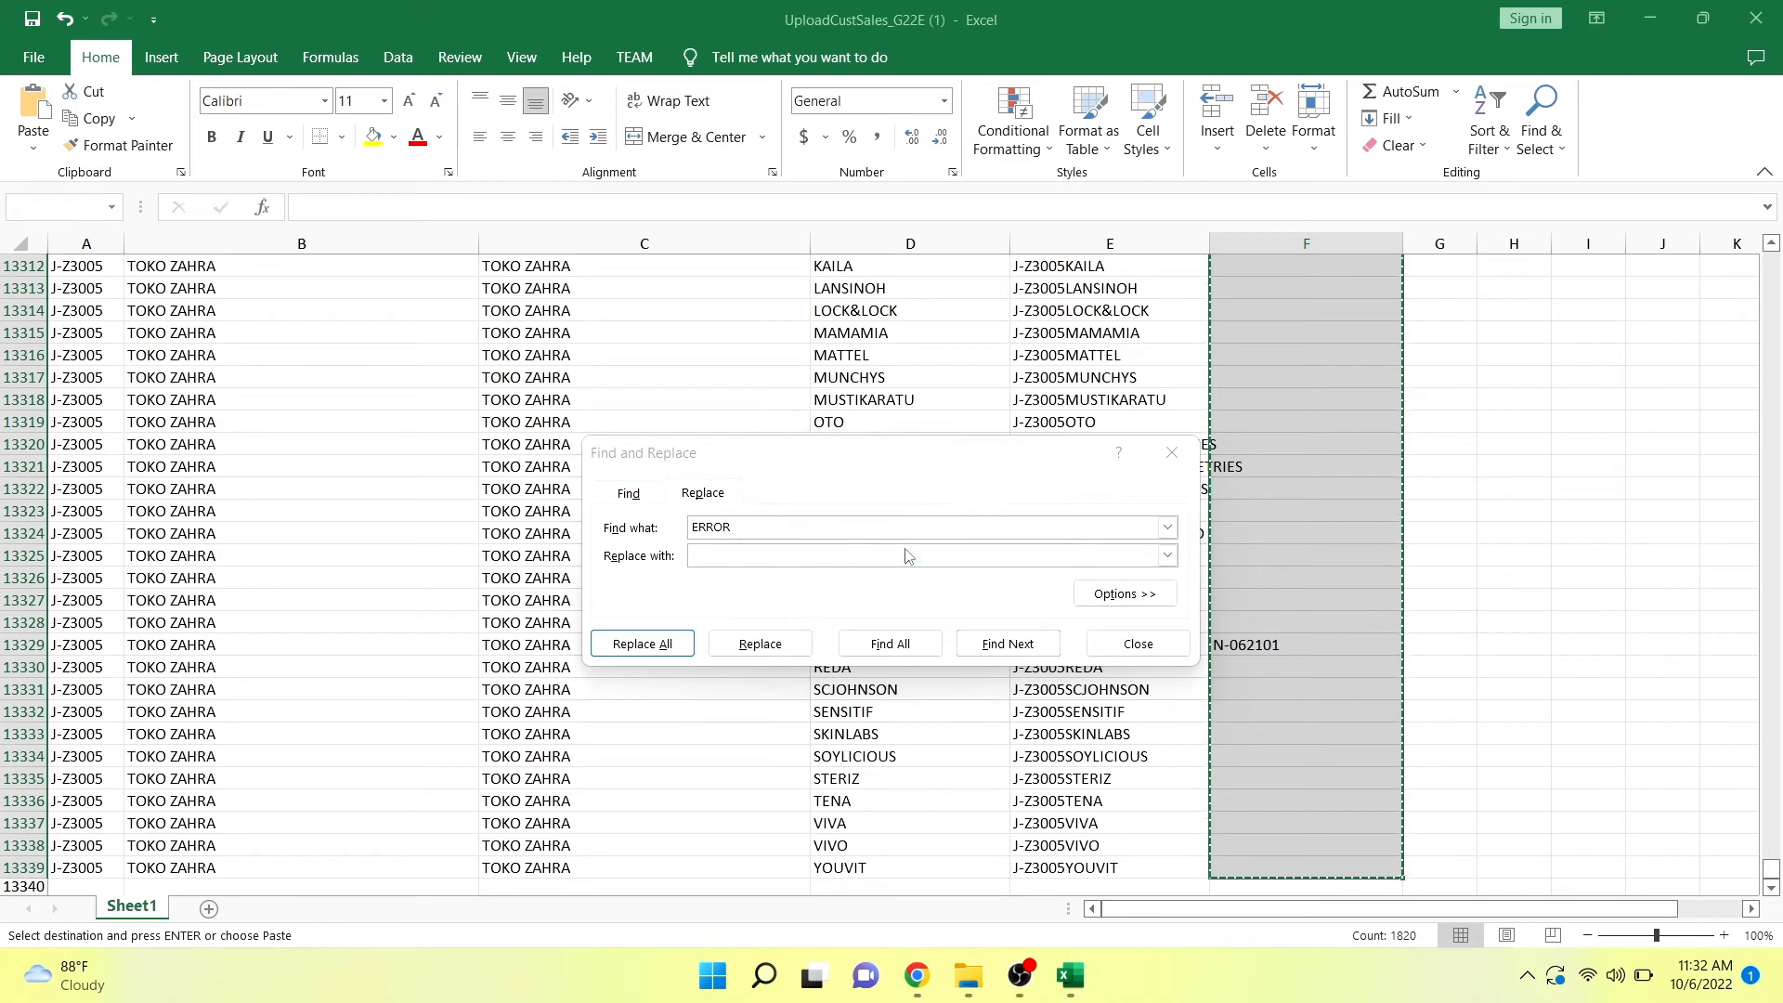
pyautogui.click(1131, 647)
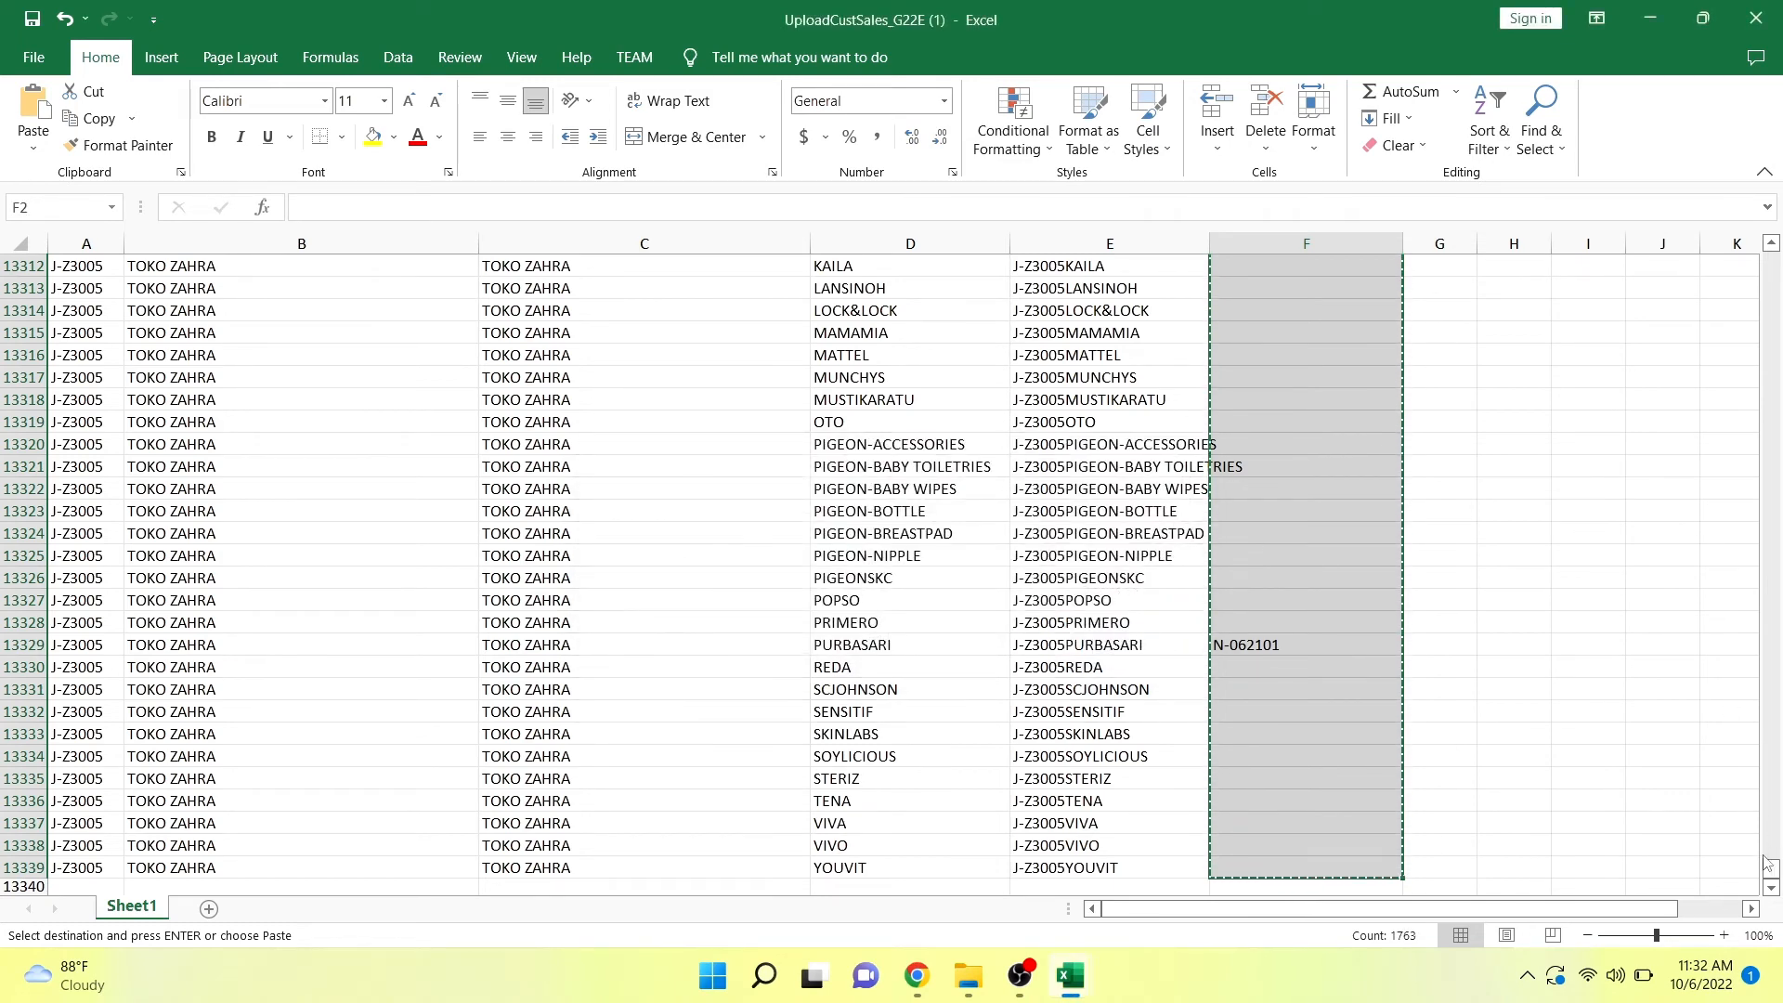
# Check the Sales filter's list of values for remaining ERROR entries, keeping all values selected.
pyautogui.moveTo(1767, 871); pyautogui.dragTo(1770, 258)
pyautogui.click(1375, 273)
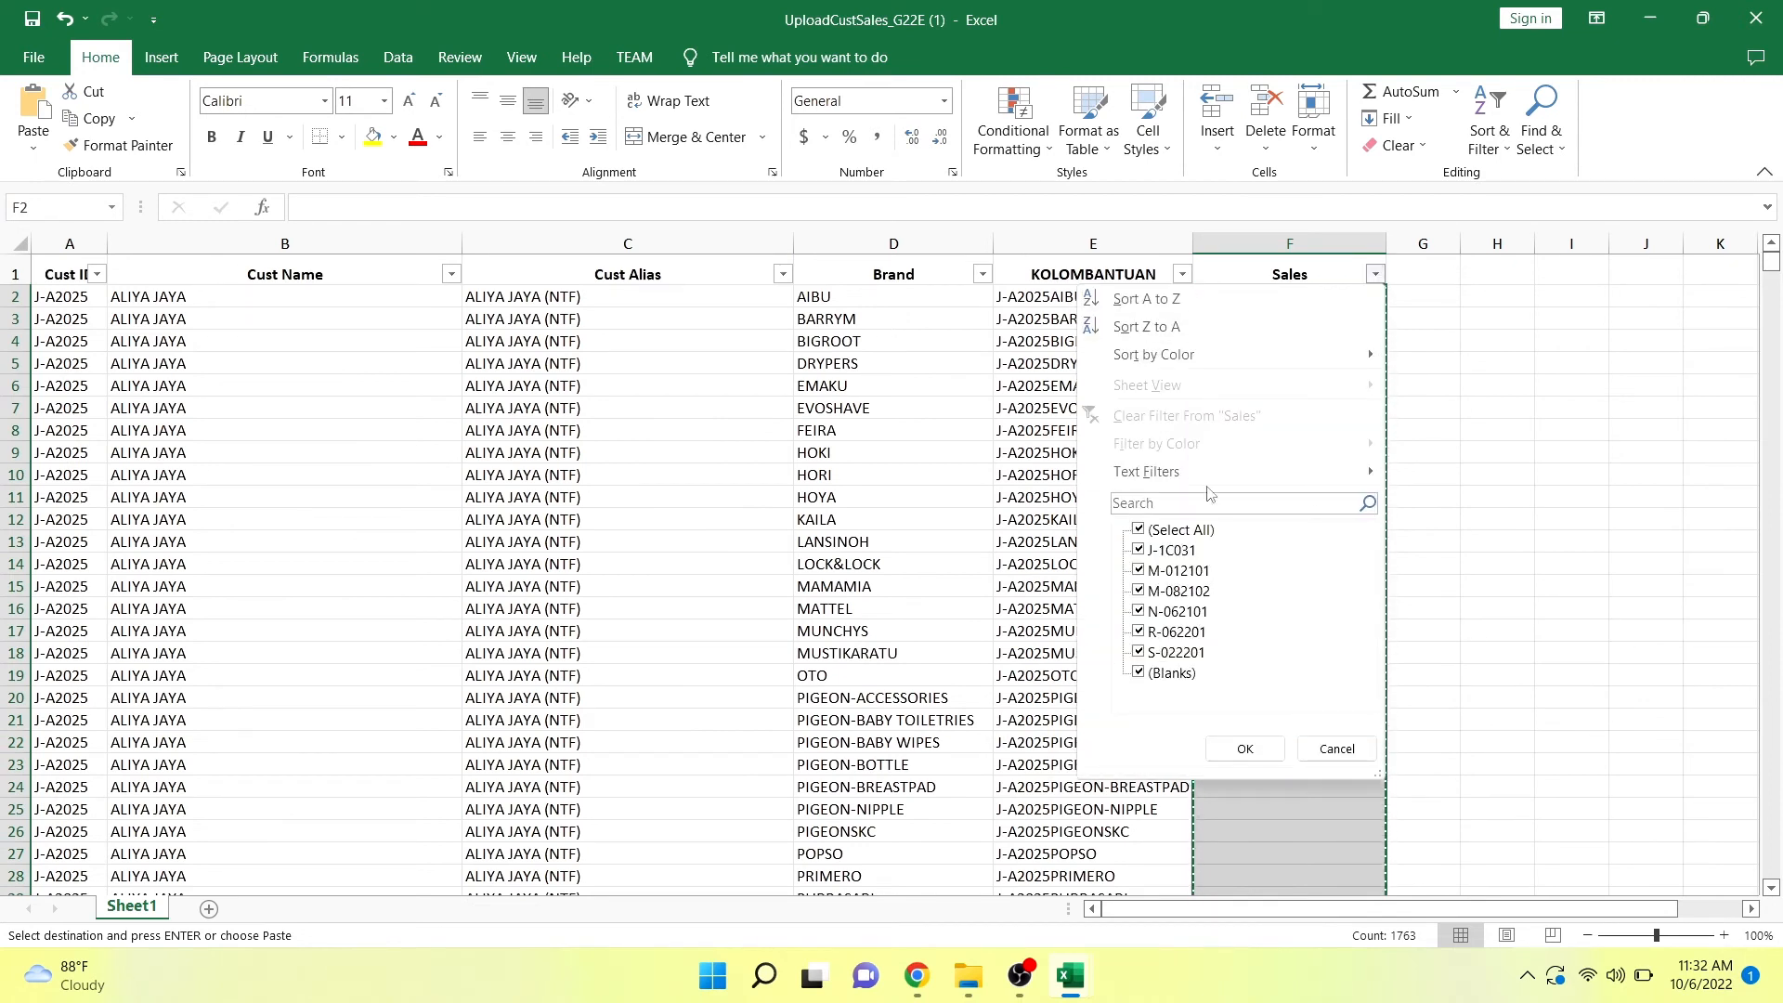
pyautogui.click(1245, 748)
# Compare the KOLOMBANTUAN helper column with KOLOM BANTUAN in the breakdown sales dki update workbook.
pyautogui.click(1056, 585)
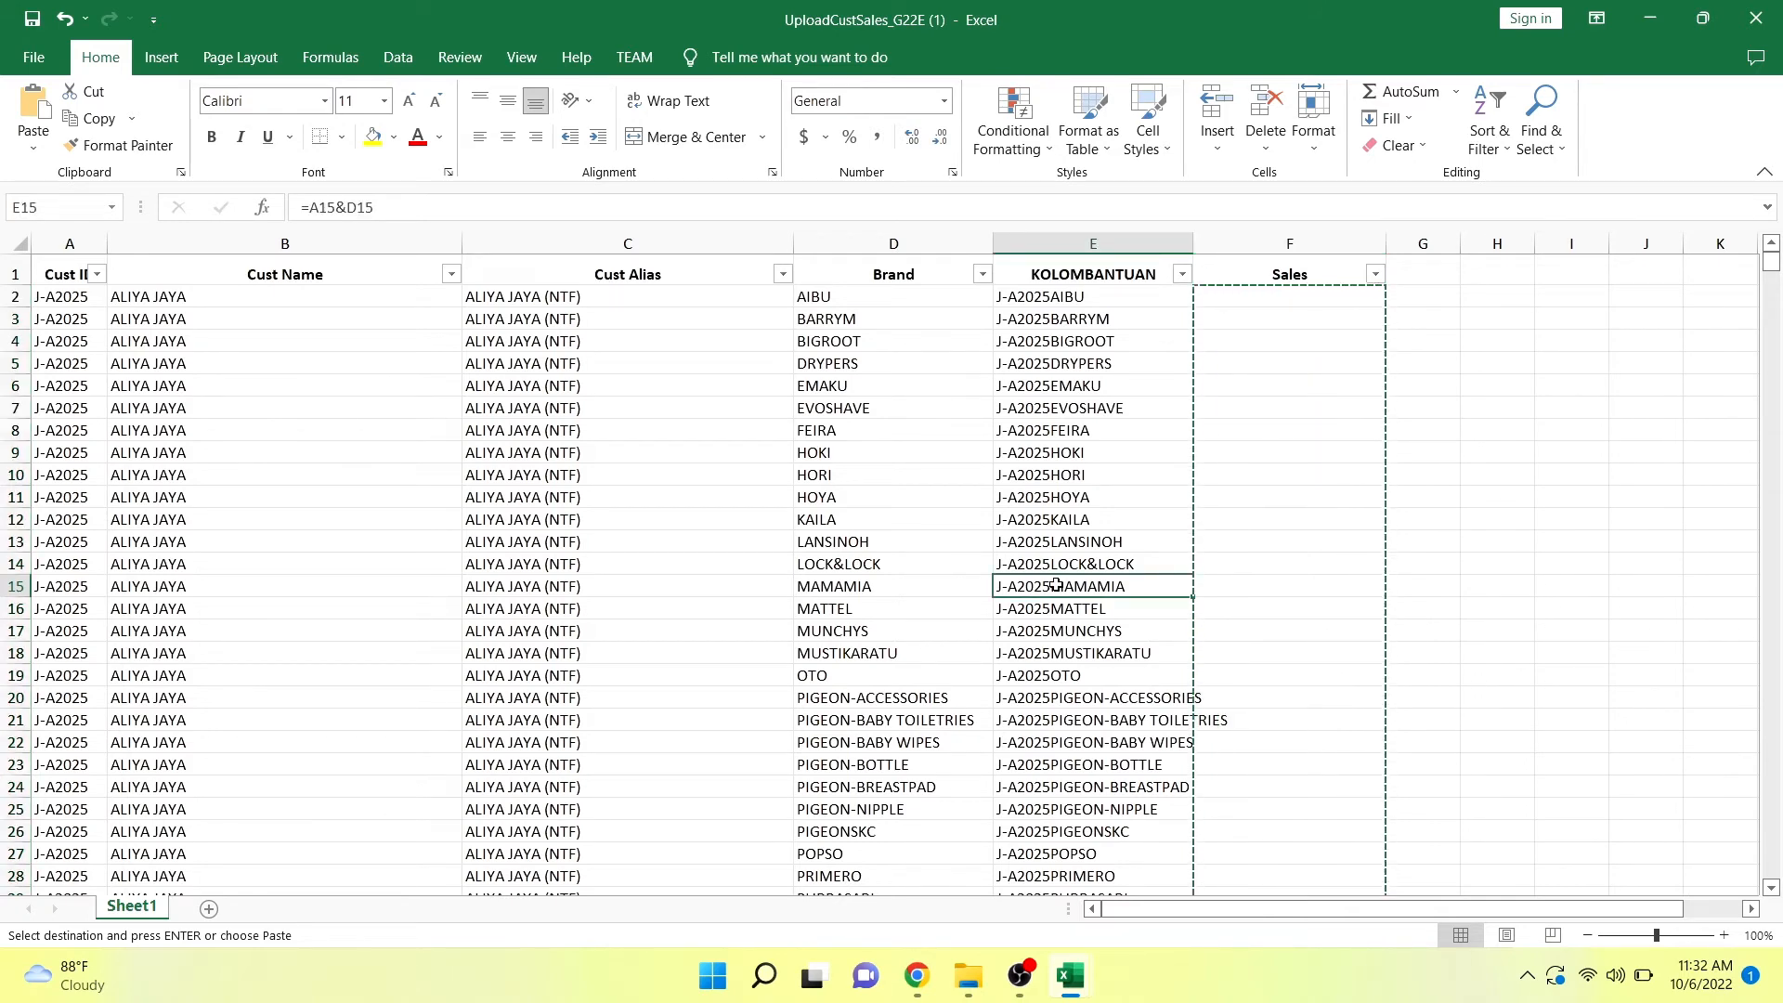
pyautogui.click(1105, 247)
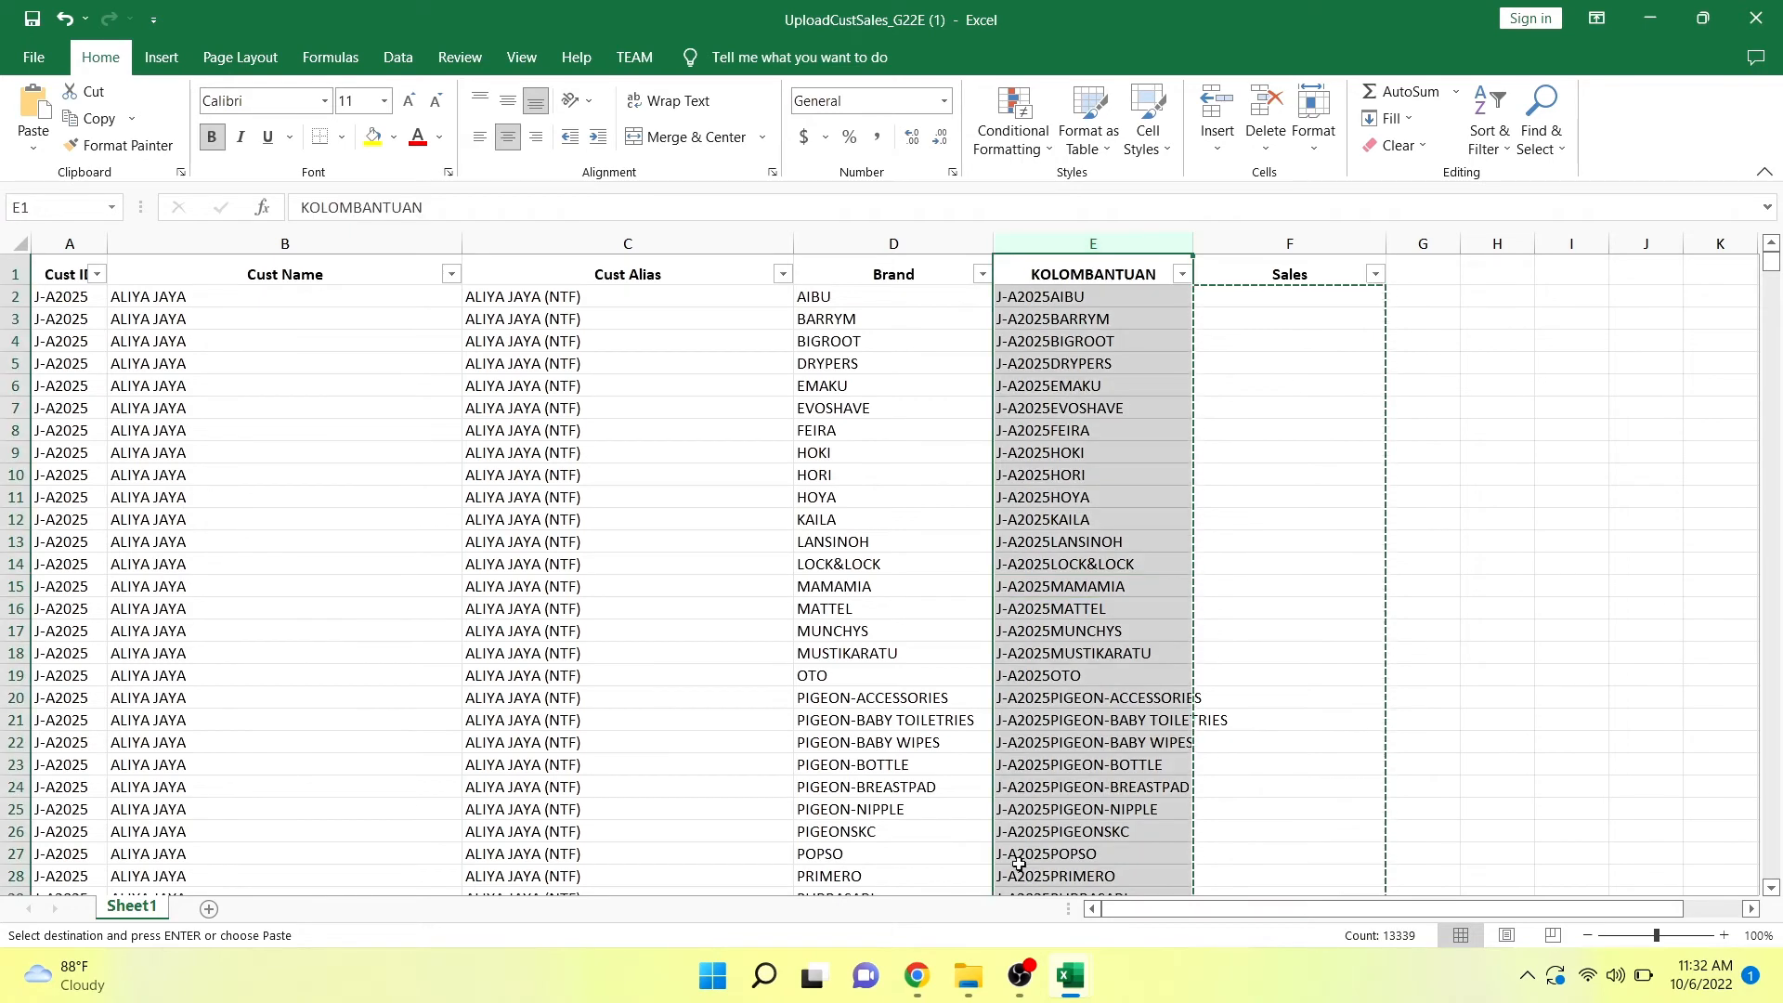
pyautogui.moveTo(1070, 975)
pyautogui.click(864, 912)
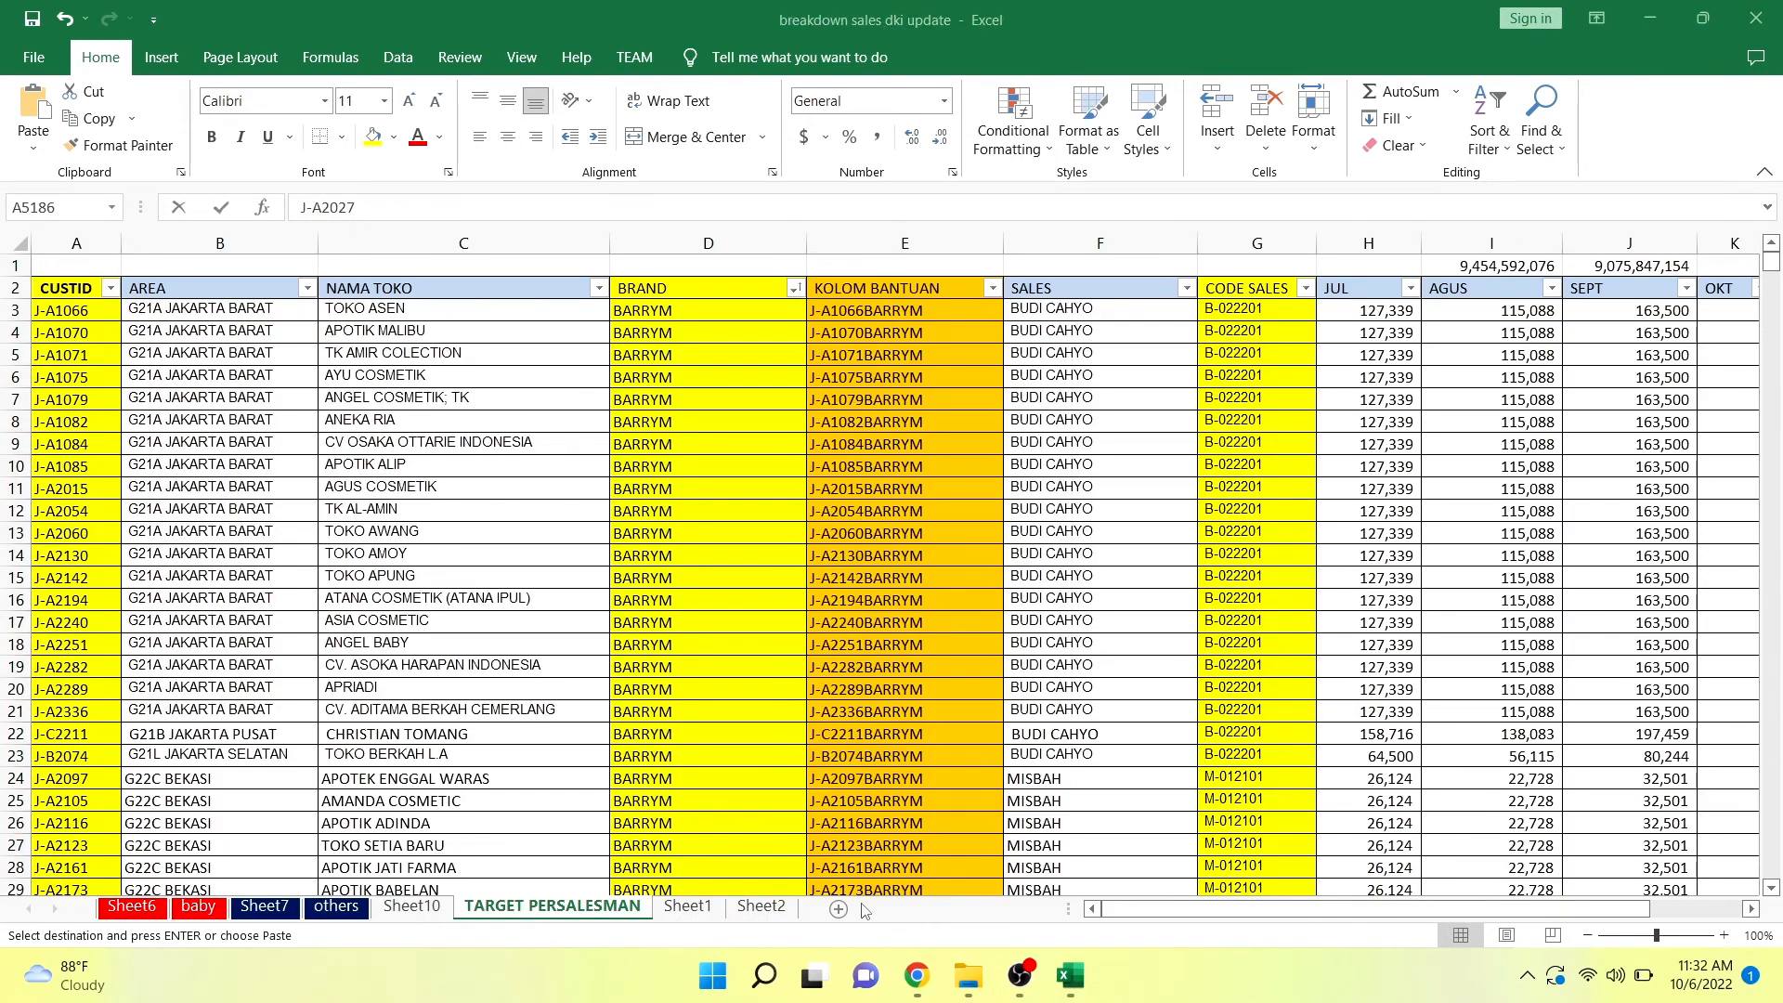
pyautogui.click(893, 537)
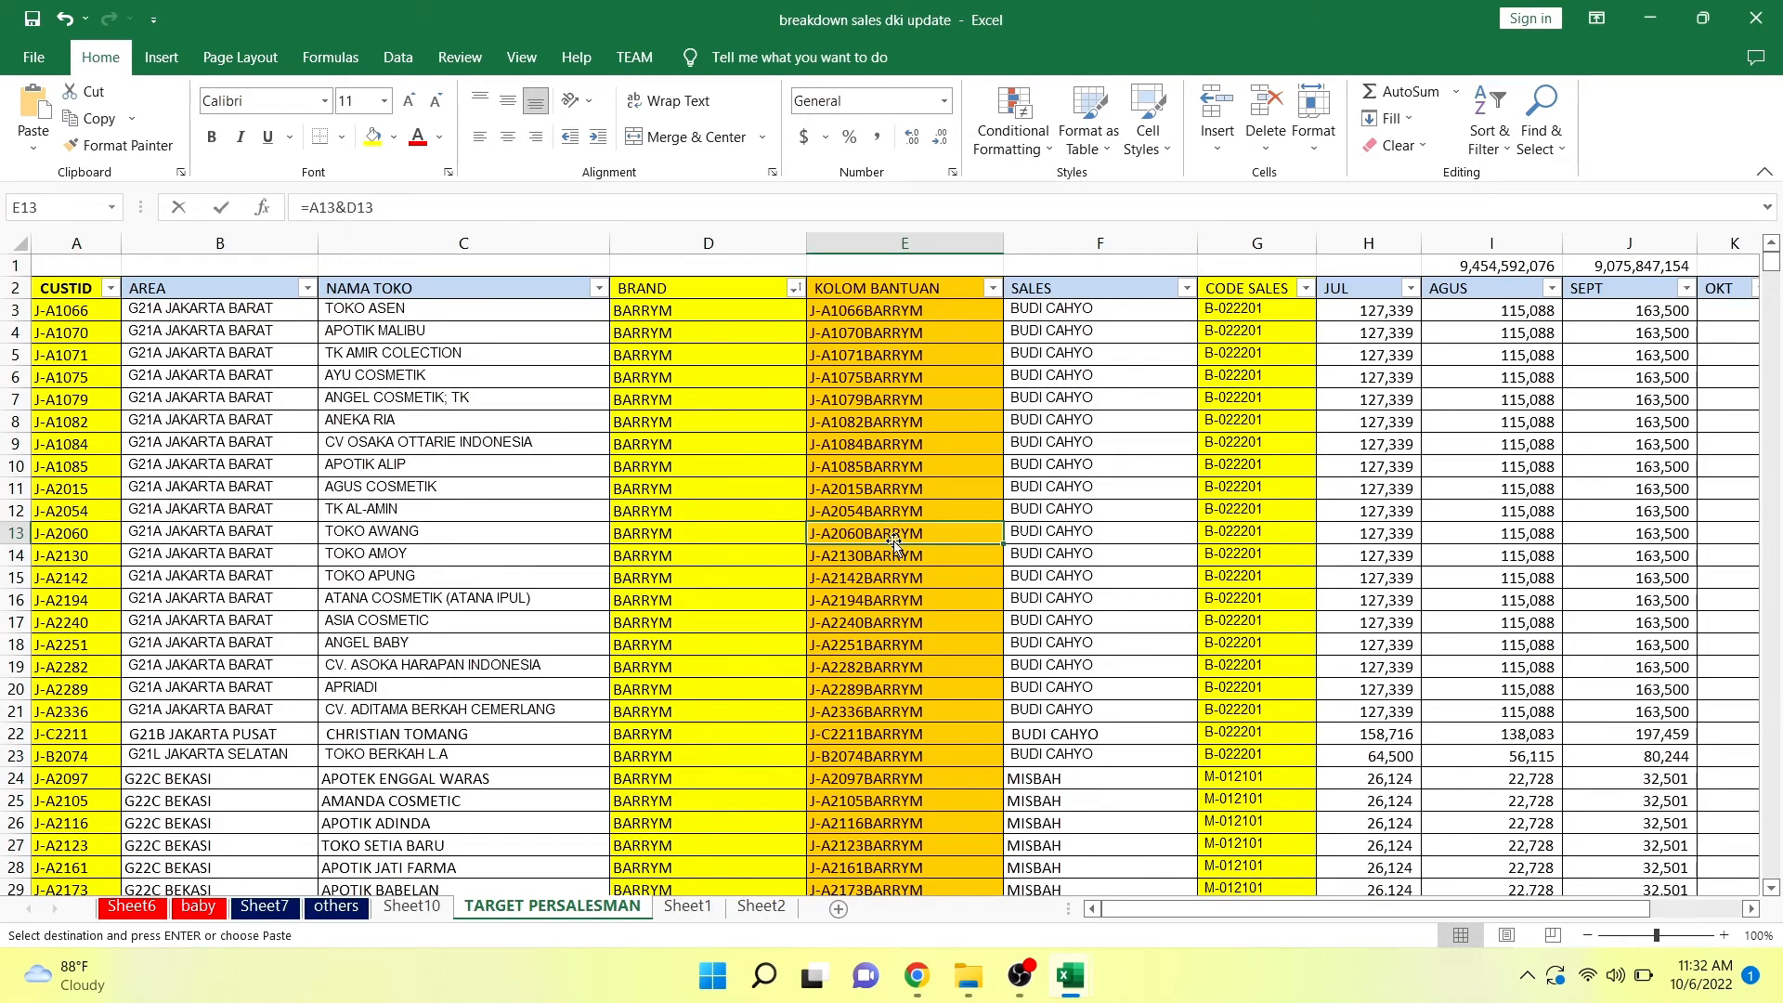
# Switch to the UploadCustSales_G22E (1) workbook and delete the KOLOMBANTUAN helper column.
pyautogui.moveTo(1070, 975)
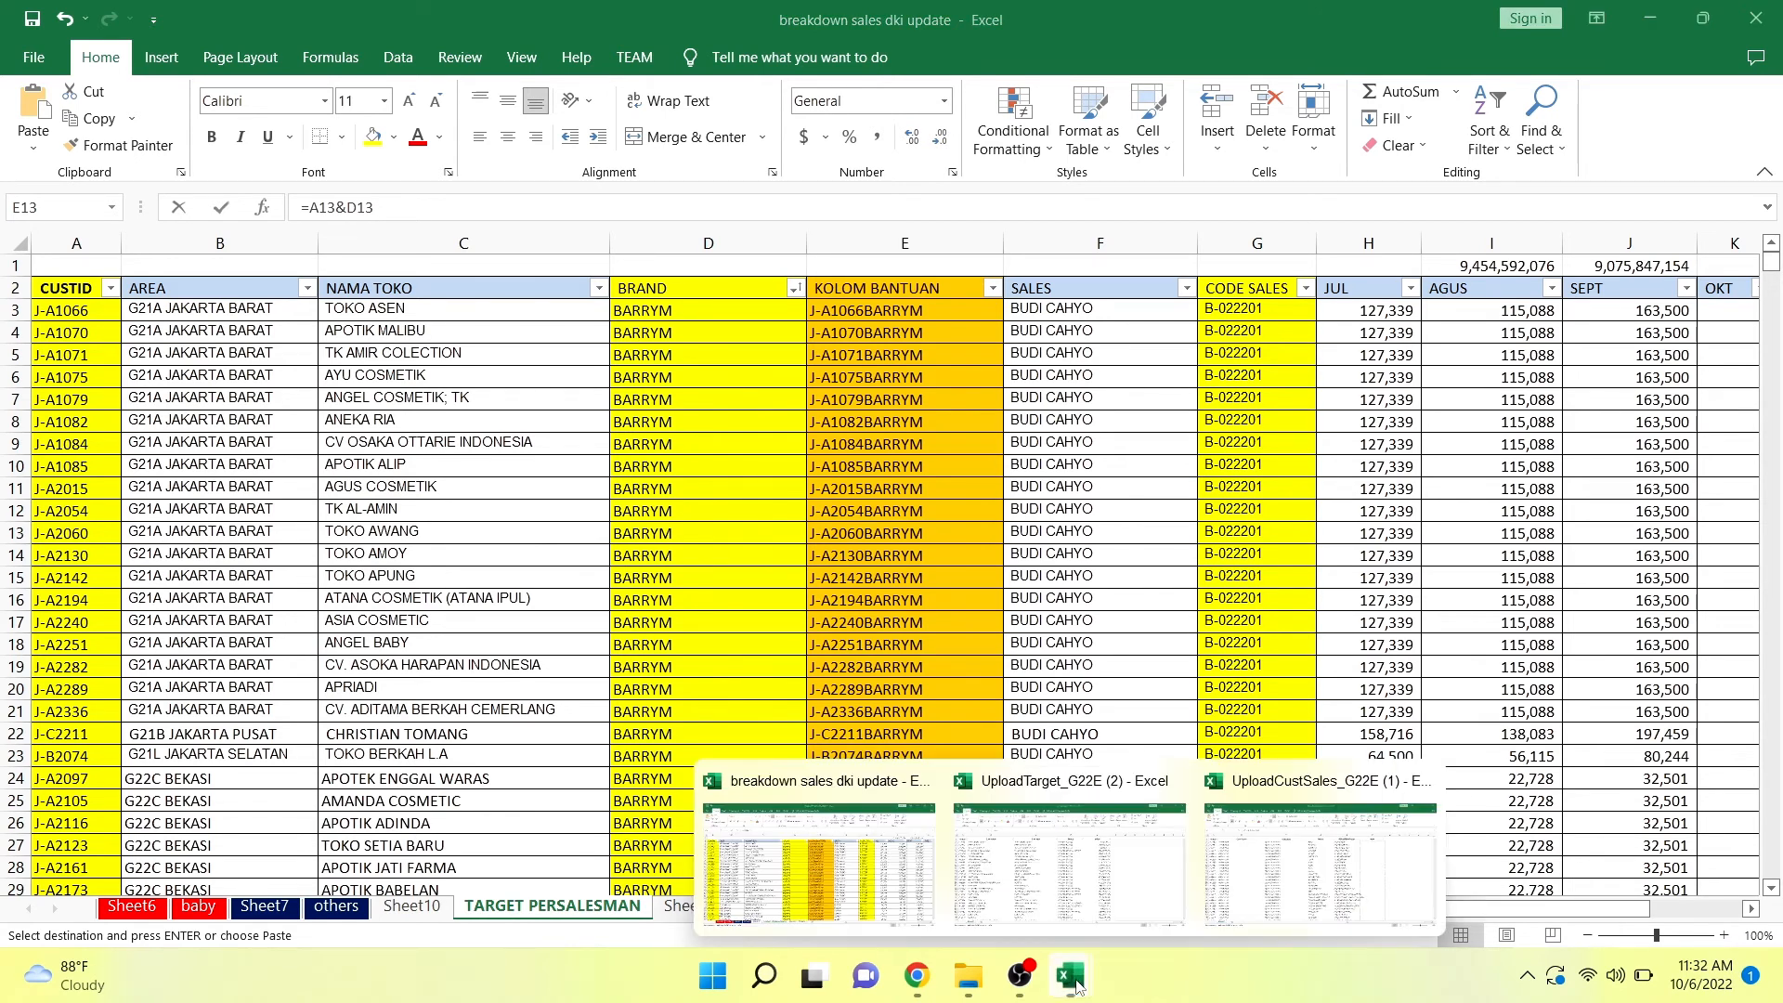
pyautogui.click(1281, 885)
pyautogui.click(1061, 243)
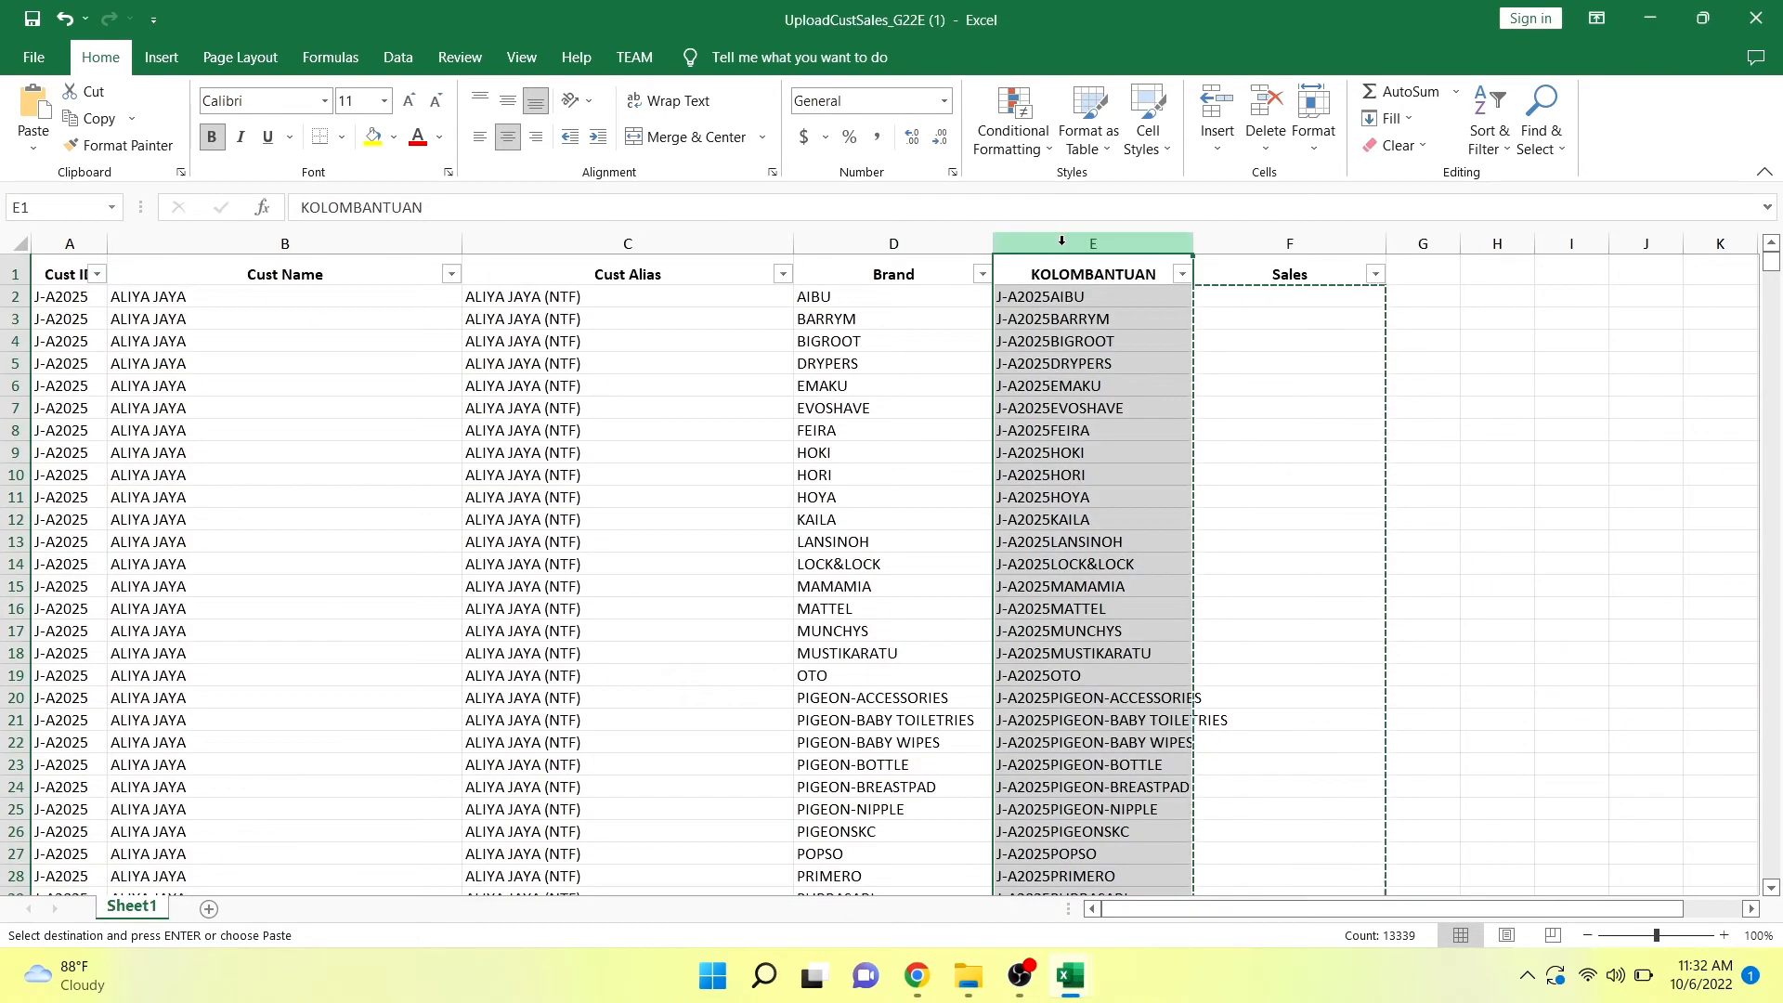
pyautogui.rightClick(1061, 243)
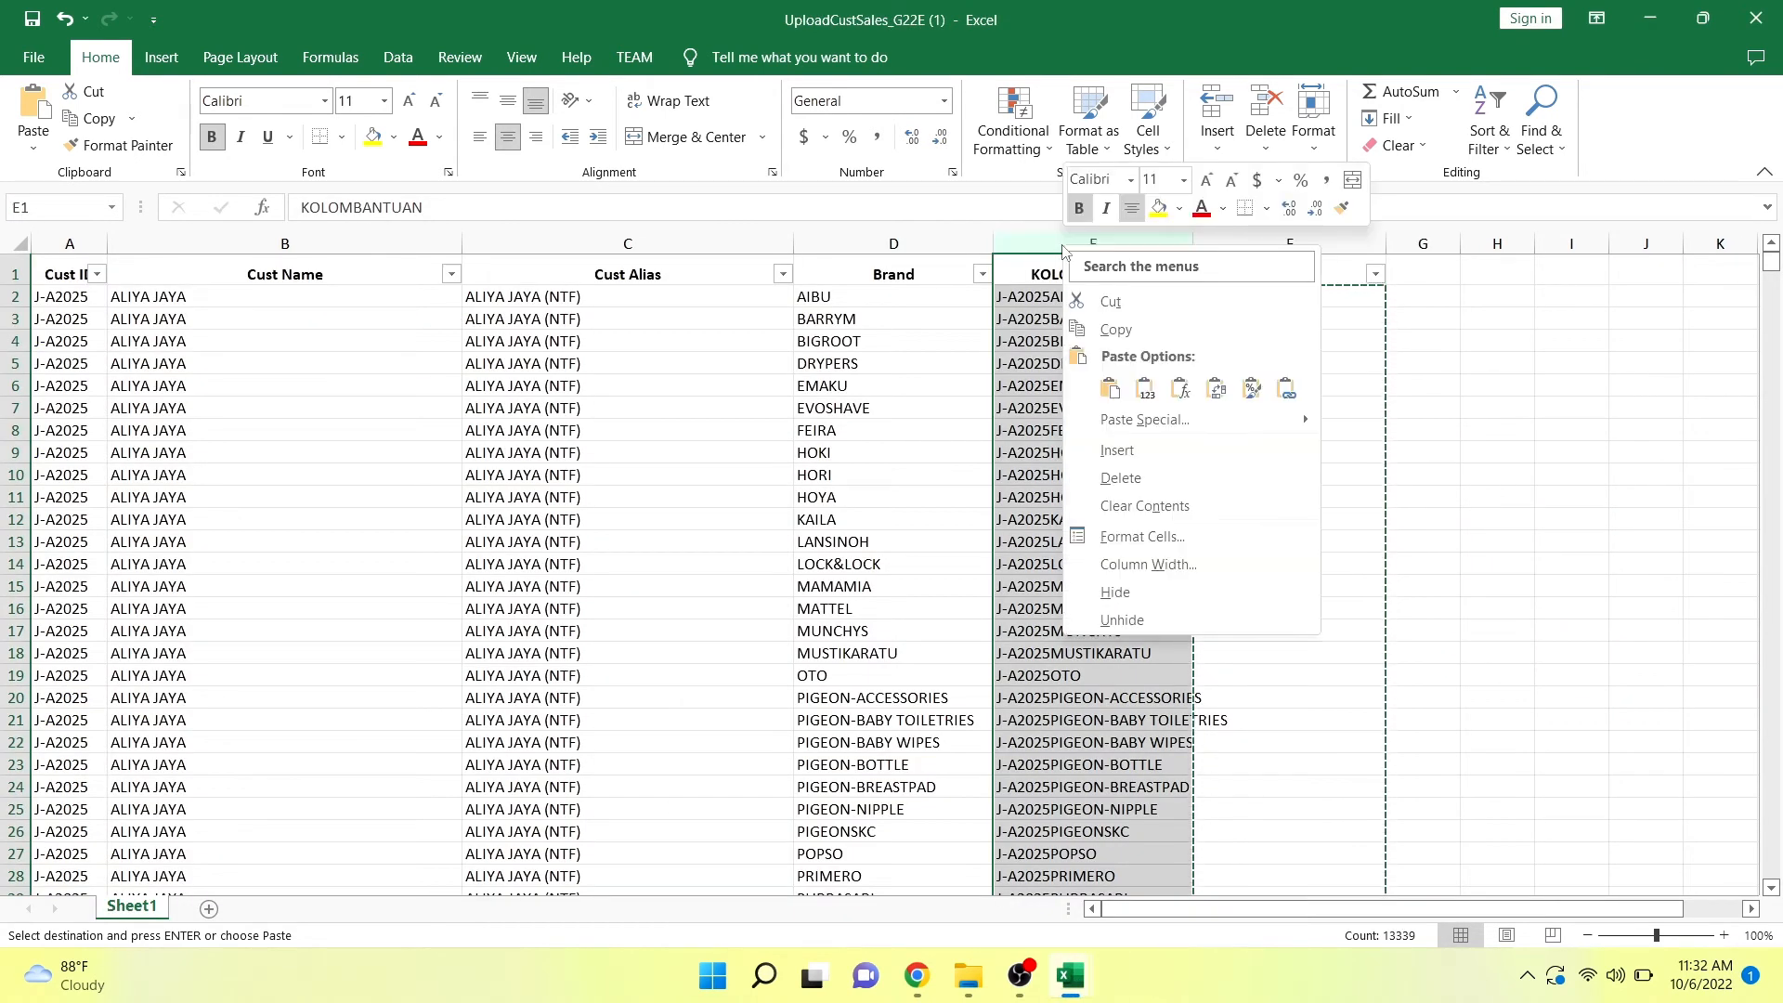
pyautogui.click(1126, 477)
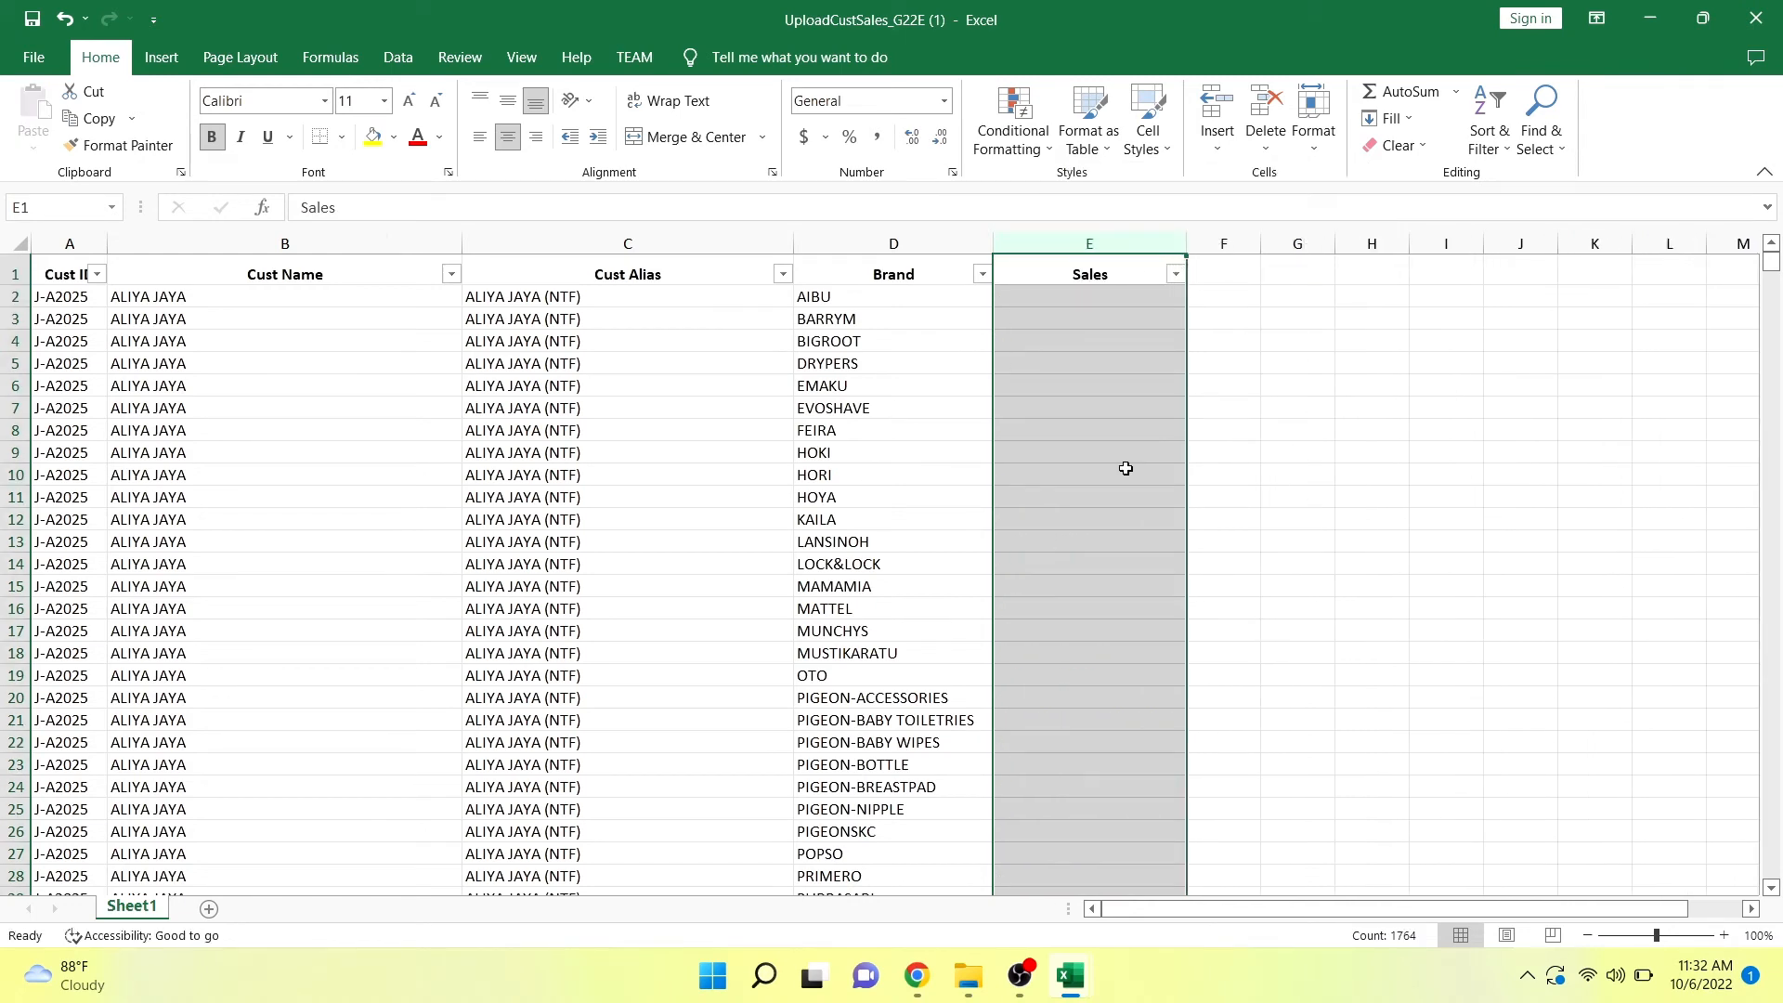
pyautogui.click(1126, 468)
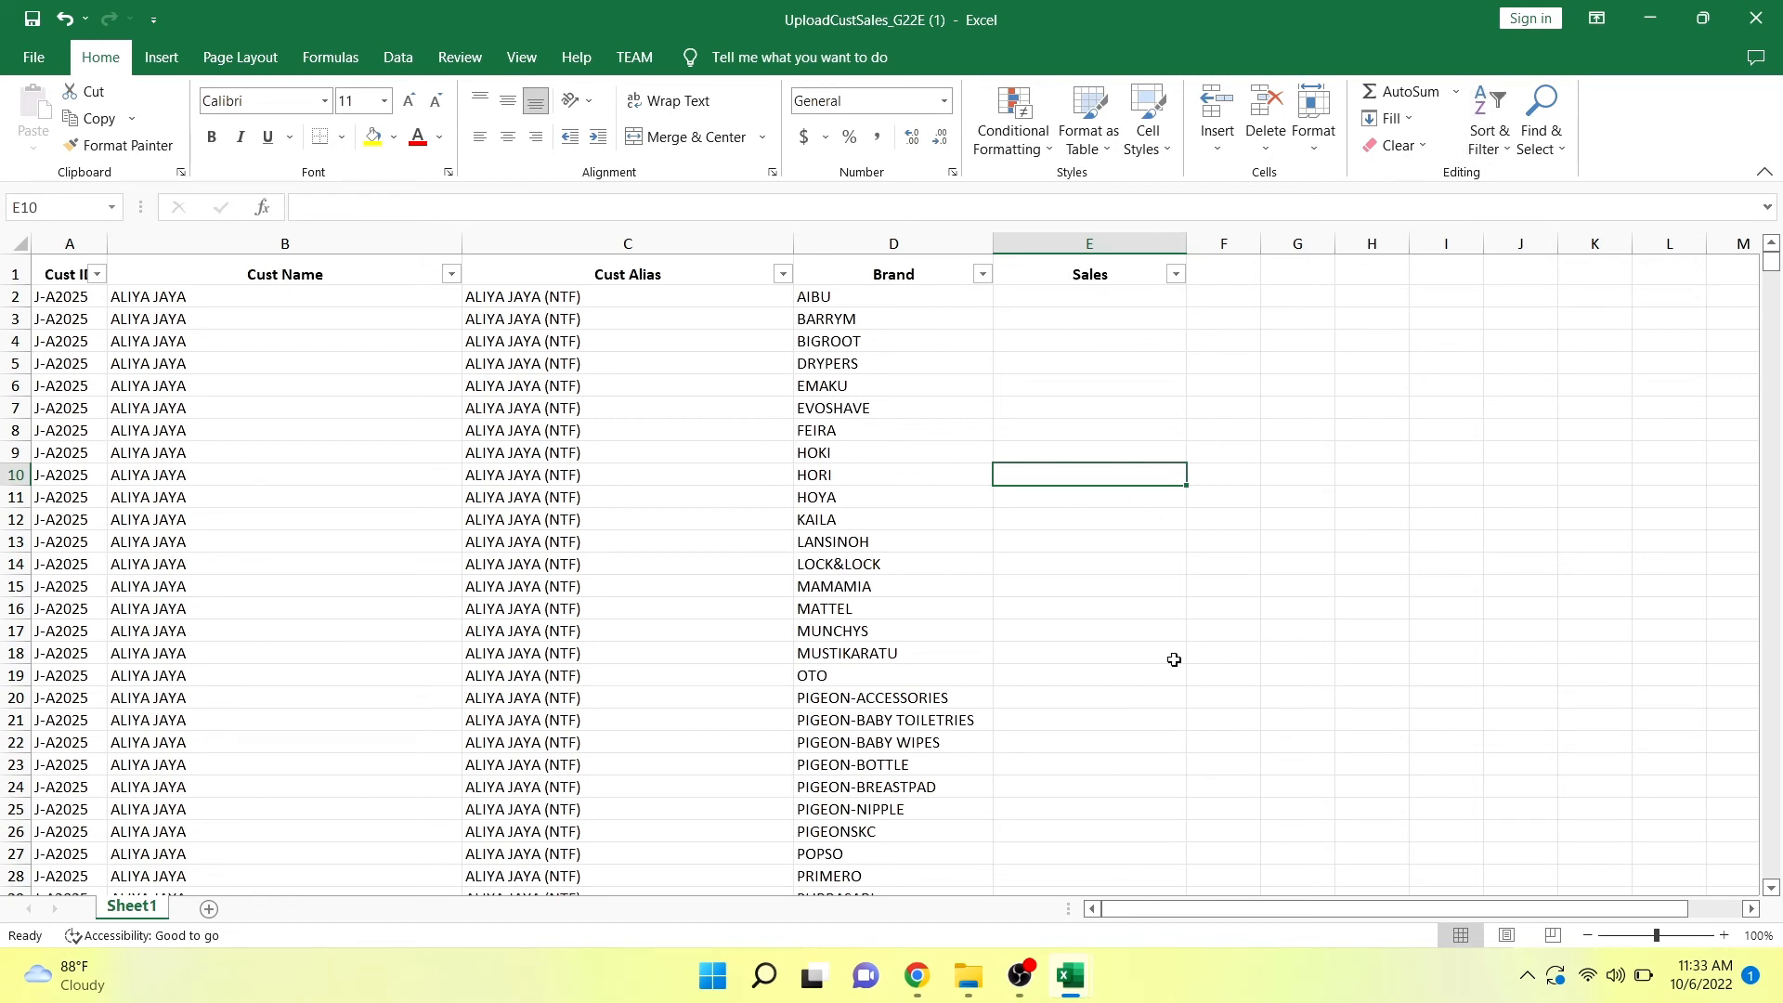
# Switch to the Sales Order Desk Application in Chrome and show the Monitoring Target report for period 2022-09.
pyautogui.moveTo(920, 972)
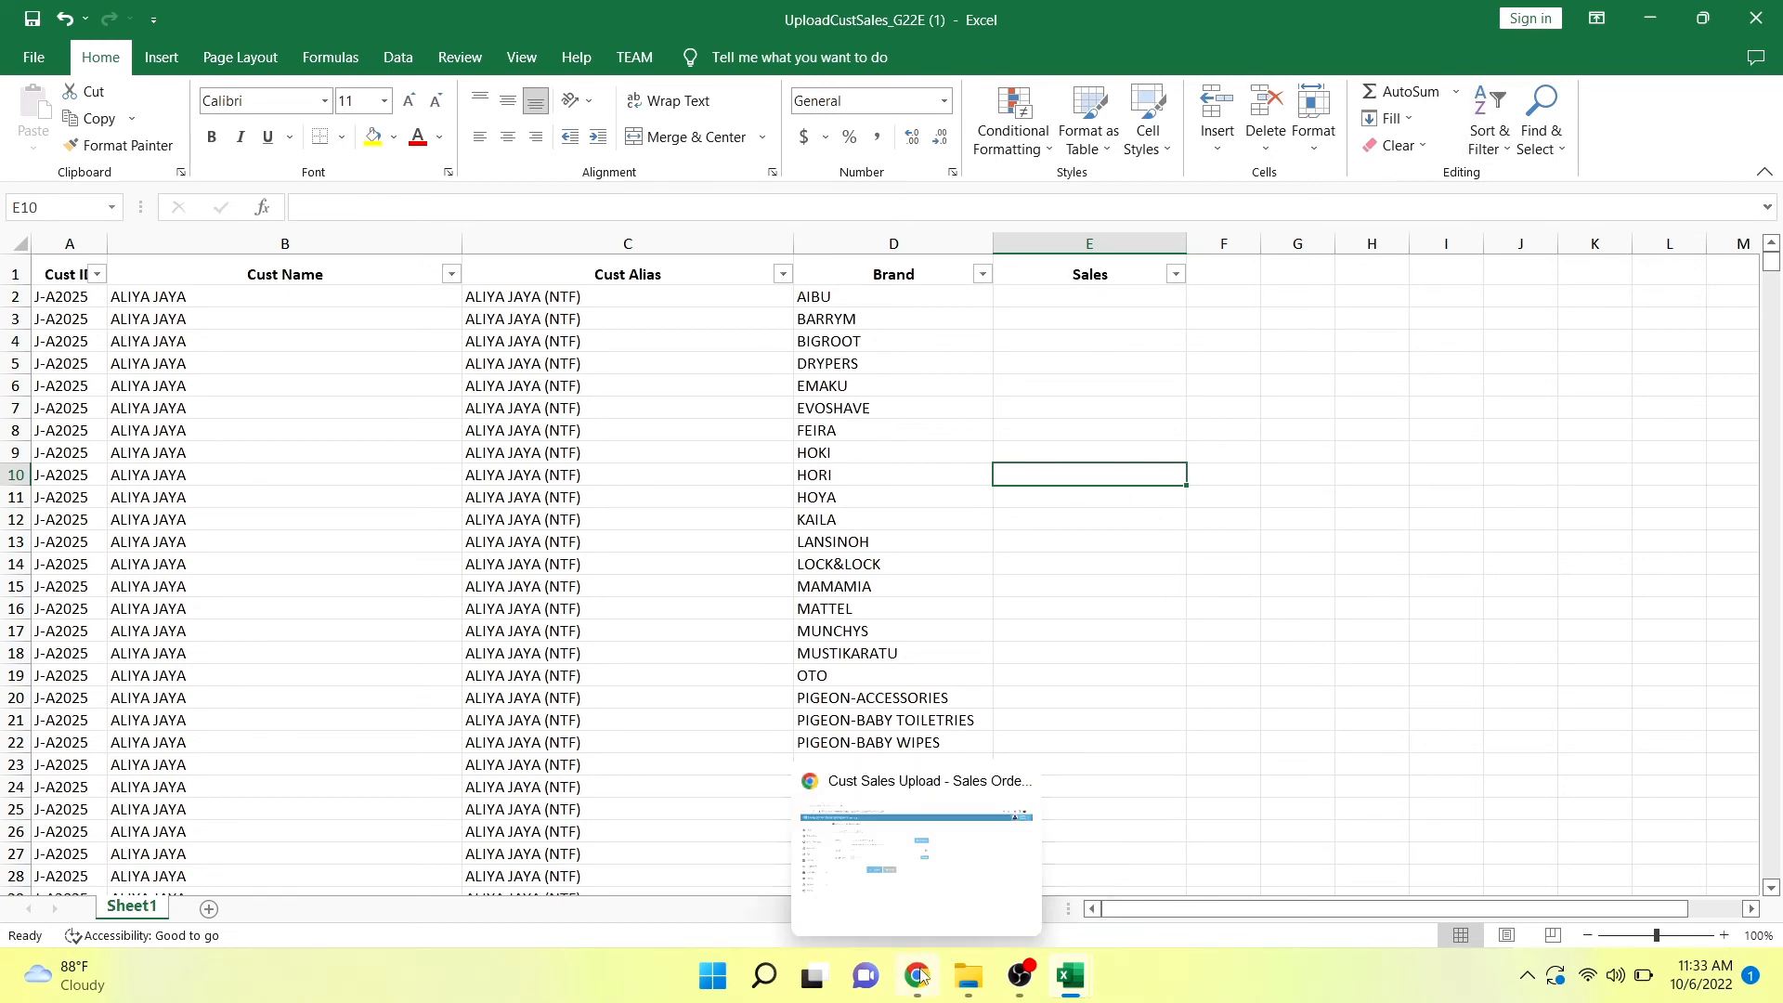
pyautogui.click(920, 973)
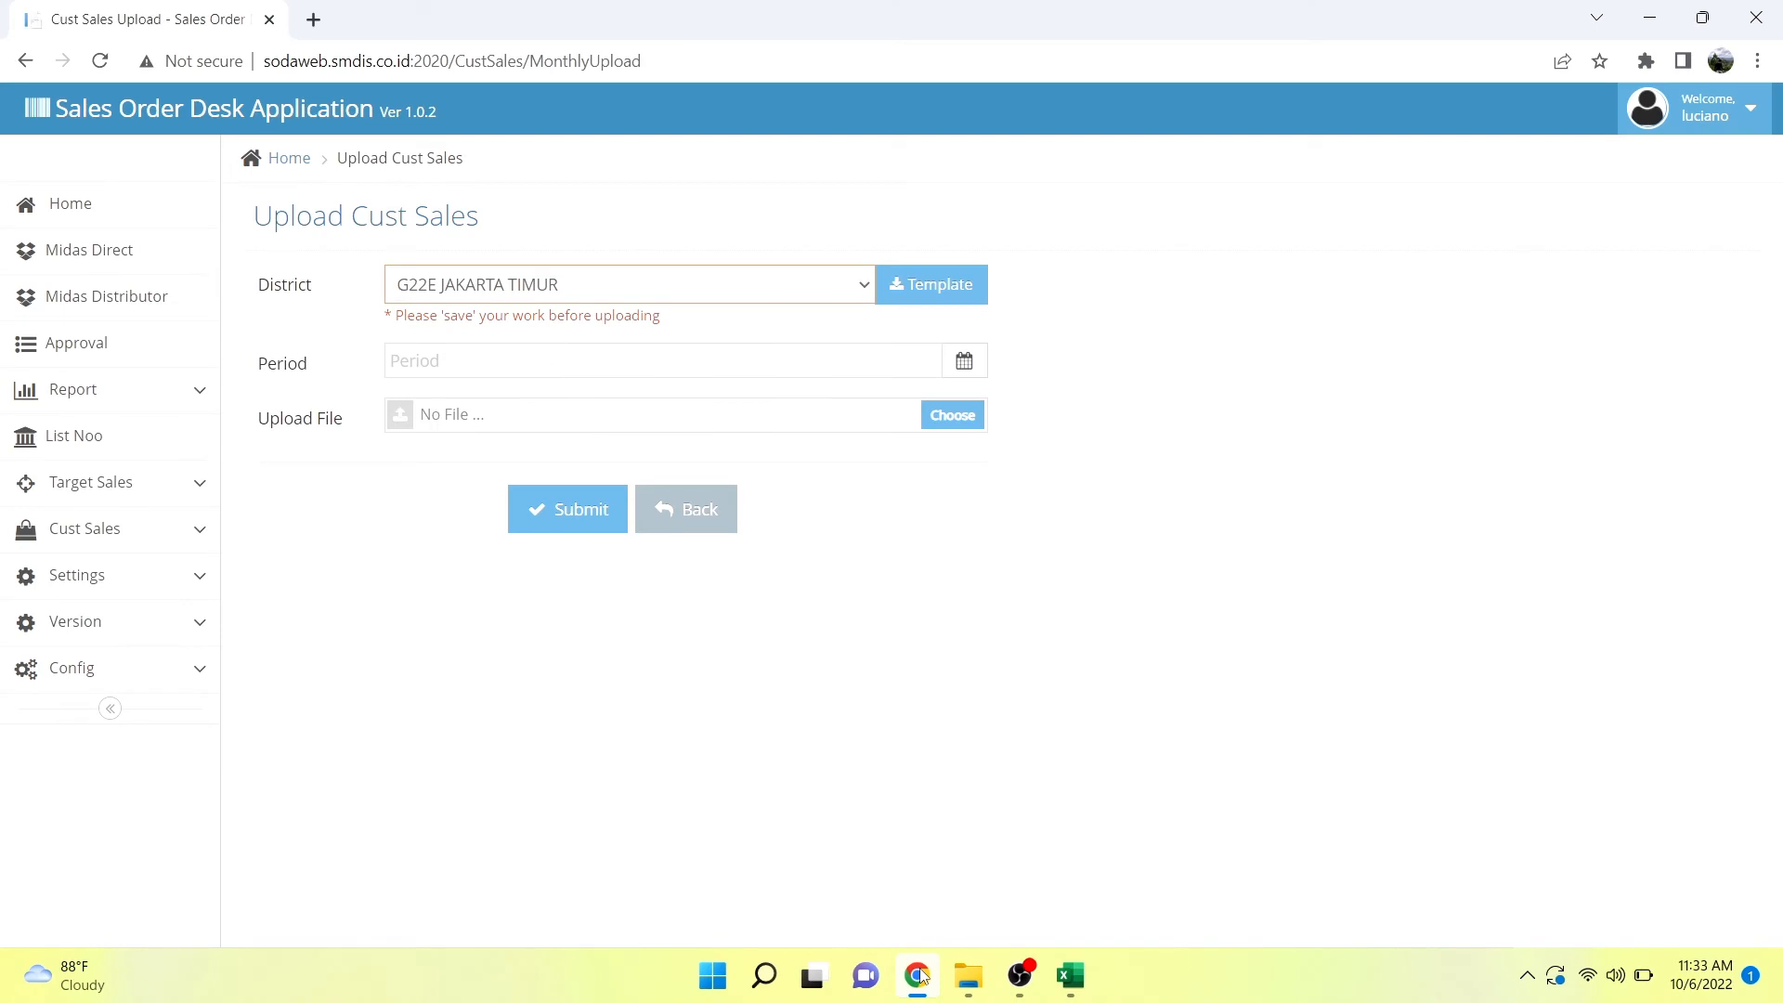
pyautogui.click(920, 972)
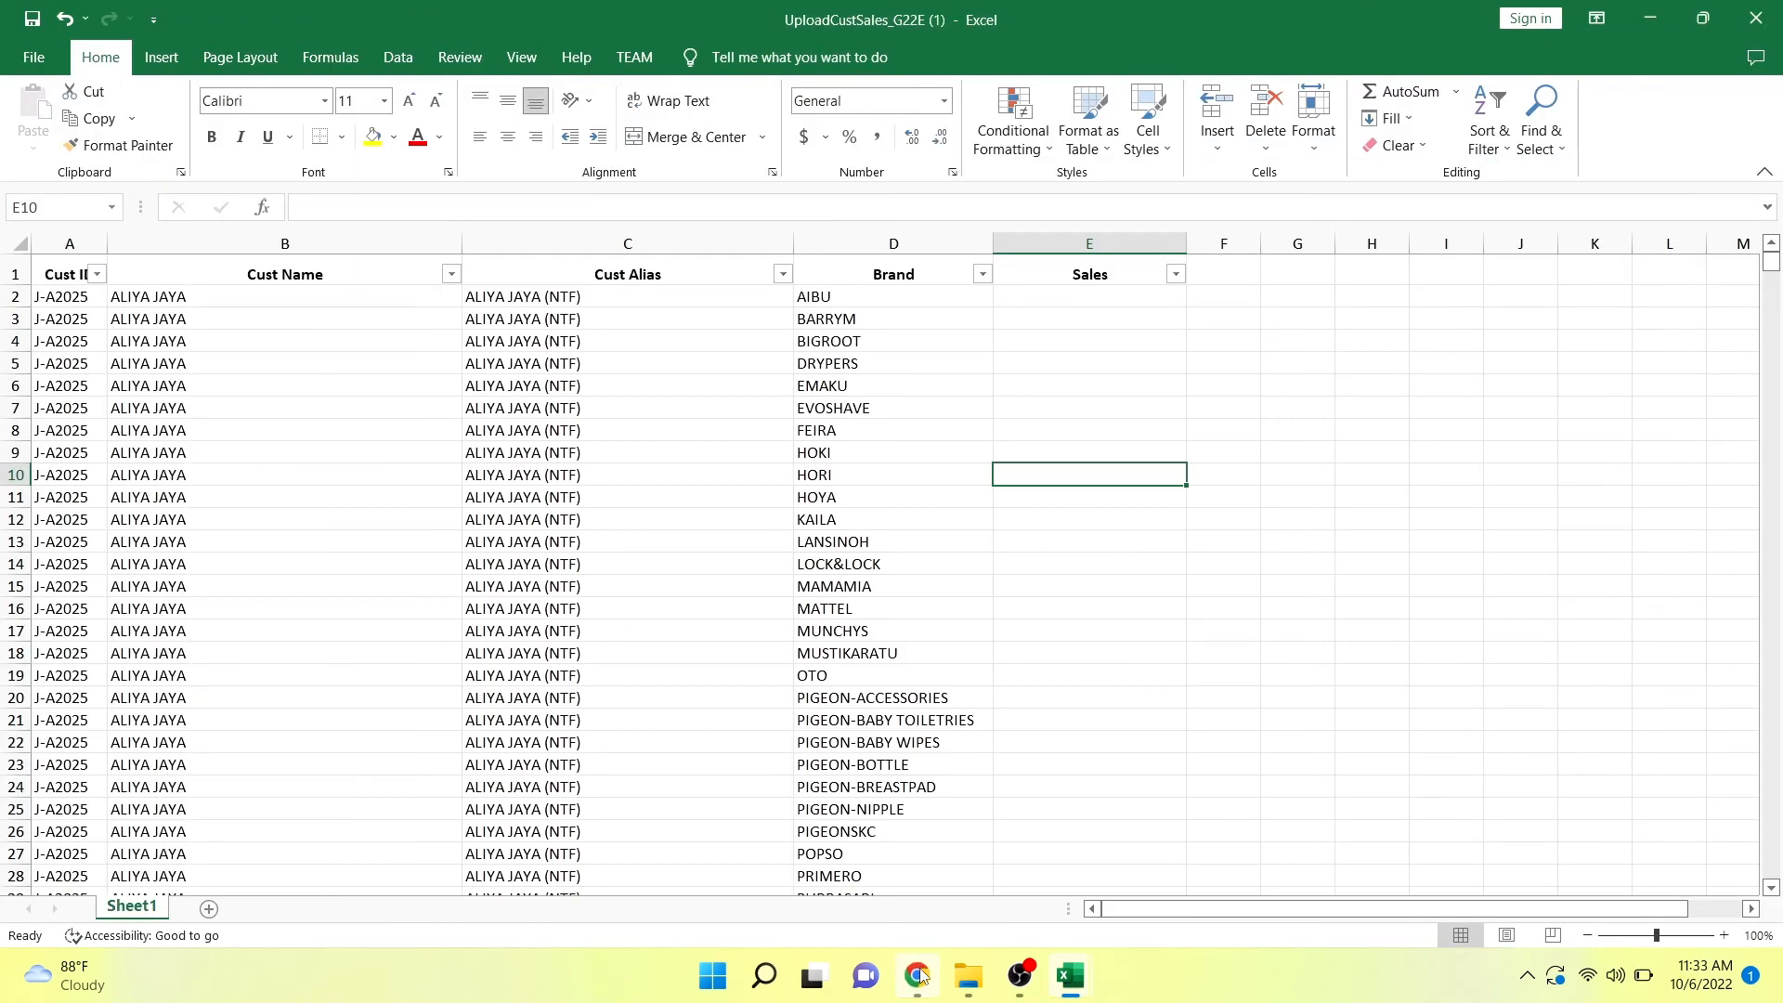
pyautogui.click(920, 974)
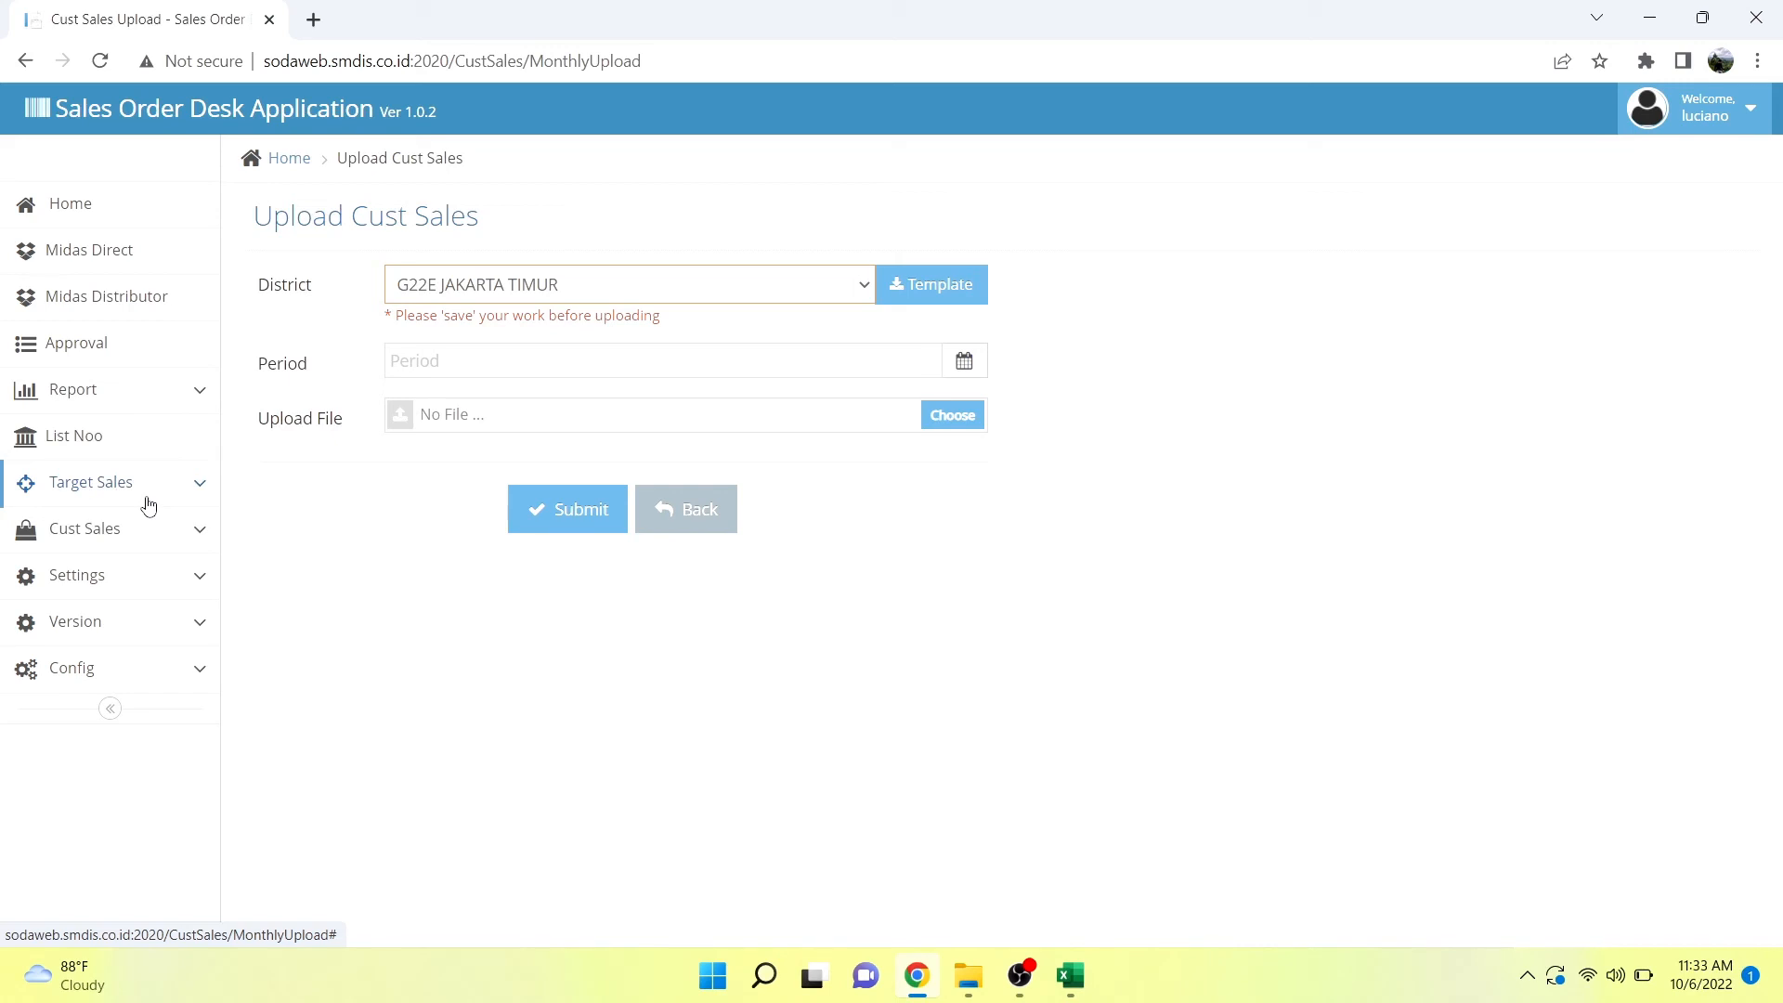
pyautogui.click(109, 595)
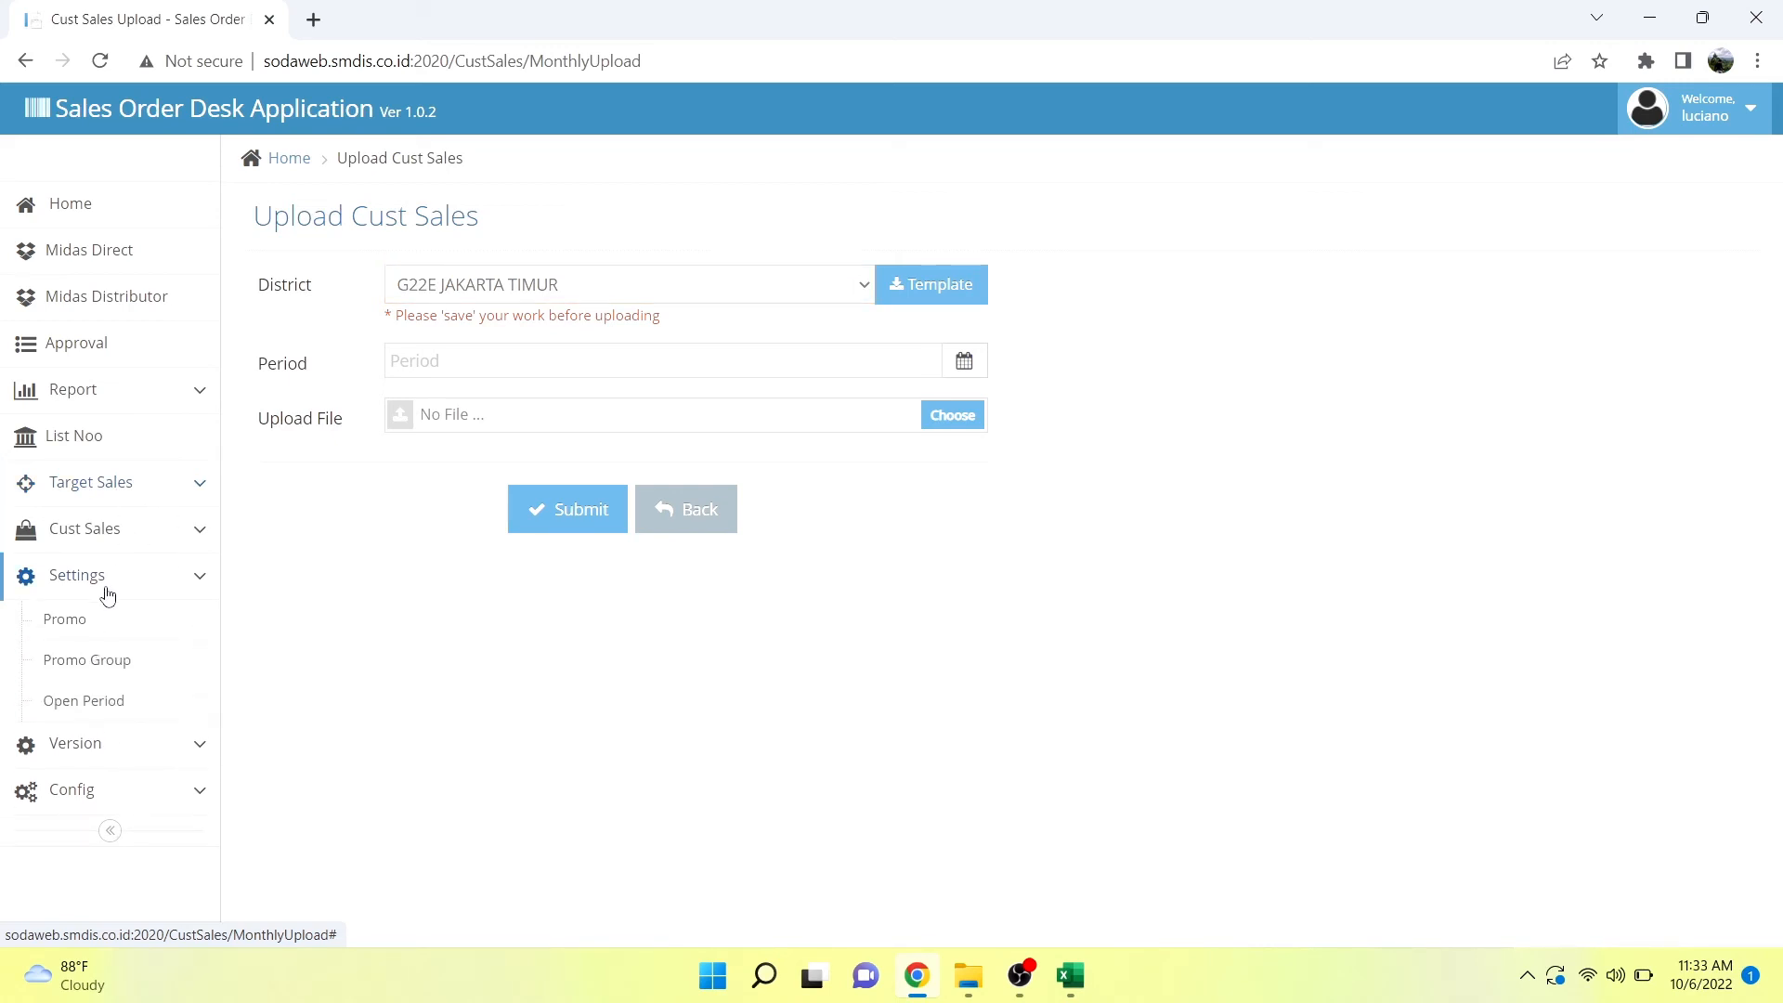
pyautogui.click(105, 580)
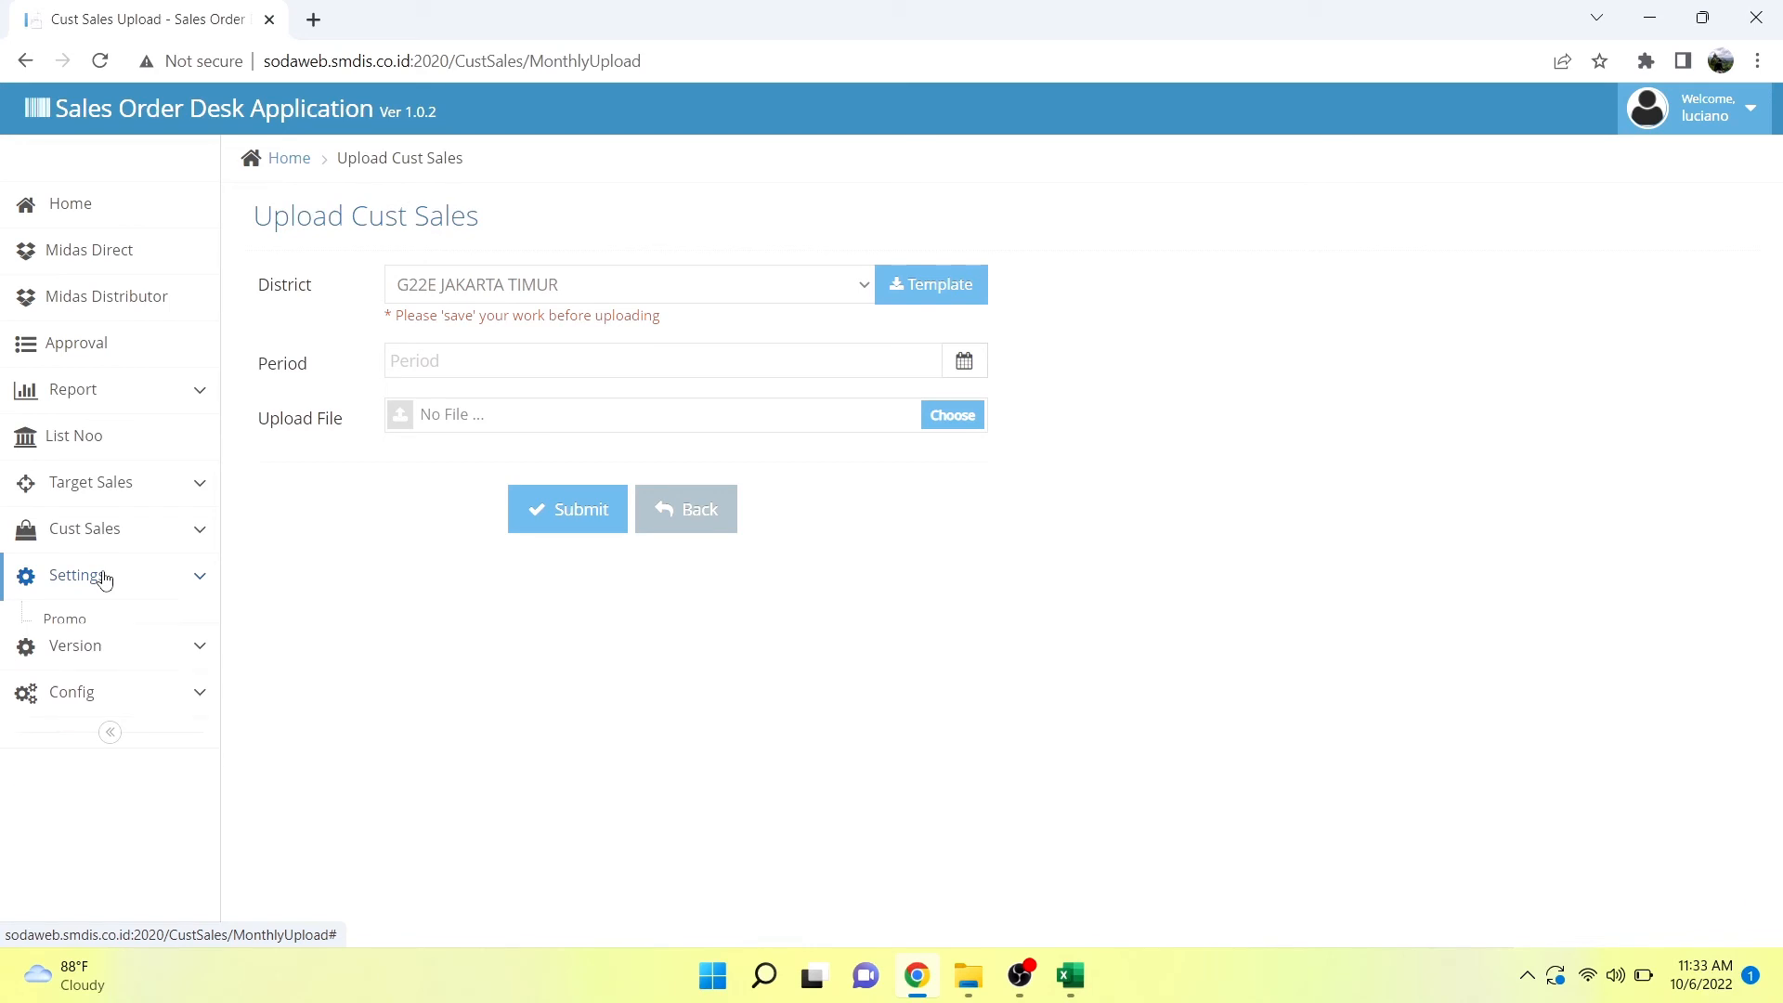
pyautogui.click(118, 502)
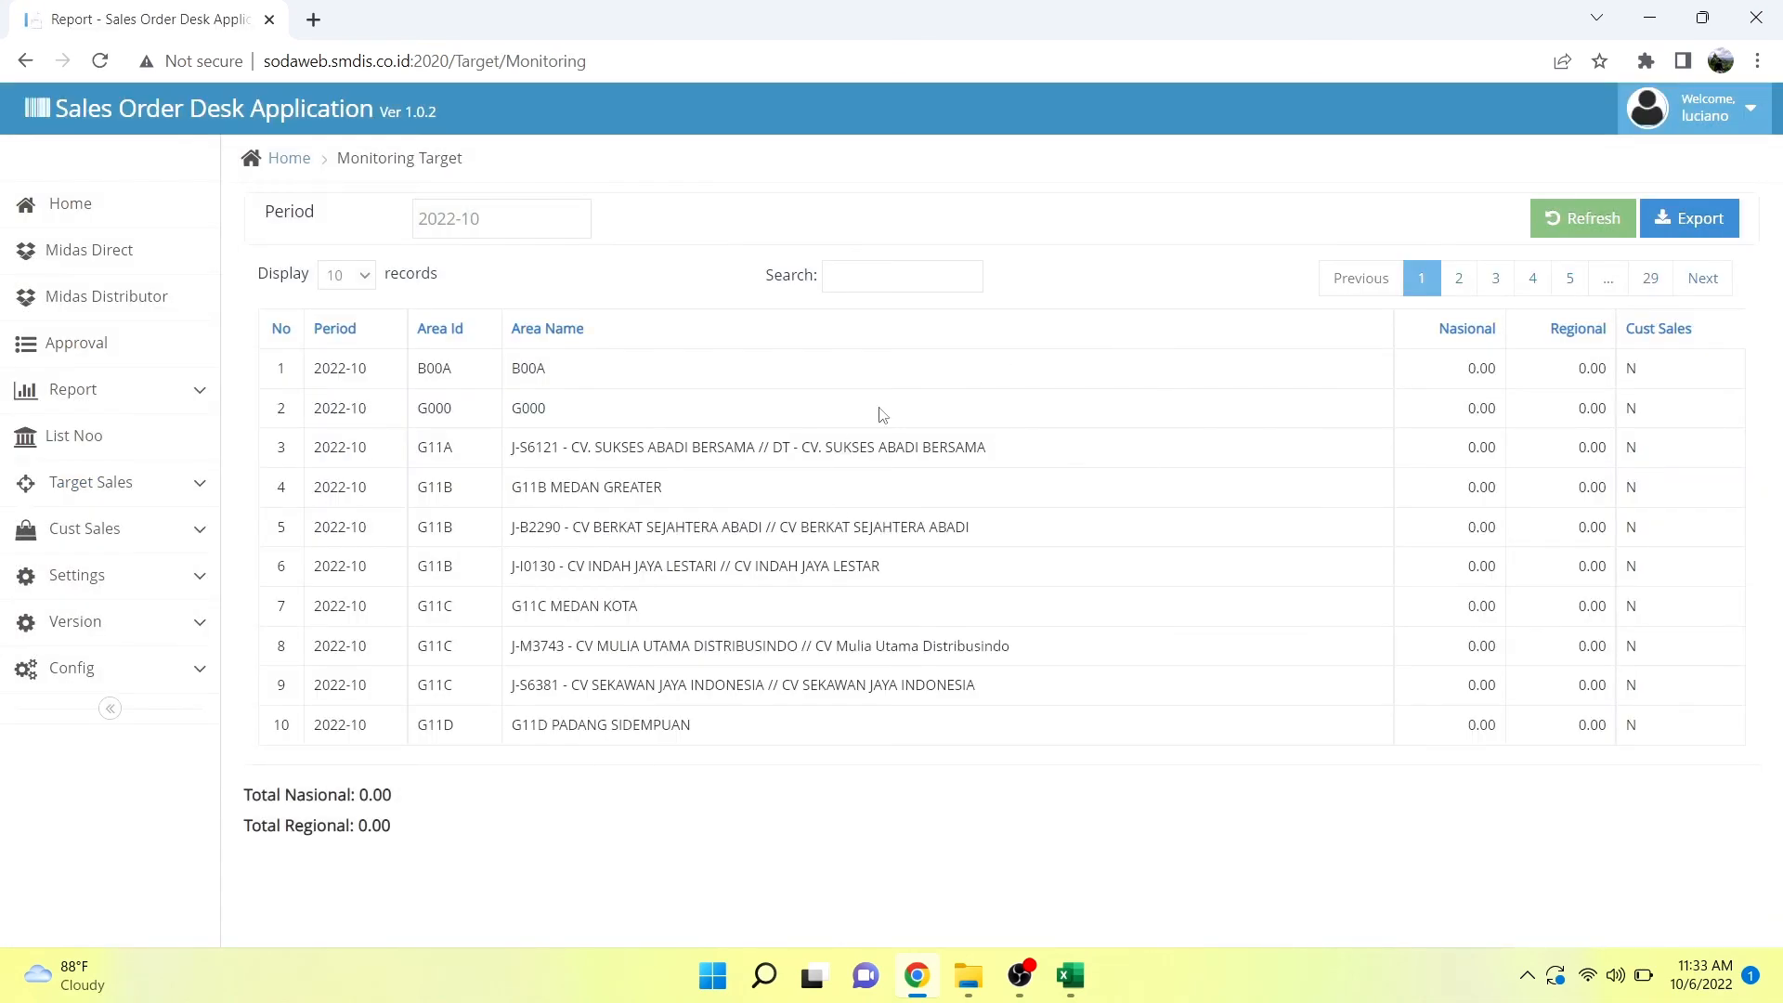
pyautogui.click(543, 221)
pyautogui.click(454, 453)
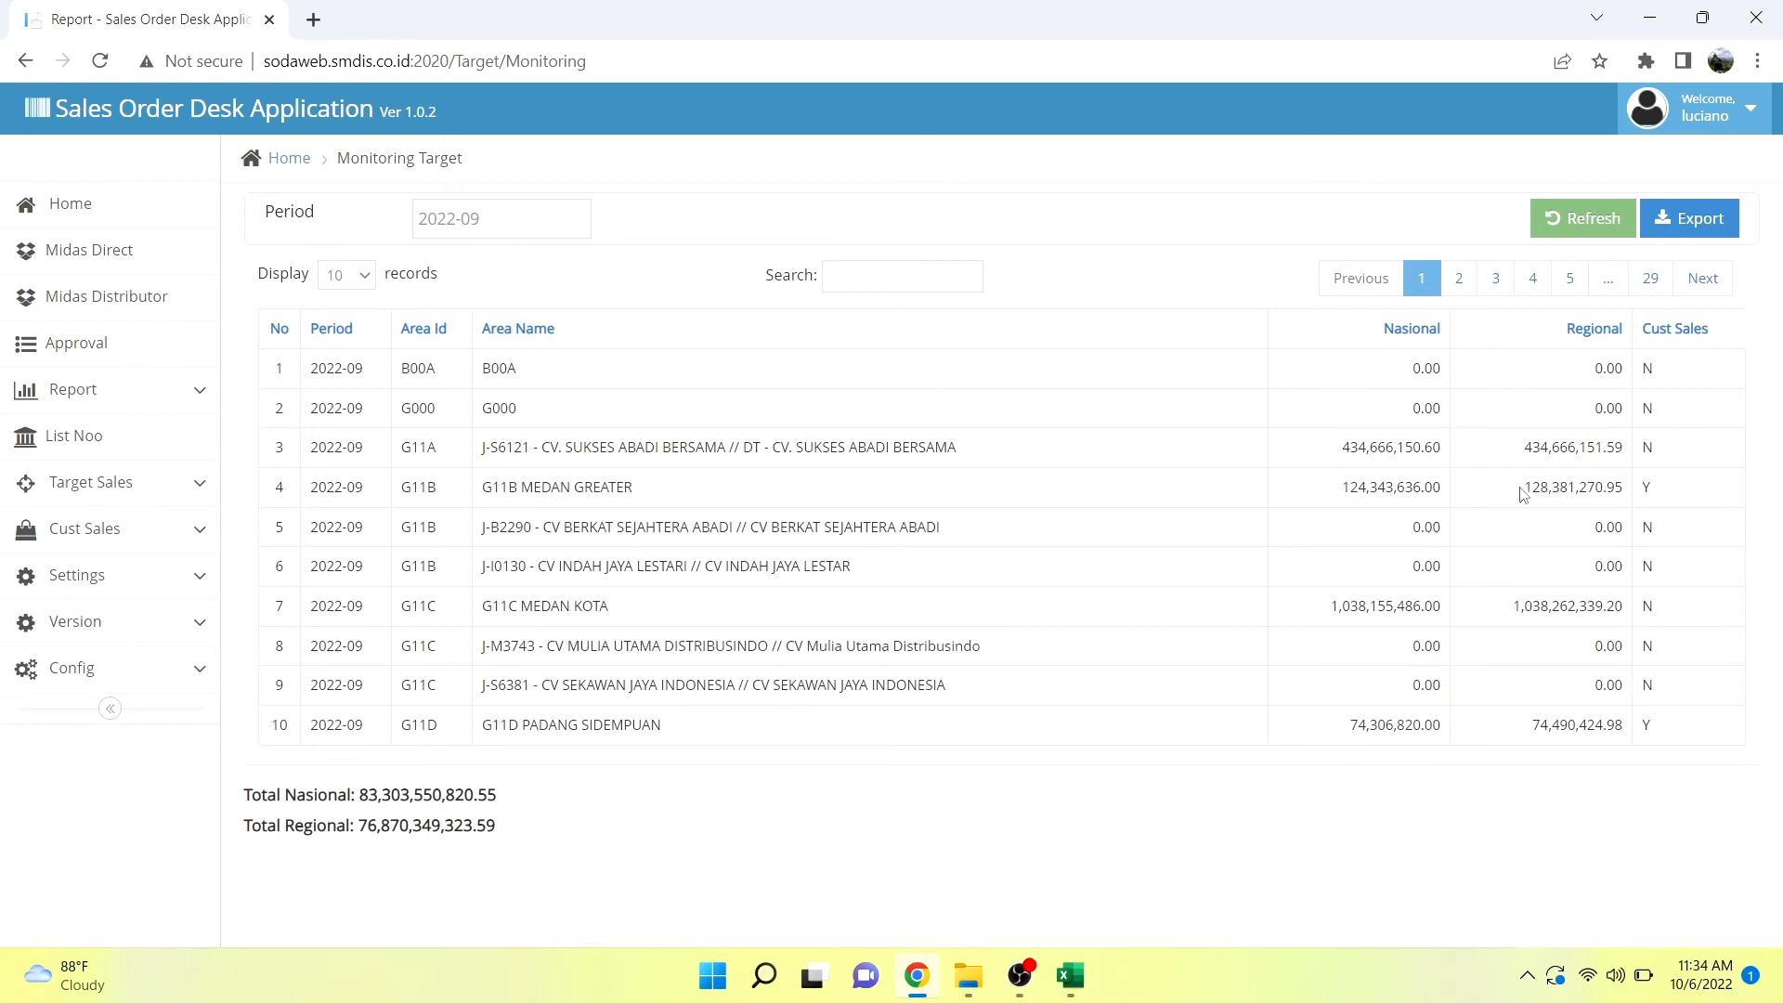
# Examine the regional target of G11B MEDAN GREATER and the Total Regional figure in the monitoring report.
pyautogui.moveTo(1521, 487); pyautogui.dragTo(1627, 495)
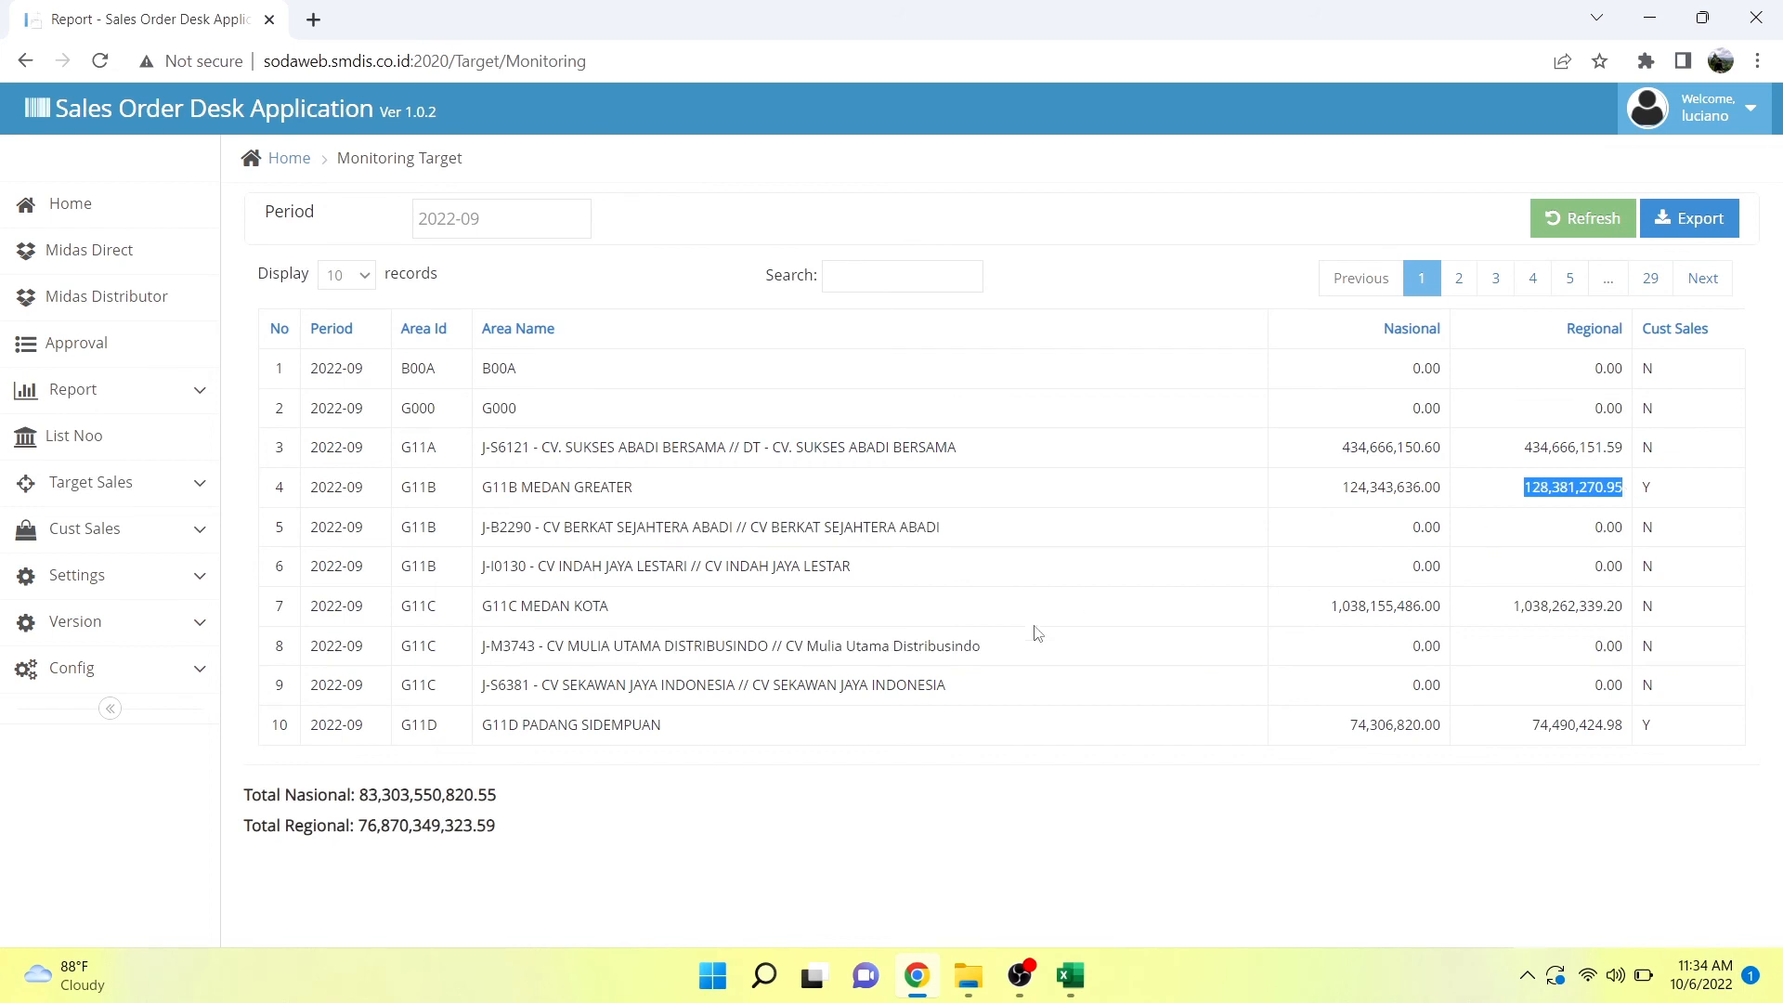
pyautogui.moveTo(499, 831); pyautogui.dragTo(247, 833)
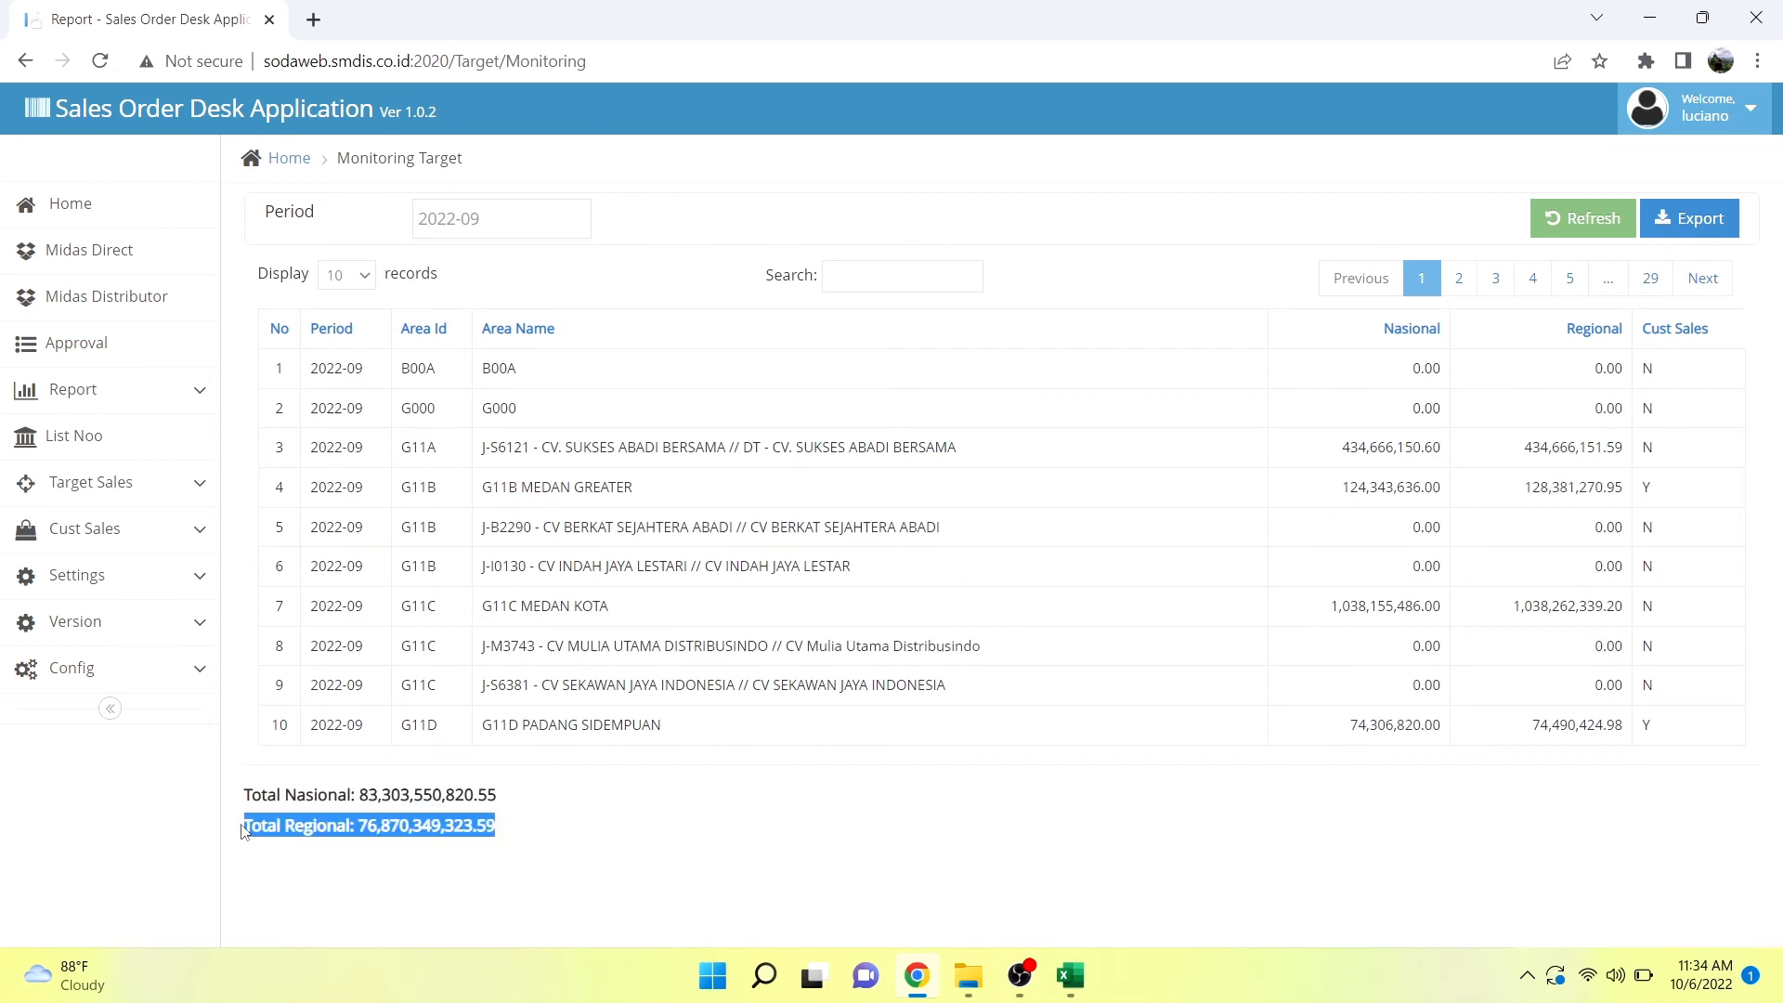
pyautogui.click(590, 823)
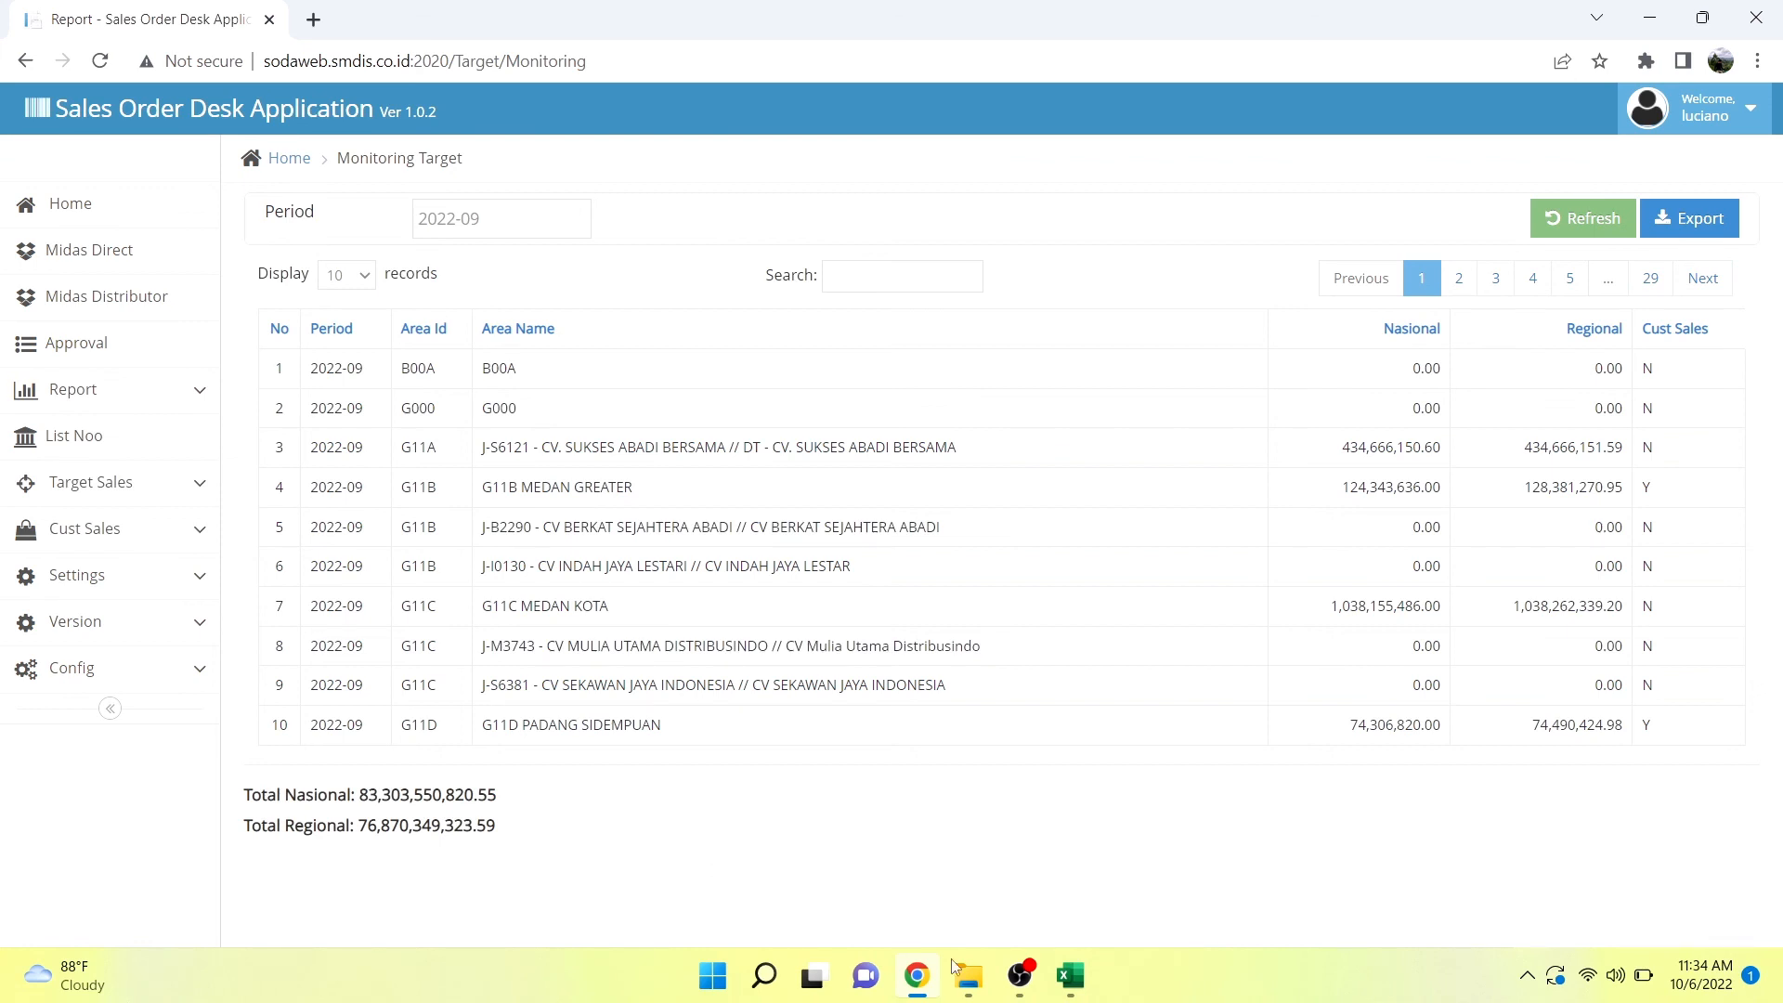
pyautogui.click(1019, 975)
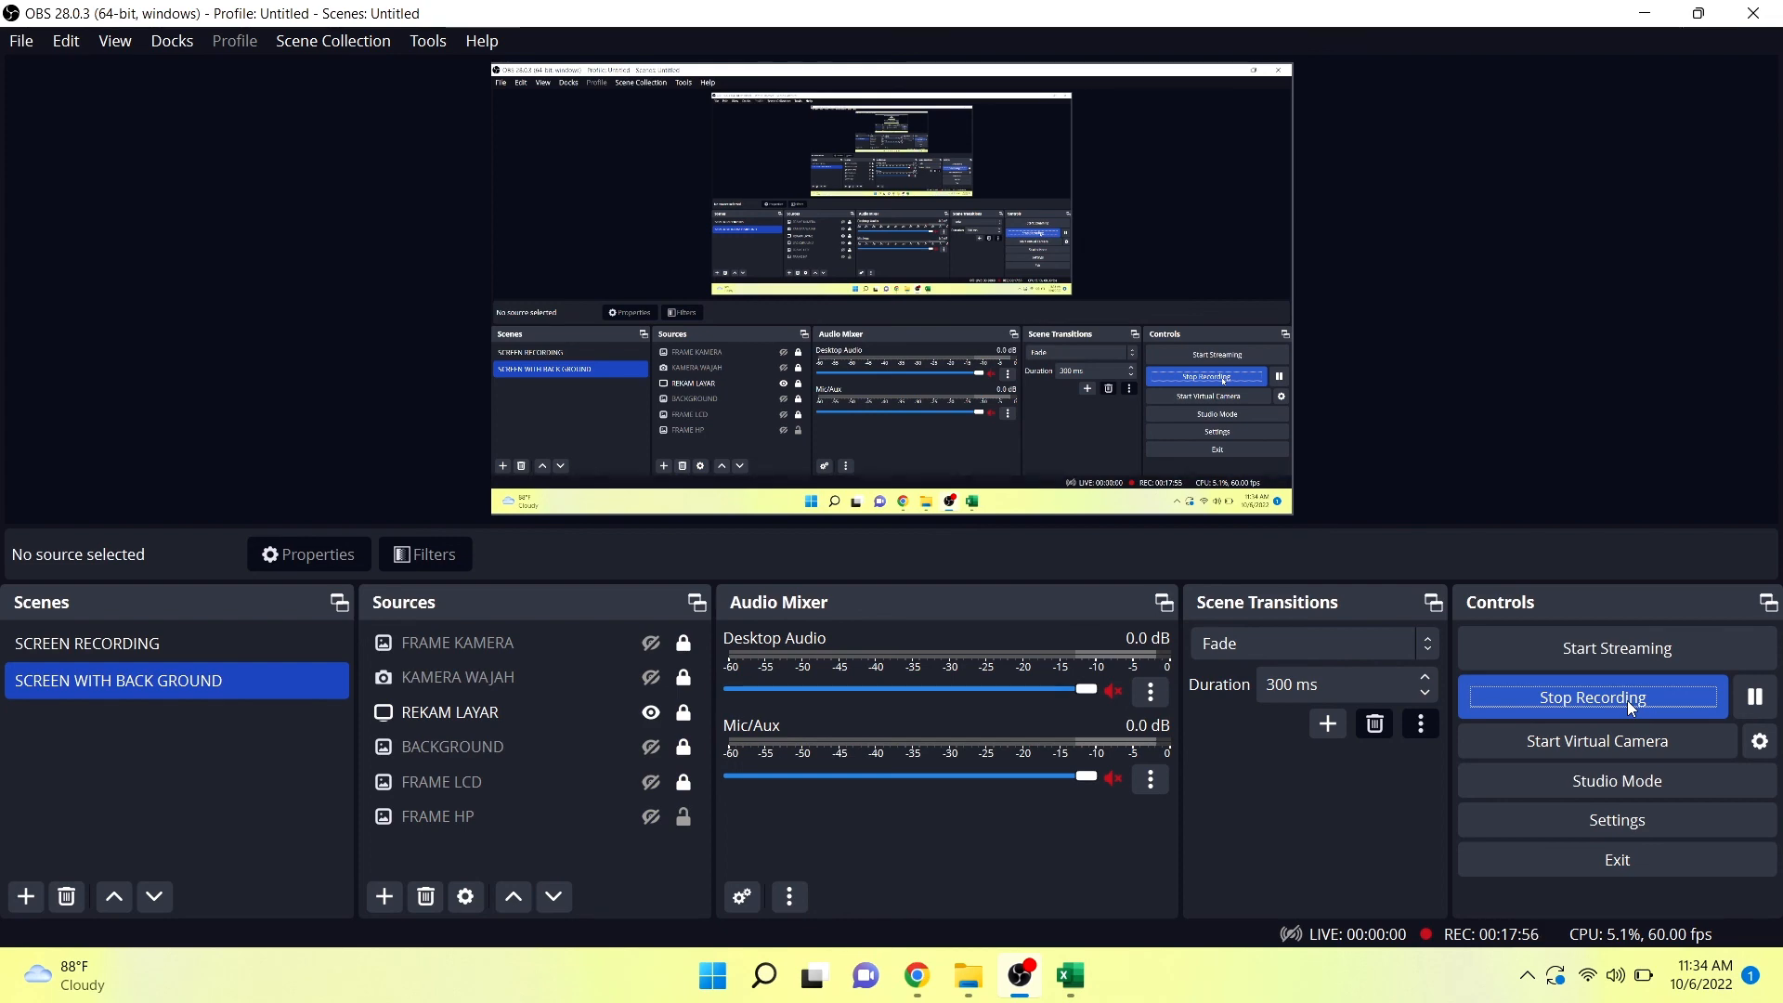
pyautogui.click(1627, 700)
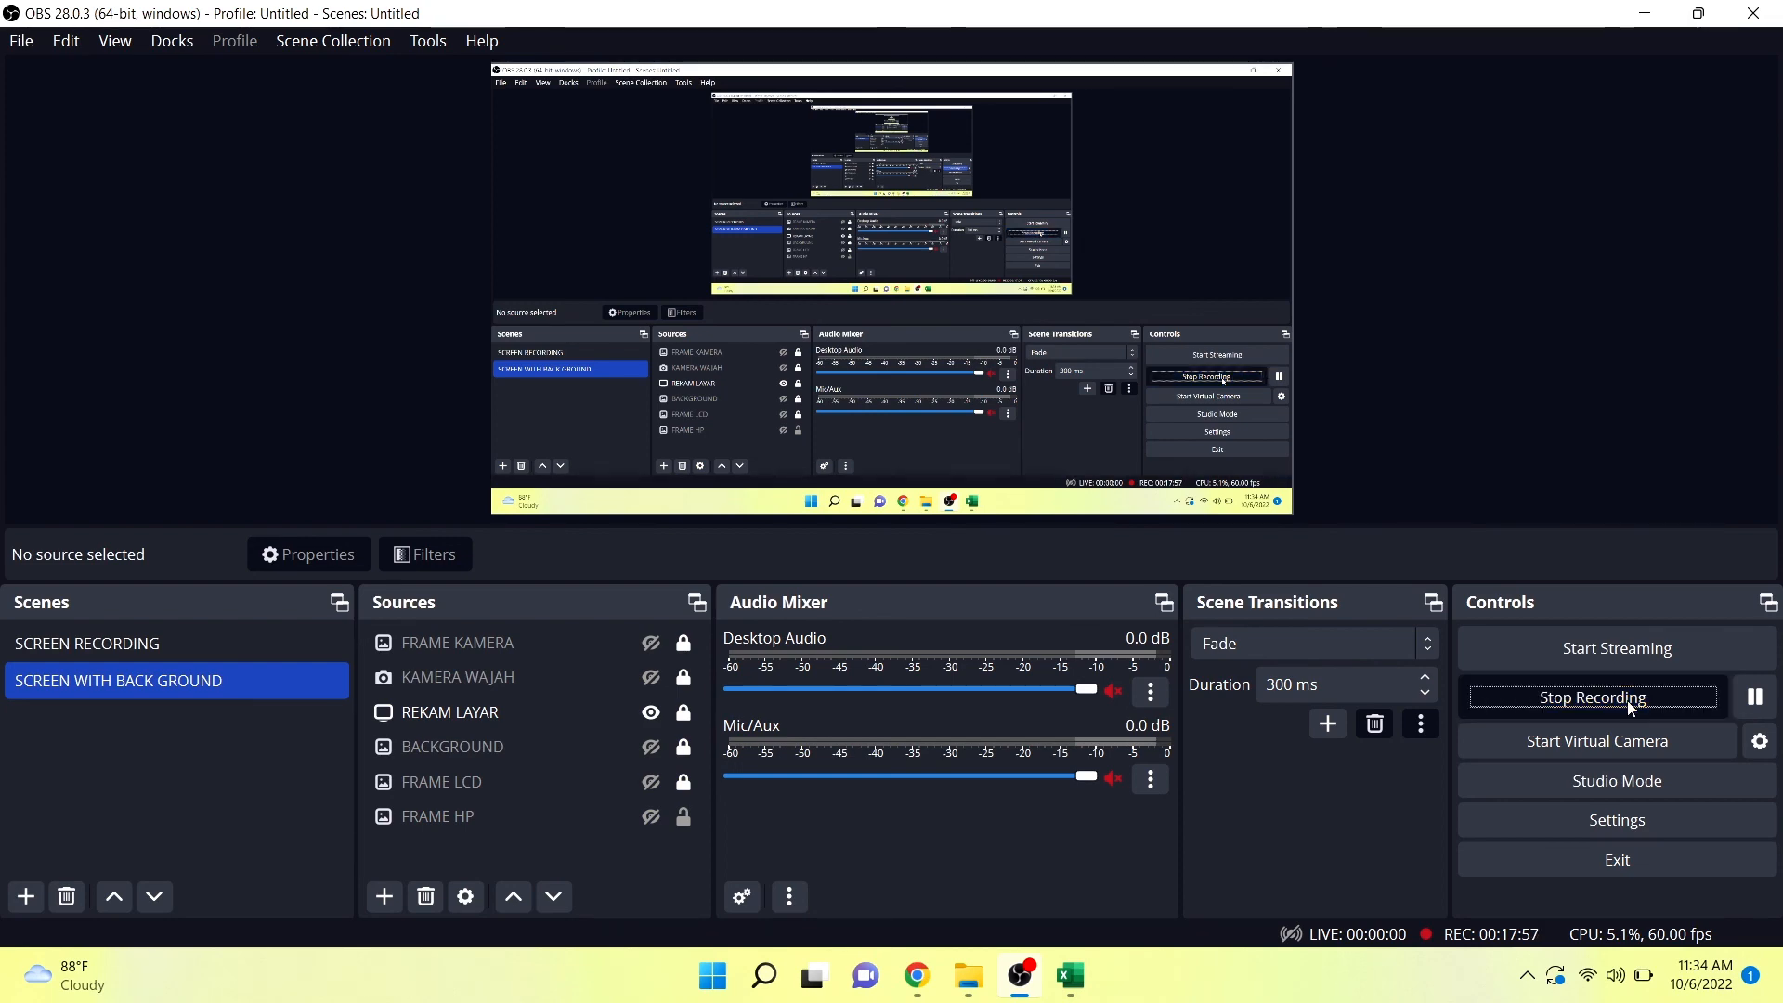